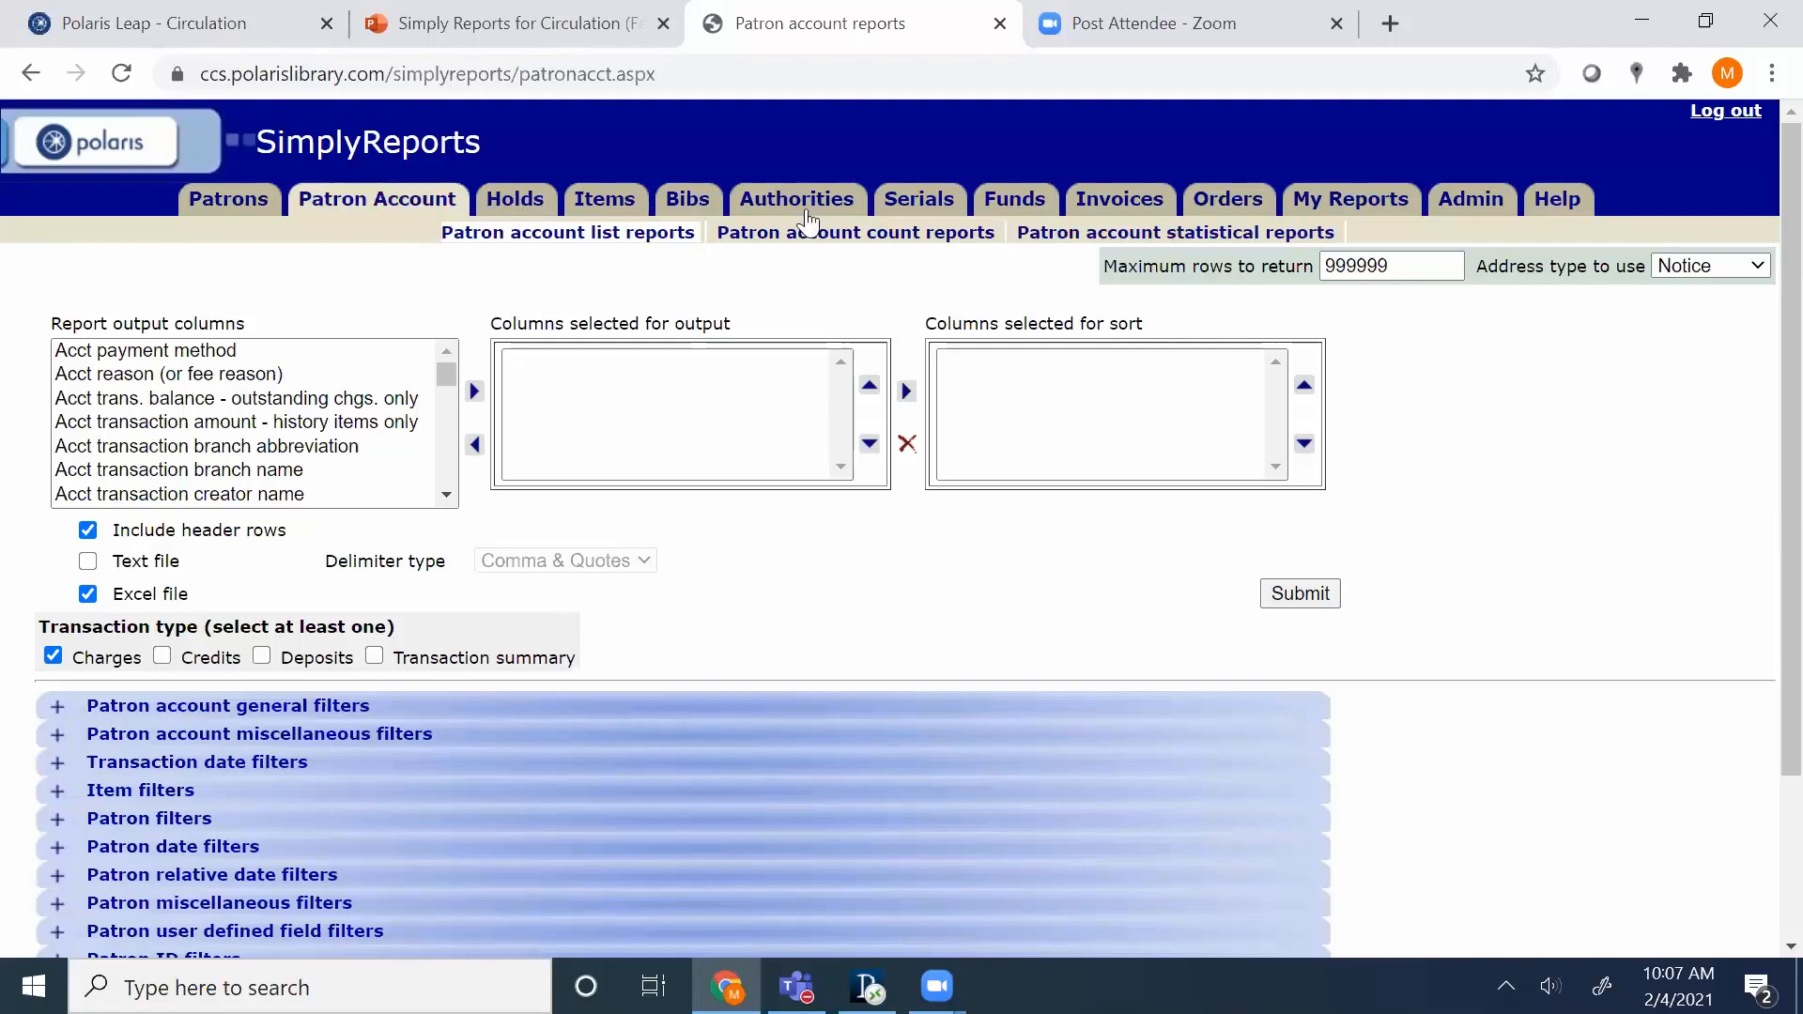
Open the patron account count reports and review the outstanding balance options and history options.
{"action": "left_click", "coordinate": [884, 246]}
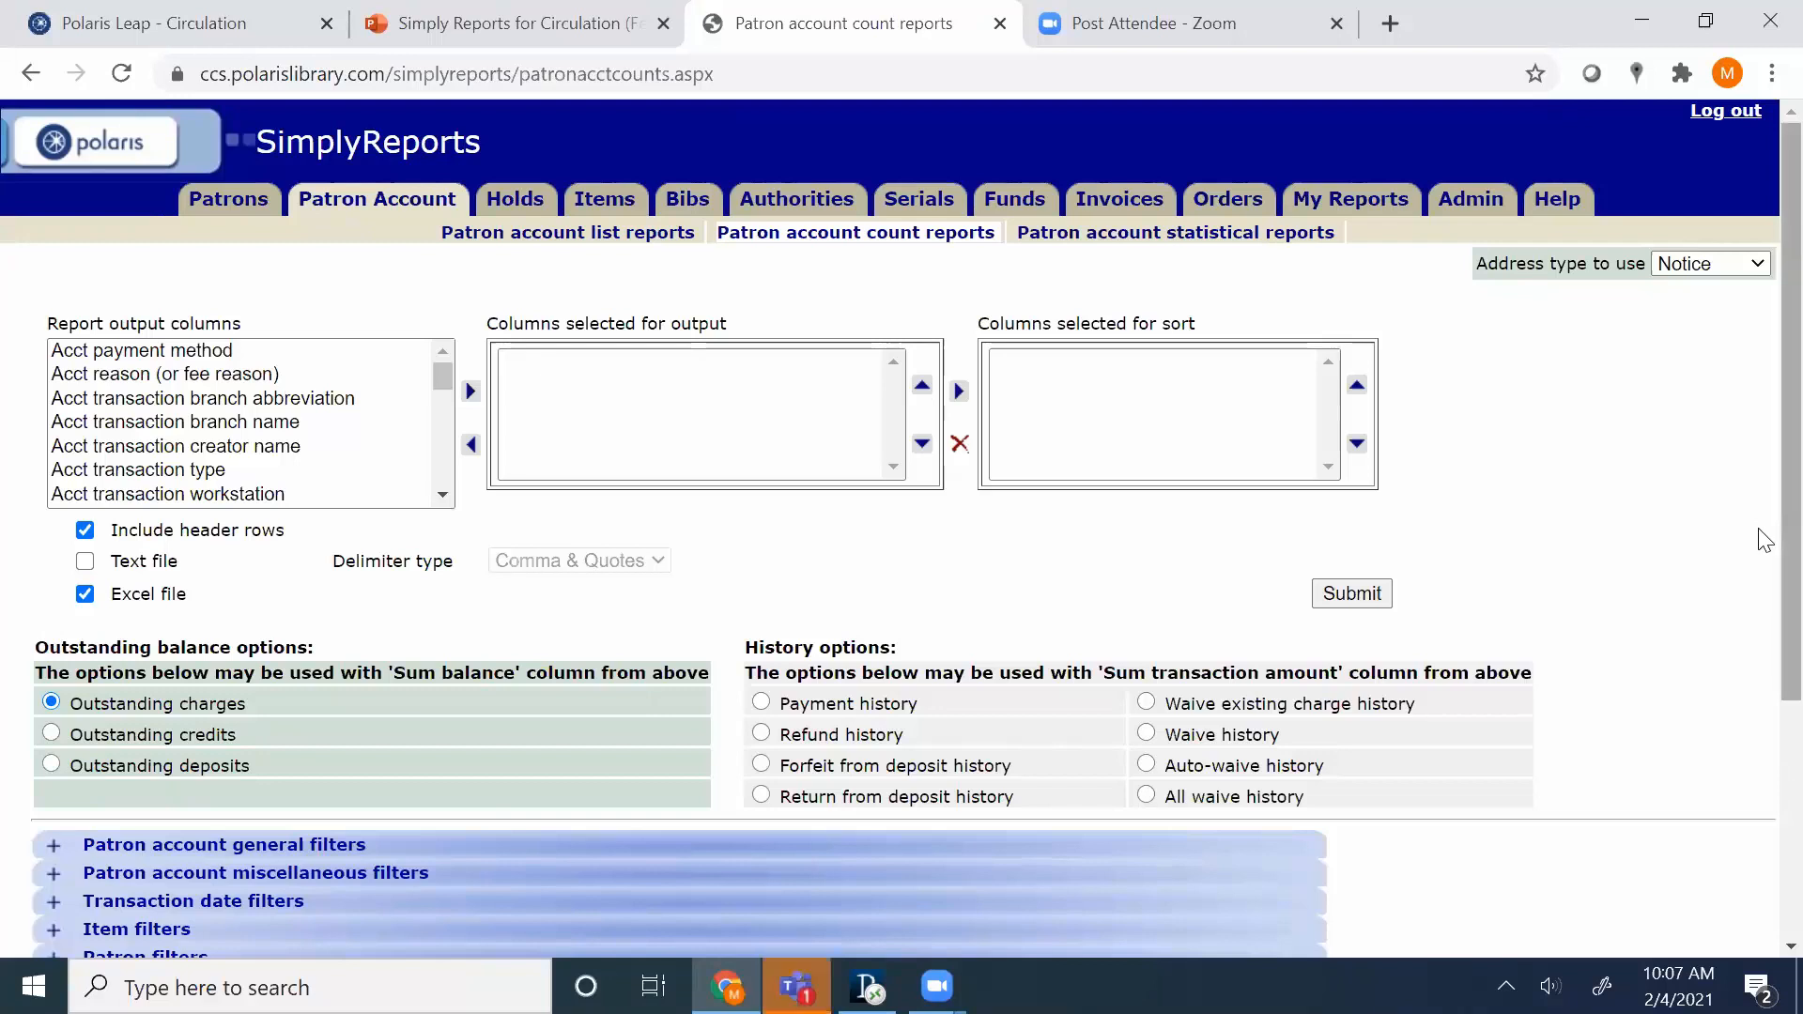
{"action": "scroll", "coordinate": [1766, 540], "scroll_direction": "down", "scroll_amount": 2}
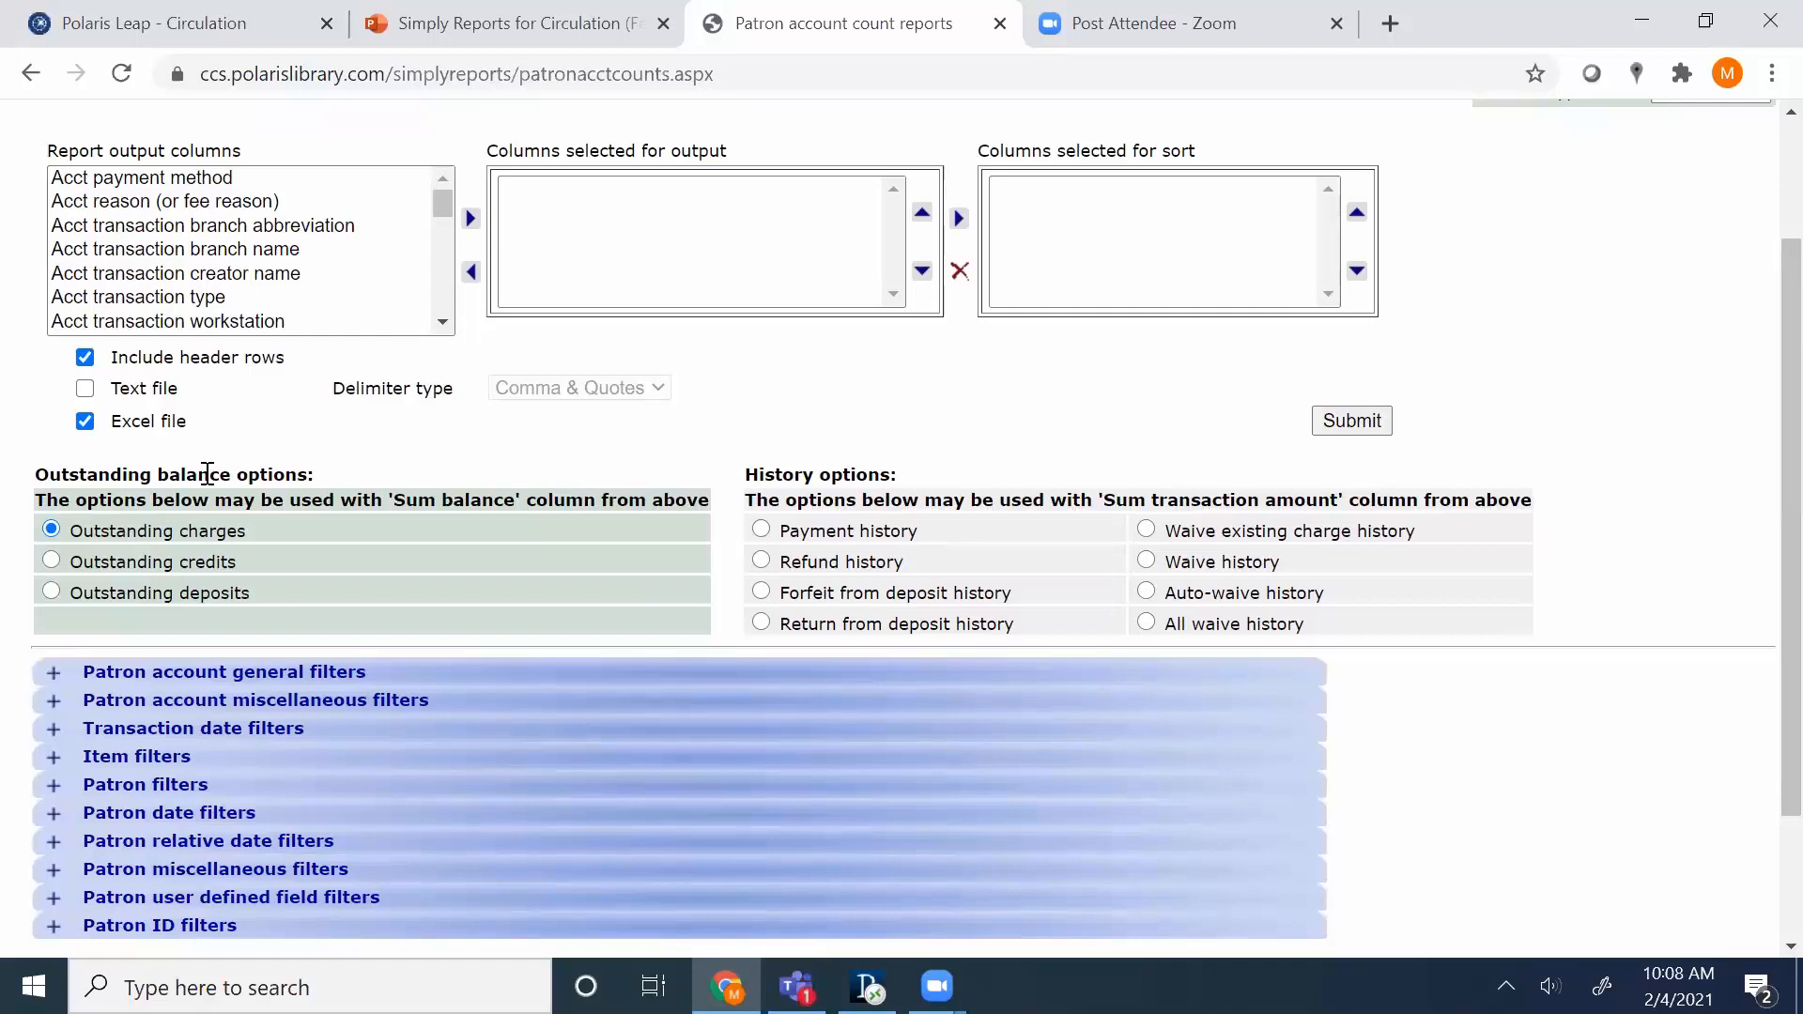
{"action": "left_click_drag", "start_coordinate": [35, 472], "coordinate": [302, 496]}
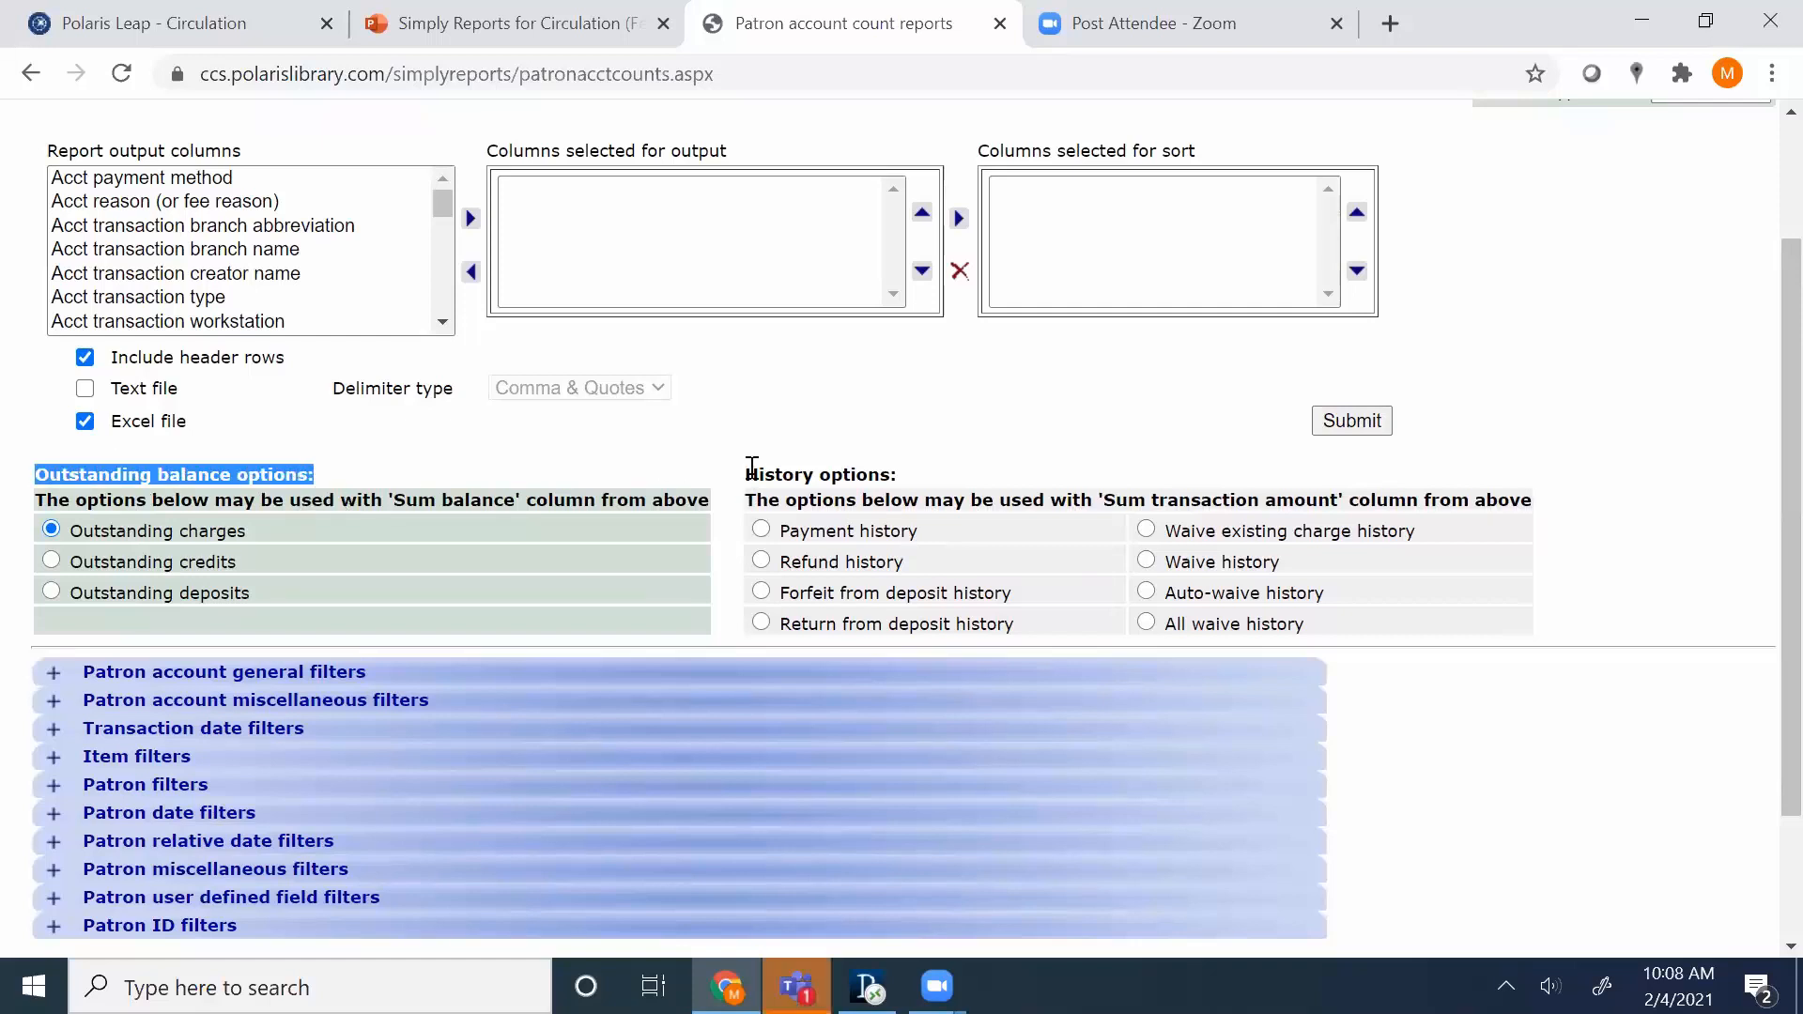
{"action": "left_click_drag", "start_coordinate": [746, 475], "coordinate": [918, 474]}
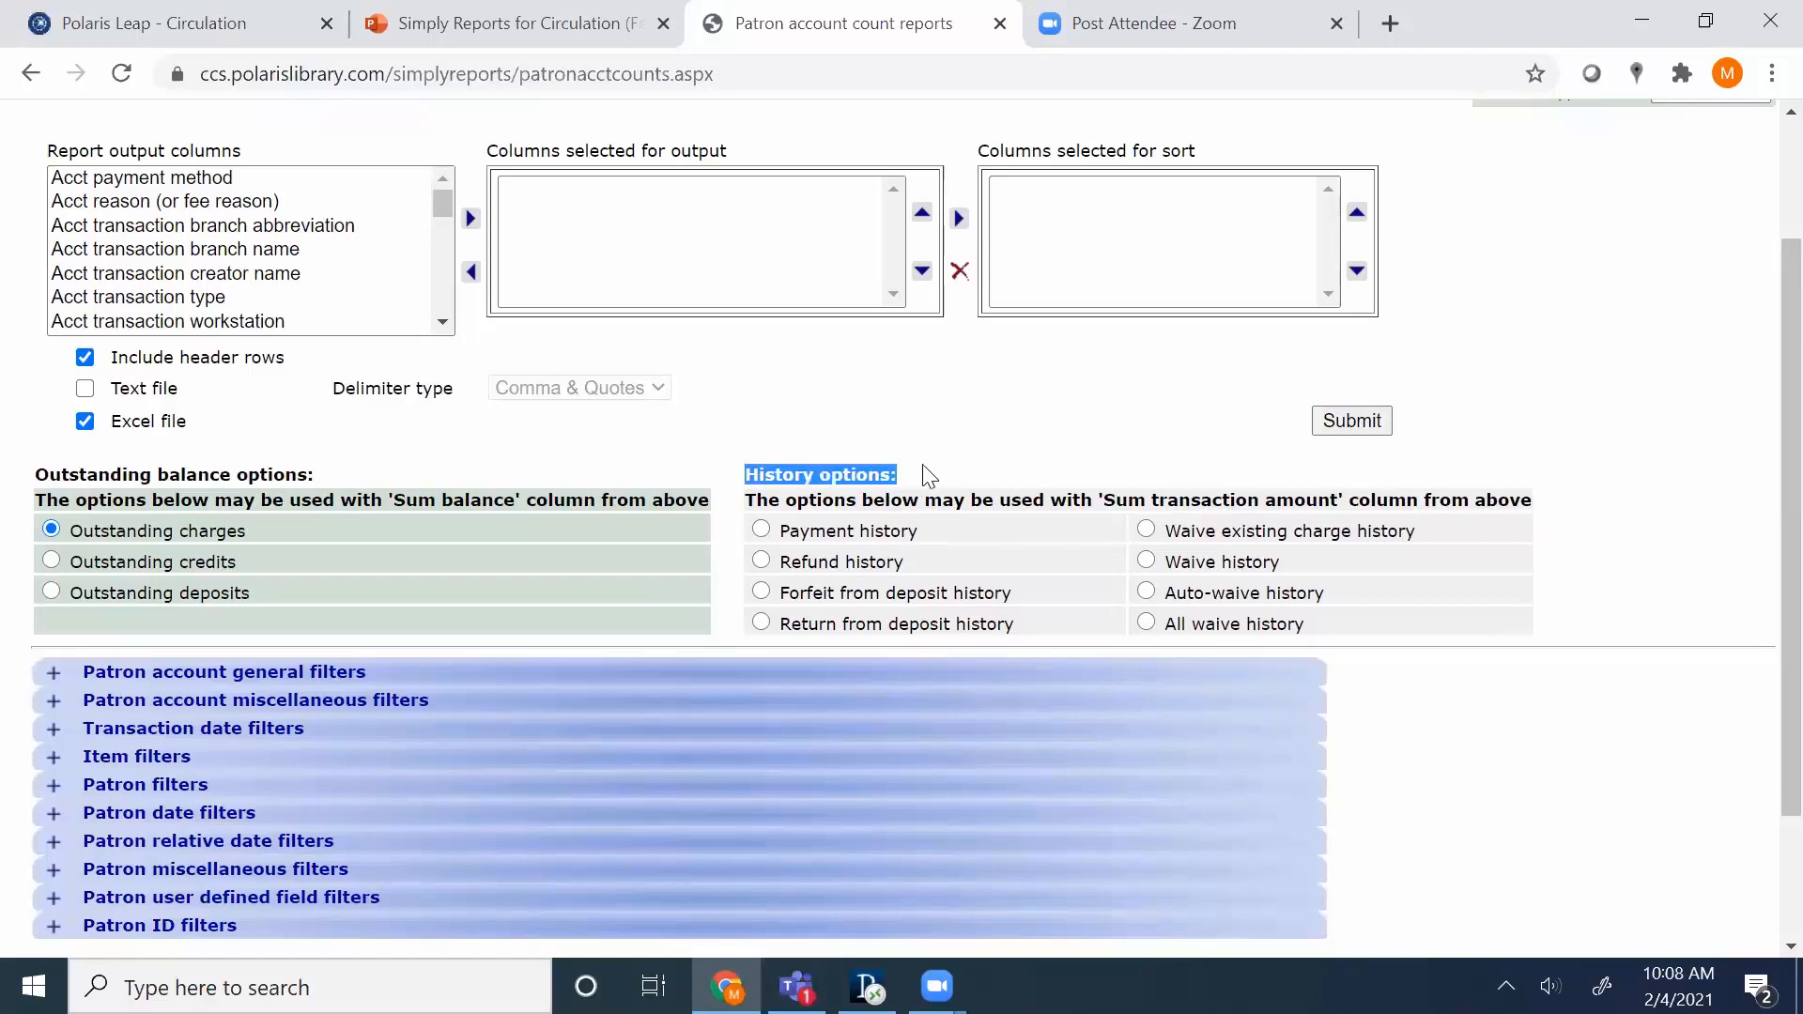
{"action": "left_click", "coordinate": [930, 476]}
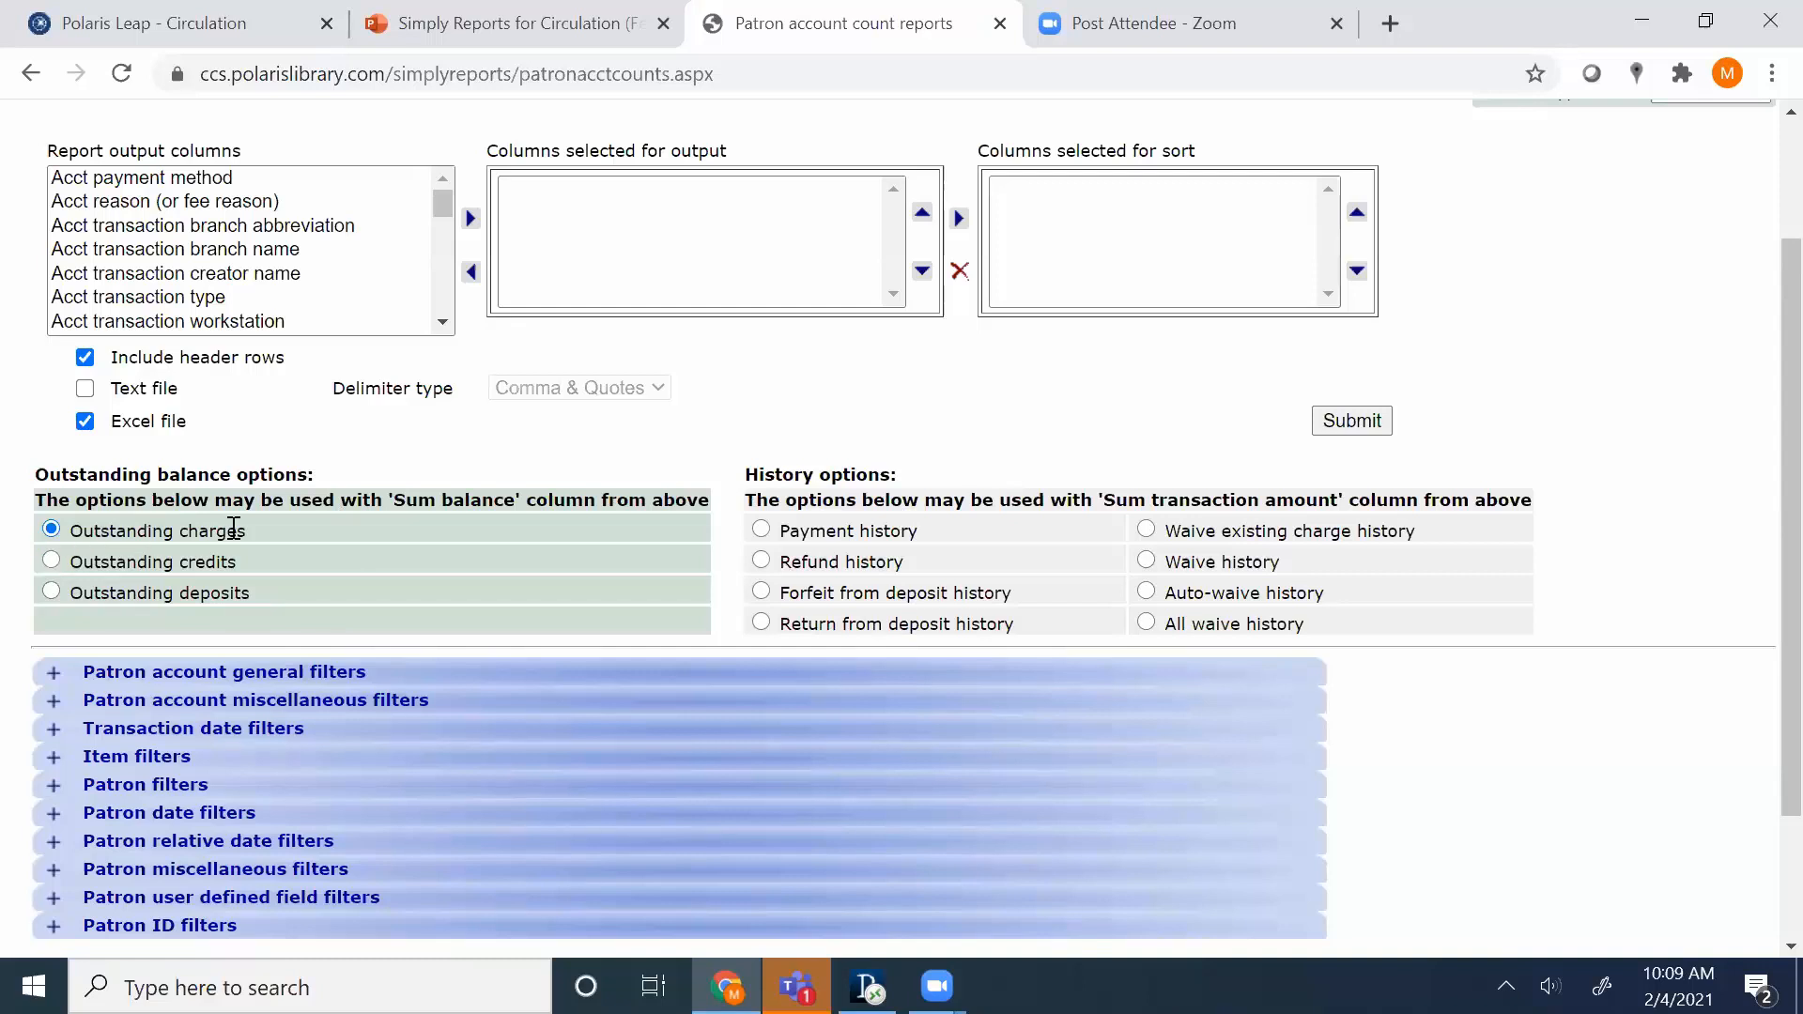
{"action": "left_click_drag", "start_coordinate": [252, 530], "coordinate": [66, 532]}
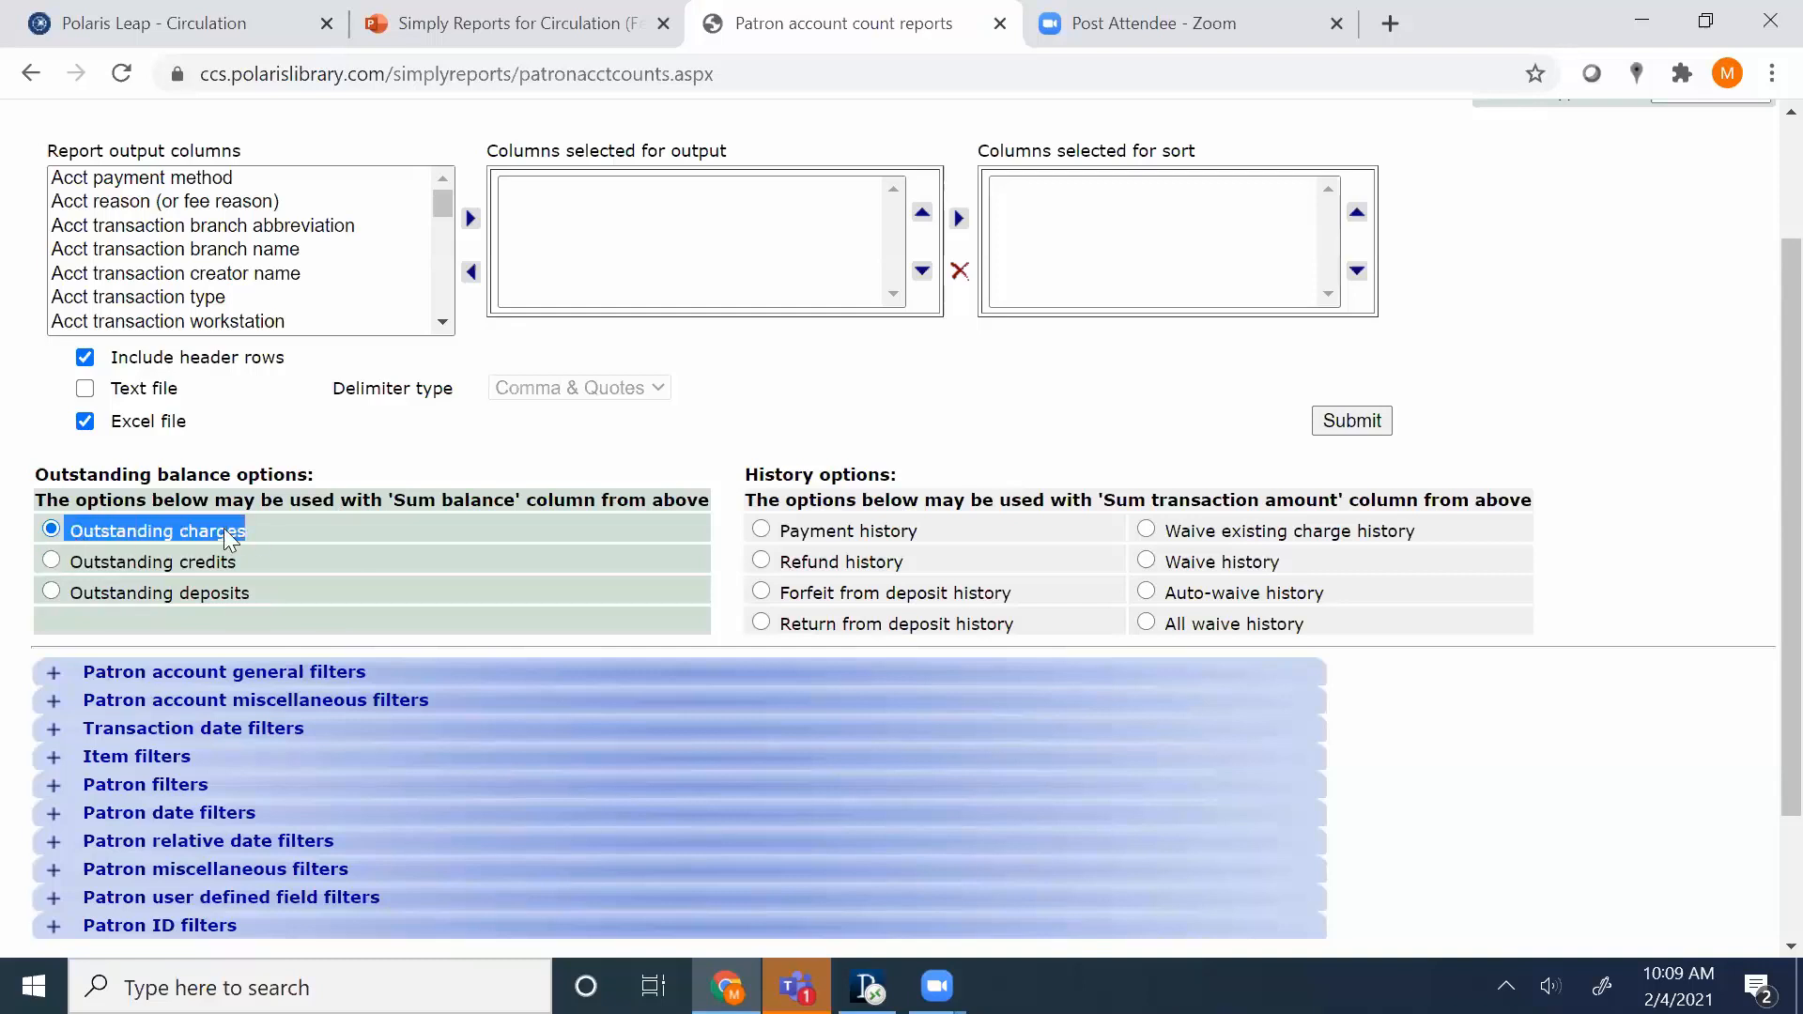
{"action": "left_click", "coordinate": [384, 530]}
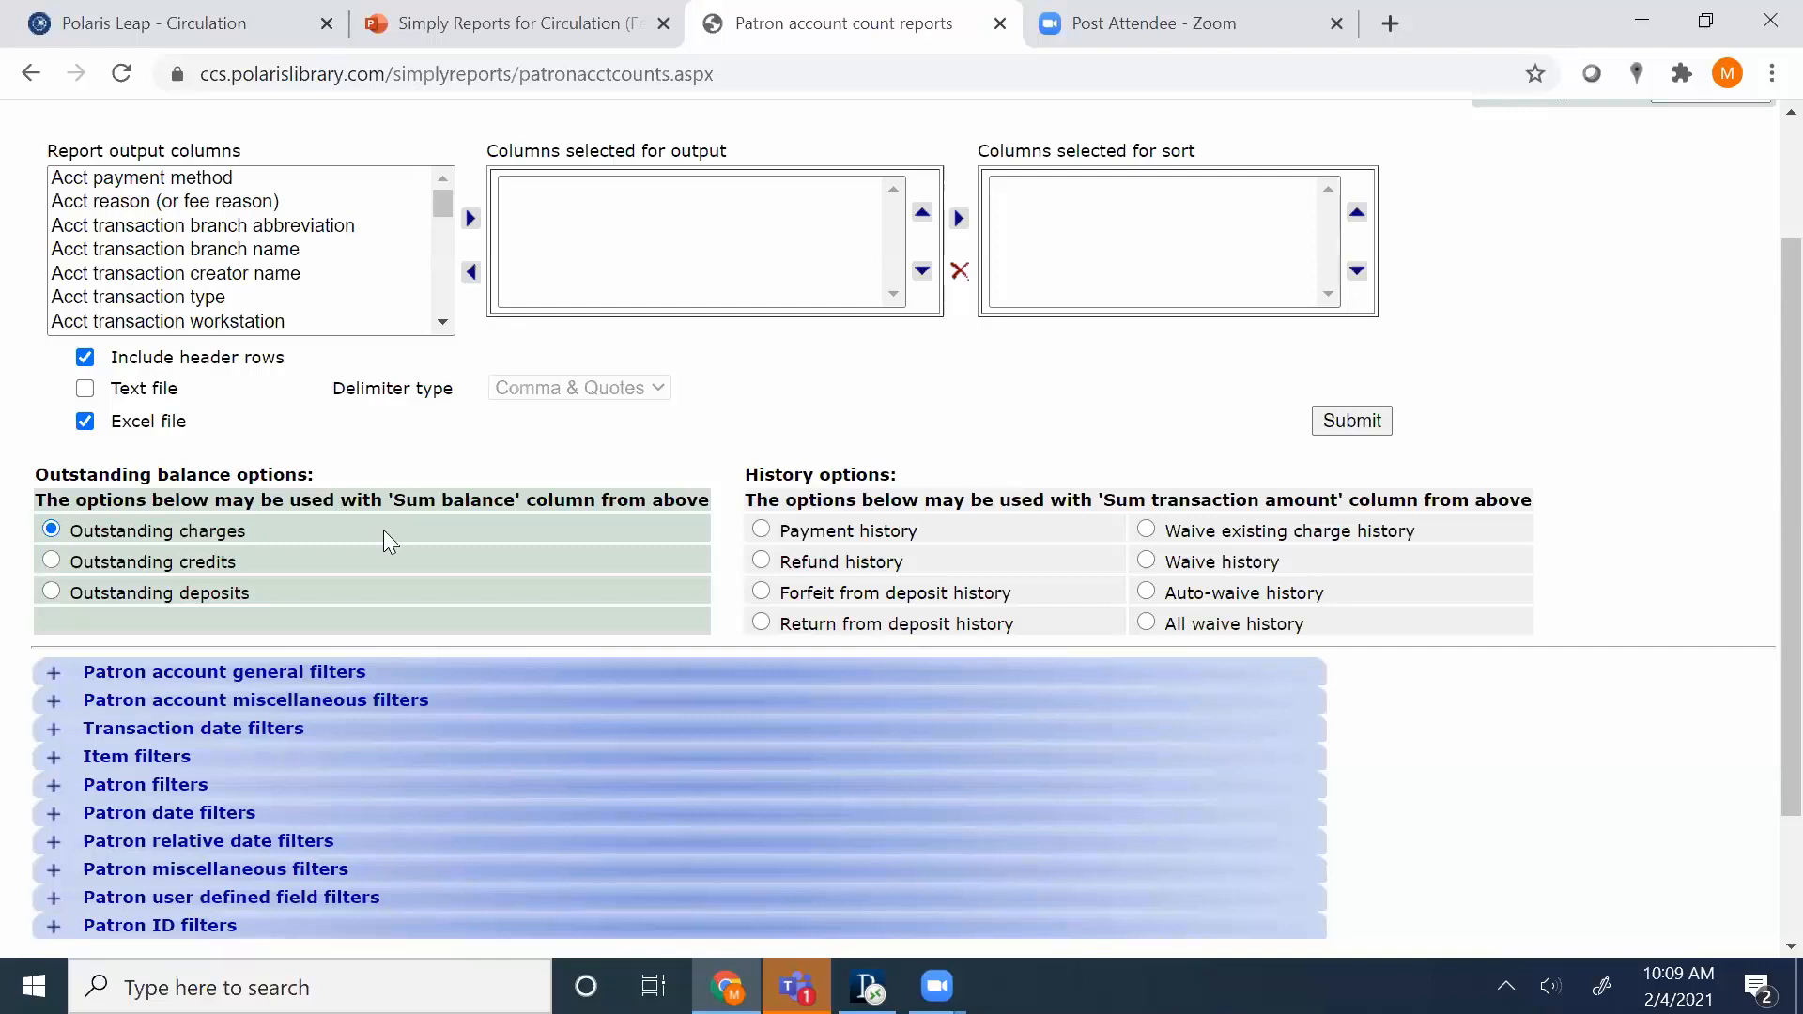
{"action": "left_click_drag", "start_coordinate": [1790, 411], "coordinate": [1790, 324]}
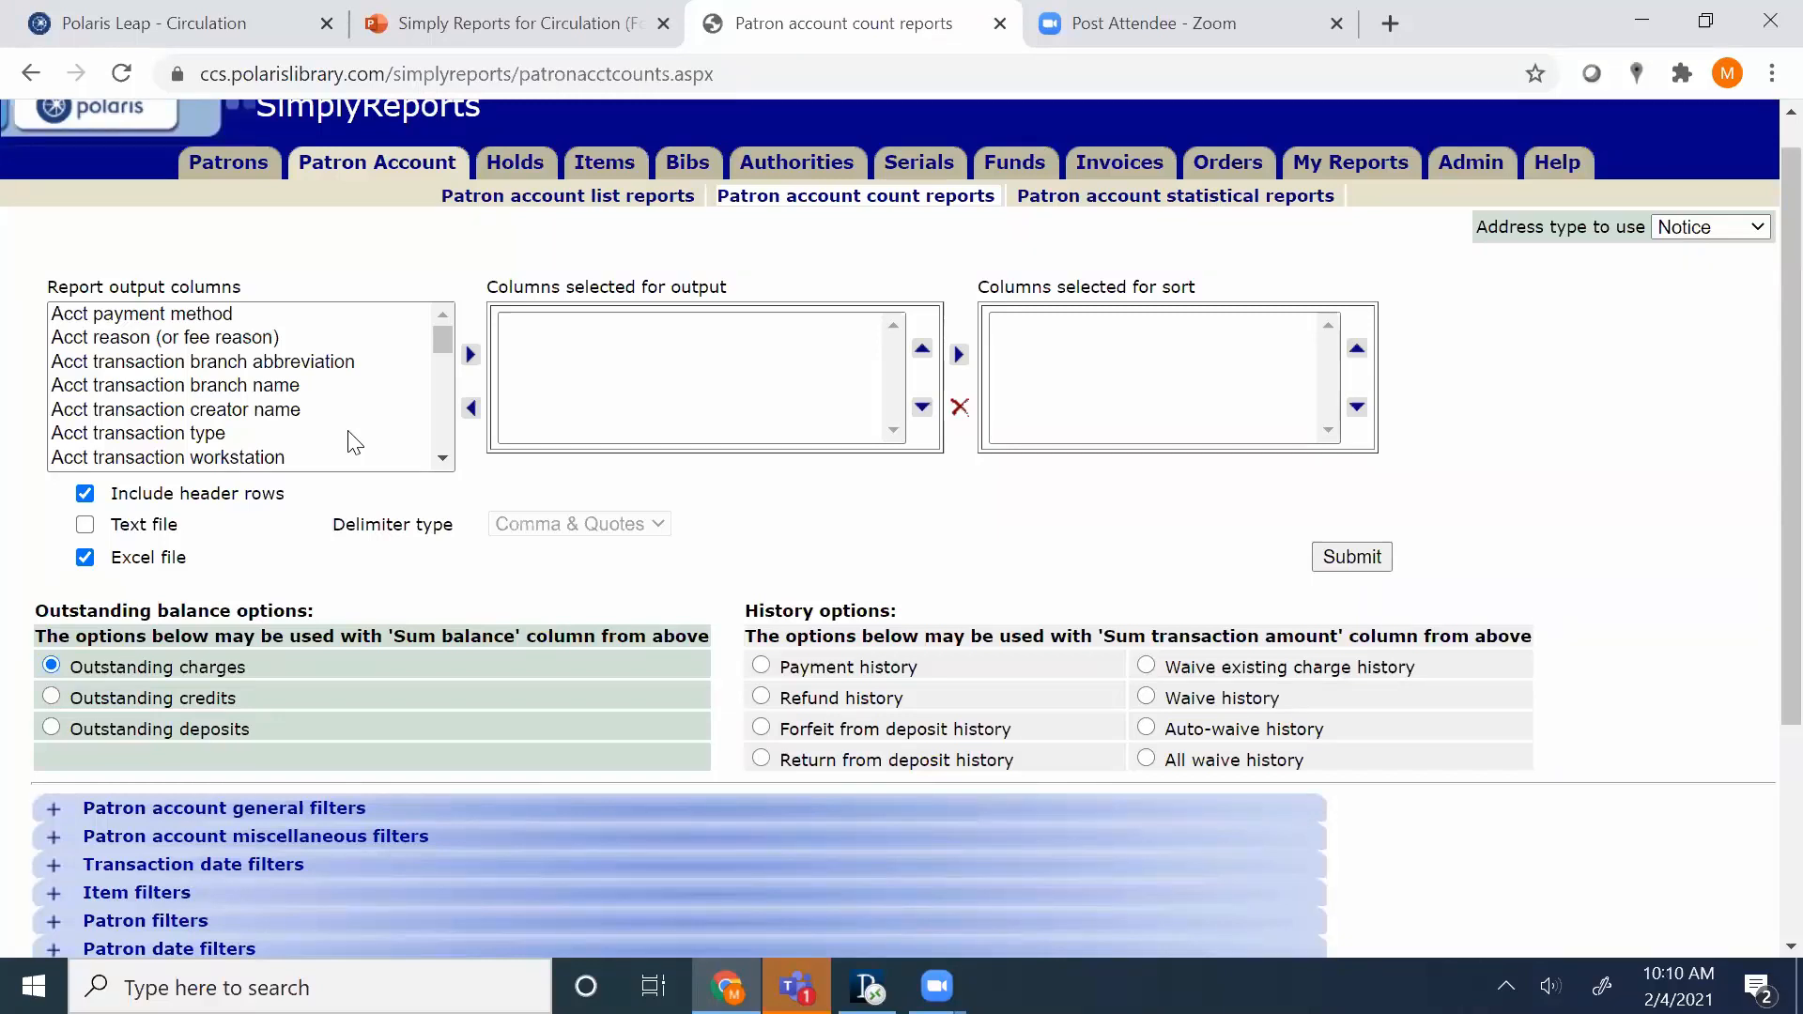
Add the Acct reason (or fee reason) column to the report output.
{"action": "left_click", "coordinate": [301, 411]}
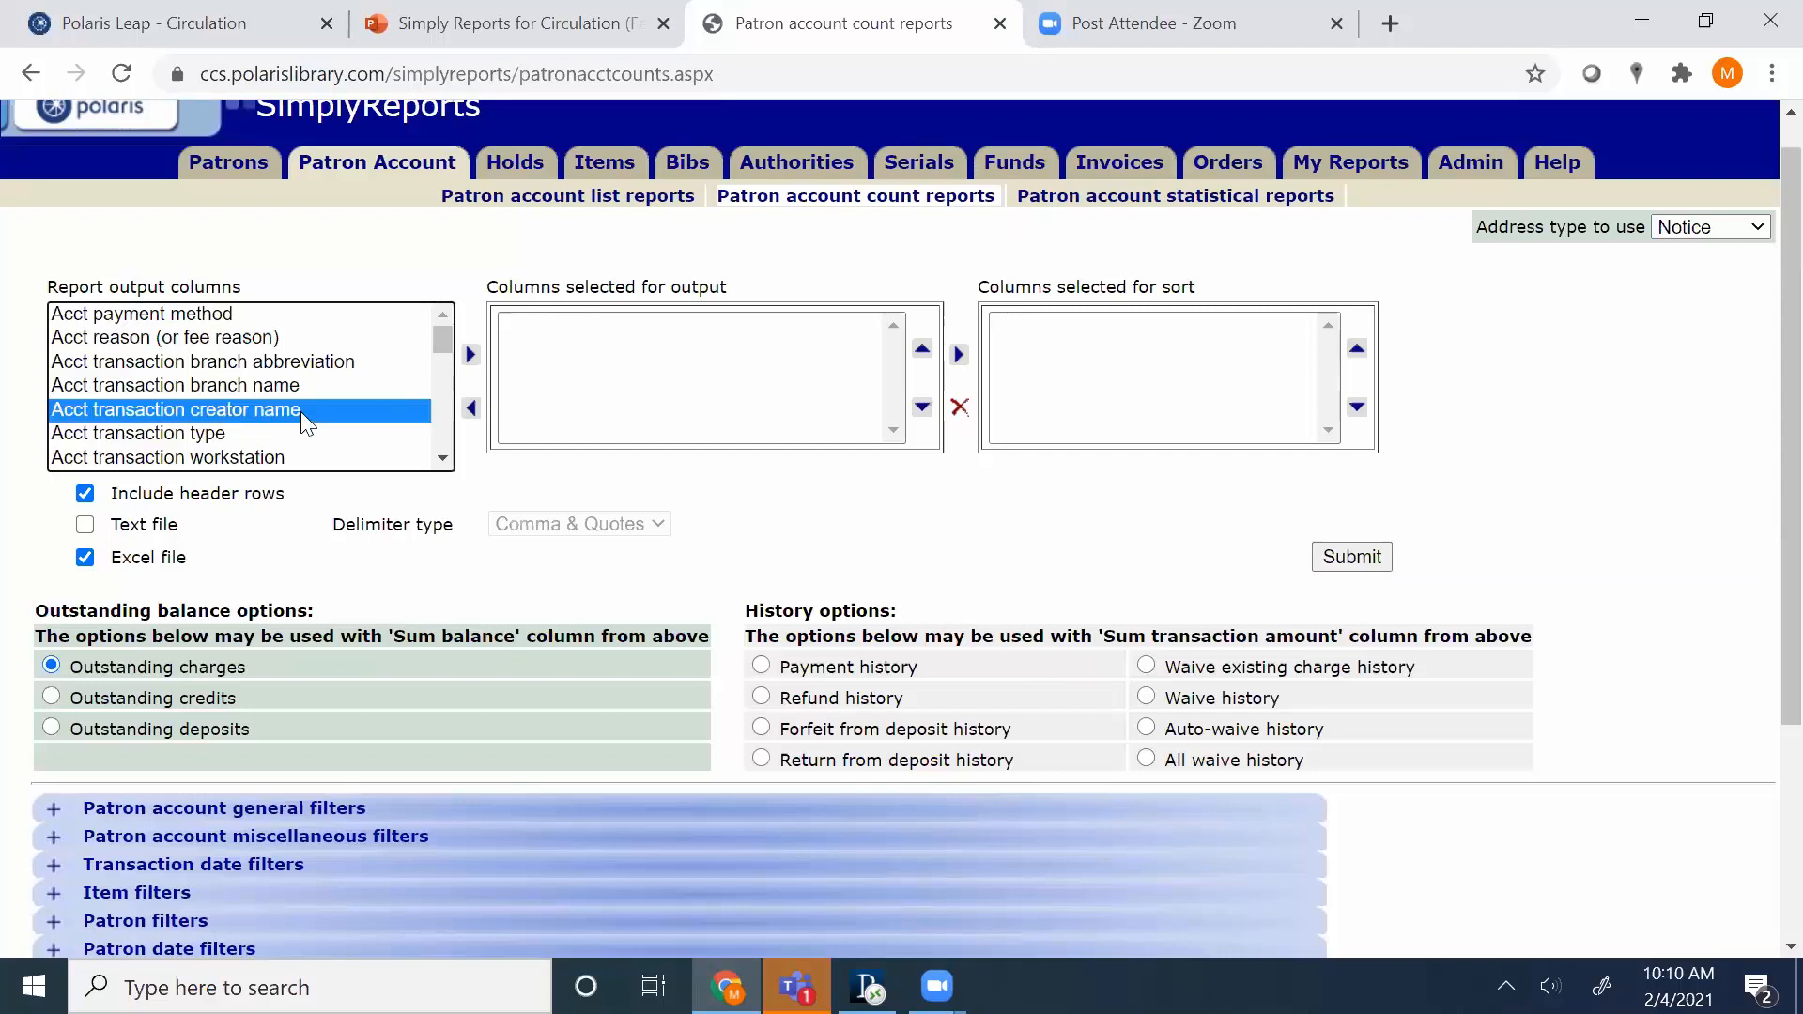
{"action": "left_click", "coordinate": [335, 457]}
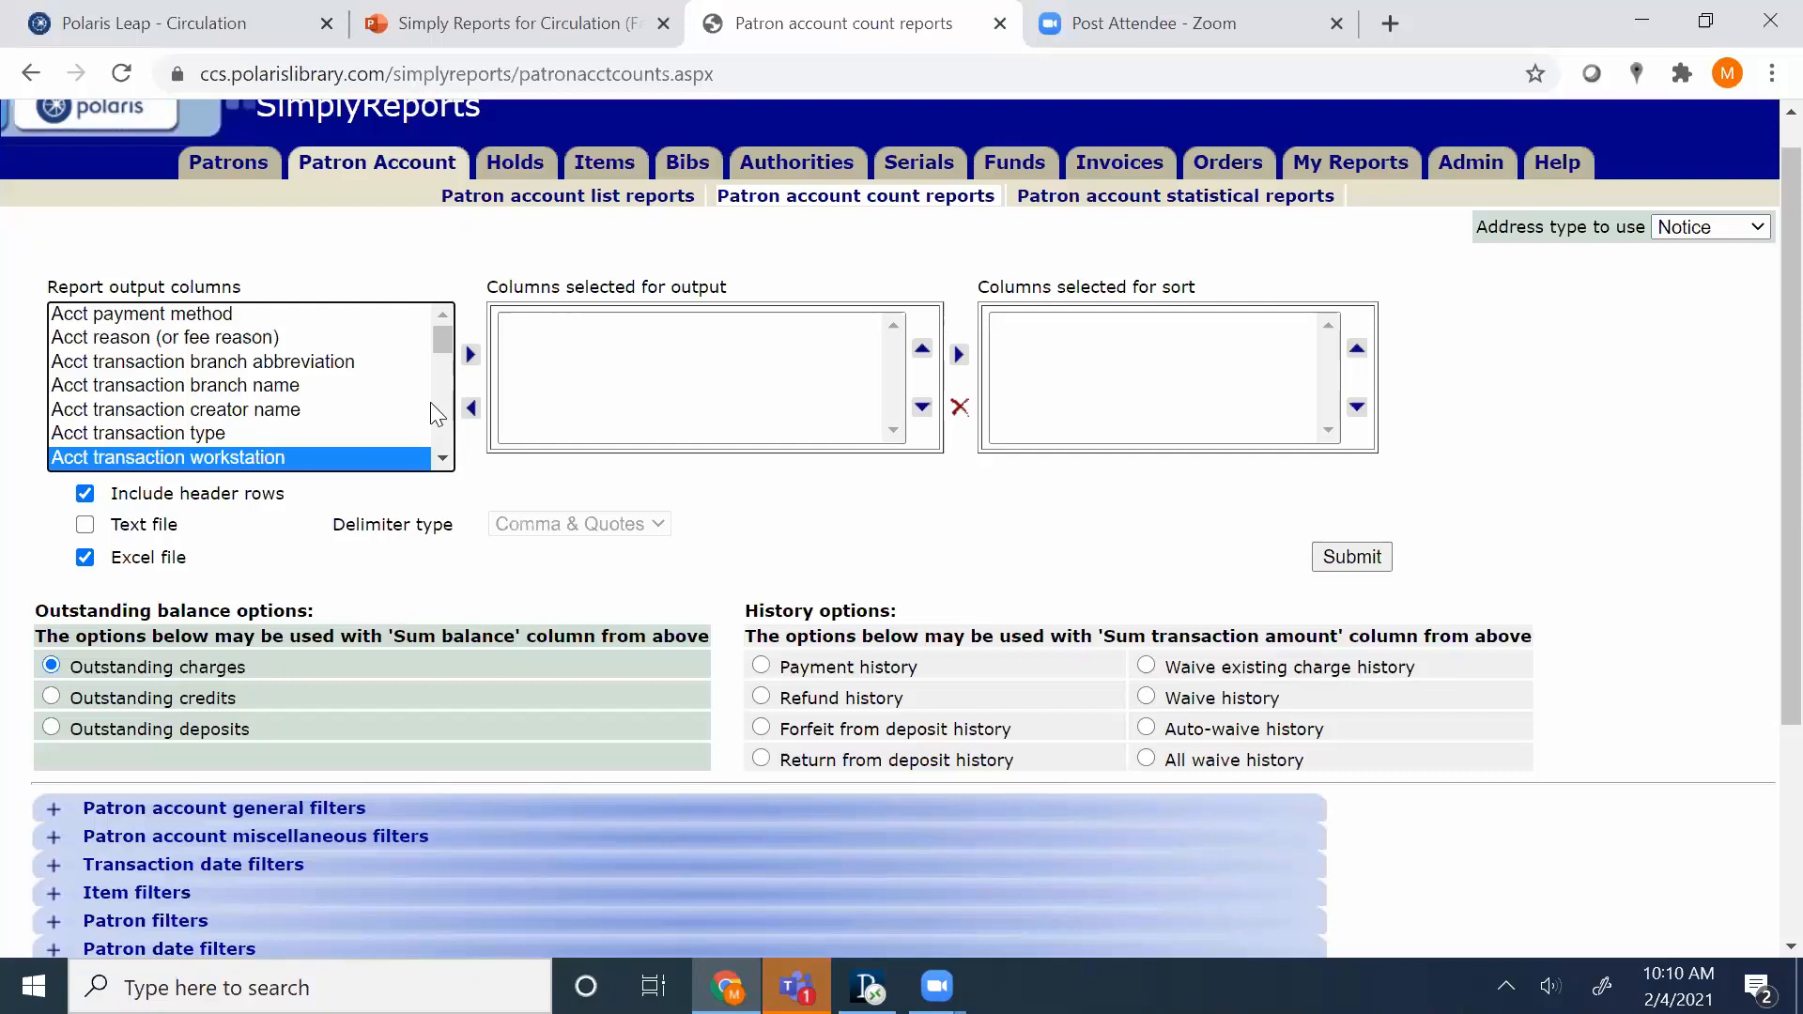
{"action": "left_click", "coordinate": [246, 342]}
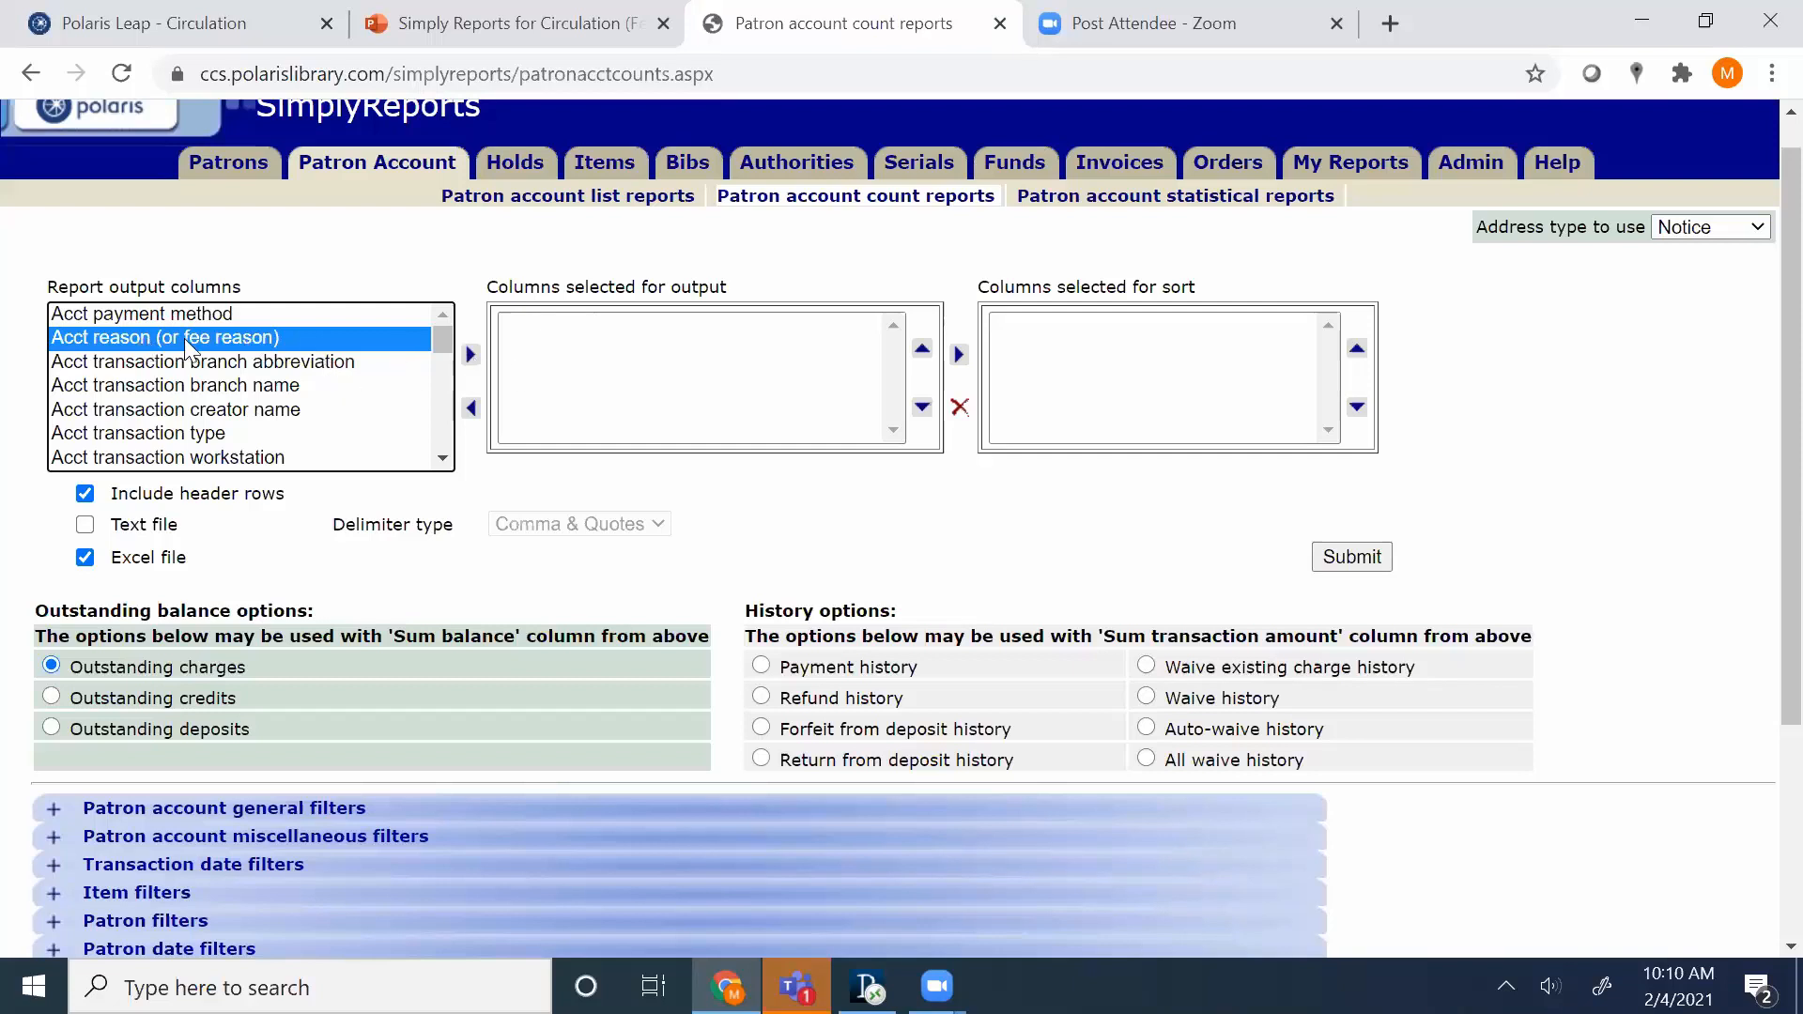
{"action": "left_click", "coordinate": [470, 355]}
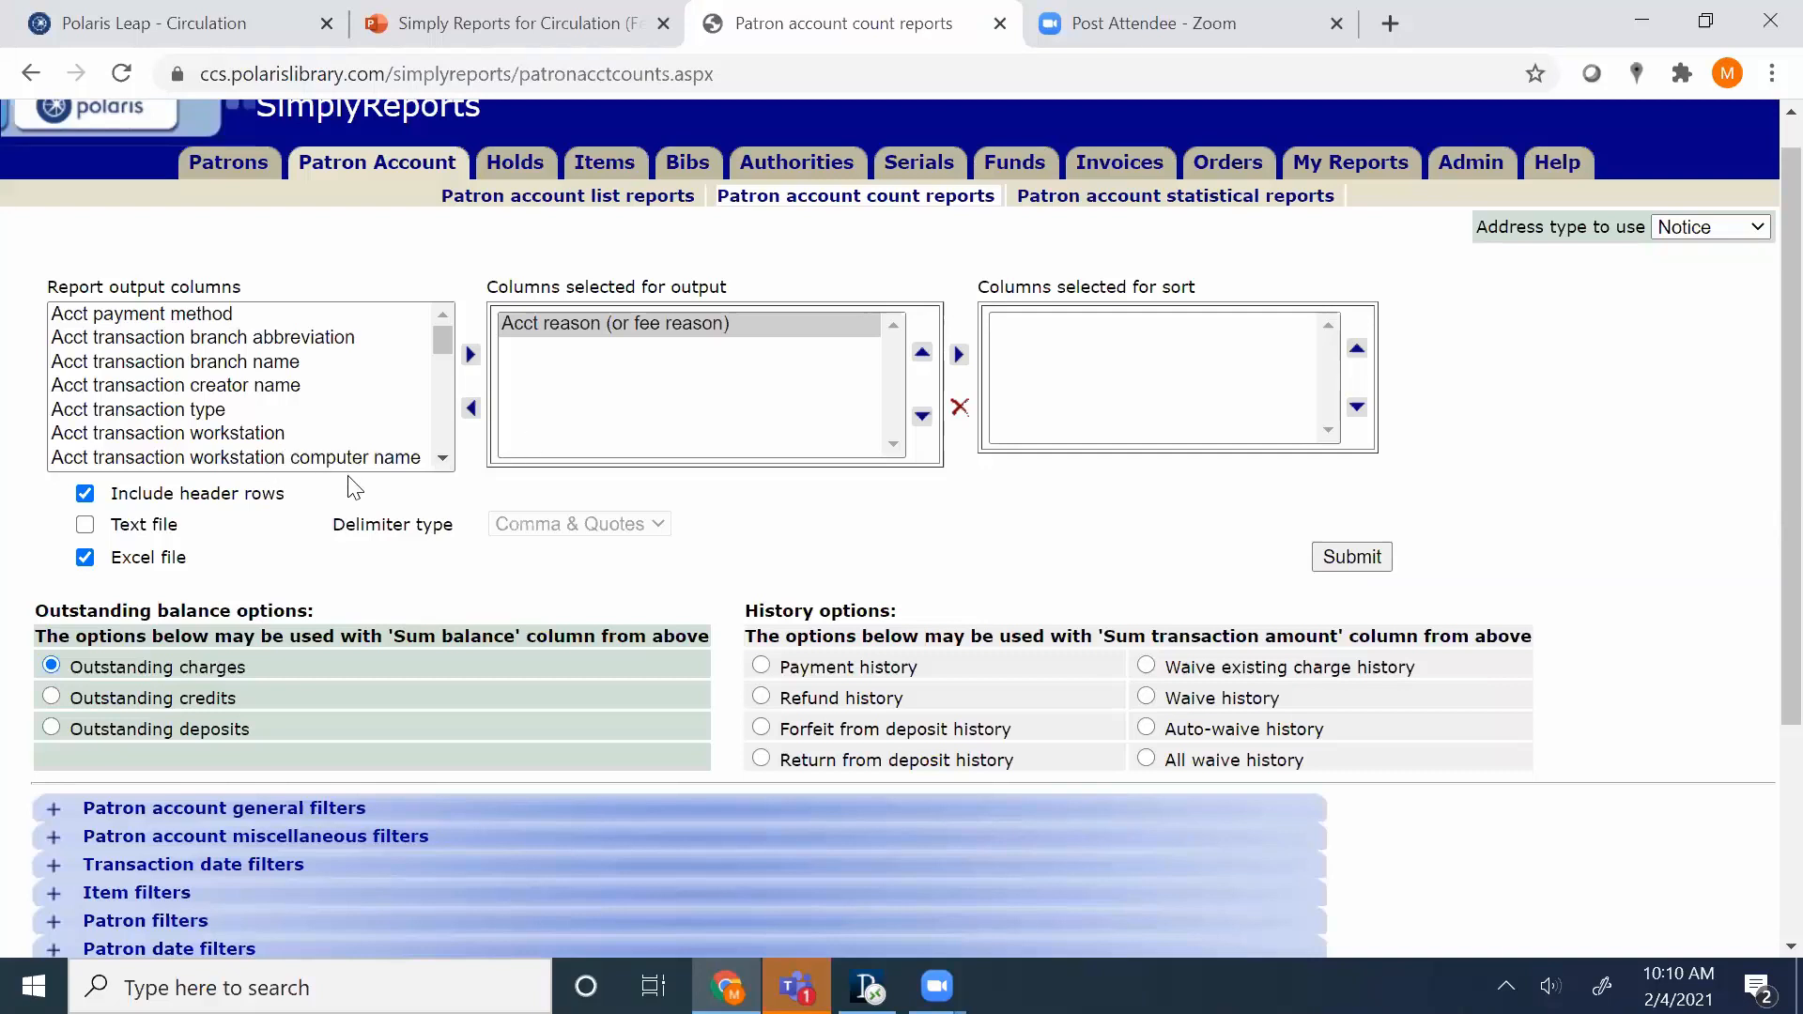
Add the Sum balance (outstanding balance only) column to the report output.
{"action": "left_click", "coordinate": [442, 458]}
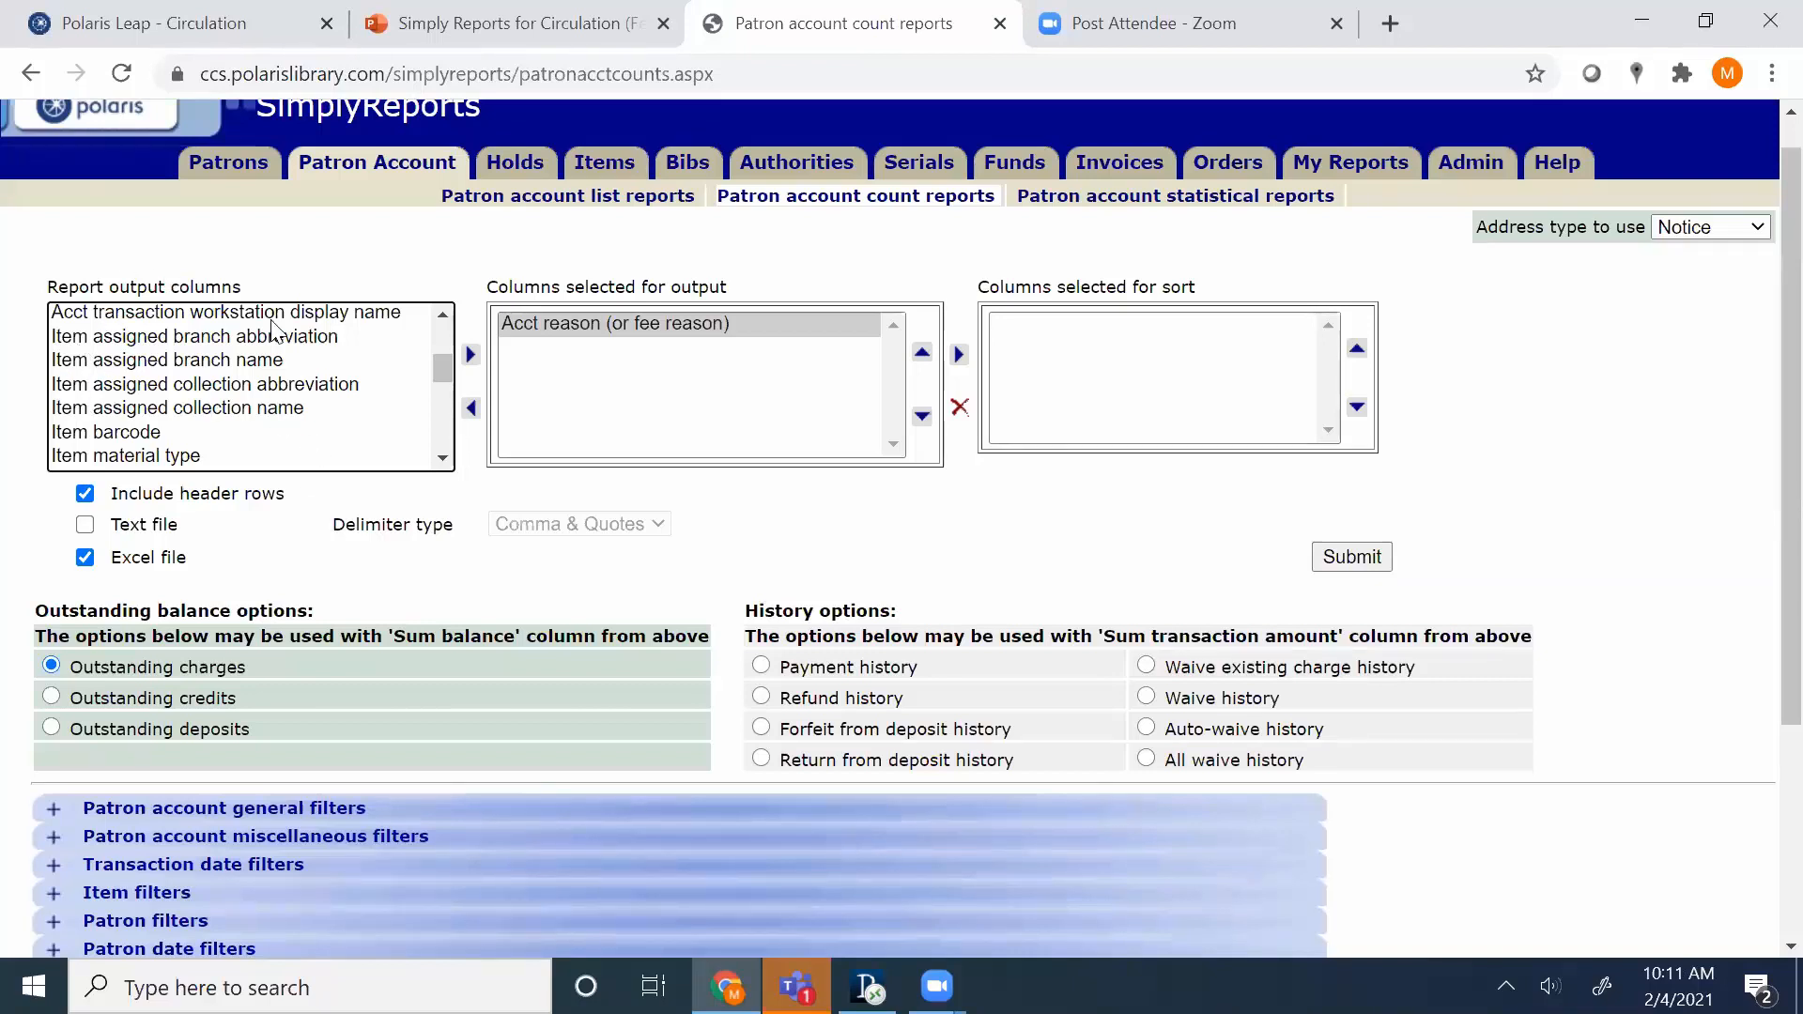
{"action": "left_click", "coordinate": [442, 458]}
{"action": "left_click", "coordinate": [443, 460]}
{"action": "left_click", "coordinate": [443, 460]}
{"action": "left_click", "coordinate": [443, 459]}
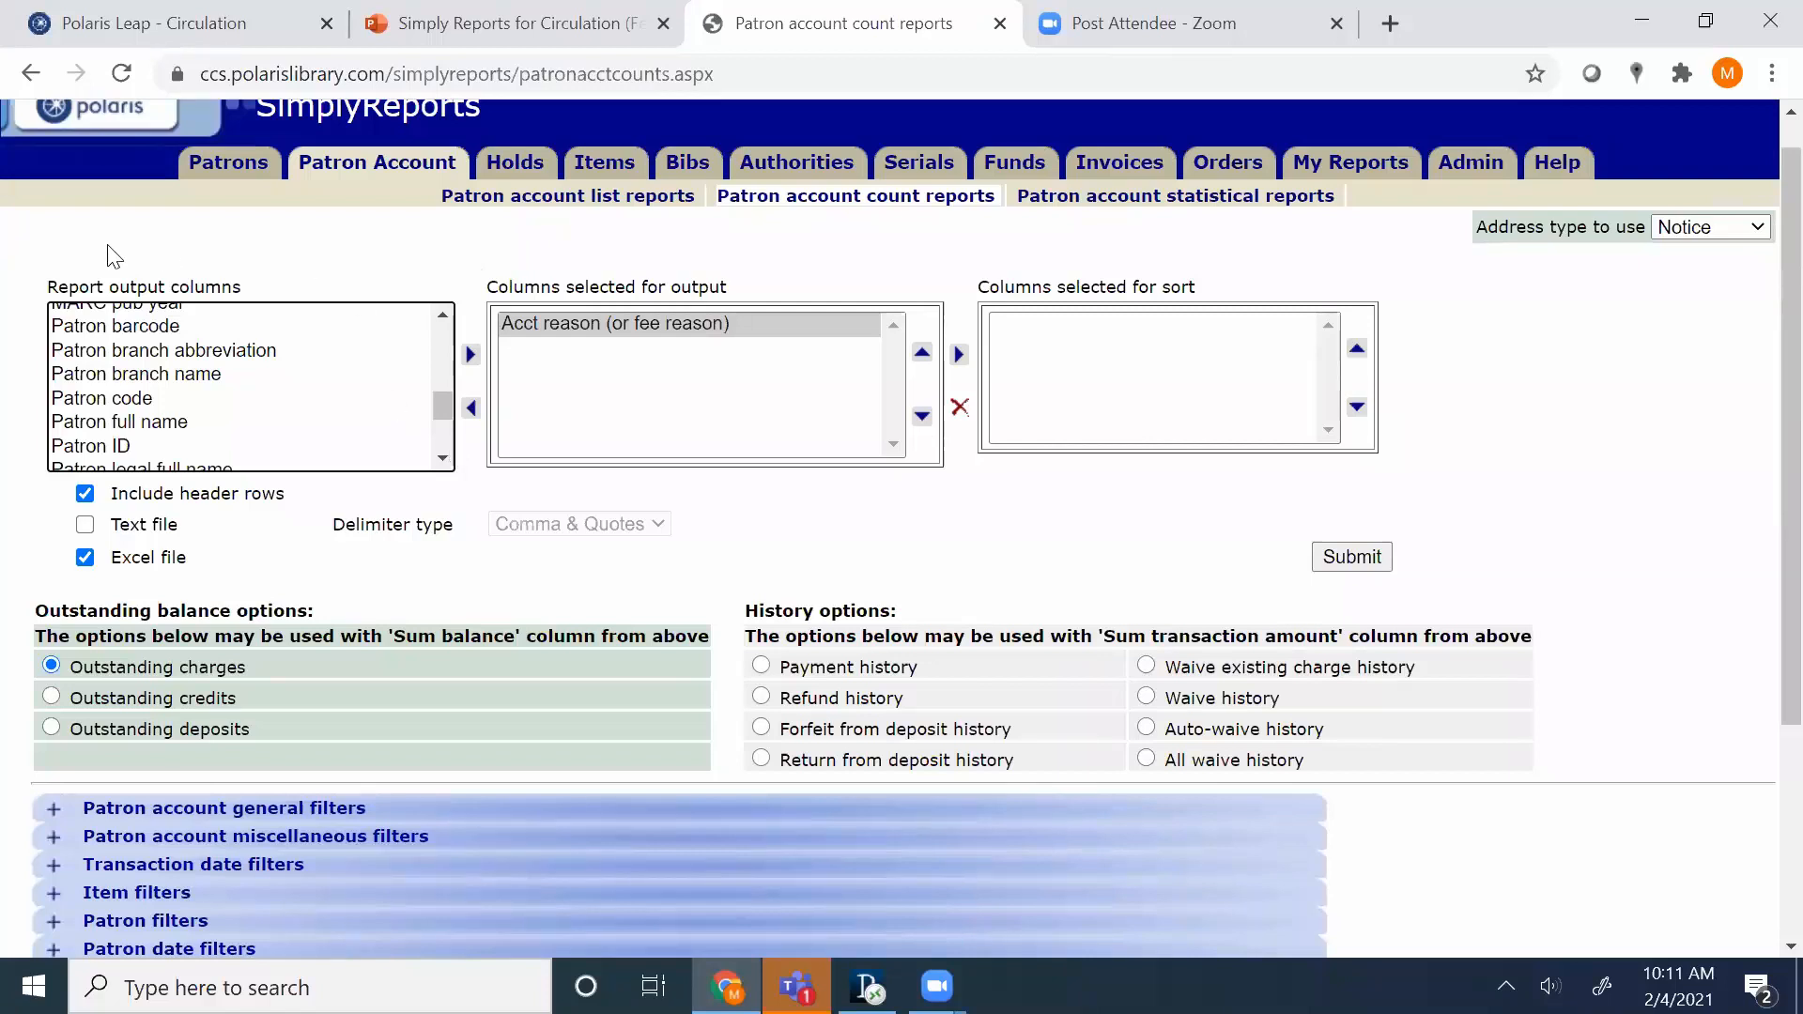
{"action": "scroll", "coordinate": [438, 470], "scroll_direction": "down", "scroll_amount": 1}
{"action": "scroll", "coordinate": [439, 470], "scroll_direction": "down", "scroll_amount": 1}
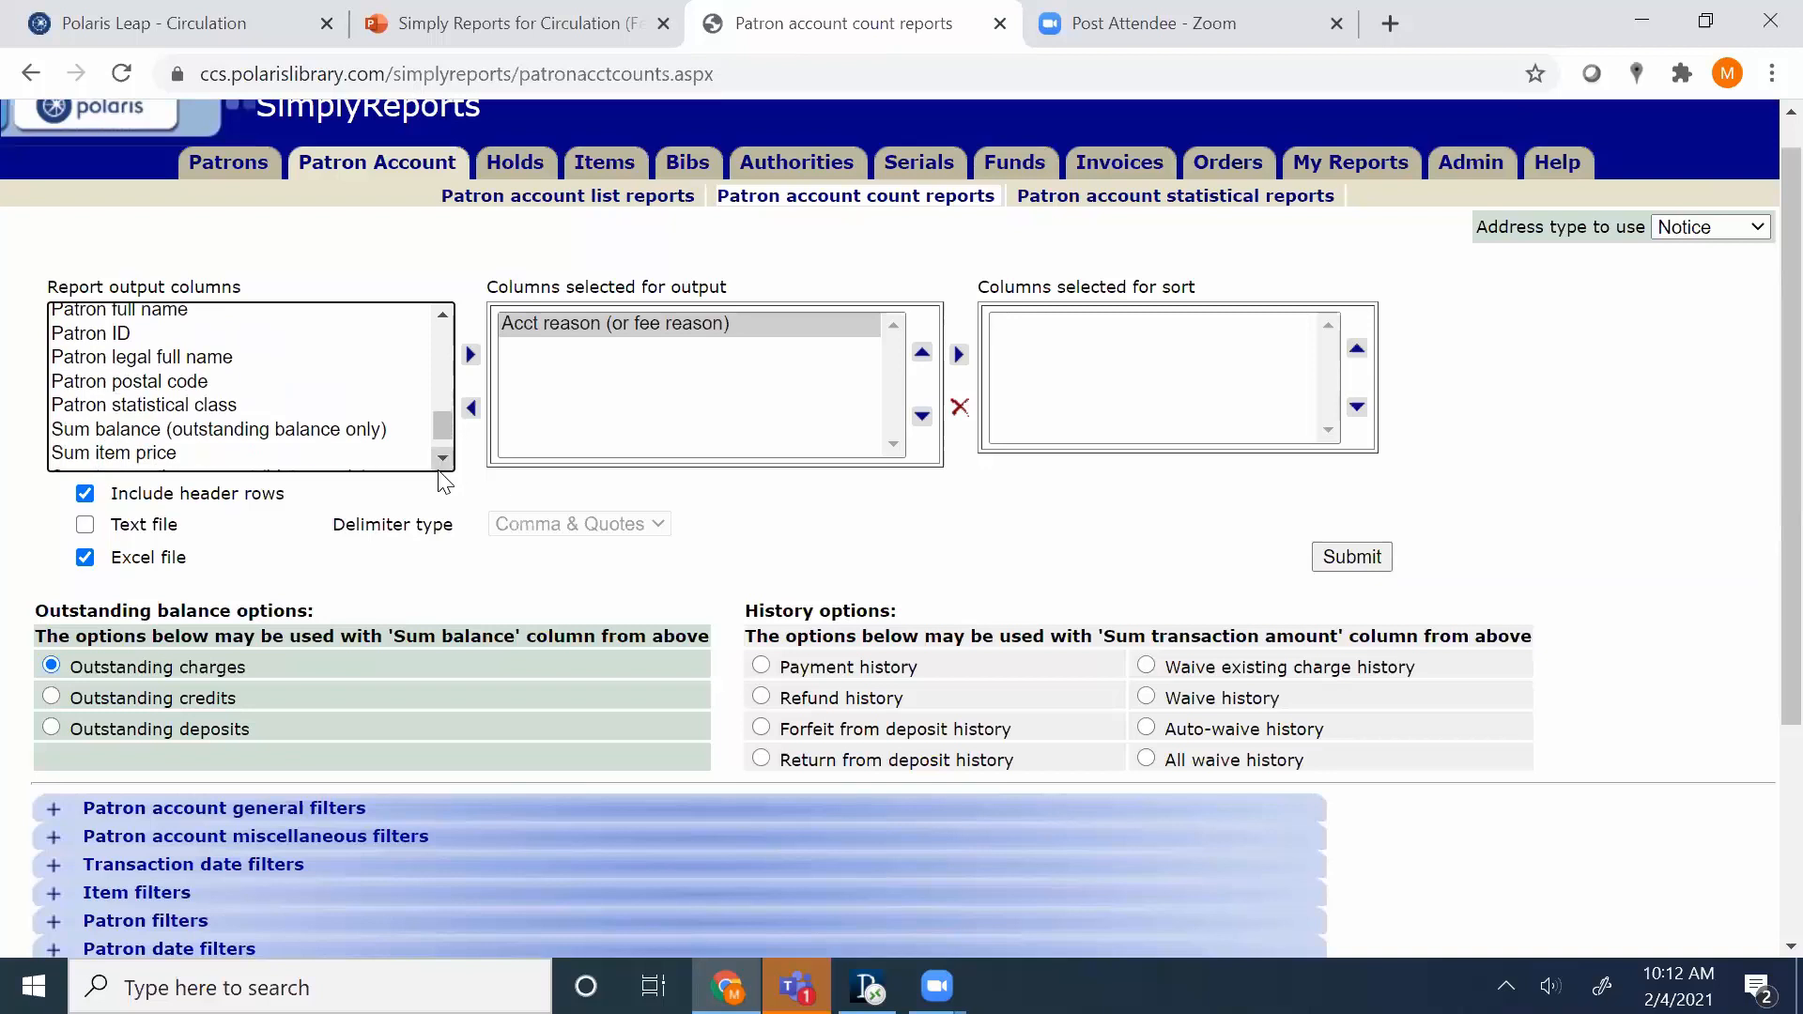
{"action": "scroll", "coordinate": [439, 473], "scroll_direction": "down", "scroll_amount": 1}
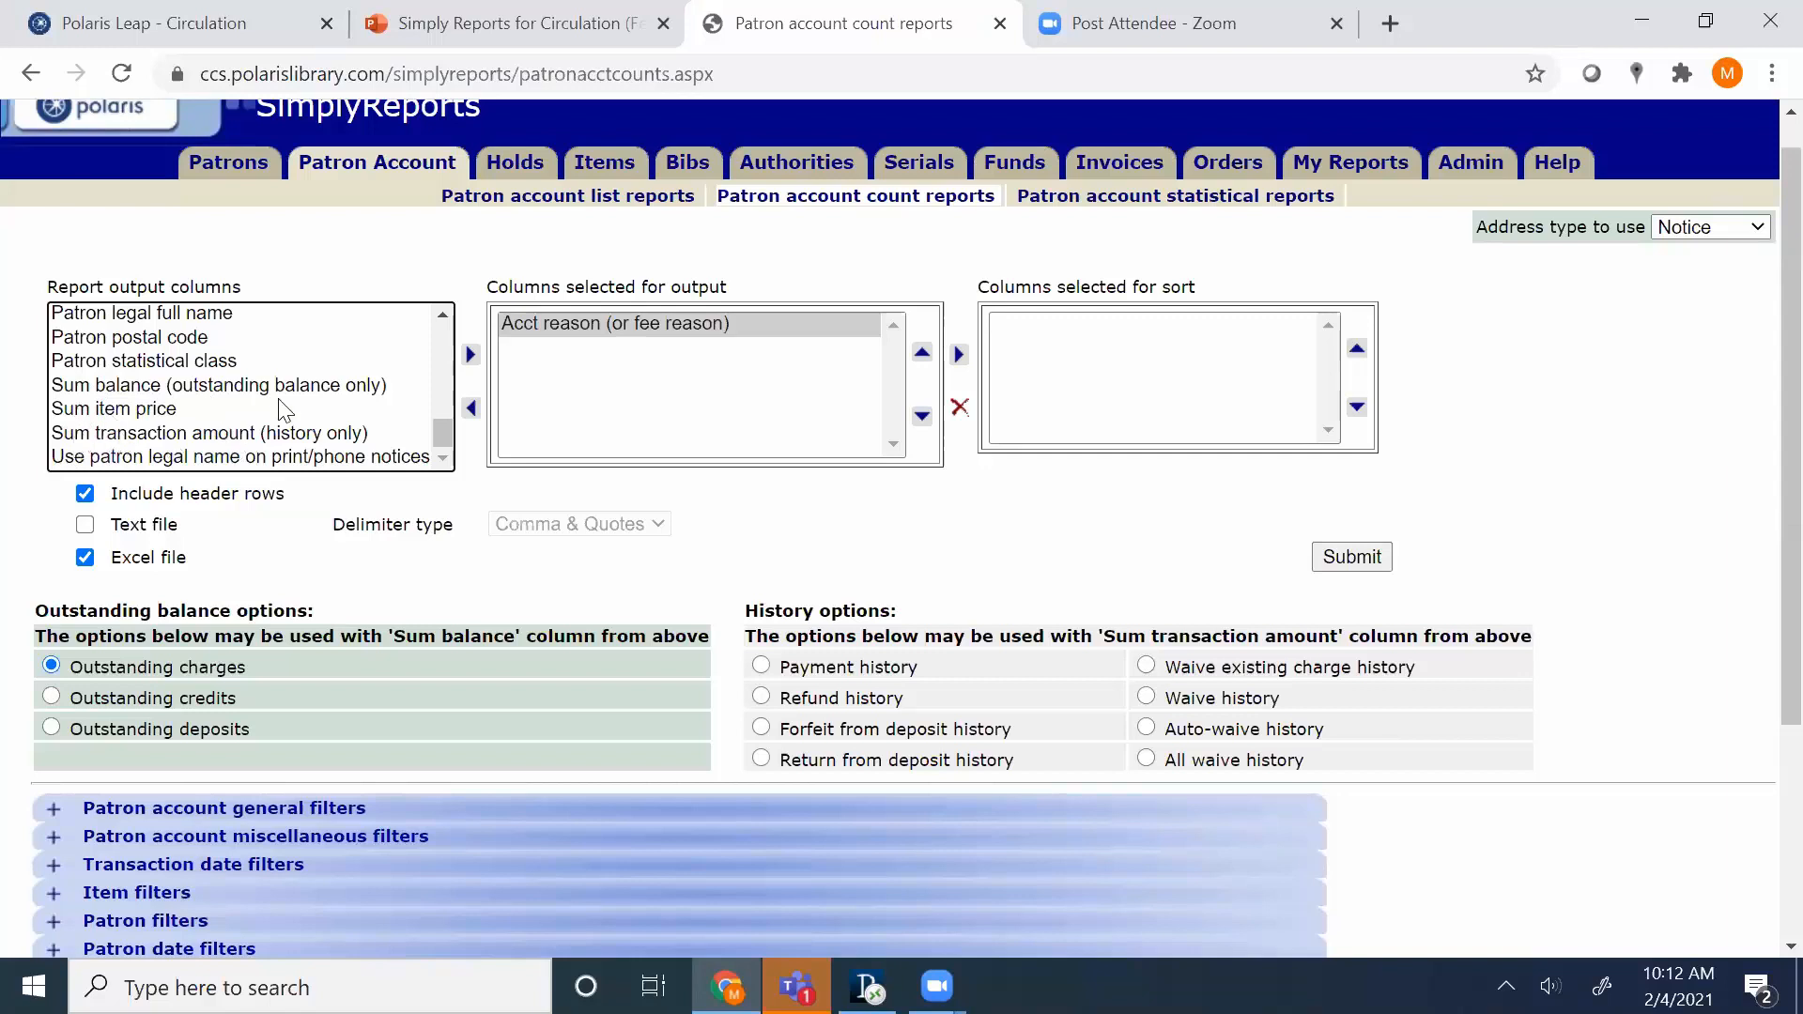
{"action": "left_click", "coordinate": [327, 389]}
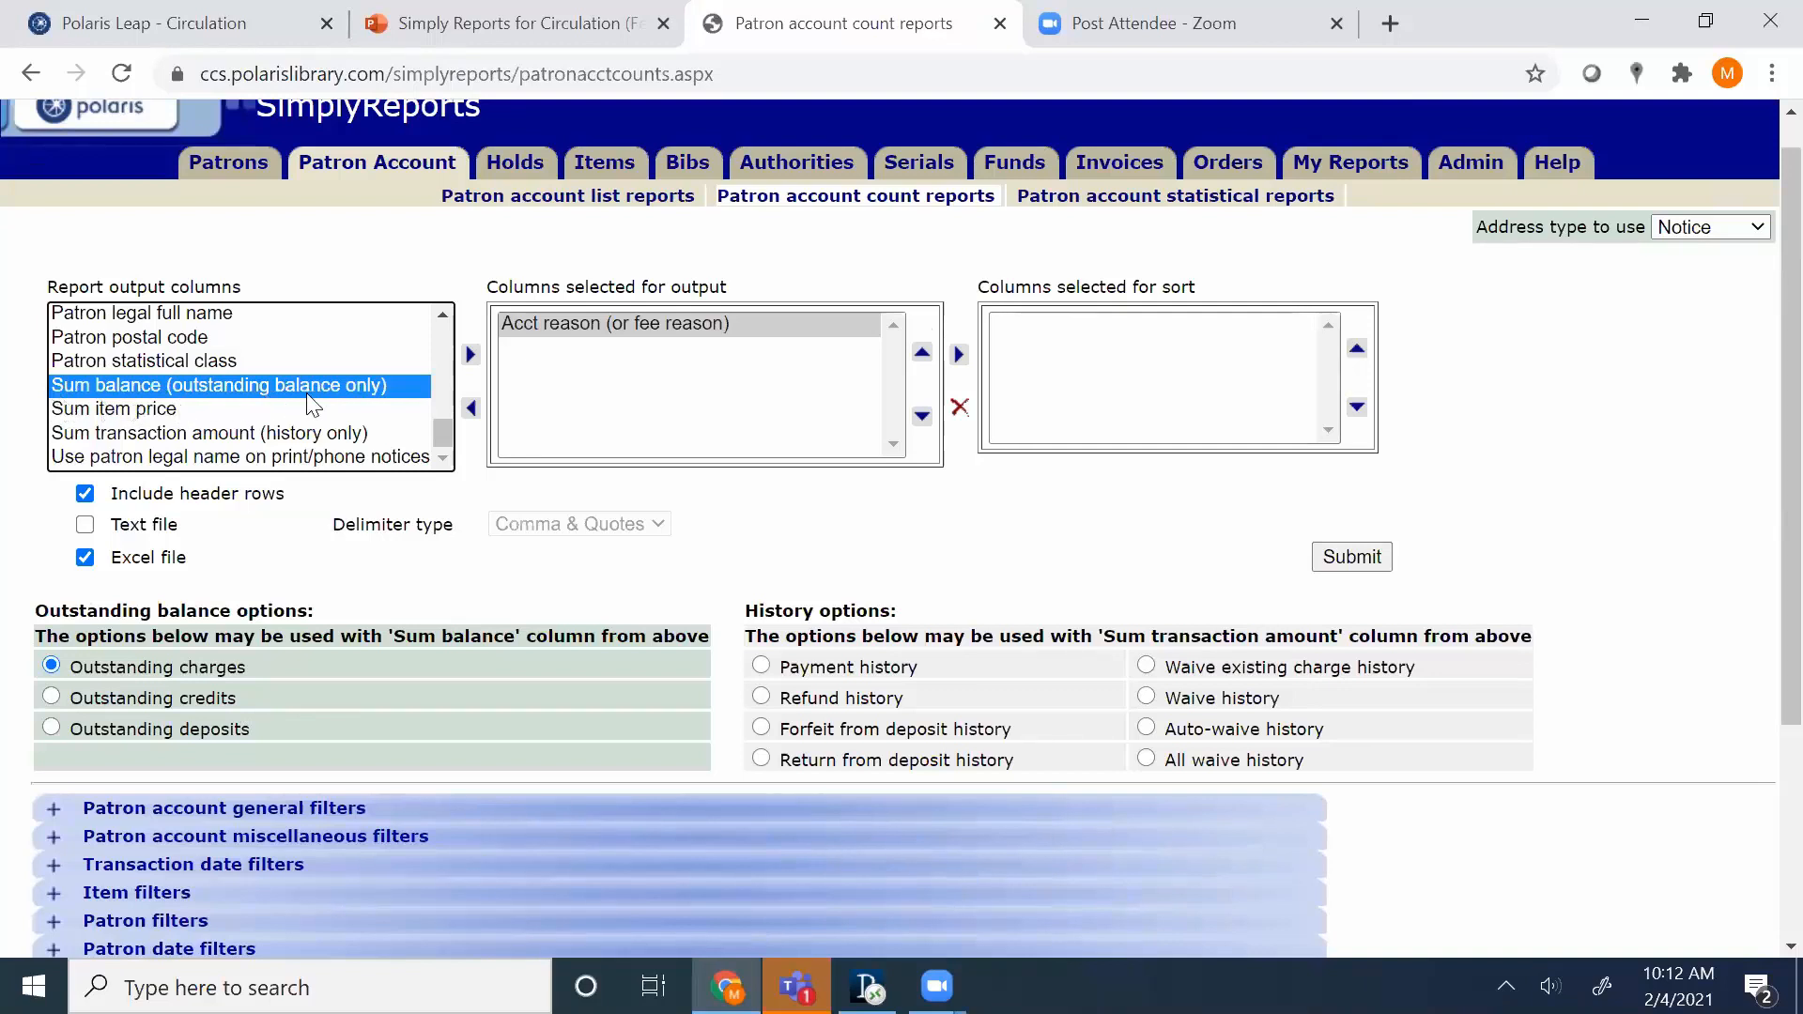
{"action": "left_click", "coordinate": [472, 355]}
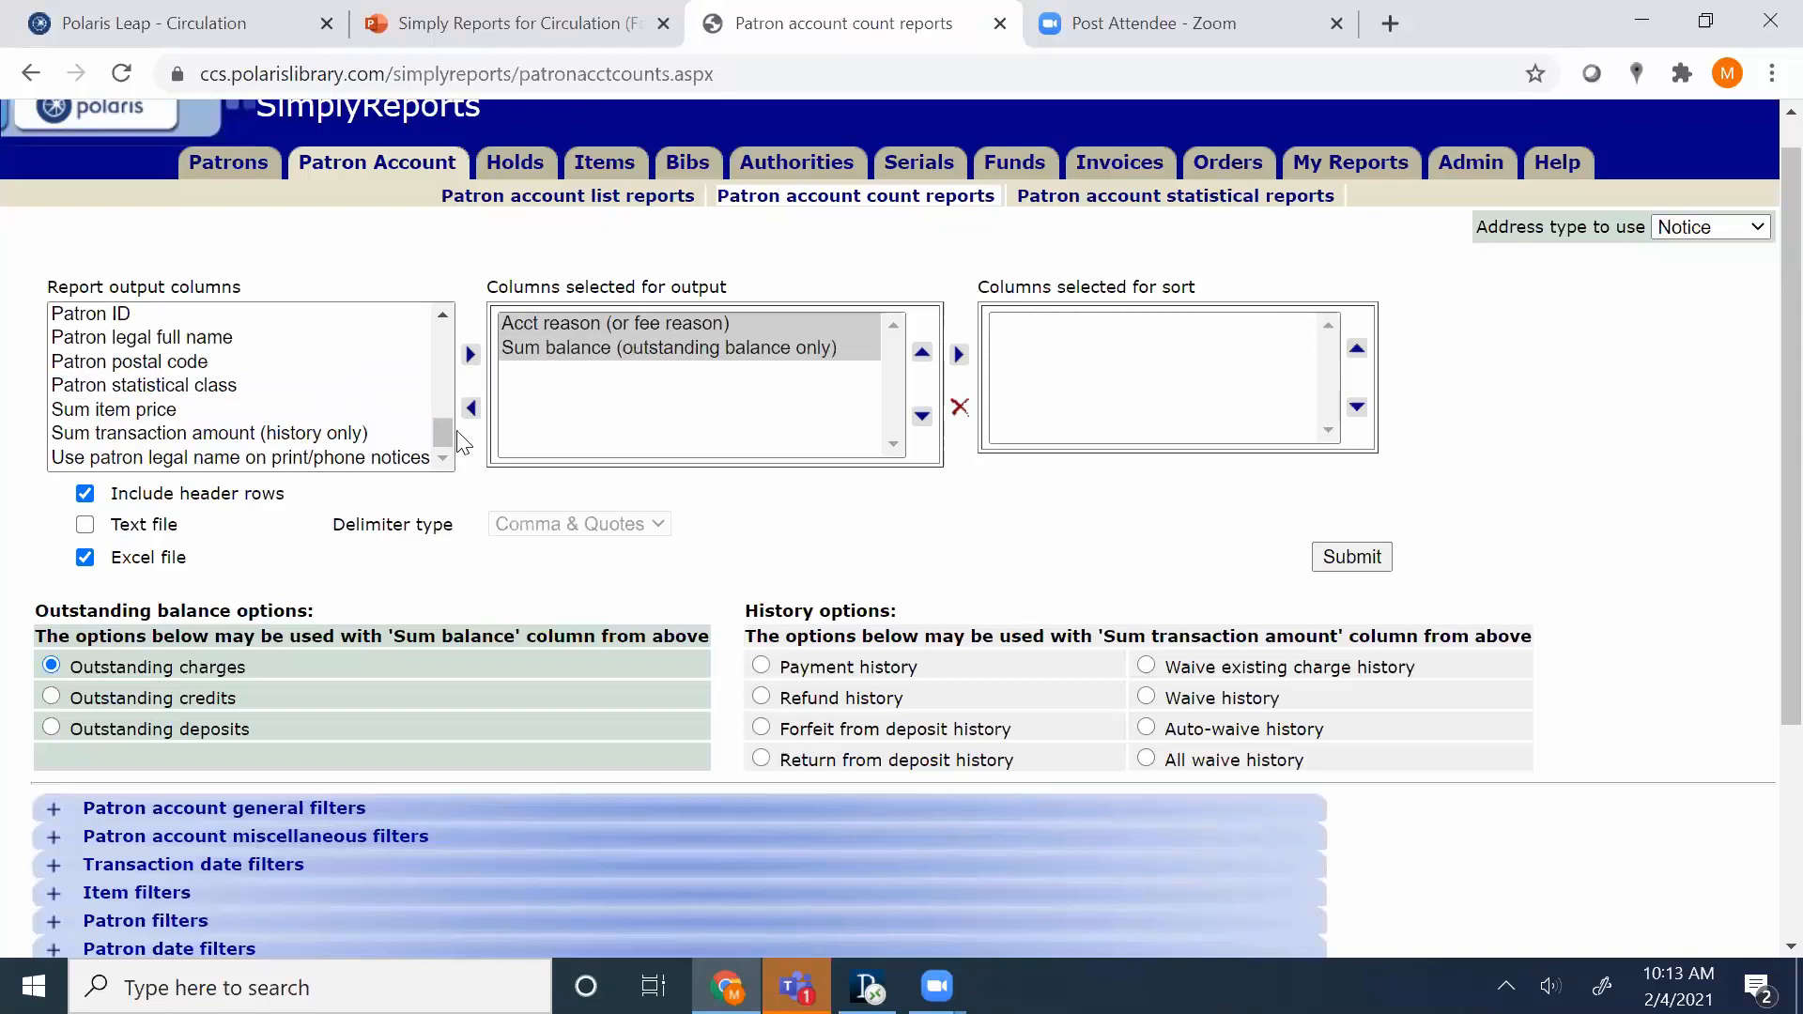
Try to add Sum transaction amount (history only) to the output while Outstanding charges is the chosen option.
{"action": "left_click", "coordinate": [283, 435]}
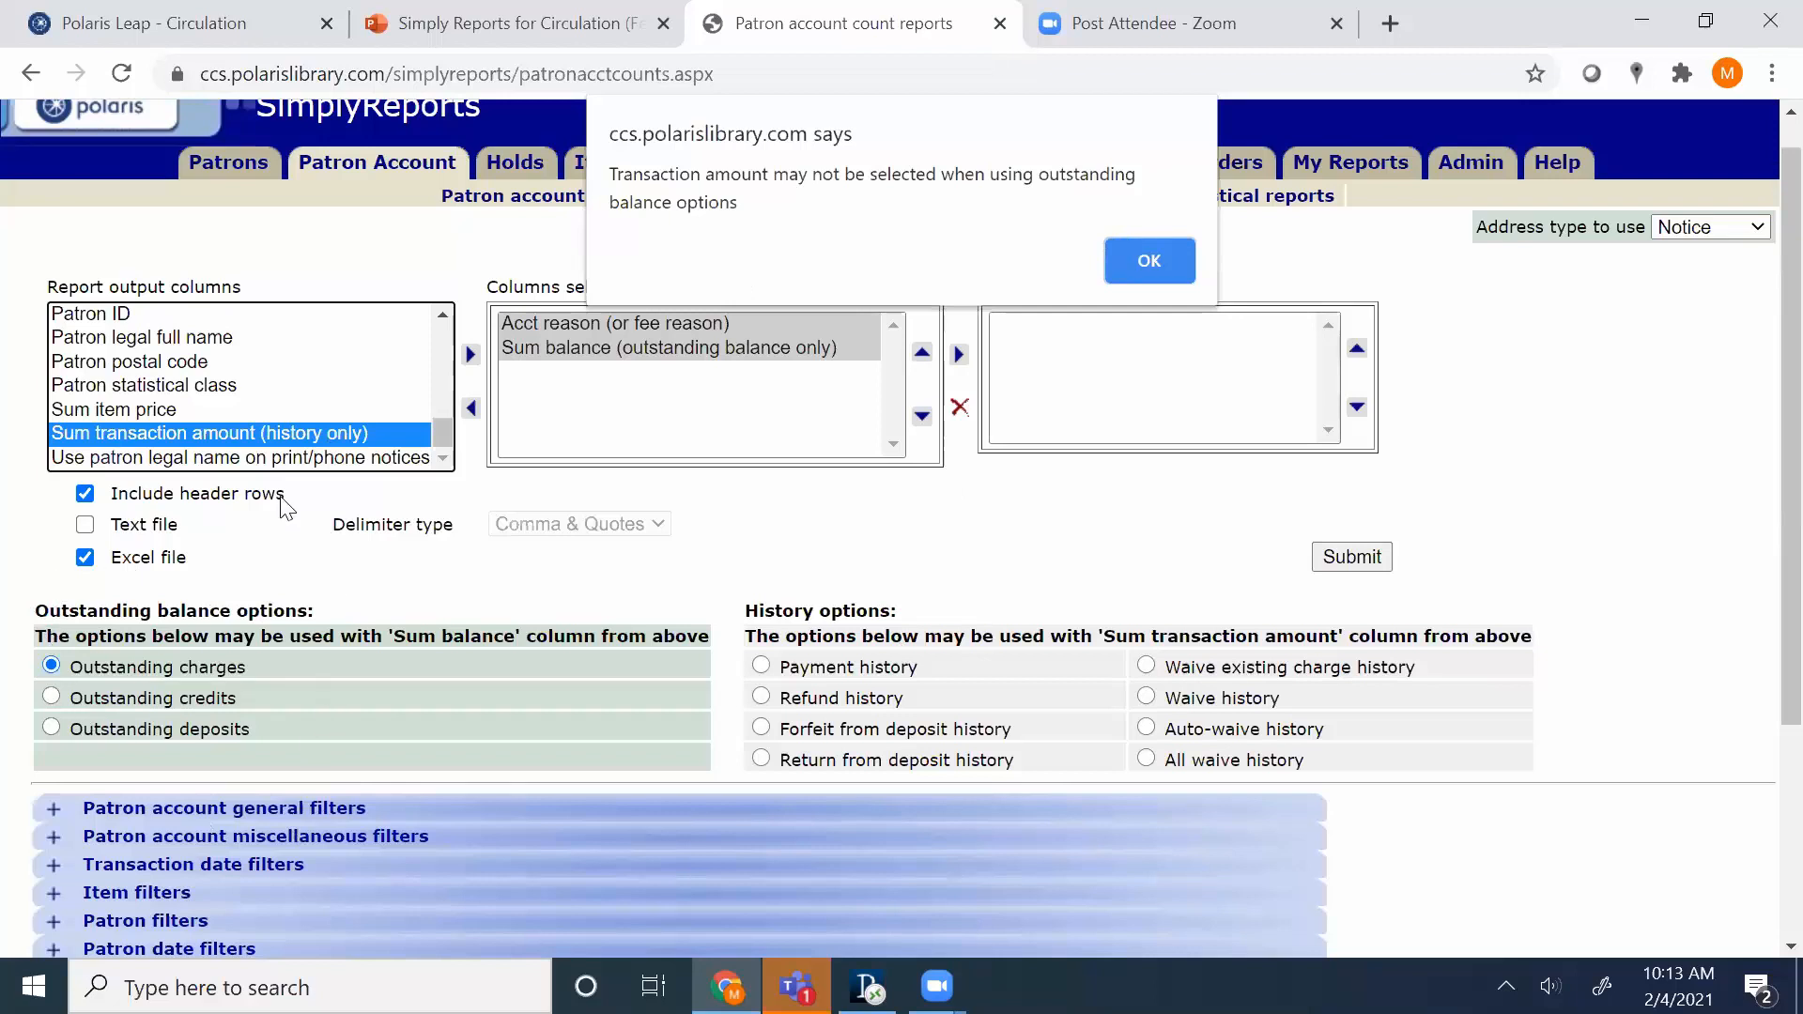
{"action": "left_click", "coordinate": [1187, 259]}
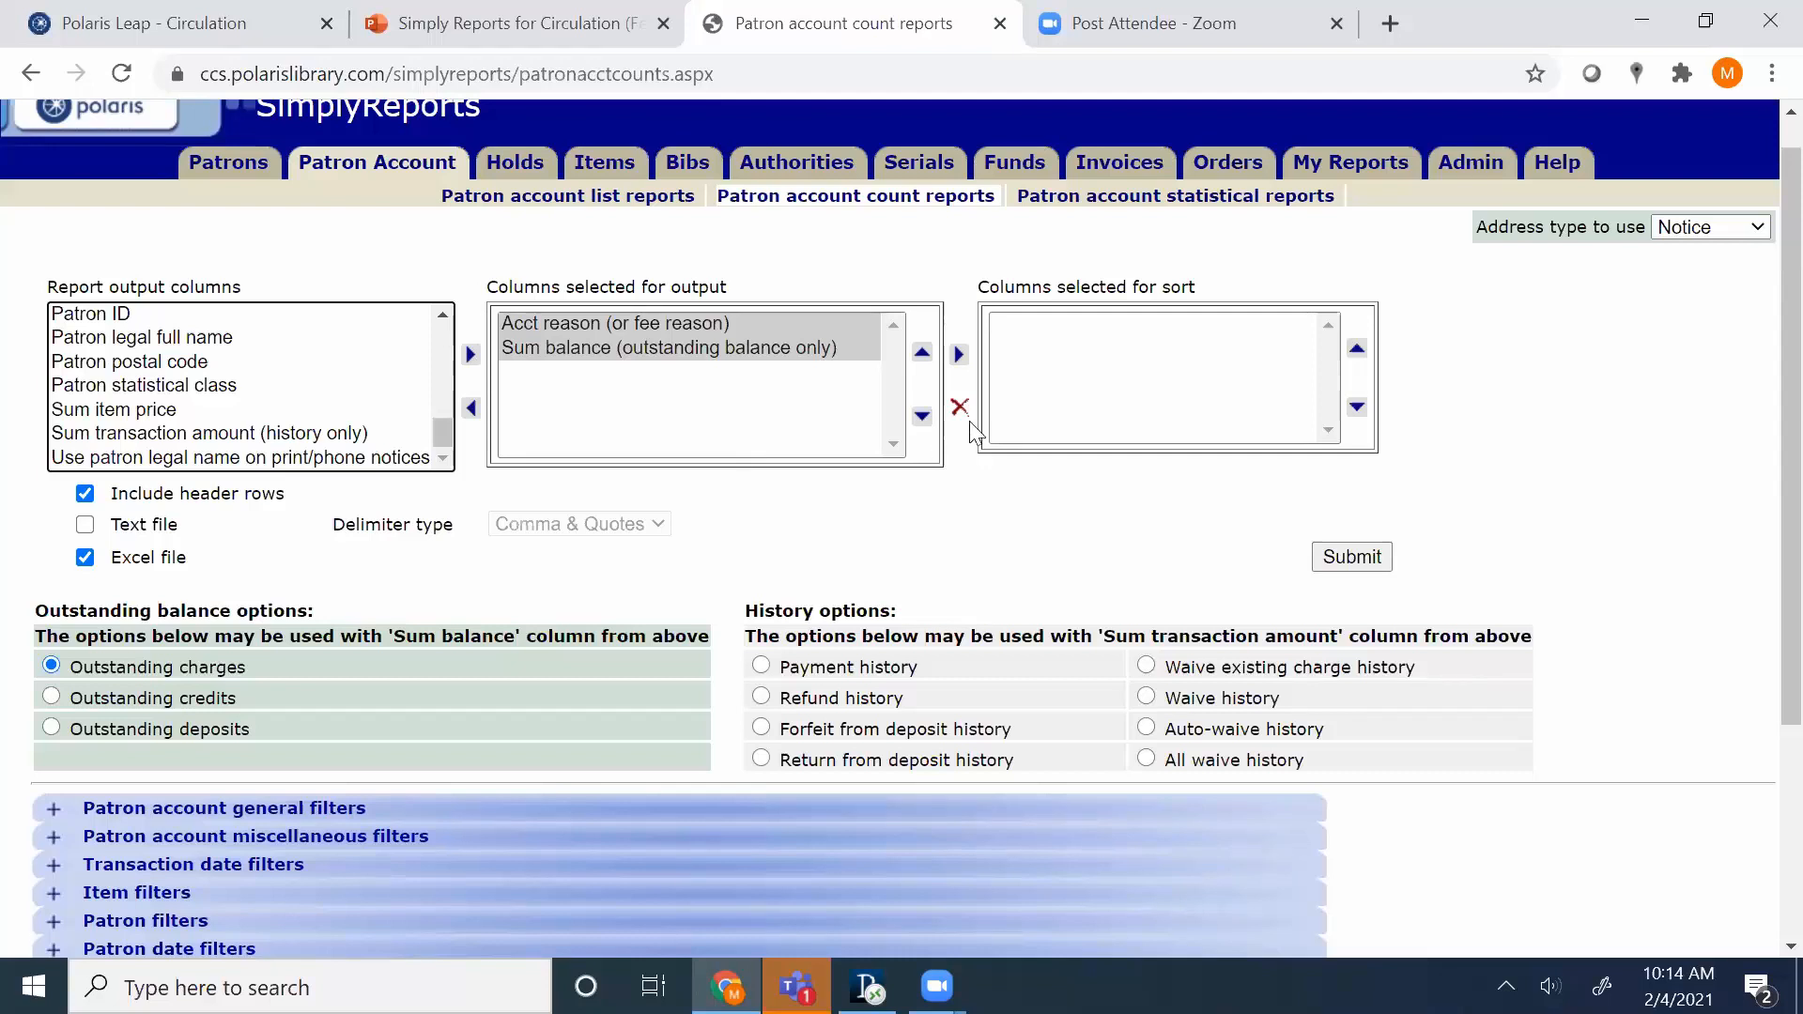
Expand the patron filters and the patron account general filters to compare their branch options.
{"action": "scroll", "coordinate": [1759, 435], "scroll_direction": "down", "scroll_amount": 1}
{"action": "scroll", "coordinate": [1765, 502], "scroll_direction": "down", "scroll_amount": 2}
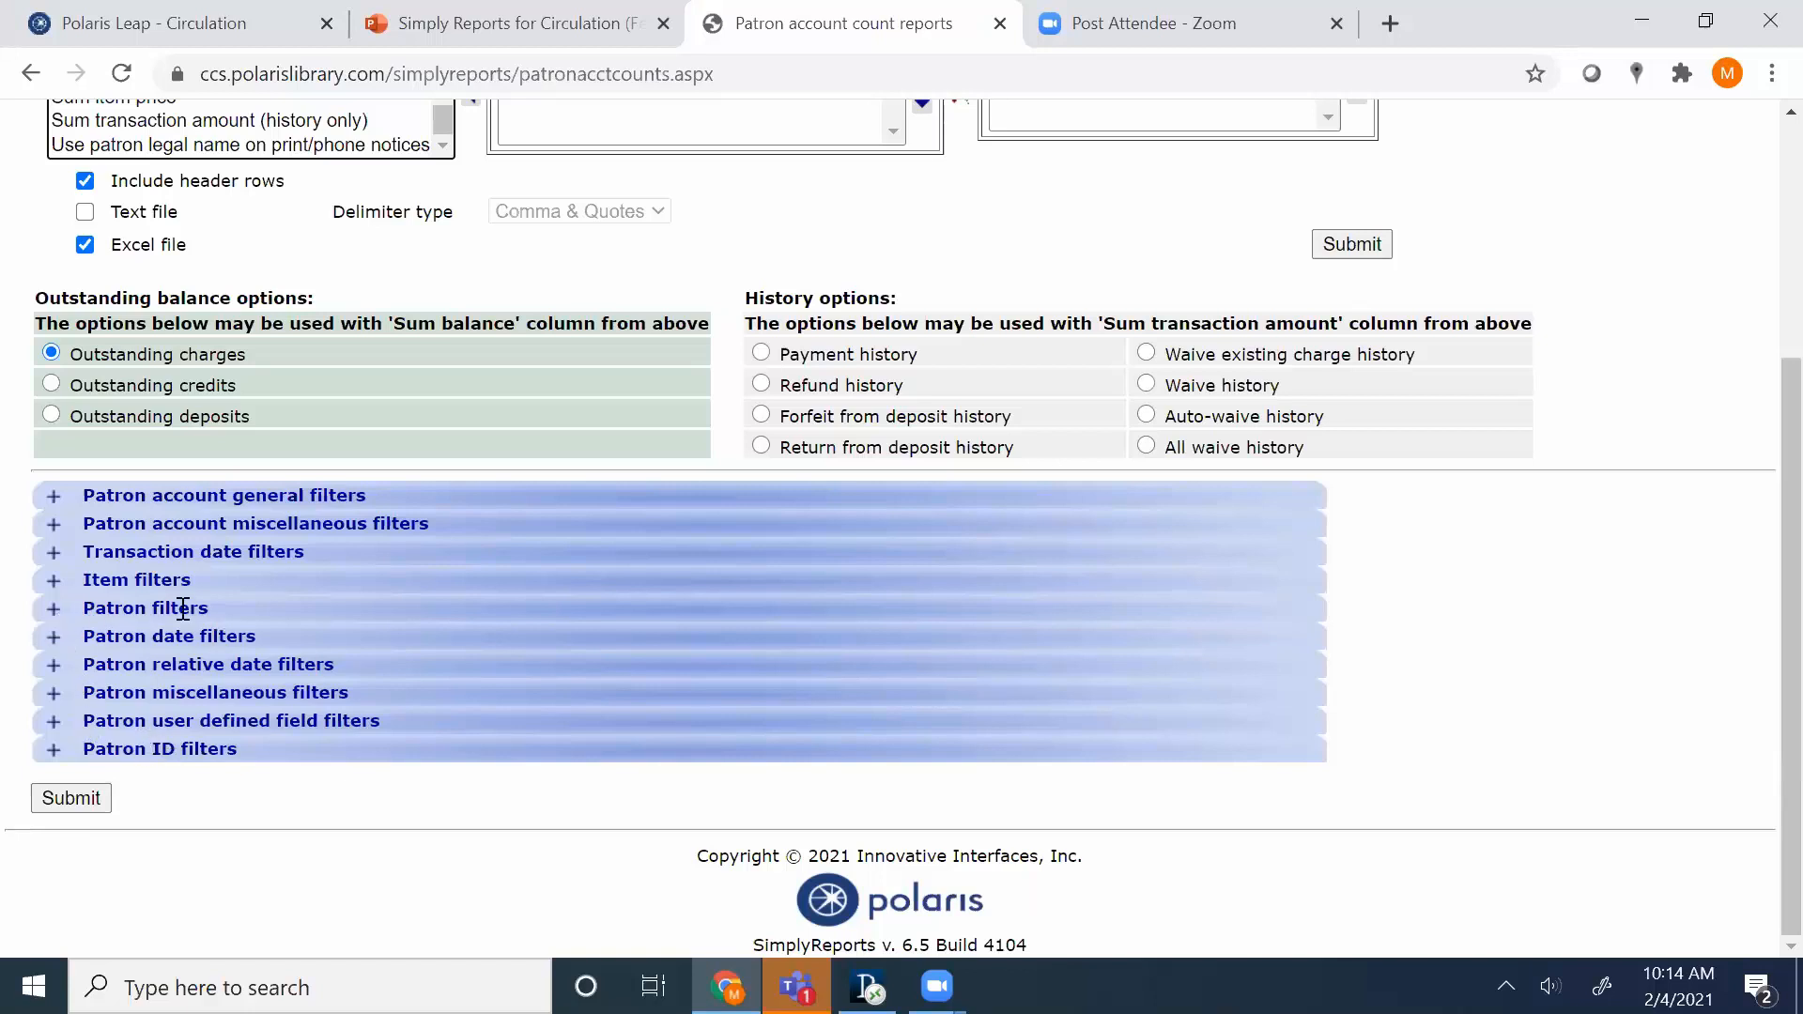
{"action": "left_click", "coordinate": [52, 615]}
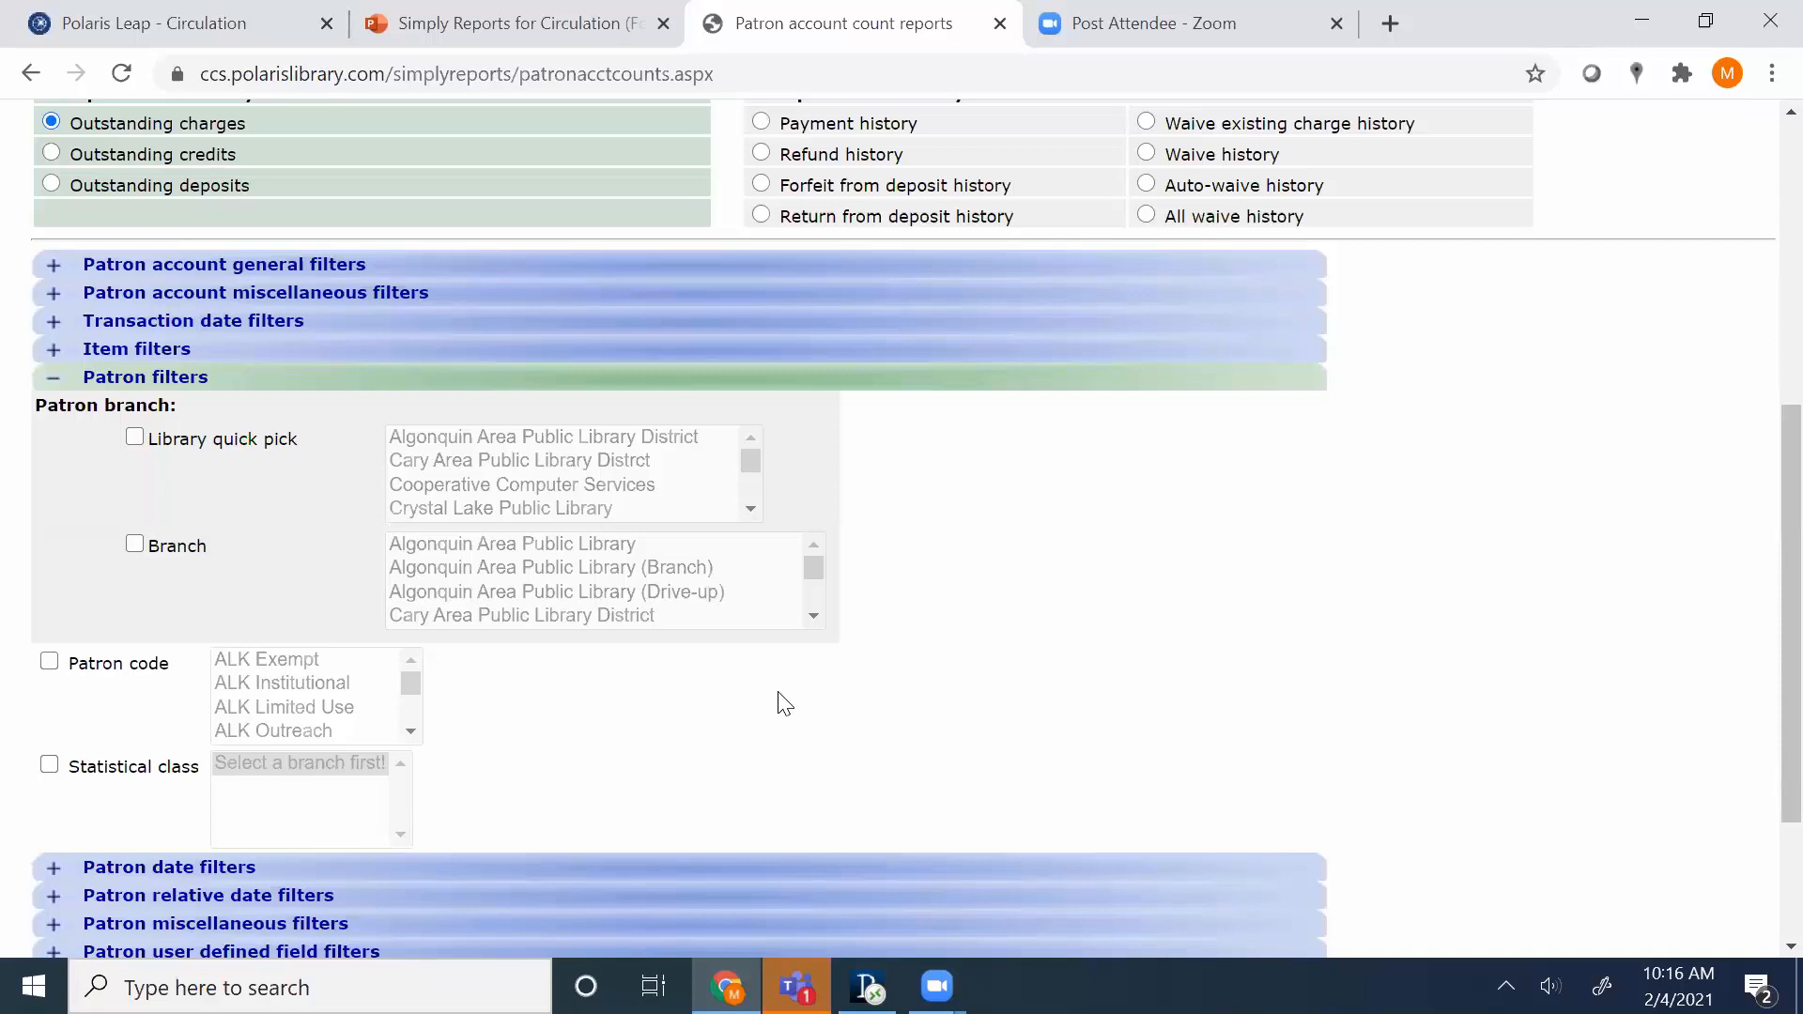
{"action": "left_click", "coordinate": [53, 266]}
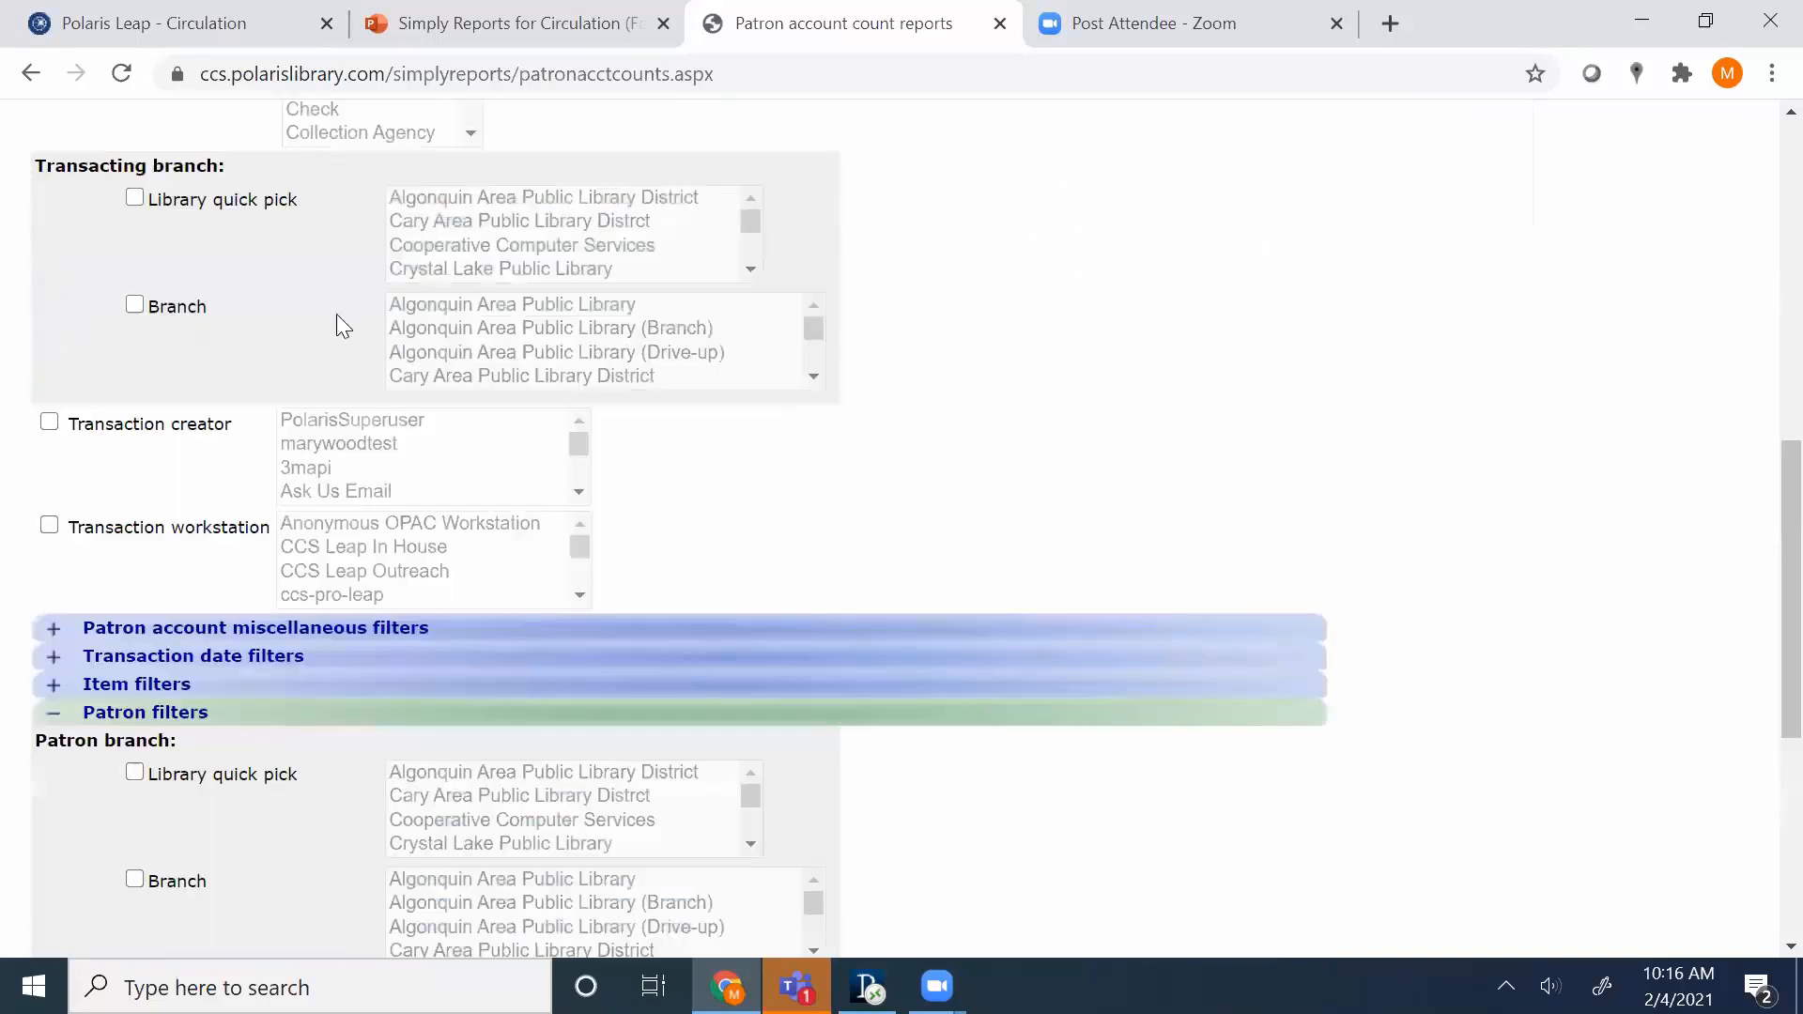
{"action": "scroll", "coordinate": [342, 322], "scroll_direction": "up", "scroll_amount": 5}
{"action": "scroll", "coordinate": [943, 480], "scroll_direction": "down", "scroll_amount": 1}
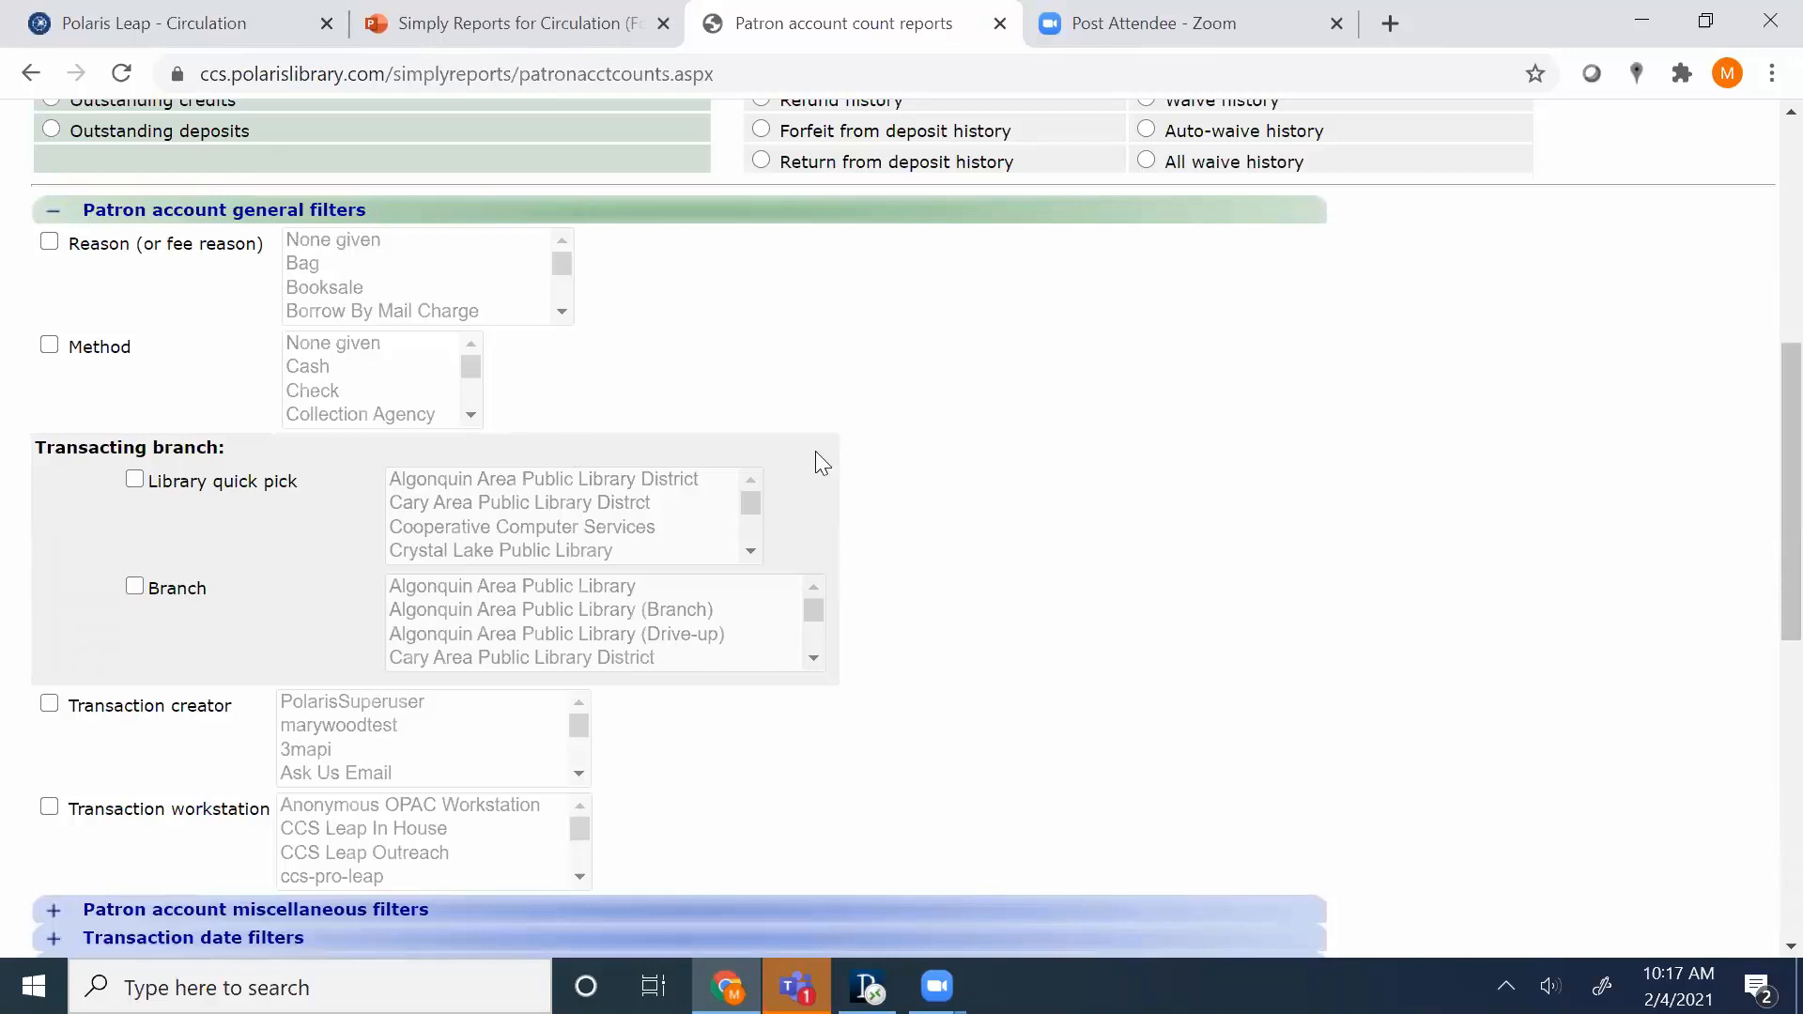
Limit the transacting branch to McHenry Public Library District with the library quick pick filter.
{"action": "left_click", "coordinate": [134, 480]}
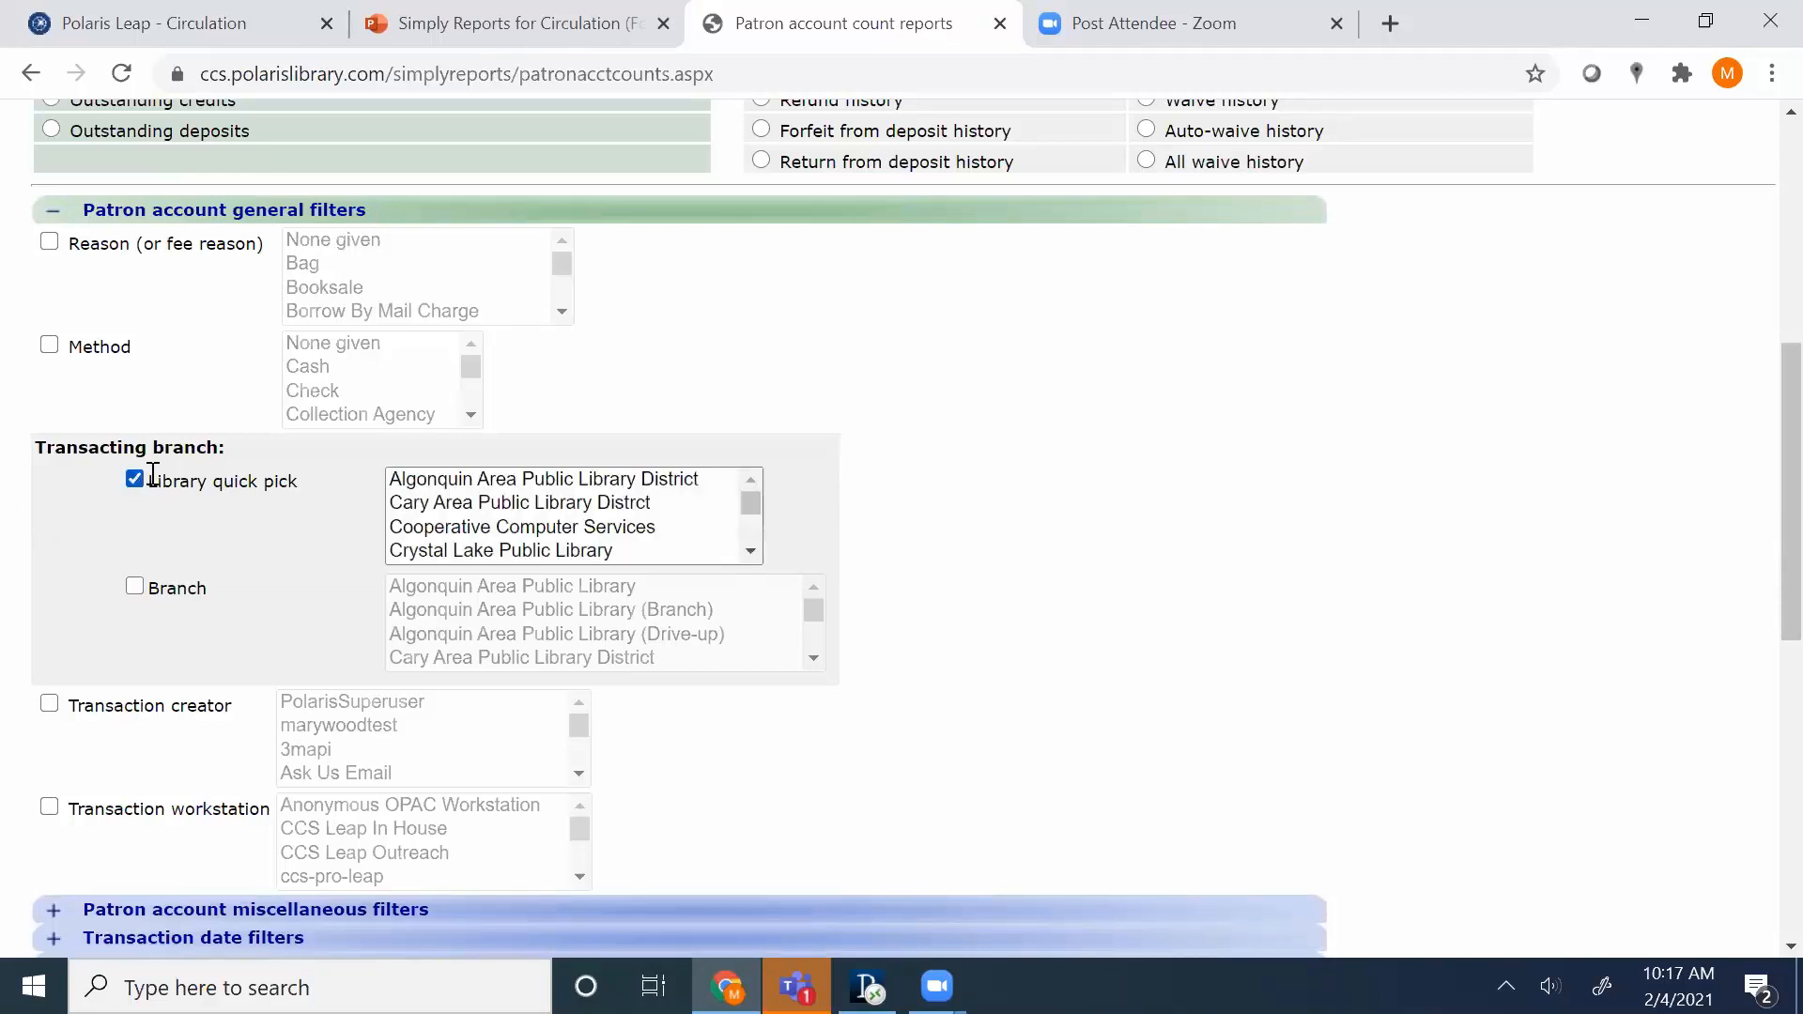
{"action": "left_click", "coordinate": [752, 552]}
{"action": "scroll", "coordinate": [753, 550], "scroll_direction": "down", "scroll_amount": 3}
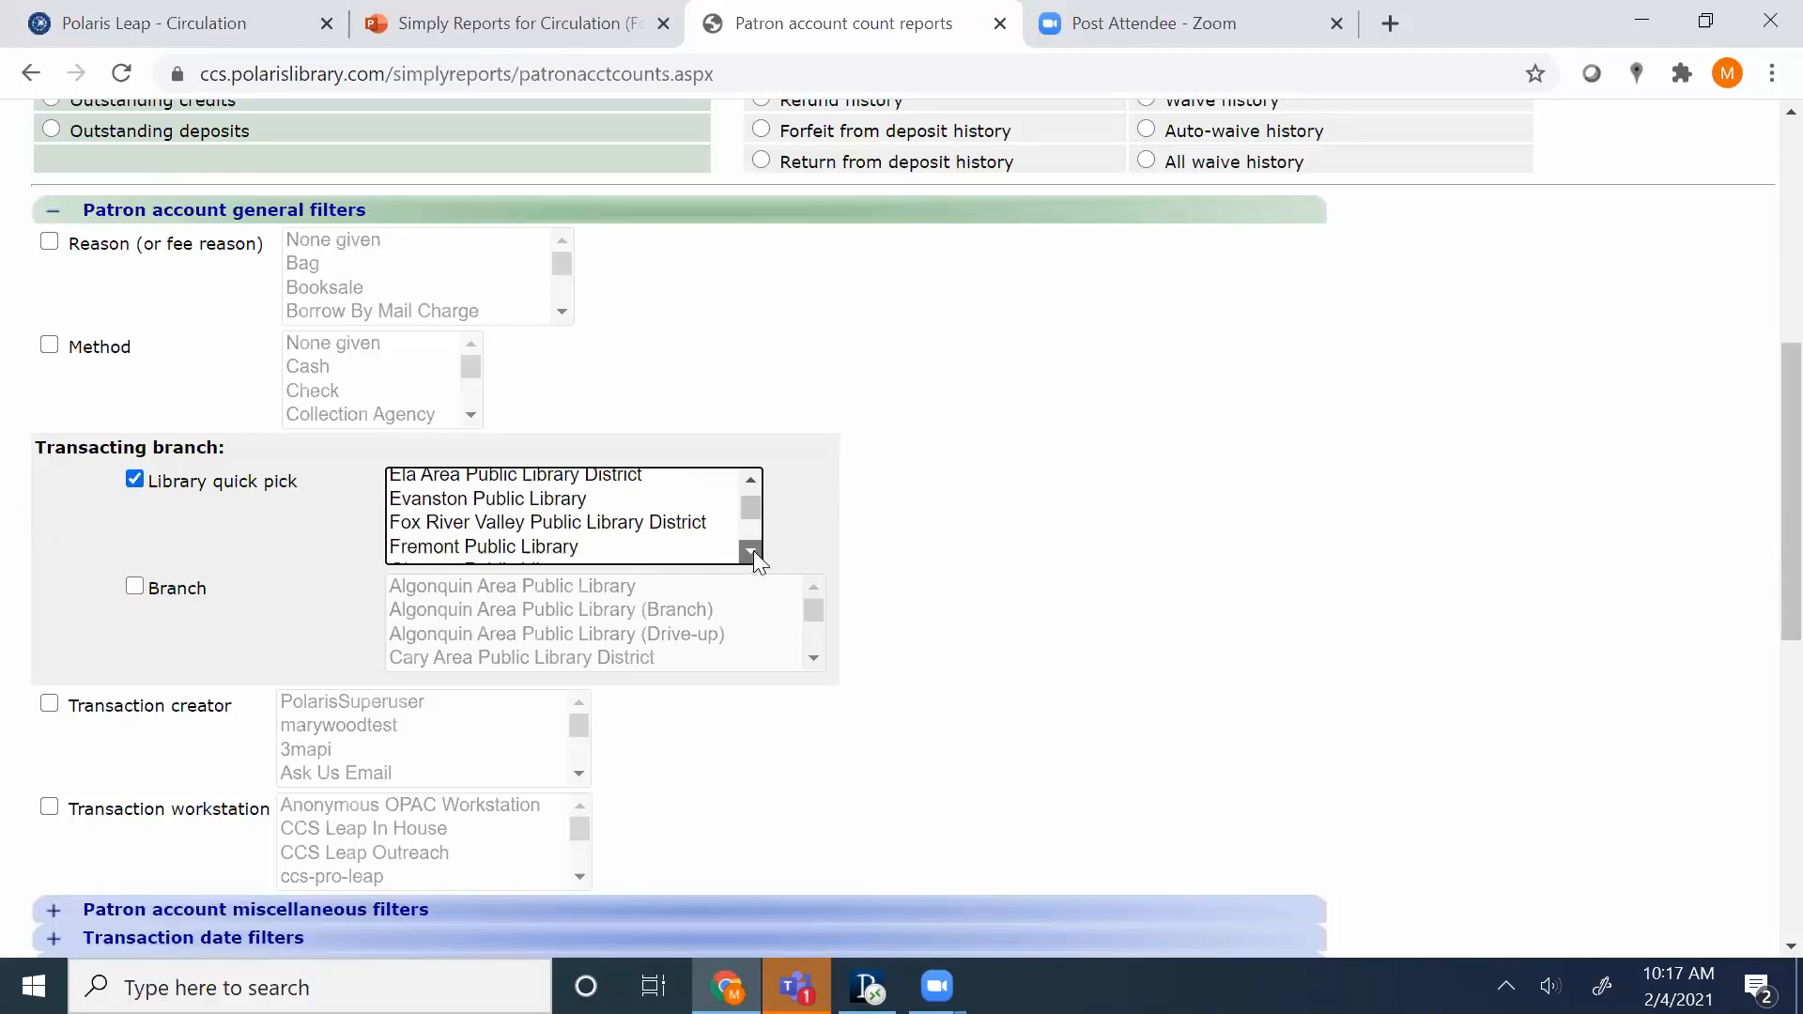
{"action": "scroll", "coordinate": [754, 551], "scroll_direction": "down", "scroll_amount": 1}
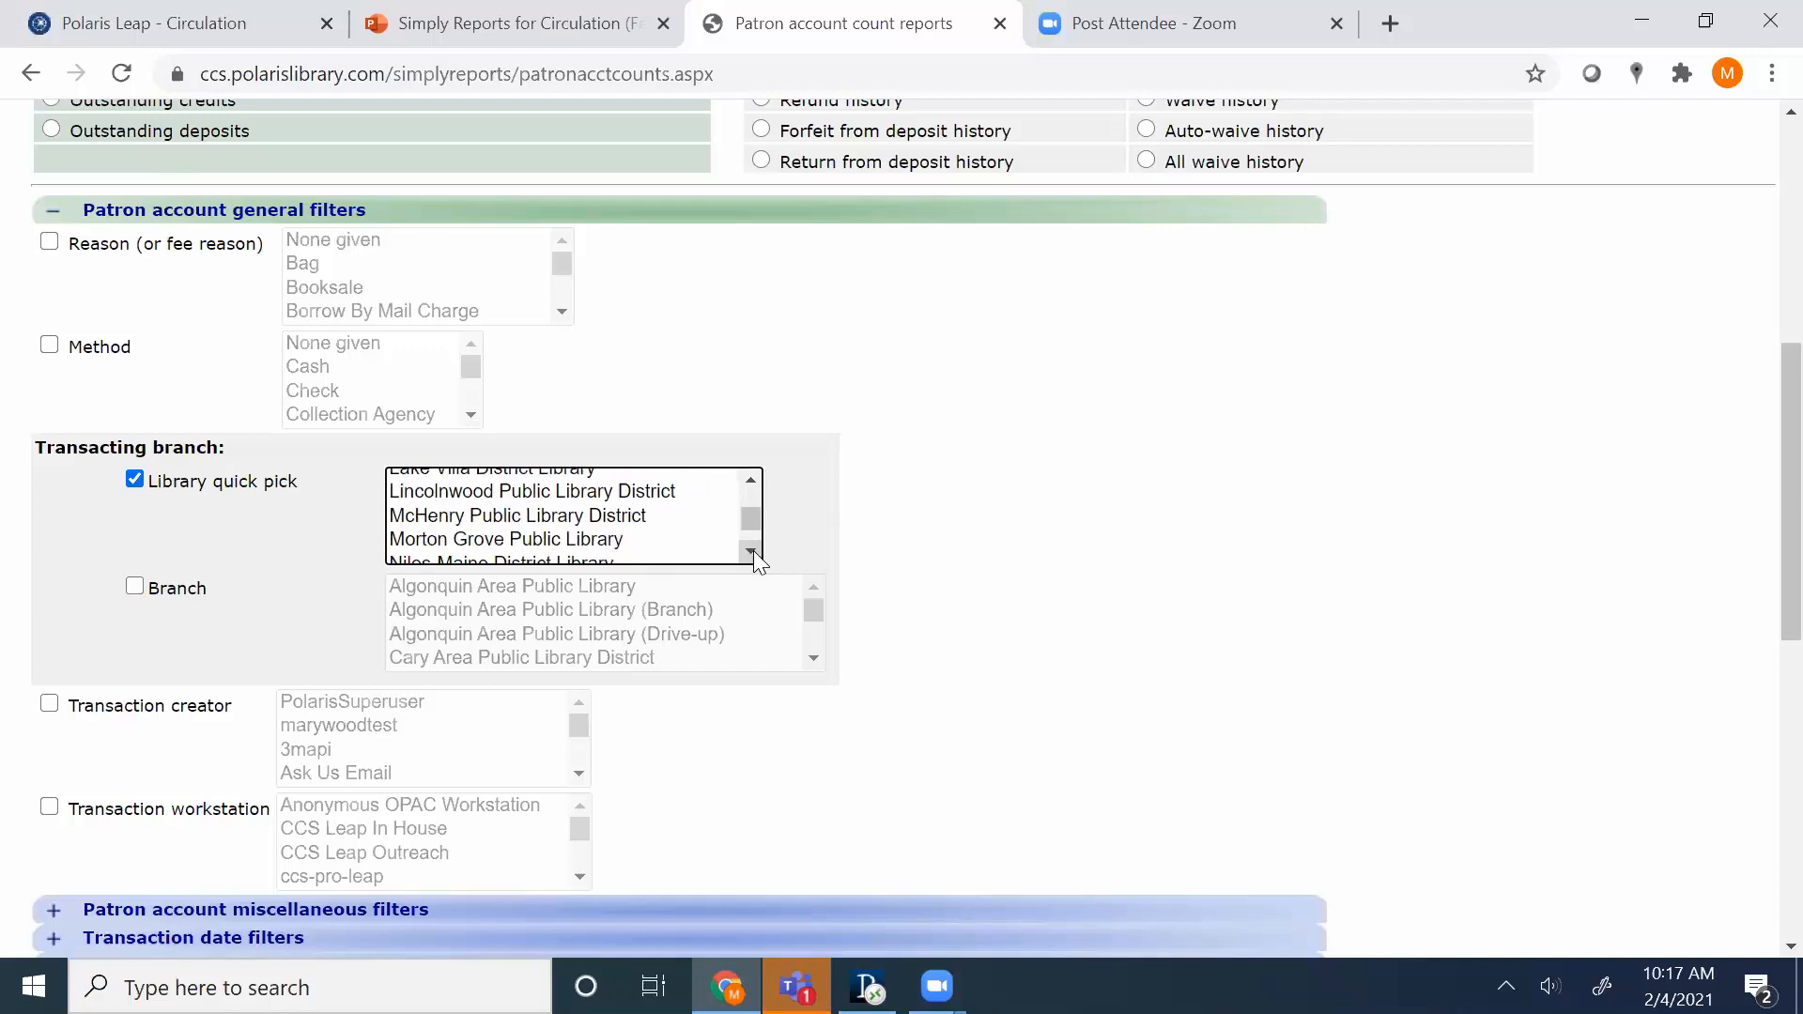
{"action": "left_click", "coordinate": [626, 517]}
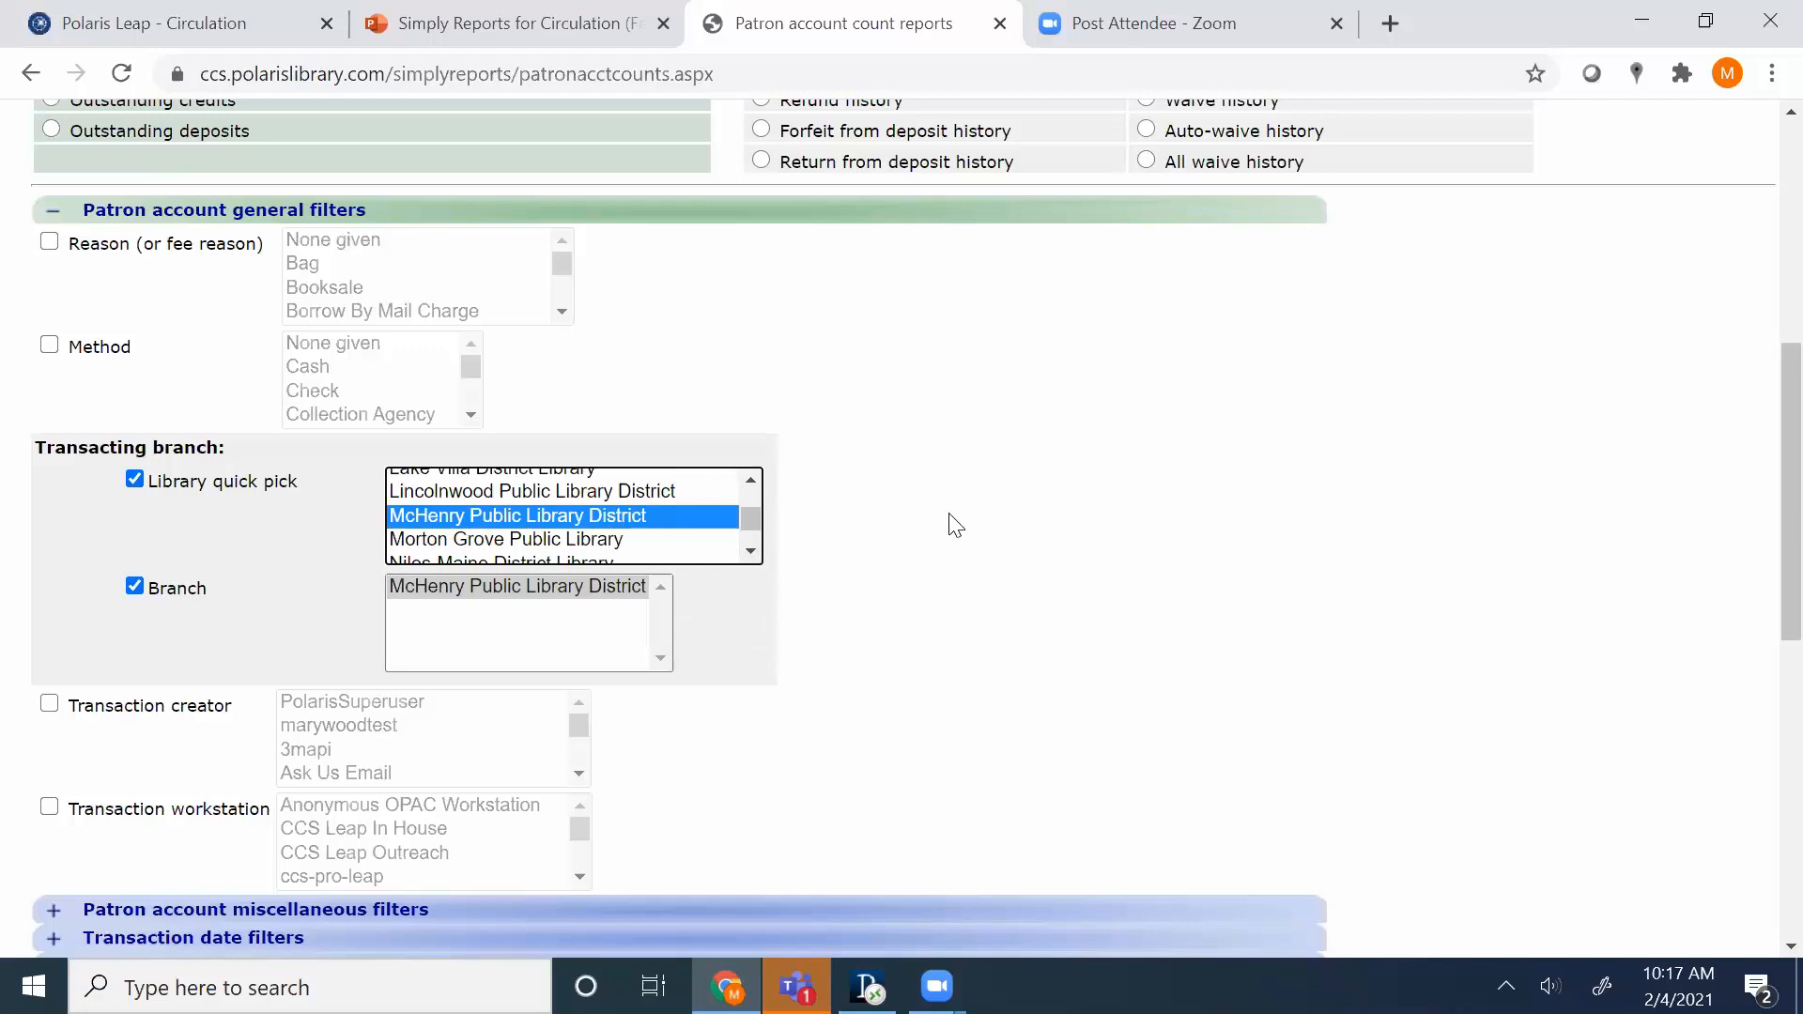
Submit the count report and examine the Damaged or Missing Case row in the report preview.
{"action": "scroll", "coordinate": [1047, 575], "scroll_direction": "up", "scroll_amount": 3}
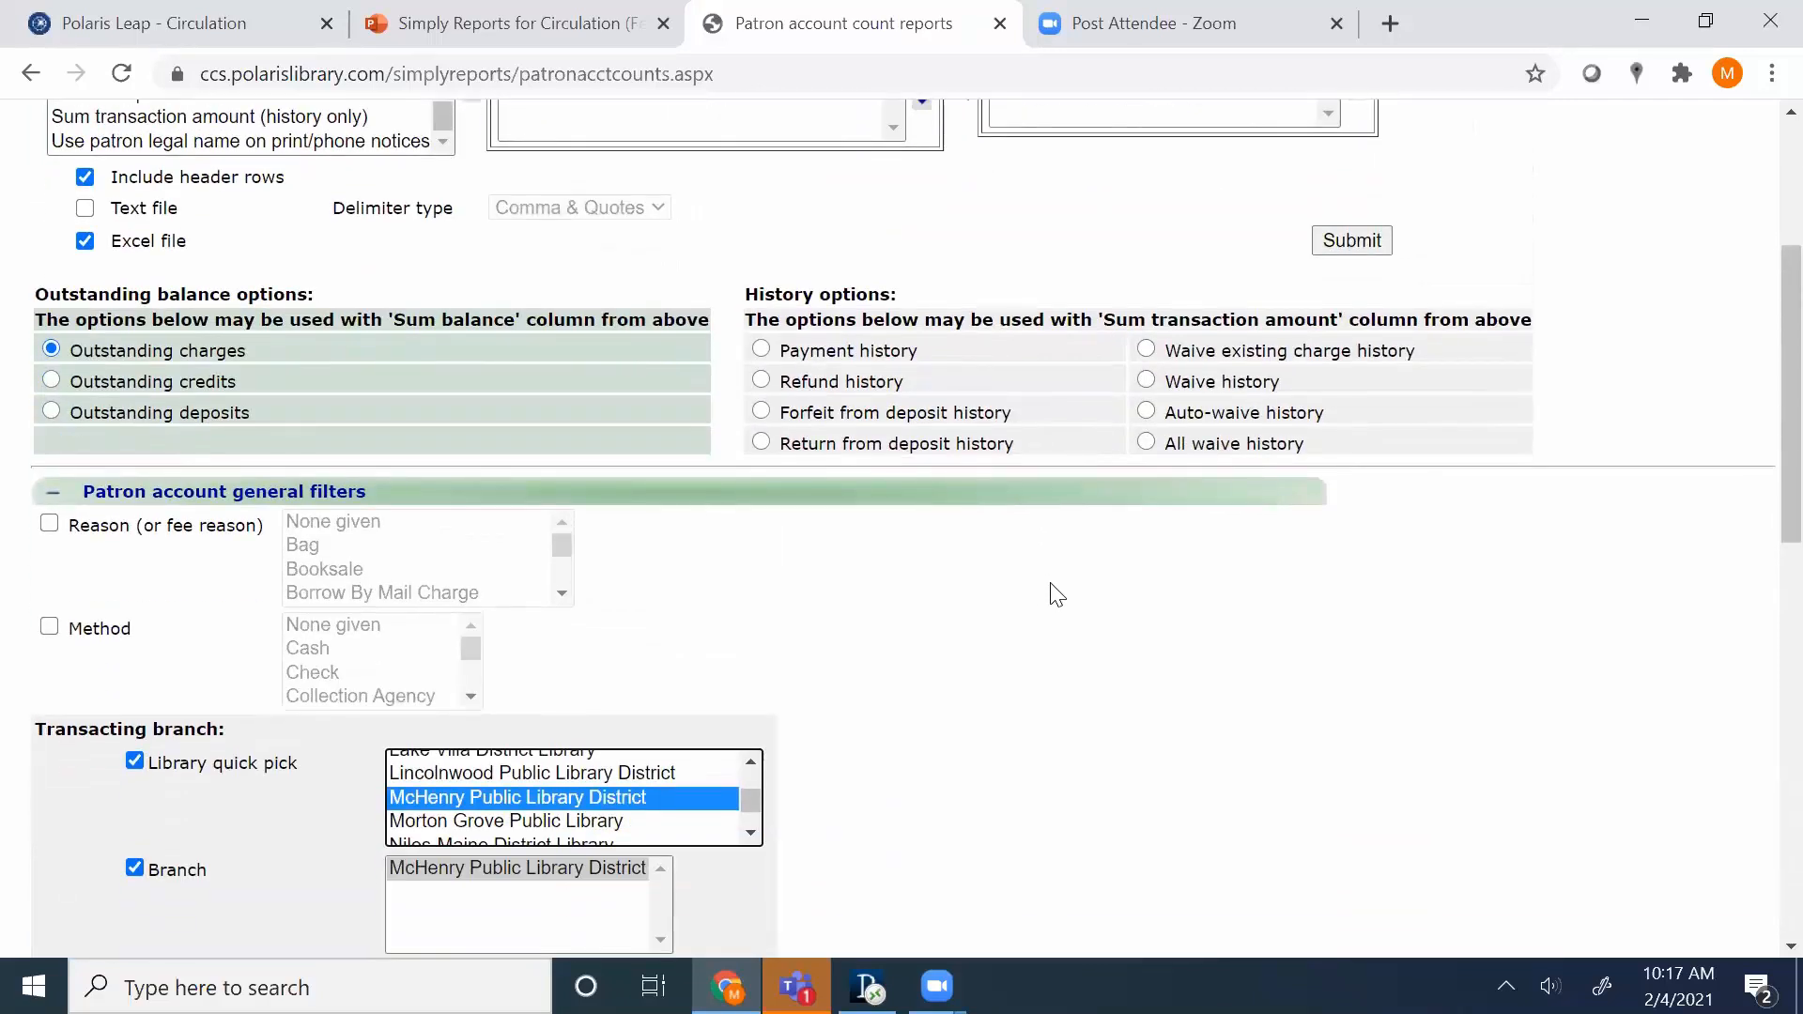
{"action": "scroll", "coordinate": [1055, 596], "scroll_direction": "down", "scroll_amount": 1}
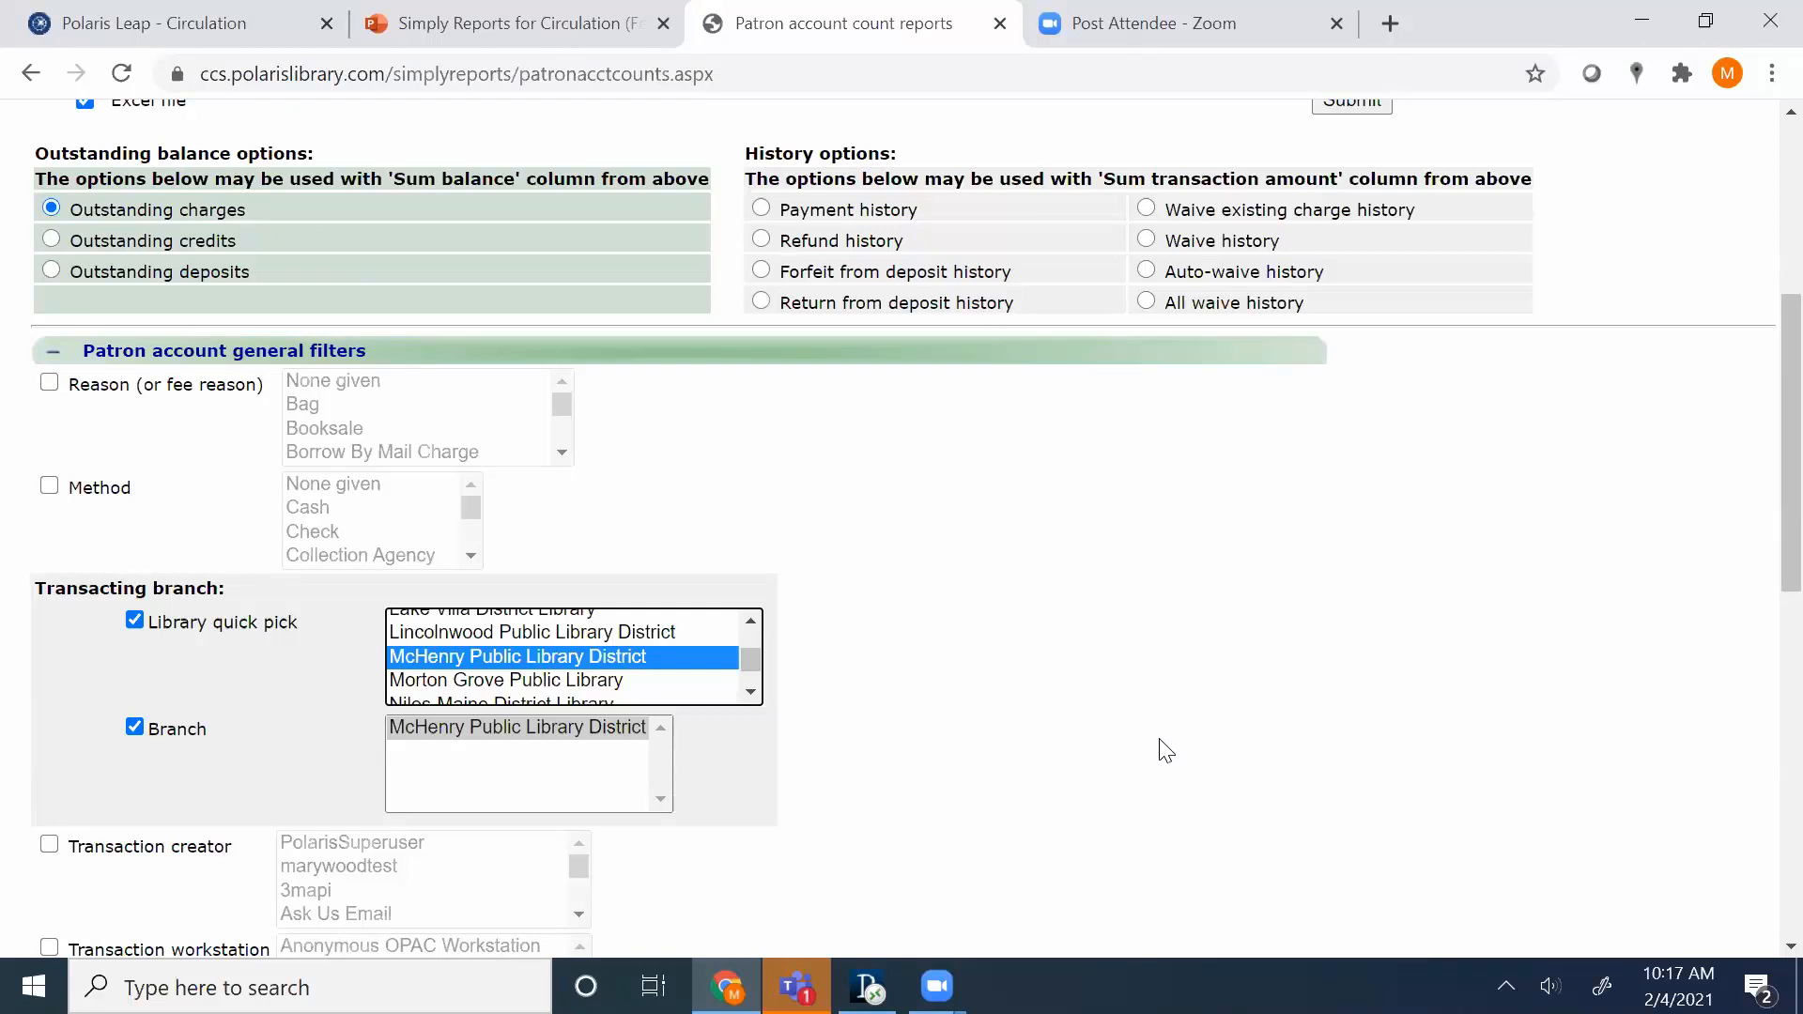
{"action": "scroll", "coordinate": [1260, 704], "scroll_direction": "up", "scroll_amount": 3}
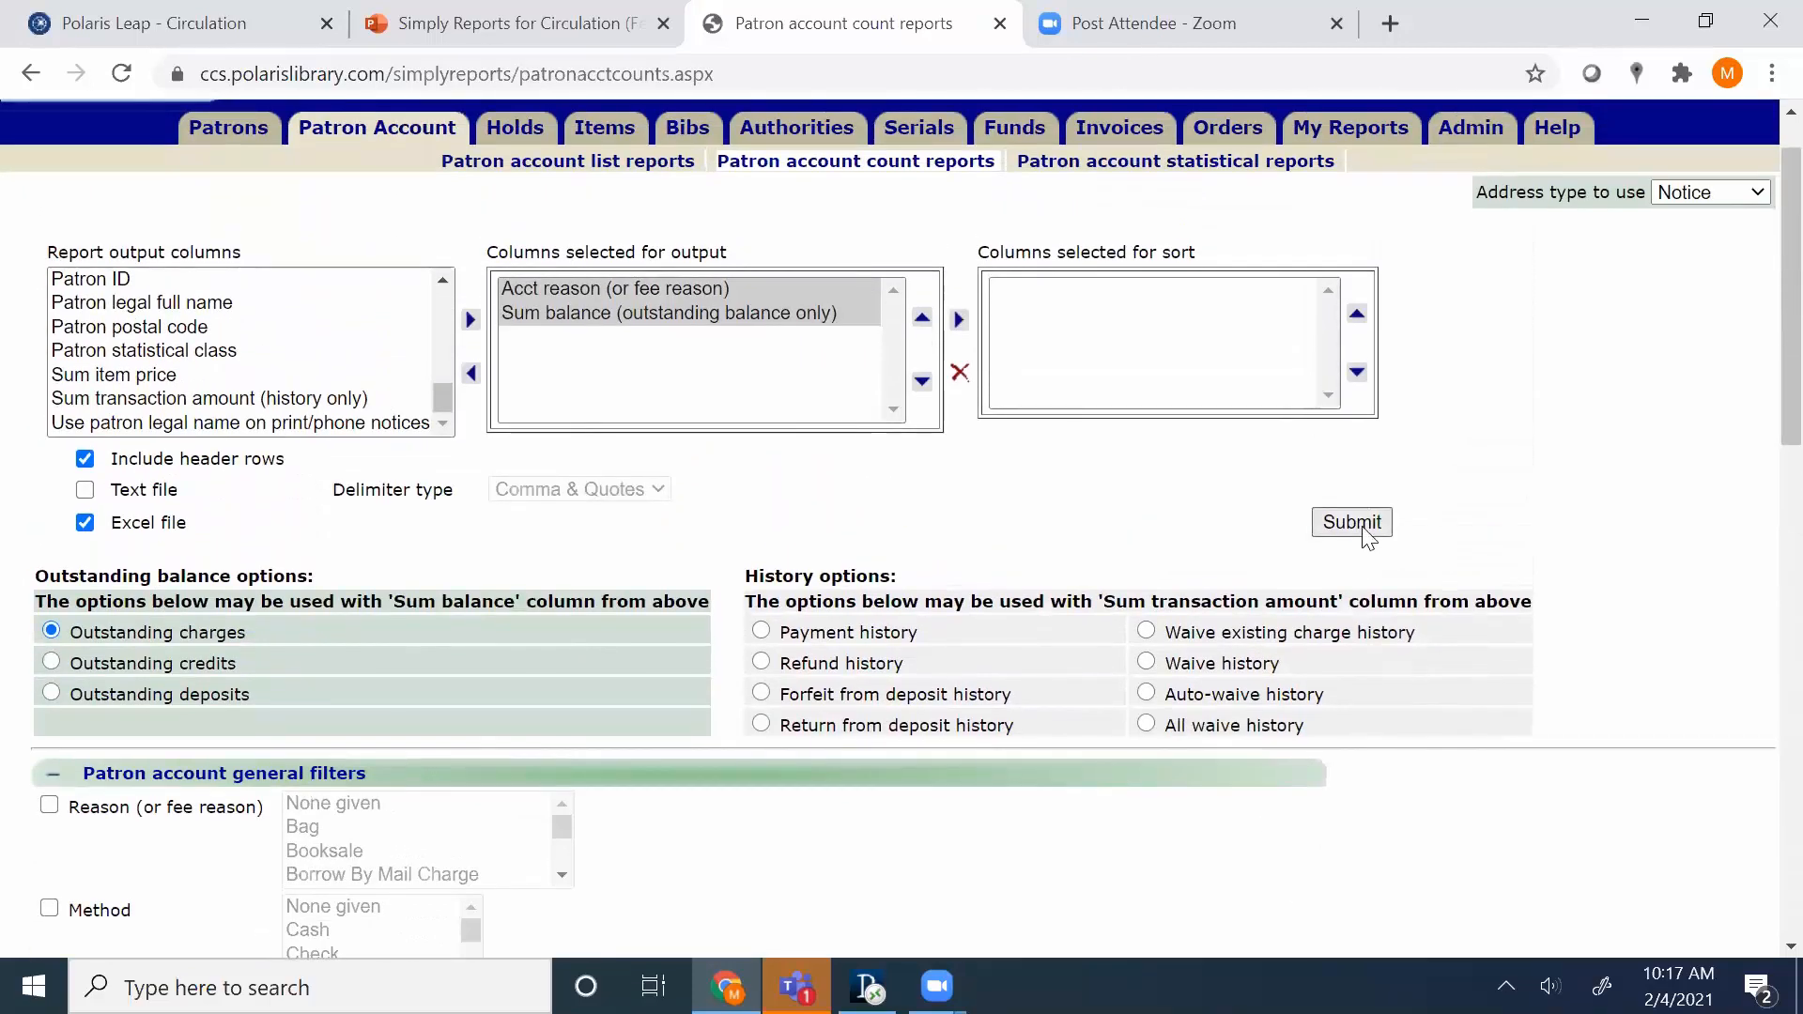
{"action": "left_click", "coordinate": [1365, 530]}
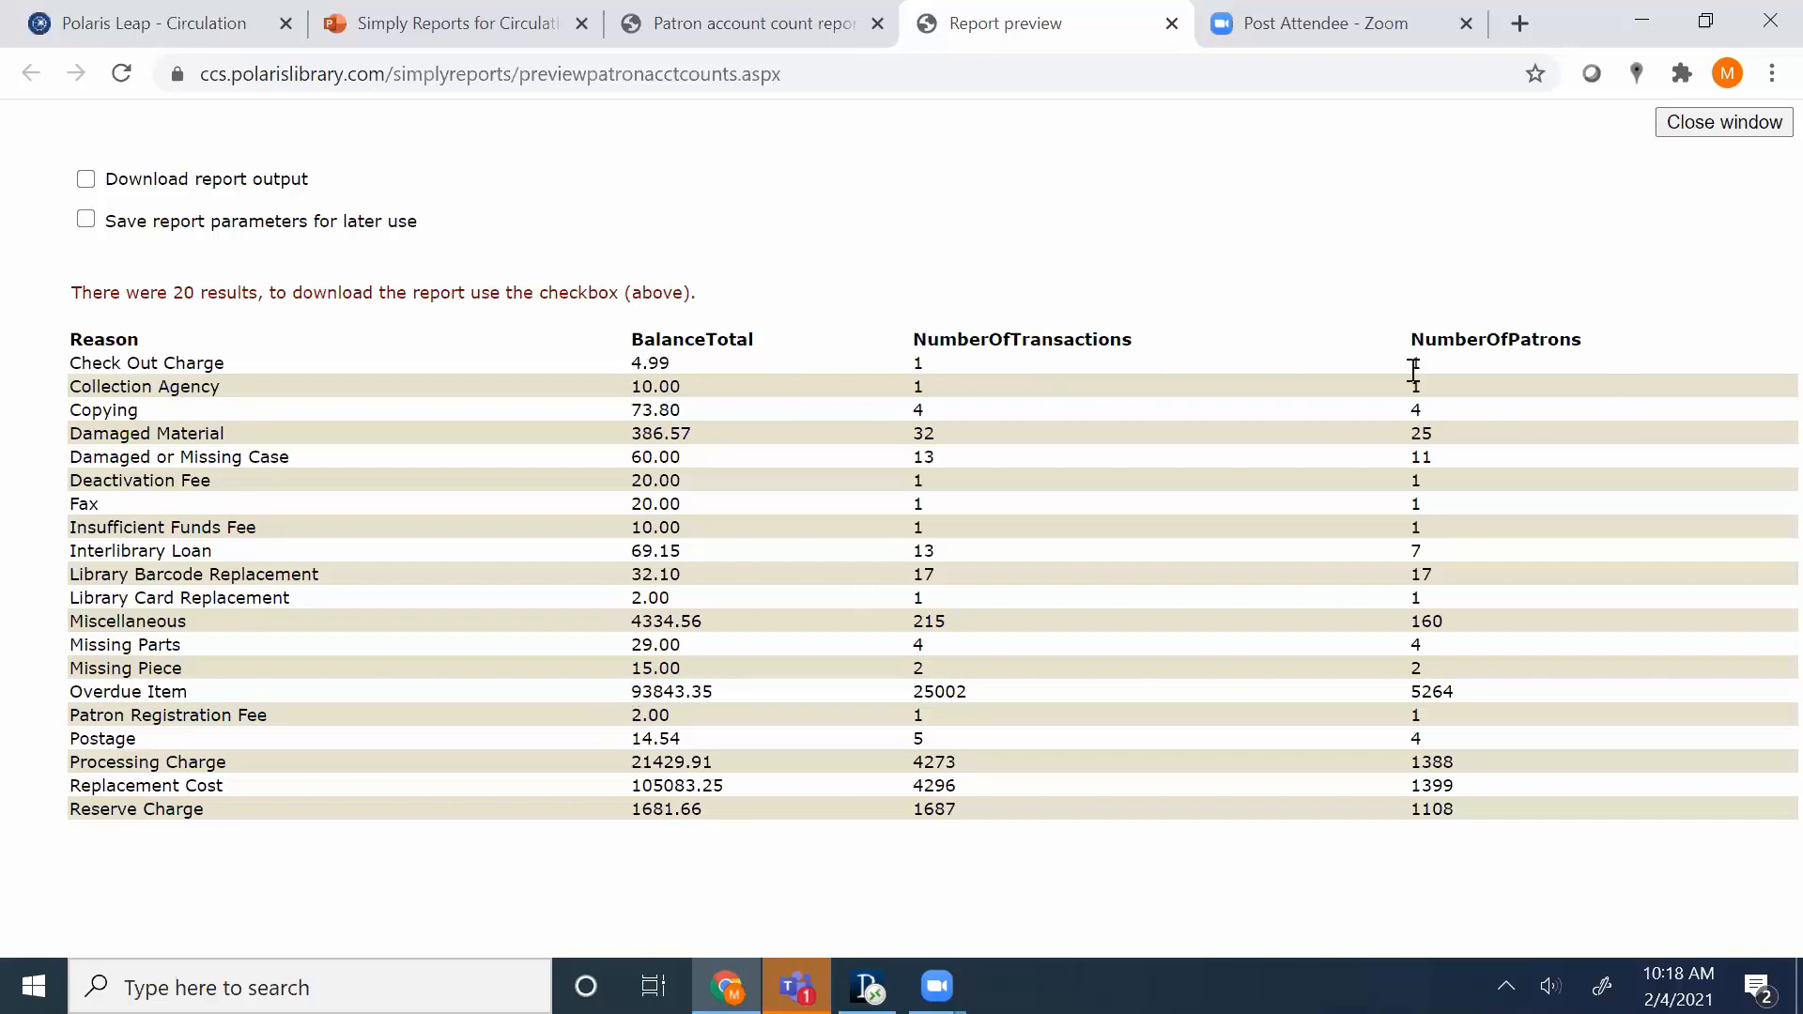
{"action": "left_click_drag", "start_coordinate": [71, 455], "coordinate": [1467, 450]}
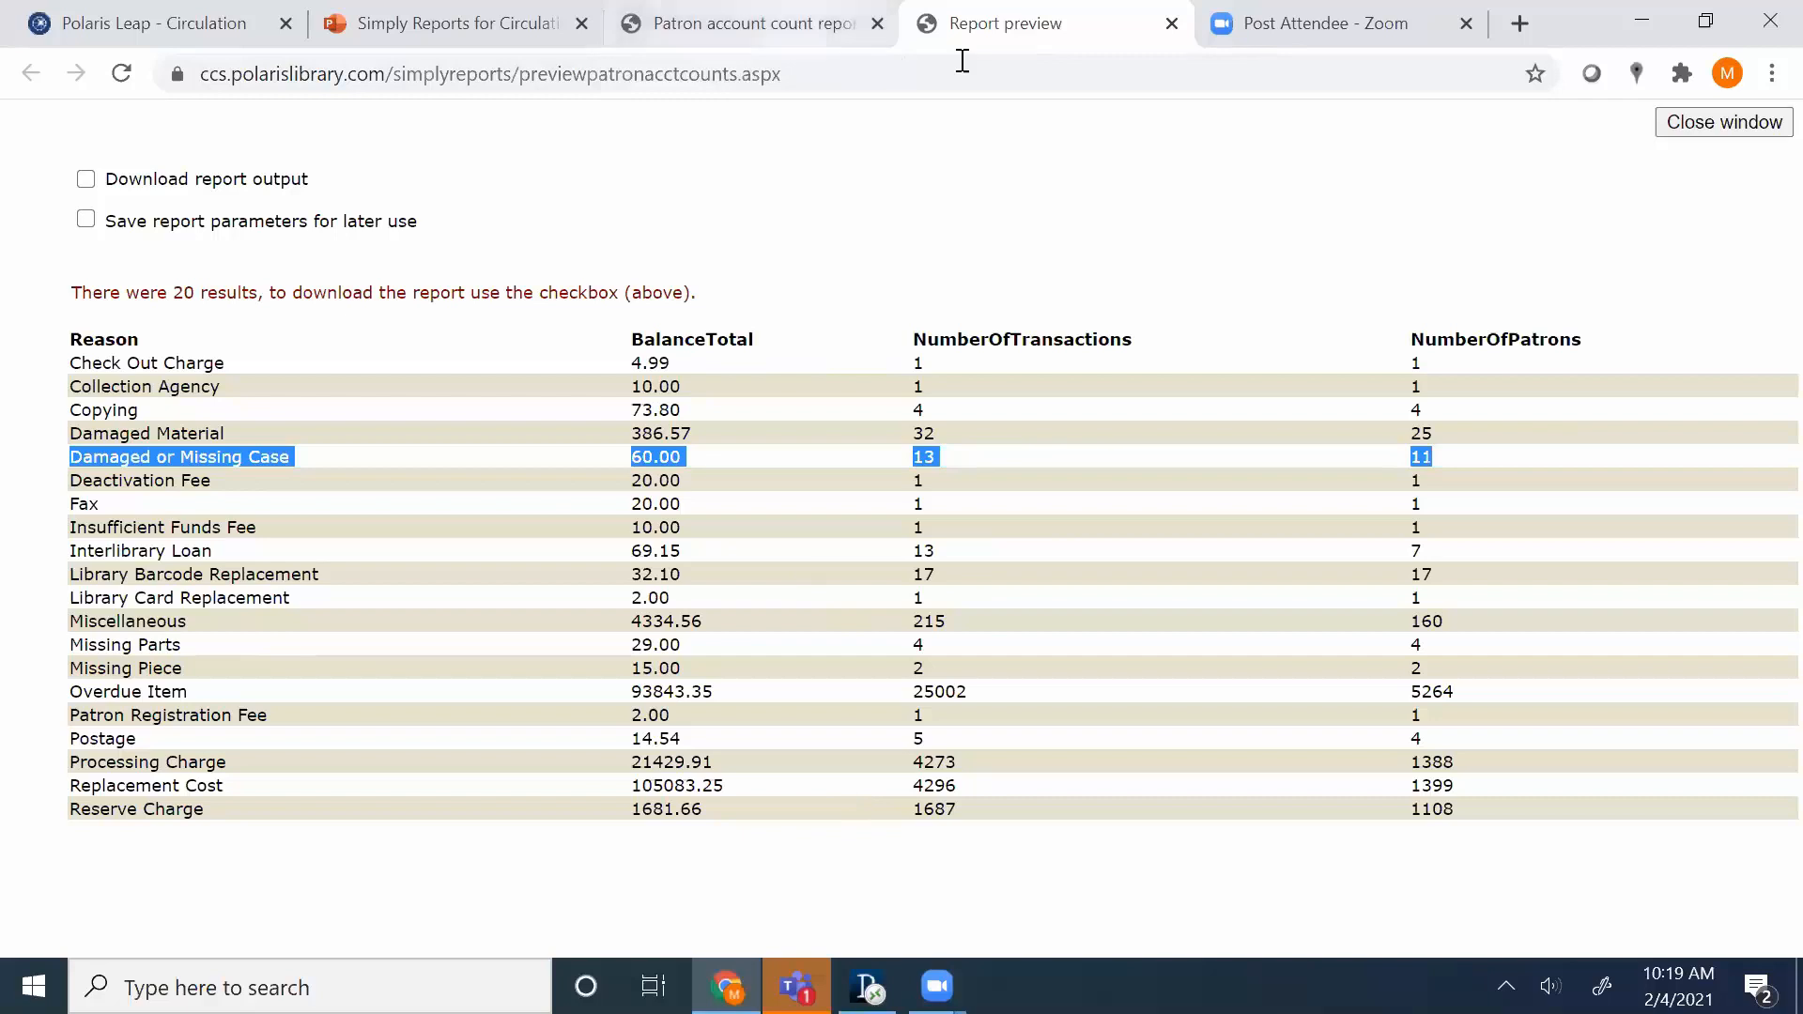
Return to the patron account count report, sort it by Sum balance (outstanding balance only), and submit it.
{"action": "left_click", "coordinate": [800, 28]}
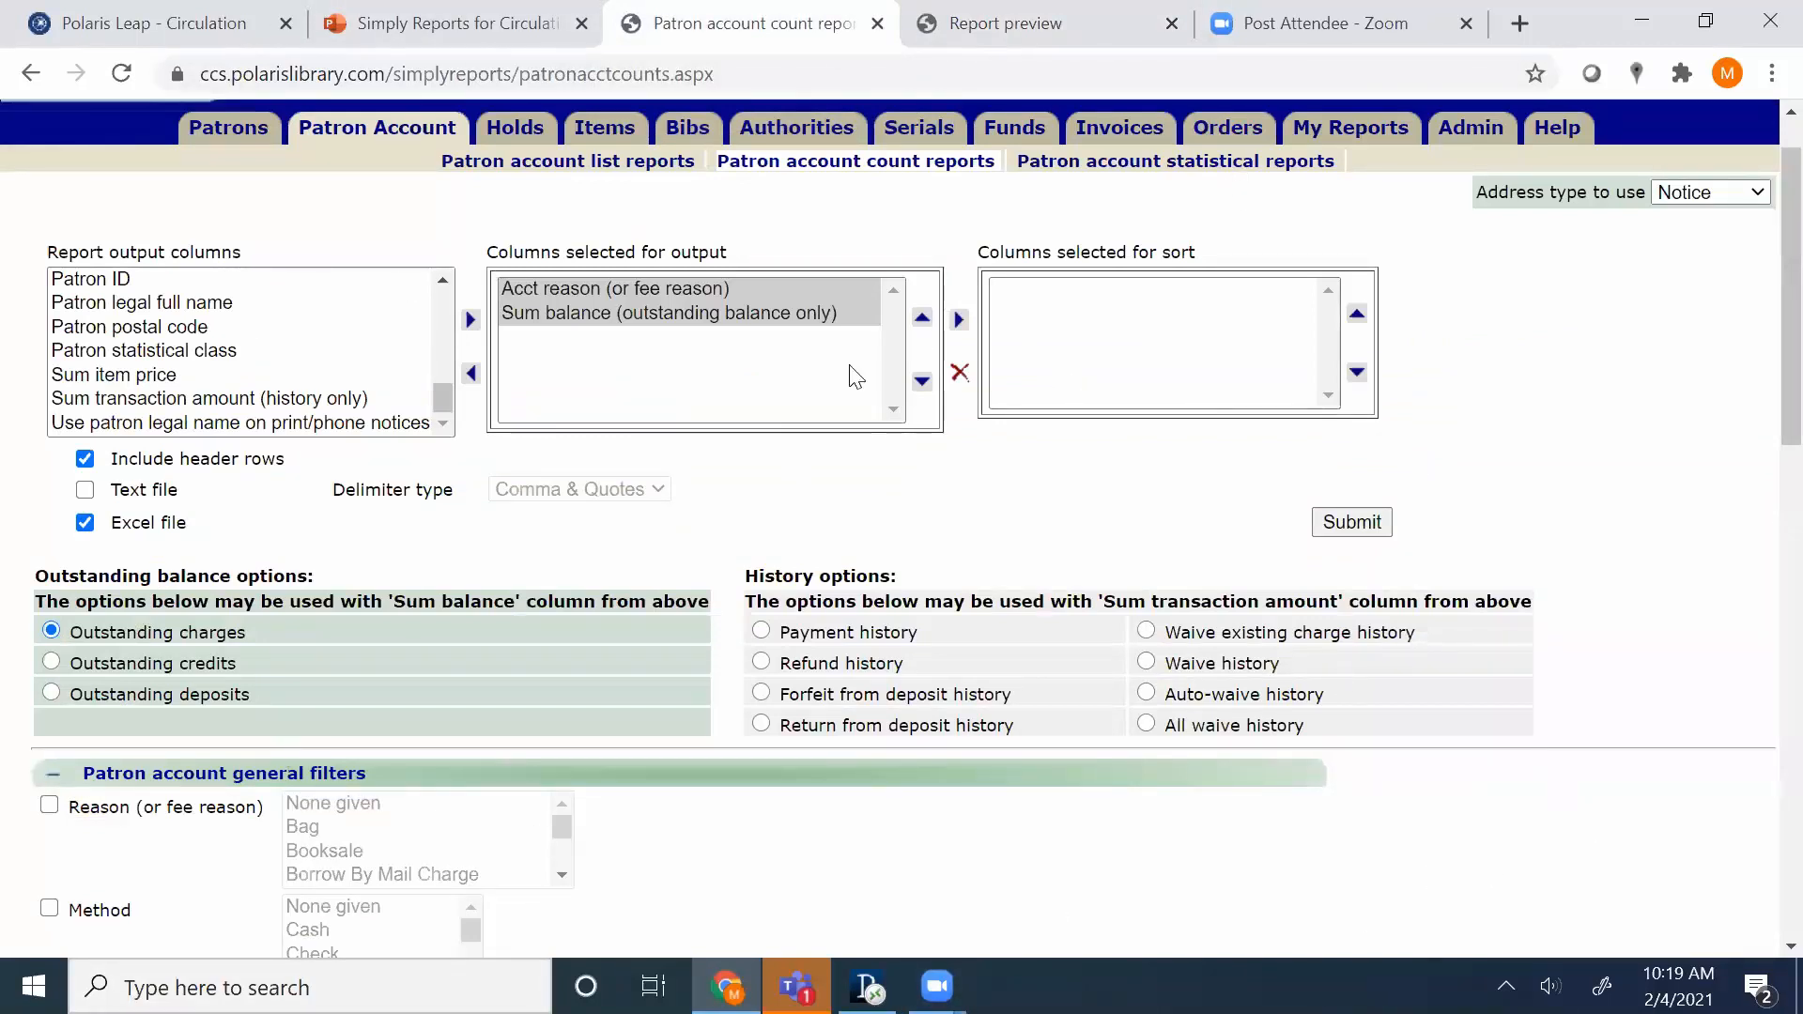
{"action": "left_click", "coordinate": [639, 293]}
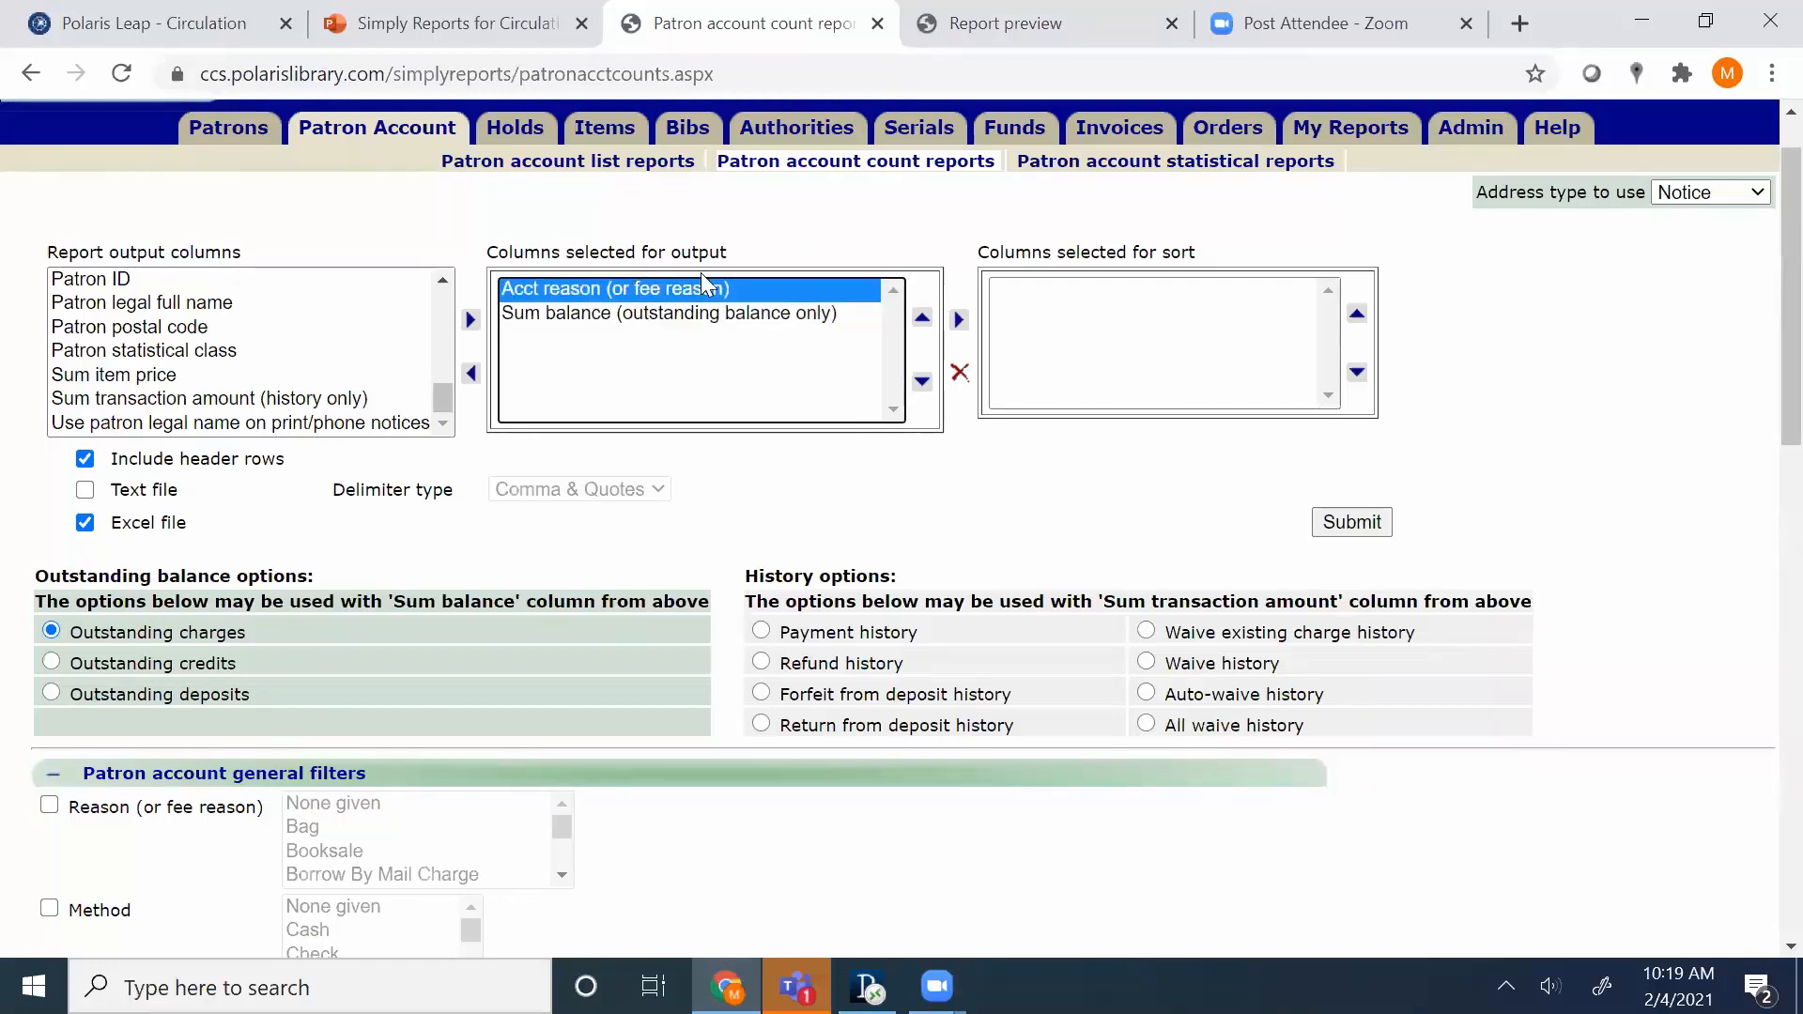
{"action": "left_click", "coordinate": [817, 319]}
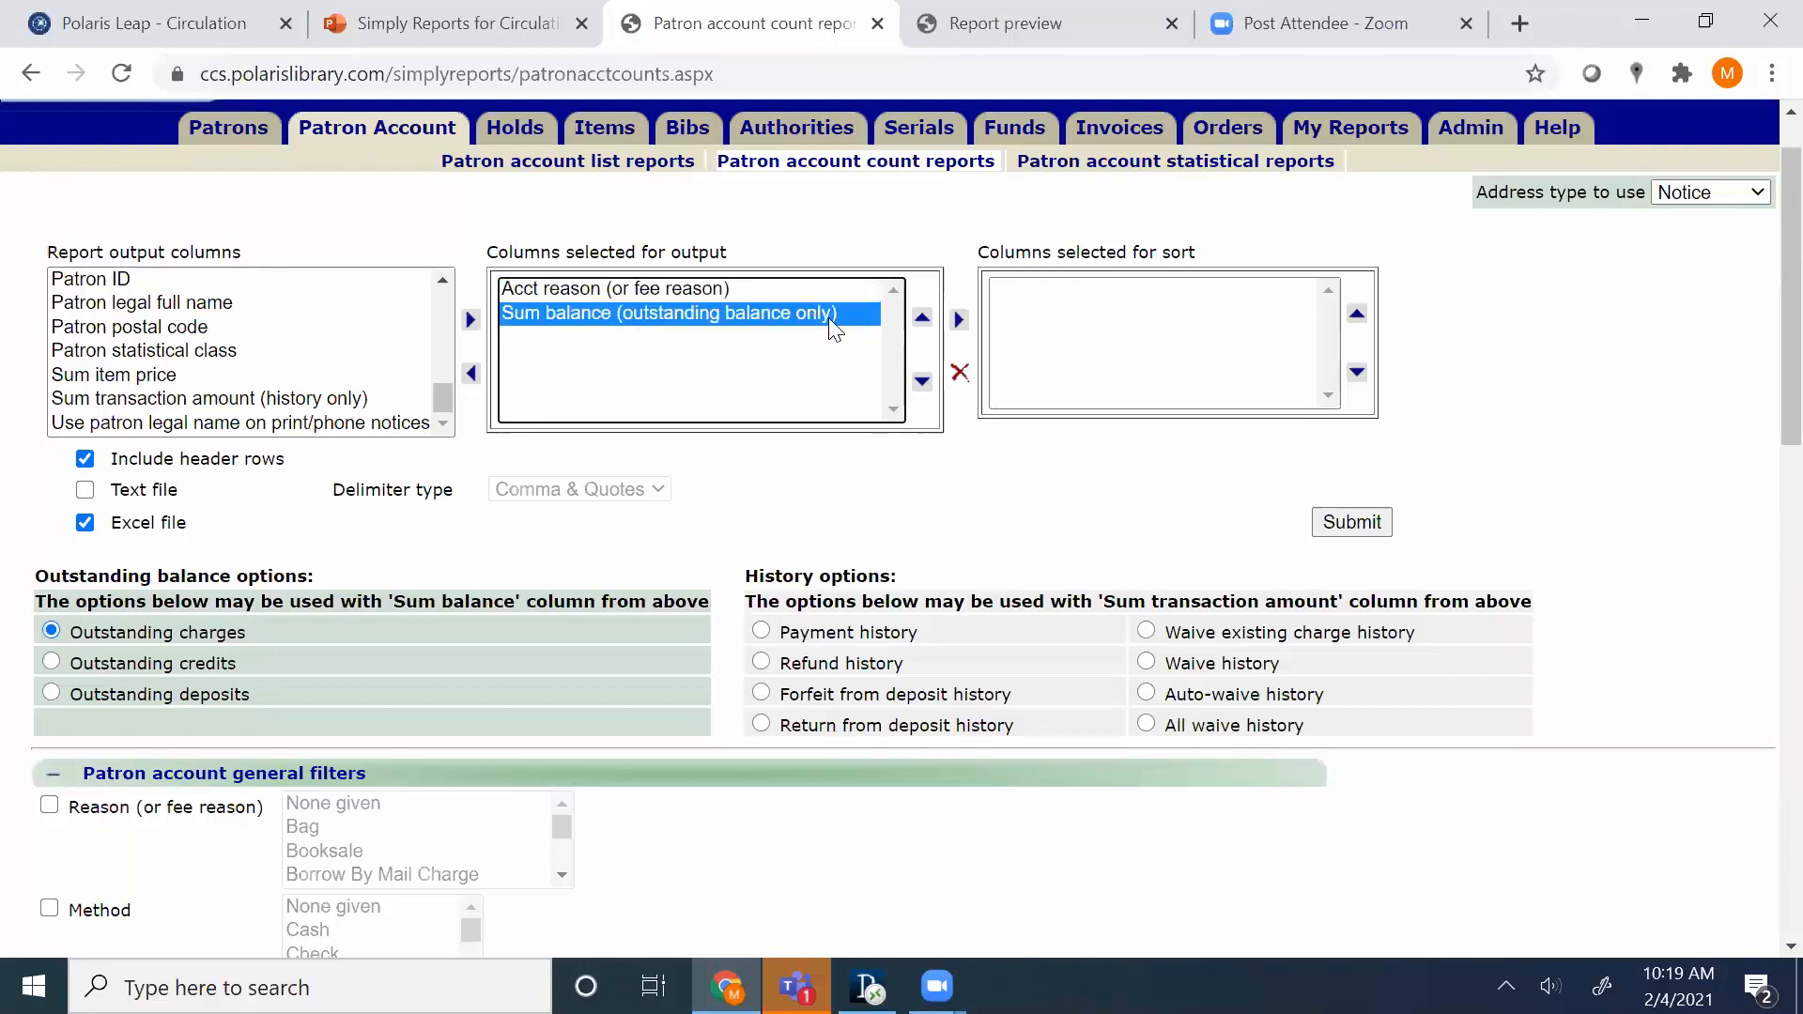
{"action": "left_click", "coordinate": [960, 321]}
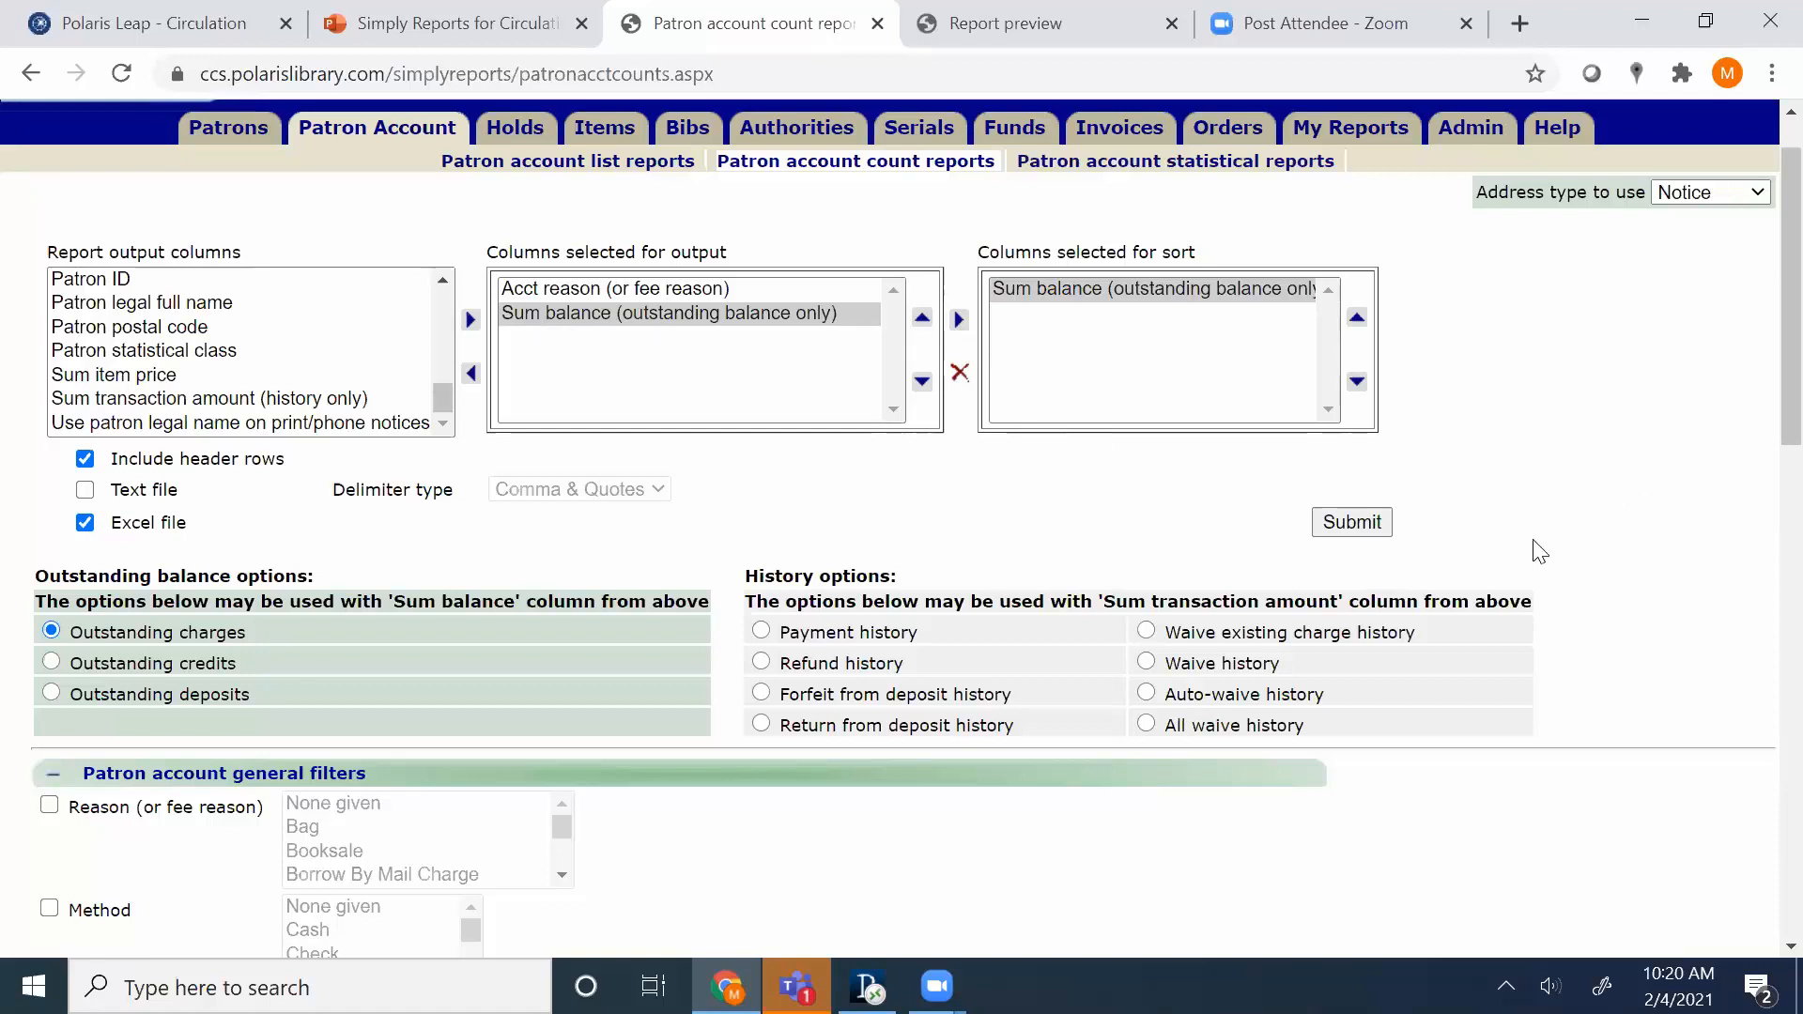
{"action": "left_click", "coordinate": [1379, 526]}
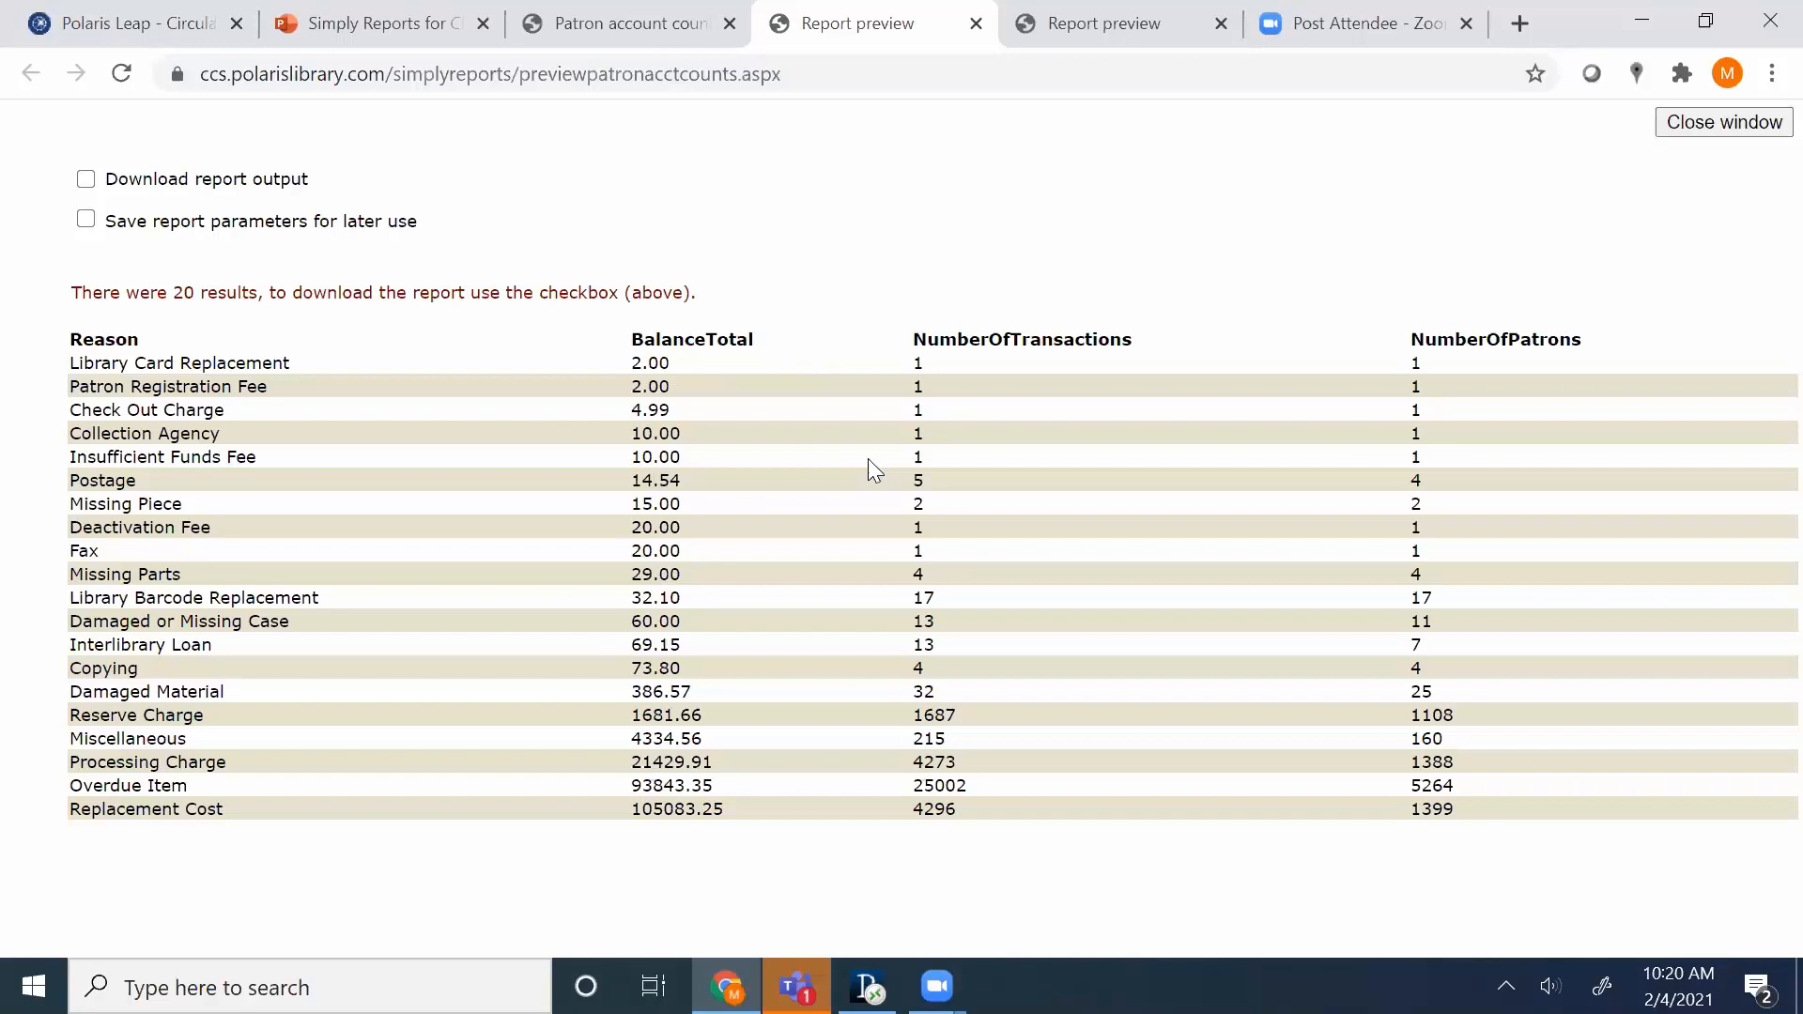
Switch to the PowerPoint presentation and start its slide show, advancing to the Report Example 2 slide.
{"action": "left_click", "coordinate": [450, 25]}
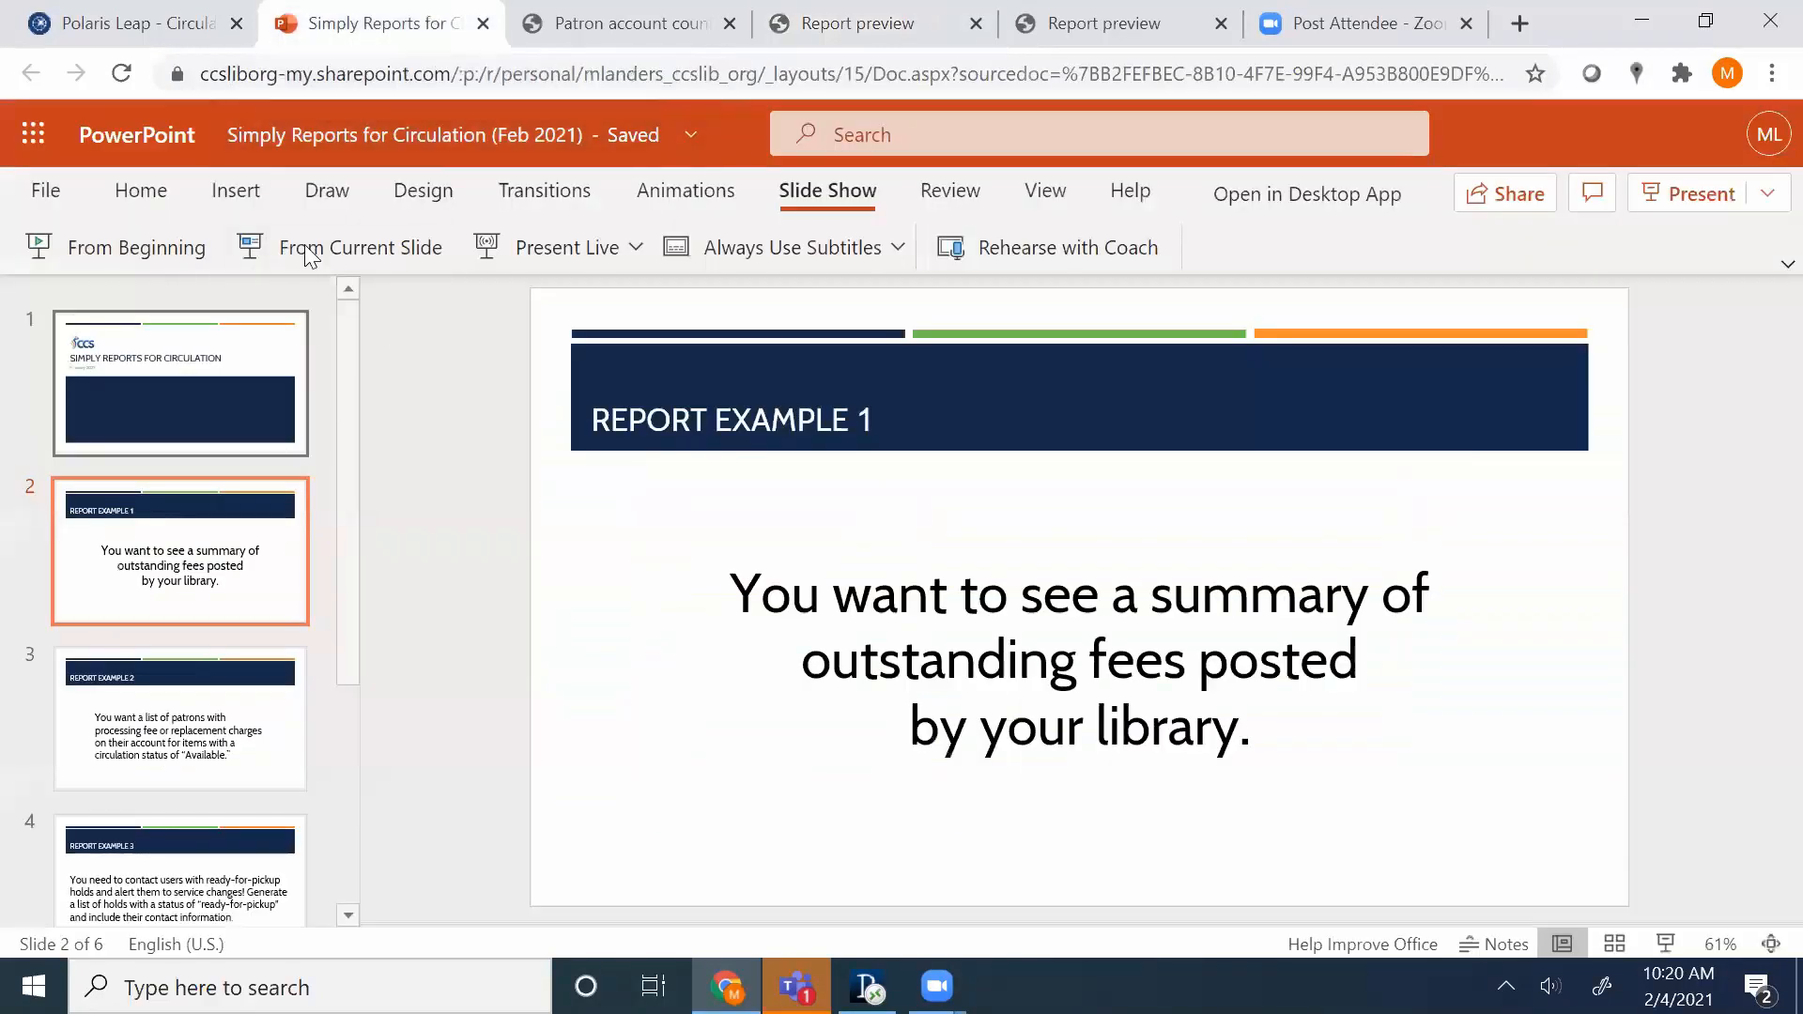
{"action": "left_click", "coordinate": [144, 248]}
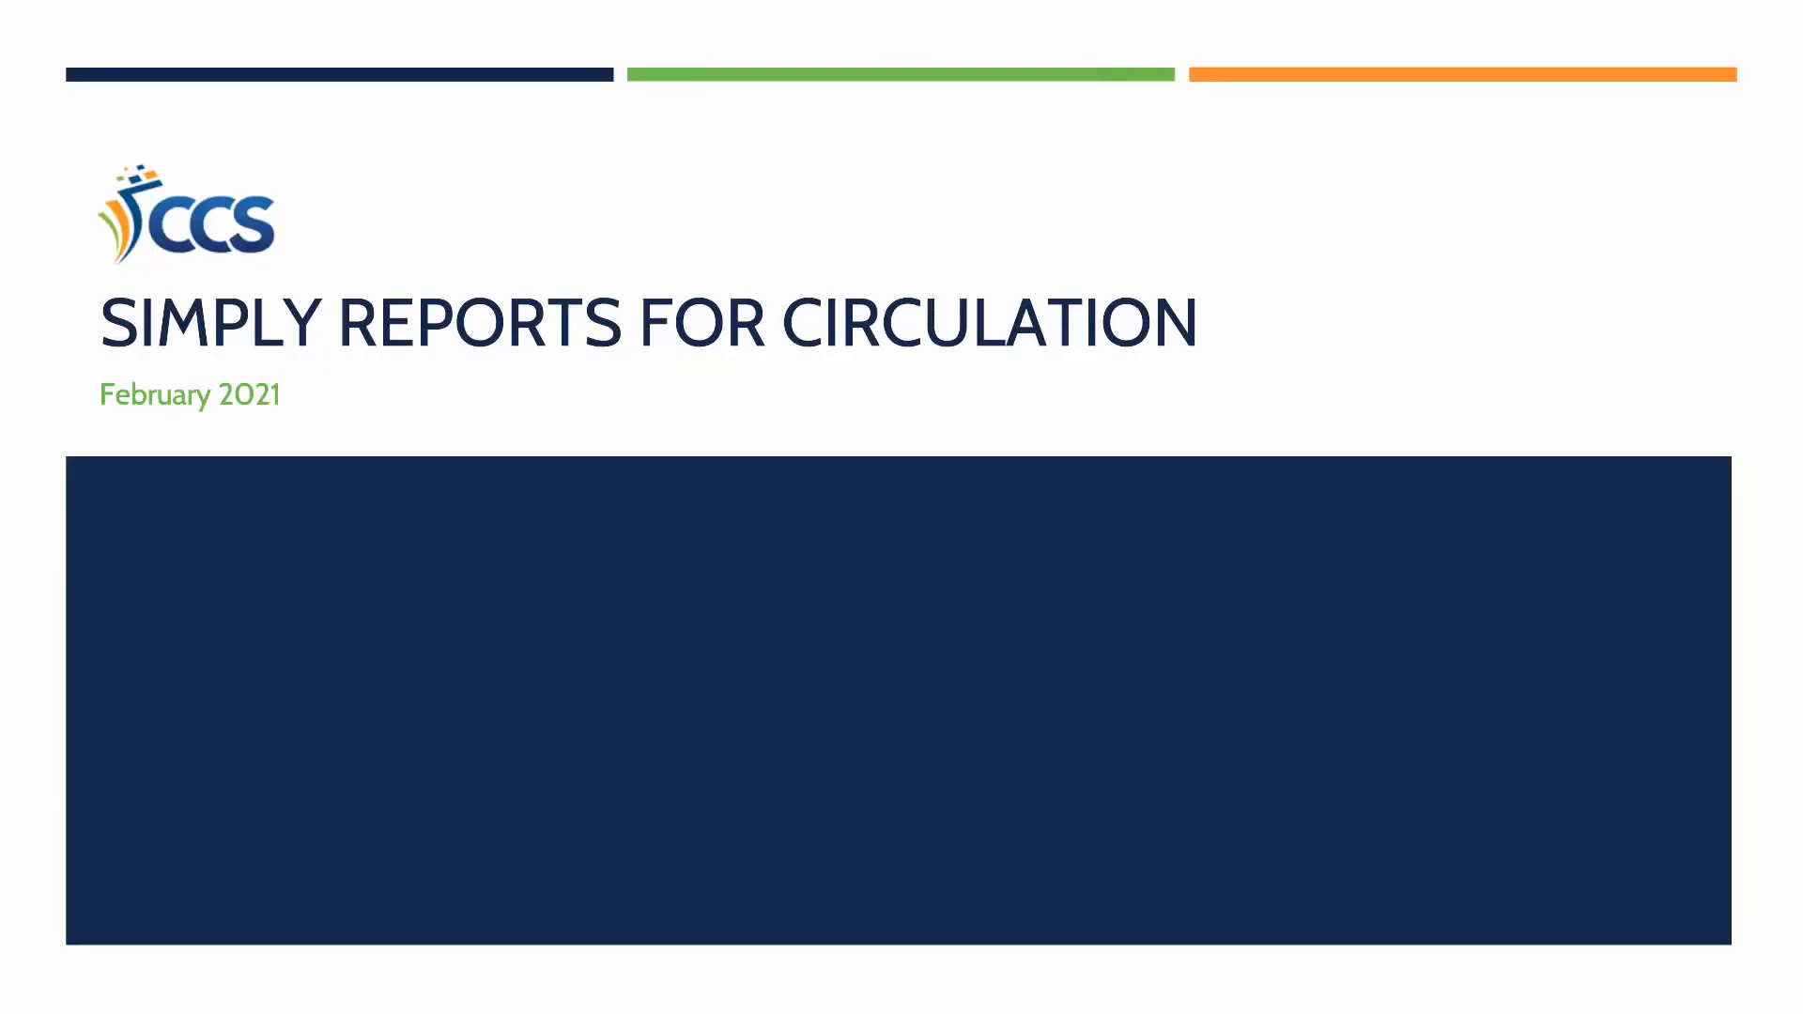
{"action": "left_click", "coordinate": [1498, 592]}
{"action": "left_click", "coordinate": [1498, 592]}
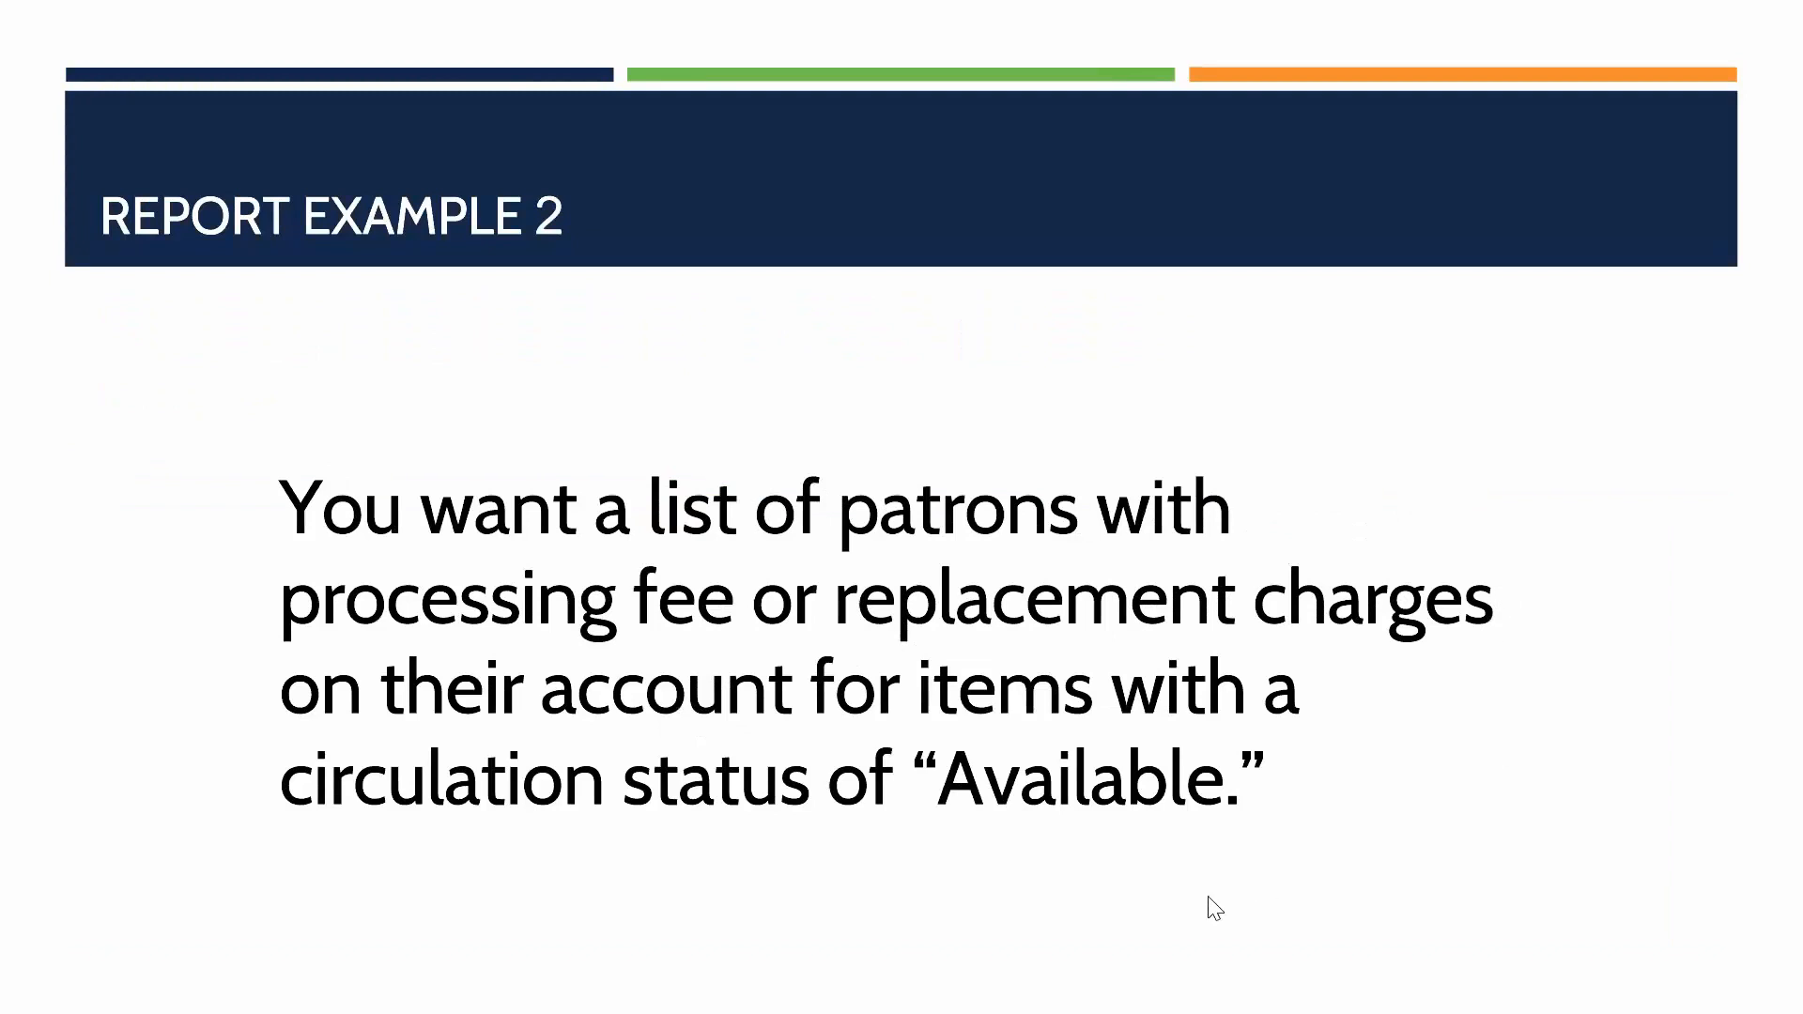
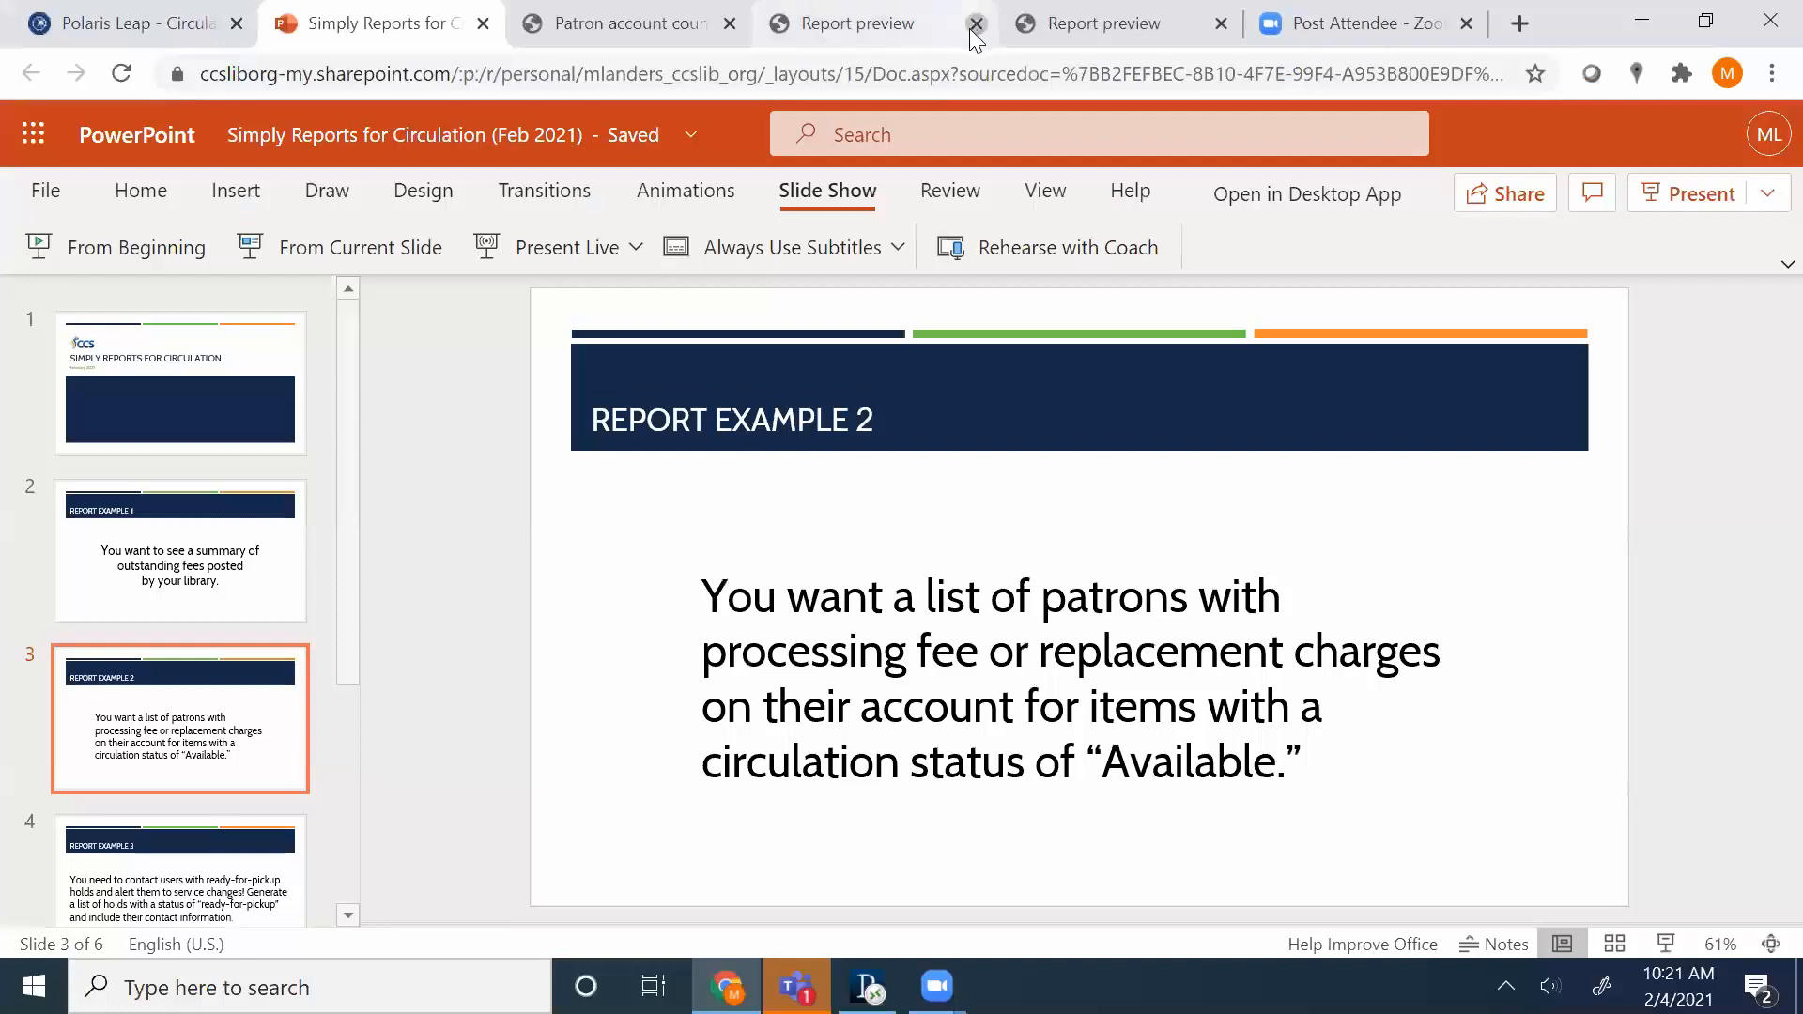
Close the report previews and open the patron account list reports in SimplyReports.
{"action": "left_click", "coordinate": [976, 23]}
{"action": "left_click", "coordinate": [630, 24]}
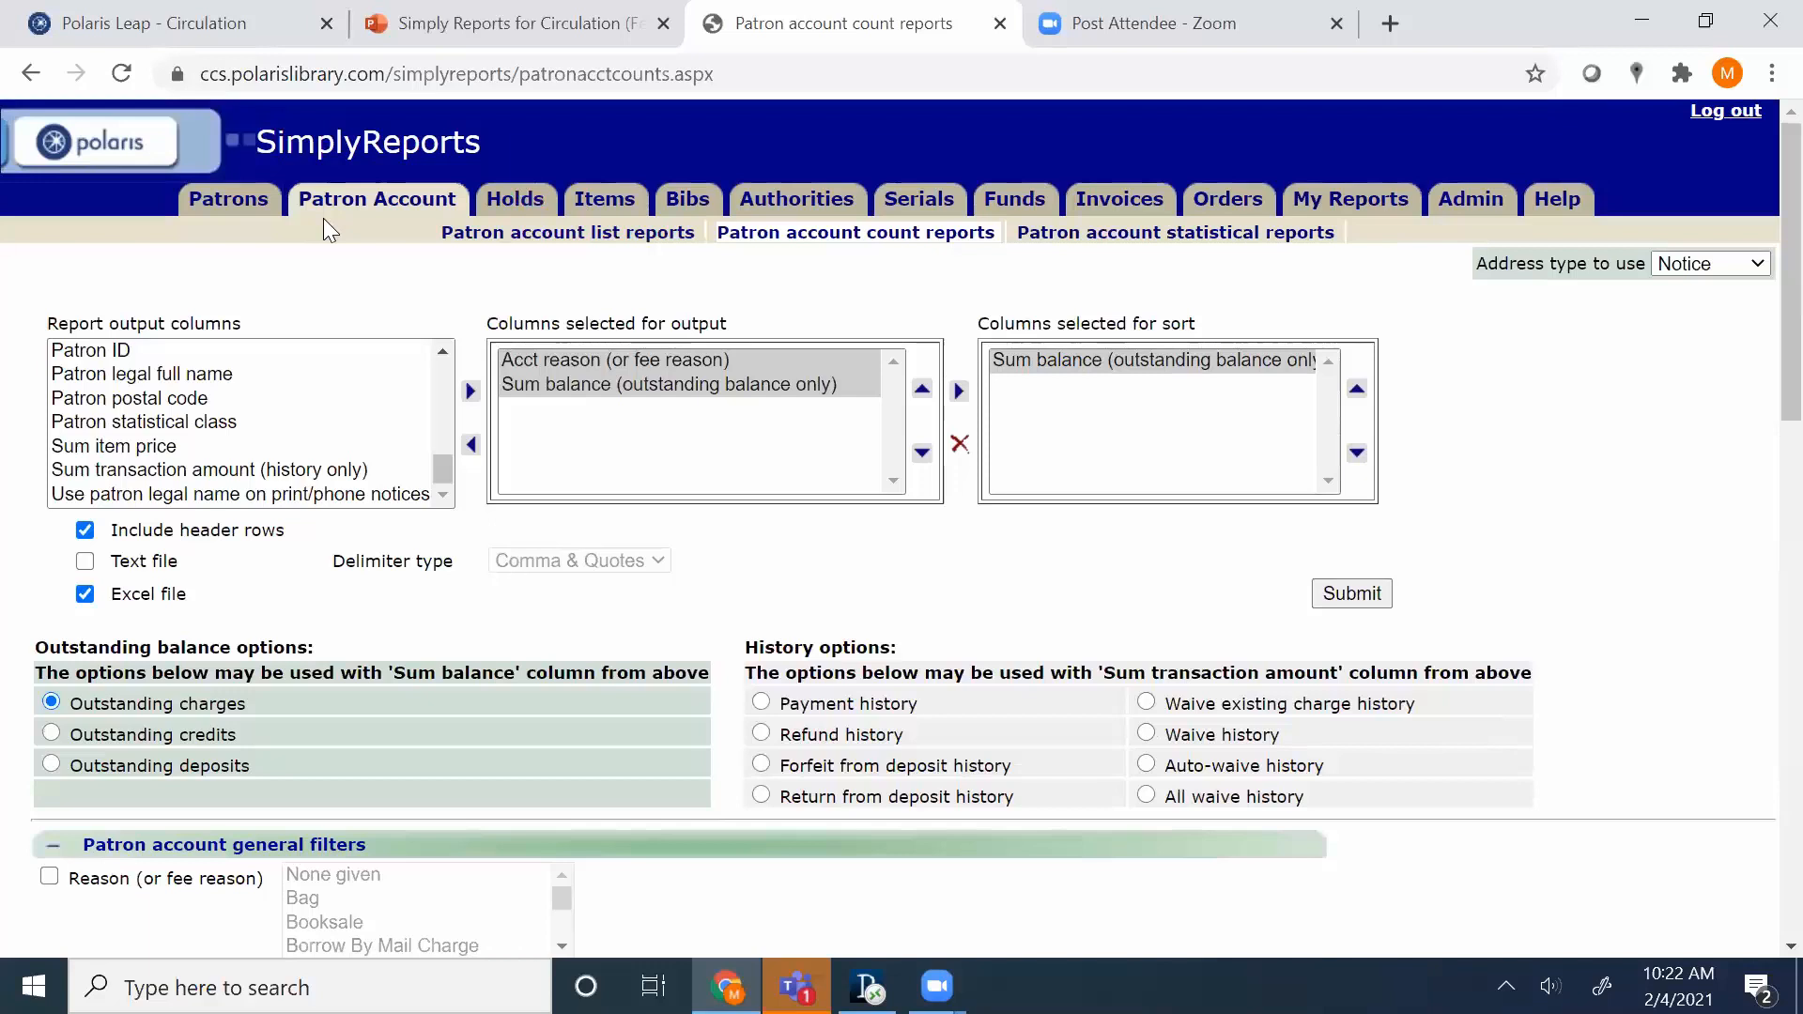
{"action": "left_click", "coordinate": [554, 235]}
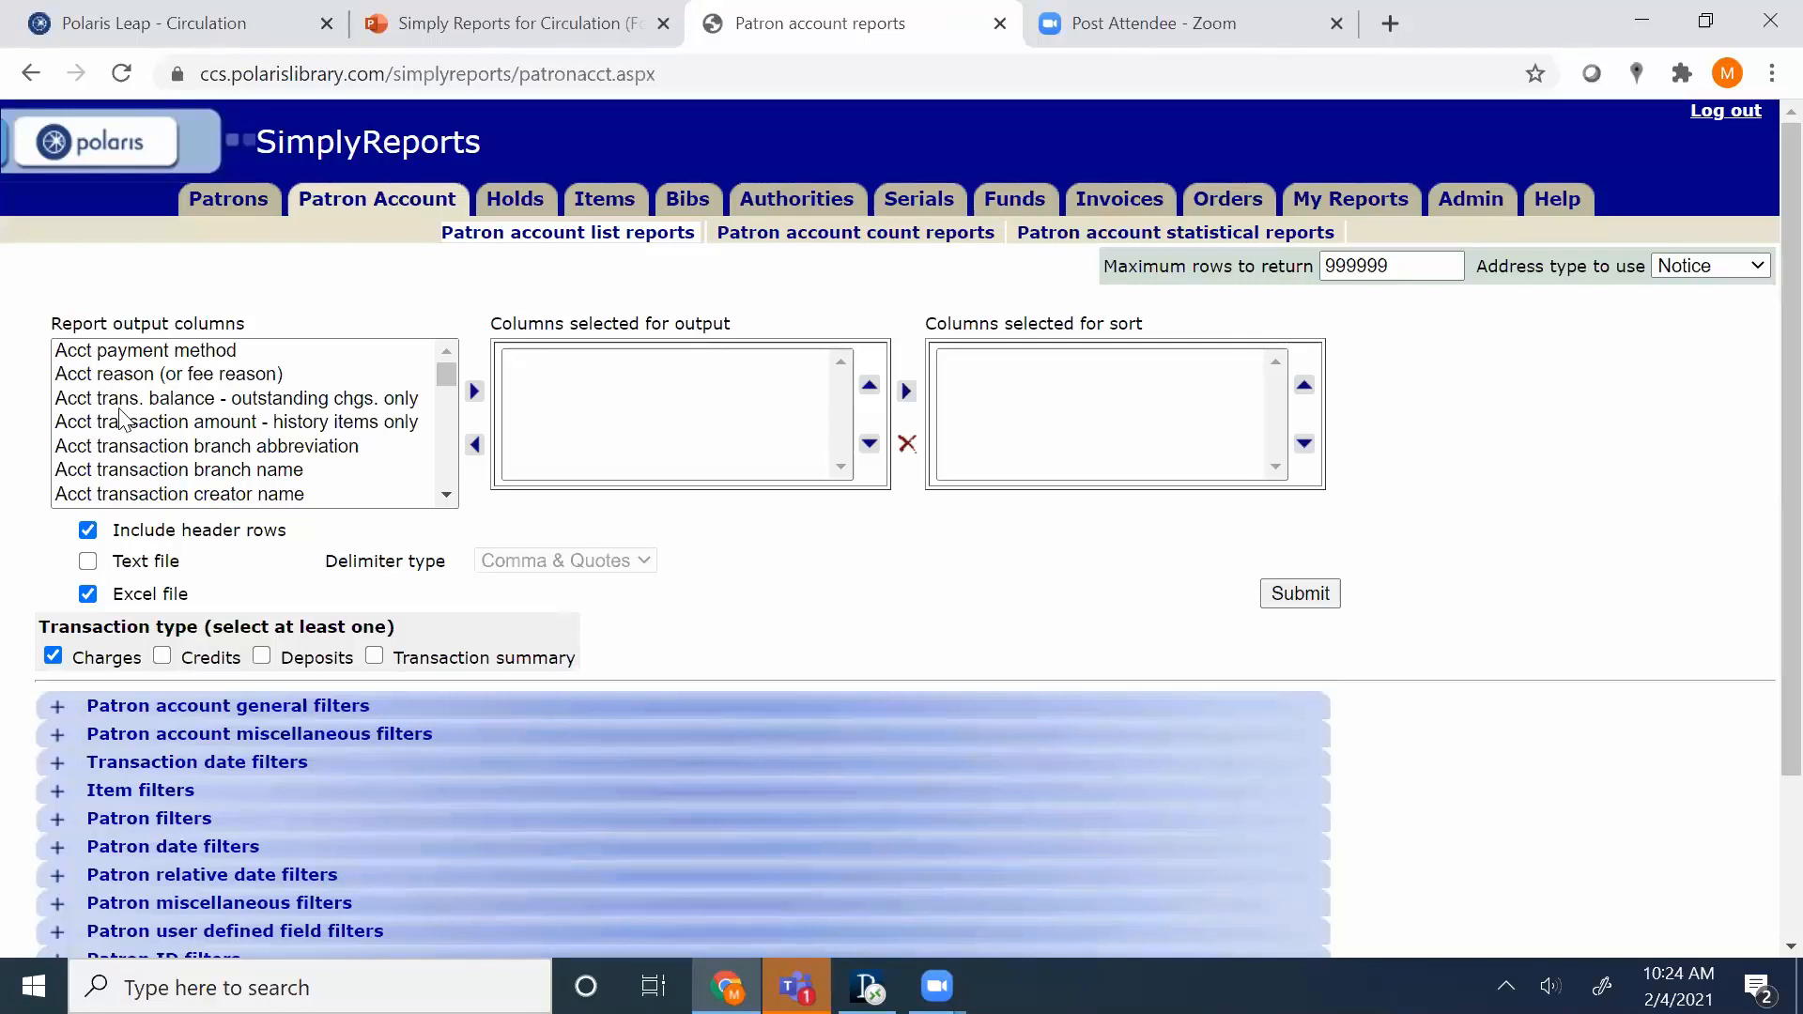
Add Acct reason (or fee reason) and Acct trans. balance - outstanding chgs. only to the list report's output columns.
{"action": "left_click", "coordinate": [167, 375]}
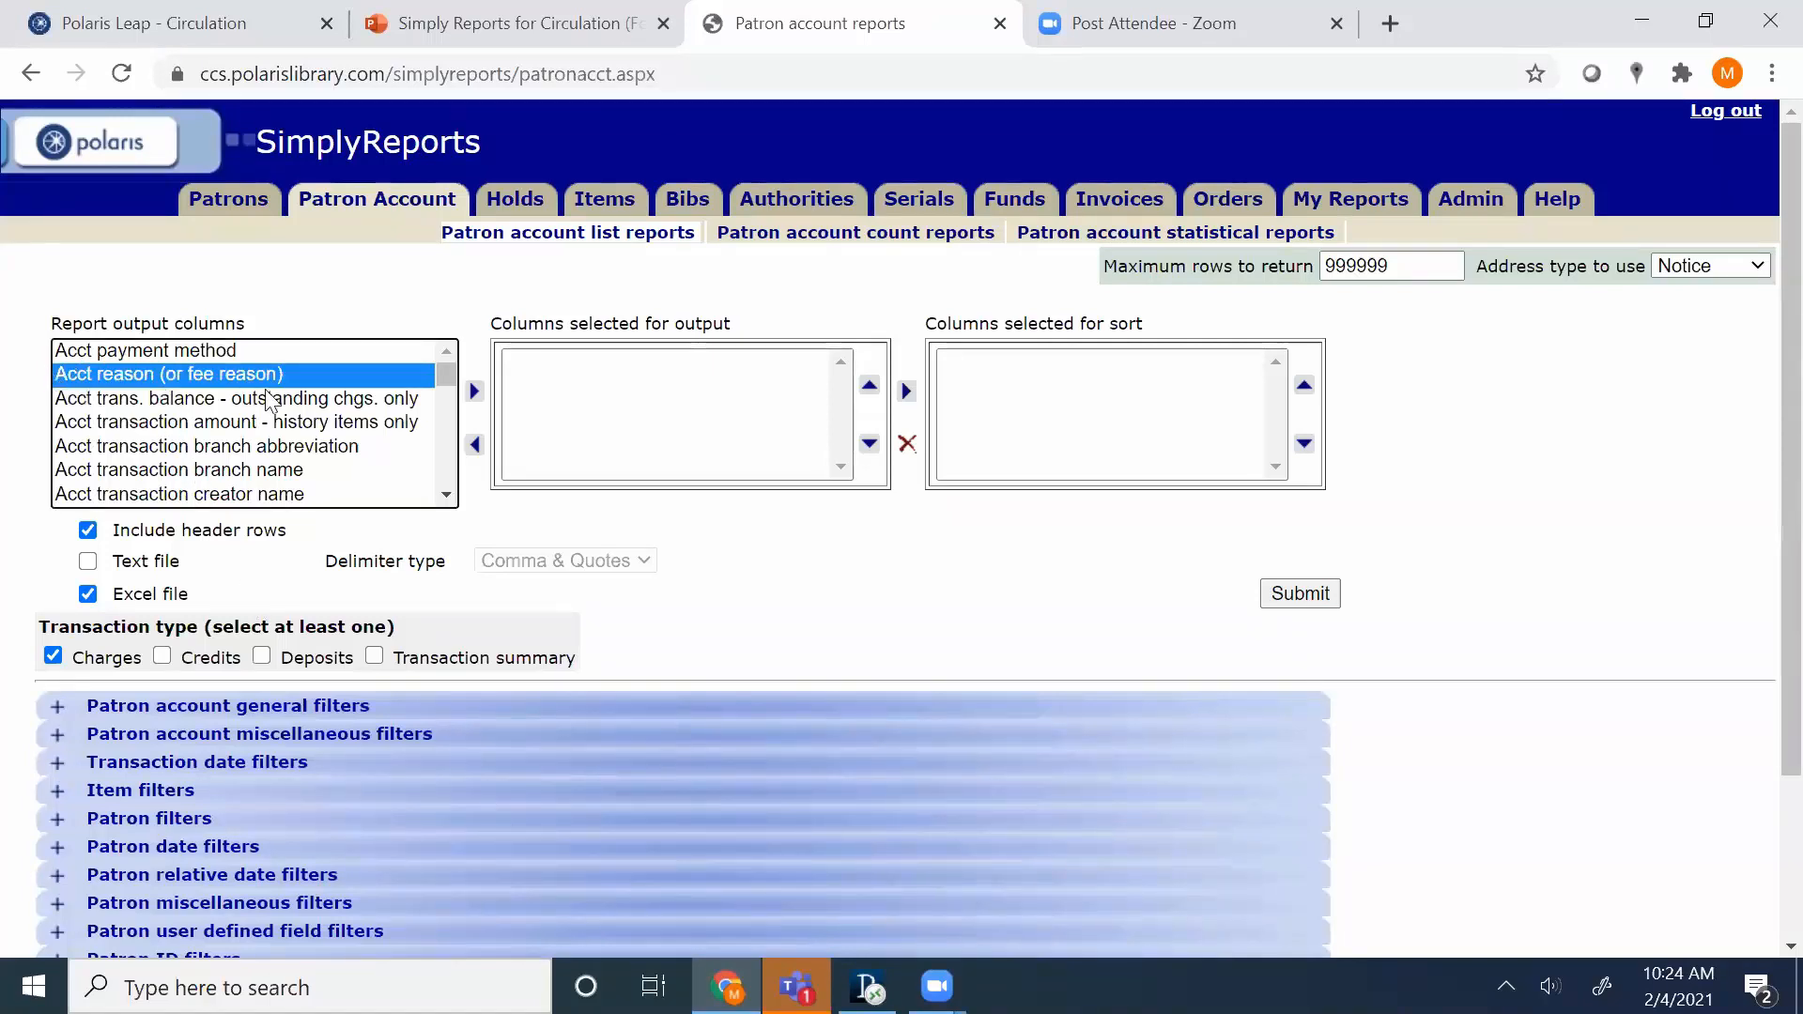
{"action": "left_click", "coordinate": [474, 391]}
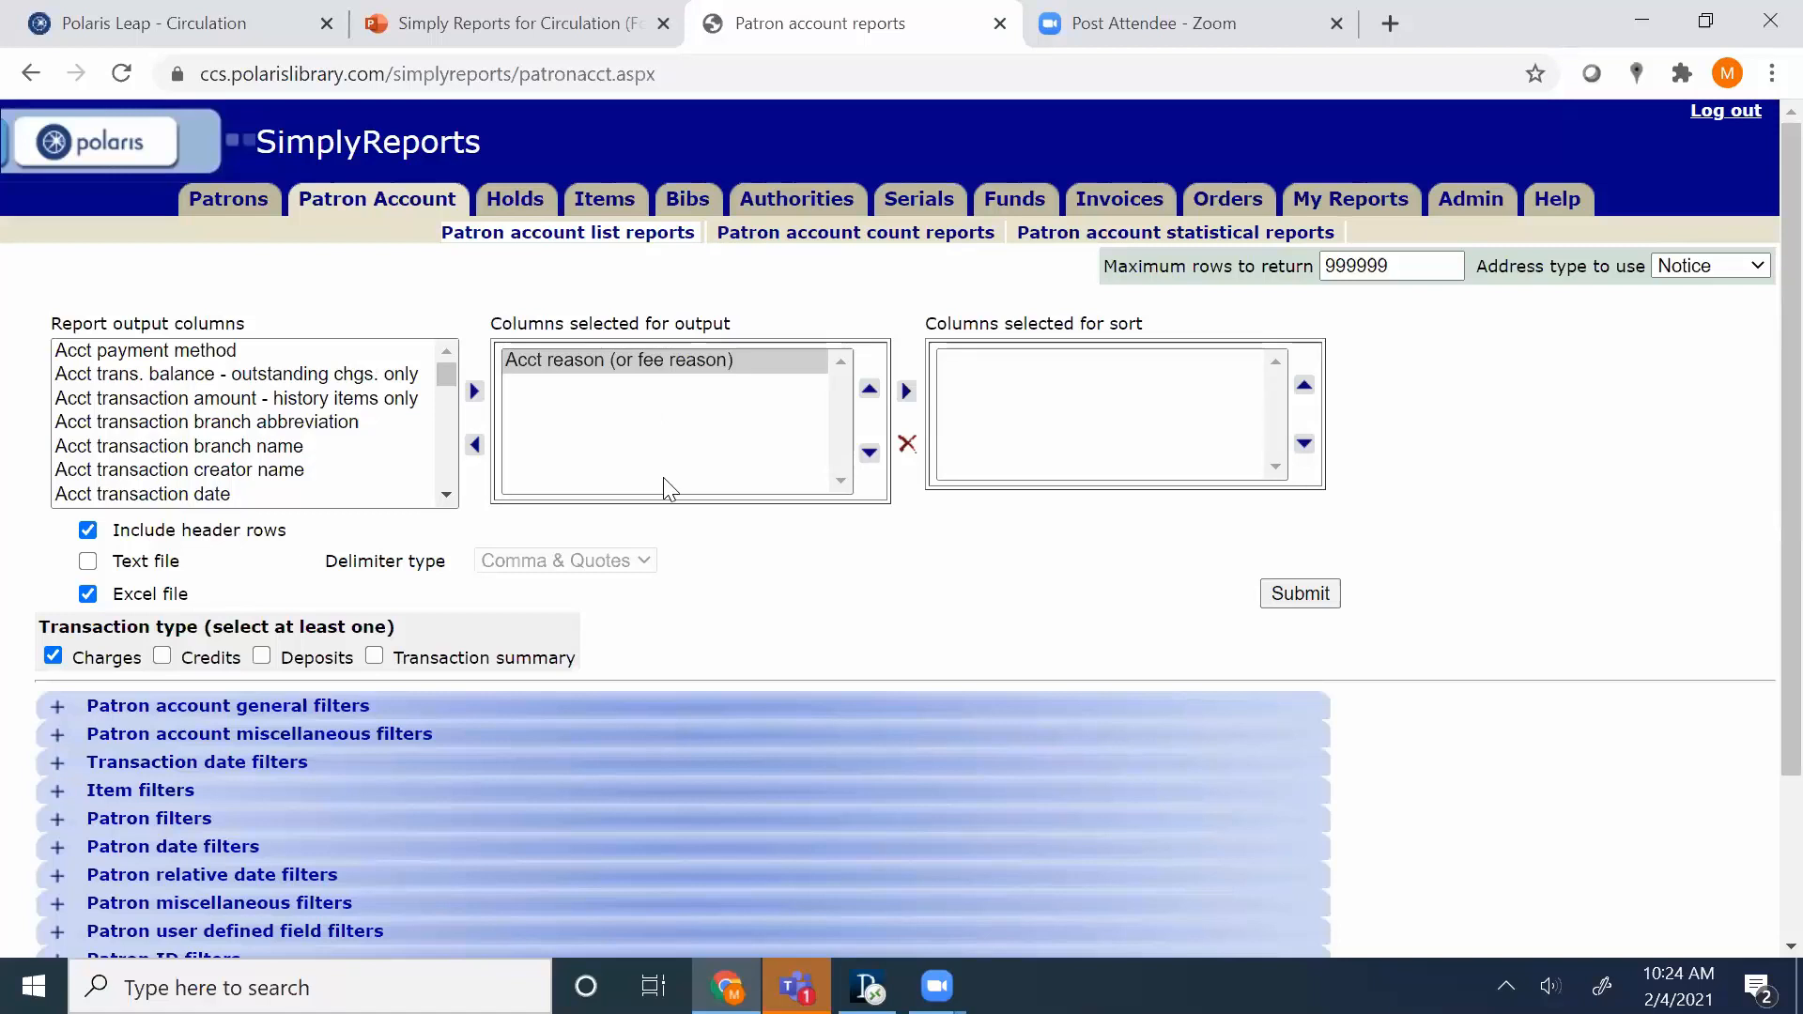
{"action": "left_click", "coordinate": [211, 381]}
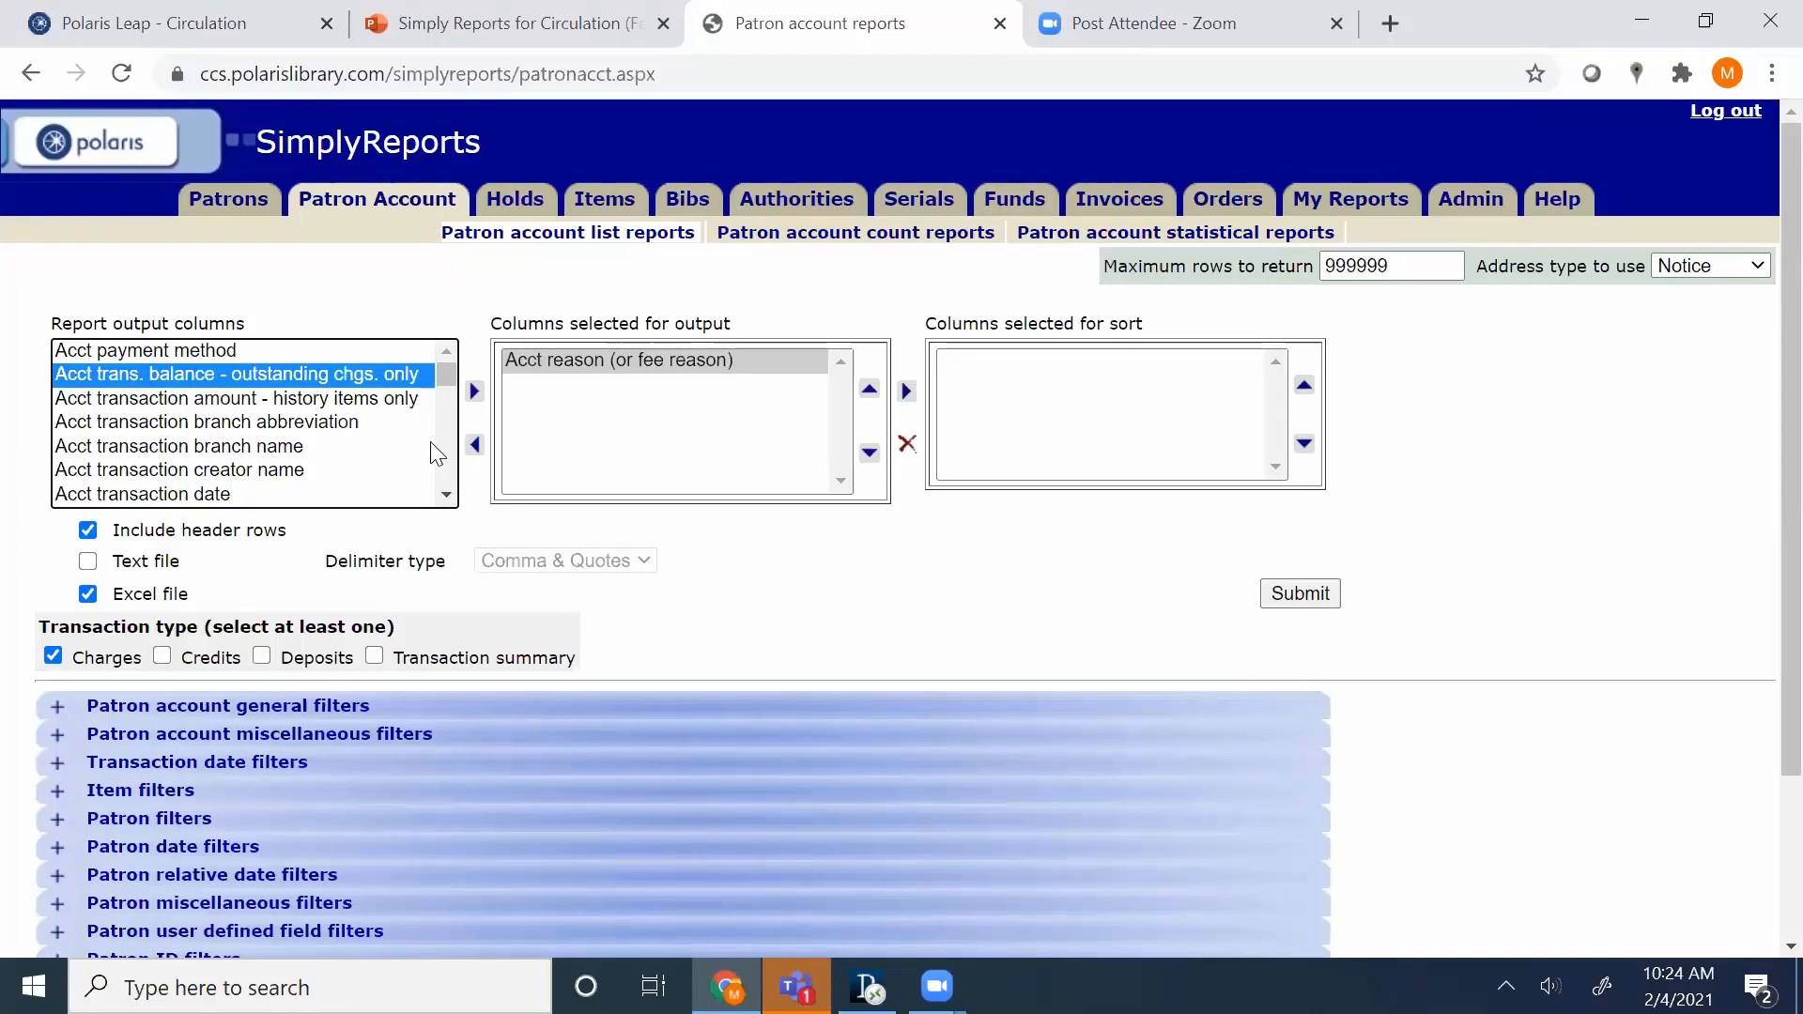
{"action": "left_click", "coordinate": [476, 392]}
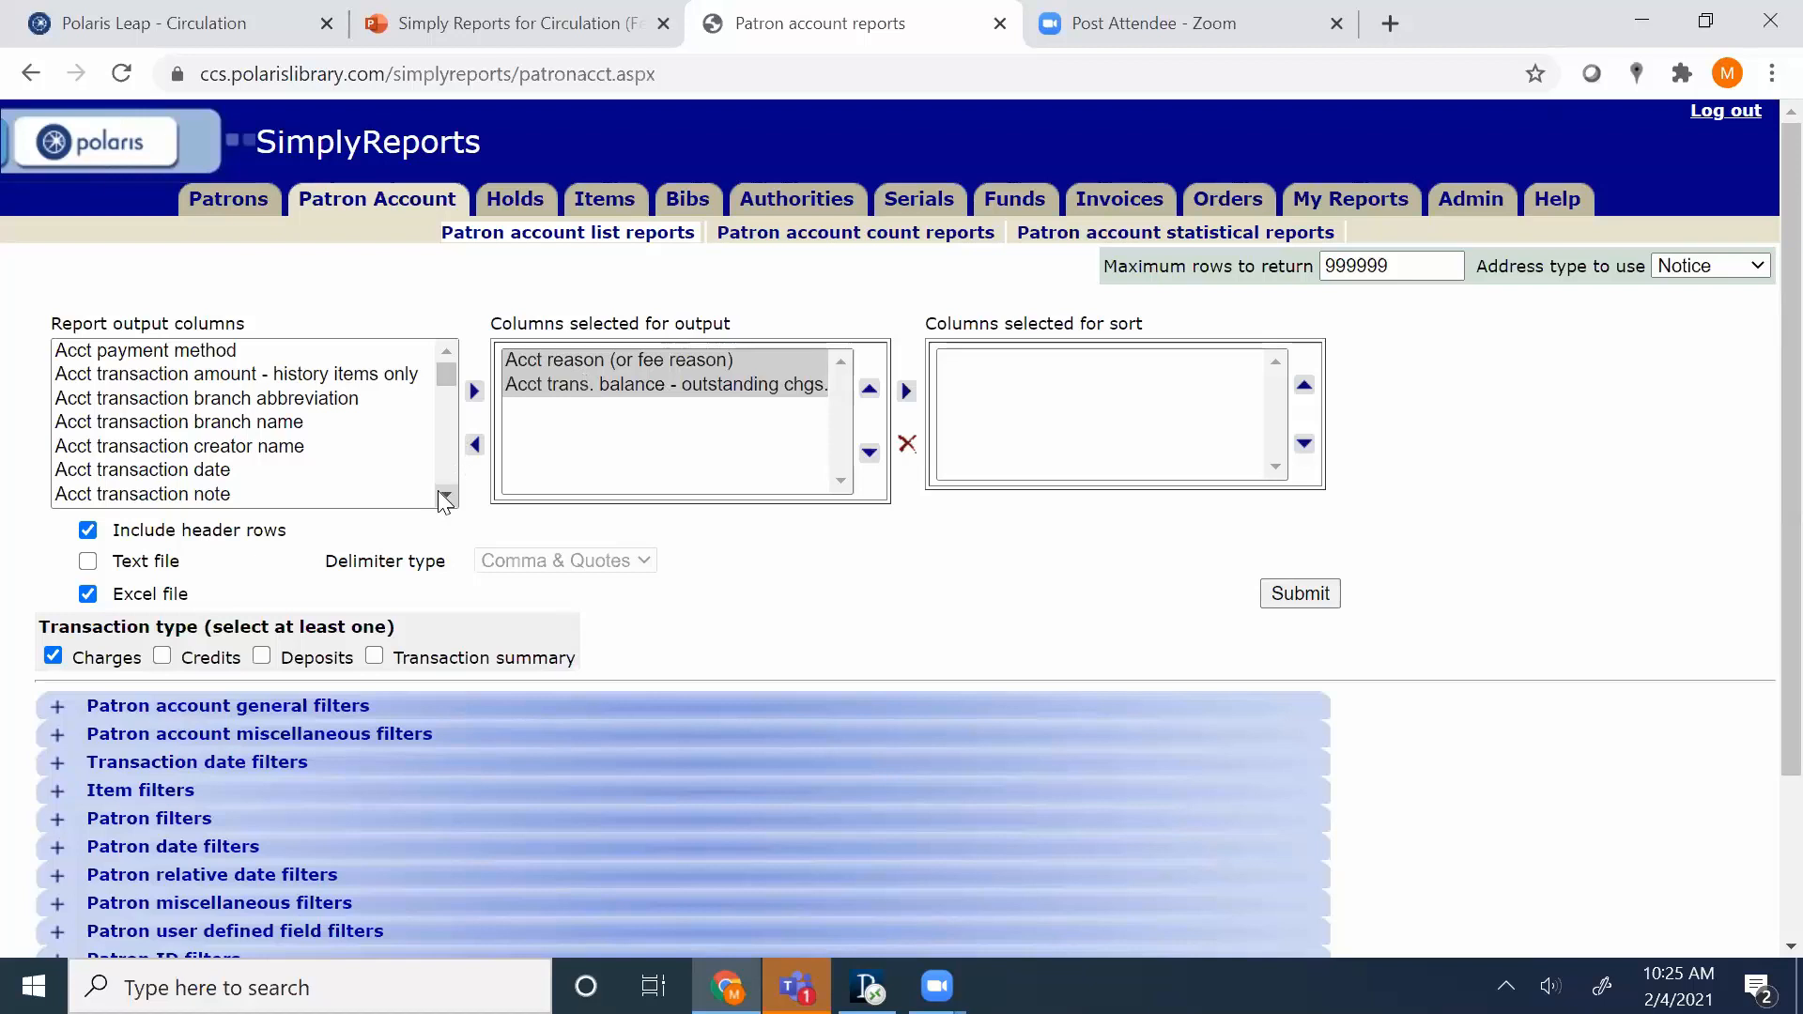
Look through the account transaction columns and add Item barcode to the list report's output columns.
{"action": "scroll", "coordinate": [291, 371], "scroll_direction": "down", "scroll_amount": 2}
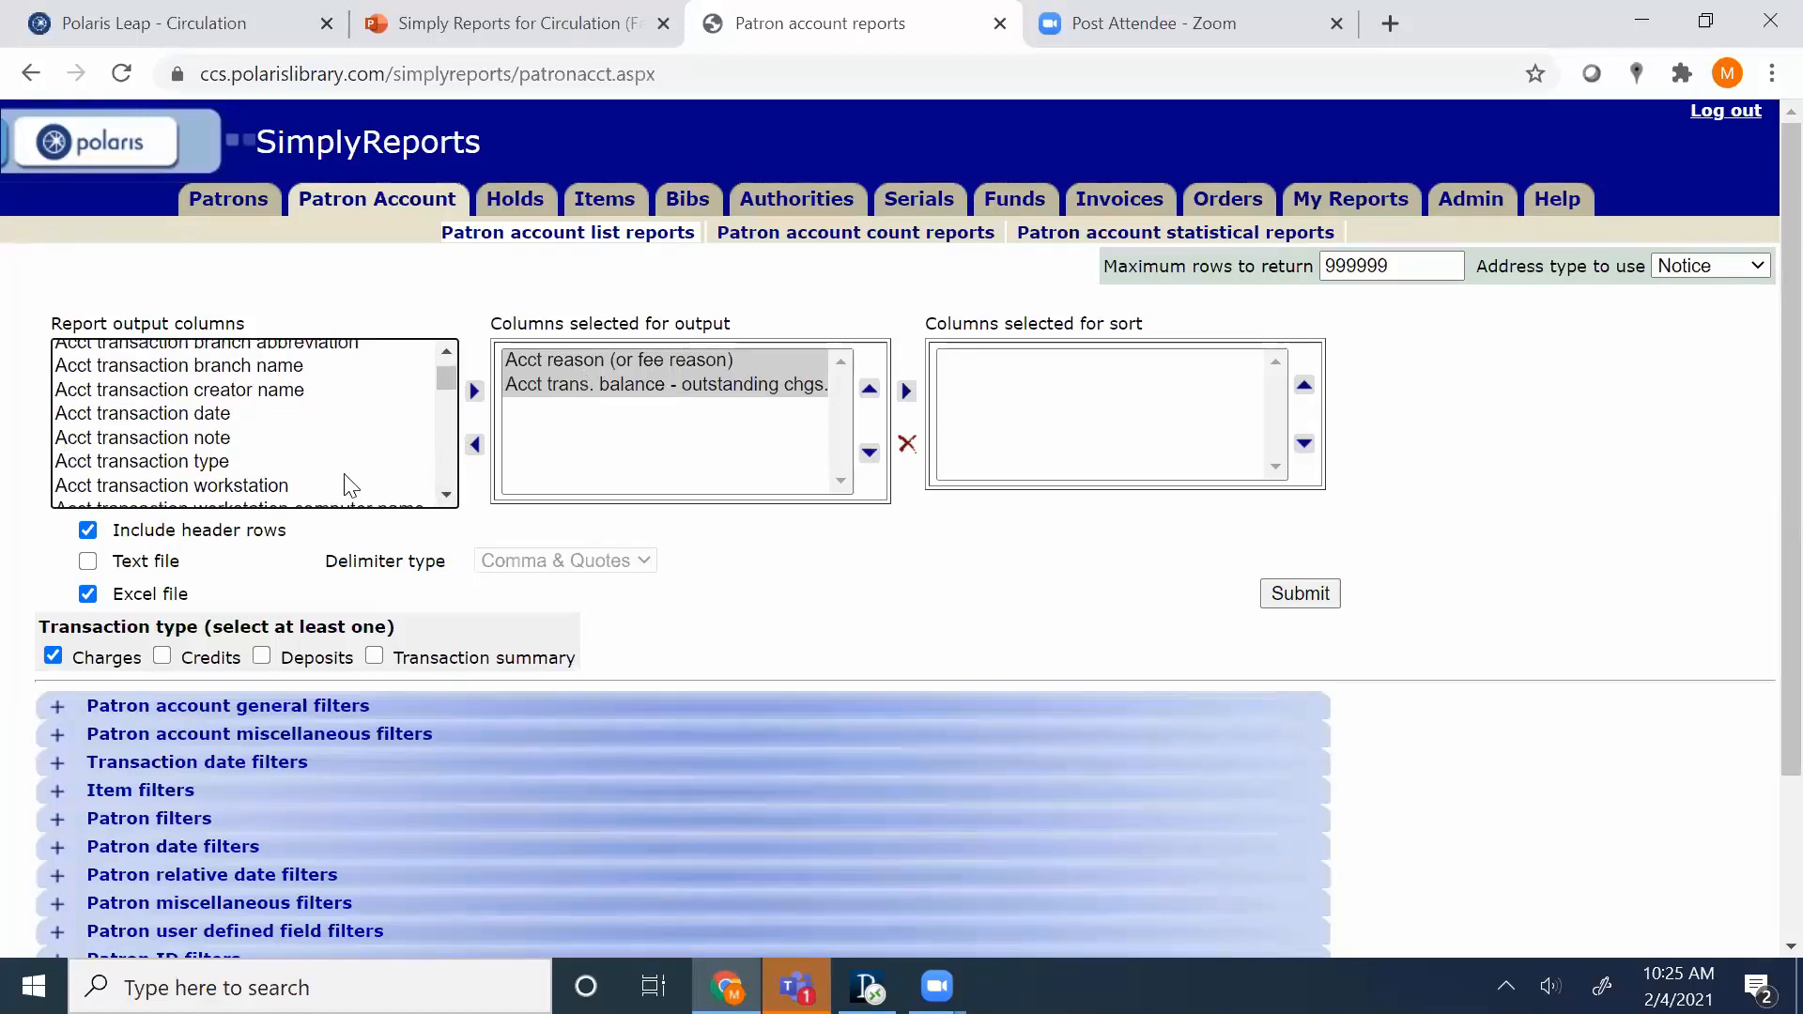
{"action": "left_click", "coordinate": [226, 391]}
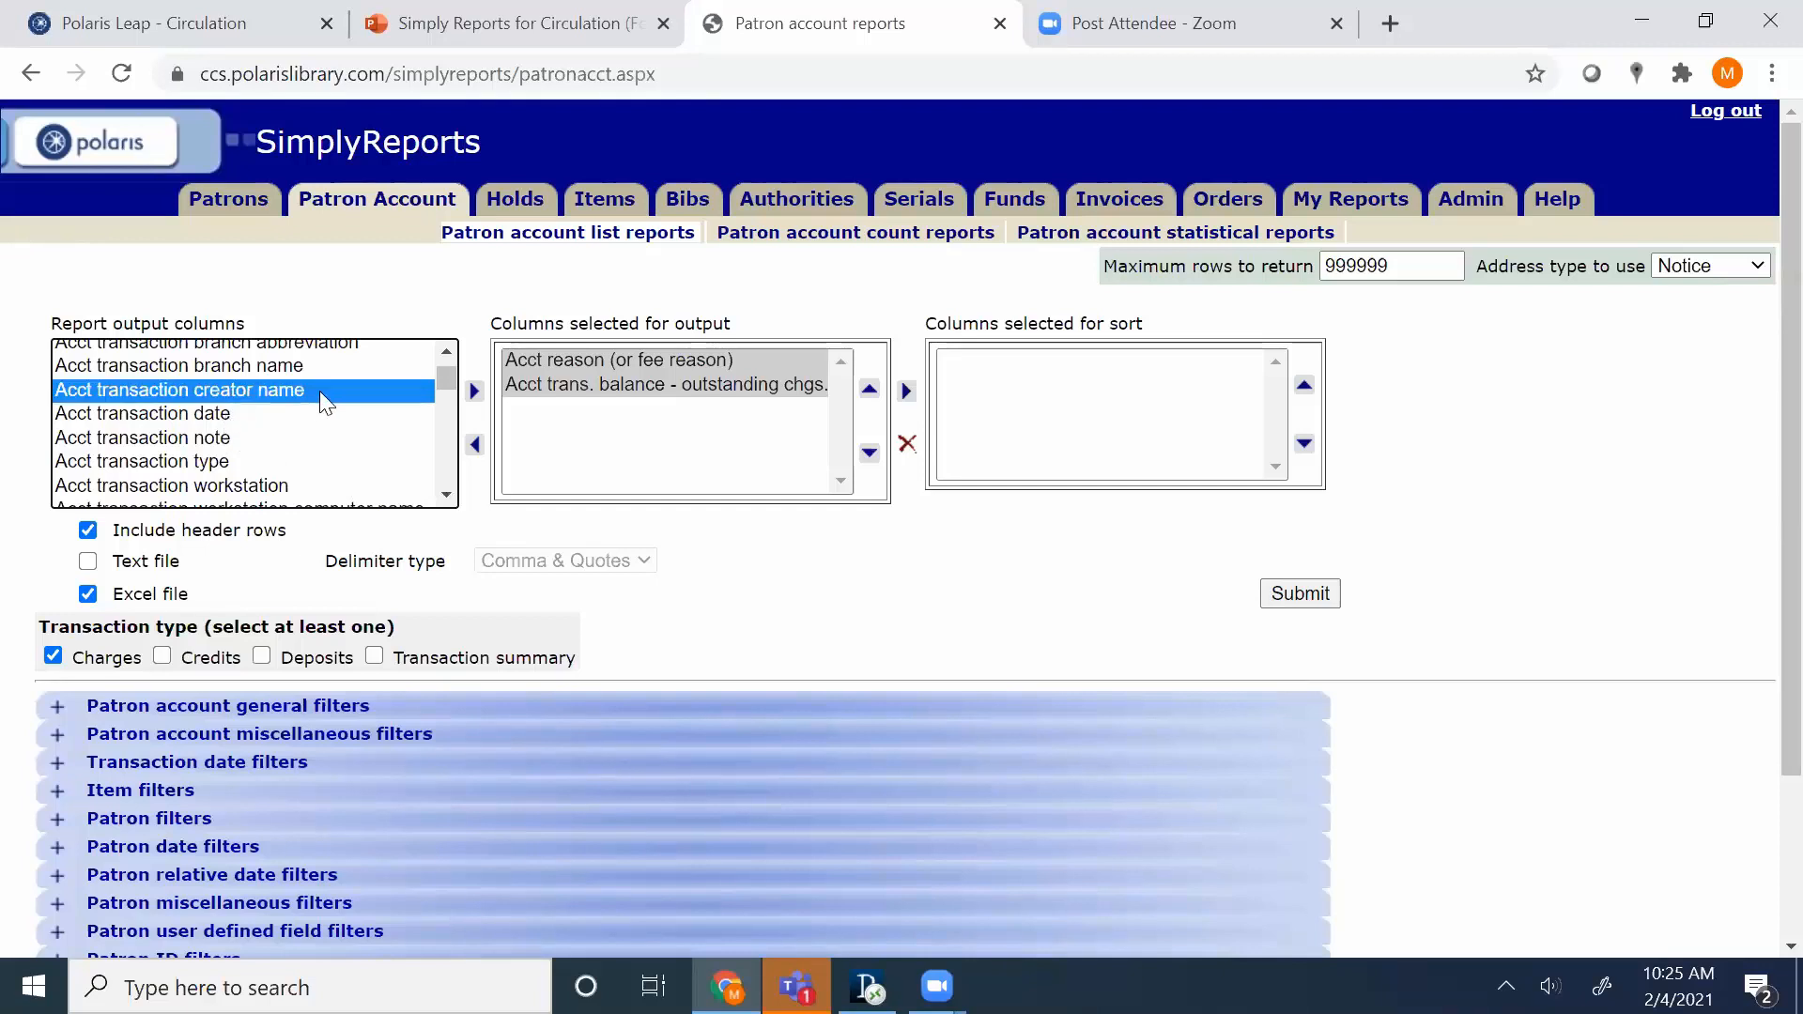
{"action": "left_click", "coordinate": [230, 415]}
{"action": "left_click", "coordinate": [447, 498]}
{"action": "left_click", "coordinate": [447, 498]}
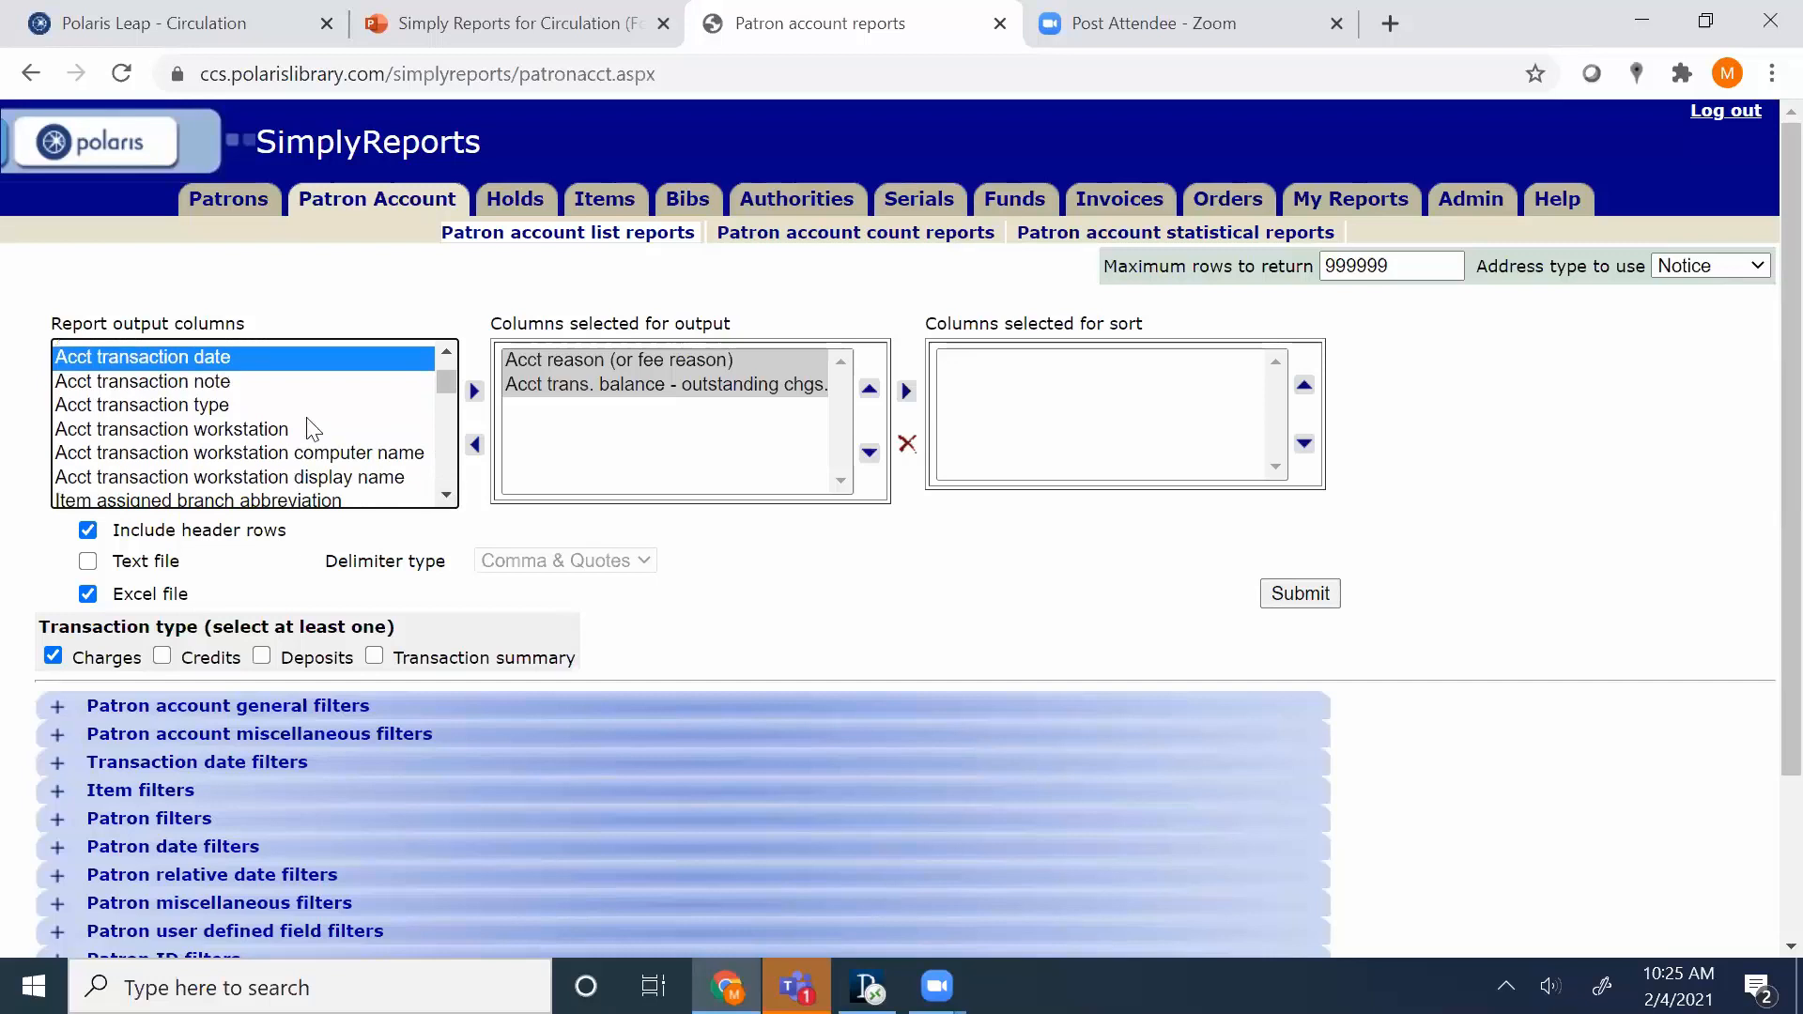
{"action": "left_click", "coordinate": [447, 498]}
{"action": "left_click", "coordinate": [449, 500]}
{"action": "left_click", "coordinate": [448, 499]}
{"action": "left_click", "coordinate": [449, 500]}
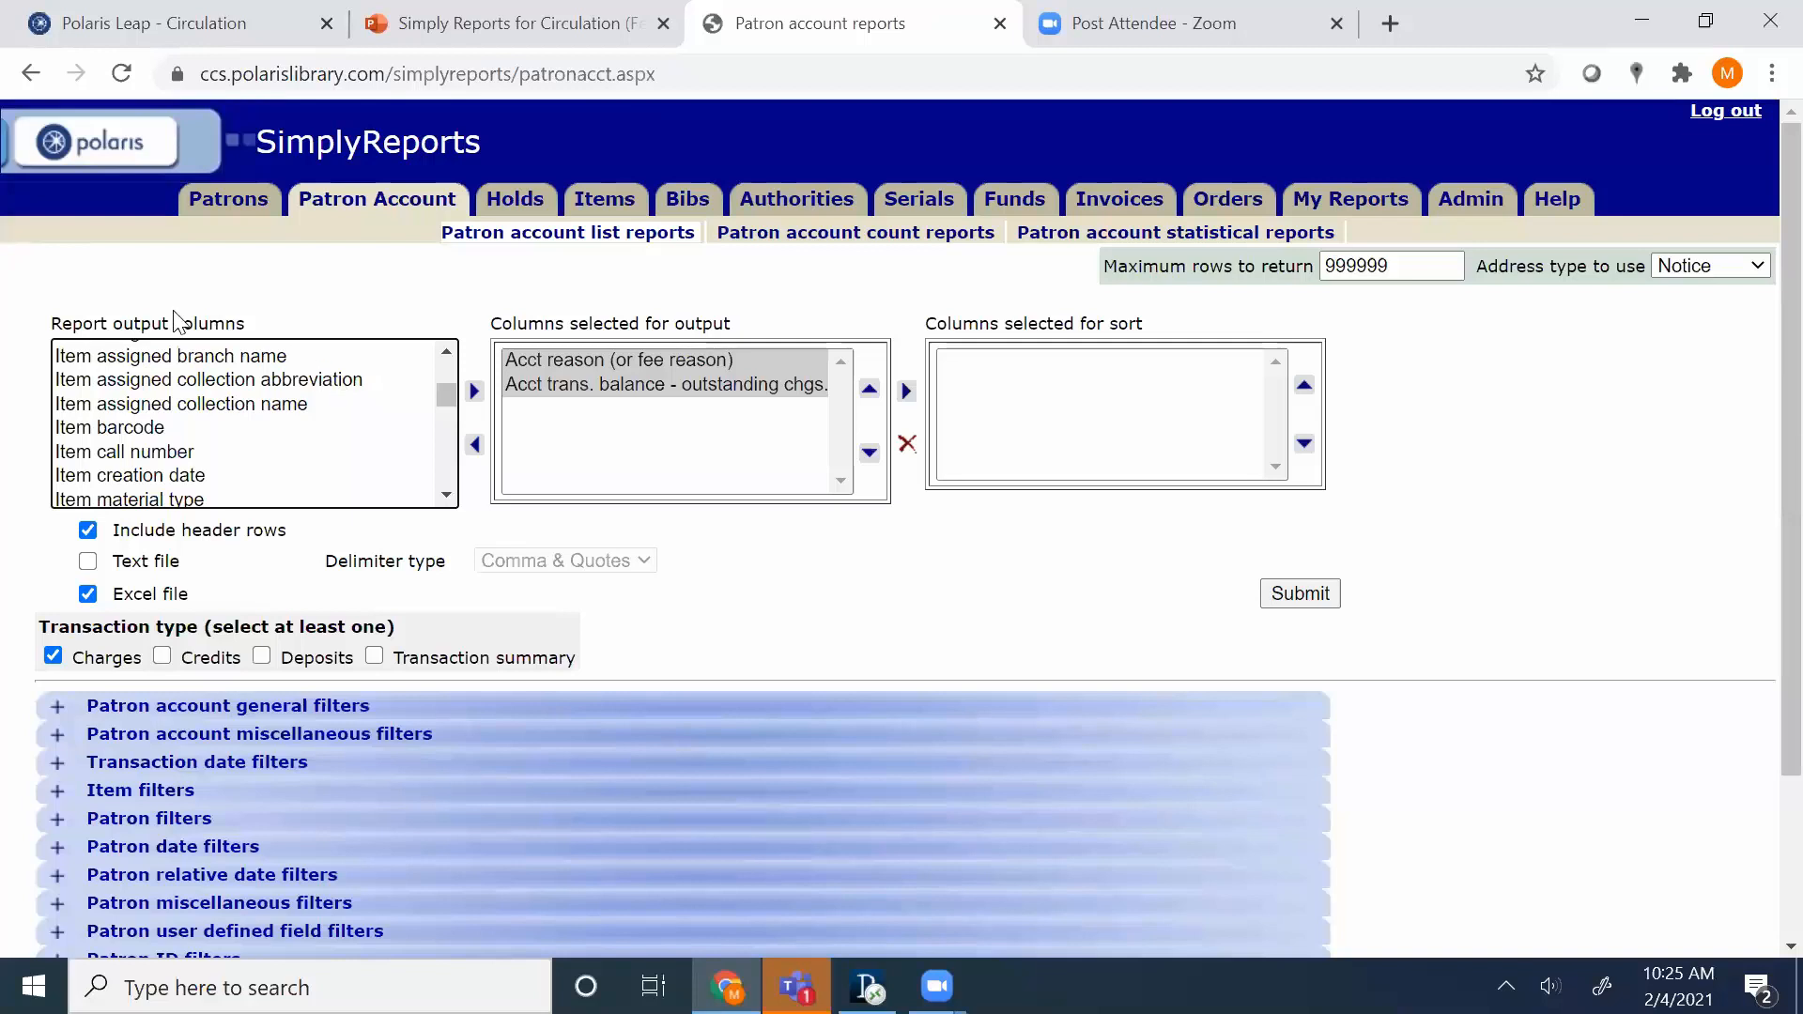
{"action": "left_click", "coordinate": [136, 429]}
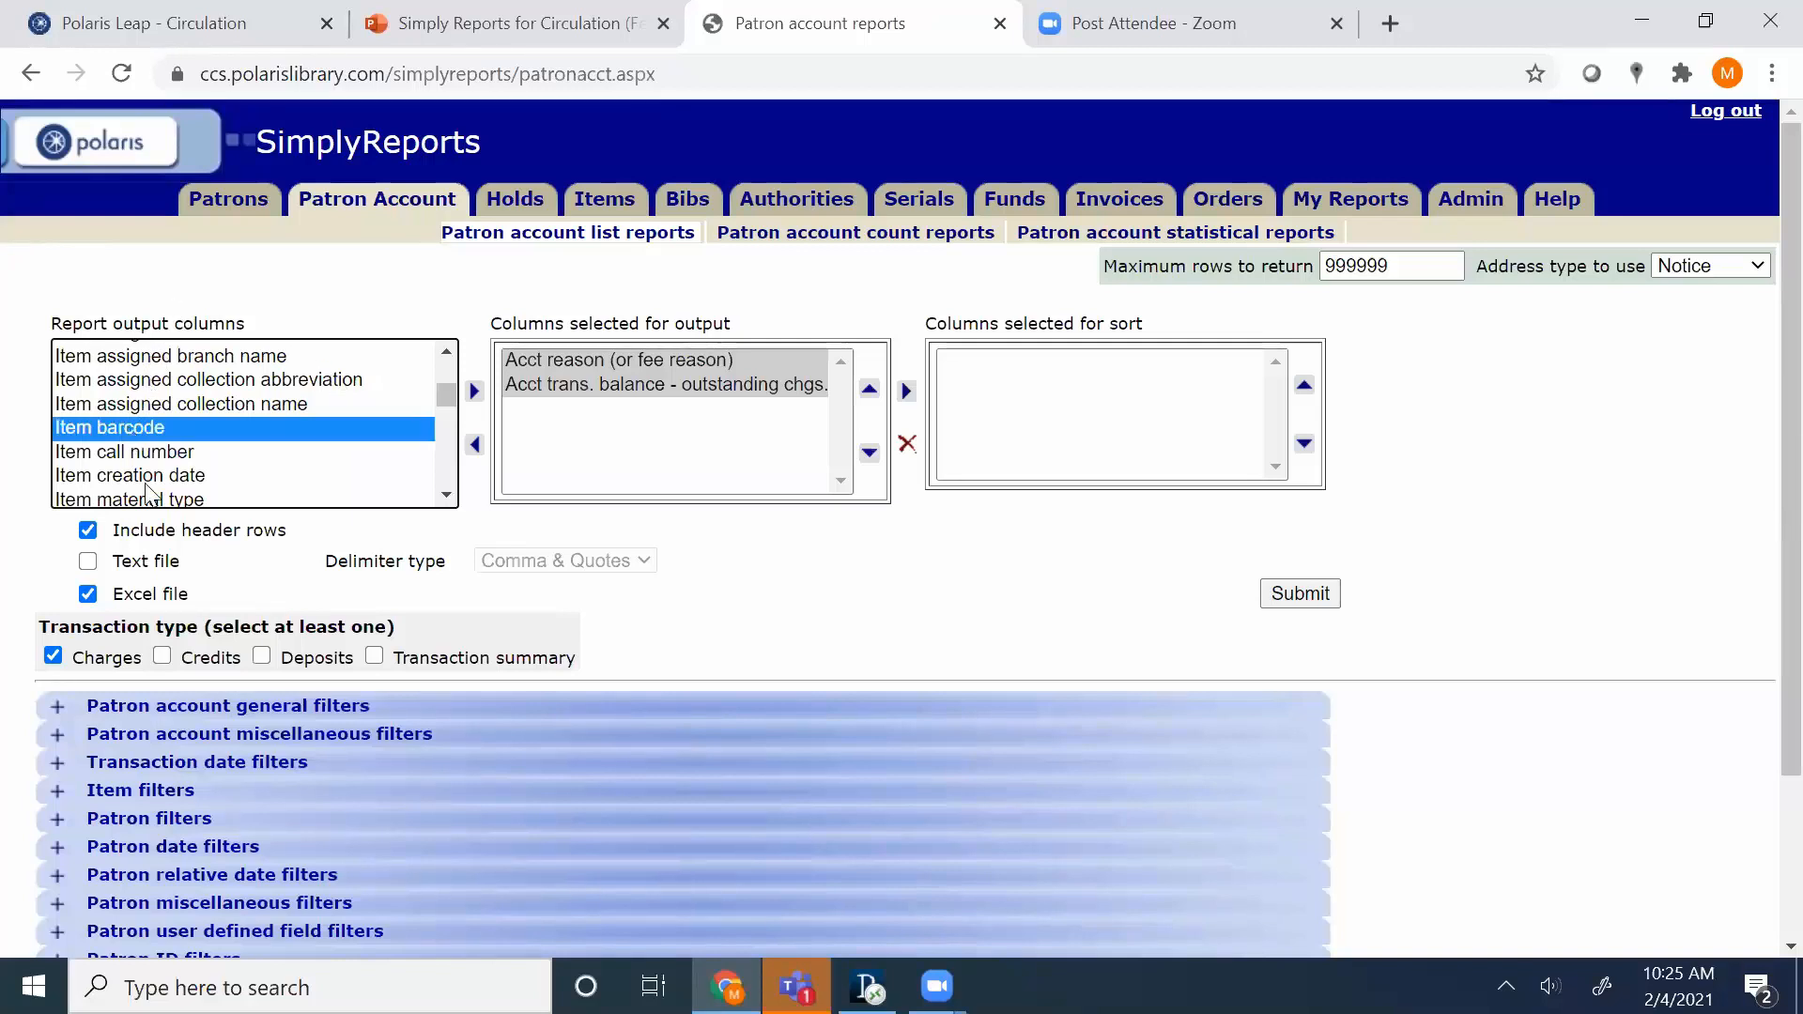
{"action": "left_click", "coordinate": [475, 391]}
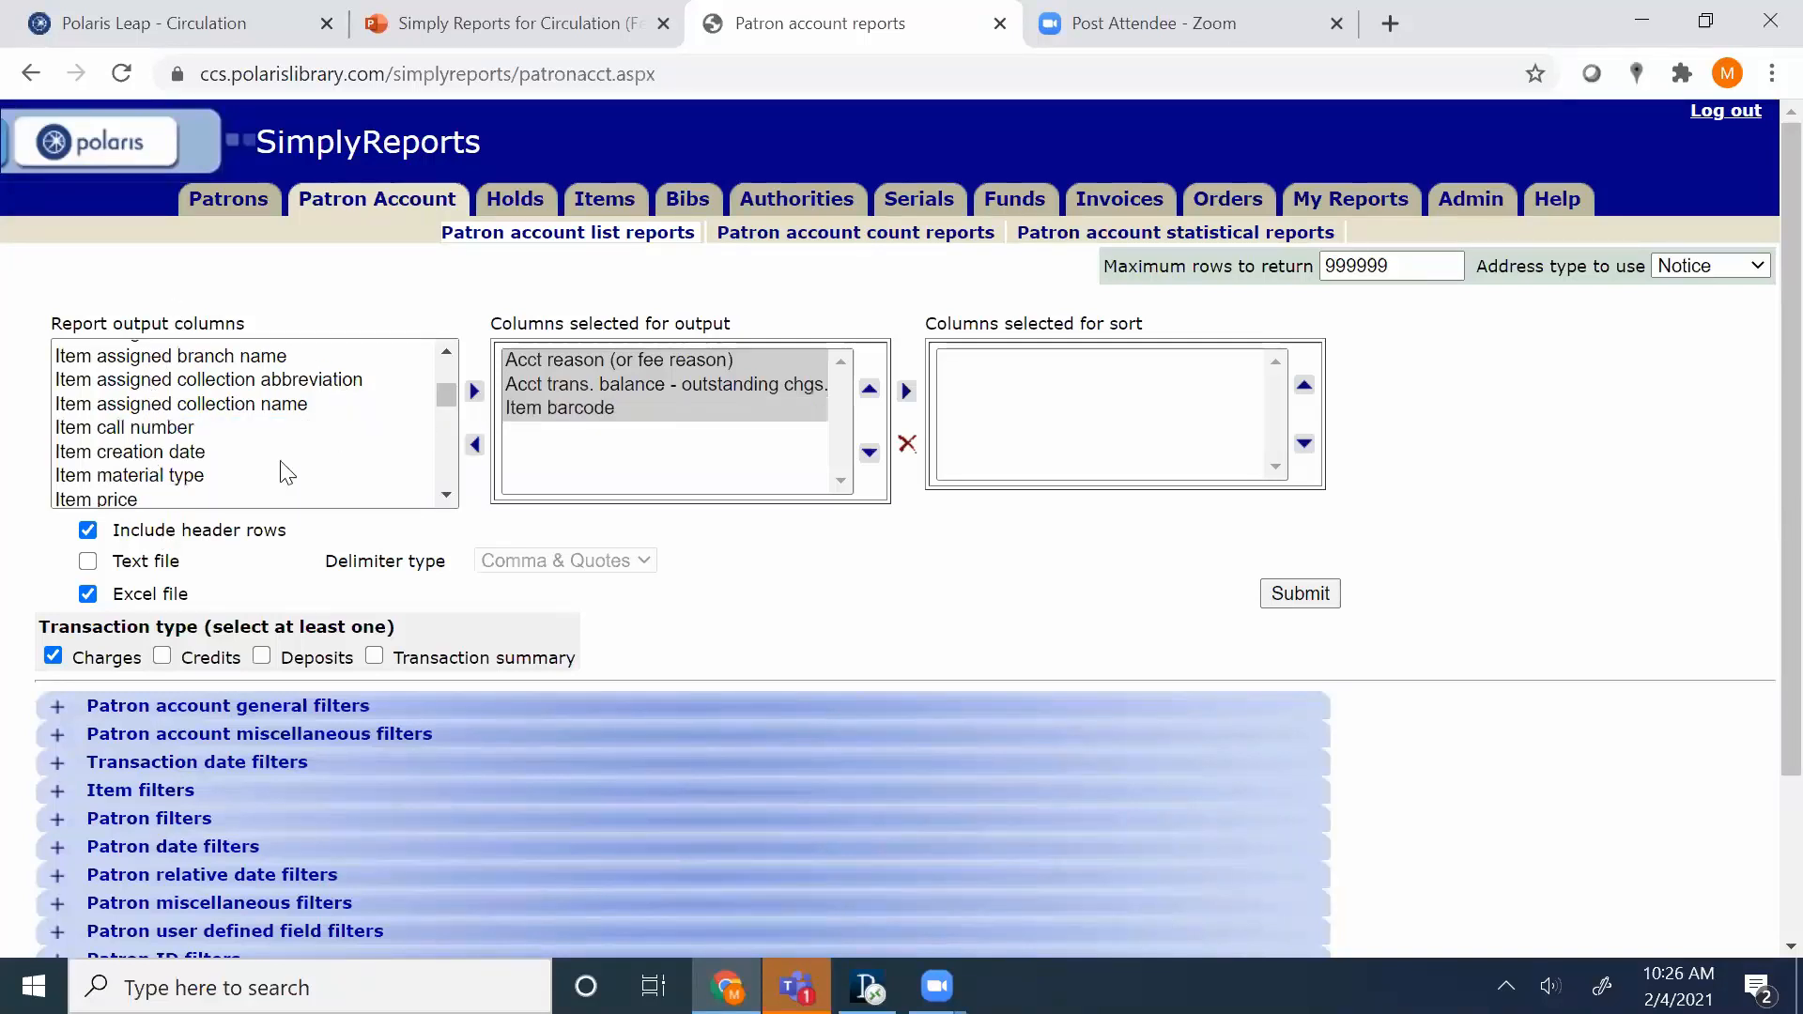
Add Item status and MARC title to the list report's output columns.
{"action": "scroll", "coordinate": [125, 369], "scroll_direction": "down", "scroll_amount": 1}
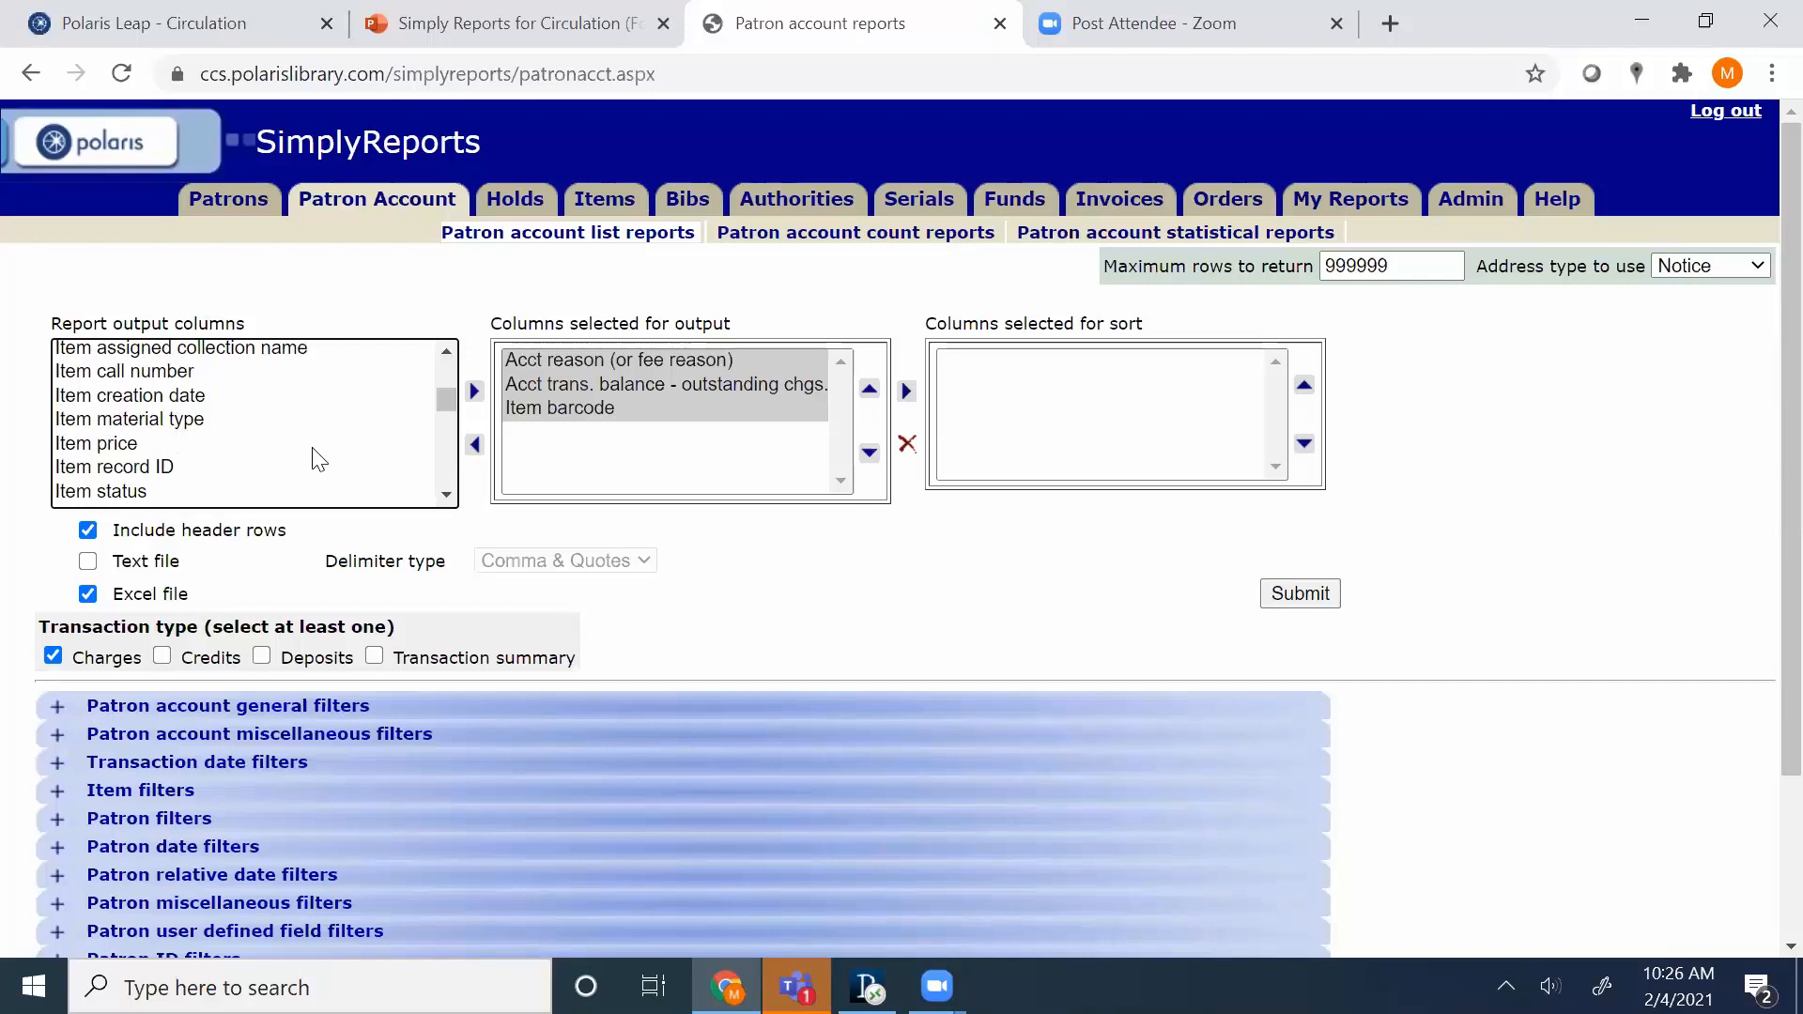
{"action": "left_click", "coordinate": [447, 496]}
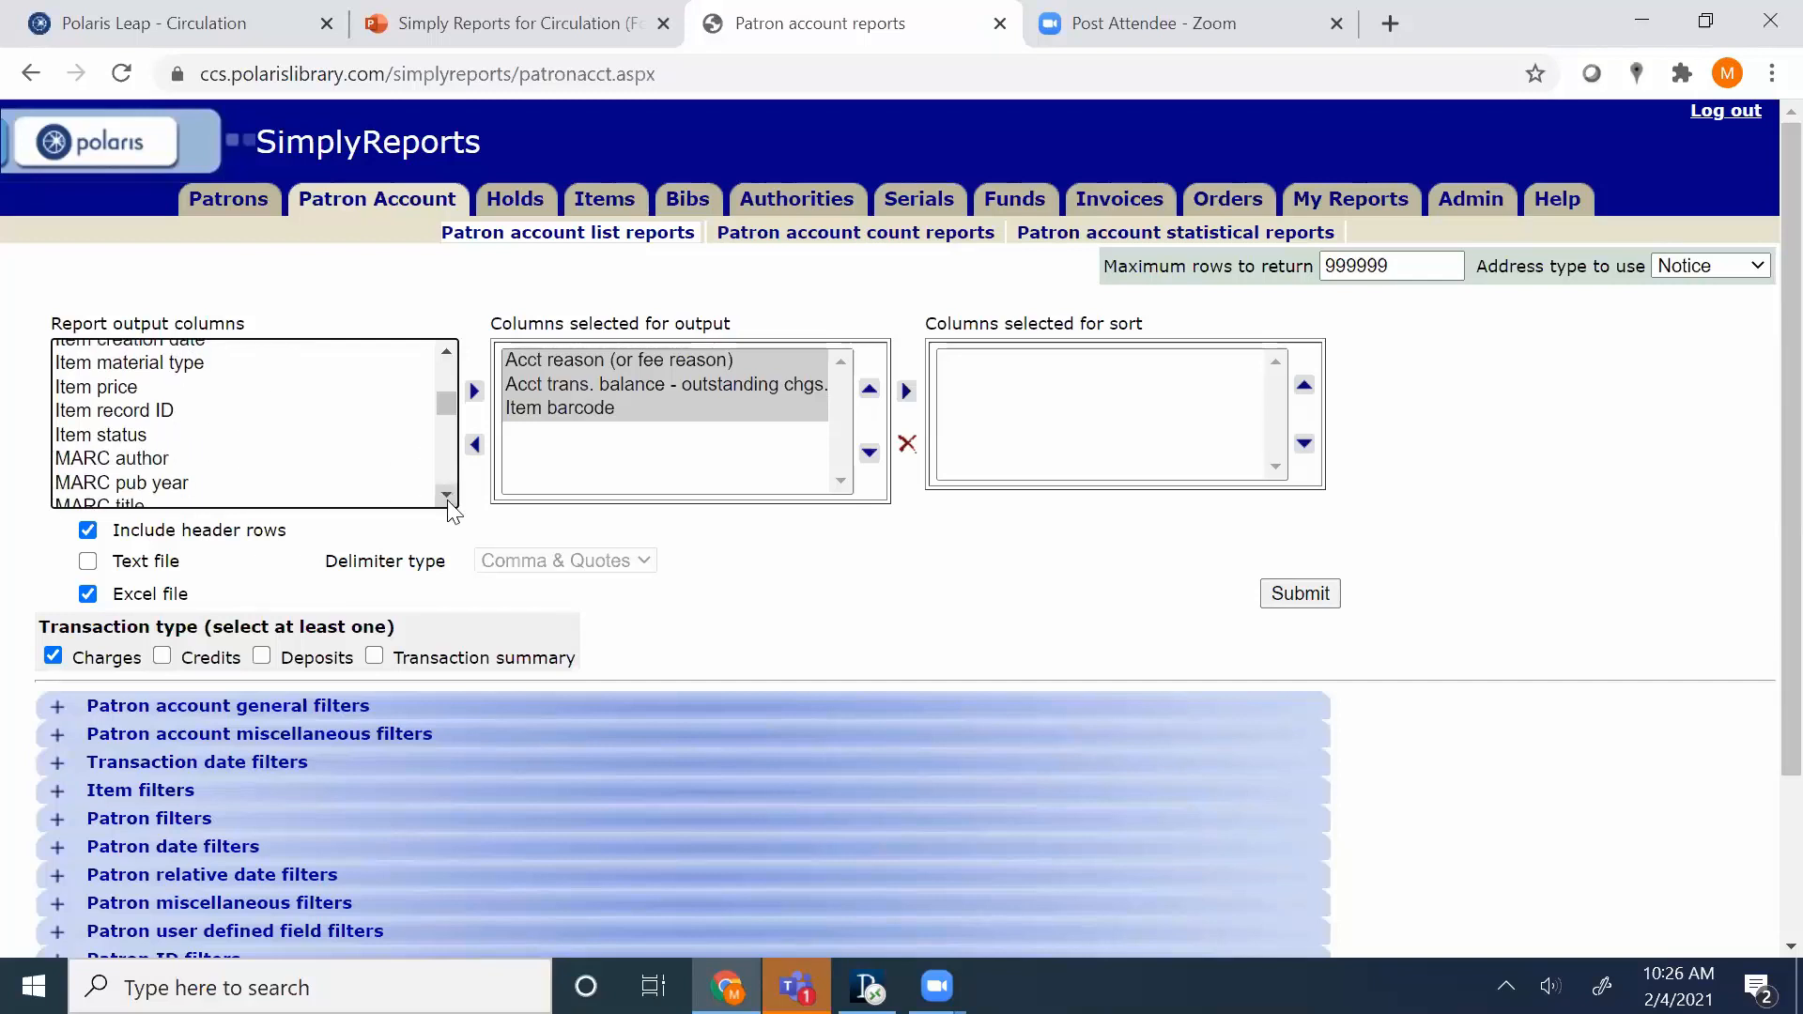
{"action": "left_click", "coordinate": [150, 435]}
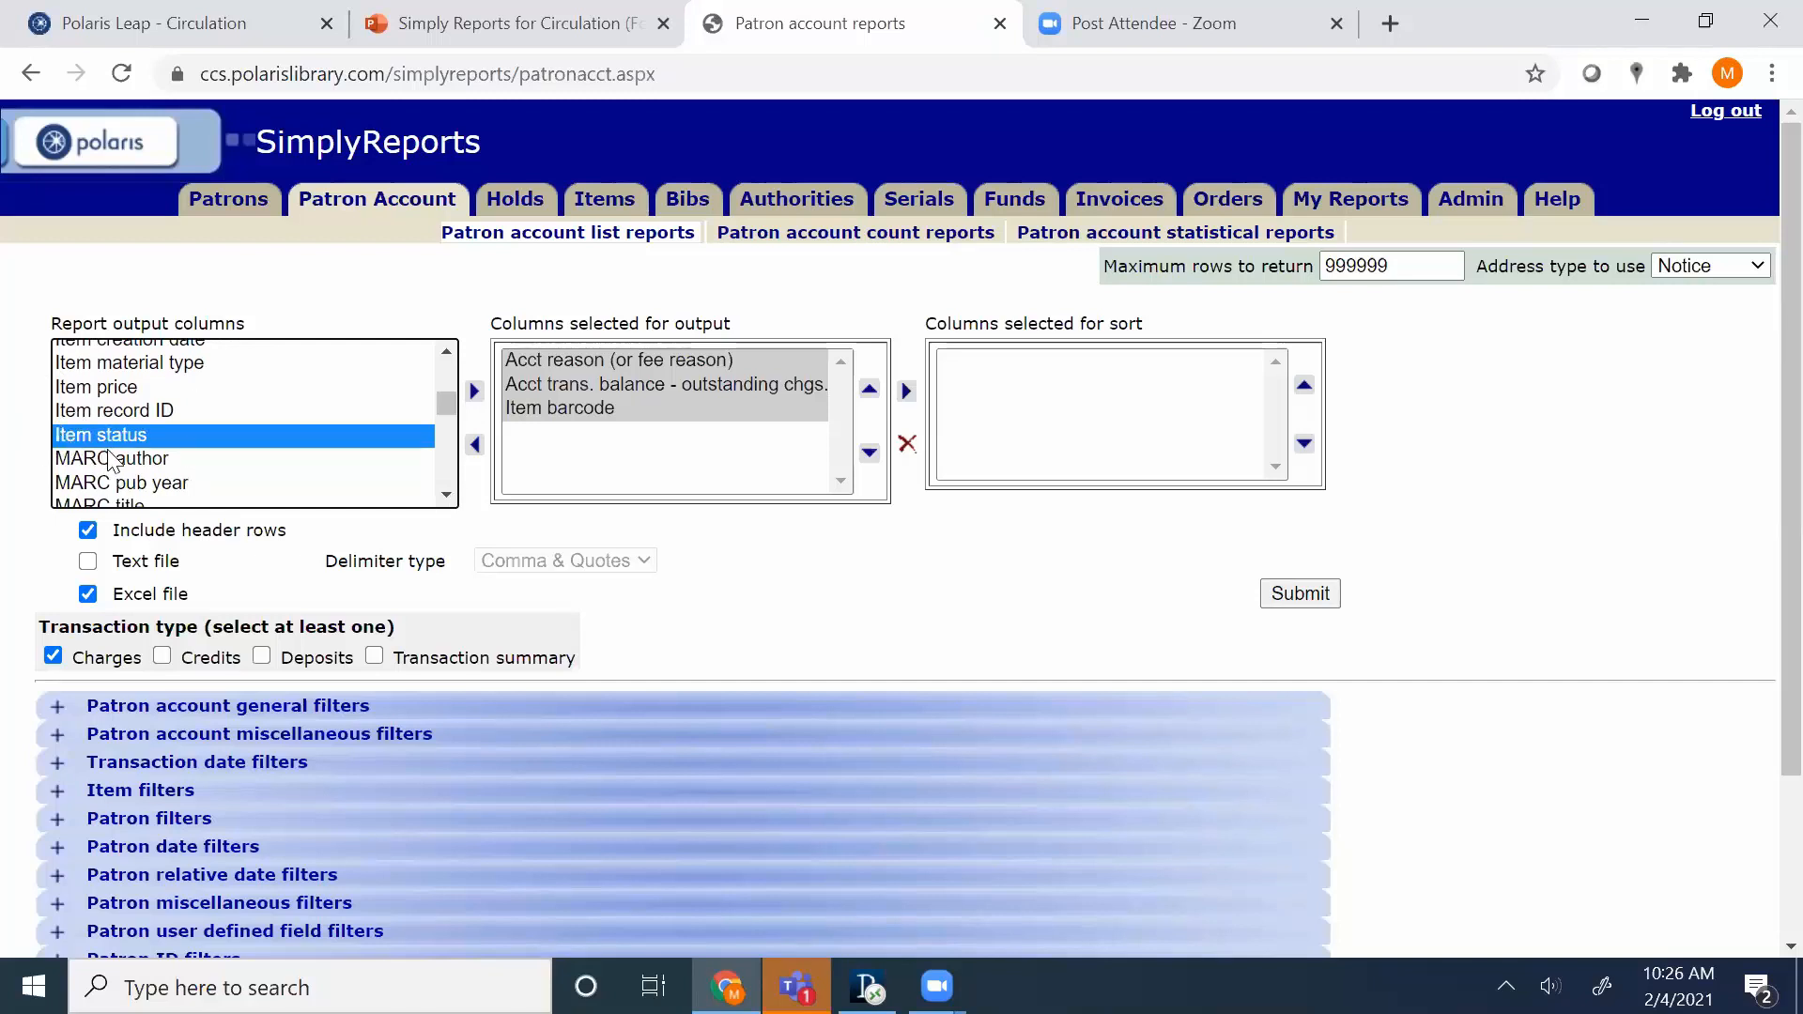
{"action": "left_click", "coordinate": [475, 391]}
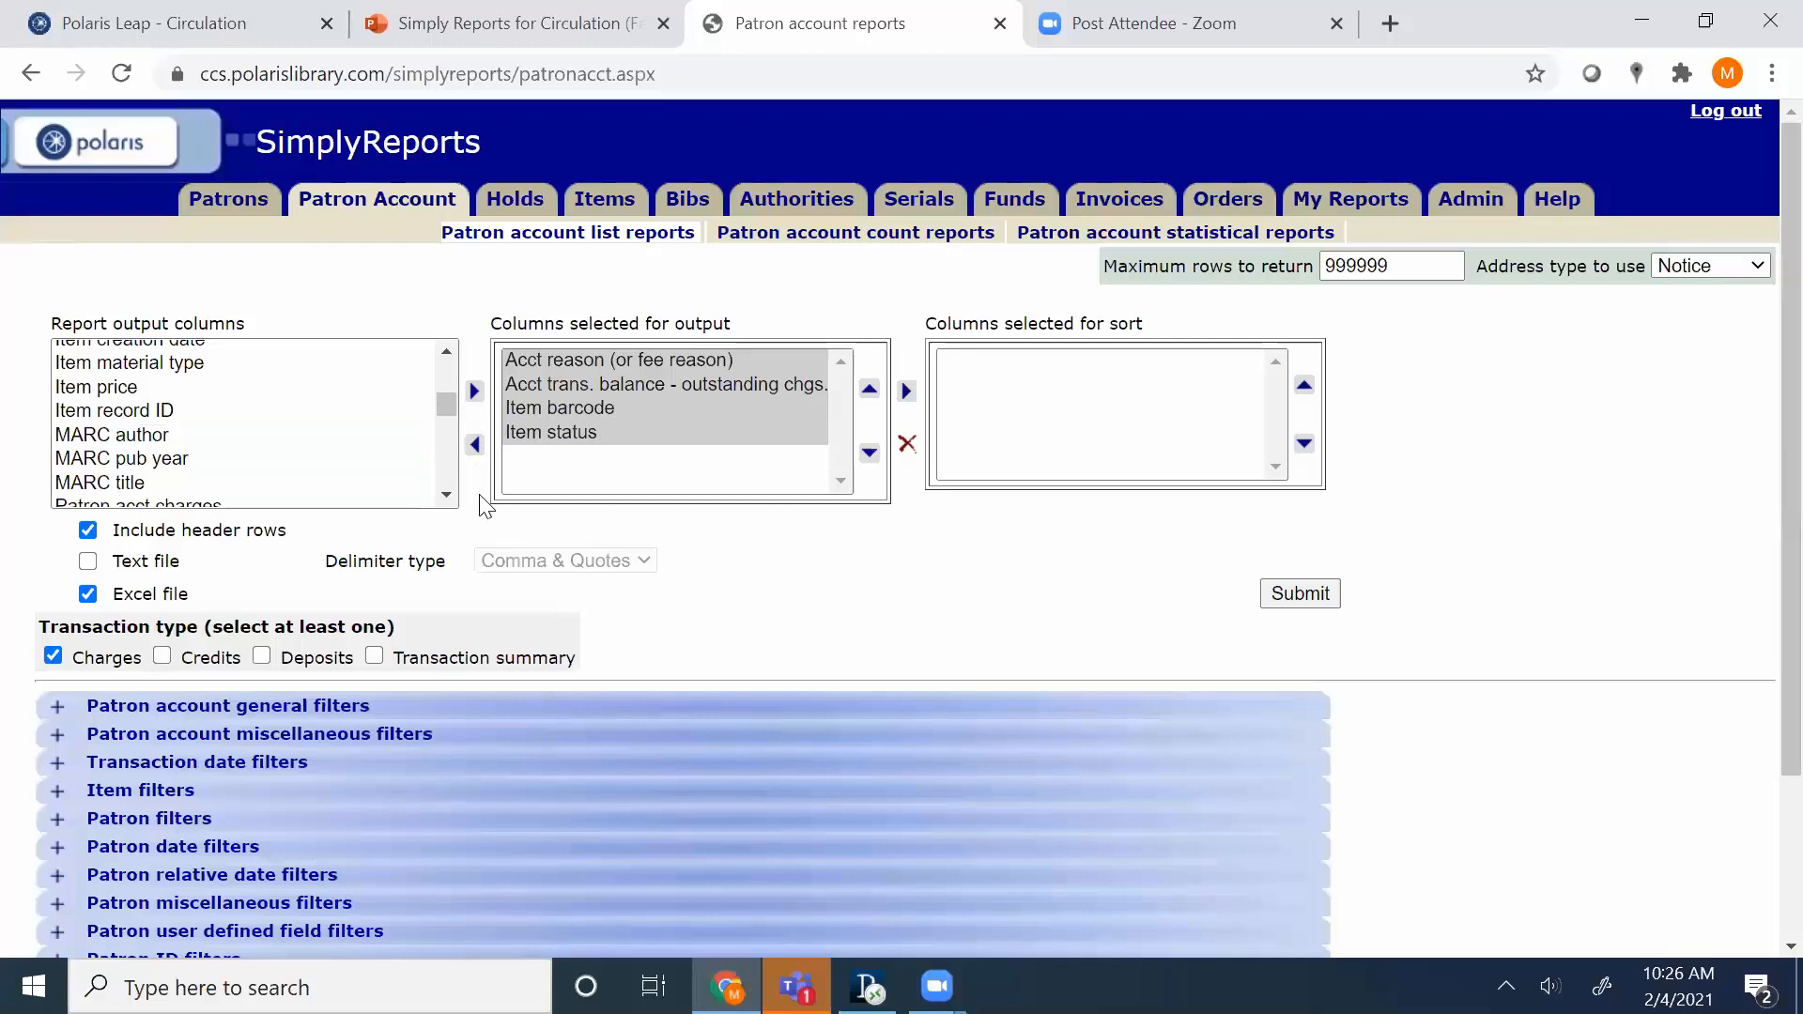
{"action": "left_click", "coordinate": [447, 495]}
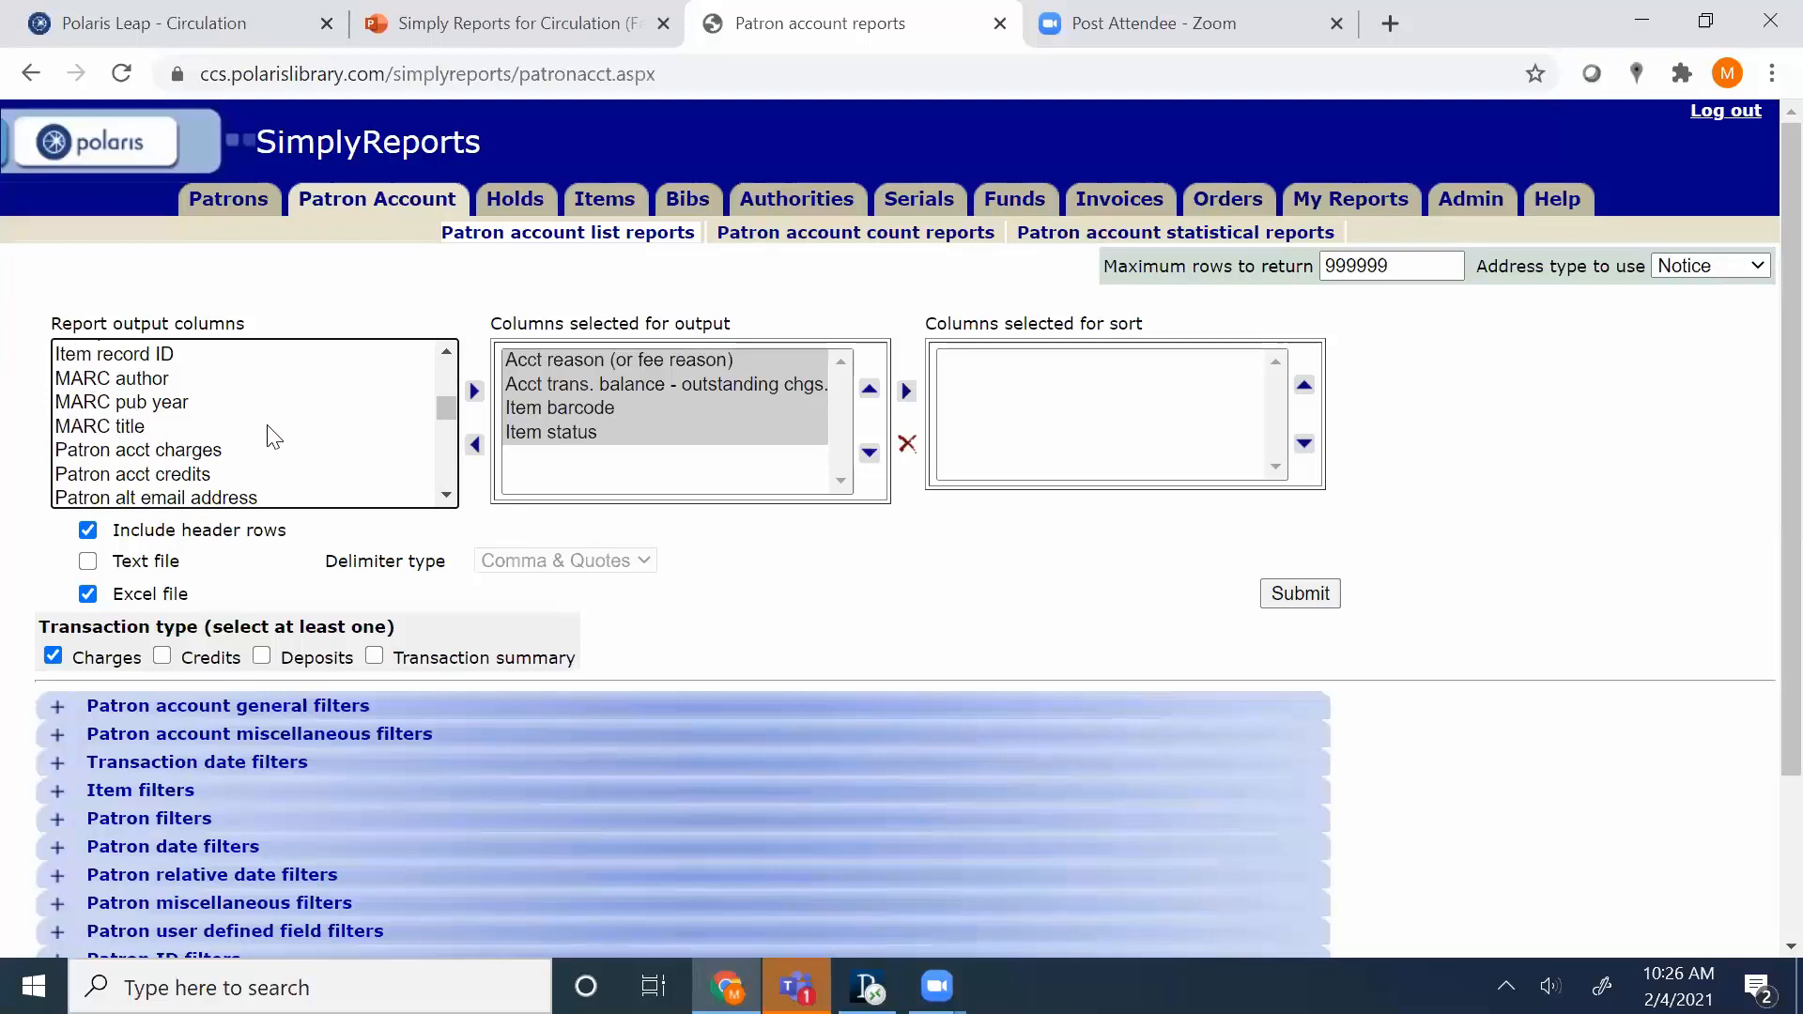
{"action": "left_click", "coordinate": [144, 428]}
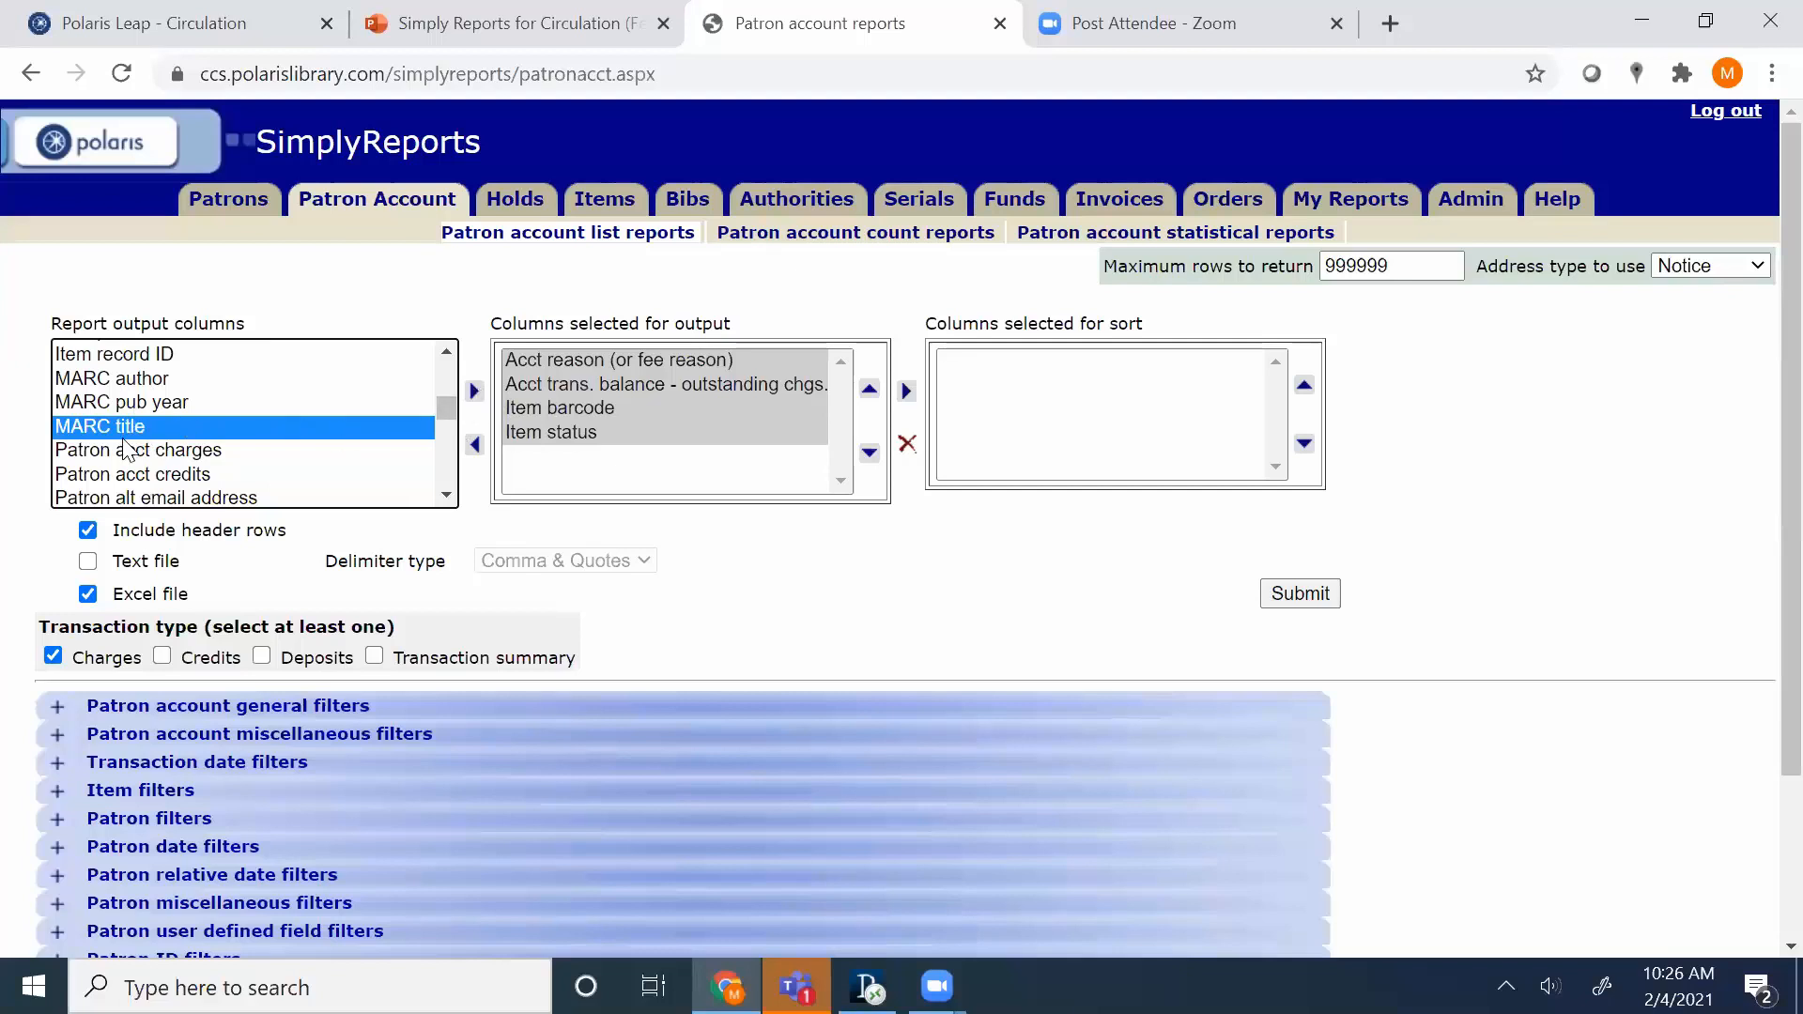
{"action": "left_click", "coordinate": [476, 392]}
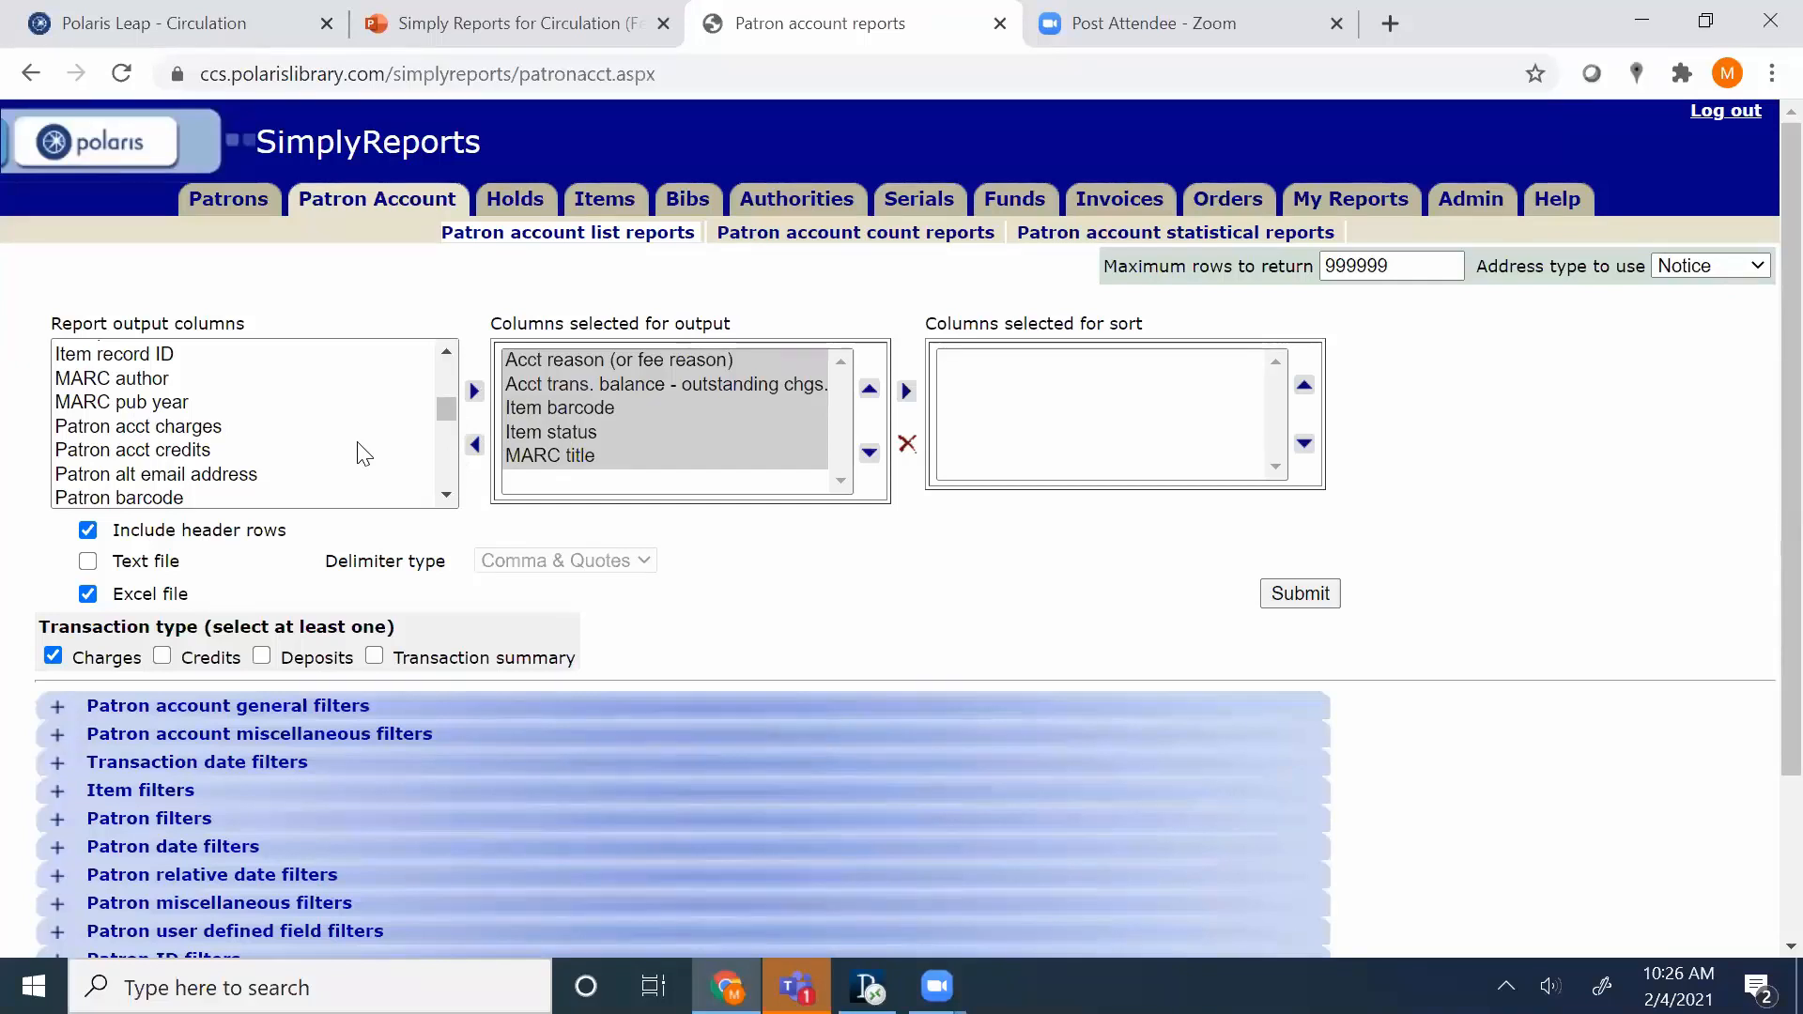
Compare the available Patron acct charges column with the selected Acct trans. balance - outstanding chgs. only column.
{"action": "left_click", "coordinate": [446, 498]}
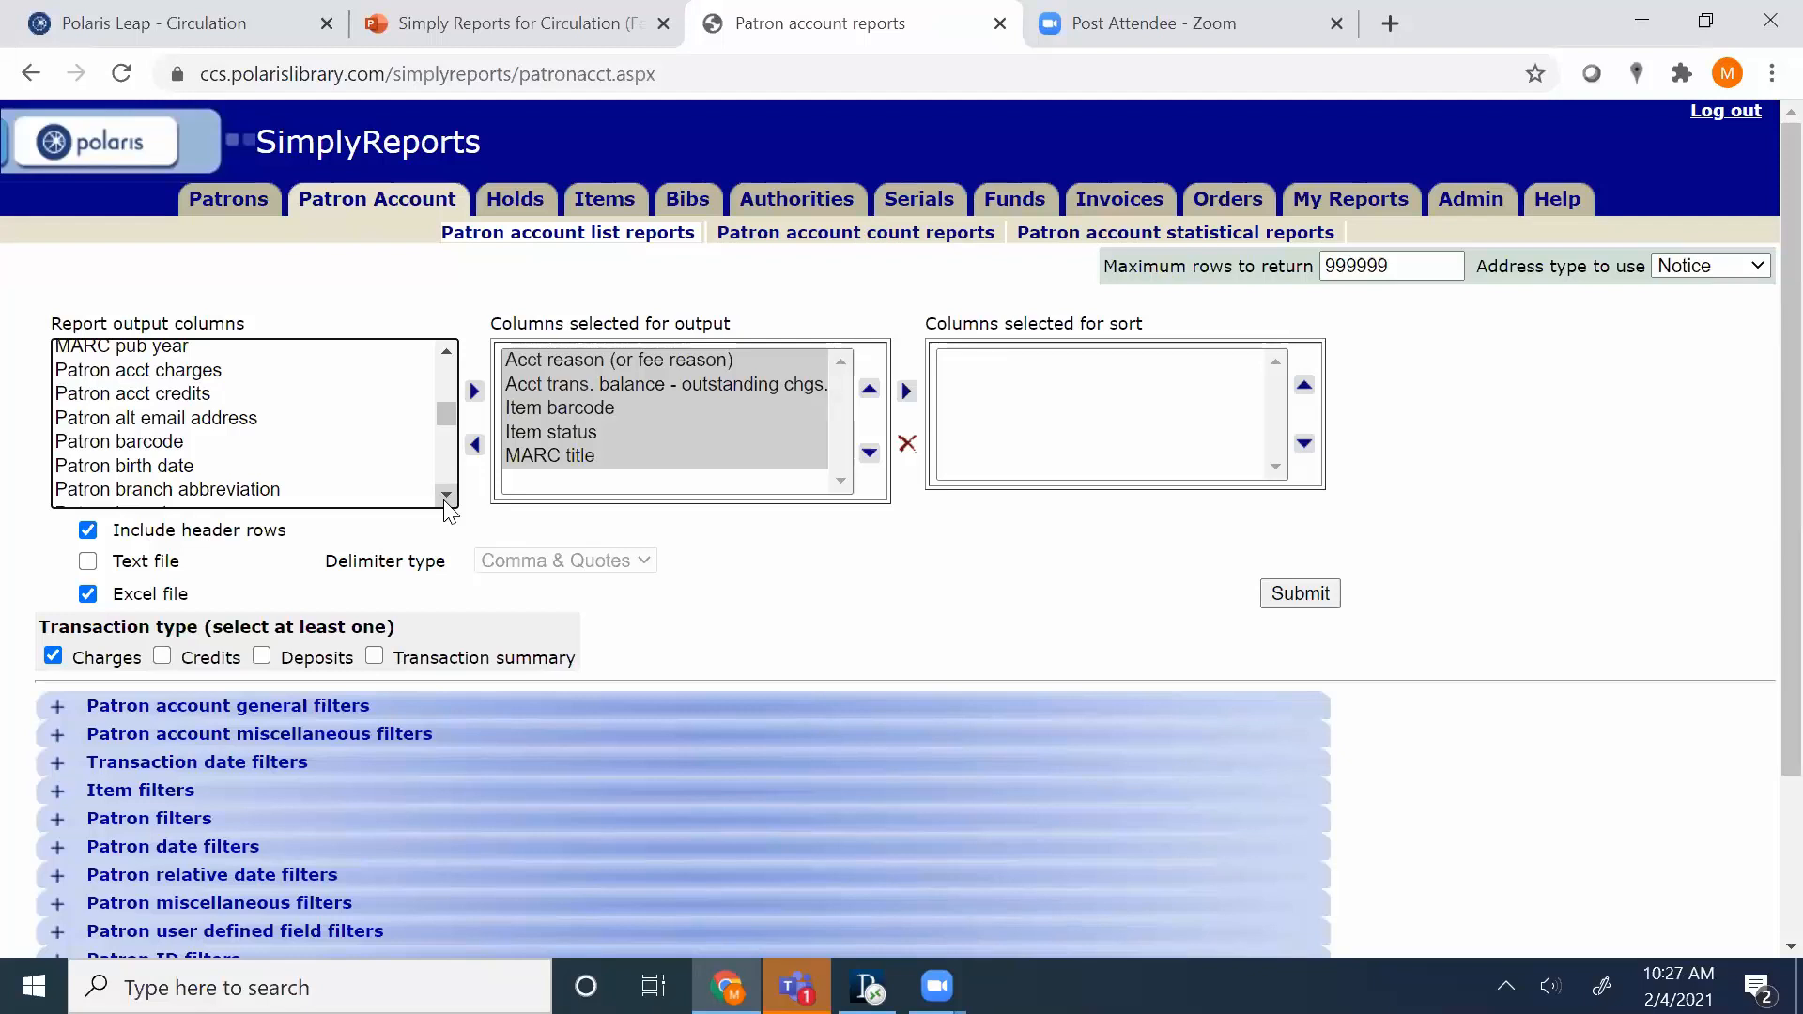
{"action": "left_click", "coordinate": [211, 374]}
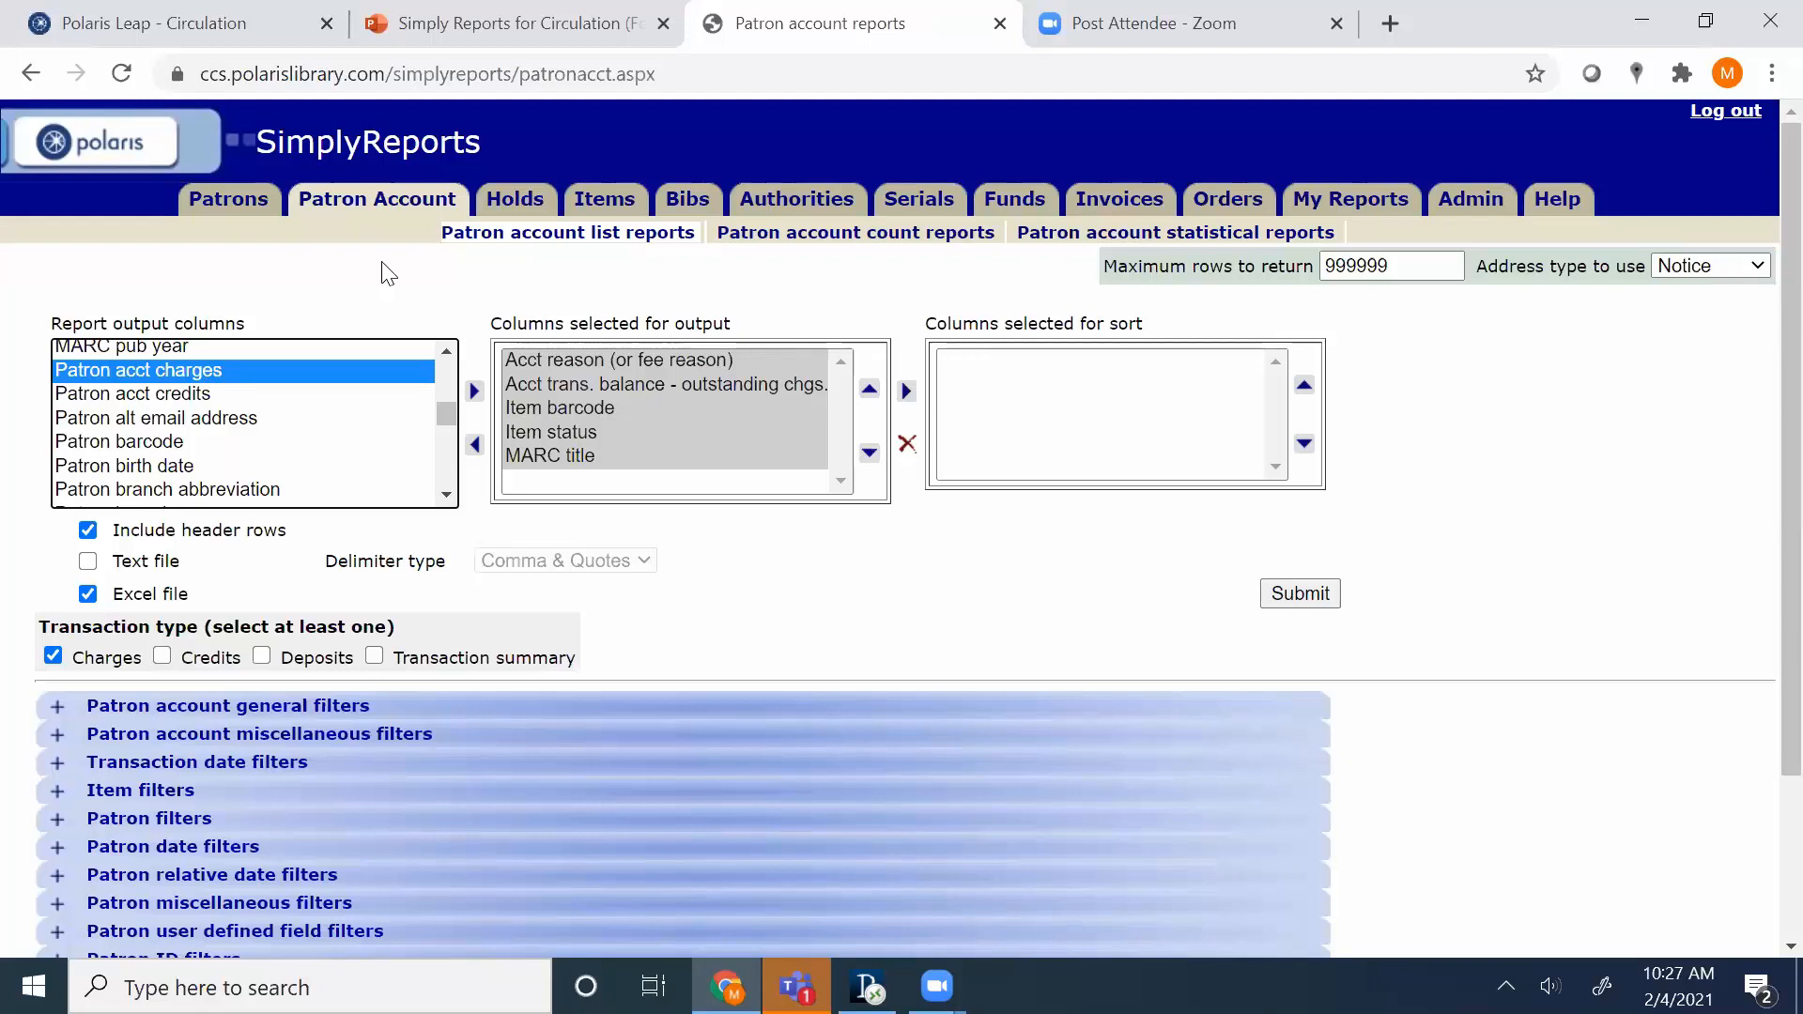
{"action": "left_click", "coordinate": [595, 387]}
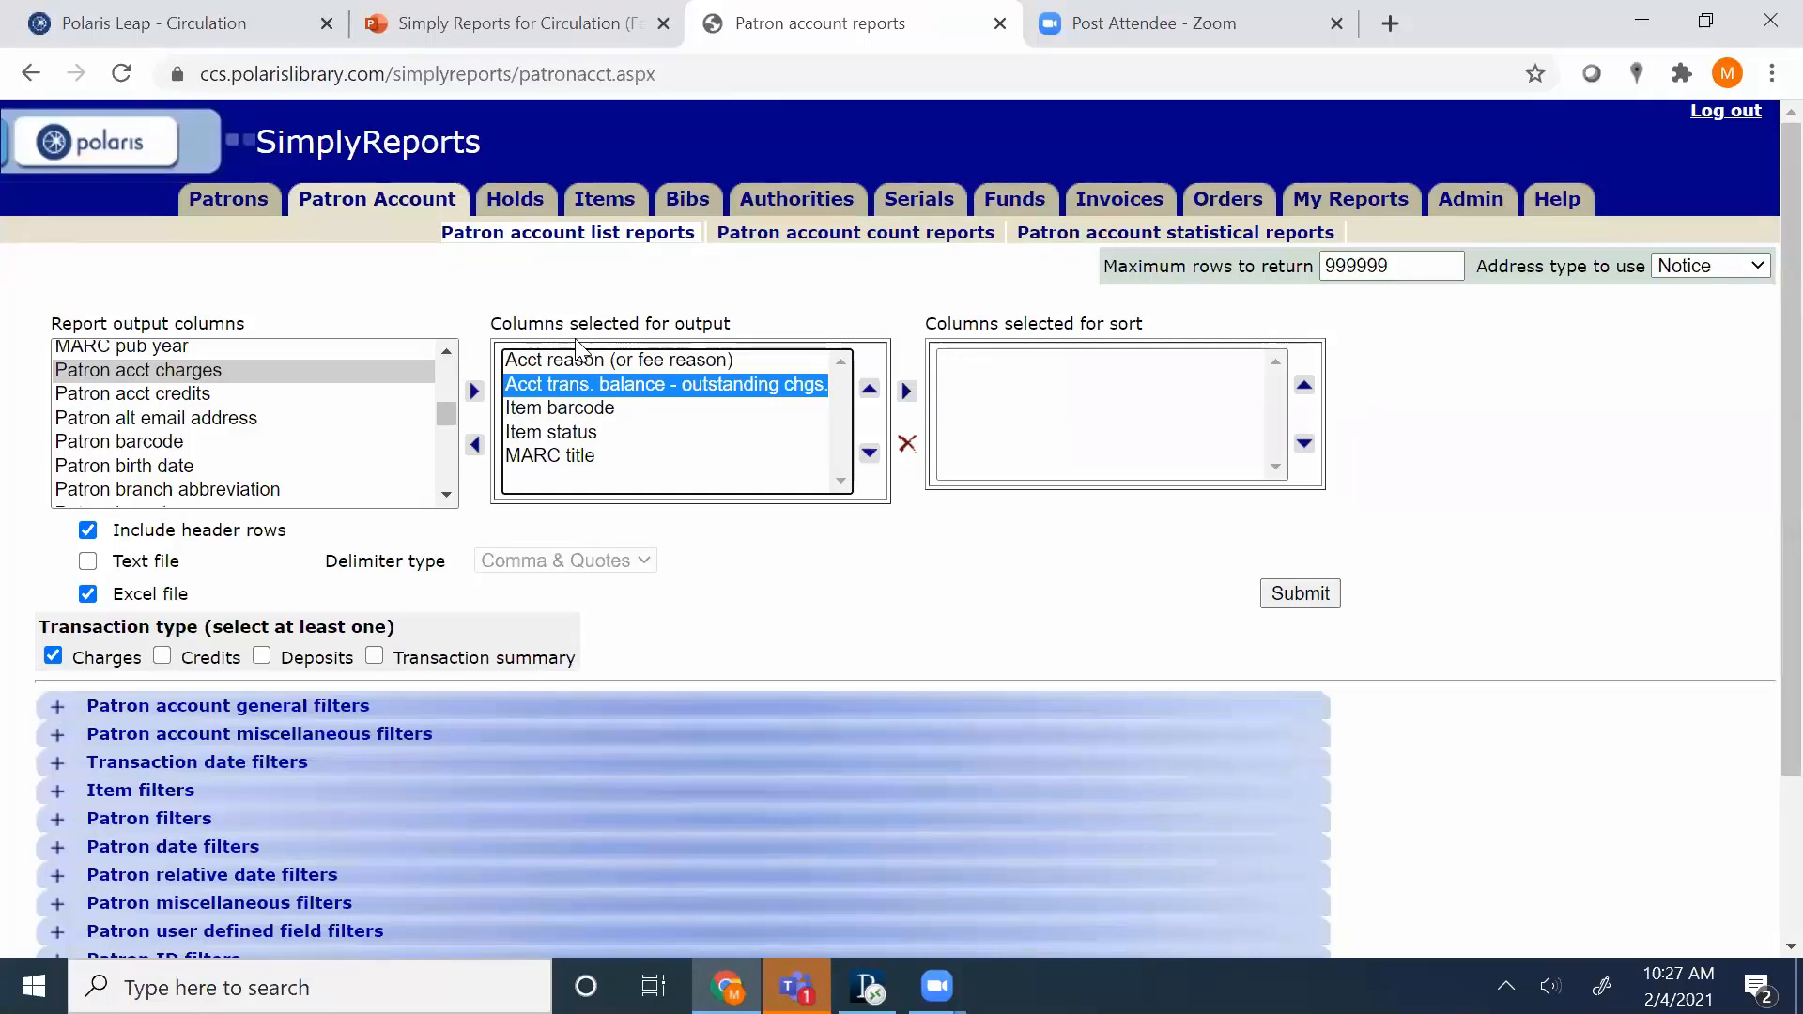
{"action": "left_click", "coordinate": [263, 375]}
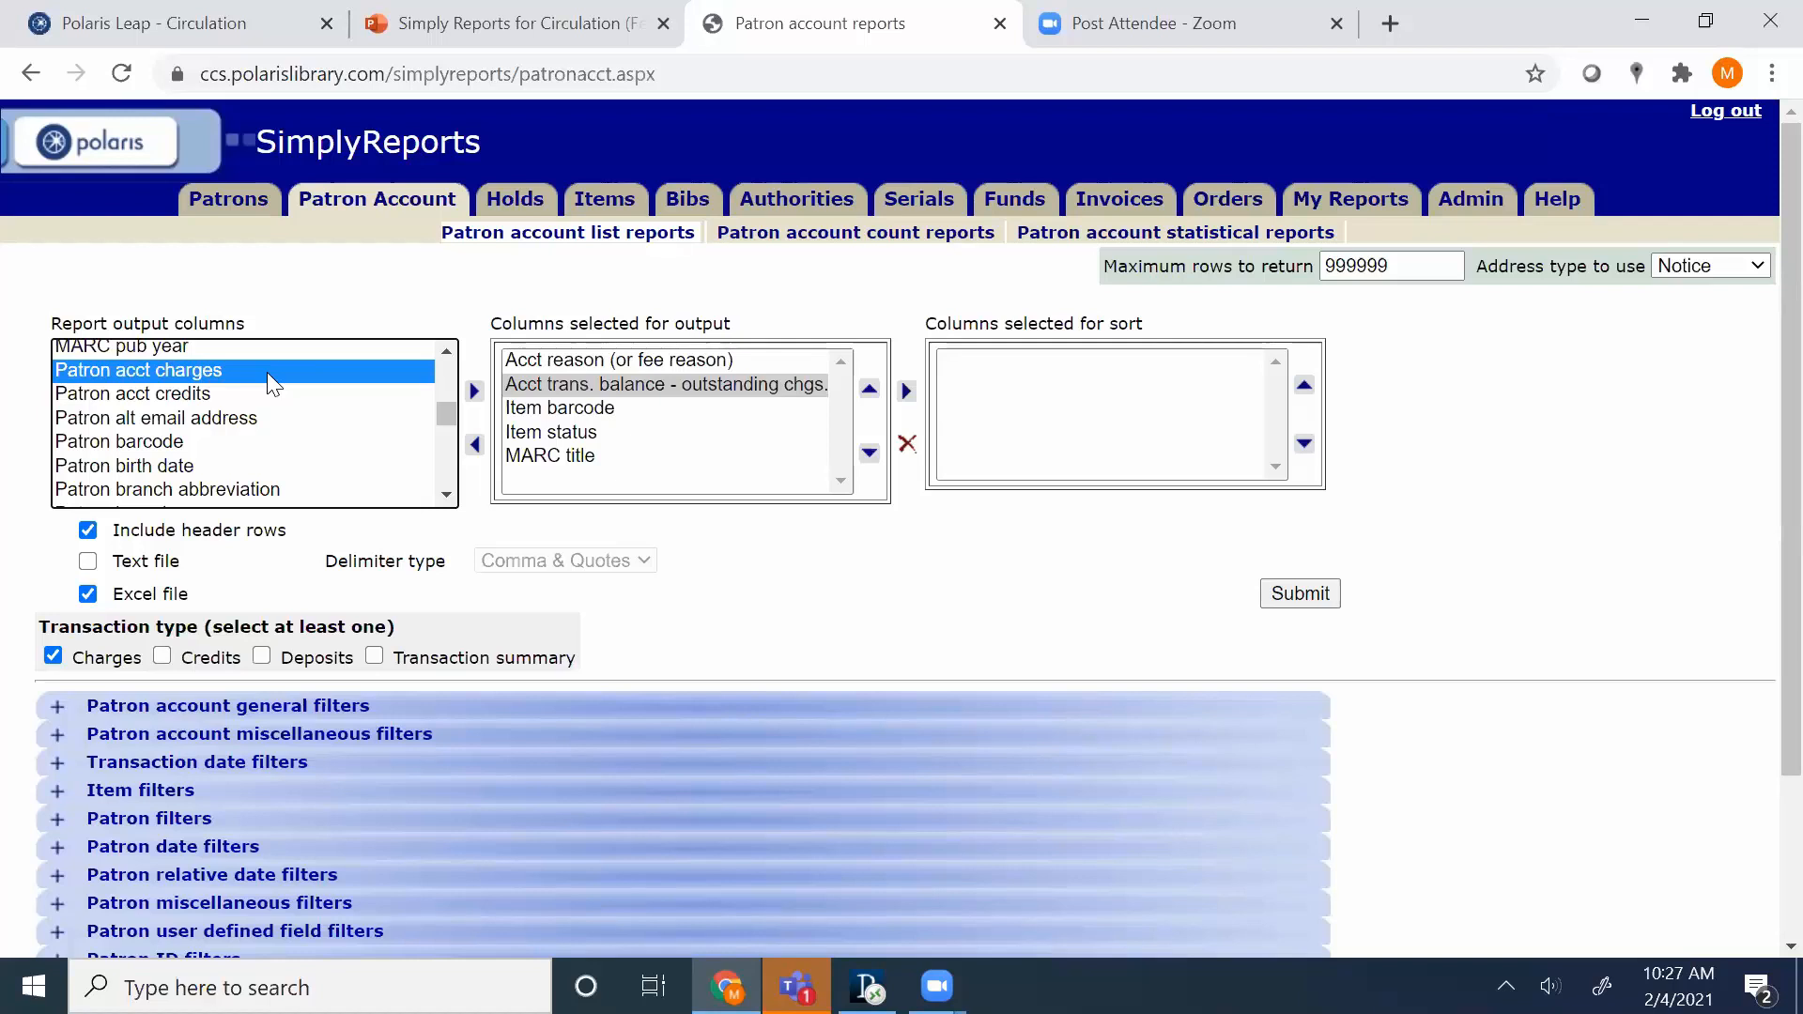
{"action": "left_click", "coordinate": [566, 385]}
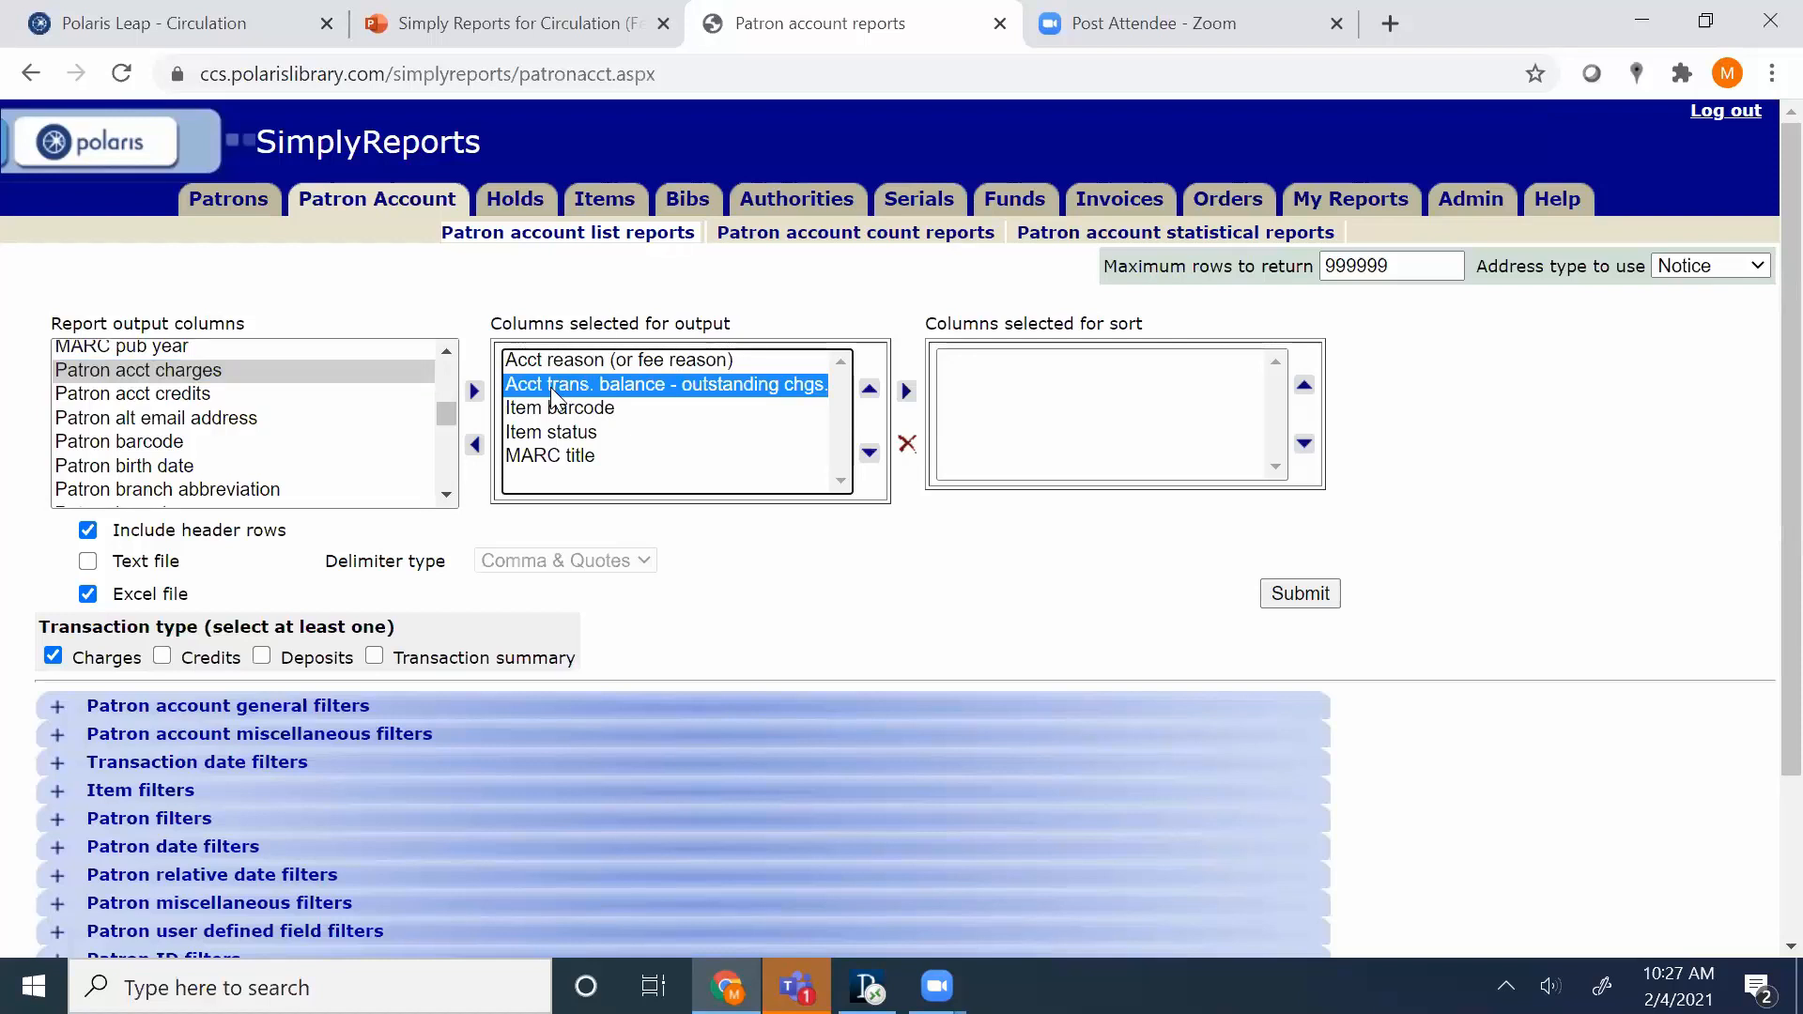
{"action": "left_click", "coordinate": [208, 374]}
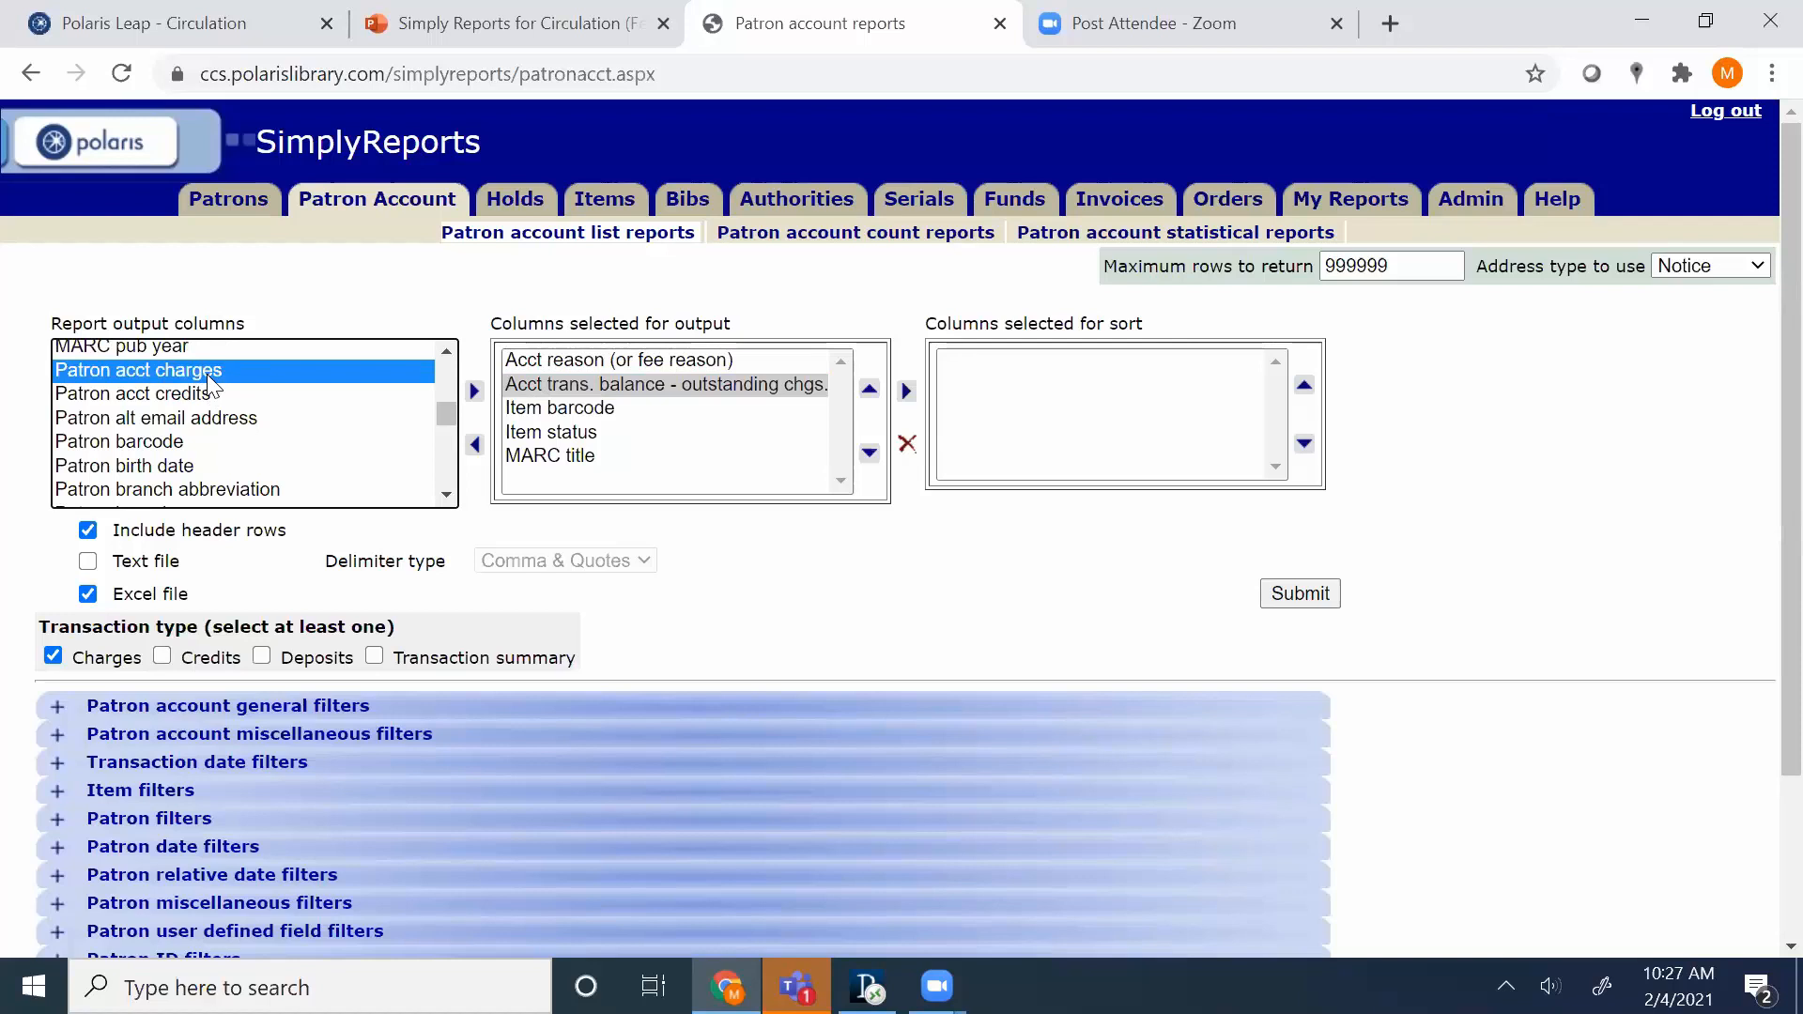
{"action": "left_click", "coordinate": [562, 387]}
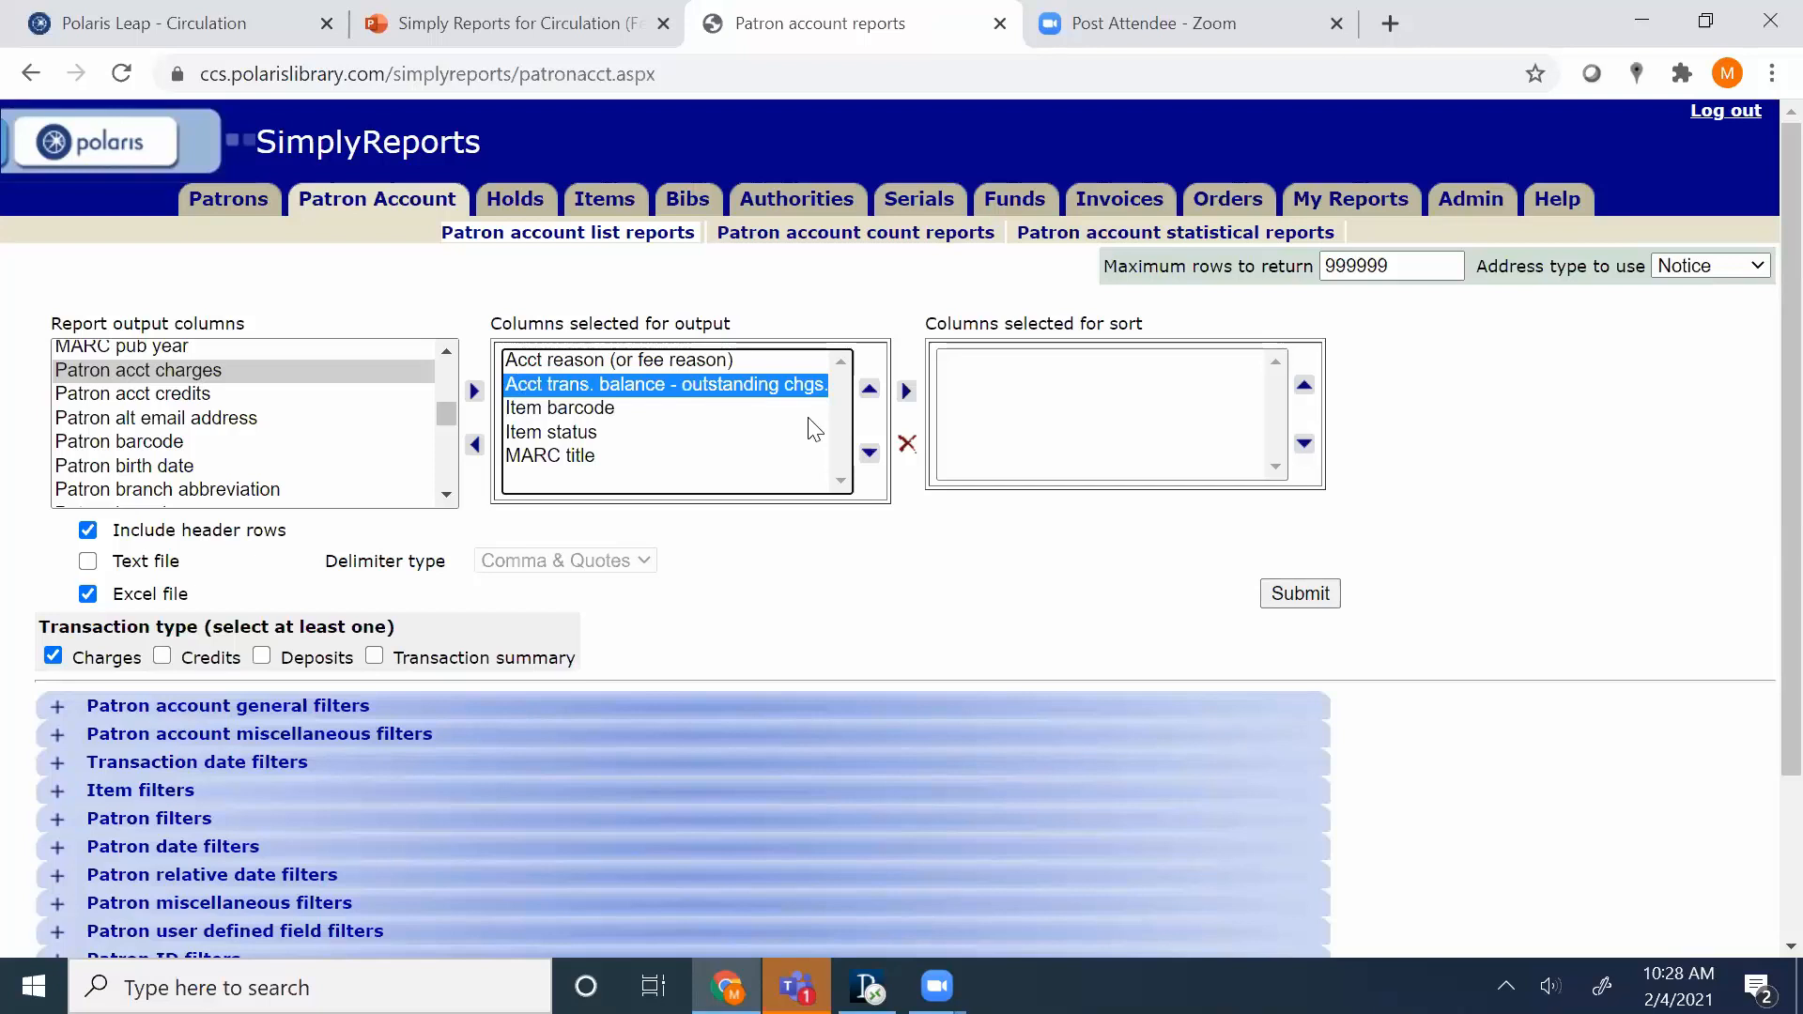
Add Patron ID to the list report's output columns.
{"action": "left_click", "coordinate": [88, 373]}
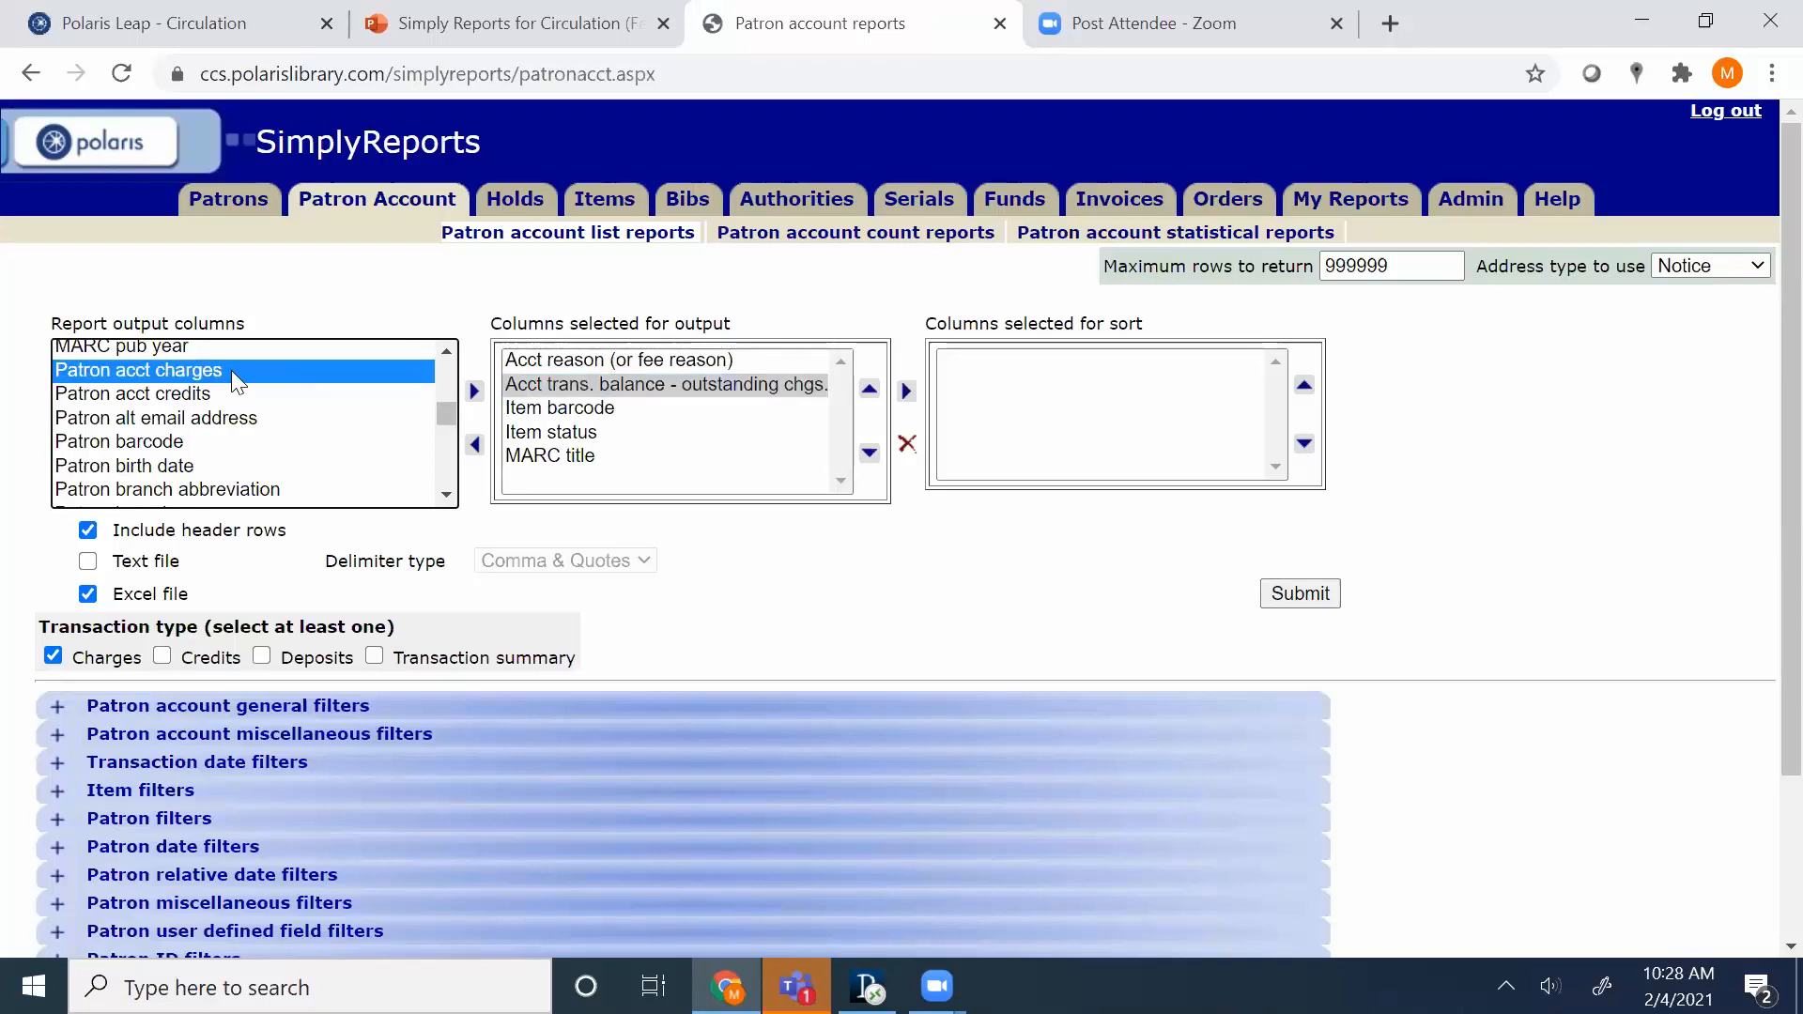
{"action": "left_click", "coordinate": [599, 383]}
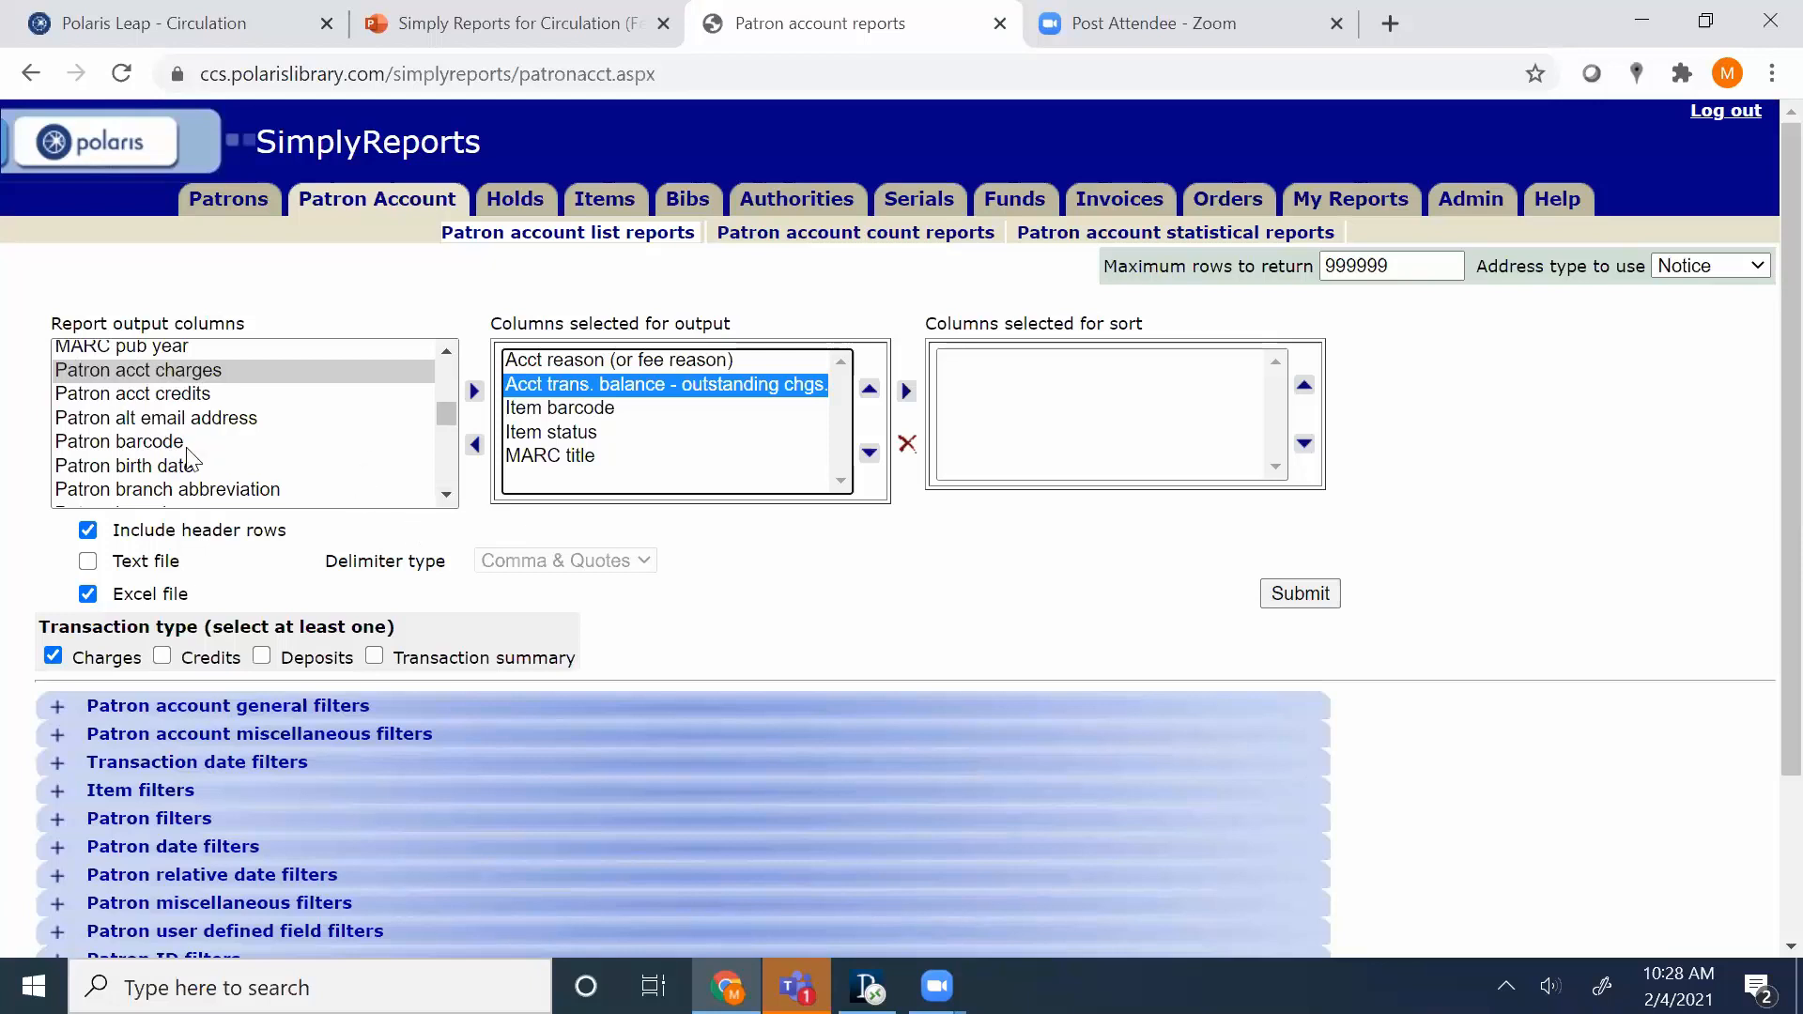
{"action": "left_click", "coordinate": [447, 496]}
{"action": "left_click", "coordinate": [447, 494]}
{"action": "left_click", "coordinate": [447, 495]}
{"action": "left_click", "coordinate": [447, 495]}
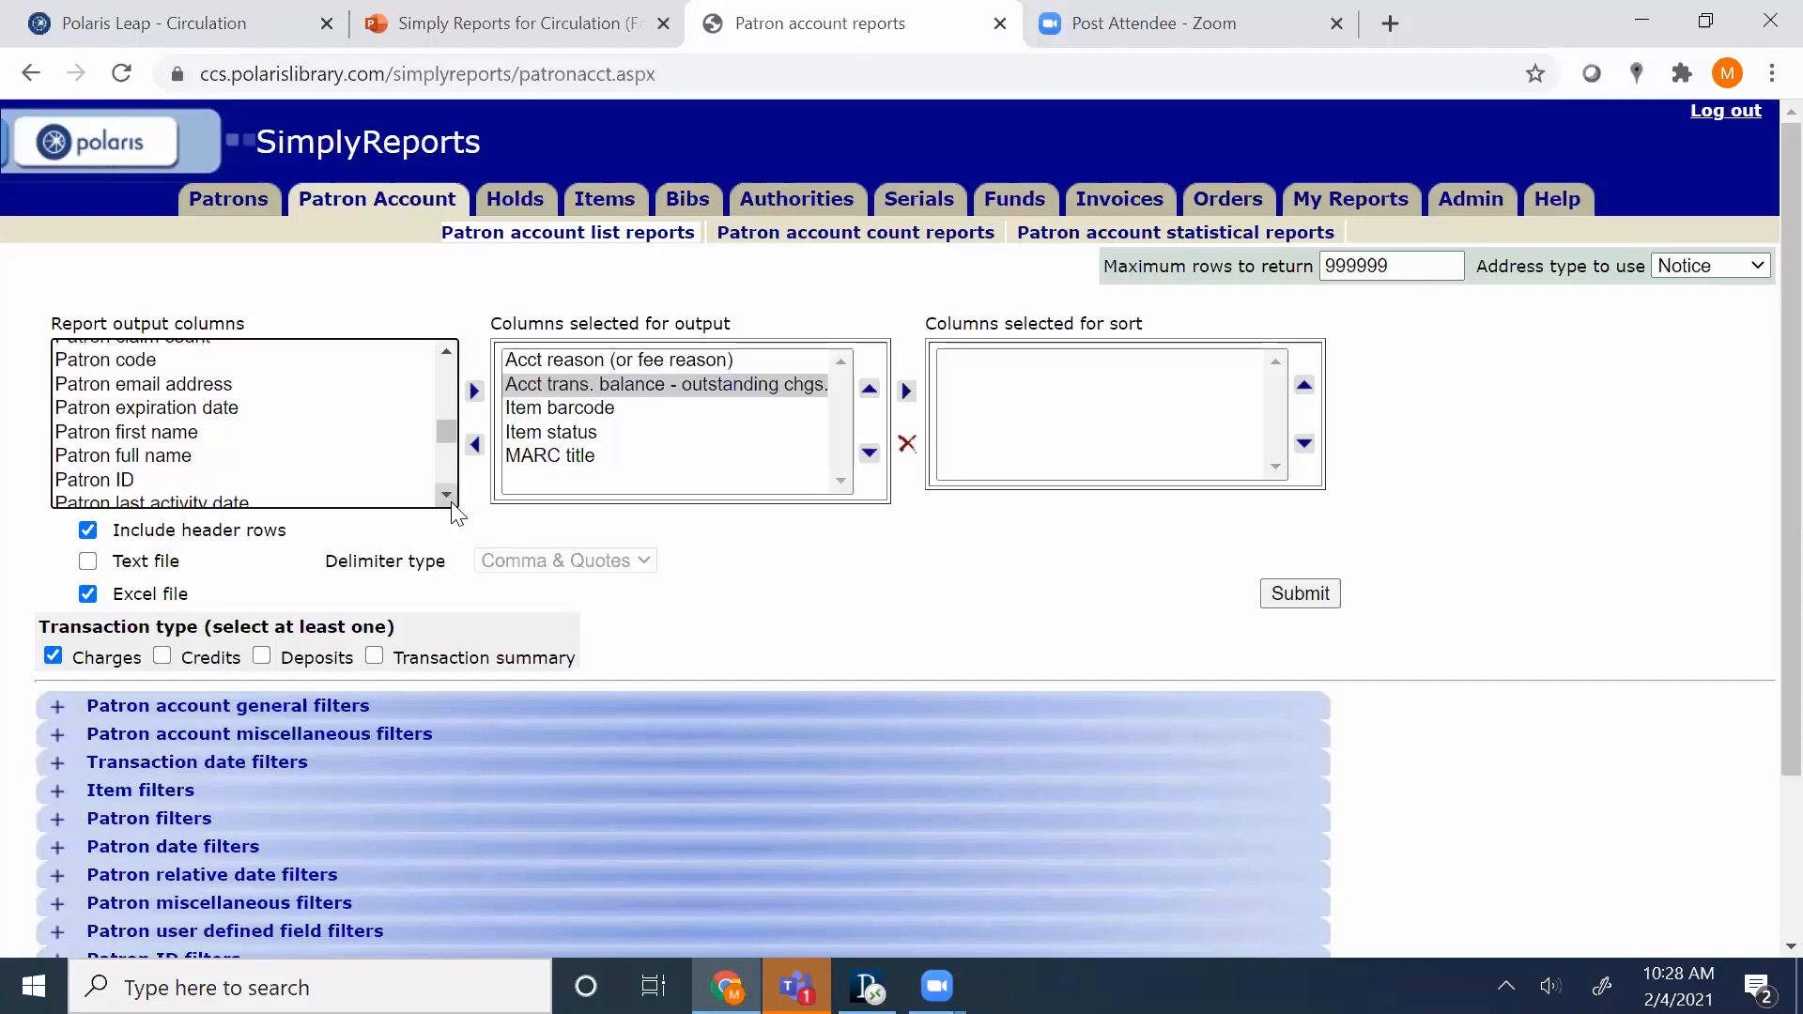
{"action": "left_click", "coordinate": [447, 495]}
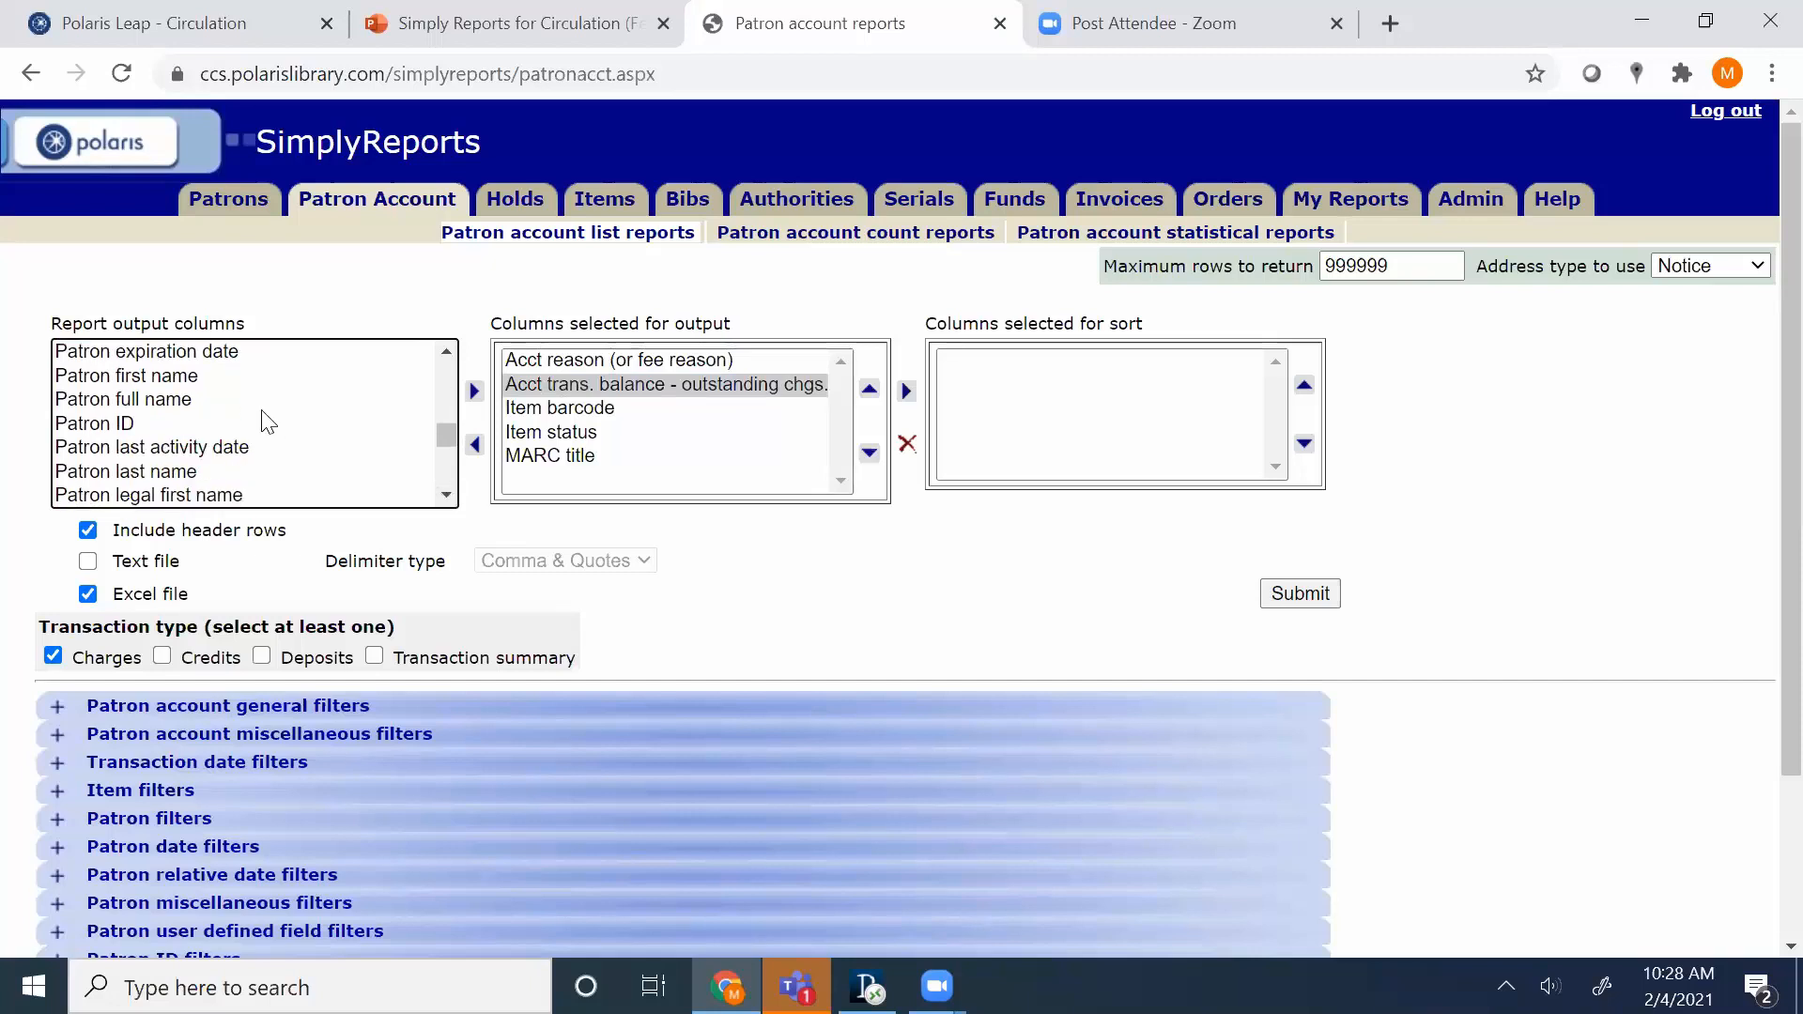
{"action": "left_click", "coordinate": [135, 423]}
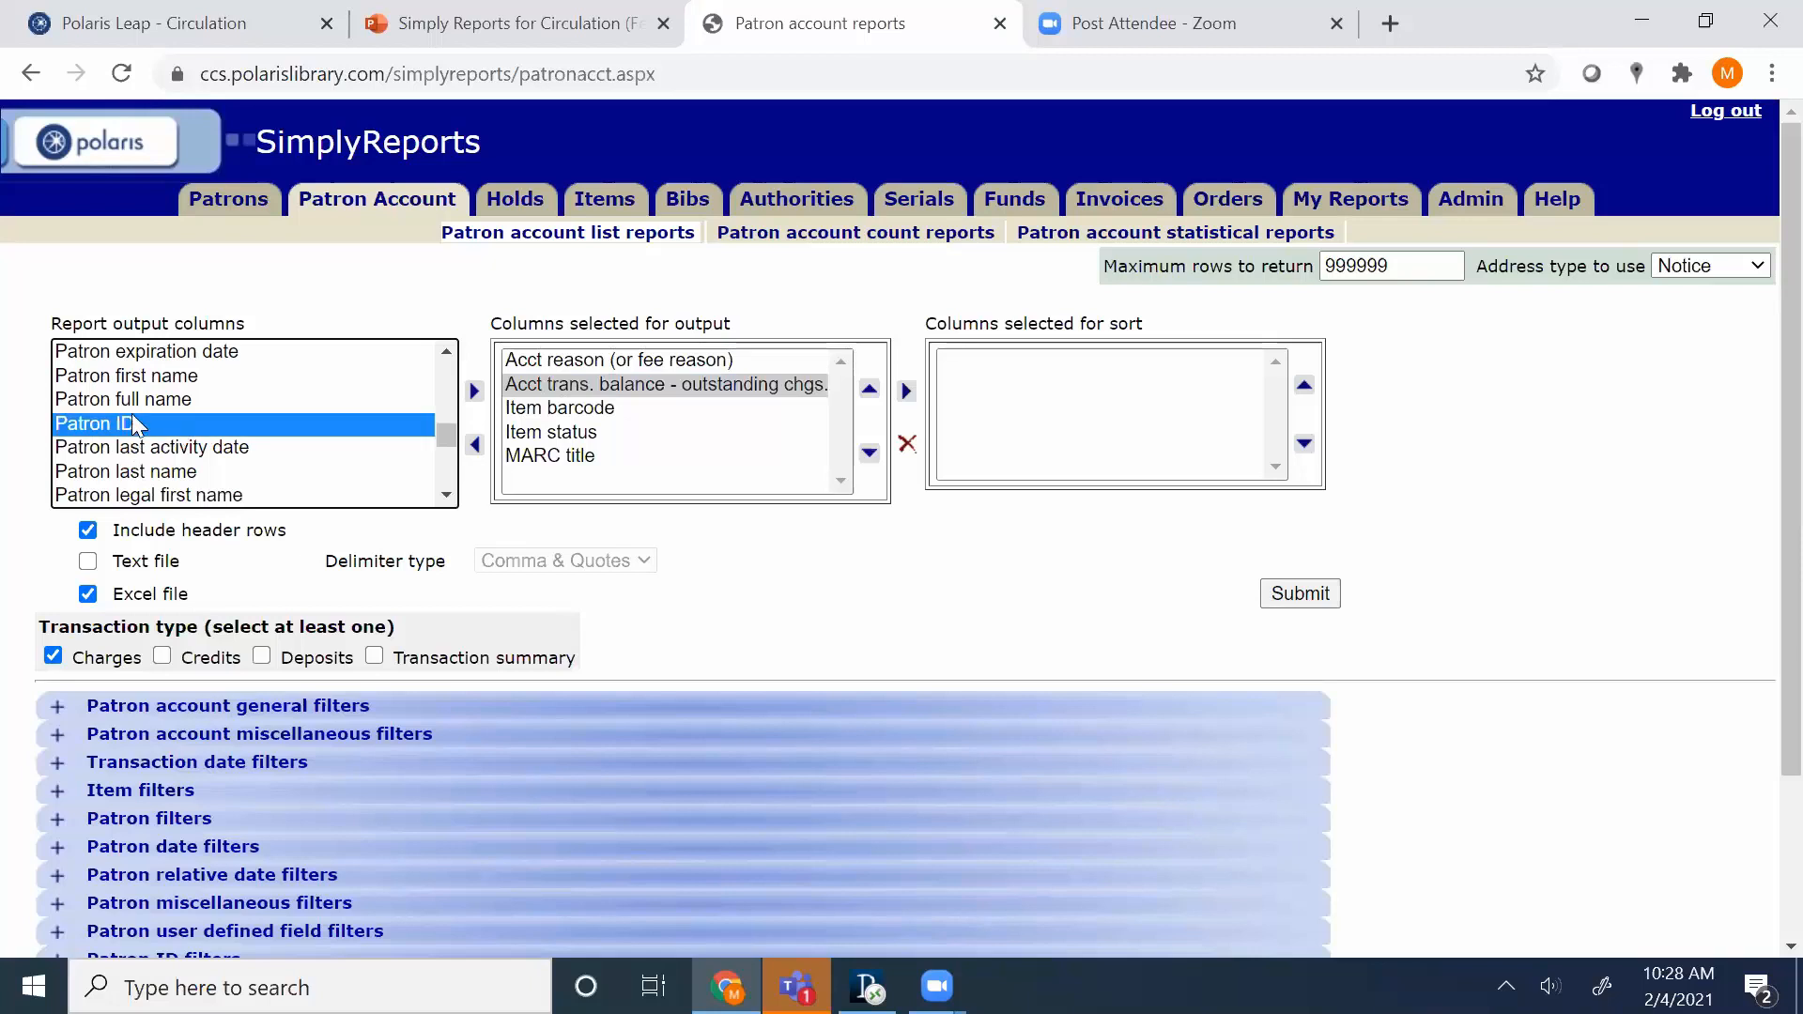
{"action": "left_click", "coordinate": [474, 391]}
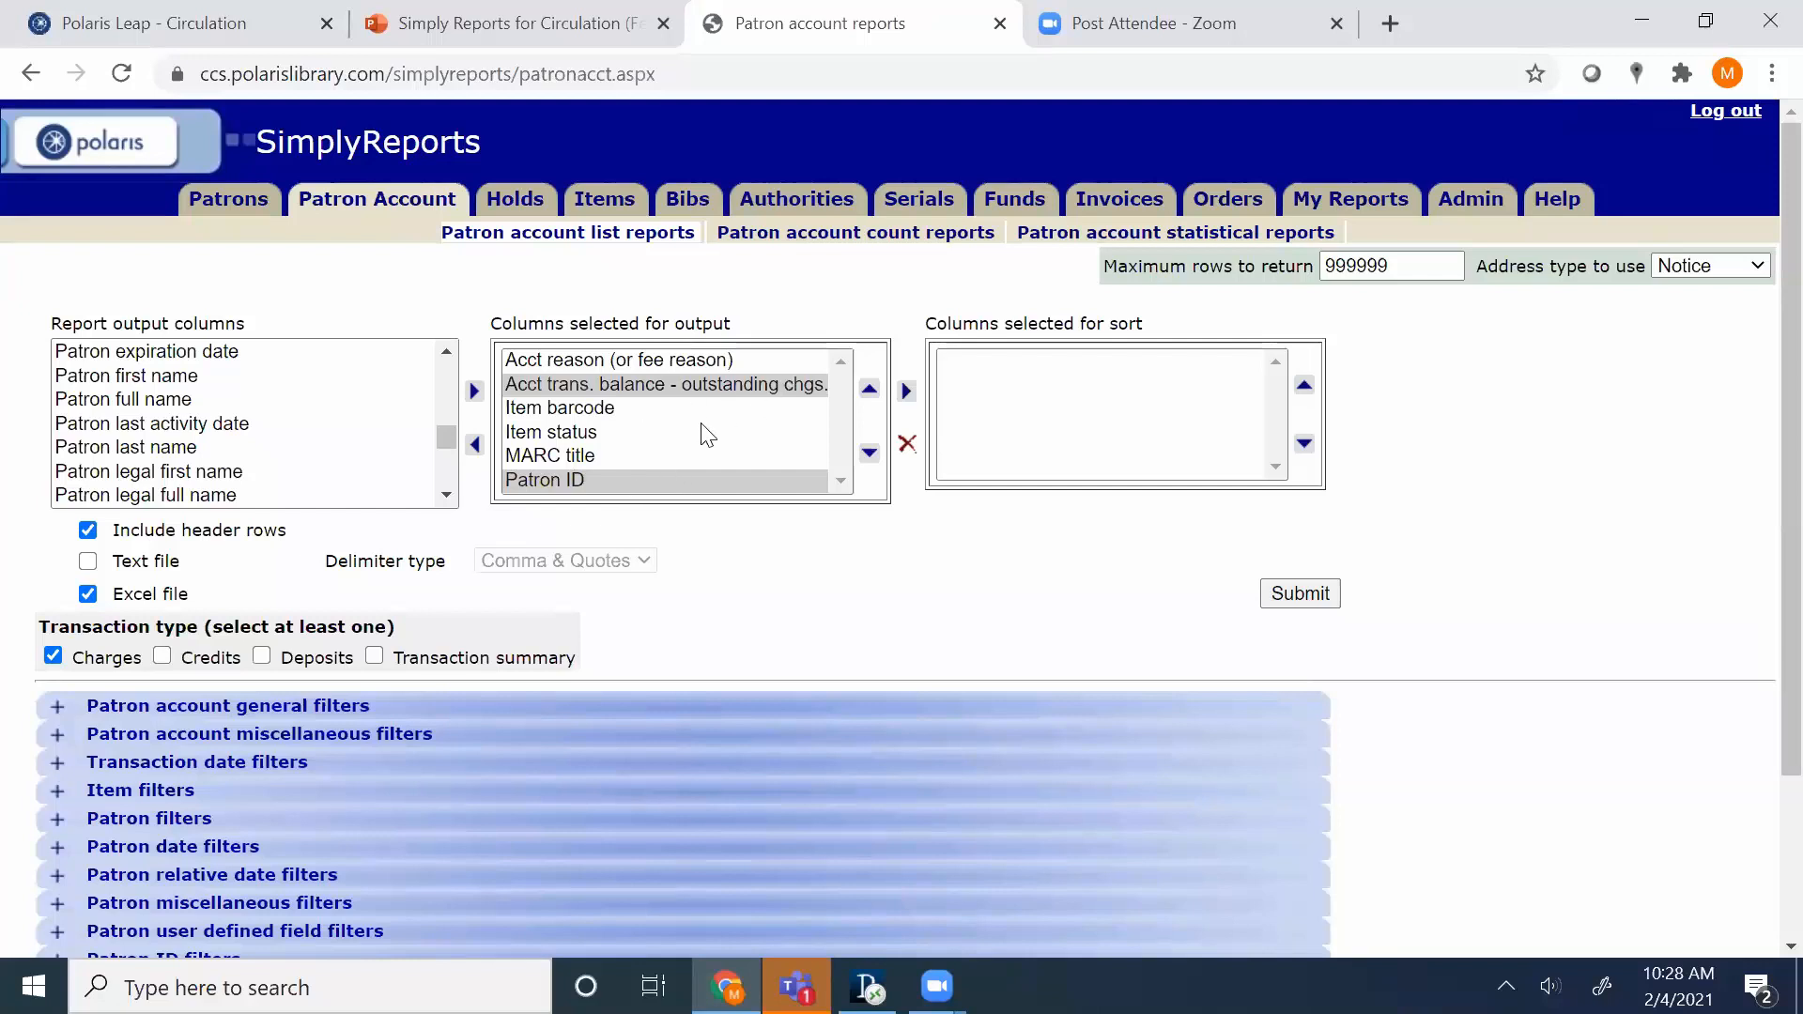
Move Patron ID to the top of the selected output columns.
{"action": "left_click", "coordinate": [869, 389]}
{"action": "left_click", "coordinate": [694, 458]}
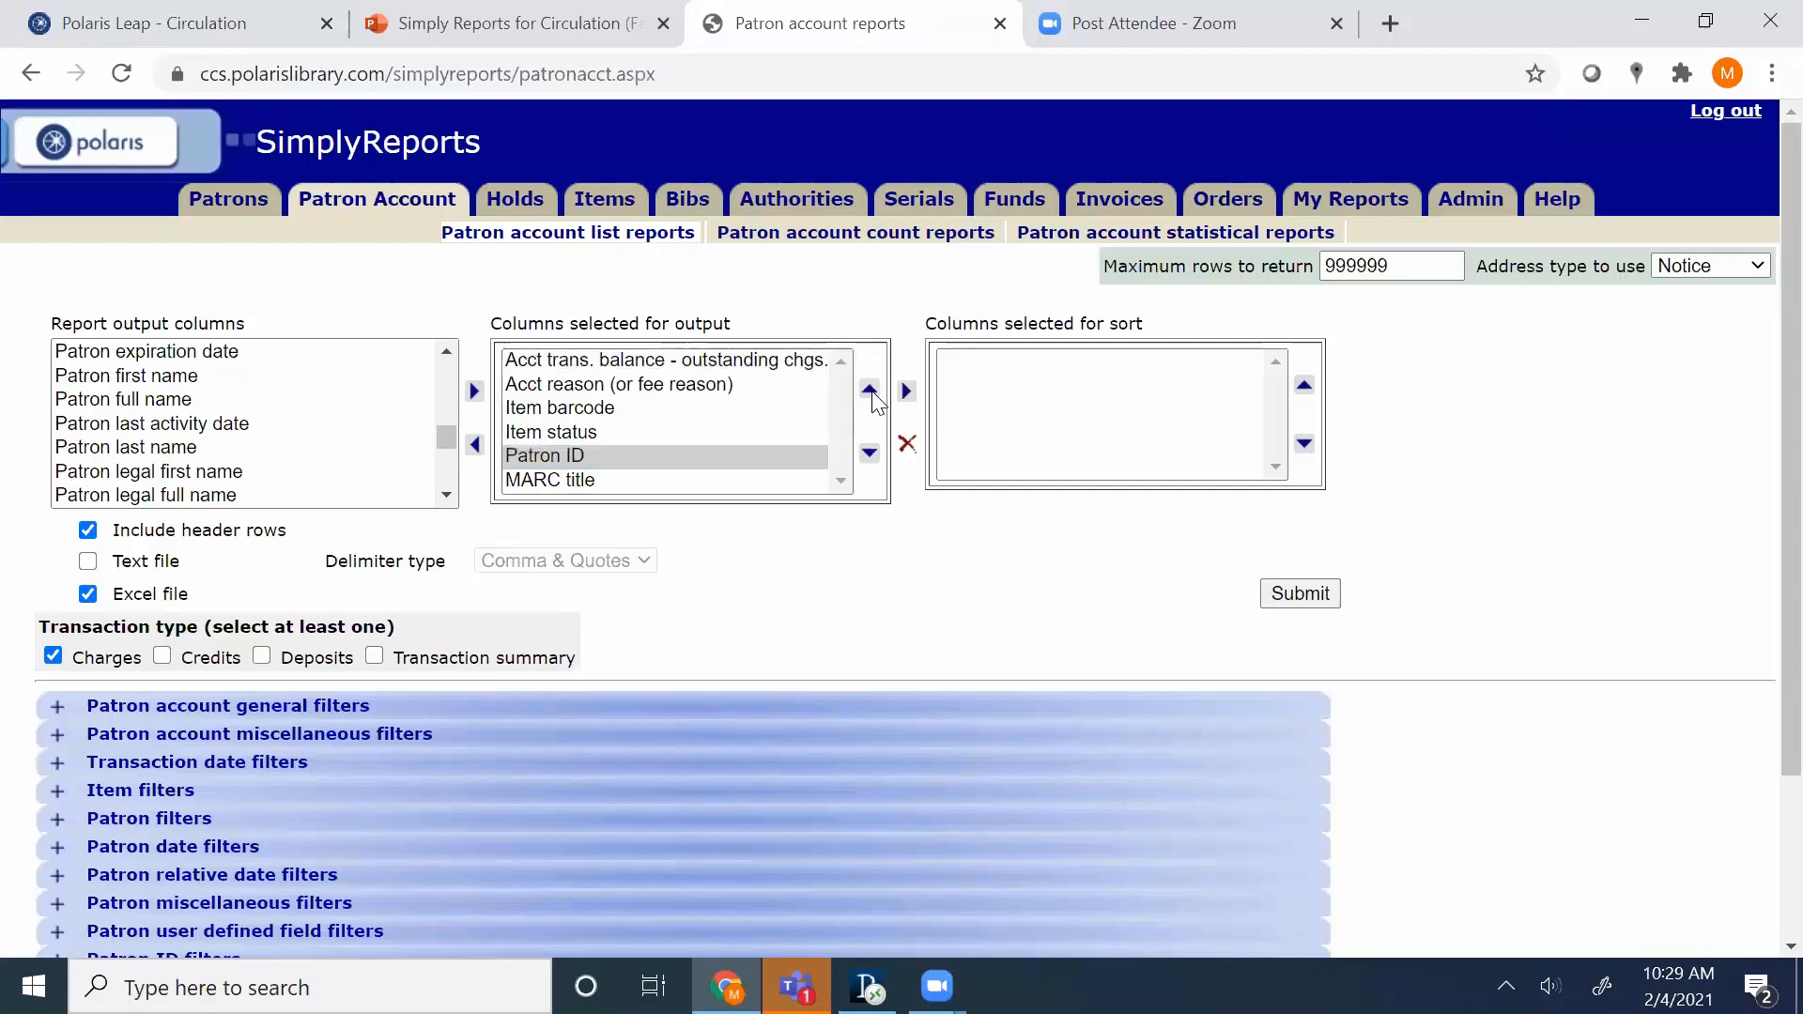
{"action": "left_click", "coordinate": [869, 389]}
{"action": "left_click", "coordinate": [870, 389]}
{"action": "left_click", "coordinate": [869, 389]}
{"action": "left_click", "coordinate": [870, 389]}
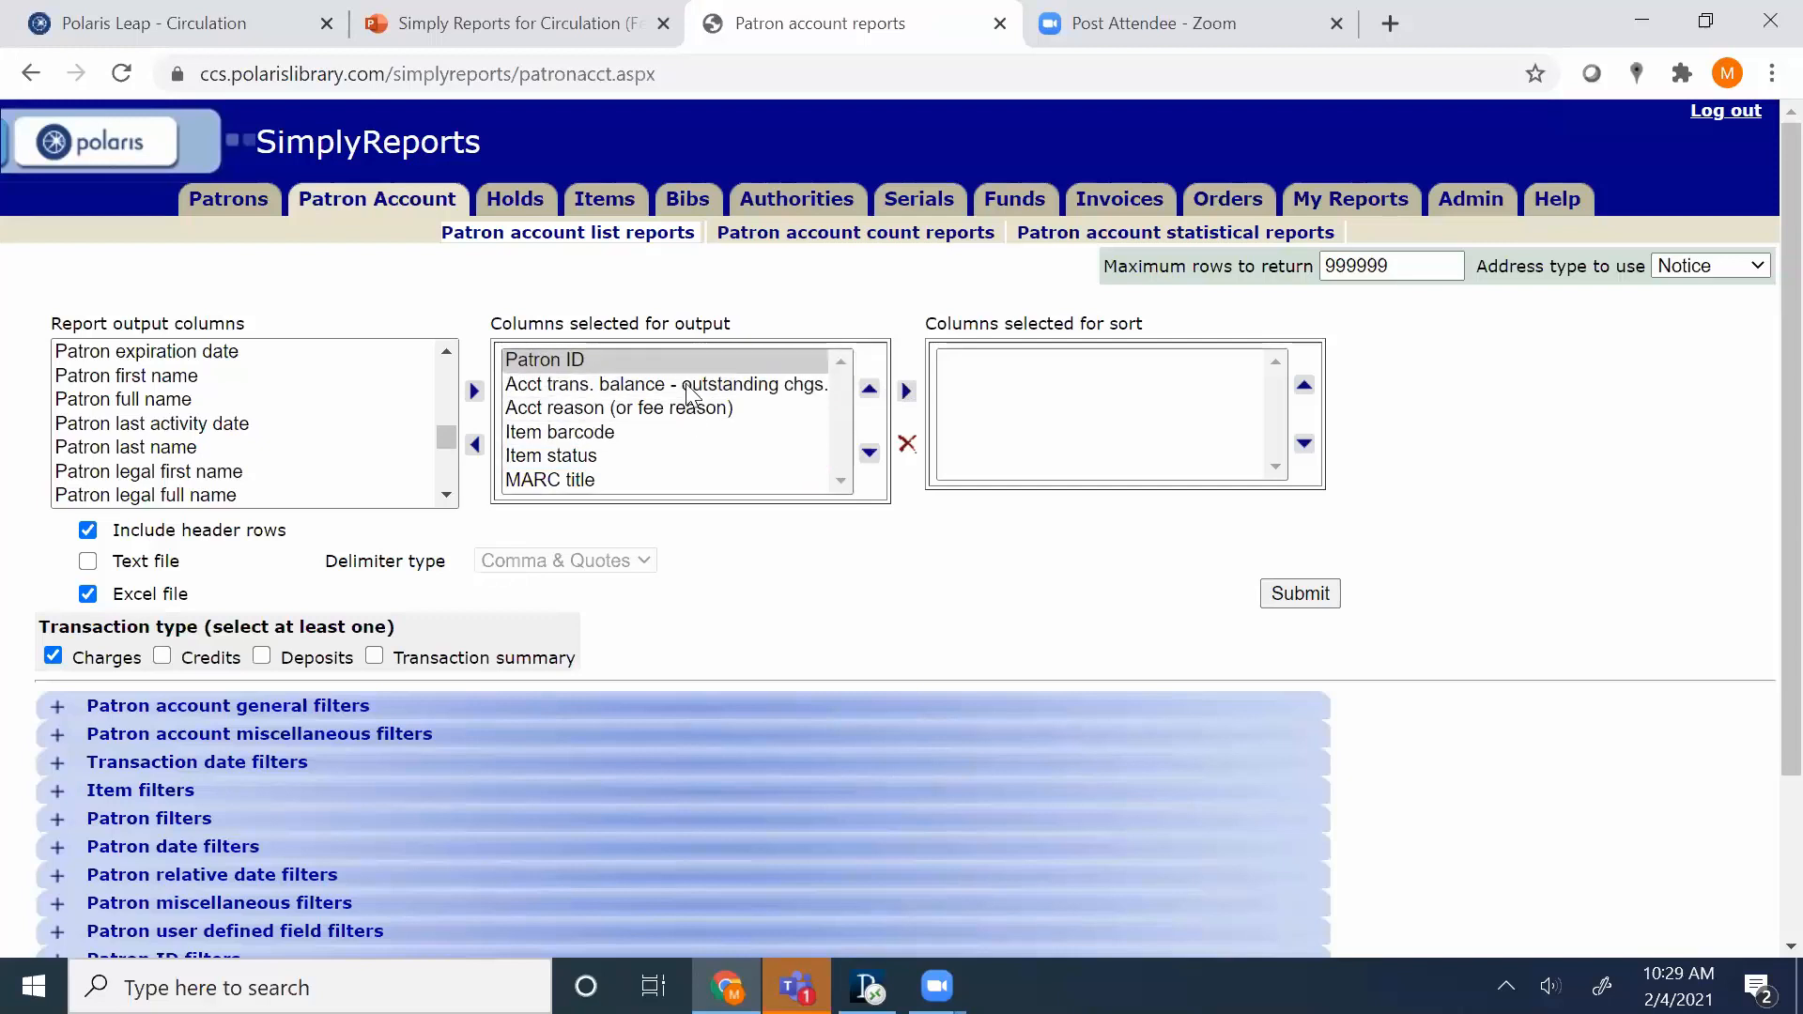
Order the output columns below Patron ID as Item barcode, MARC title, Acct reason, Acct trans. balance and Item status.
{"action": "left_click", "coordinate": [664, 431]}
{"action": "left_click", "coordinate": [870, 389]}
{"action": "left_click", "coordinate": [870, 389]}
{"action": "left_click", "coordinate": [607, 479]}
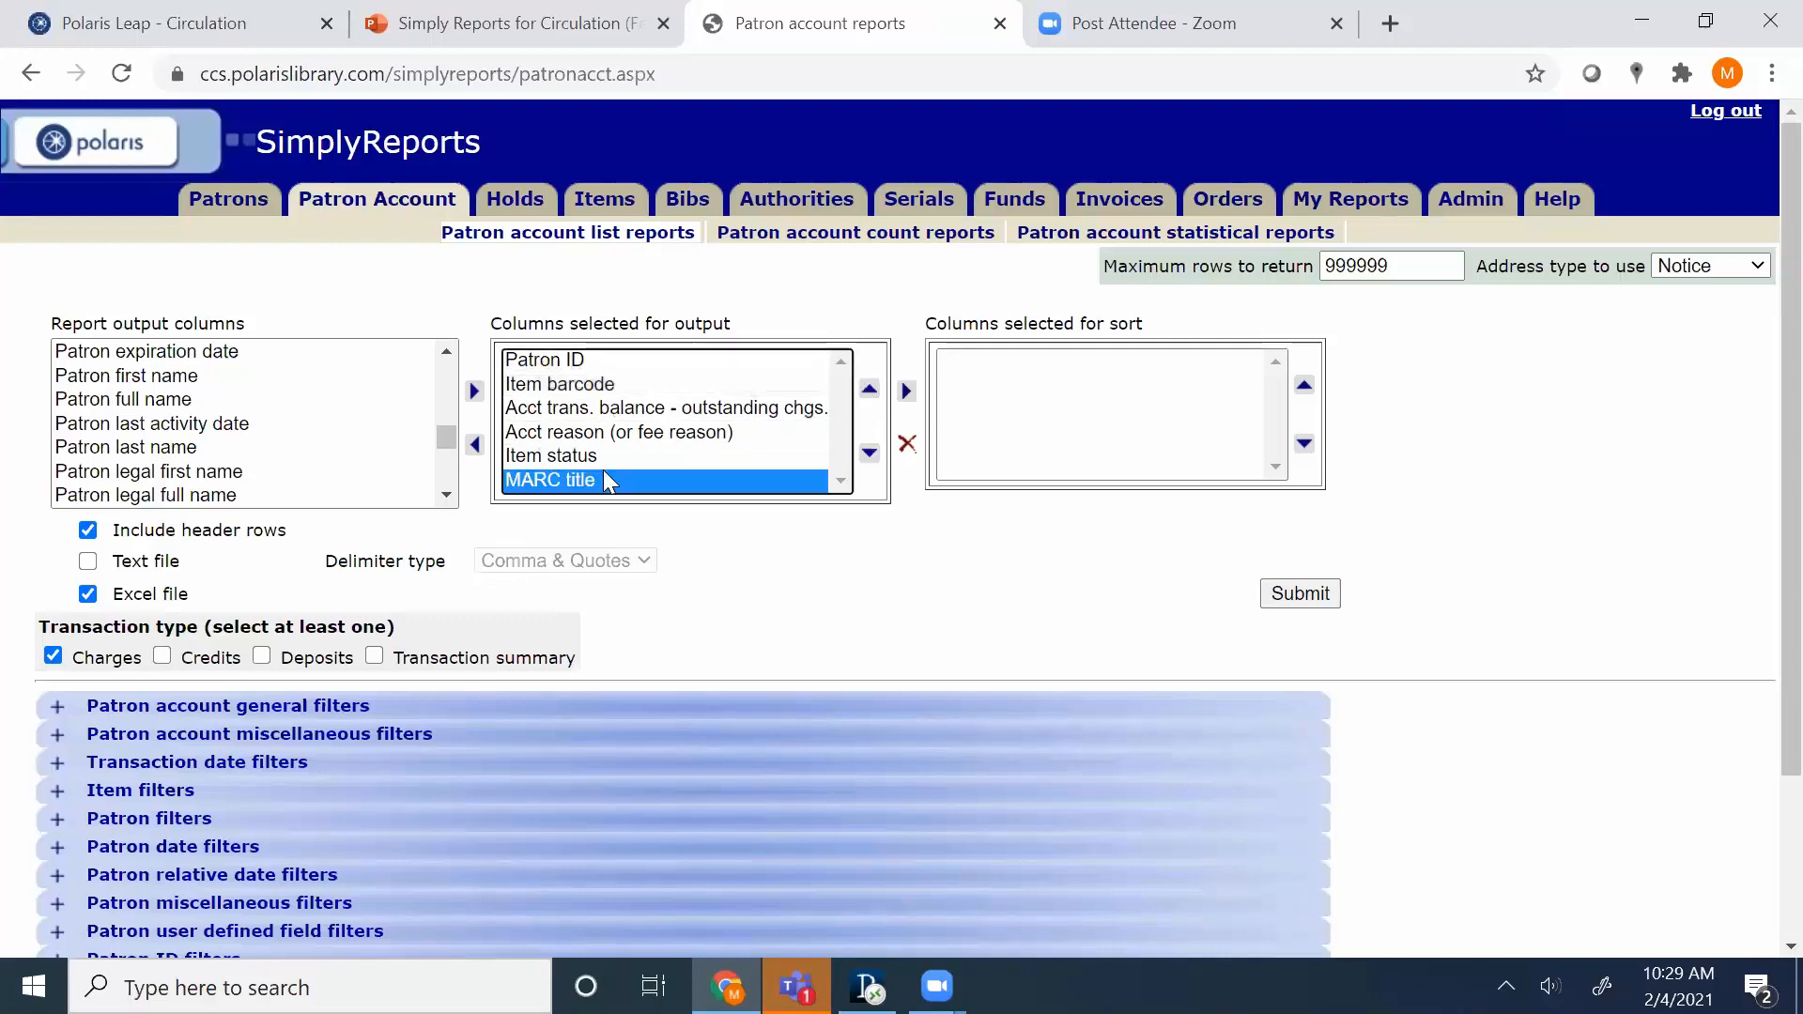
{"action": "left_click", "coordinate": [870, 389]}
{"action": "left_click", "coordinate": [869, 389]}
{"action": "left_click", "coordinate": [870, 389]}
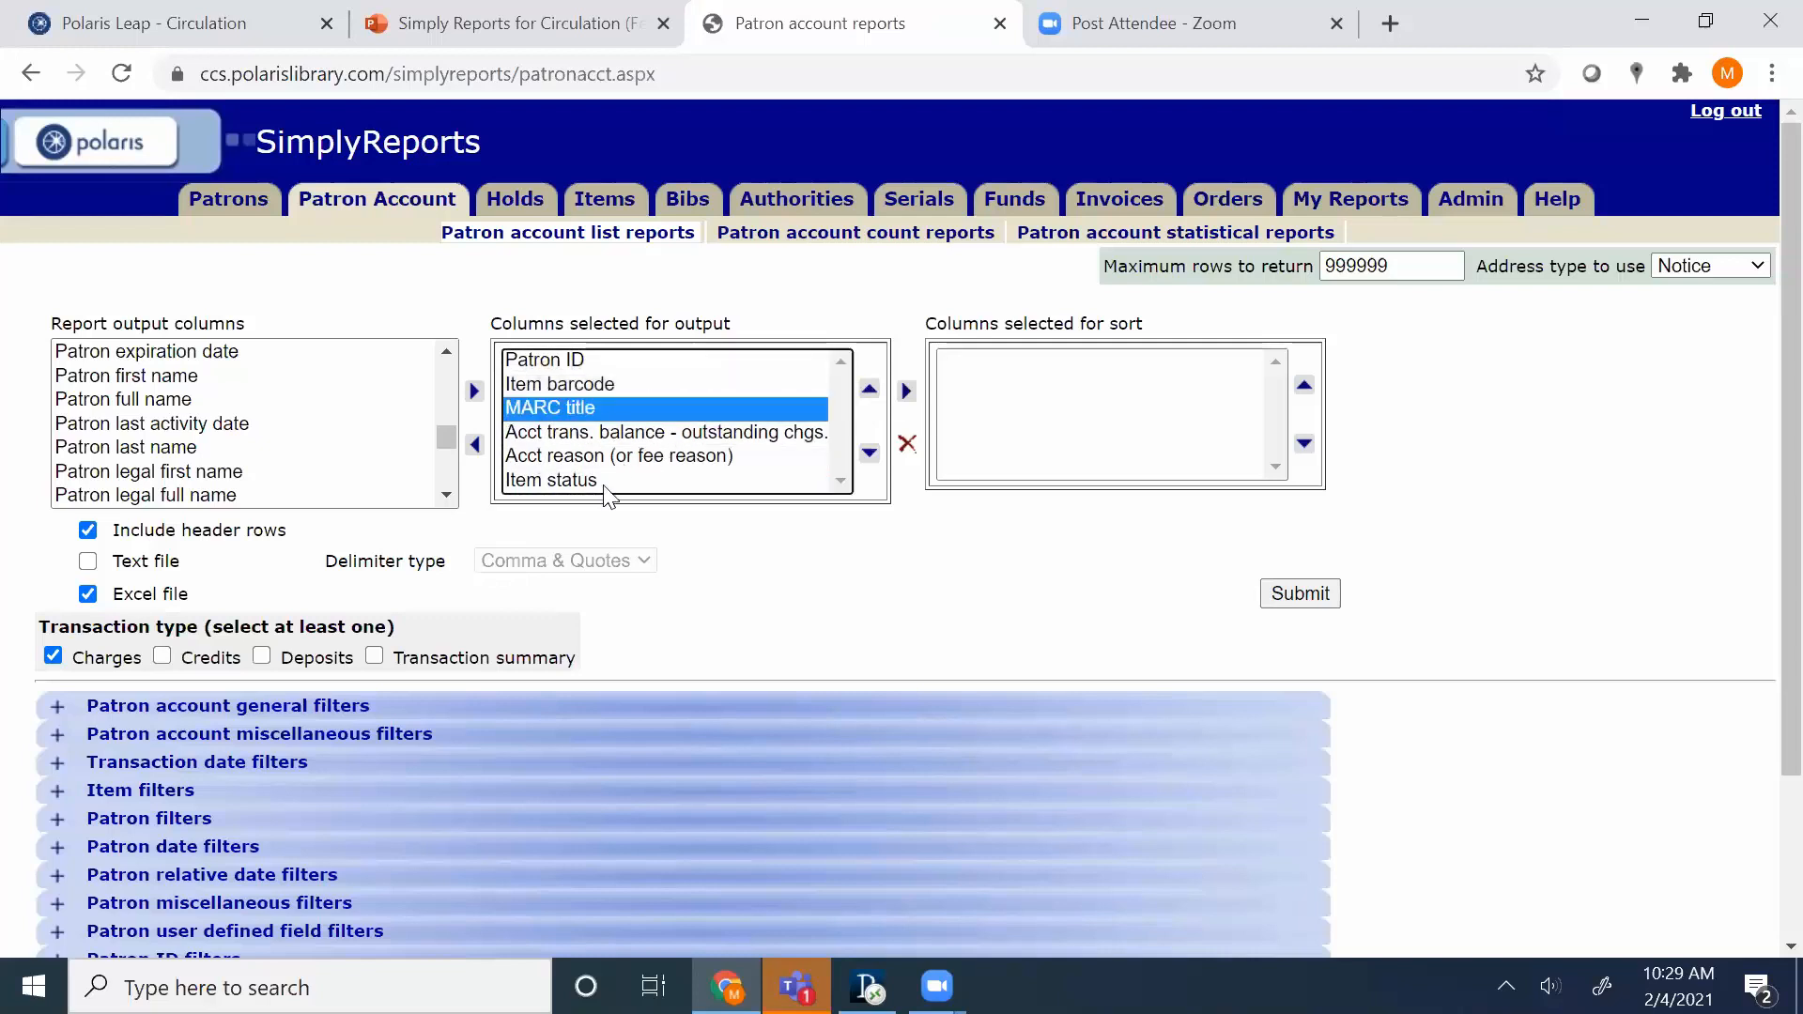
{"action": "left_click", "coordinate": [611, 457]}
{"action": "left_click", "coordinate": [869, 389]}
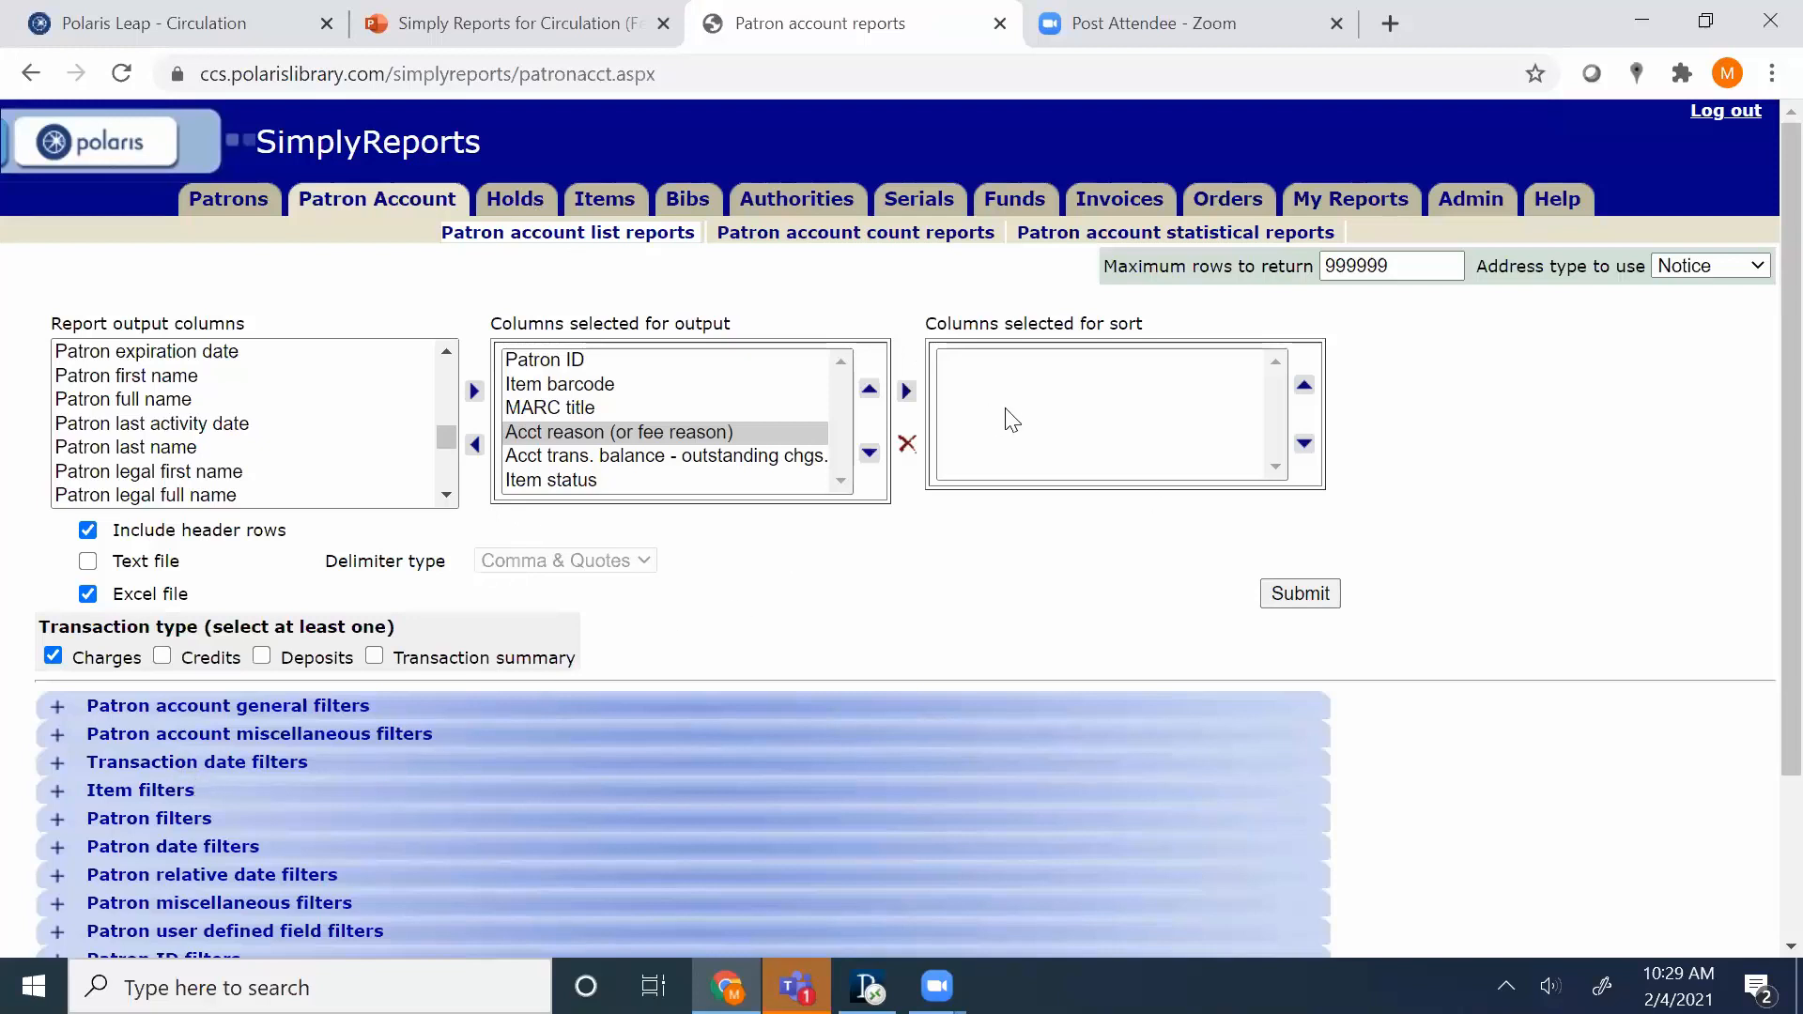
Enable the Reason (or fee reason) filter in the patron account general filters and select Processing Charge.
{"action": "scroll", "coordinate": [1019, 425], "scroll_direction": "down", "scroll_amount": 3}
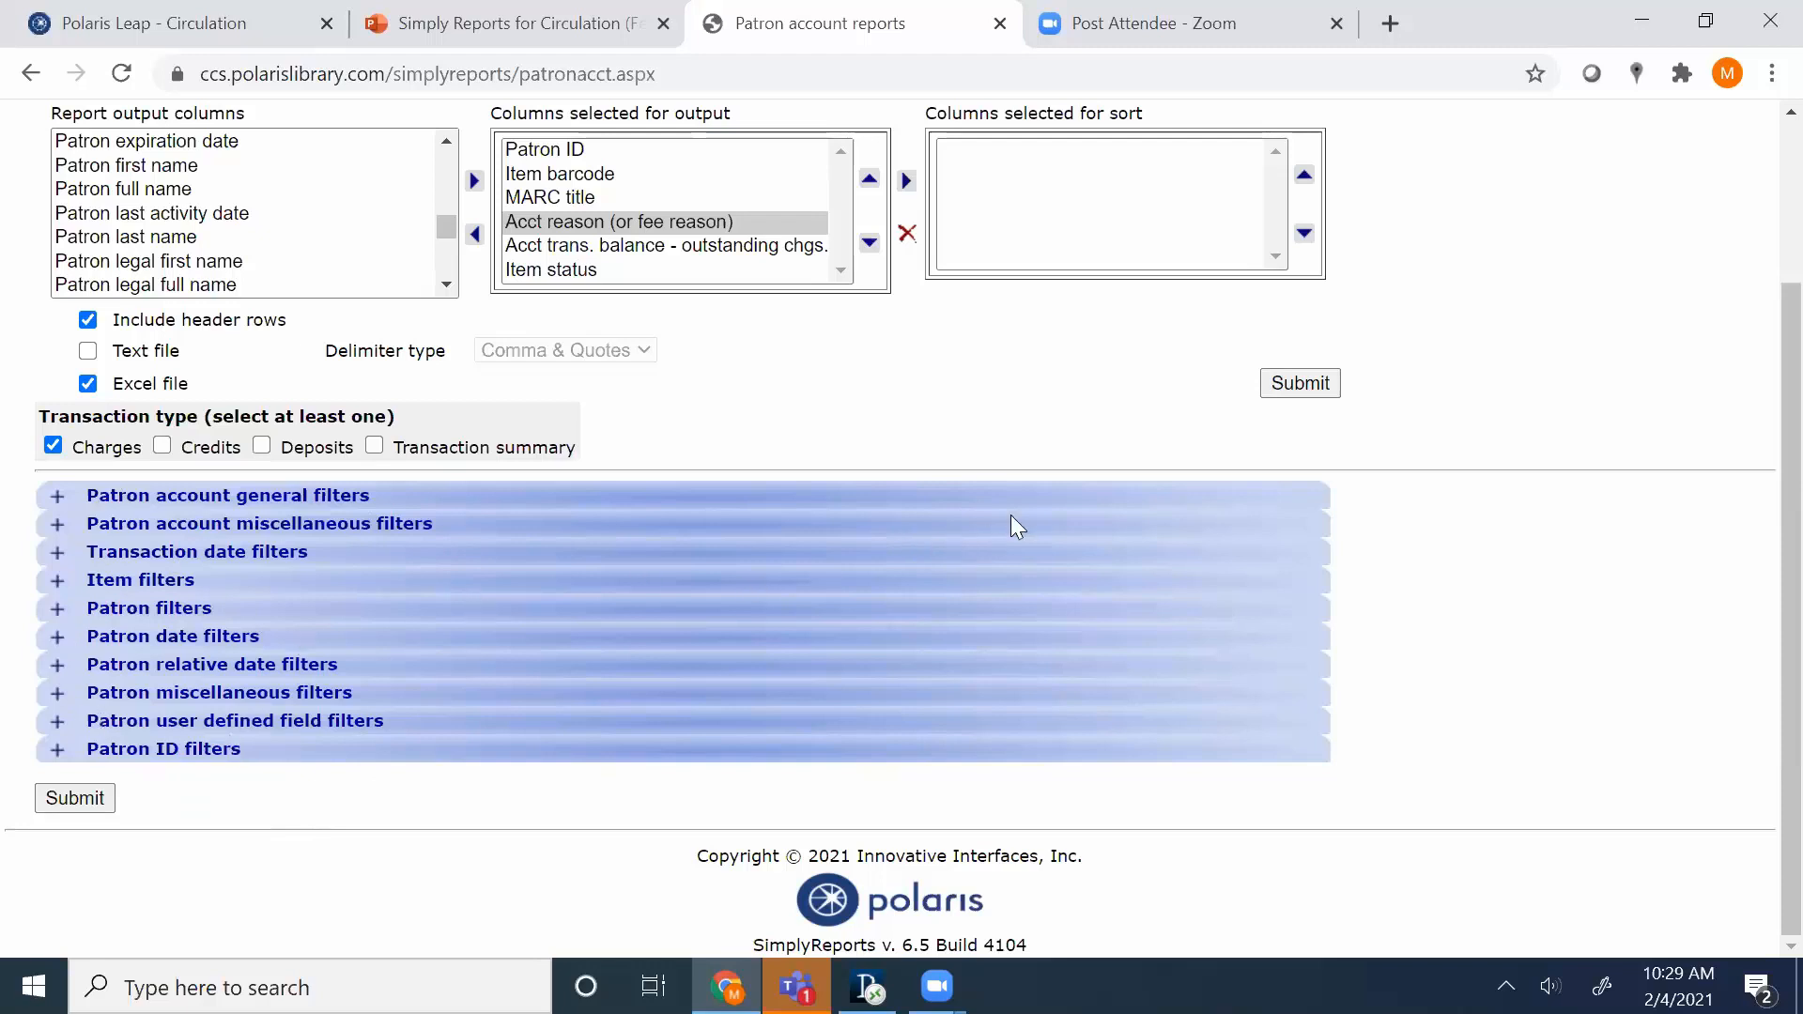
{"action": "left_click", "coordinate": [62, 497]}
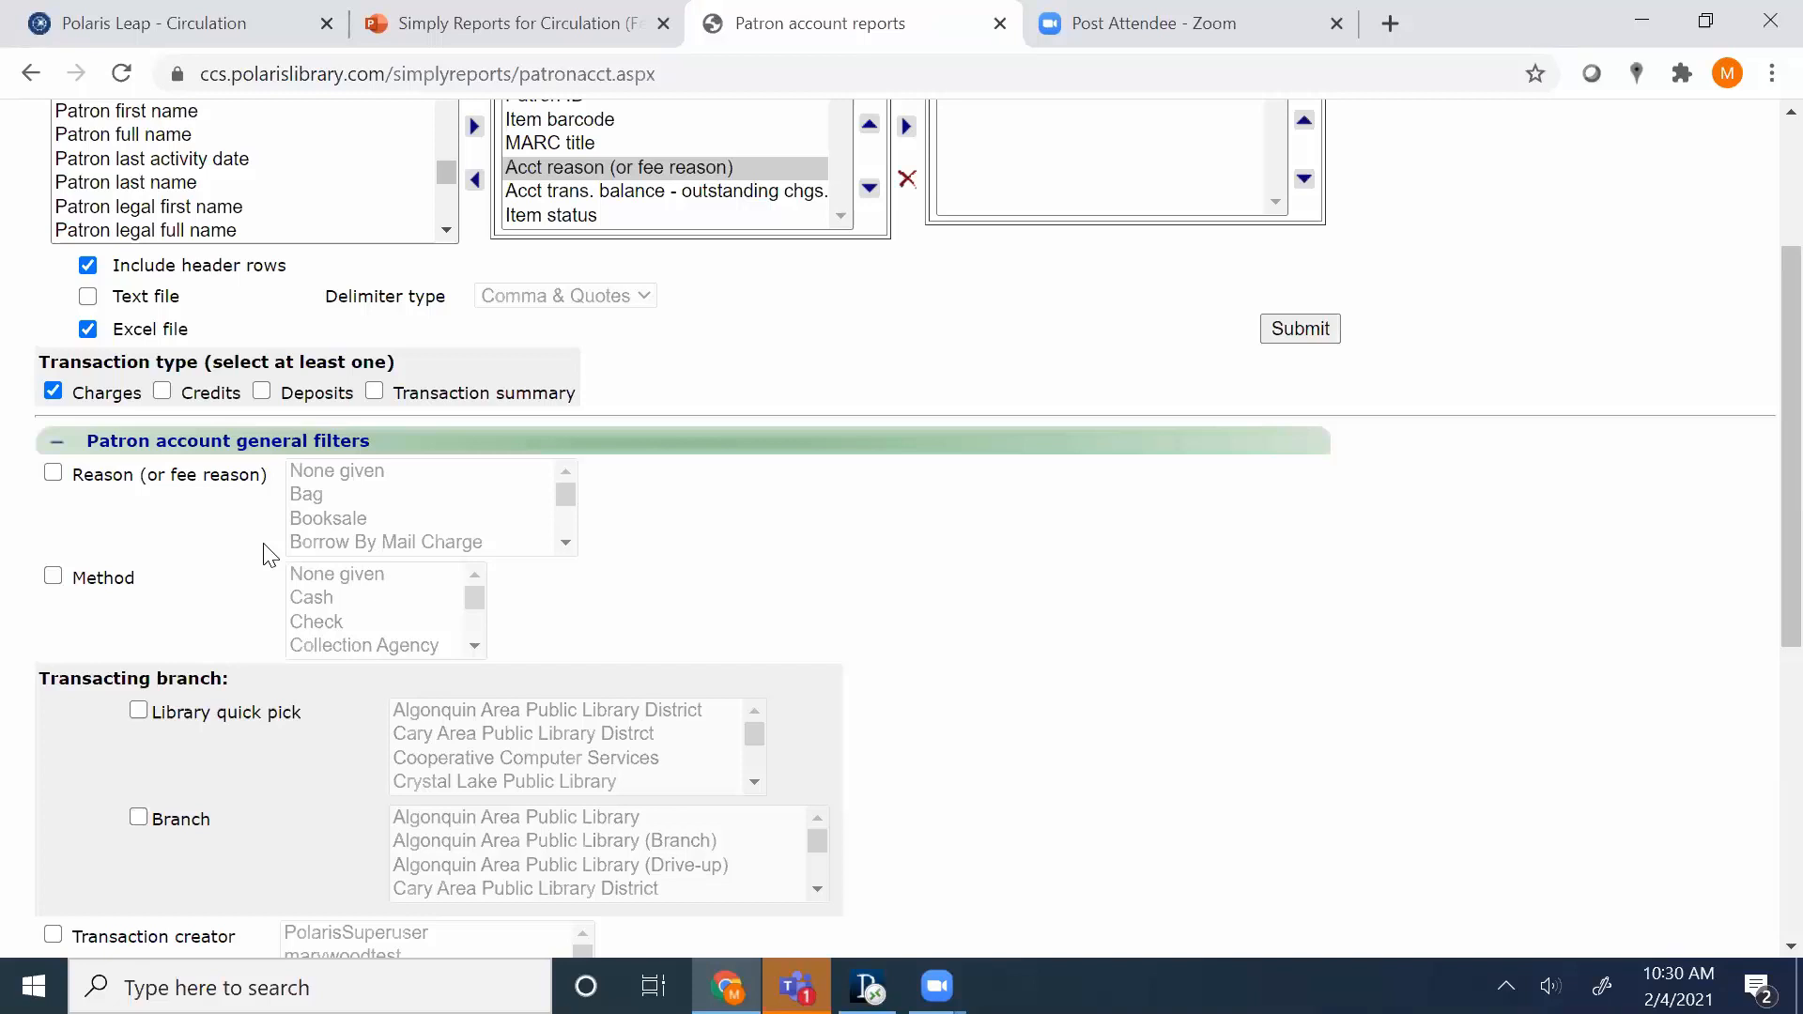
{"action": "left_click", "coordinate": [54, 474]}
{"action": "left_click", "coordinate": [567, 545]}
{"action": "left_click", "coordinate": [567, 545]}
{"action": "left_click", "coordinate": [567, 544]}
{"action": "left_click", "coordinate": [567, 545]}
{"action": "left_click", "coordinate": [567, 545]}
{"action": "left_click", "coordinate": [567, 544]}
{"action": "left_click", "coordinate": [567, 545]}
{"action": "left_click", "coordinate": [568, 545]}
{"action": "left_click", "coordinate": [567, 545]}
{"action": "left_click", "coordinate": [568, 545]}
{"action": "left_click", "coordinate": [567, 544]}
{"action": "left_click", "coordinate": [567, 545]}
{"action": "left_click", "coordinate": [567, 544]}
{"action": "left_click", "coordinate": [567, 544]}
{"action": "left_click", "coordinate": [567, 545]}
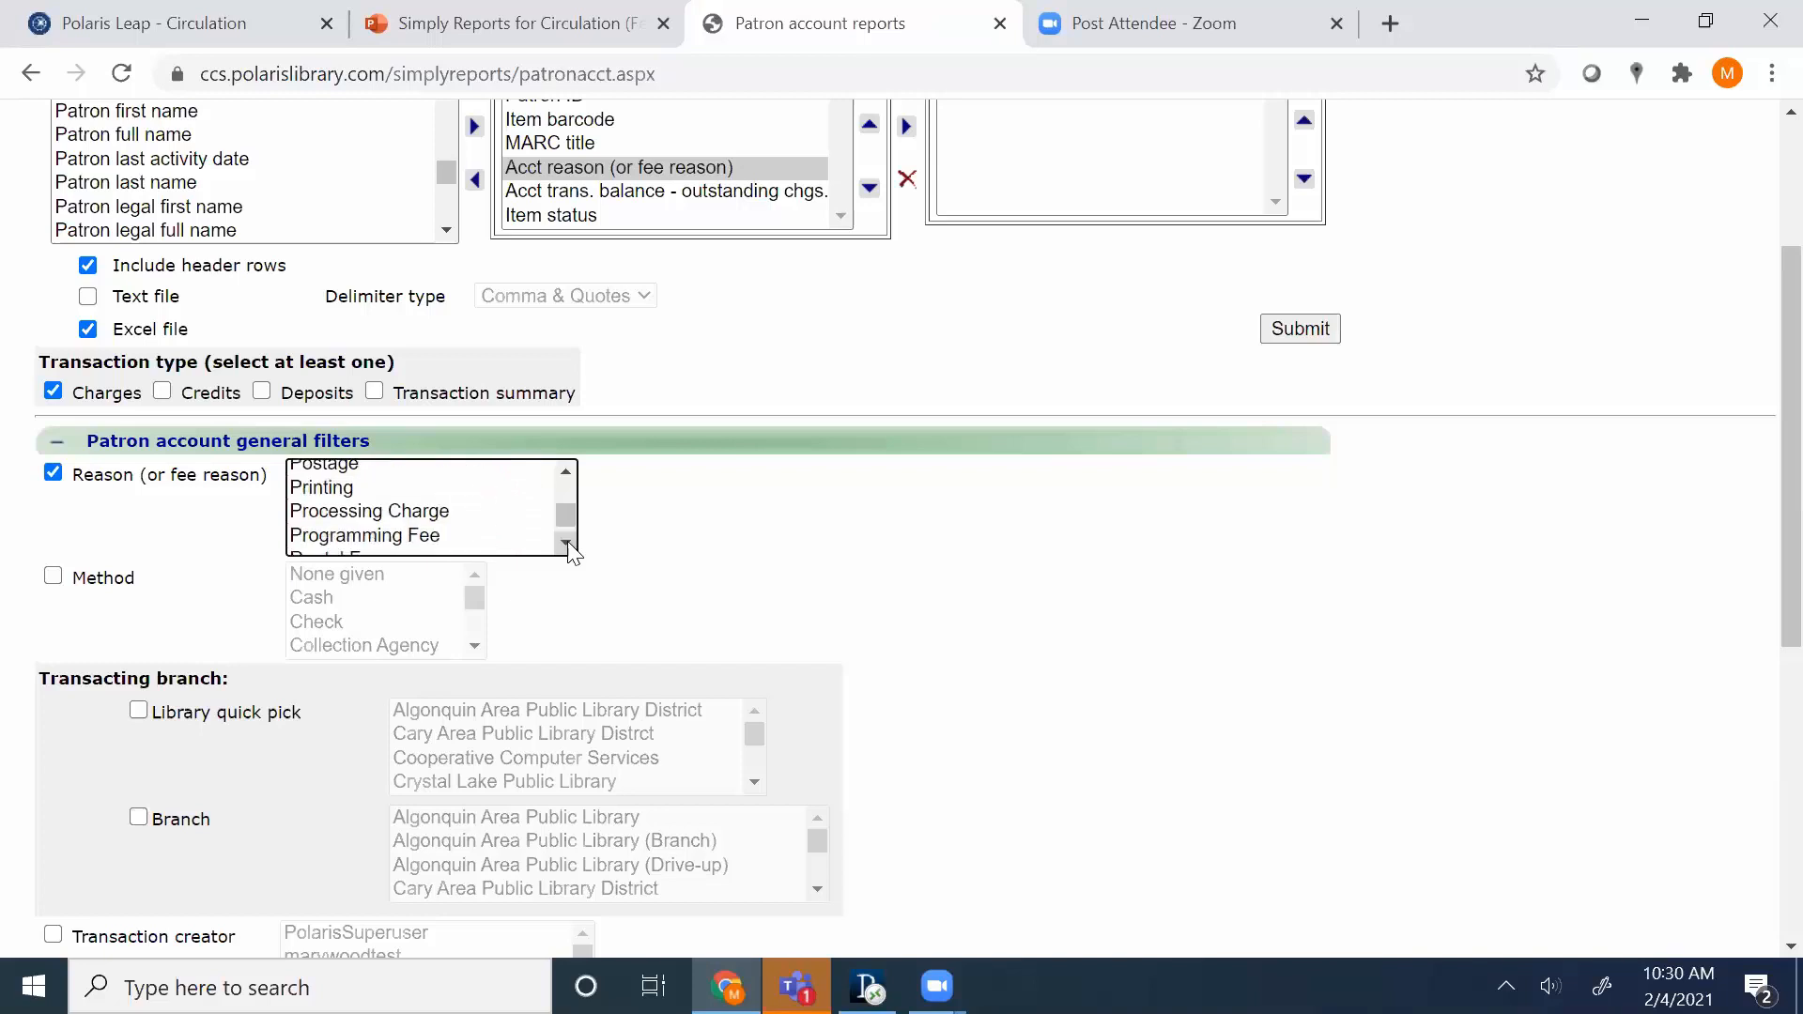
{"action": "left_click", "coordinate": [427, 512]}
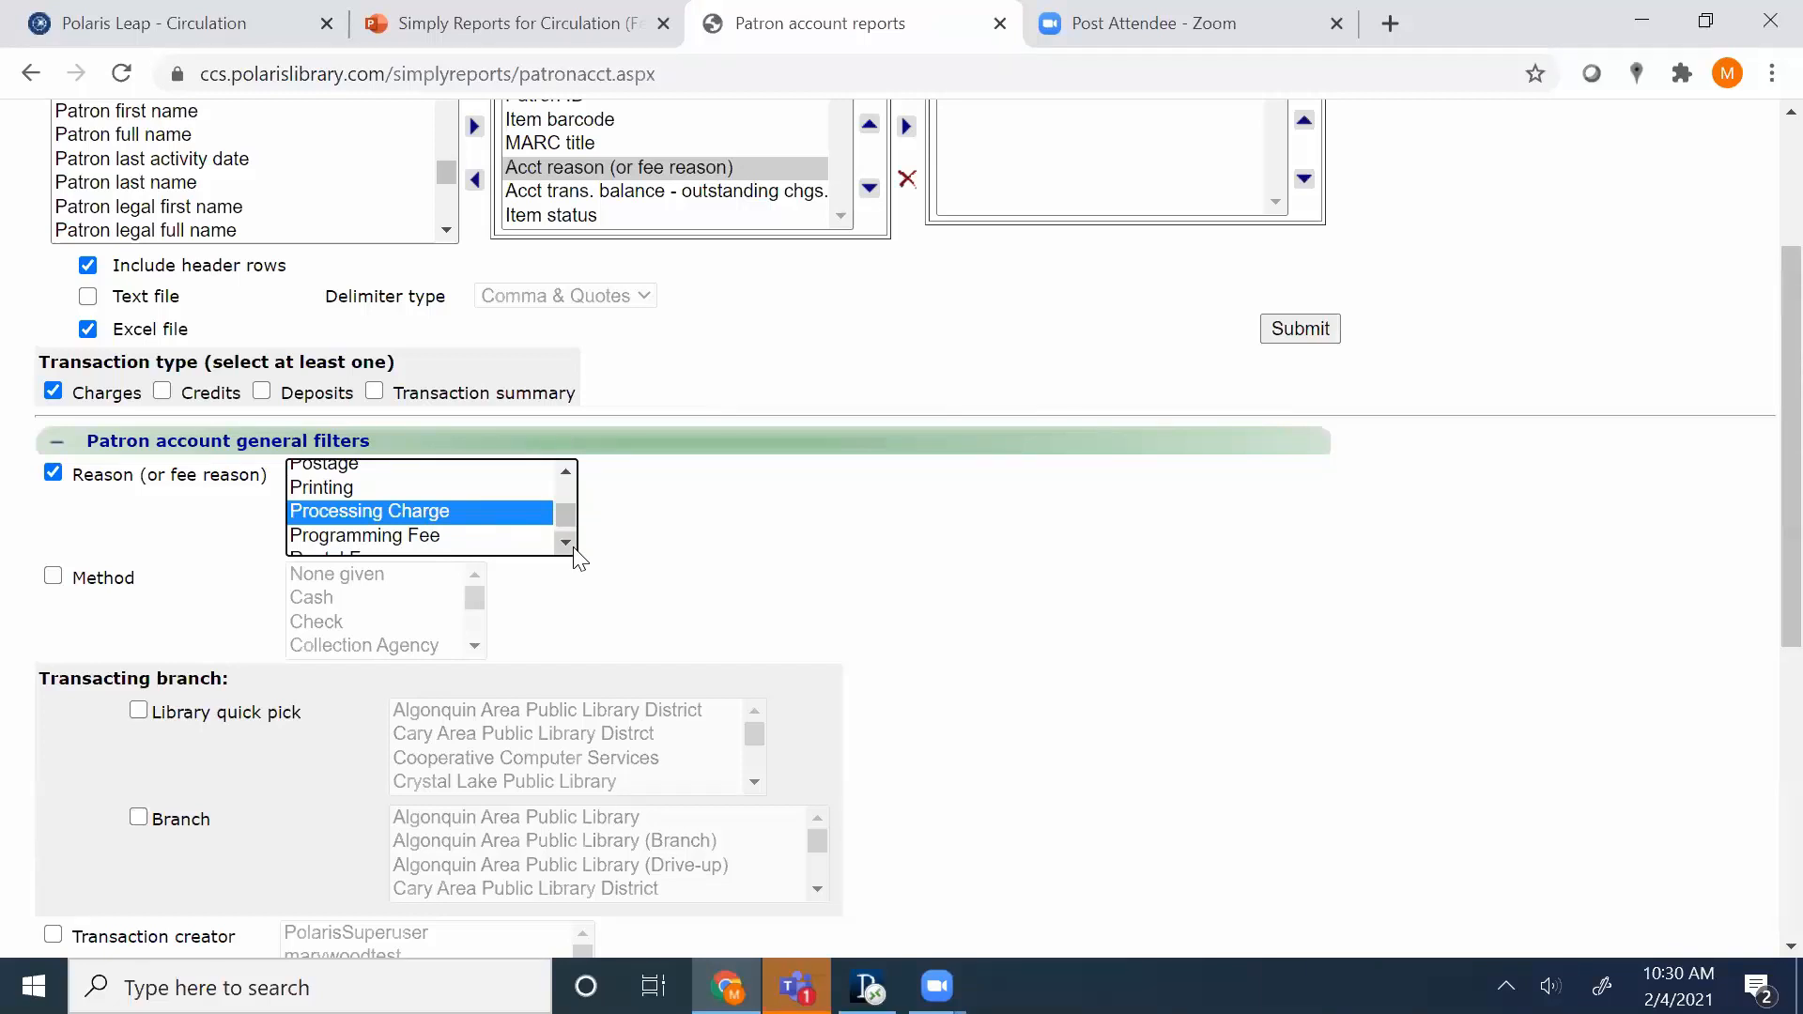
Select Replacement Cost in the fee reason filter in addition to Processing Charge.
{"action": "left_click", "coordinate": [566, 544]}
{"action": "left_click", "coordinate": [566, 543]}
{"action": "left_click", "coordinate": [566, 544]}
{"action": "left_click", "coordinate": [567, 544]}
{"action": "left_click", "coordinate": [566, 544]}
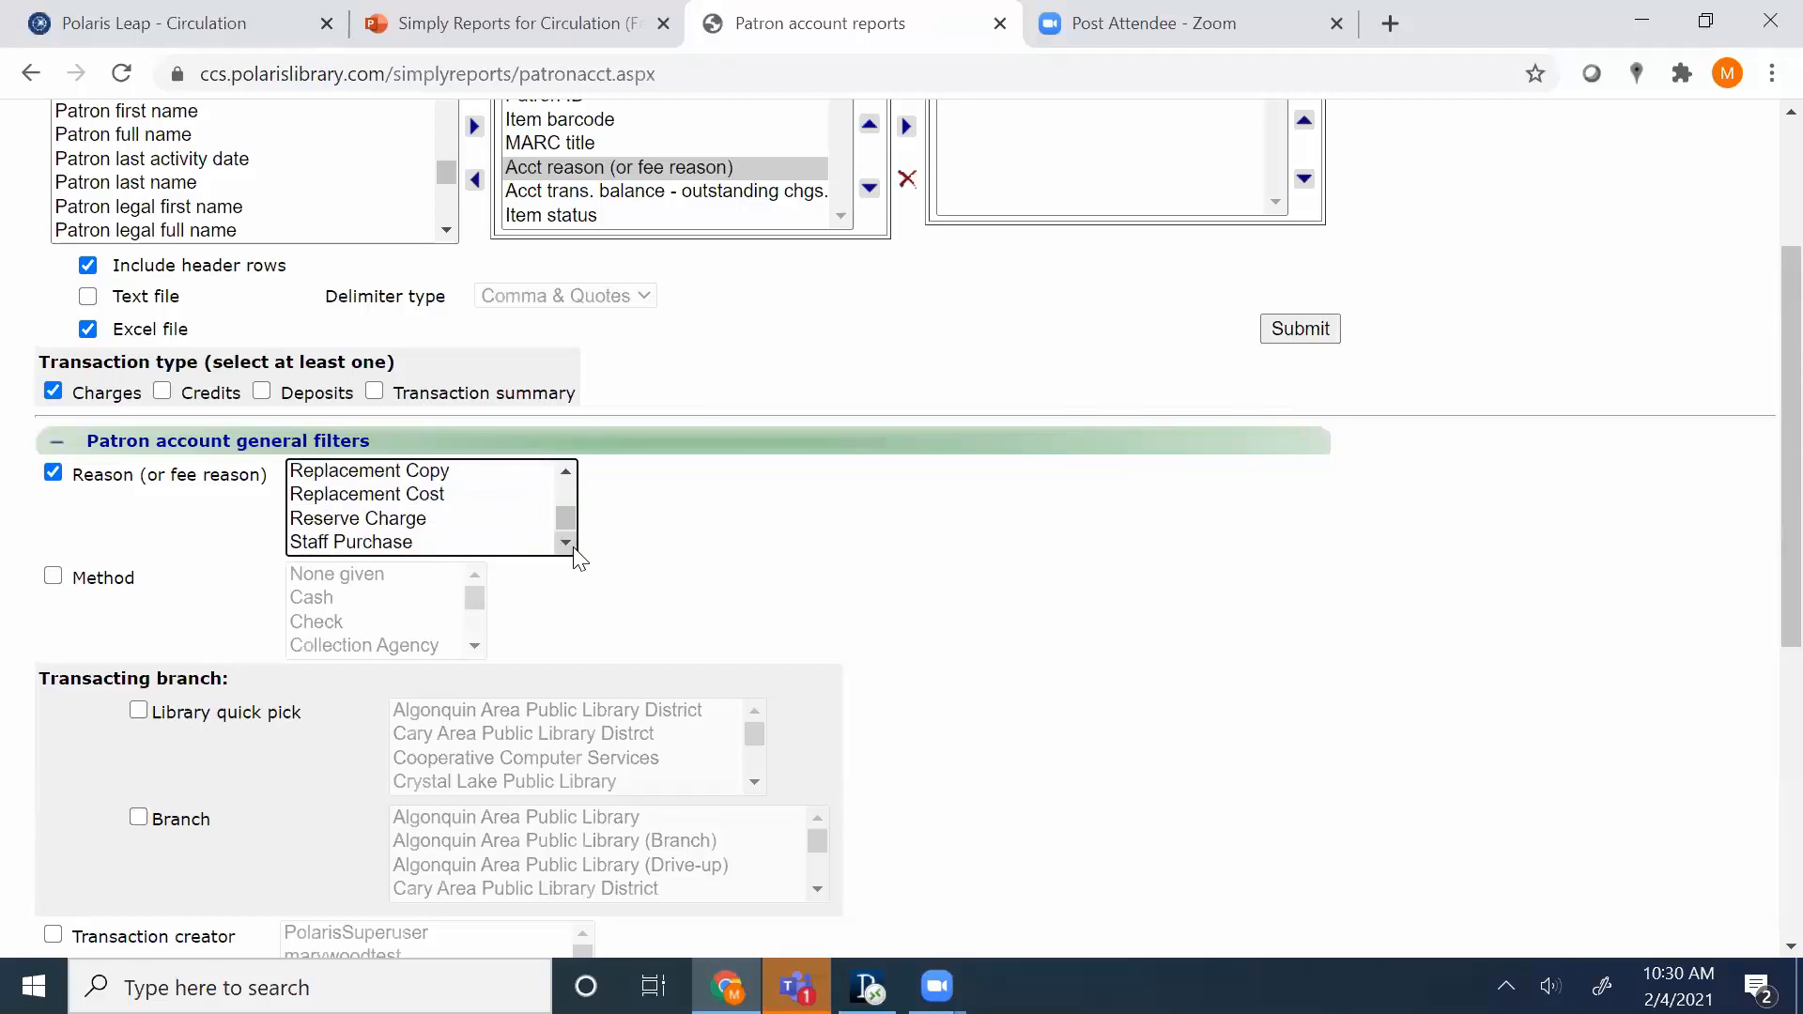
{"action": "left_click", "coordinate": [430, 502]}
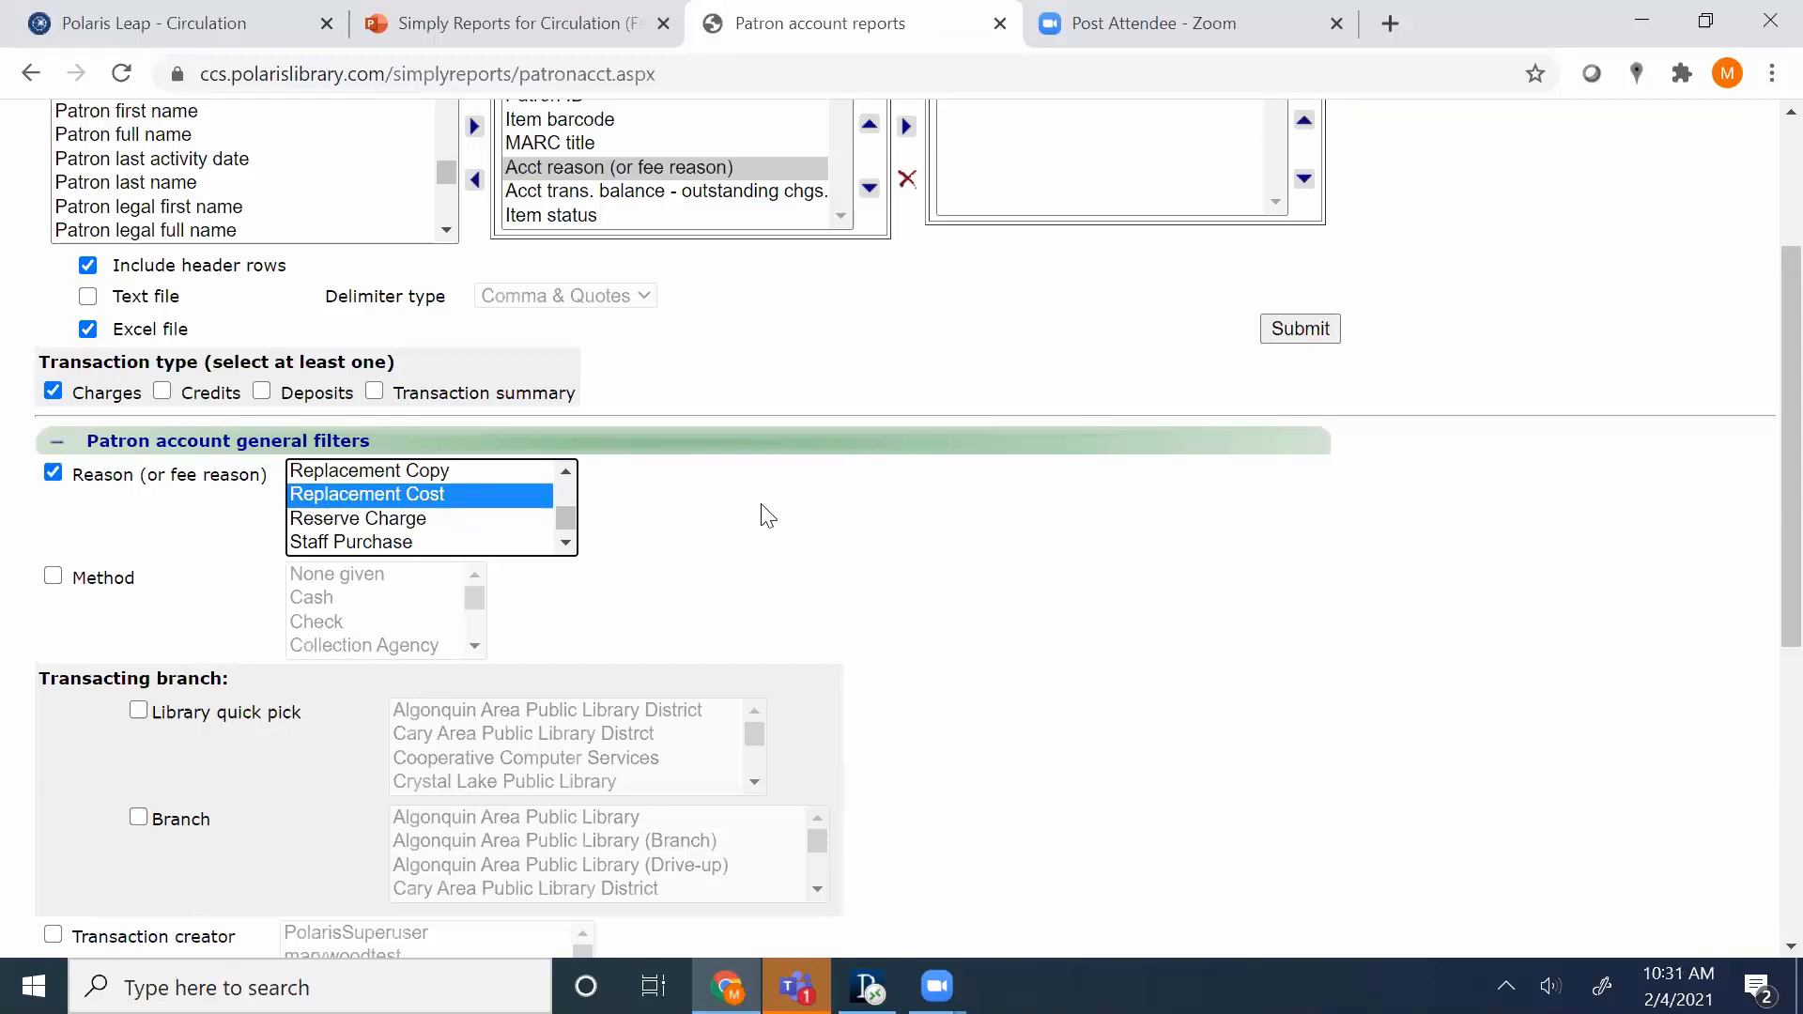
Expand the item filters and look through the assigned branch, collection, material type and circ status options.
{"action": "scroll", "coordinate": [1336, 688], "scroll_direction": "down", "scroll_amount": 1}
{"action": "scroll", "coordinate": [1335, 689], "scroll_direction": "down", "scroll_amount": 1}
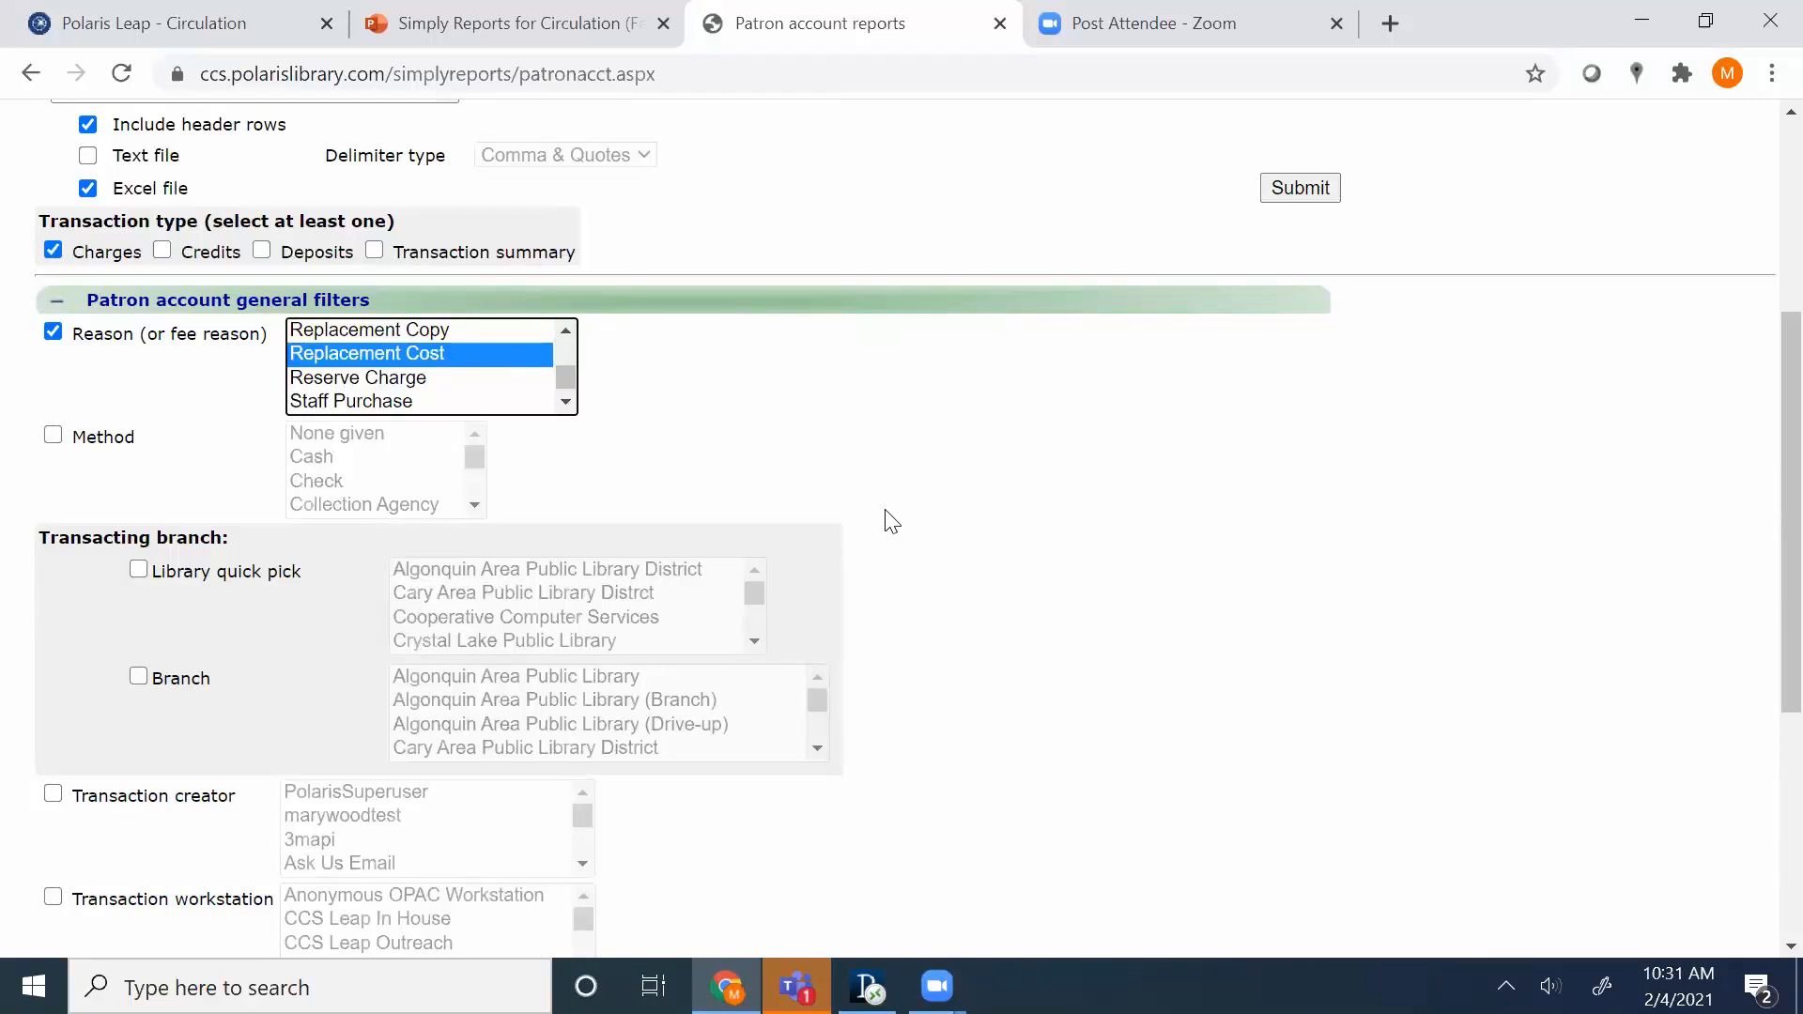
{"action": "scroll", "coordinate": [883, 517], "scroll_direction": "down", "scroll_amount": 1}
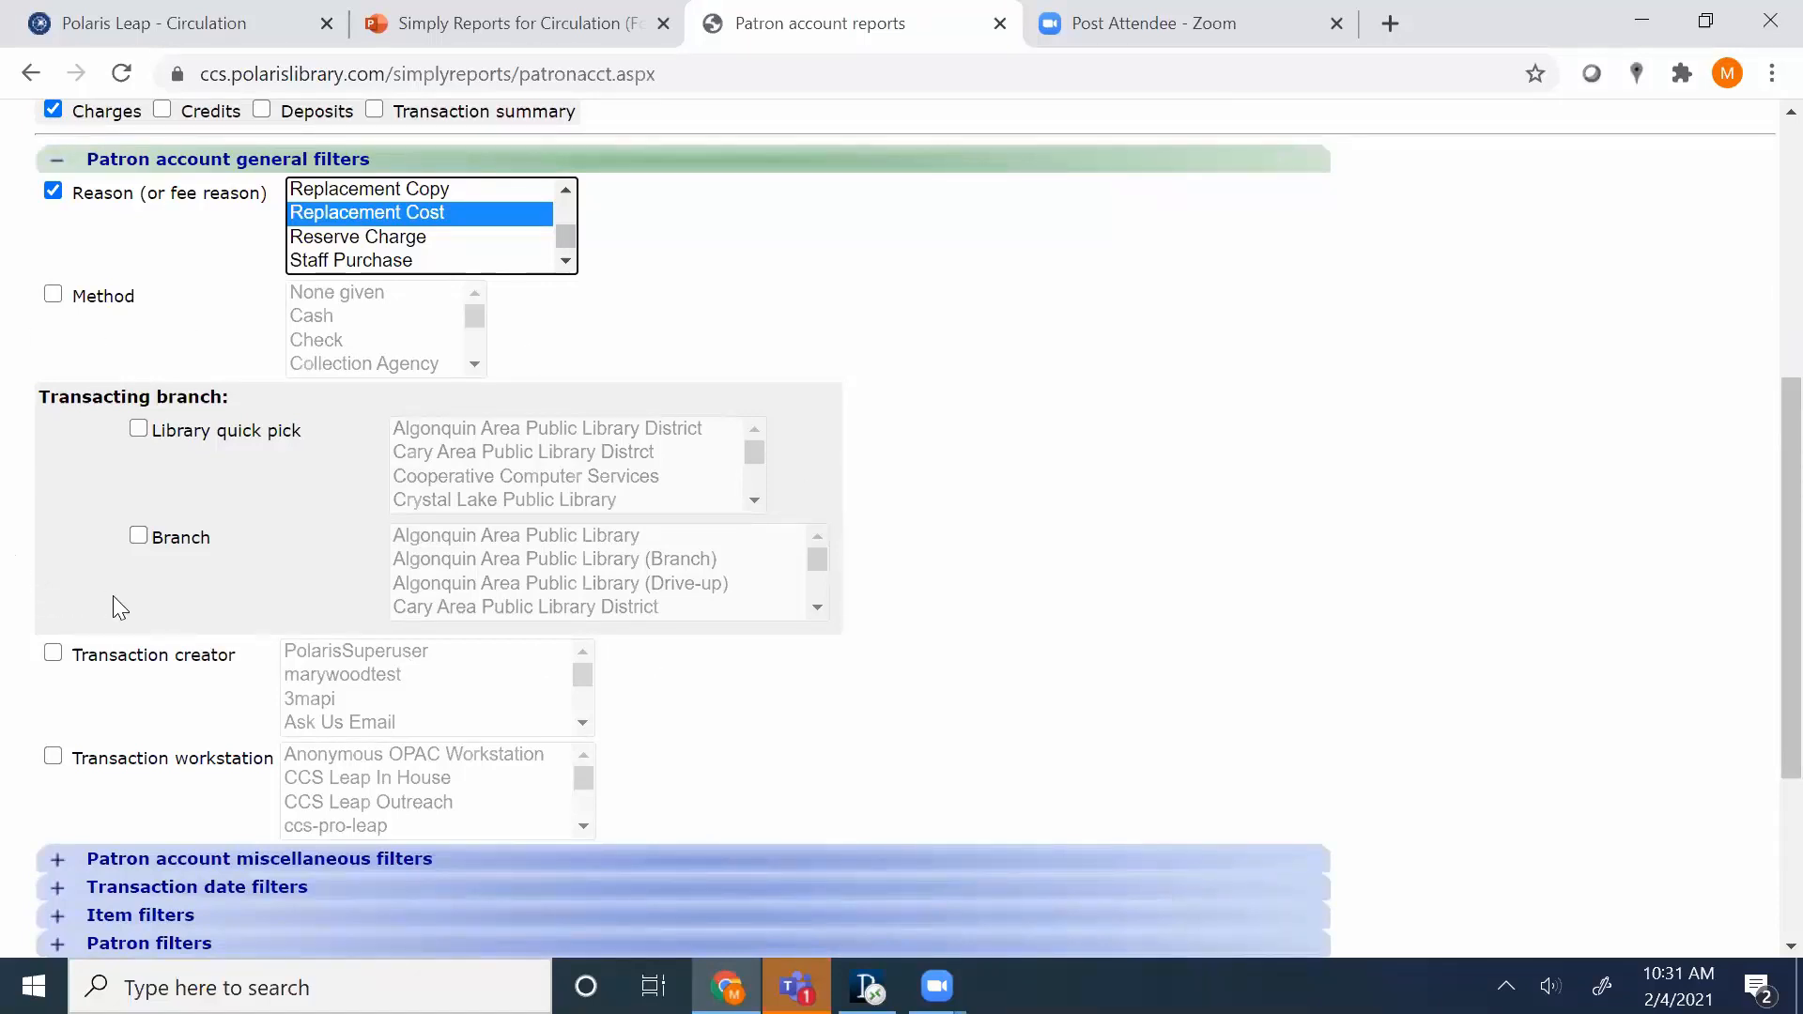
{"action": "scroll", "coordinate": [1235, 474], "scroll_direction": "down", "scroll_amount": 3}
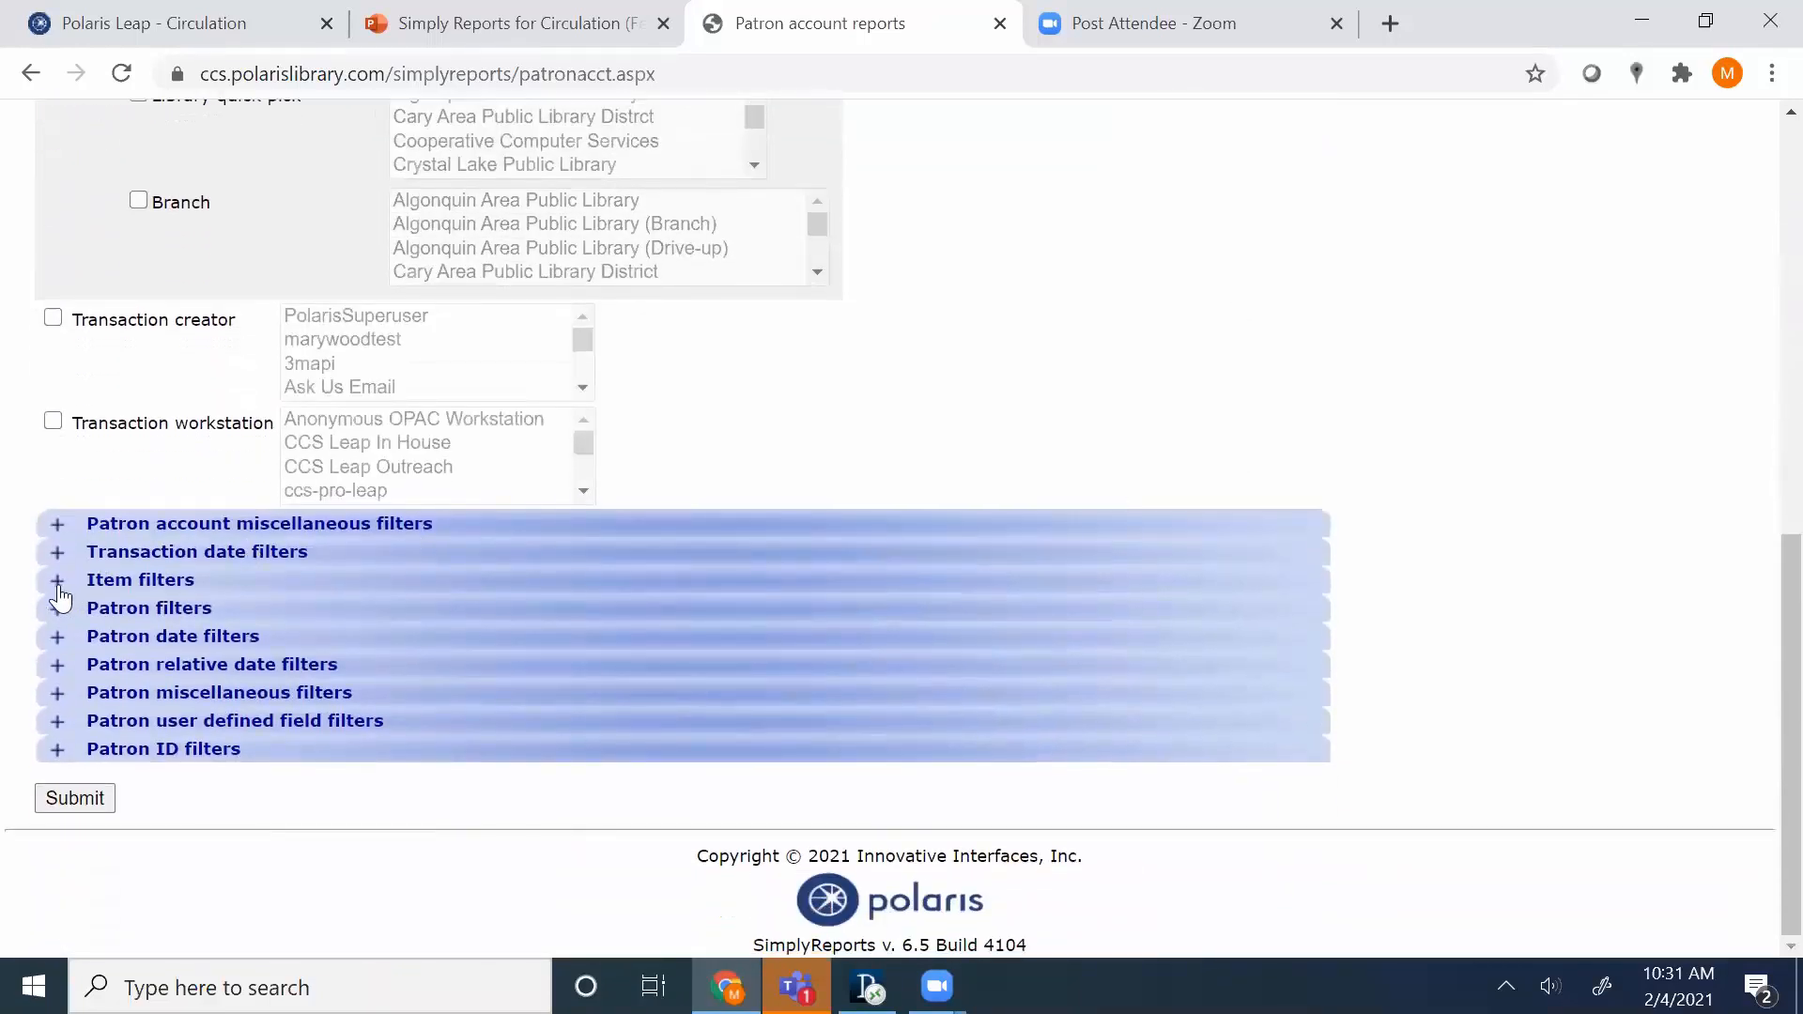
{"action": "left_click", "coordinate": [57, 582]}
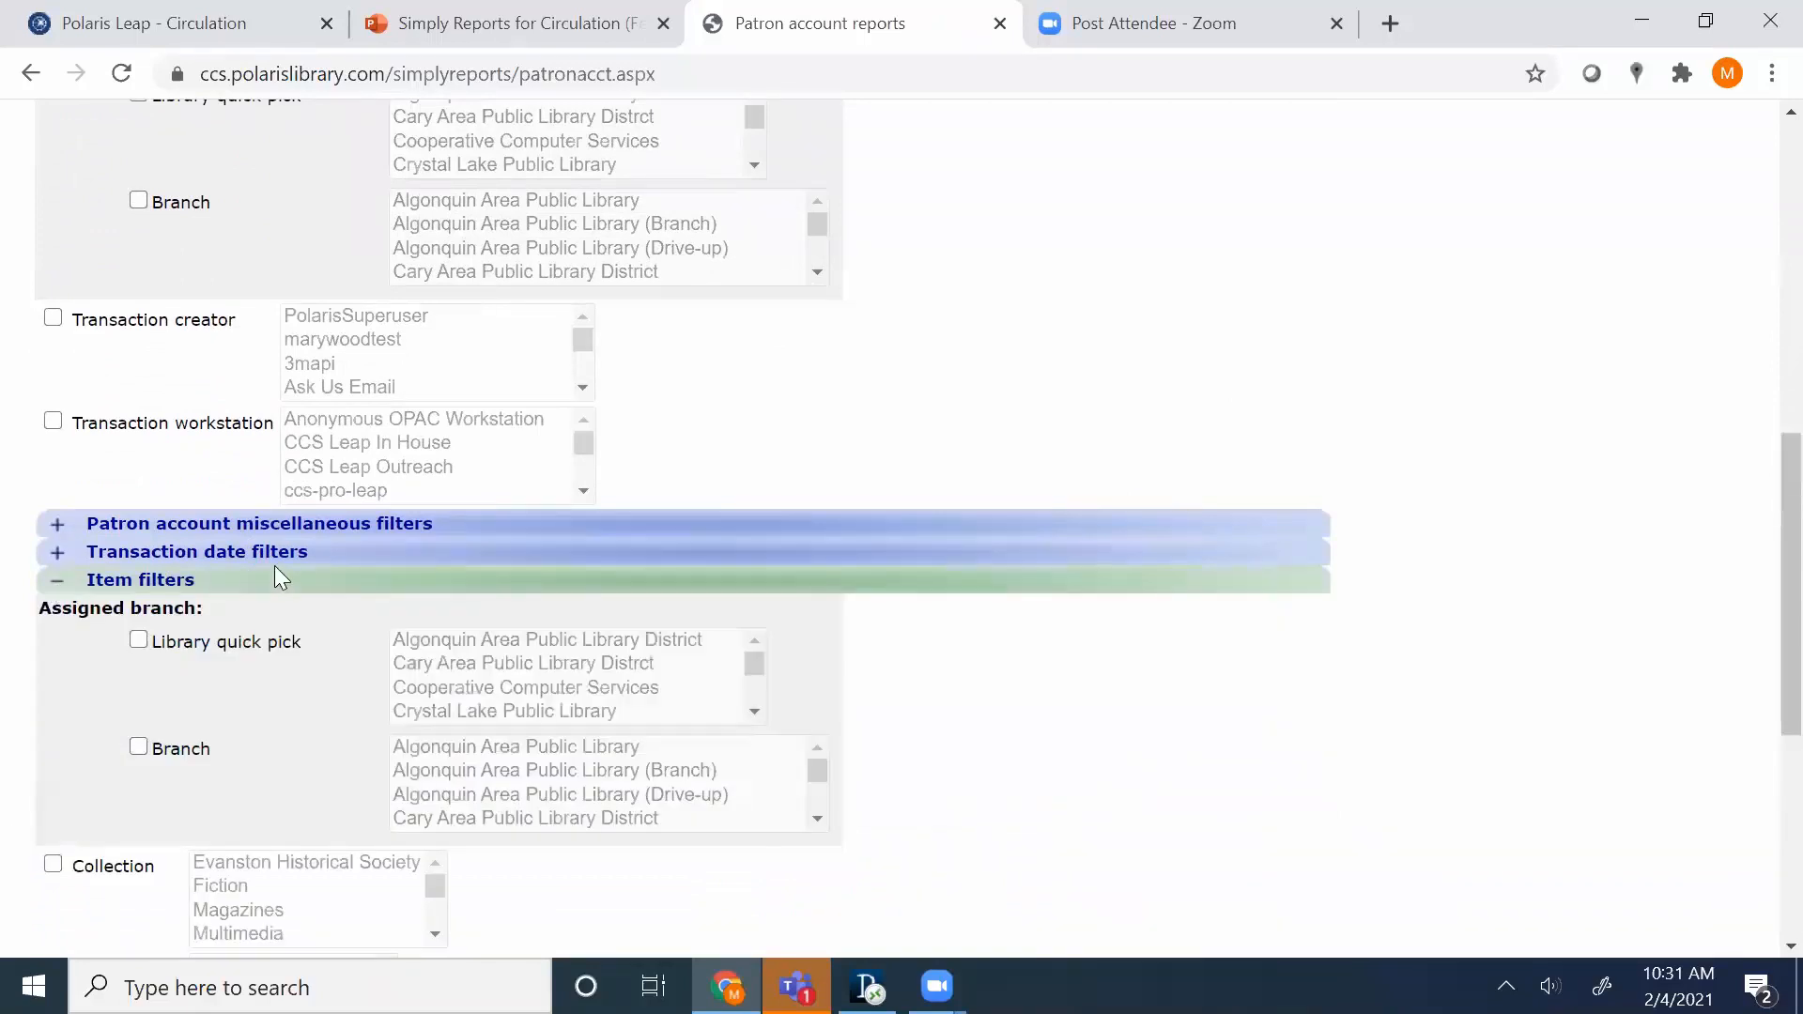
{"action": "scroll", "coordinate": [990, 560], "scroll_direction": "down", "scroll_amount": 1}
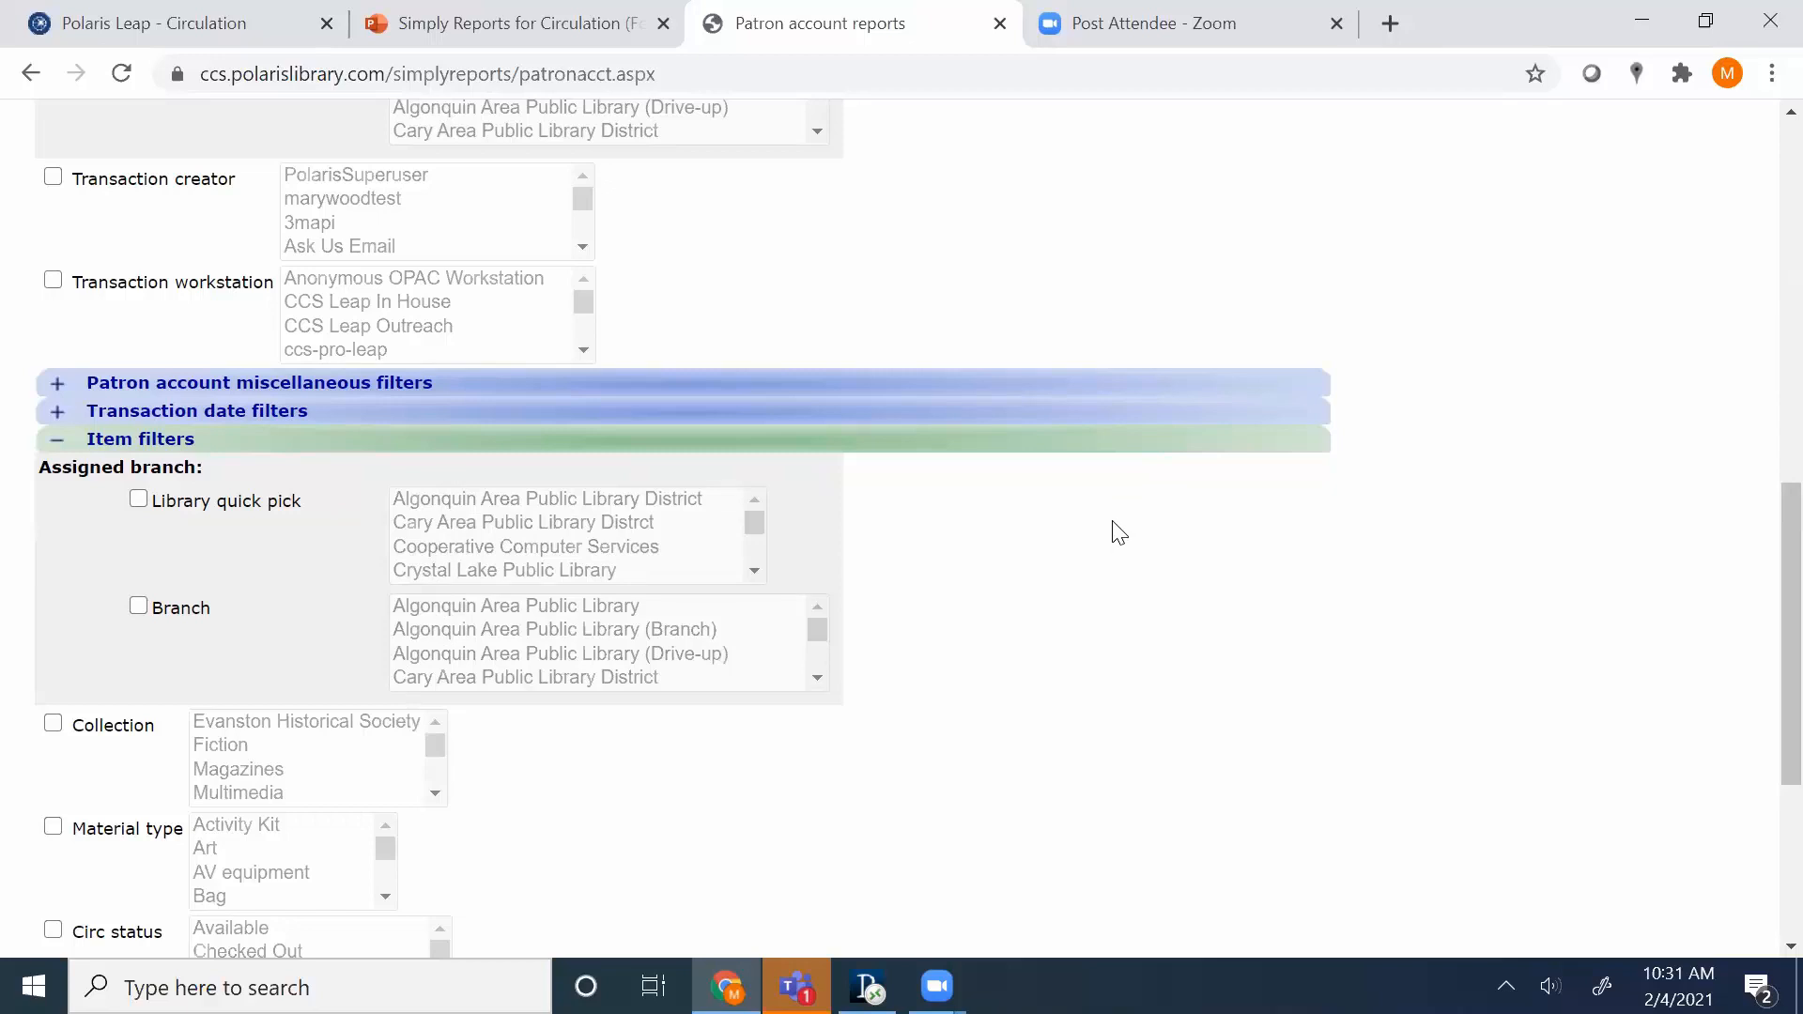
{"action": "scroll", "coordinate": [1118, 533], "scroll_direction": "down", "scroll_amount": 5}
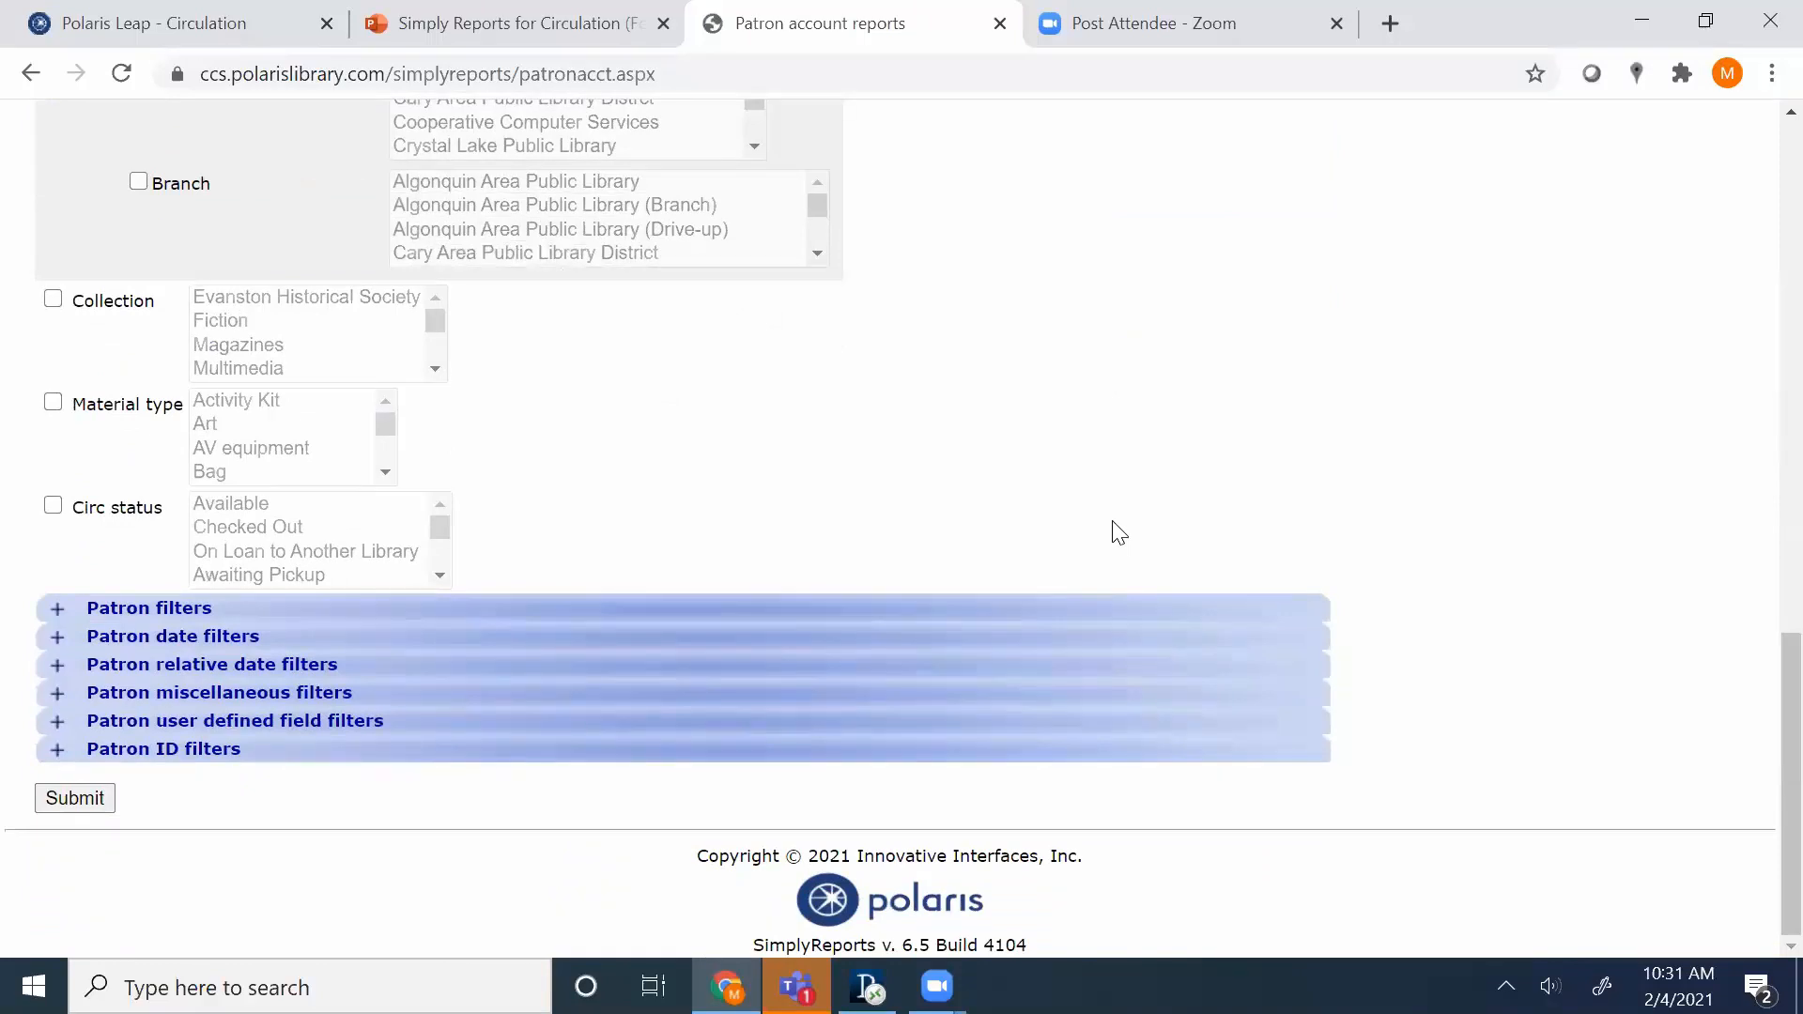
Limit the patron branch filter to all libraries from Algonquin Area through Zion-Benton Public Library District using the library quick pick.
{"action": "left_click", "coordinate": [56, 618]}
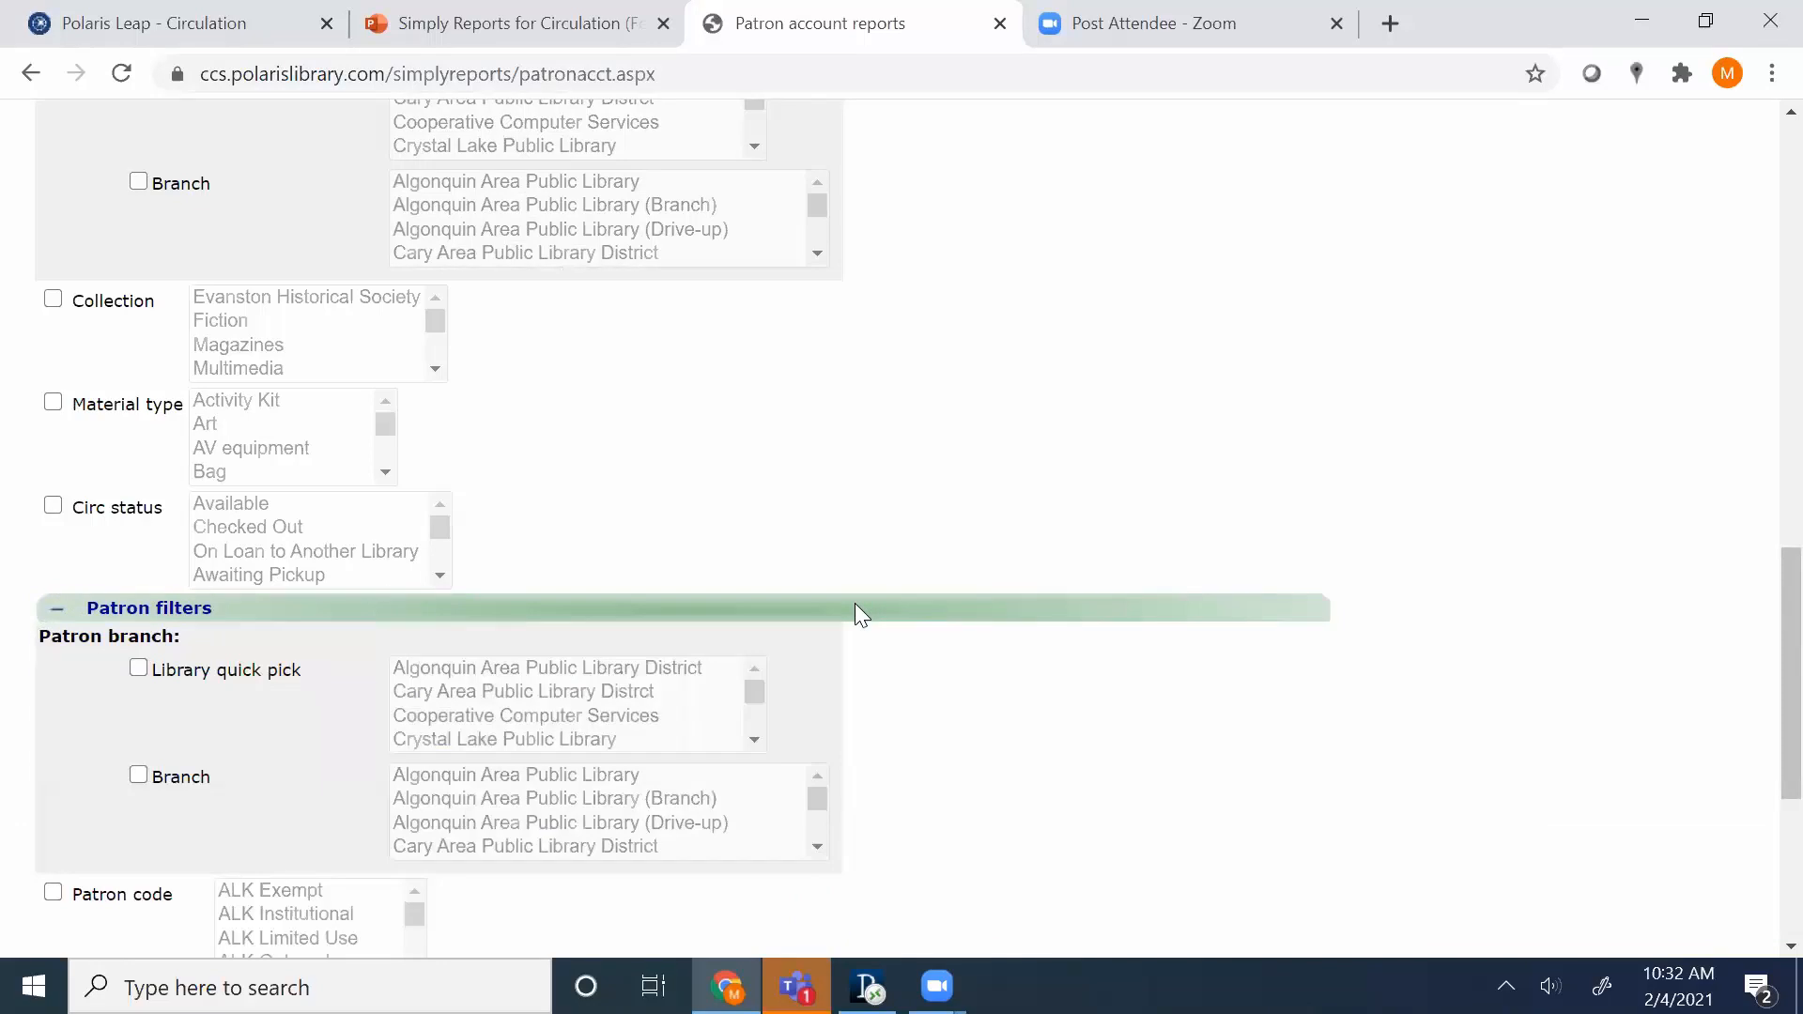
{"action": "scroll", "coordinate": [855, 605], "scroll_direction": "down", "scroll_amount": 1}
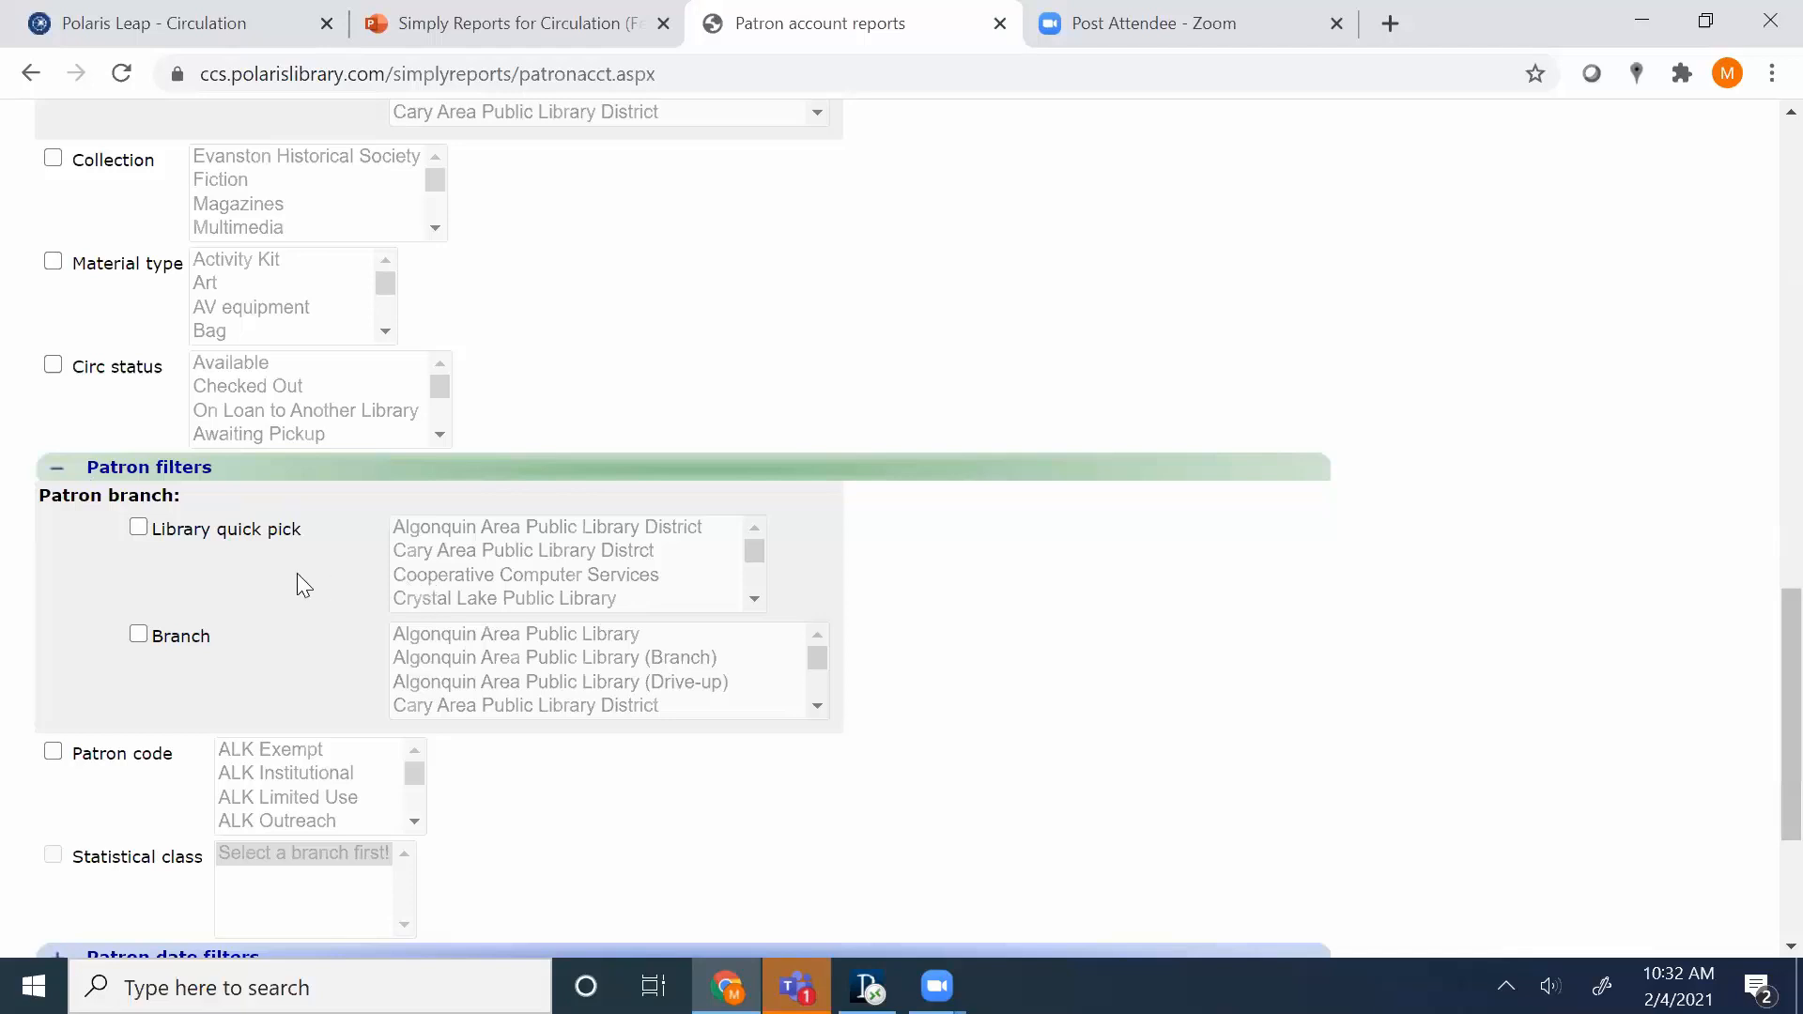
{"action": "left_click", "coordinate": [138, 527]}
{"action": "left_click", "coordinate": [452, 529]}
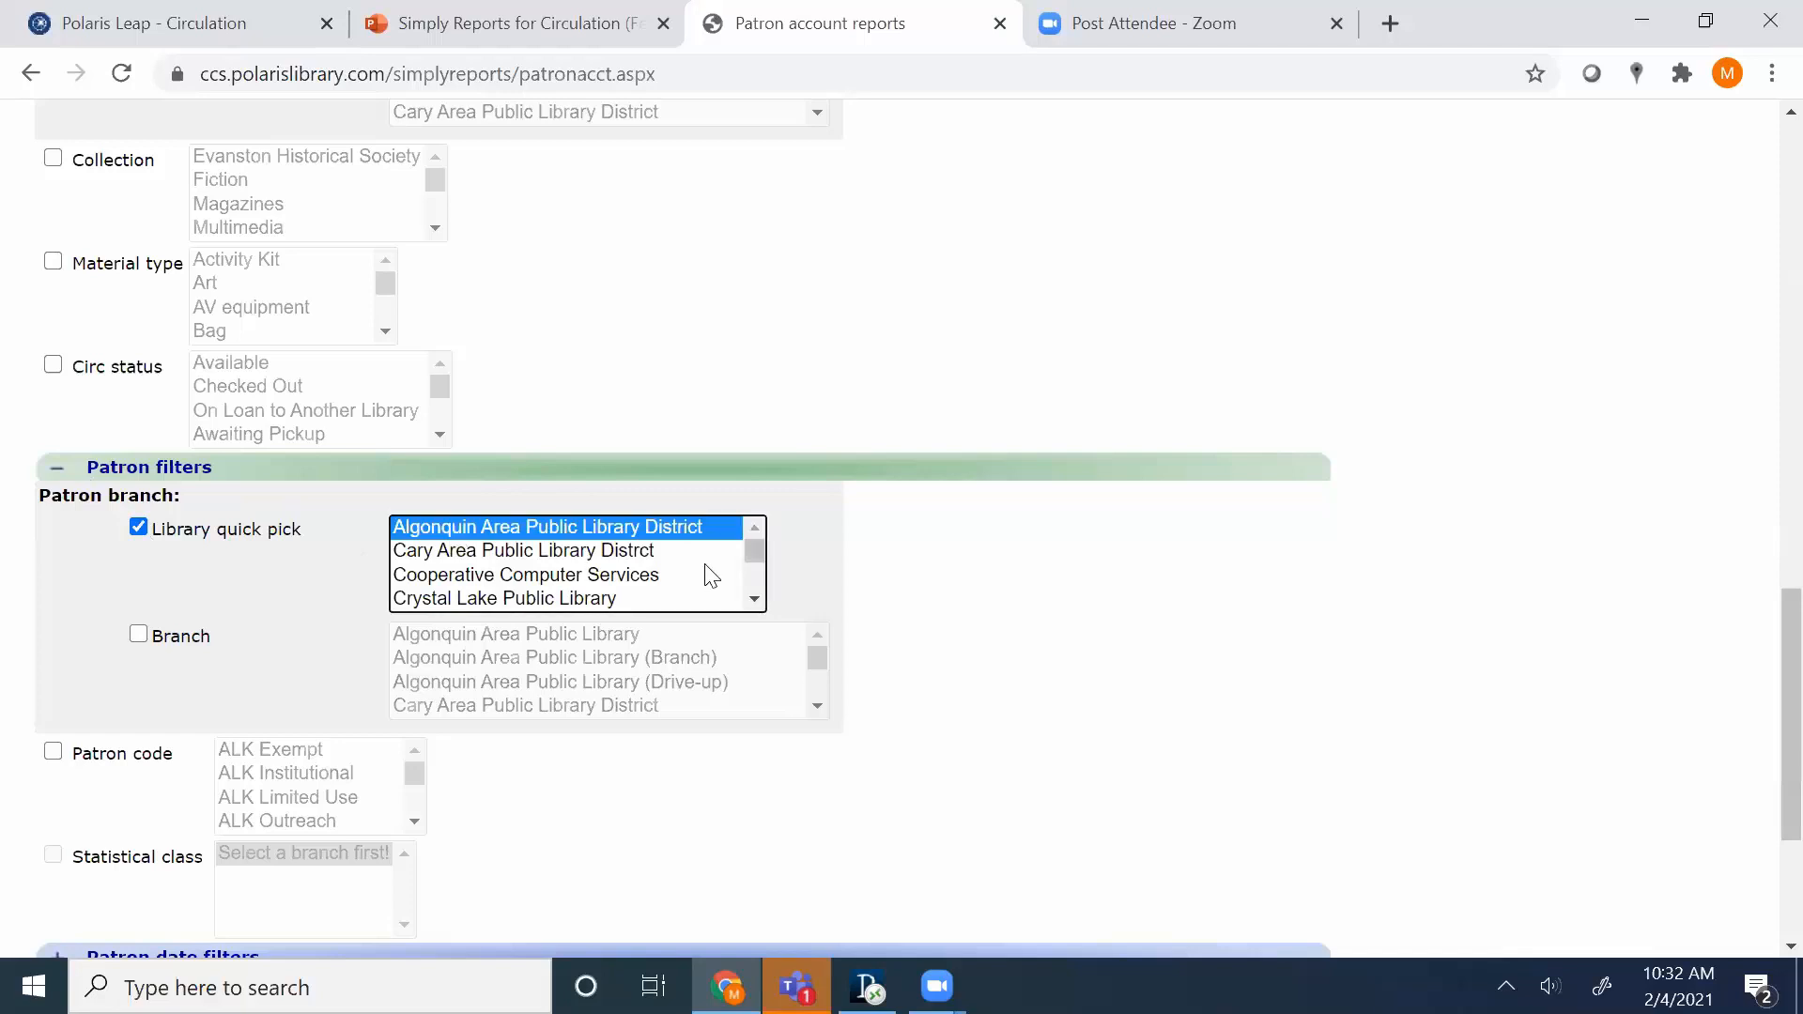
{"action": "left_click_drag", "start_coordinate": [757, 553], "coordinate": [757, 608]}
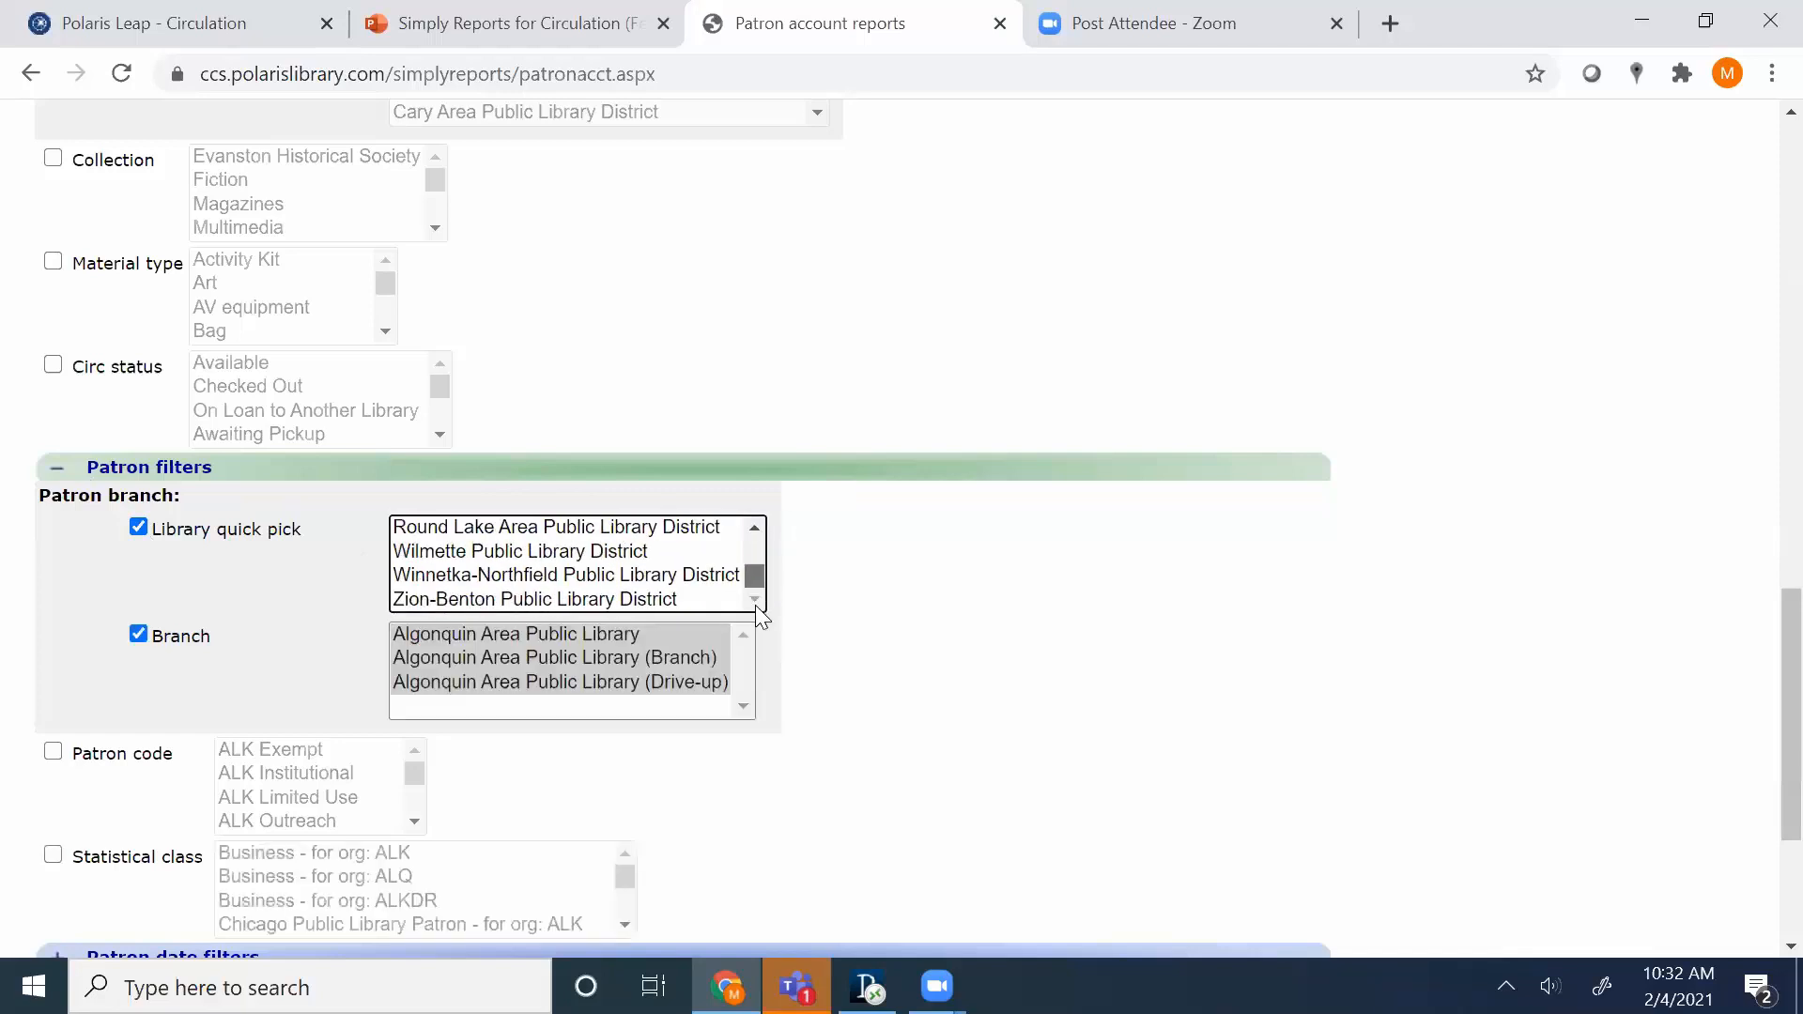
{"action": "left_click", "coordinate": [705, 599], "text": "shift"}
Set the items' assigned branch quick pick to all libraries, Algonquin Area through Zion-Benton Public Library District.
{"action": "scroll", "coordinate": [850, 639], "scroll_direction": "up", "scroll_amount": 5}
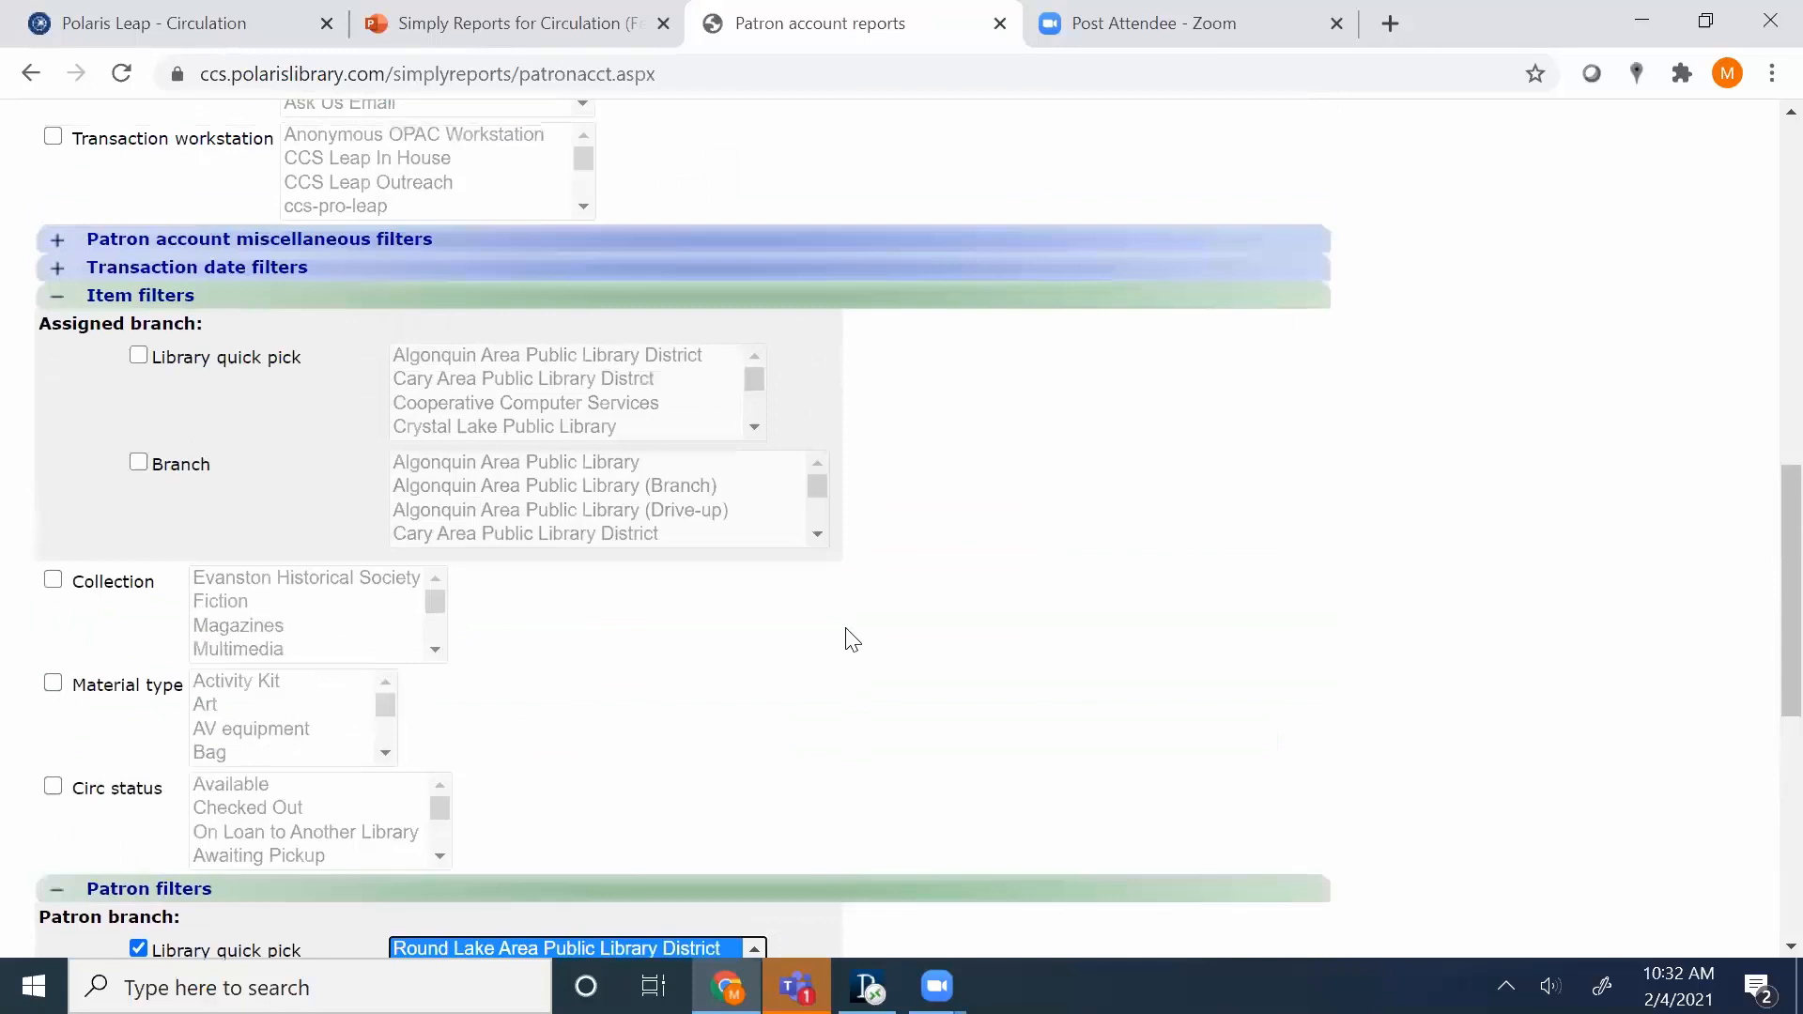
{"action": "scroll", "coordinate": [318, 644], "scroll_direction": "down", "scroll_amount": 3}
{"action": "scroll", "coordinate": [667, 756], "scroll_direction": "down", "scroll_amount": 3}
{"action": "scroll", "coordinate": [659, 749], "scroll_direction": "up", "scroll_amount": 3}
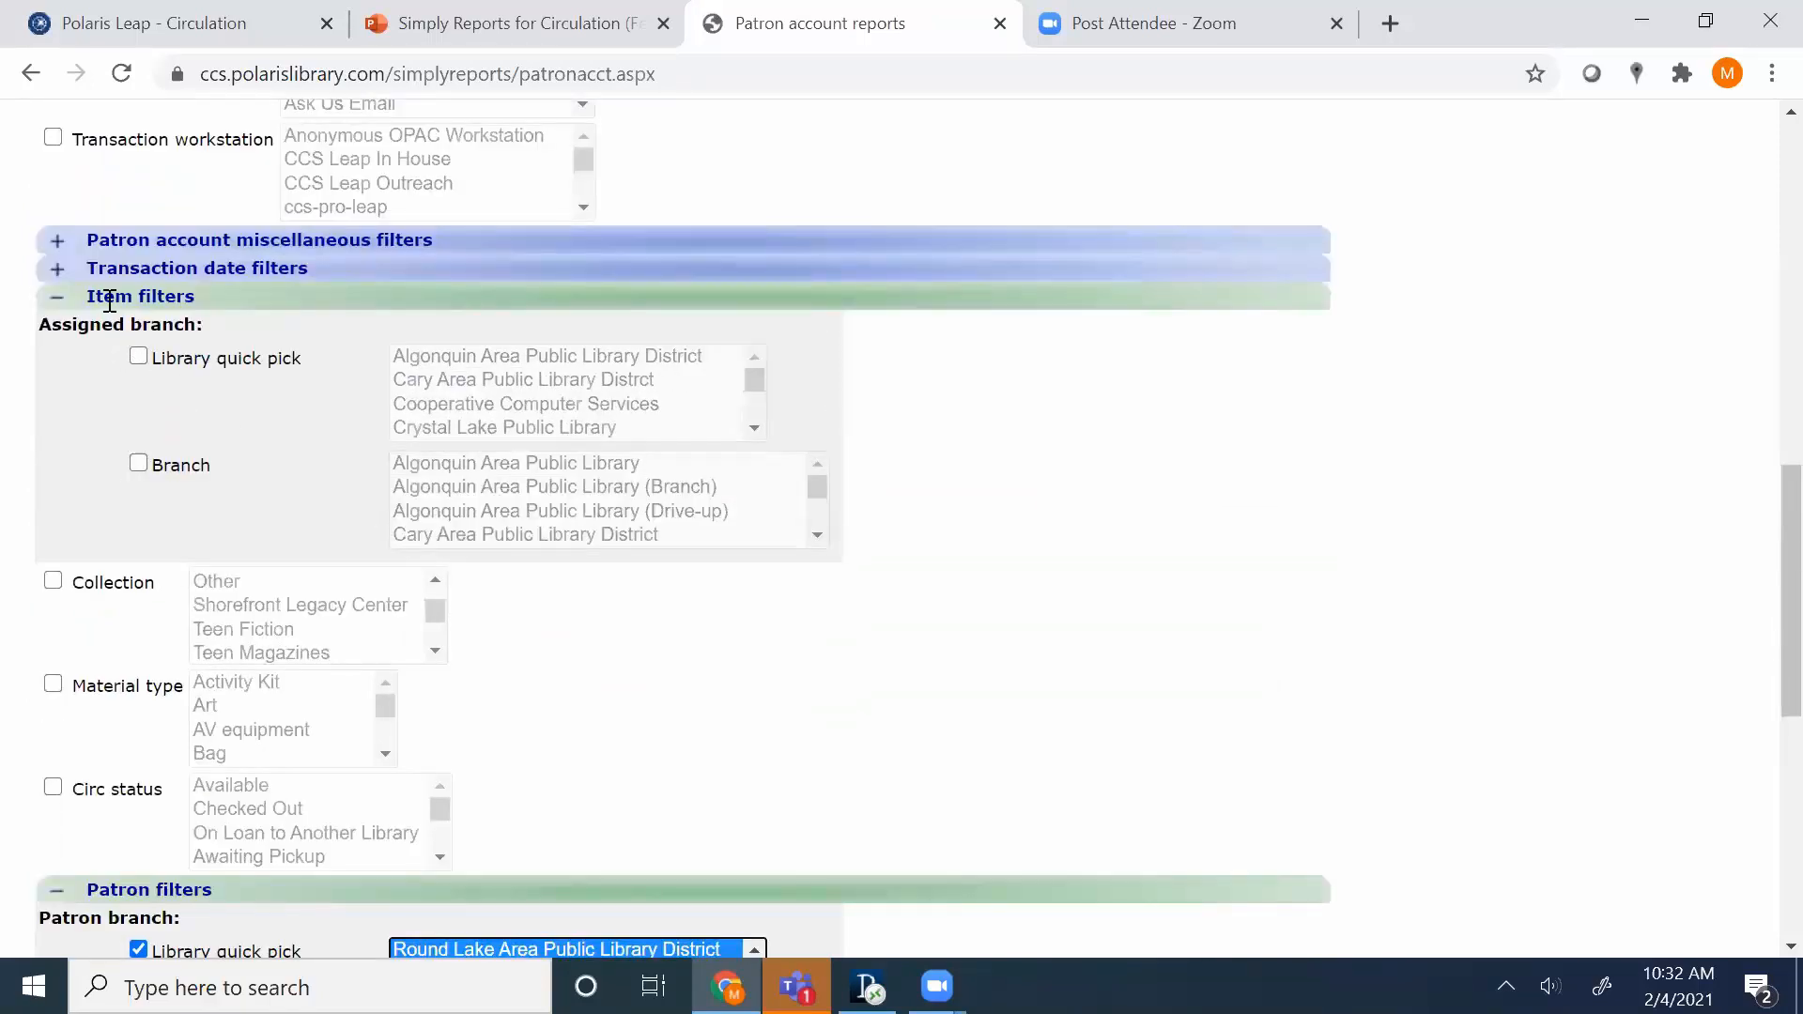
{"action": "left_click", "coordinate": [139, 359]}
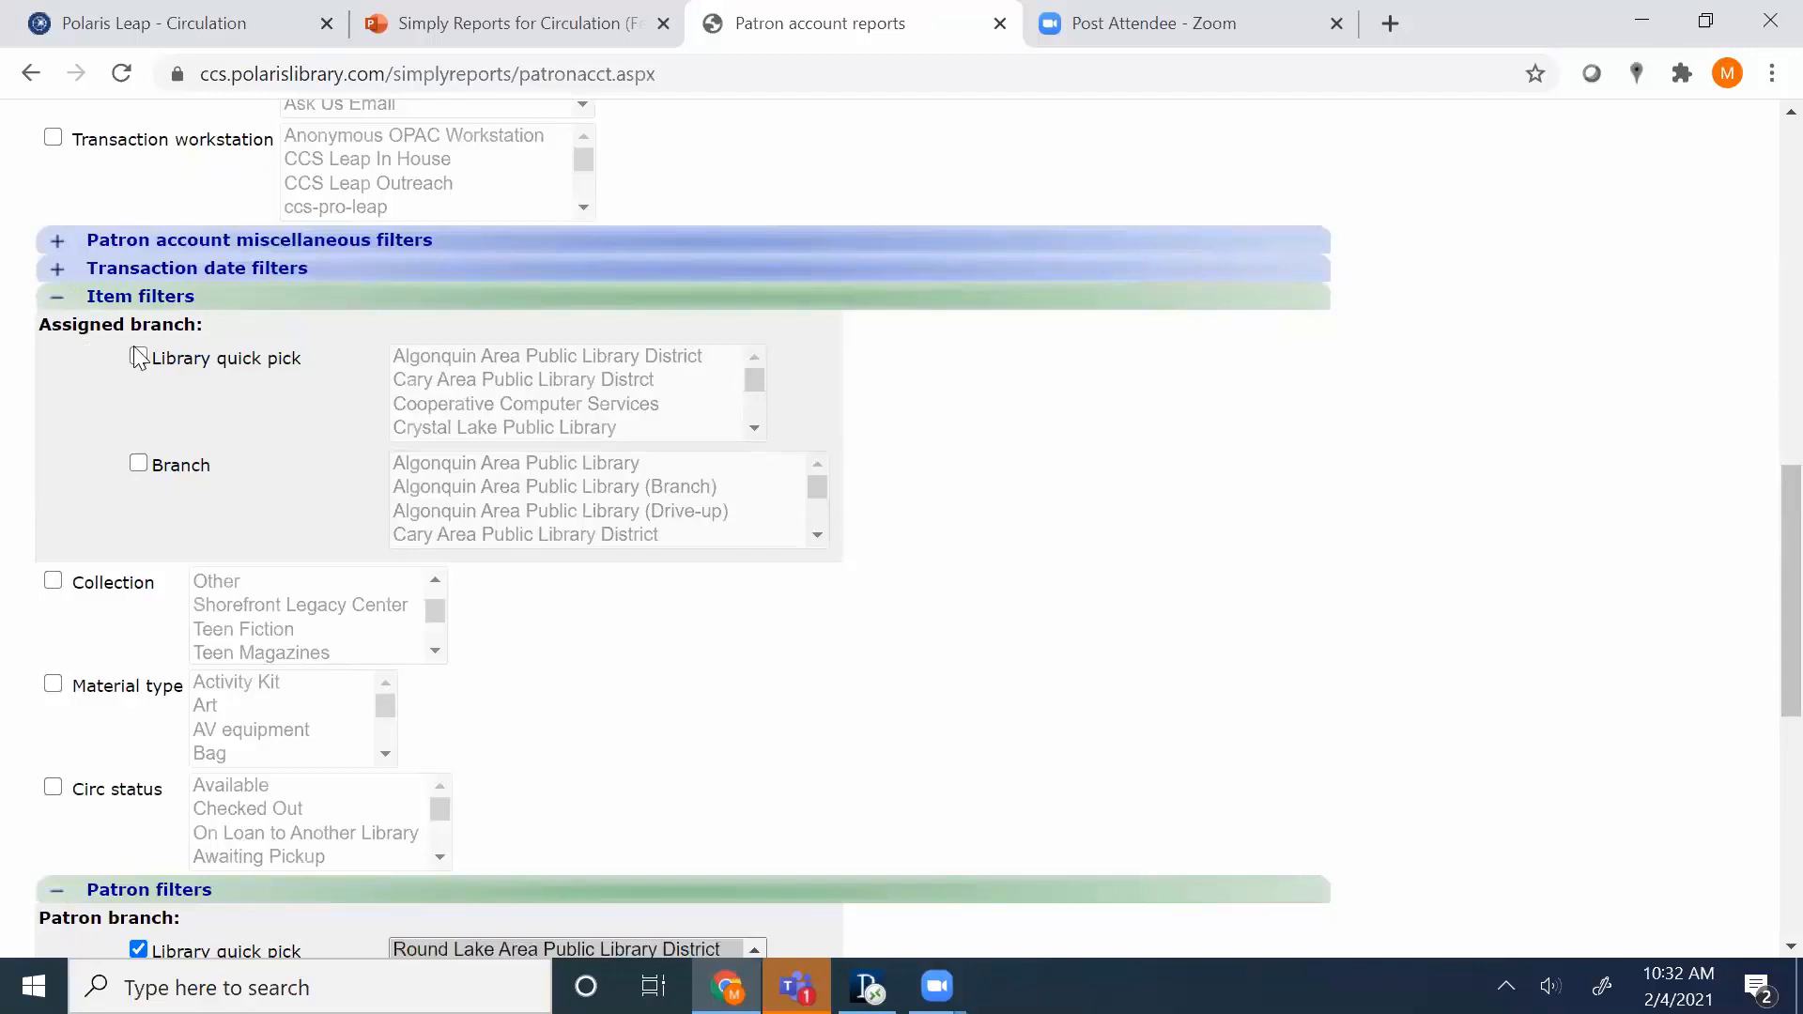
{"action": "mouse_move", "coordinate": [755, 383]}
{"action": "left_mouse_down"}
{"action": "mouse_move", "coordinate": [753, 407]}
{"action": "mouse_move", "coordinate": [710, 437]}
{"action": "mouse_move", "coordinate": [755, 359]}
{"action": "left_mouse_up"}
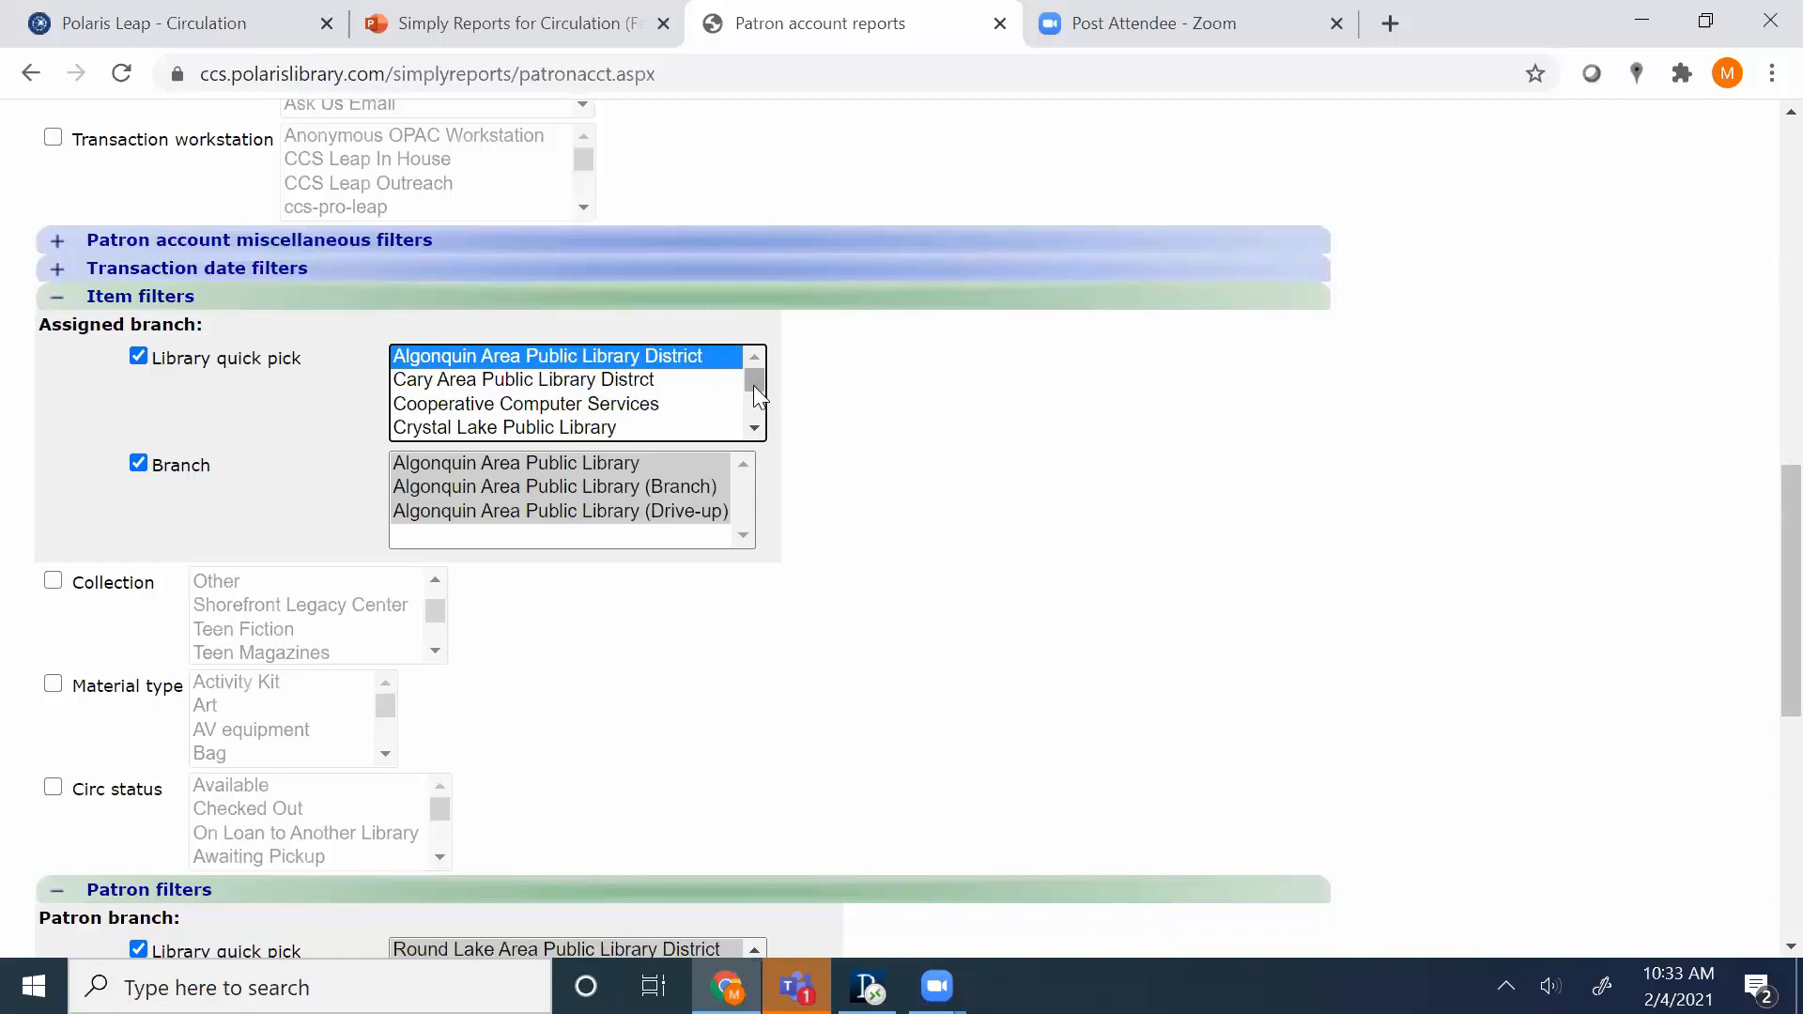
{"action": "left_click_drag", "start_coordinate": [756, 385], "coordinate": [751, 424]}
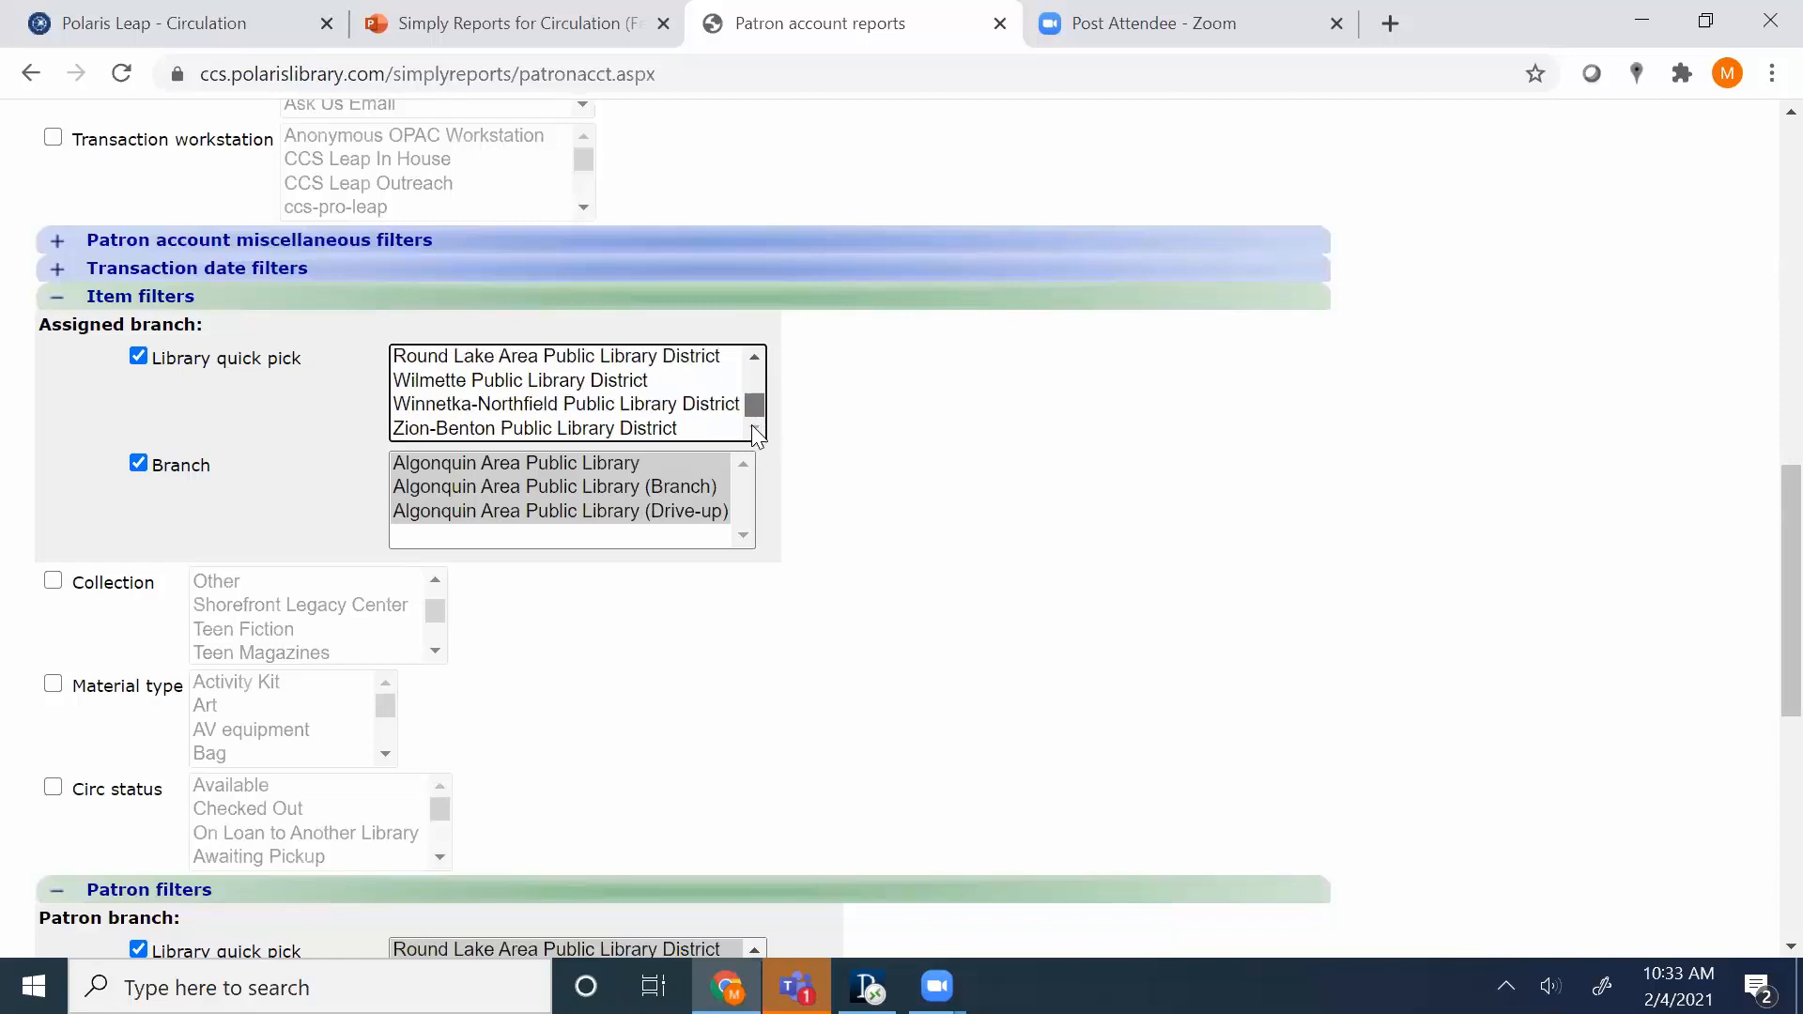
{"action": "left_click", "coordinate": [674, 429], "text": "shift"}
{"action": "mouse_move", "coordinate": [754, 424]}
{"action": "left_mouse_down"}
{"action": "mouse_move", "coordinate": [754, 385]}
{"action": "mouse_move", "coordinate": [757, 428]}
{"action": "left_mouse_up"}
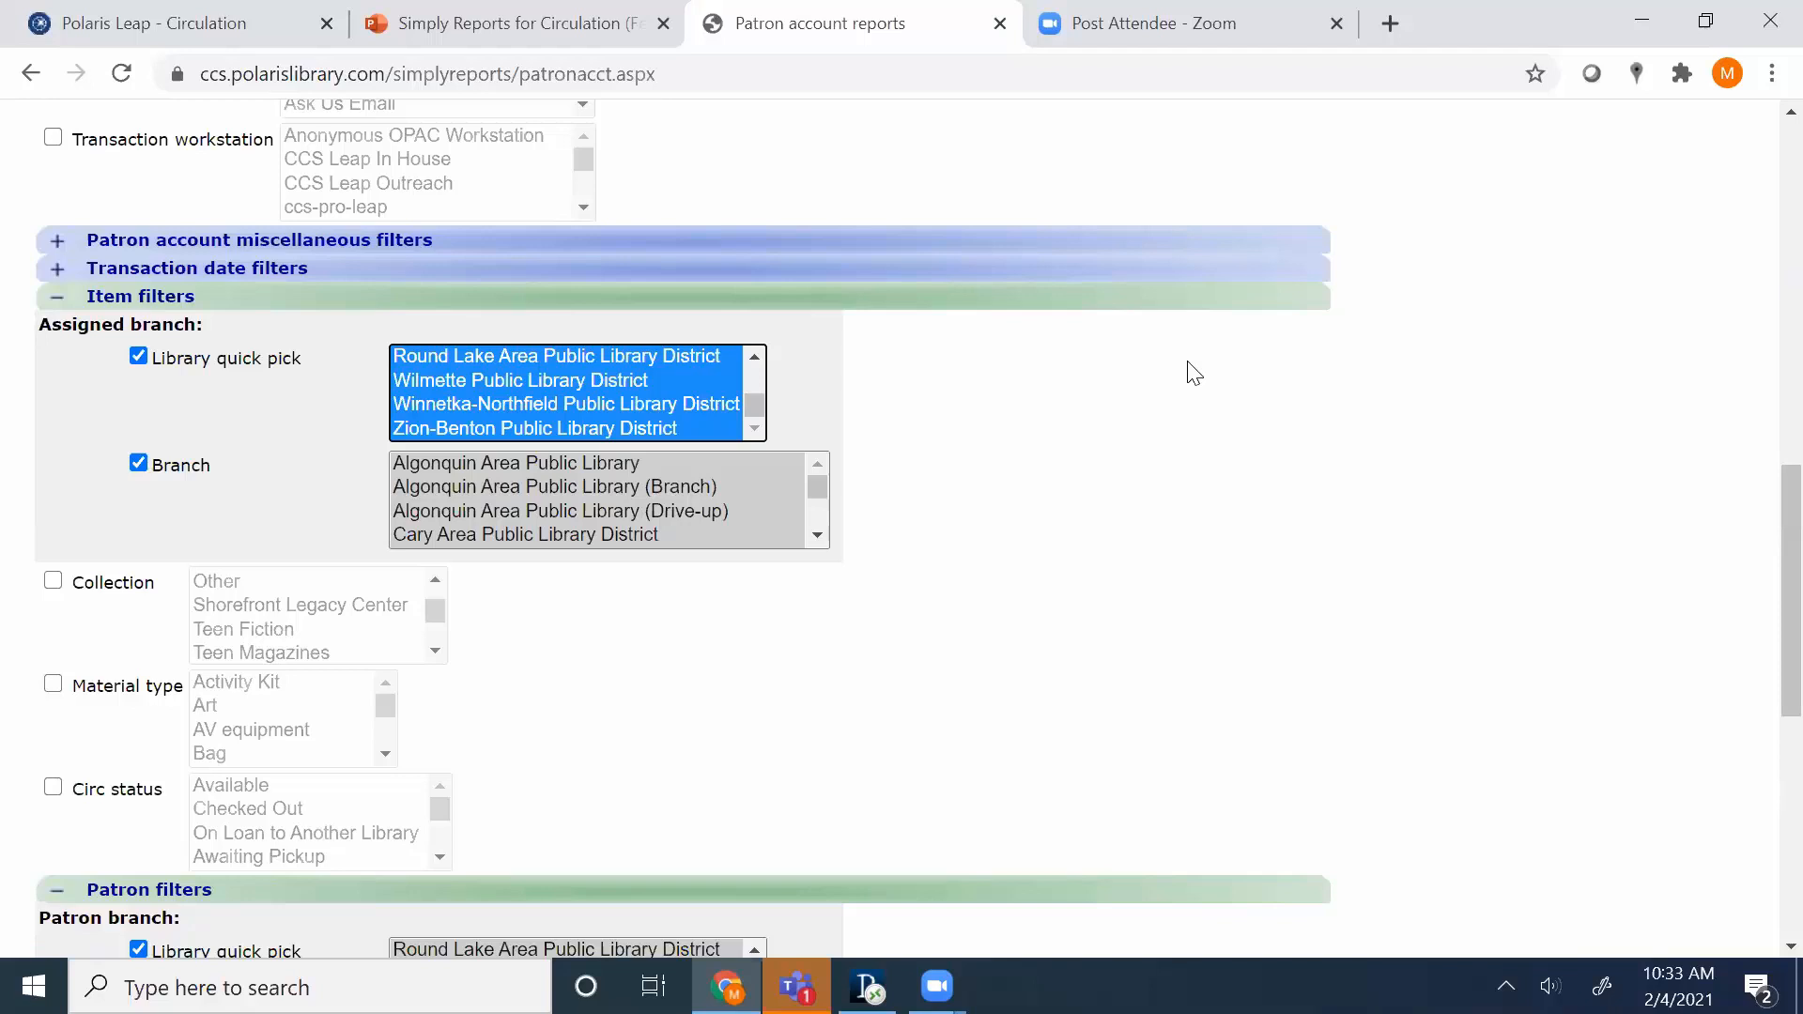
Review the chosen report filters and limit the item circ status filter to Available.
{"action": "scroll", "coordinate": [1193, 373], "scroll_direction": "up", "scroll_amount": 8}
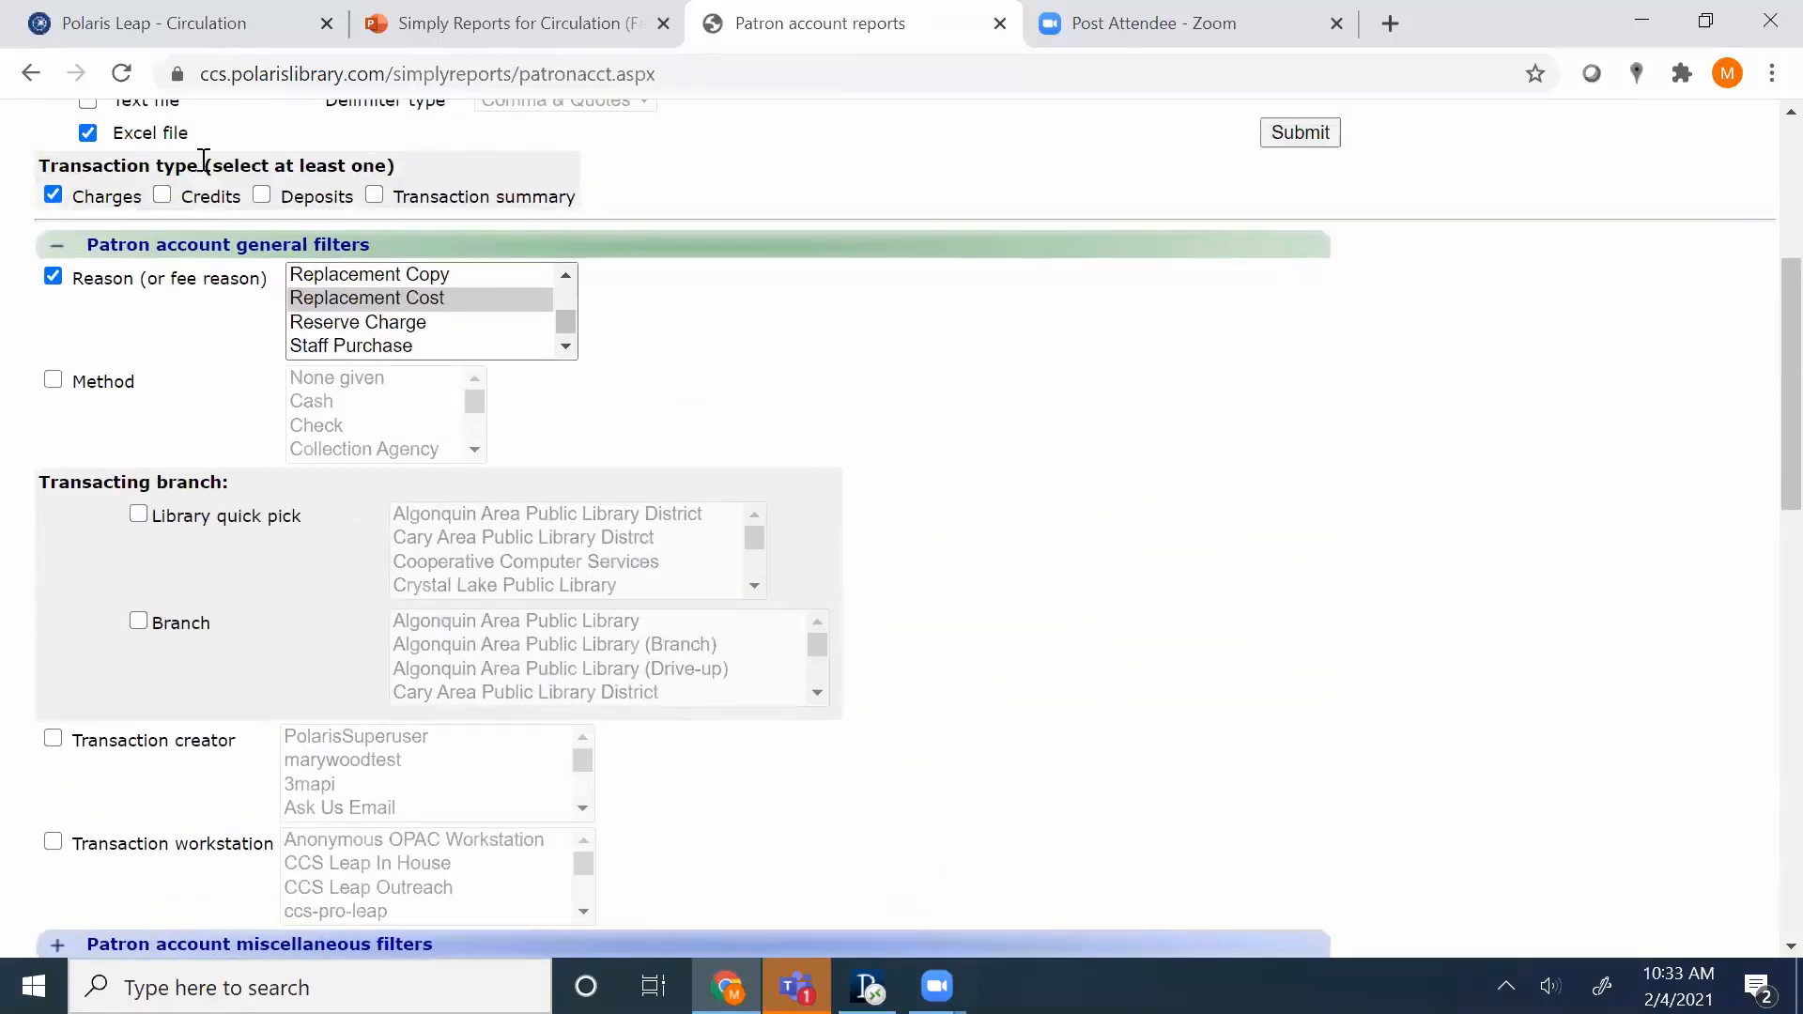
{"action": "scroll", "coordinate": [921, 648], "scroll_direction": "down", "scroll_amount": 5}
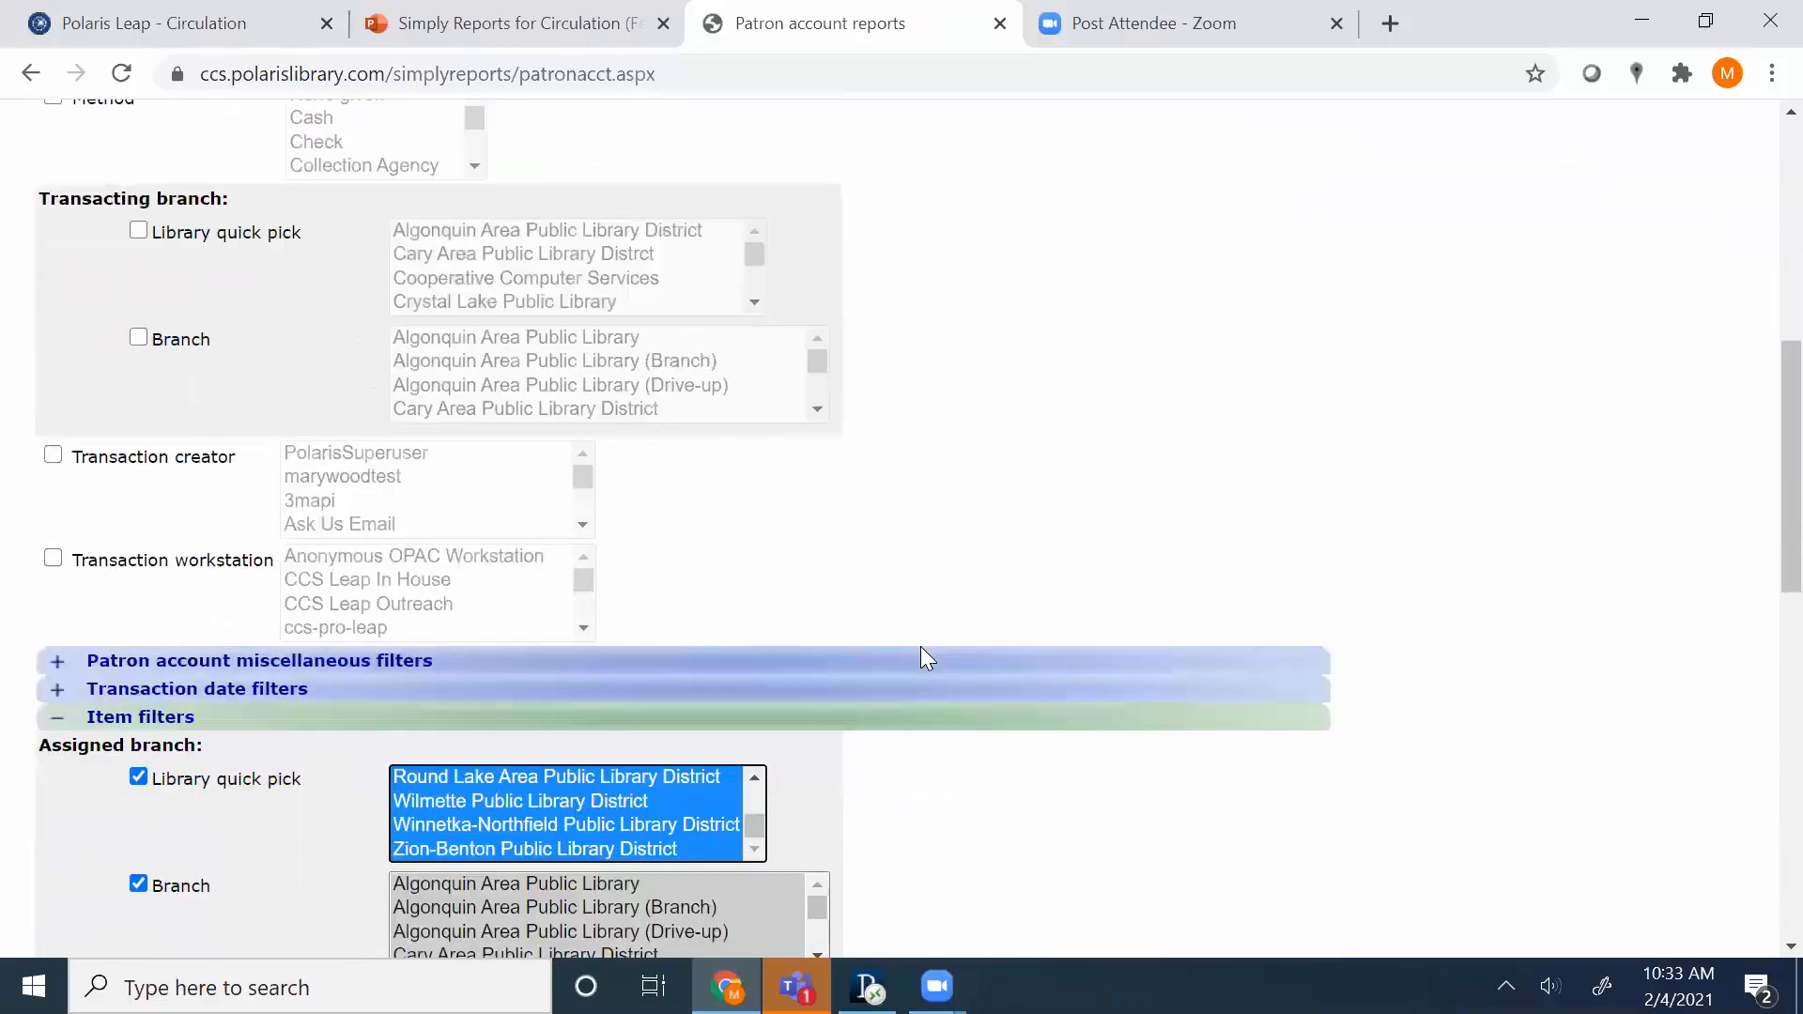
{"action": "scroll", "coordinate": [920, 692], "scroll_direction": "down", "scroll_amount": 3}
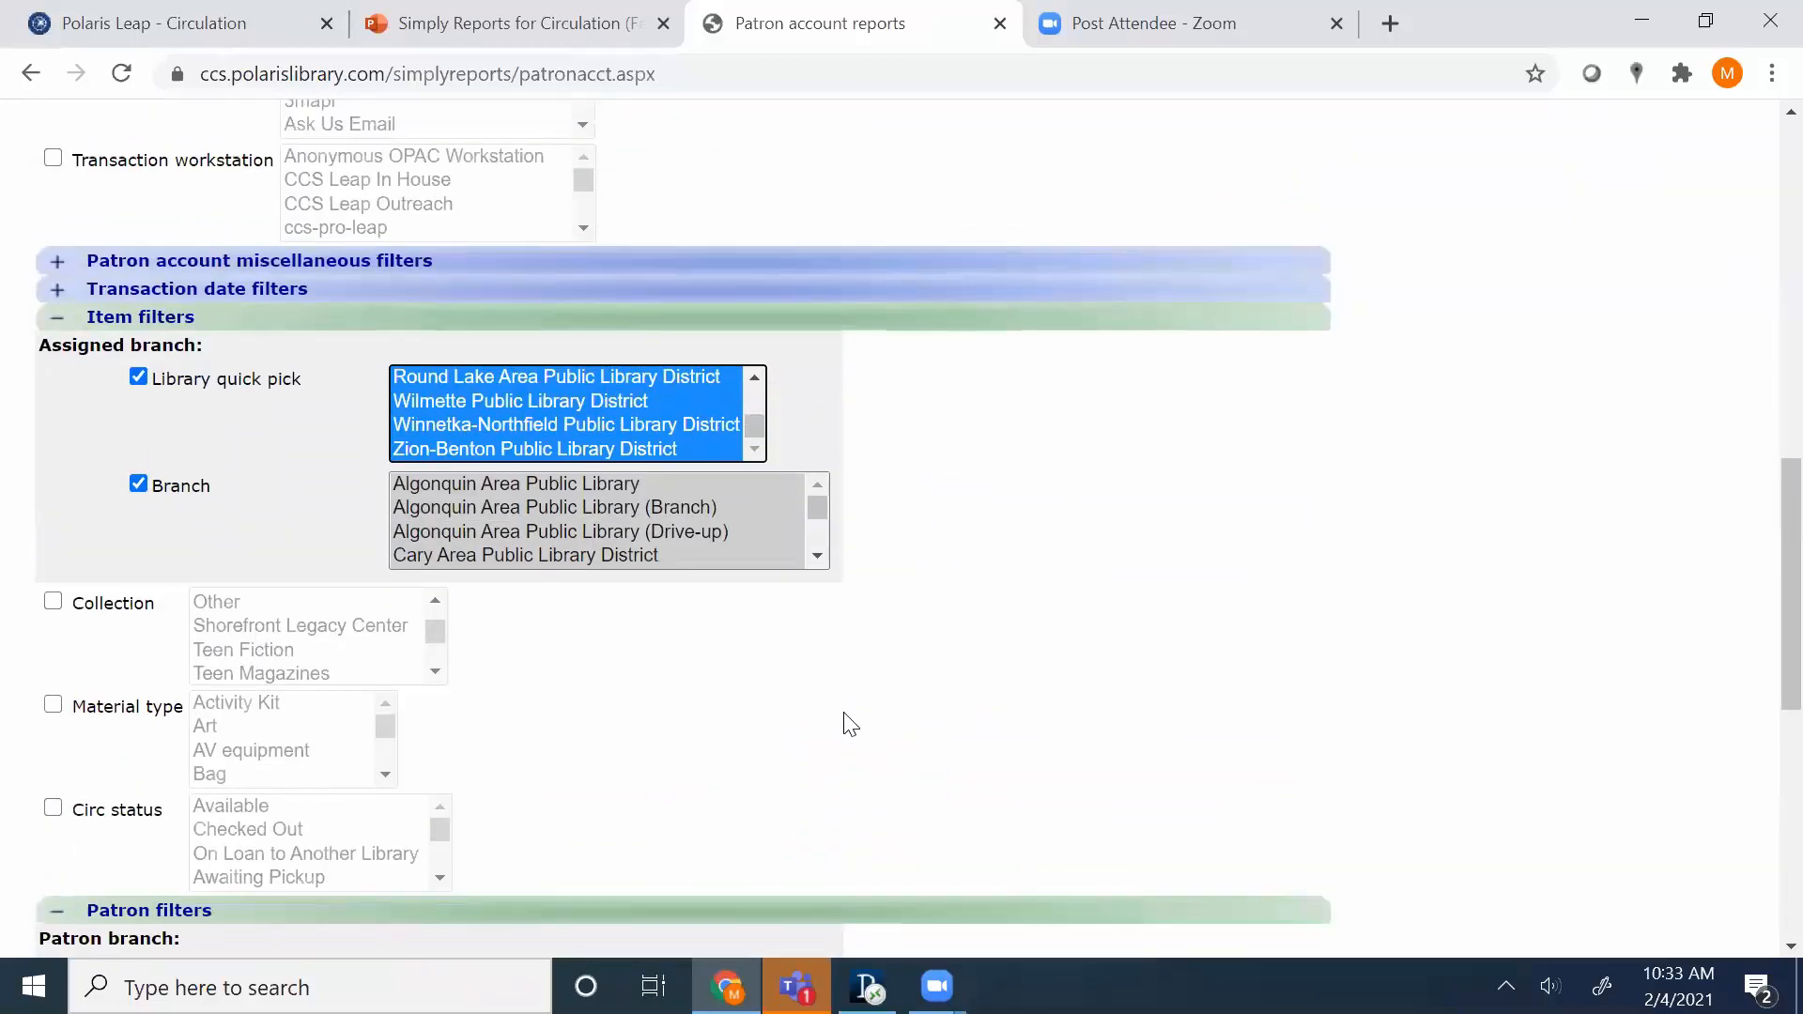
{"action": "scroll", "coordinate": [849, 713], "scroll_direction": "up", "scroll_amount": 7}
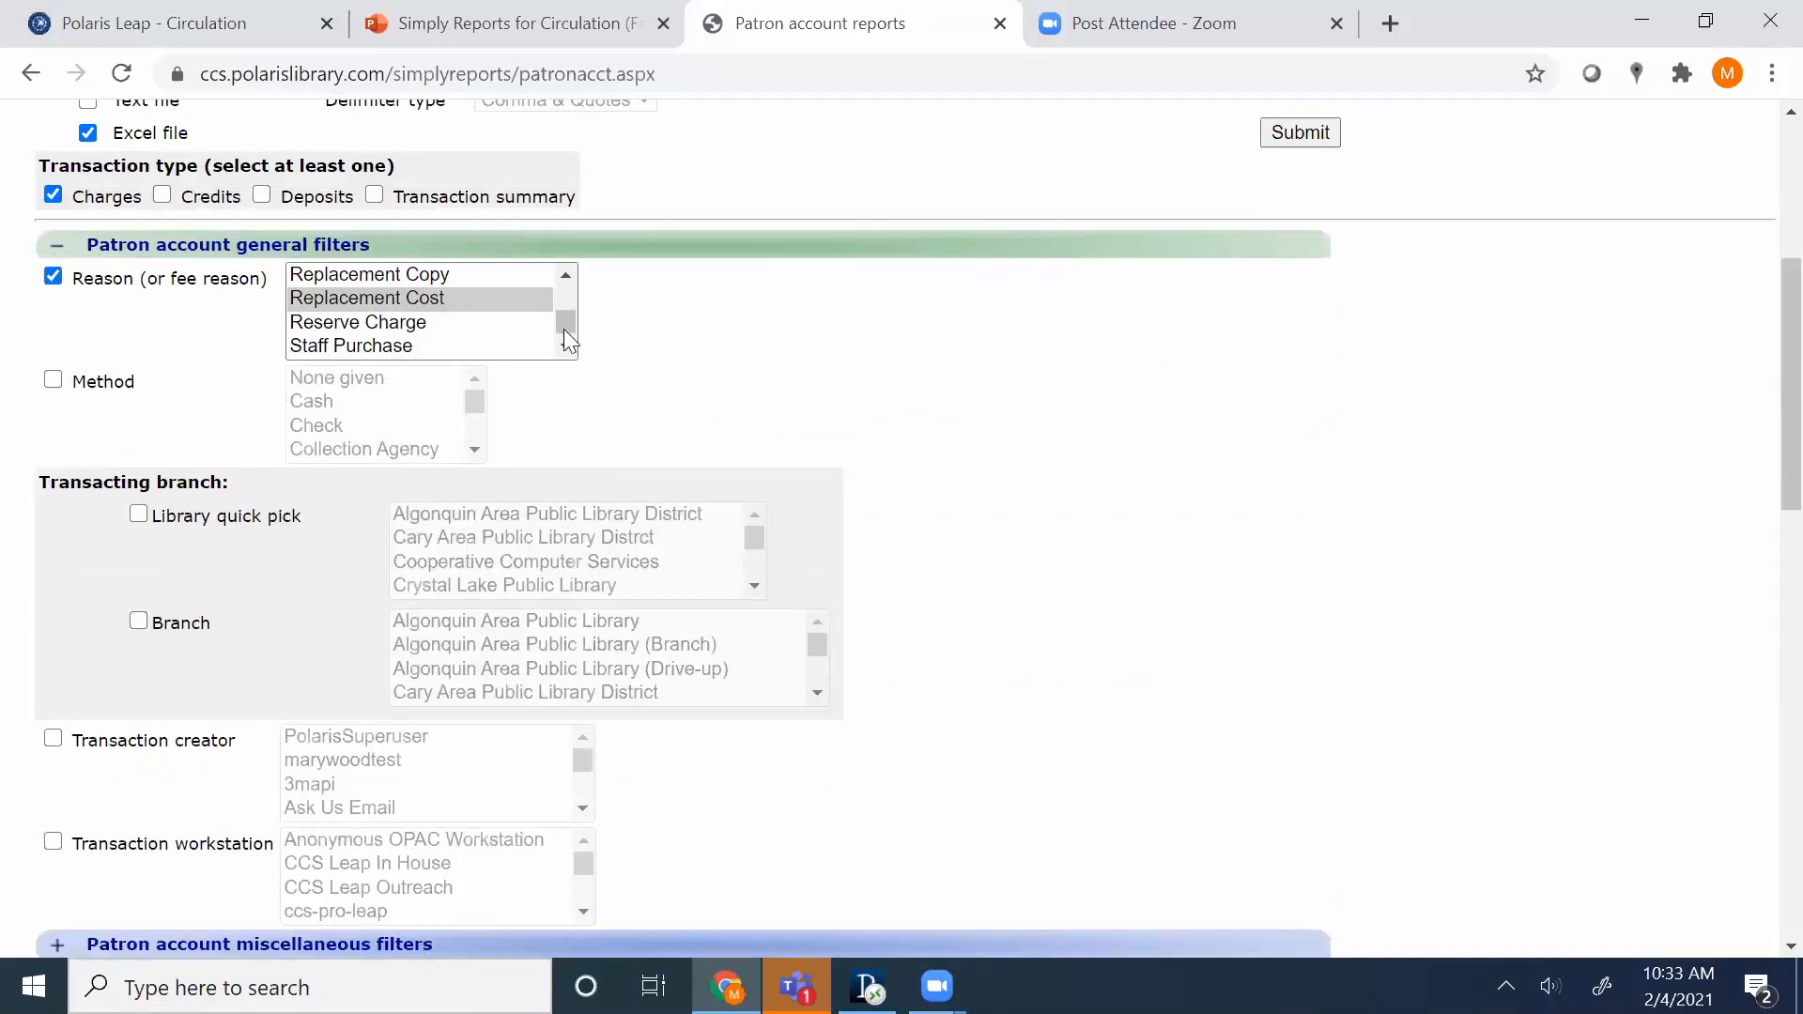
{"action": "scroll", "coordinate": [995, 516], "scroll_direction": "down", "scroll_amount": 5}
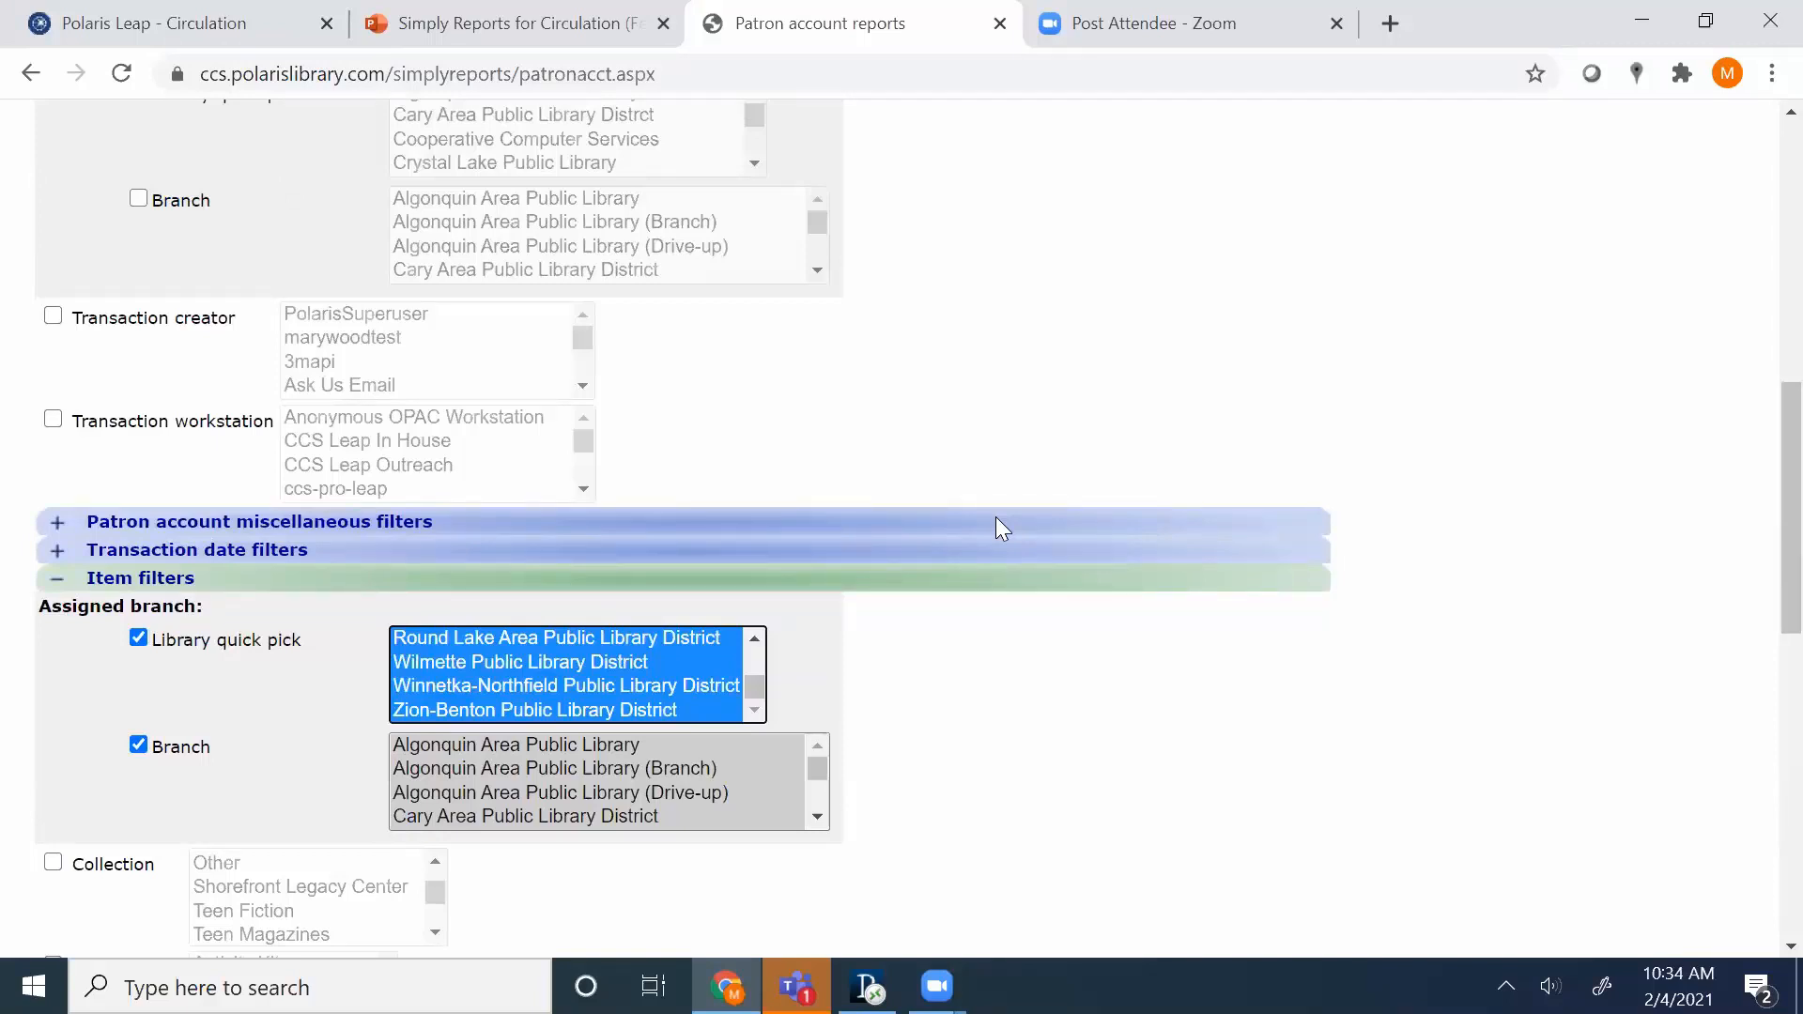
{"action": "scroll", "coordinate": [995, 518], "scroll_direction": "down", "scroll_amount": 4}
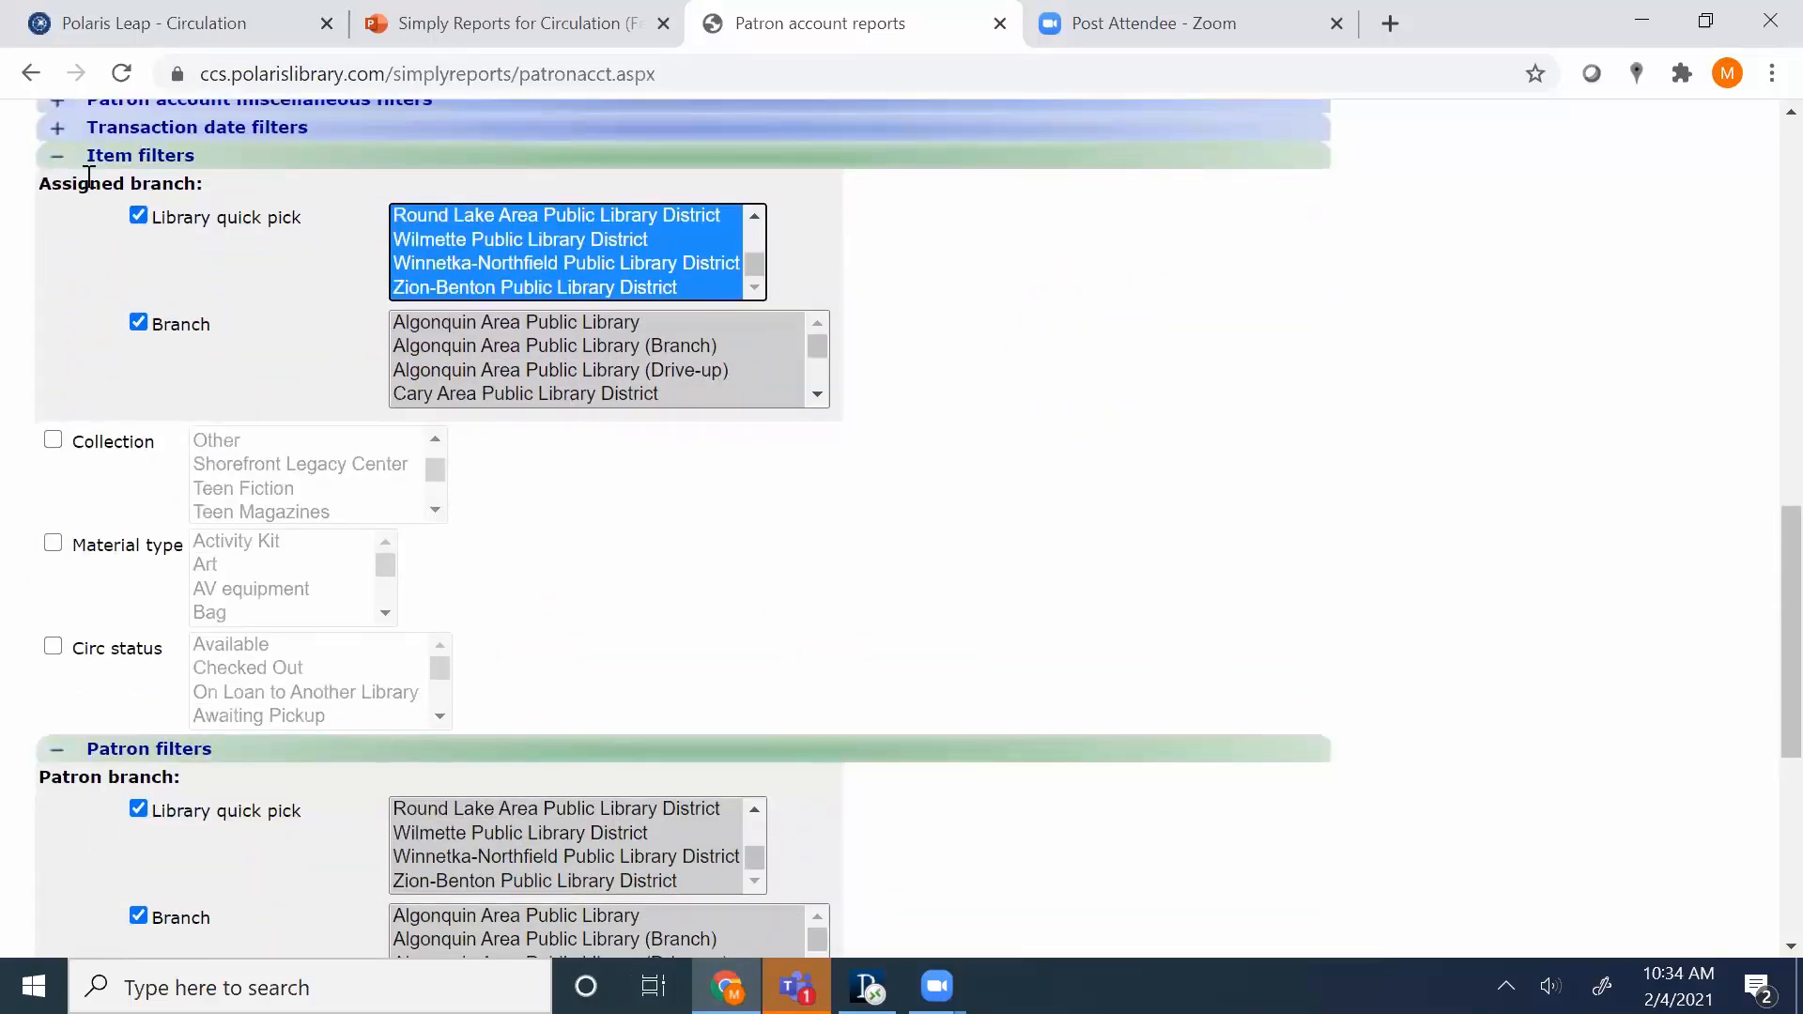
{"action": "left_click", "coordinate": [54, 648]}
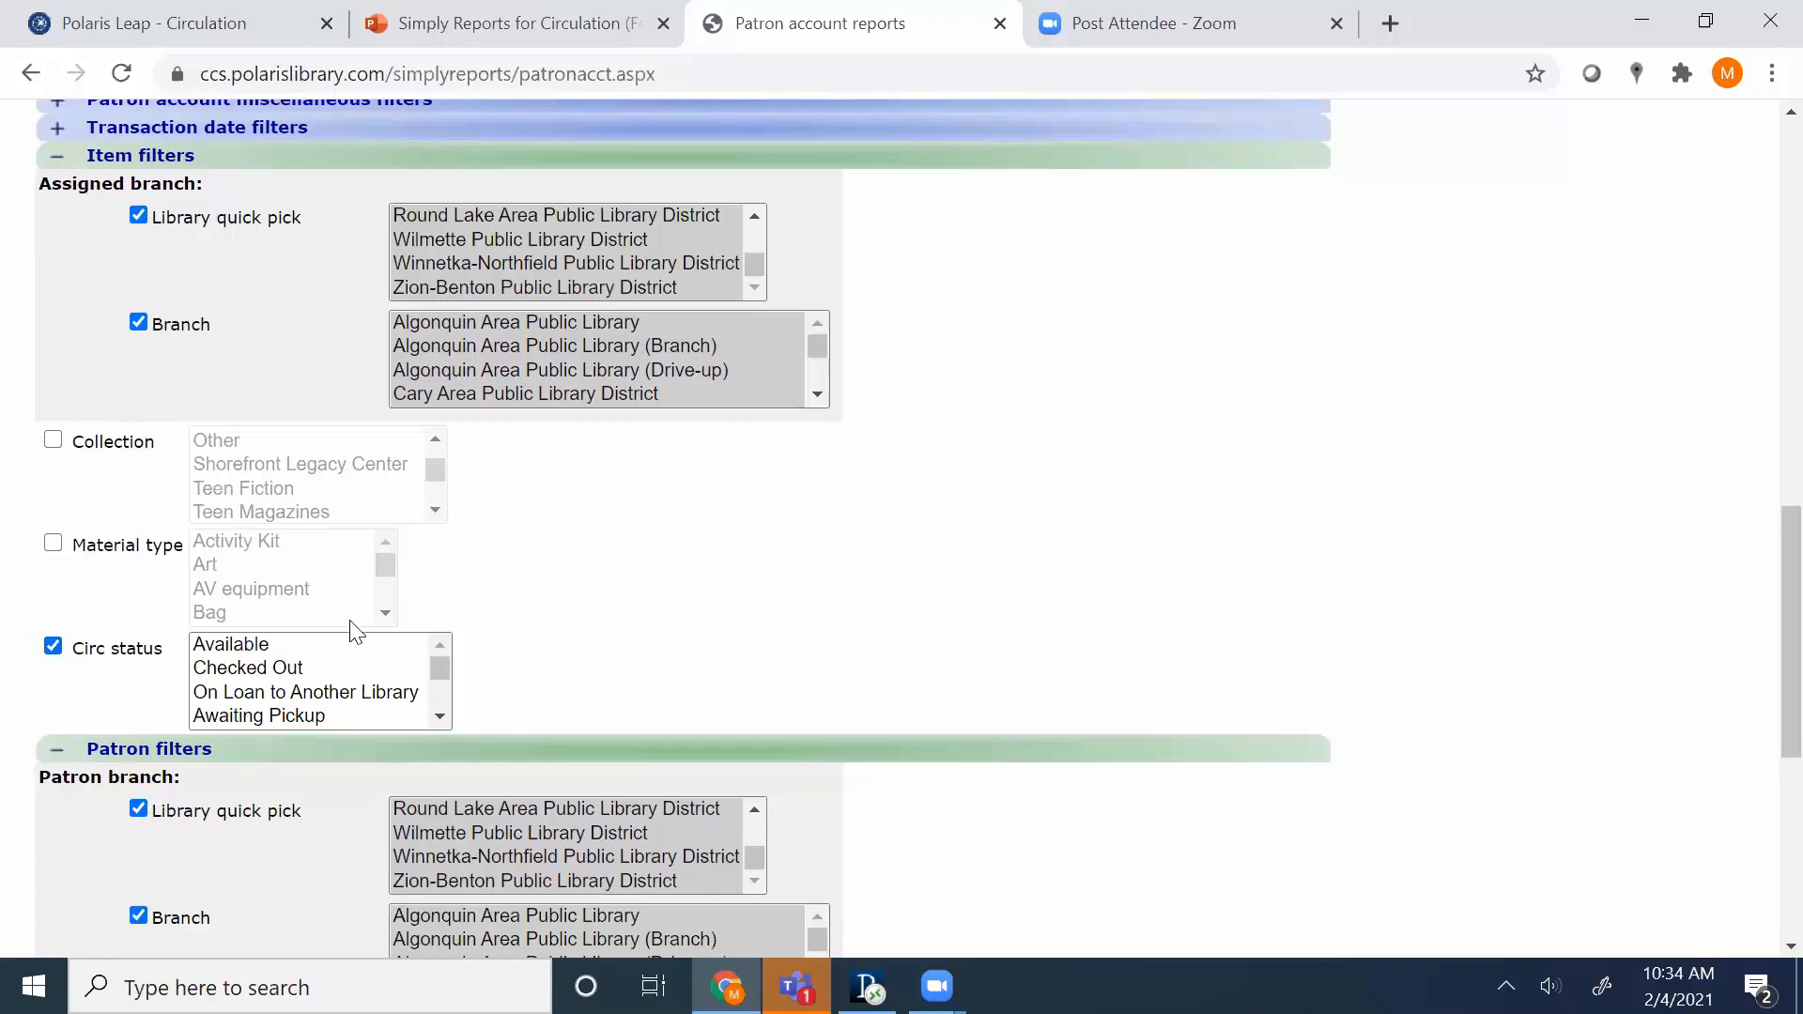
{"action": "left_click", "coordinate": [271, 650]}
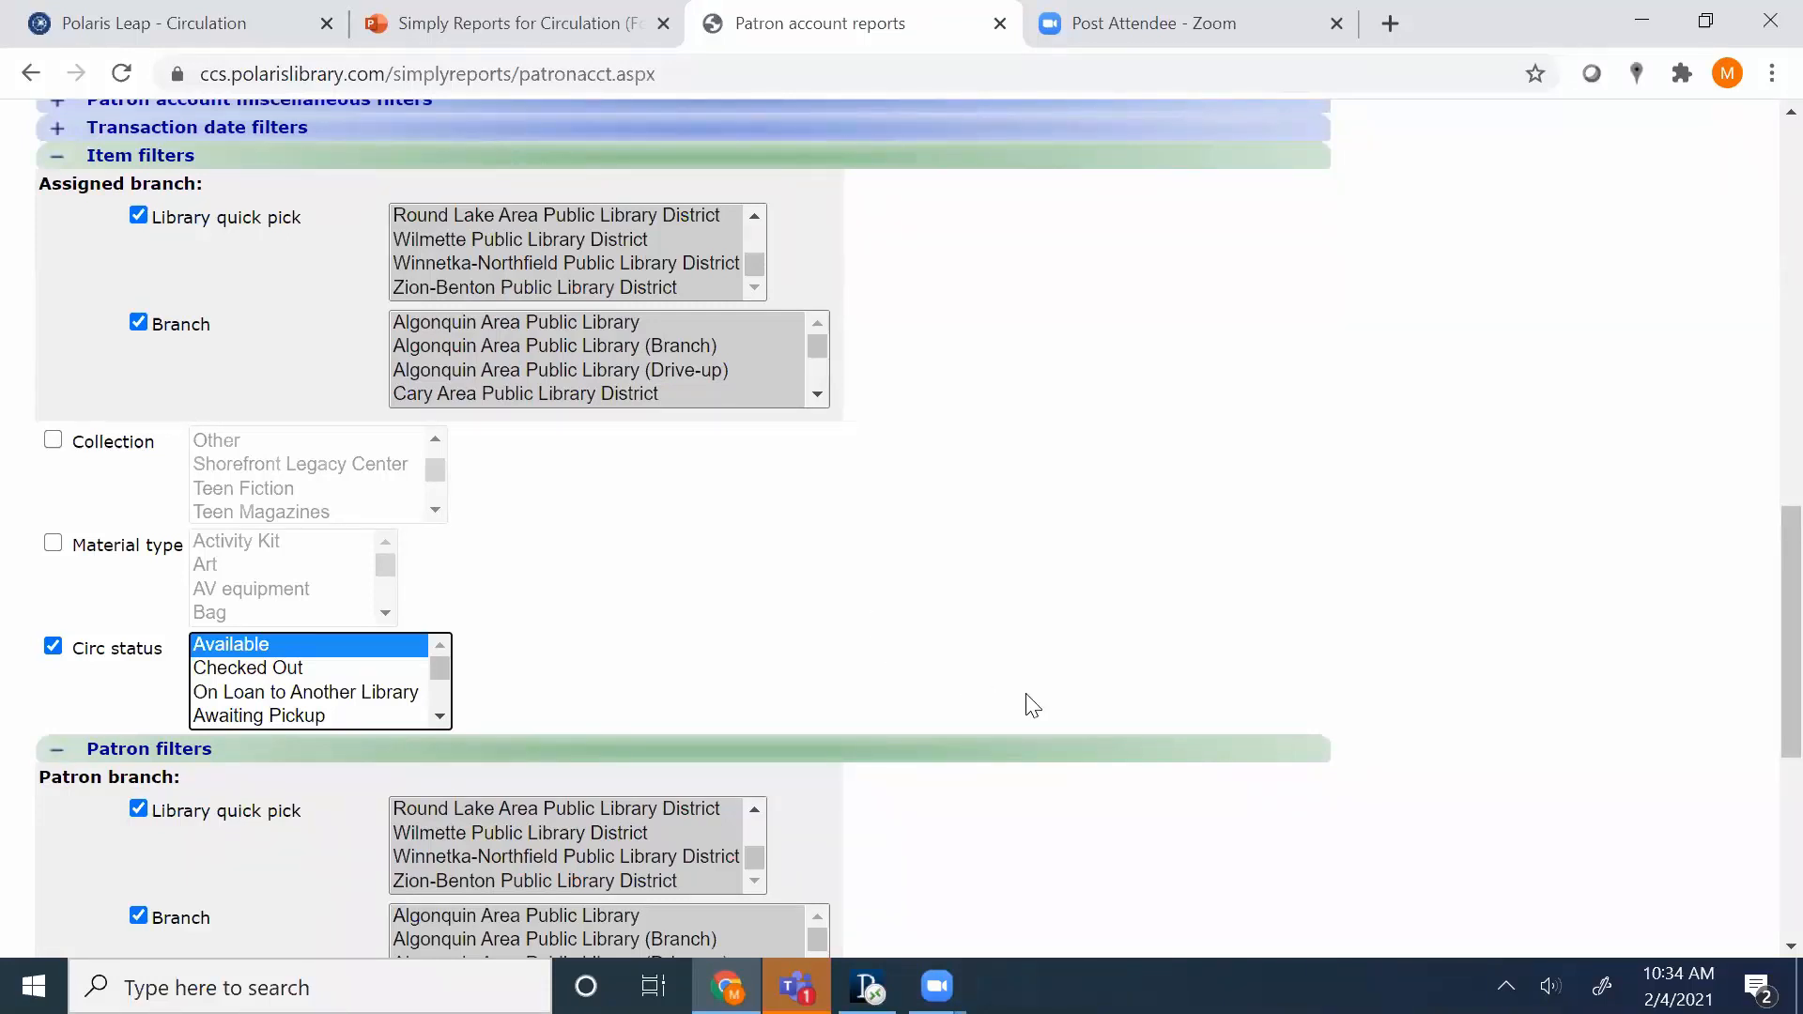
Submit the patron account list report and examine the charge reasons in its preview.
{"action": "scroll", "coordinate": [1033, 704], "scroll_direction": "up", "scroll_amount": 10}
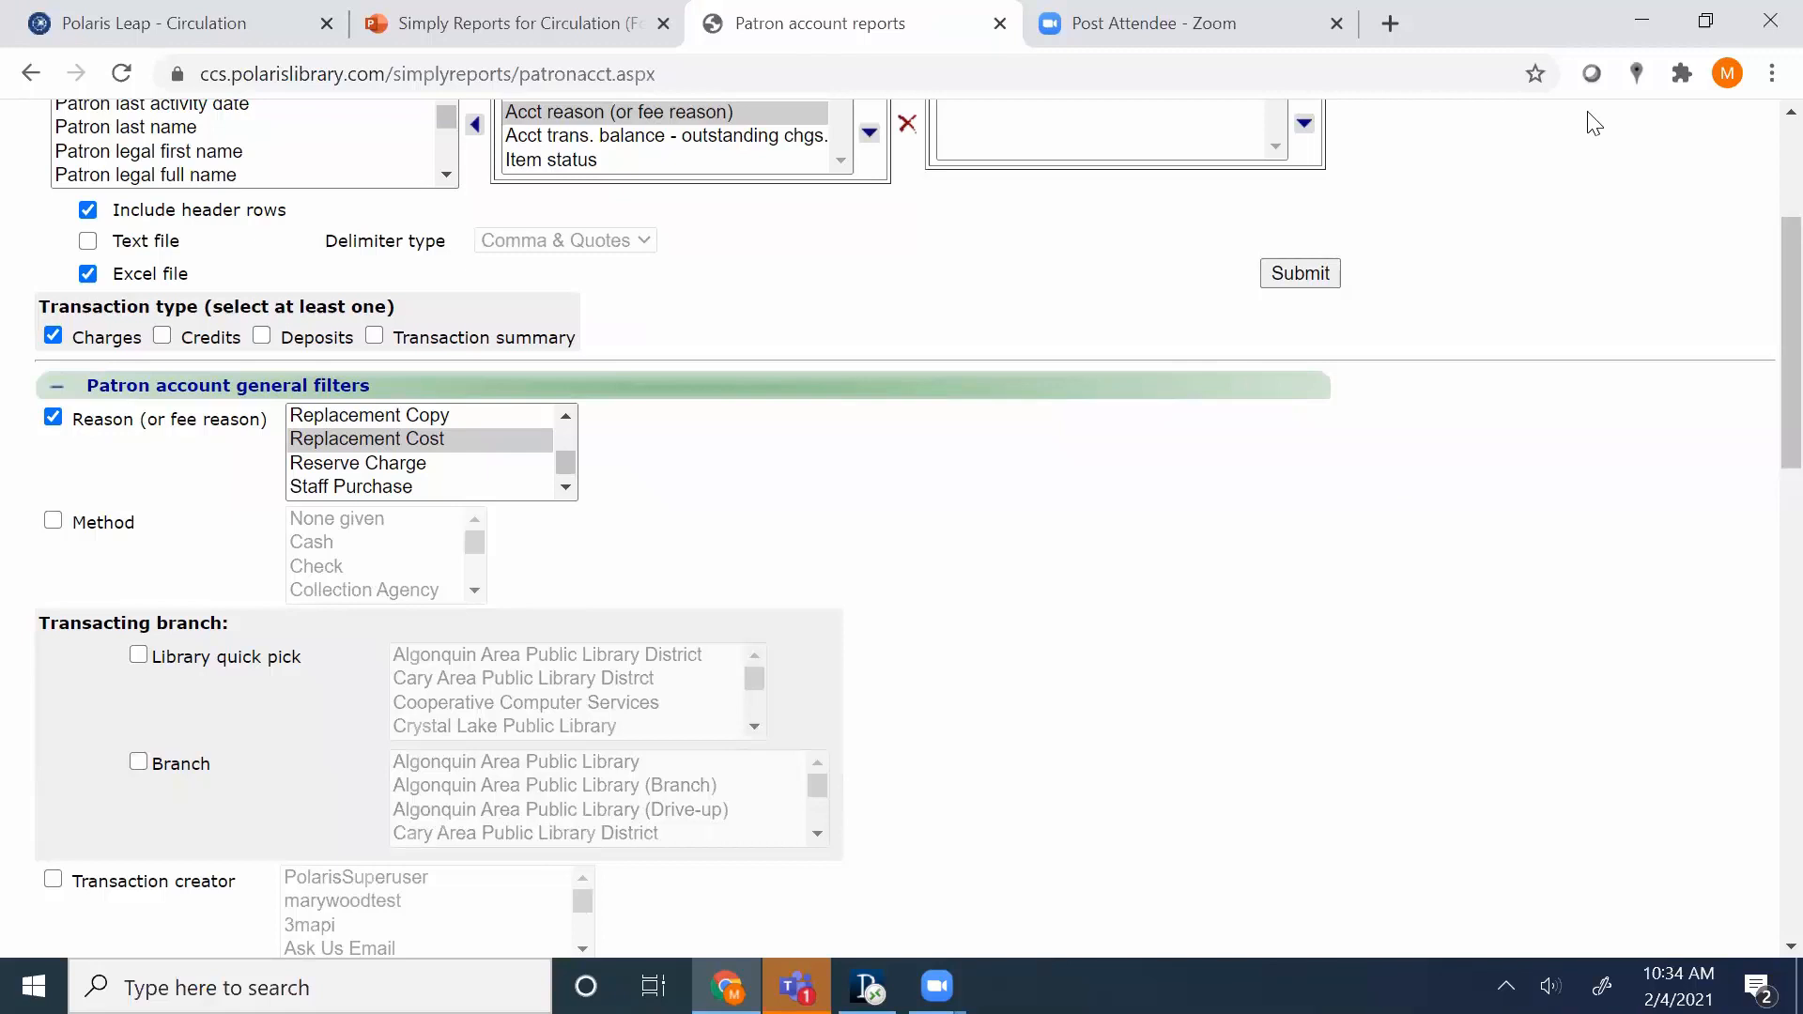
{"action": "left_click", "coordinate": [1335, 273]}
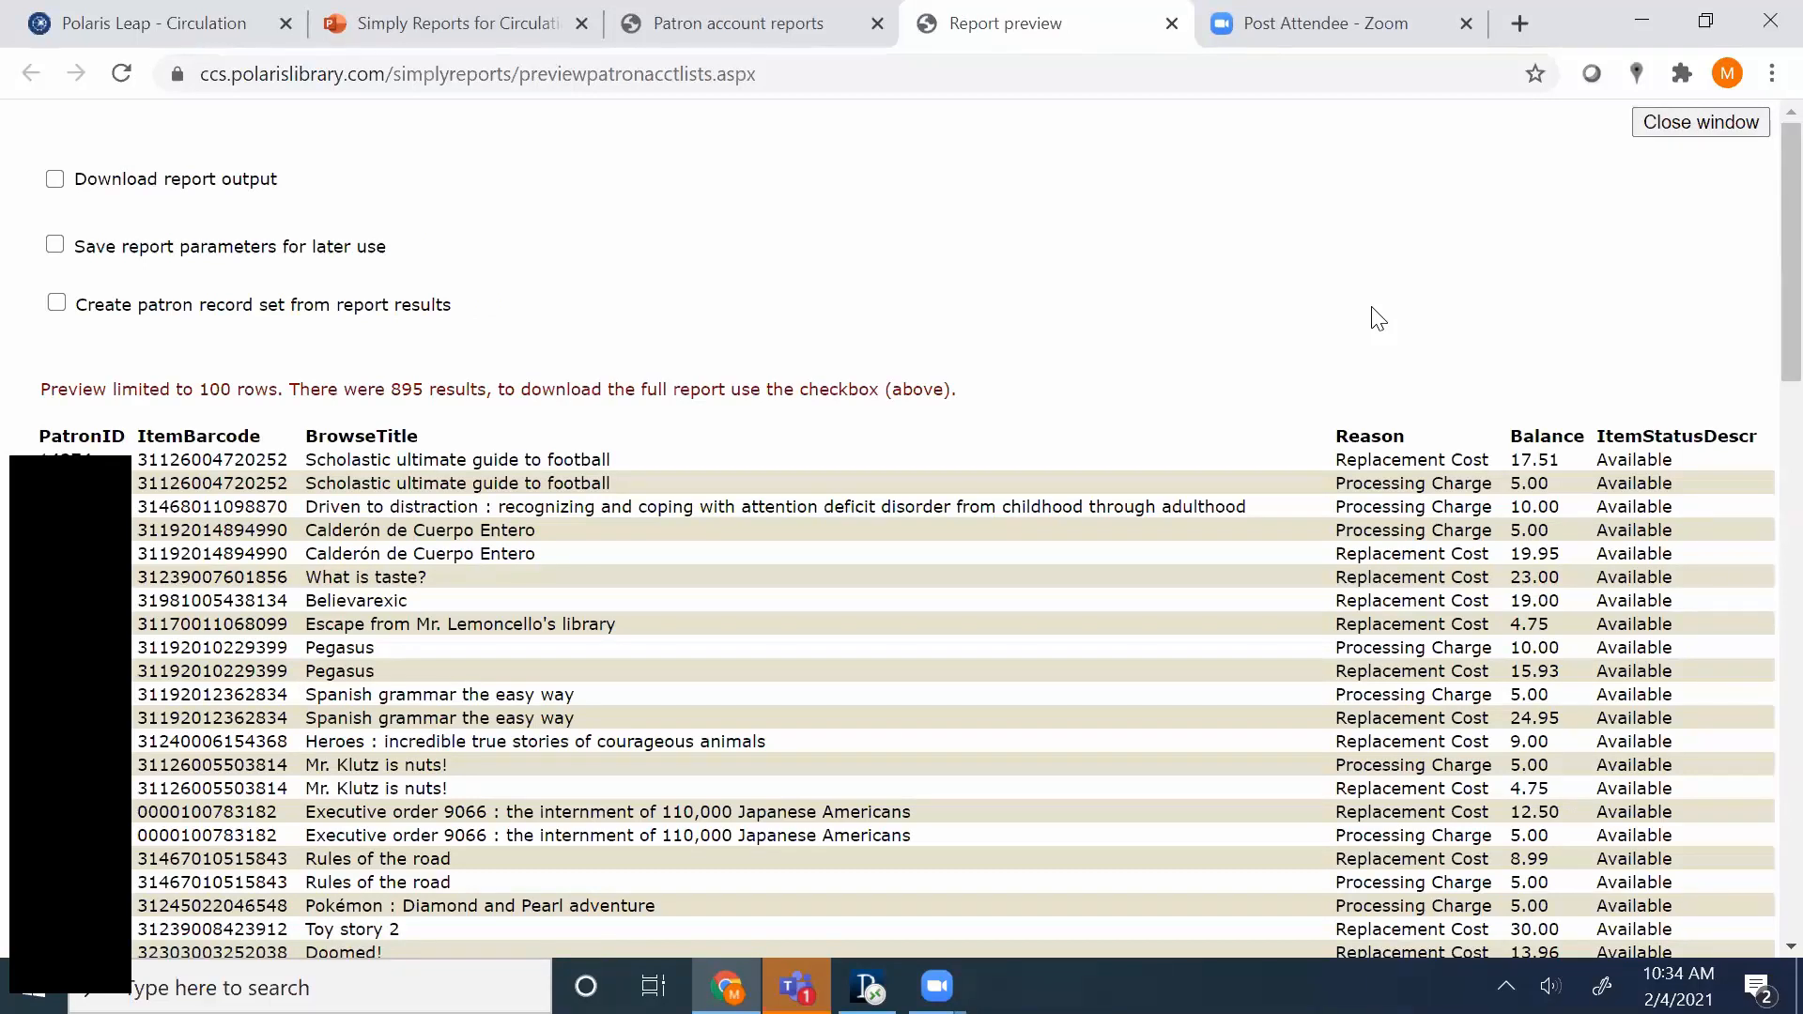
{"action": "left_click_drag", "start_coordinate": [1338, 435], "coordinate": [1472, 470]}
{"action": "left_click", "coordinate": [1474, 470]}
Return to the report setup and add Item call number to the columns selected for output.
{"action": "left_click", "coordinate": [689, 23]}
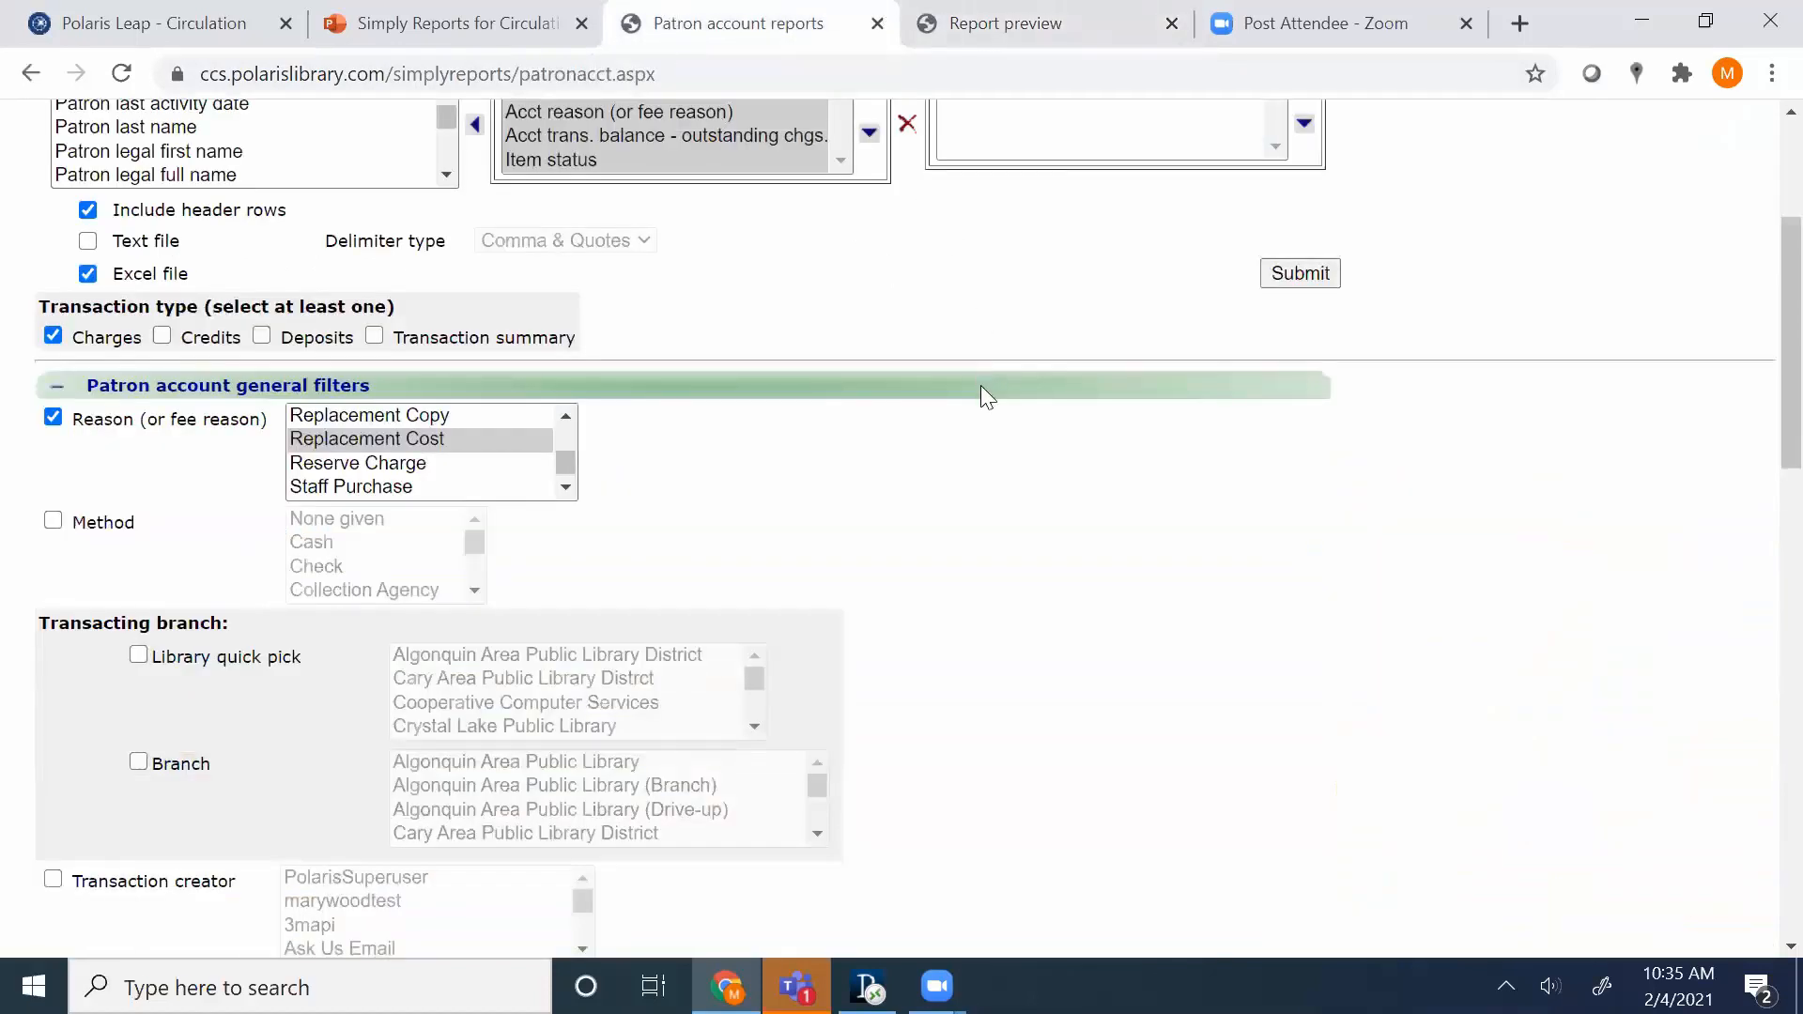
{"action": "scroll", "coordinate": [981, 385], "scroll_direction": "up", "scroll_amount": 4}
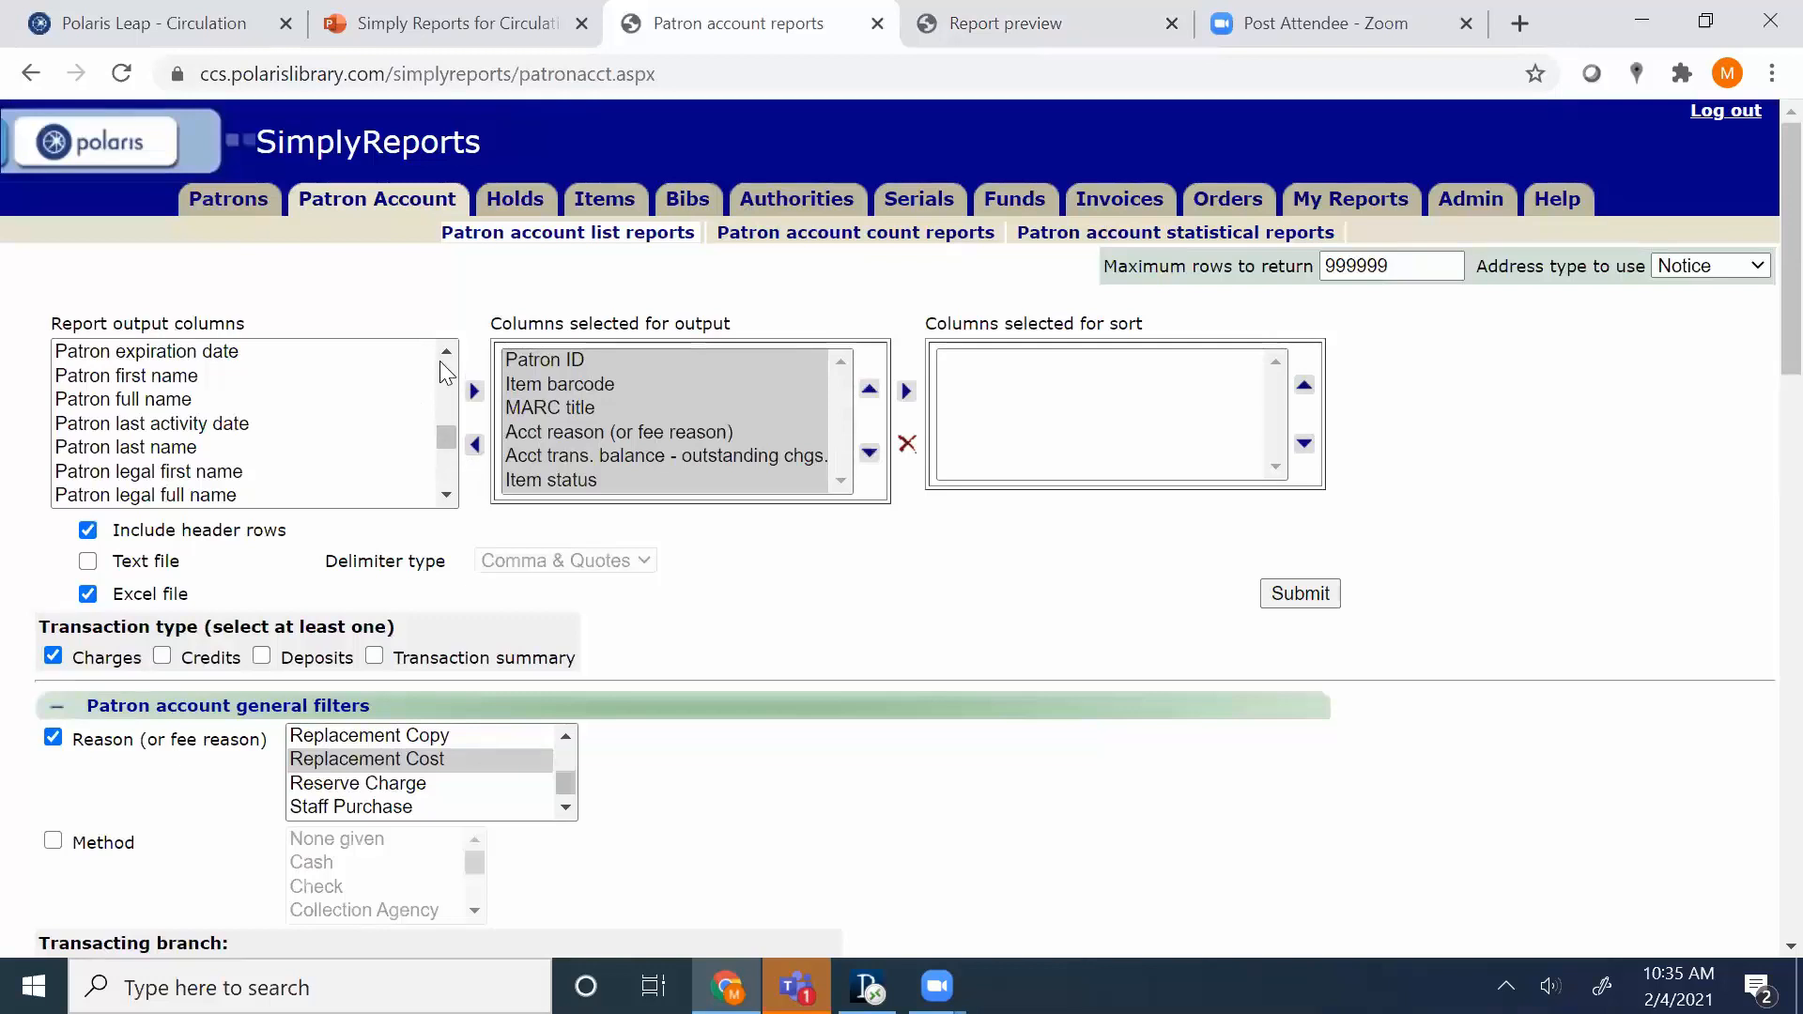
{"action": "left_click", "coordinate": [441, 357]}
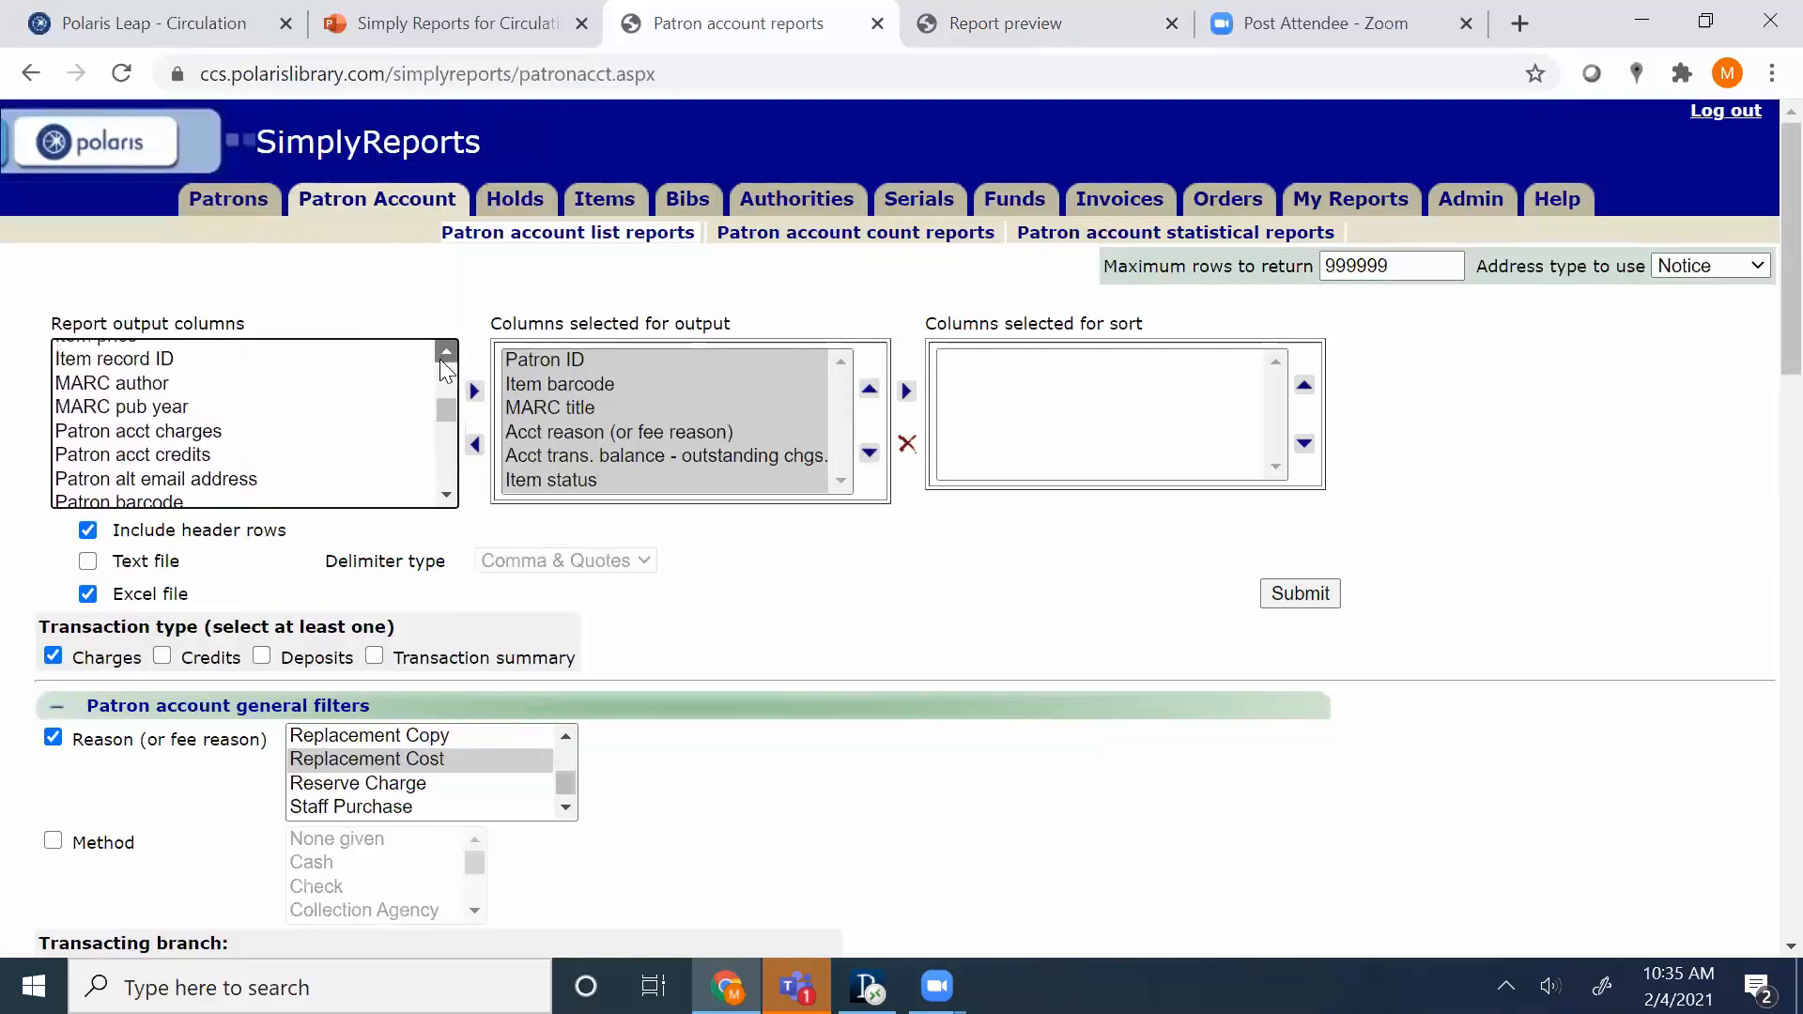
{"action": "left_click", "coordinate": [166, 371]}
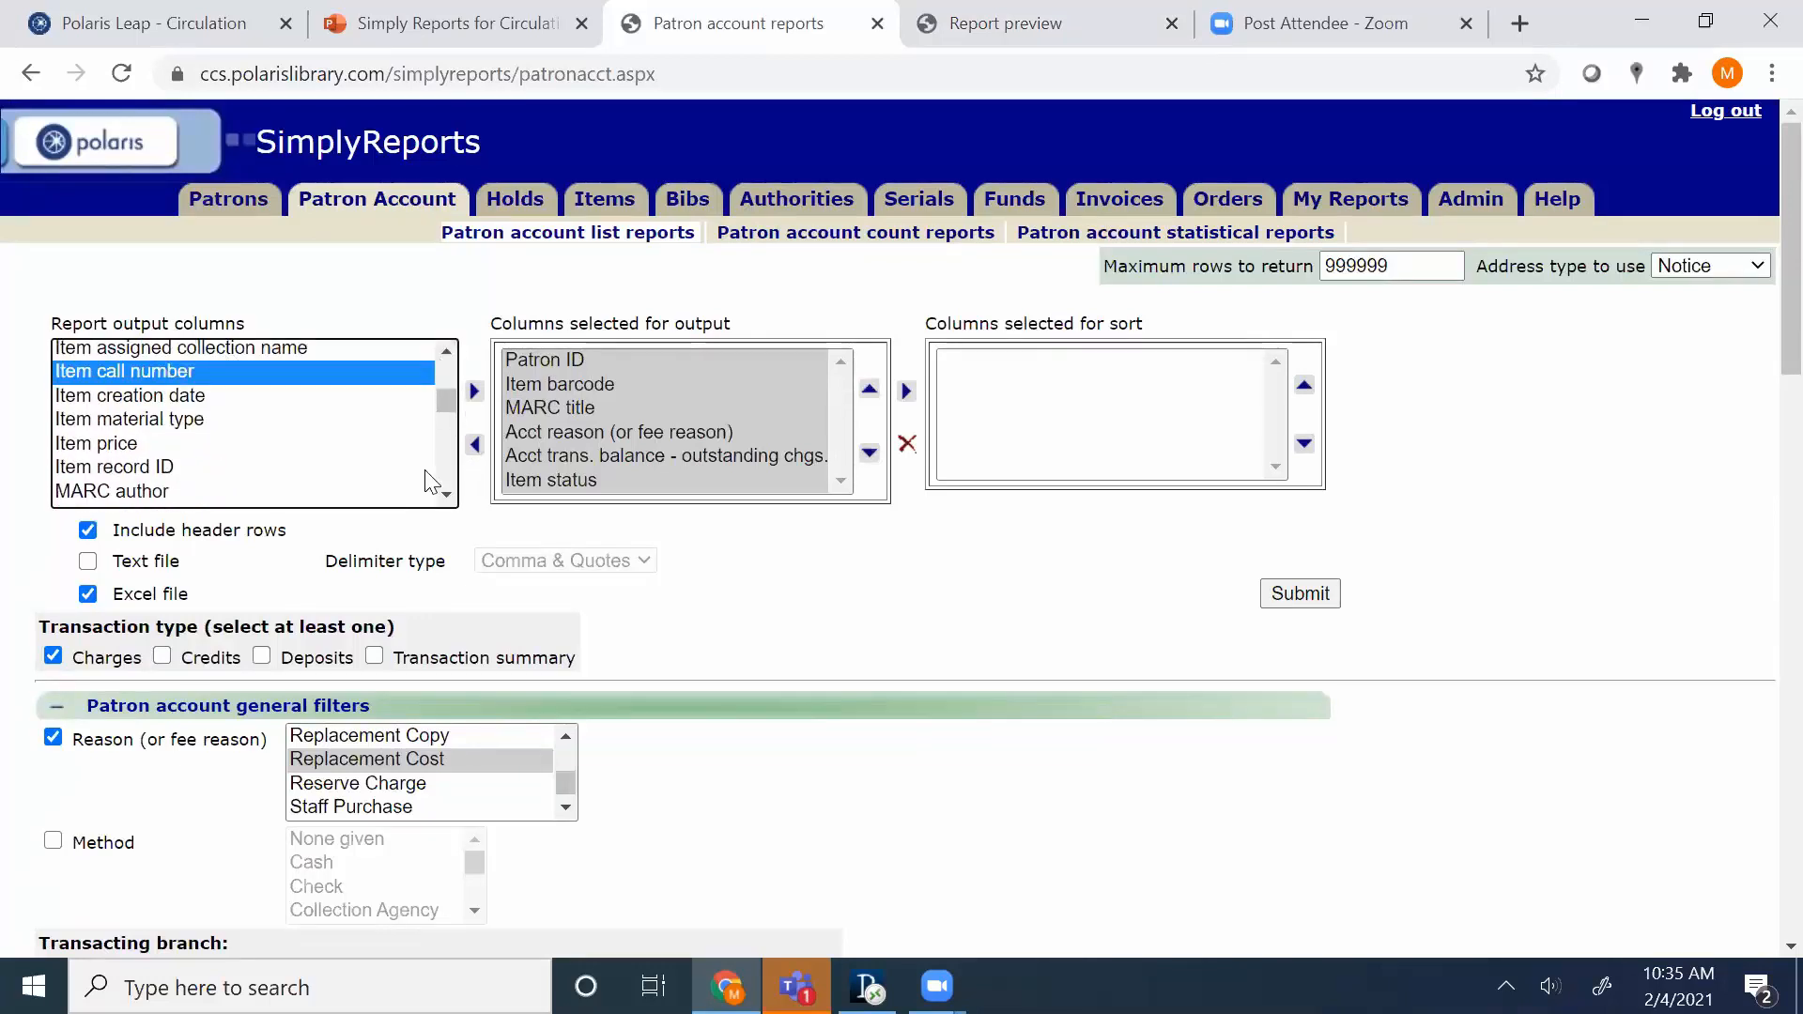
{"action": "left_click", "coordinate": [474, 391]}
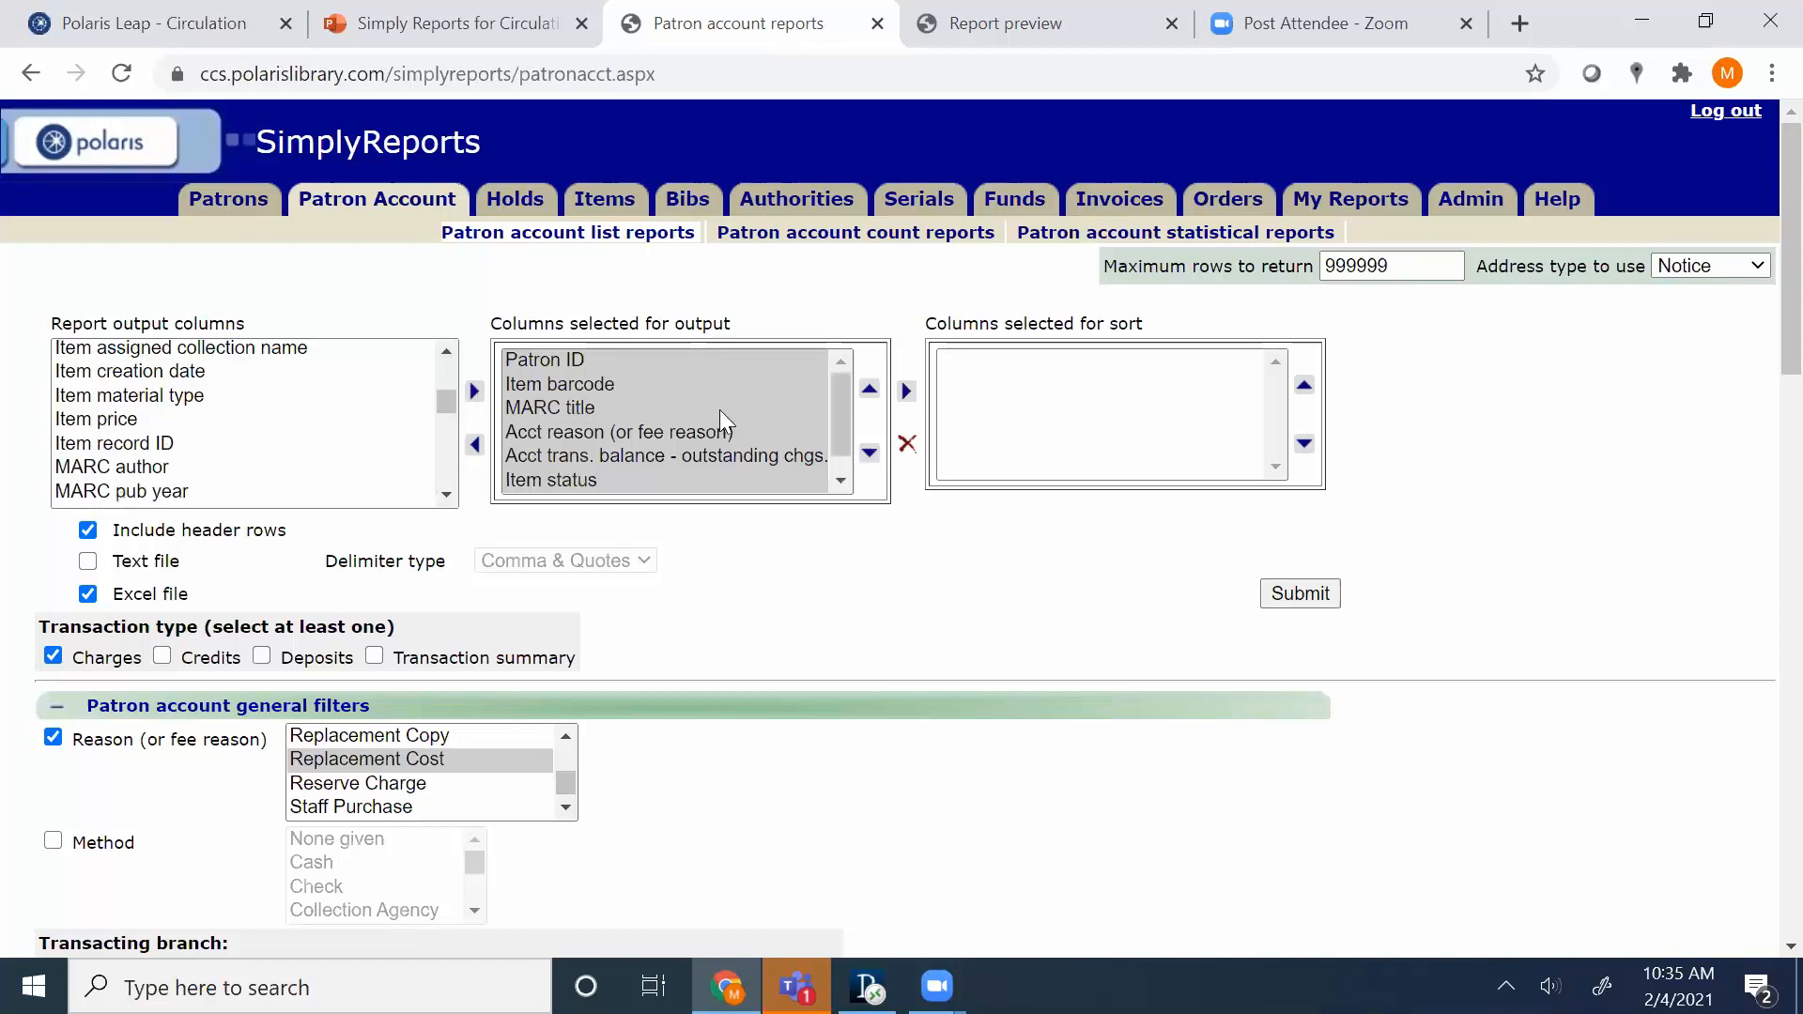
{"action": "left_click", "coordinate": [841, 460]}
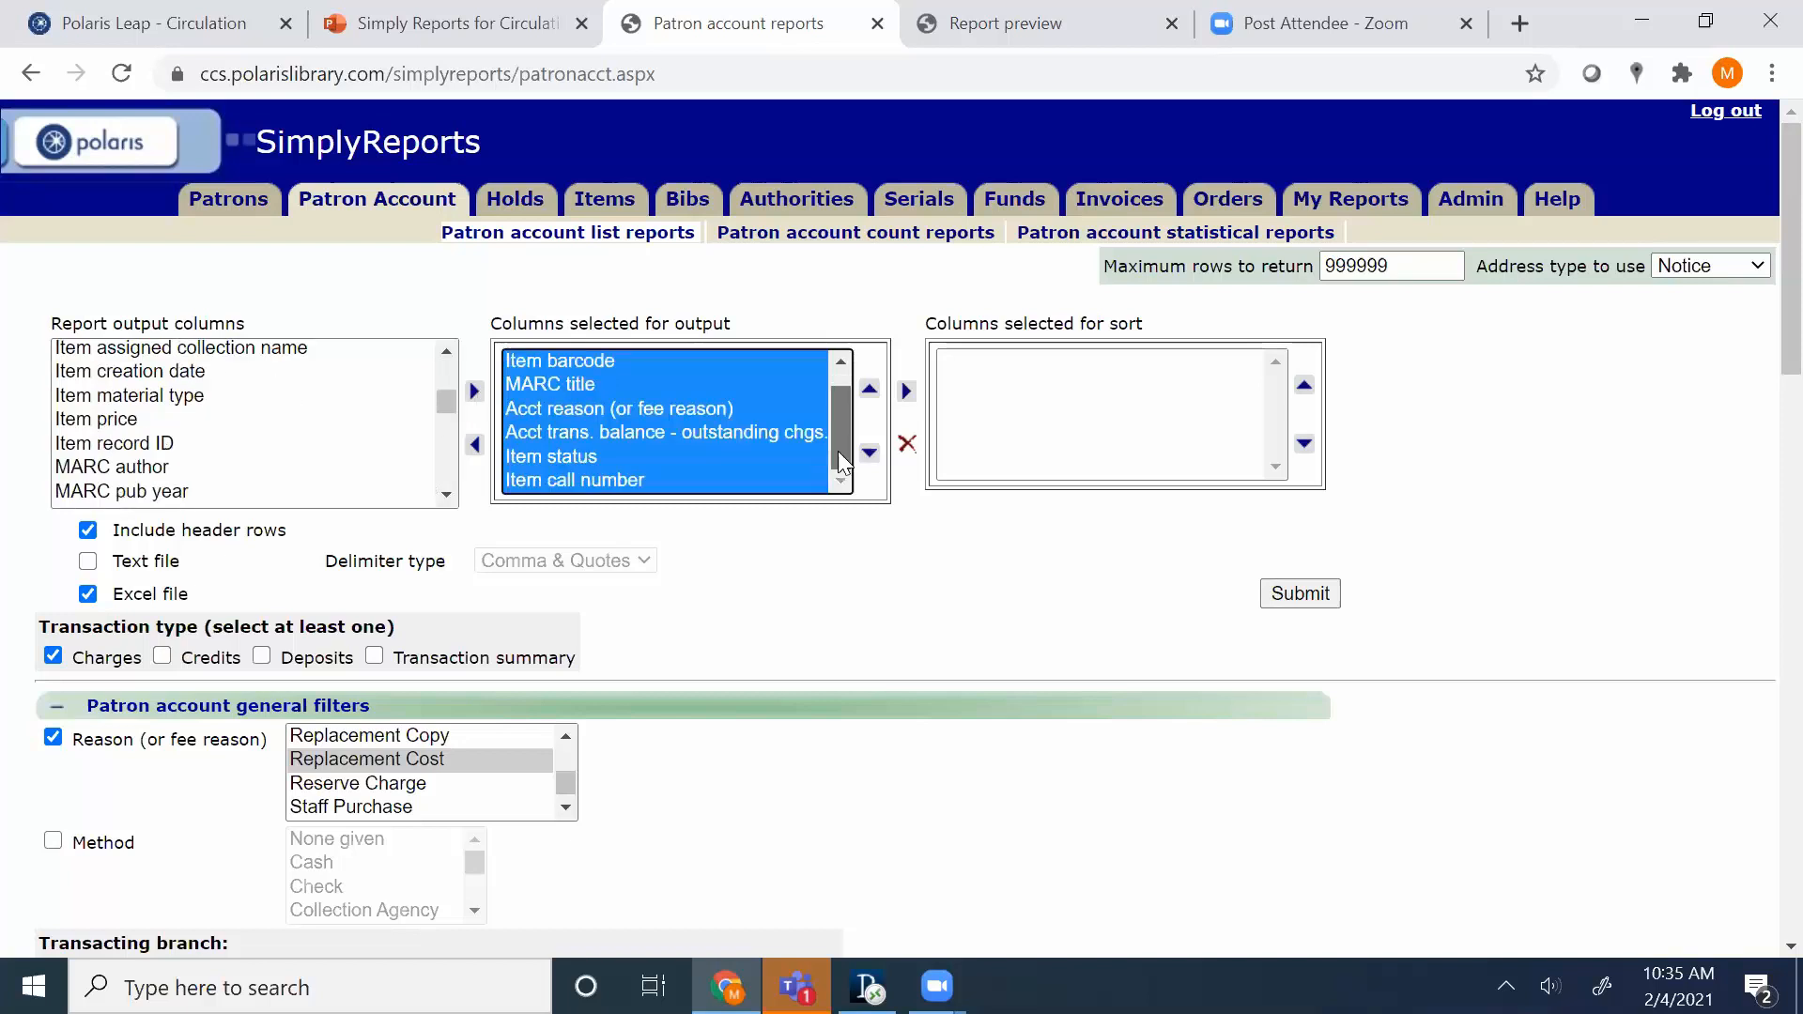
{"action": "left_click", "coordinate": [678, 481]}
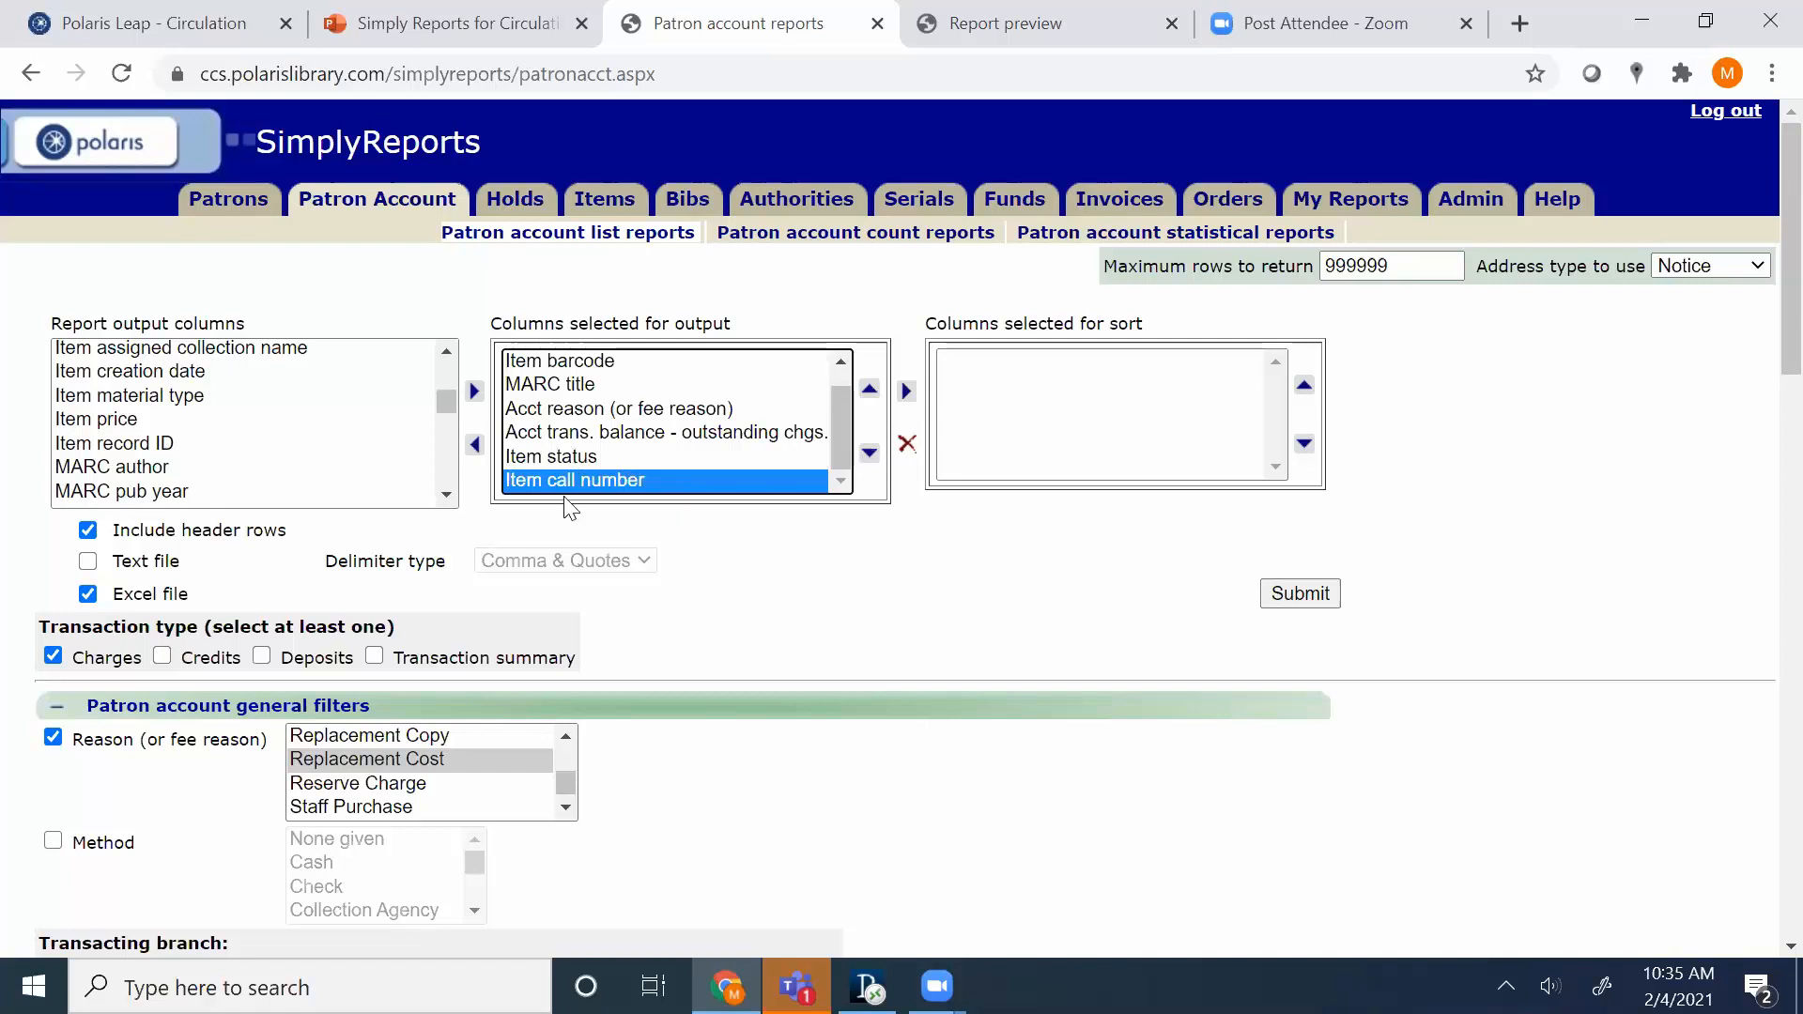
Submit the report again to check the call numbers in the preview, and switch to the Simply Reports for Circulation slides.
{"action": "left_click", "coordinate": [1292, 605]}
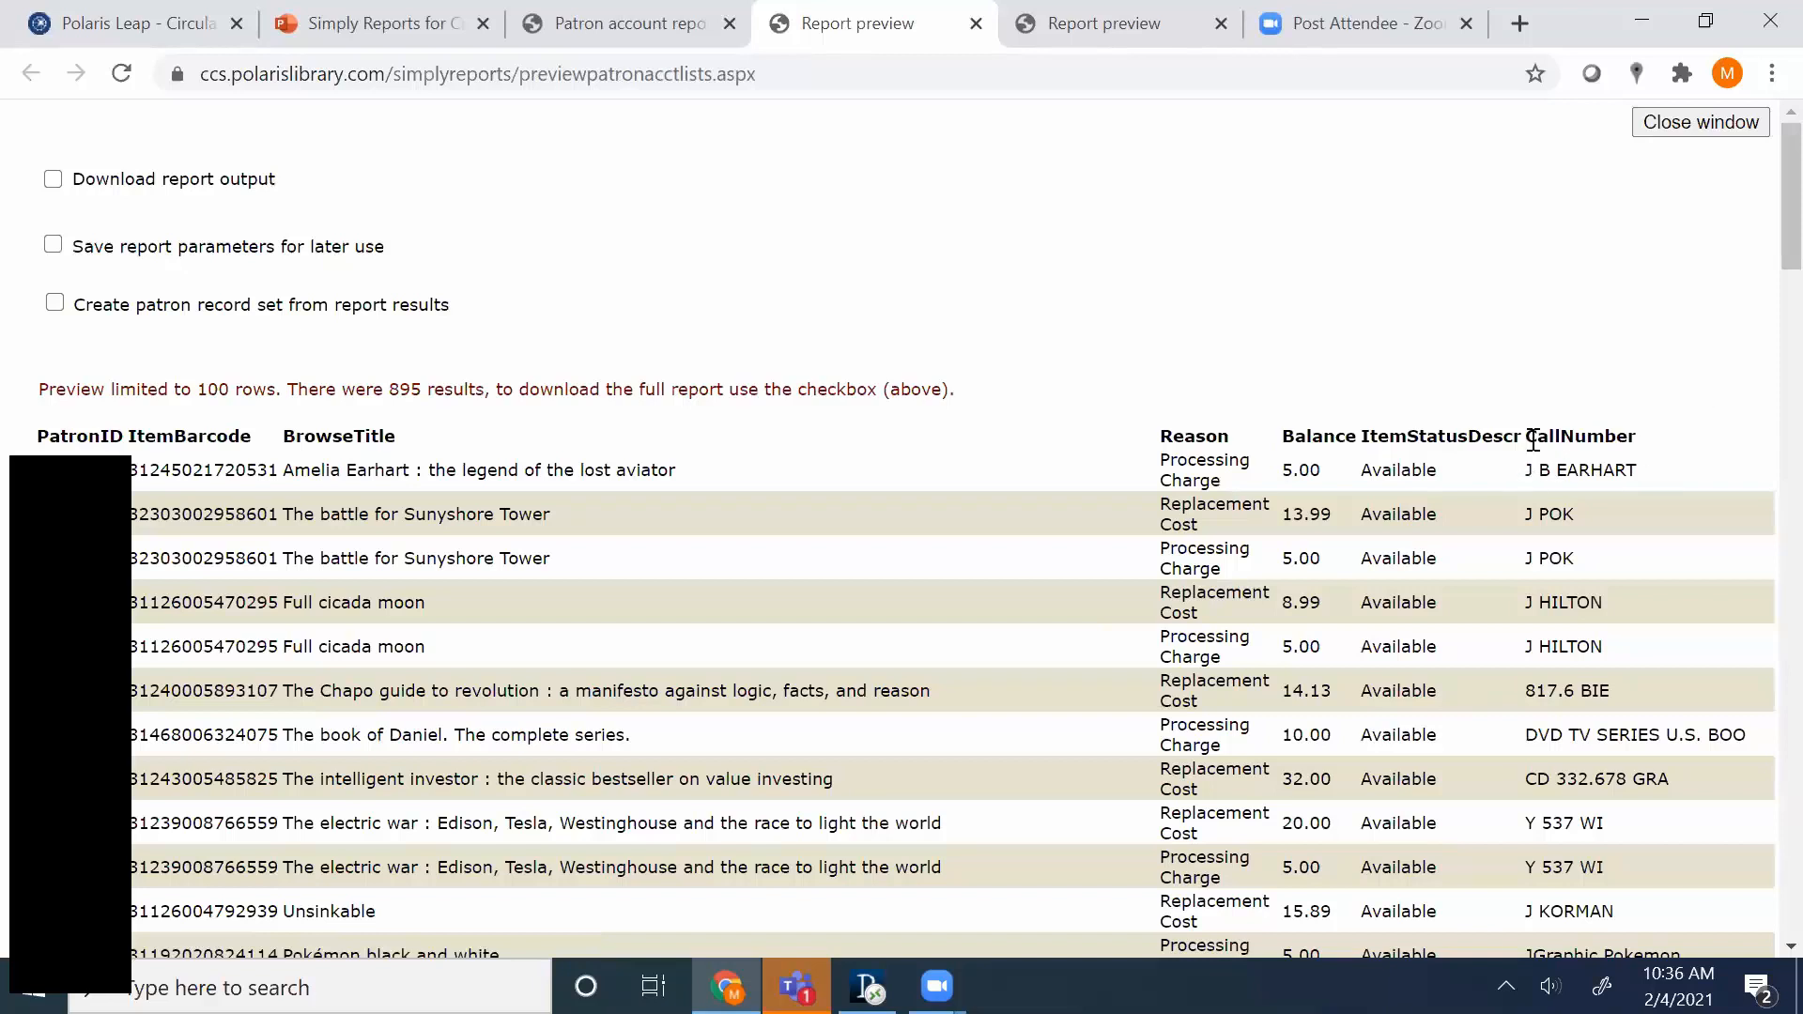
{"action": "left_click_drag", "start_coordinate": [1527, 435], "coordinate": [1646, 476]}
{"action": "left_click", "coordinate": [1645, 475]}
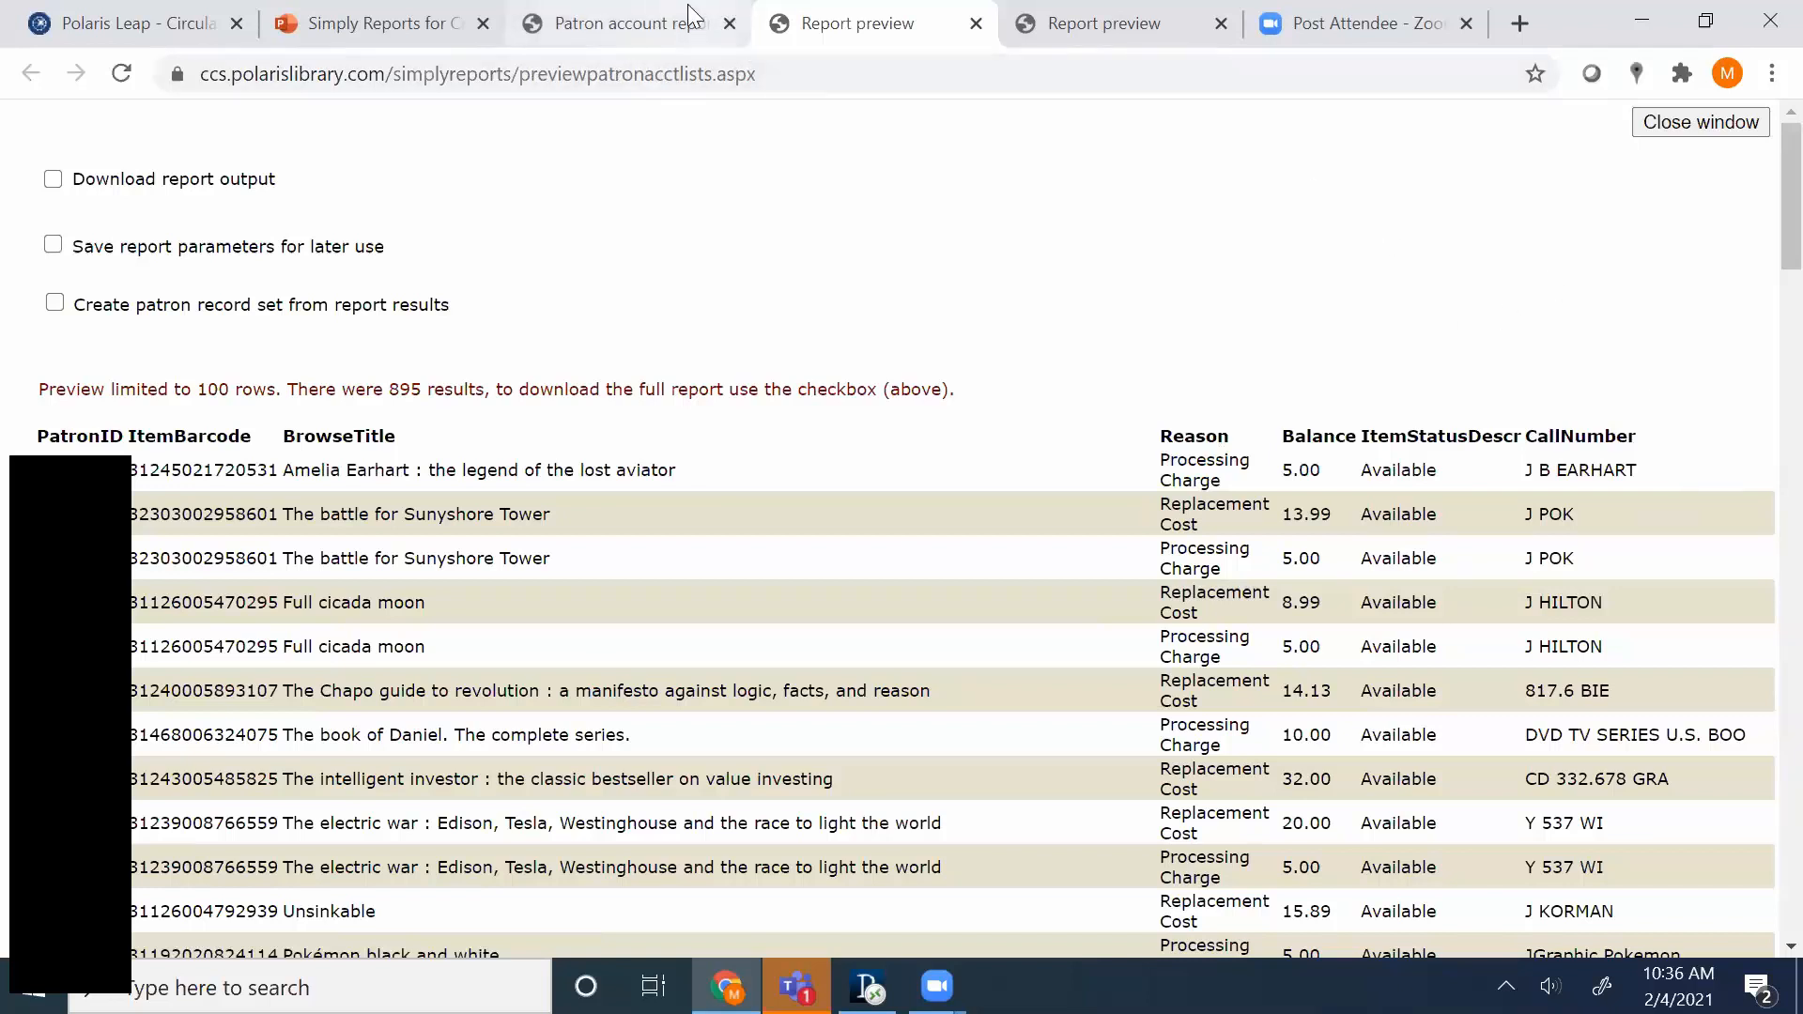
{"action": "left_click", "coordinate": [434, 17]}
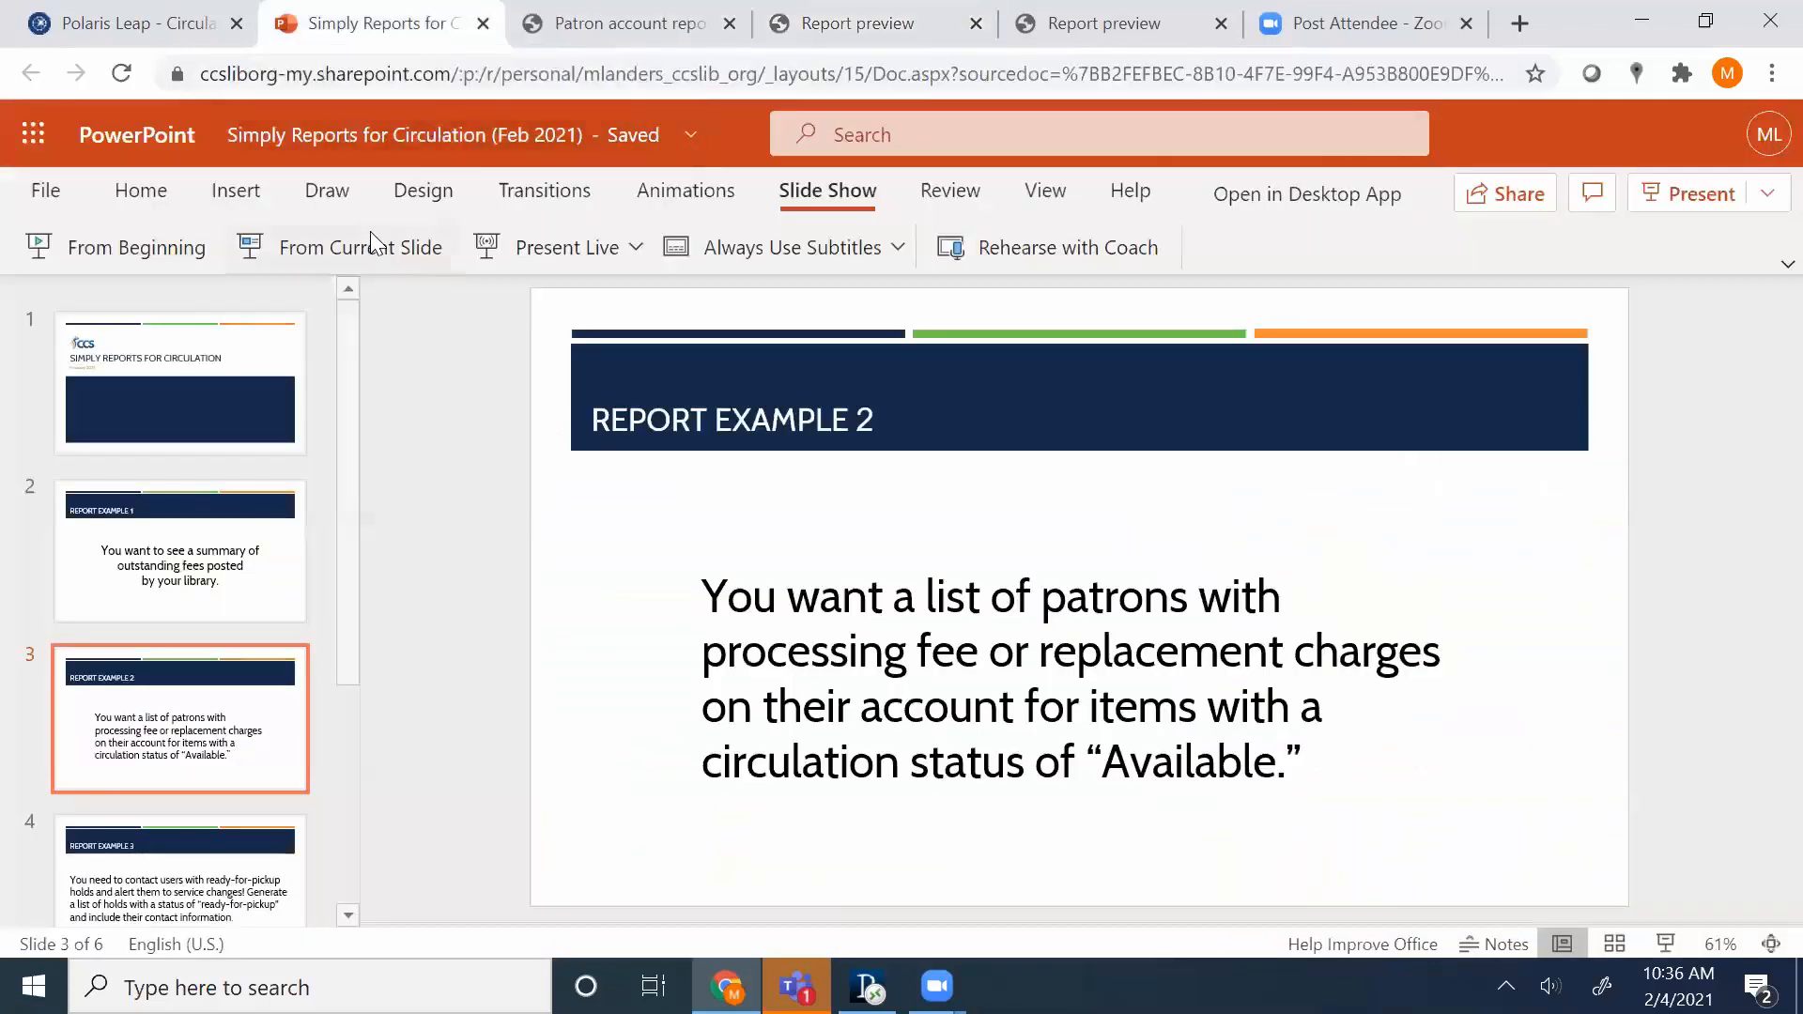
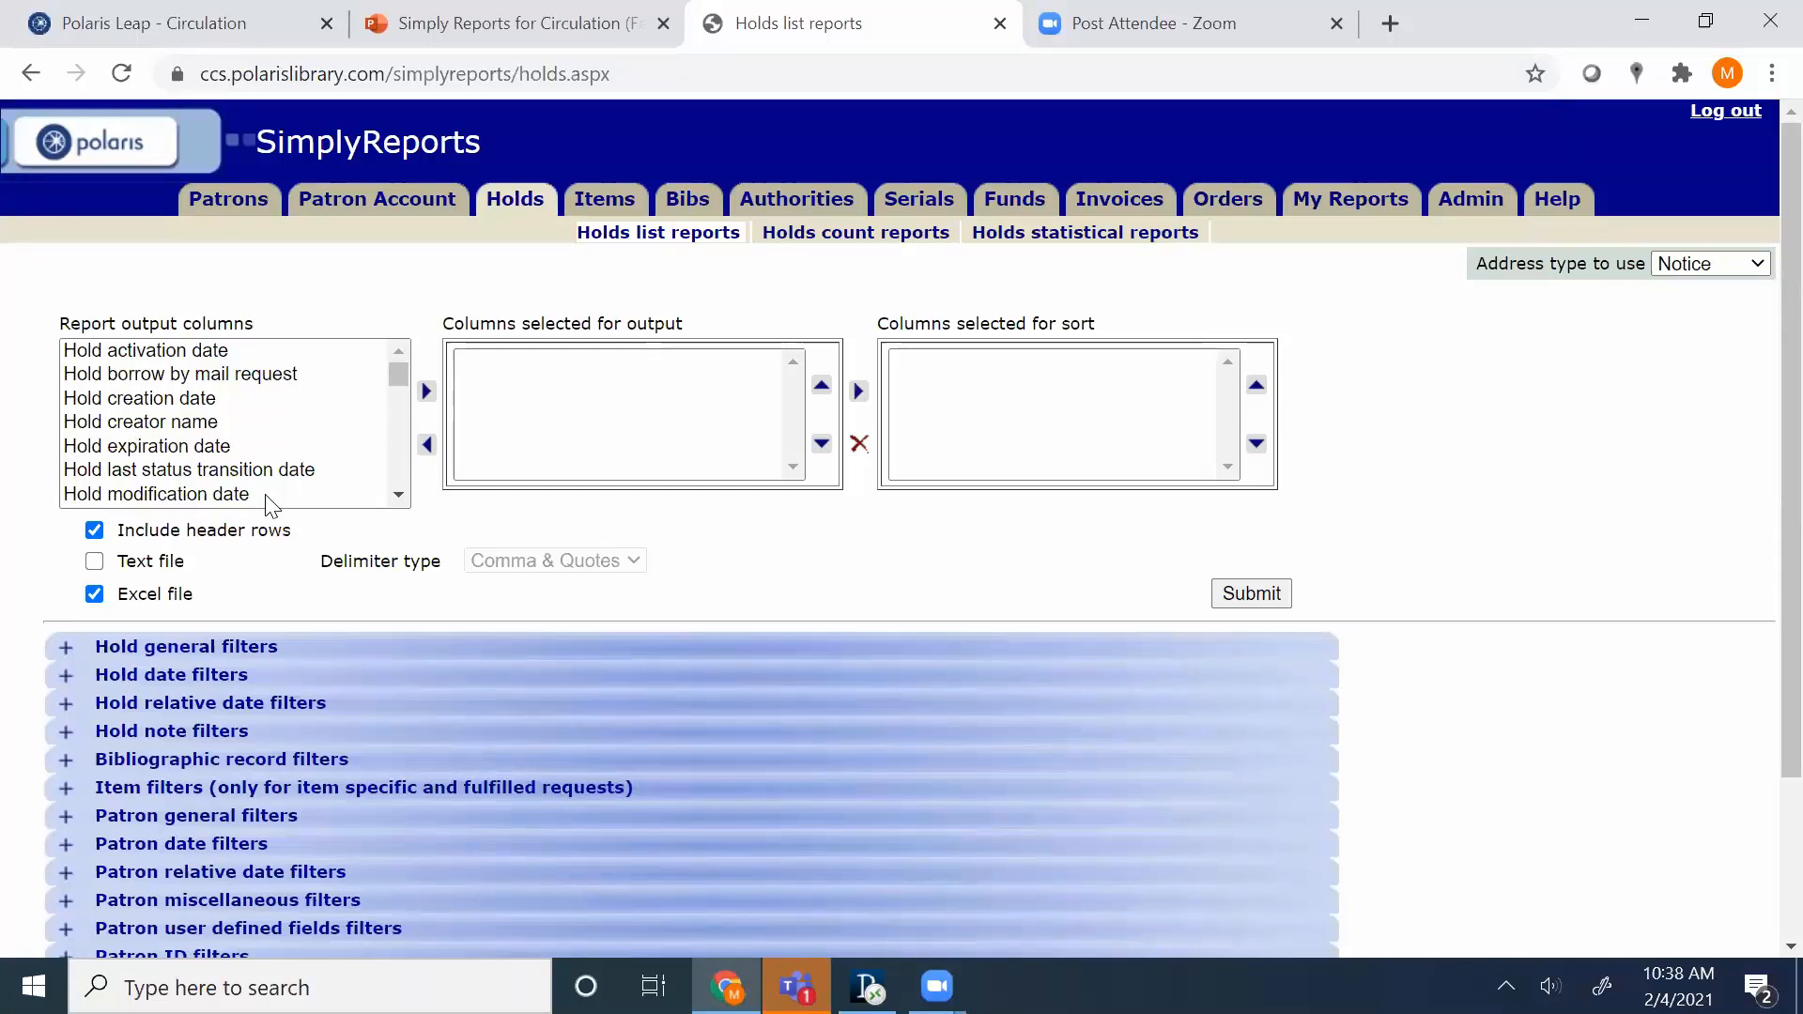
Add Hold notification option to the holds list report's output columns.
{"action": "left_click", "coordinate": [194, 402]}
{"action": "left_click", "coordinate": [201, 422]}
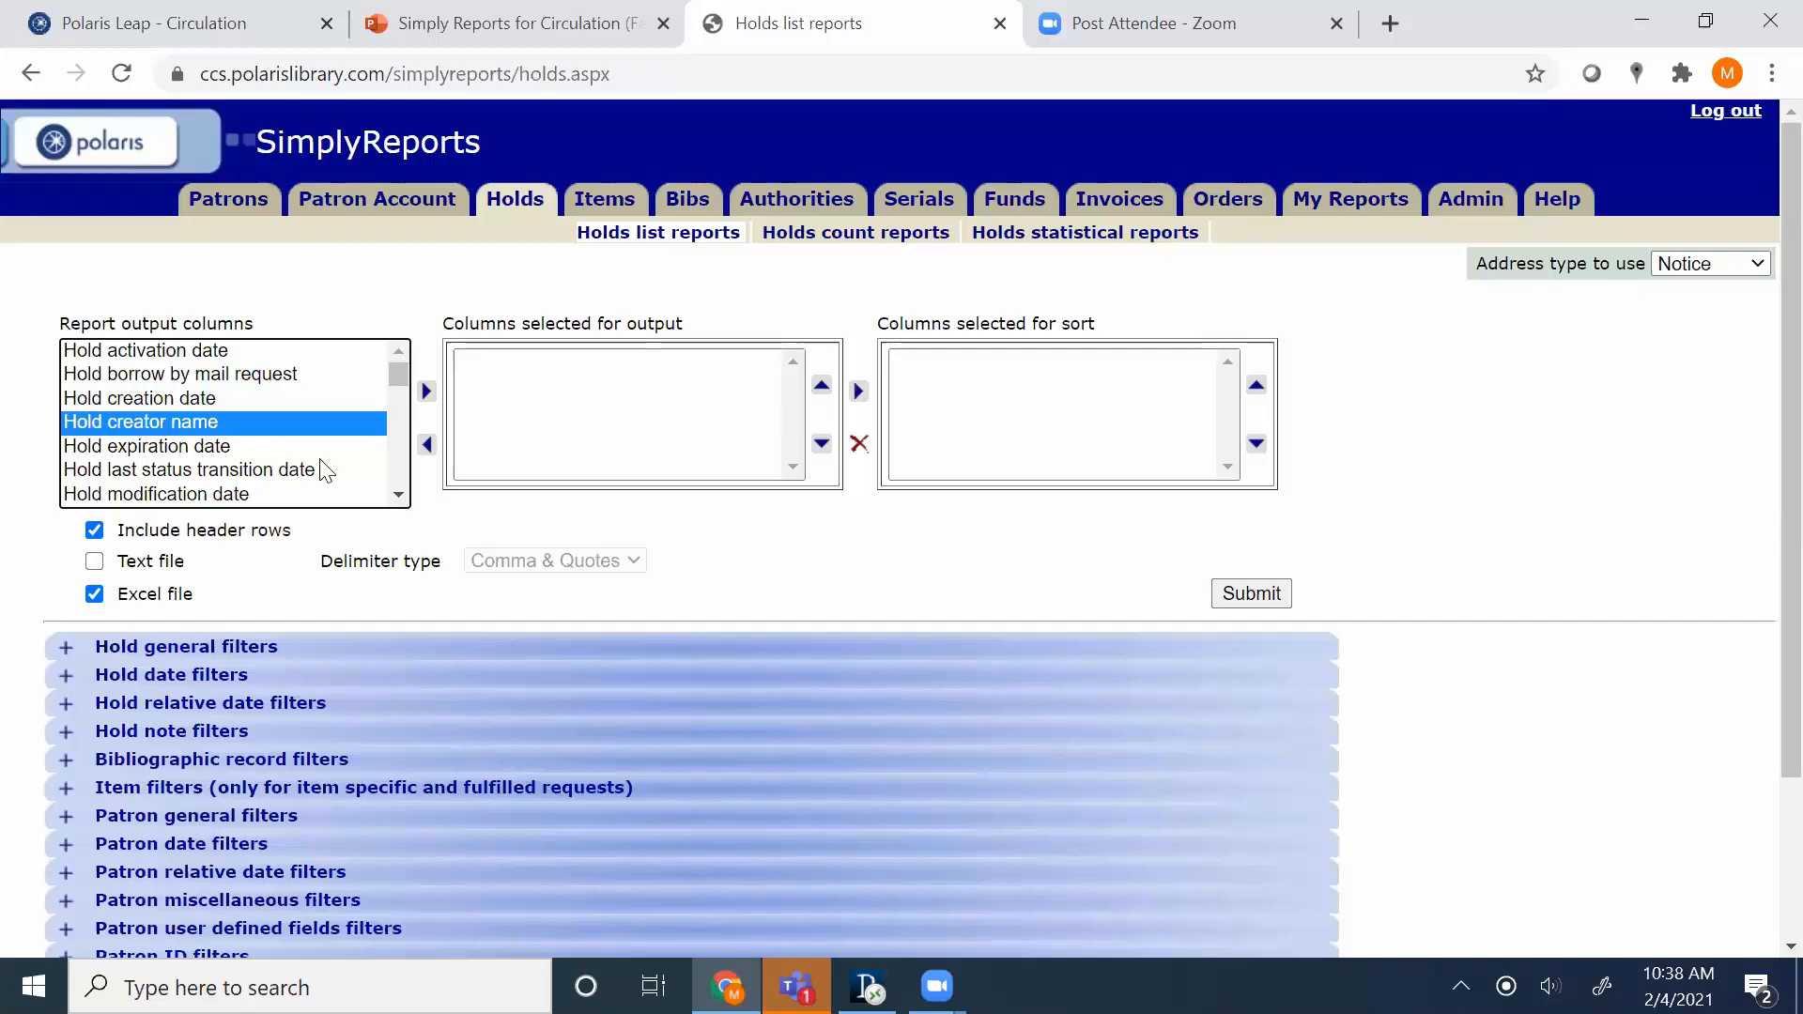
{"action": "left_click", "coordinate": [399, 495]}
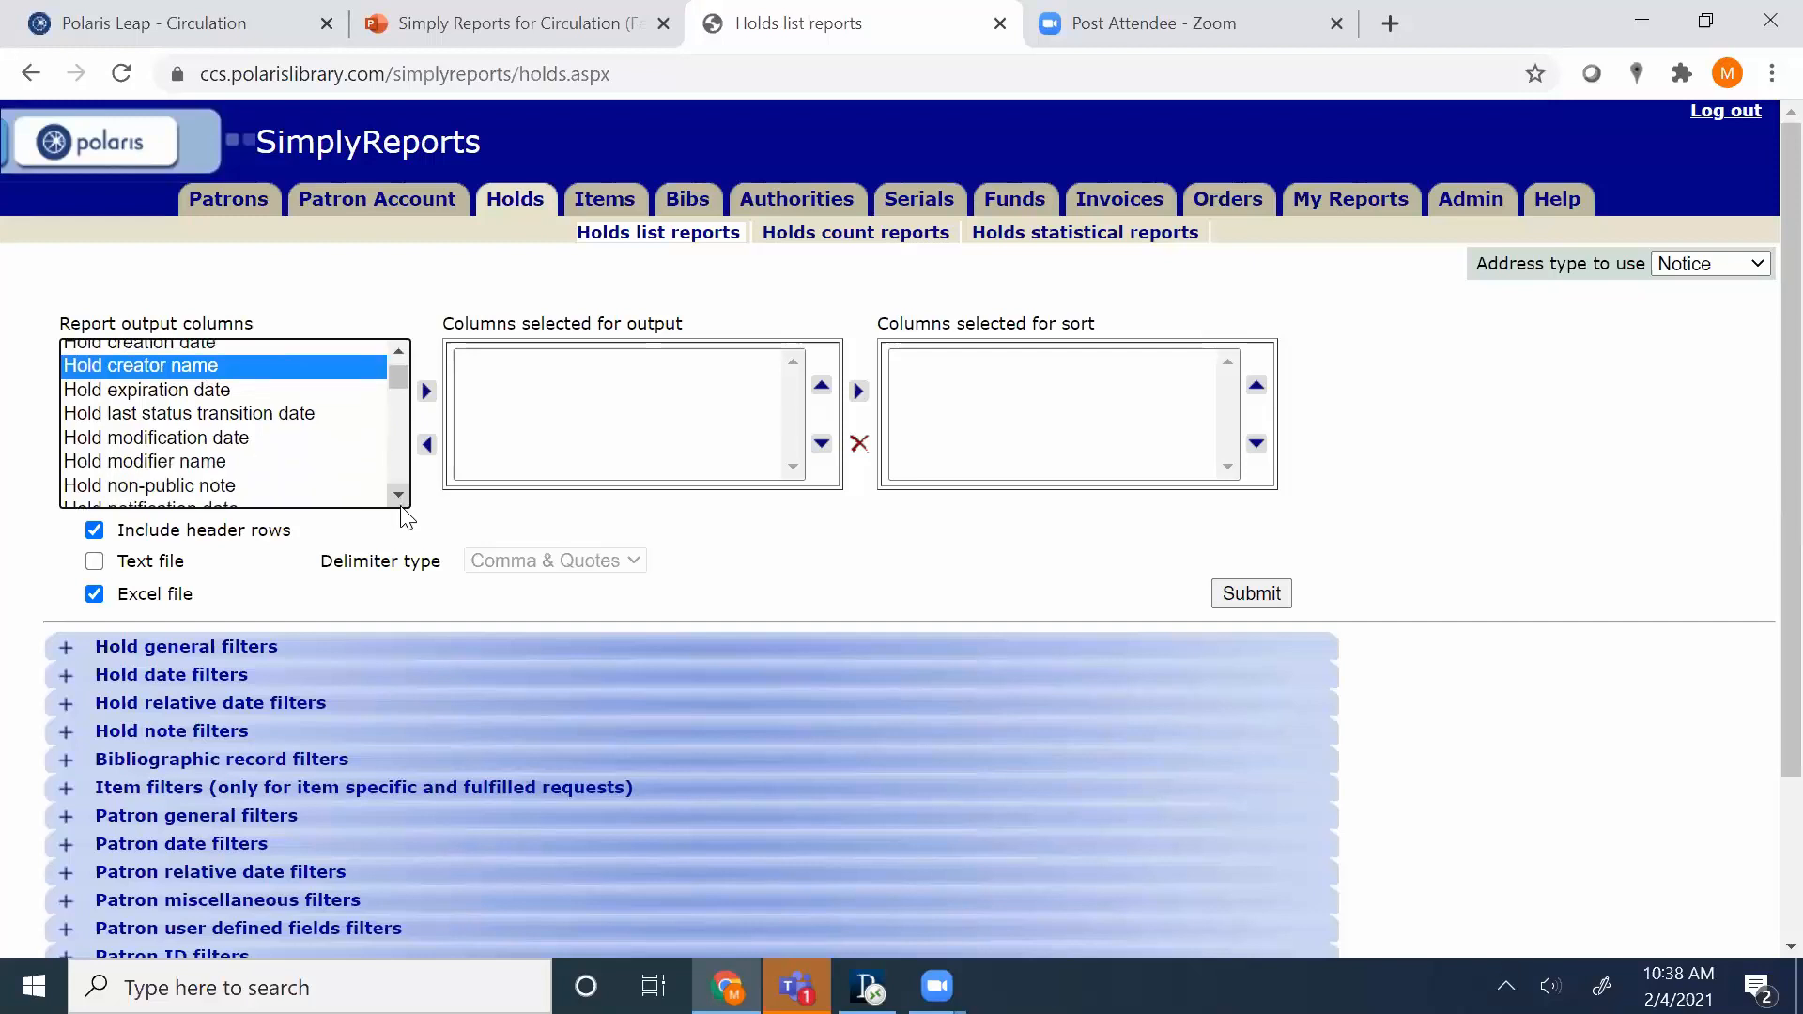
{"action": "scroll", "coordinate": [401, 508], "scroll_direction": "down", "scroll_amount": 1}
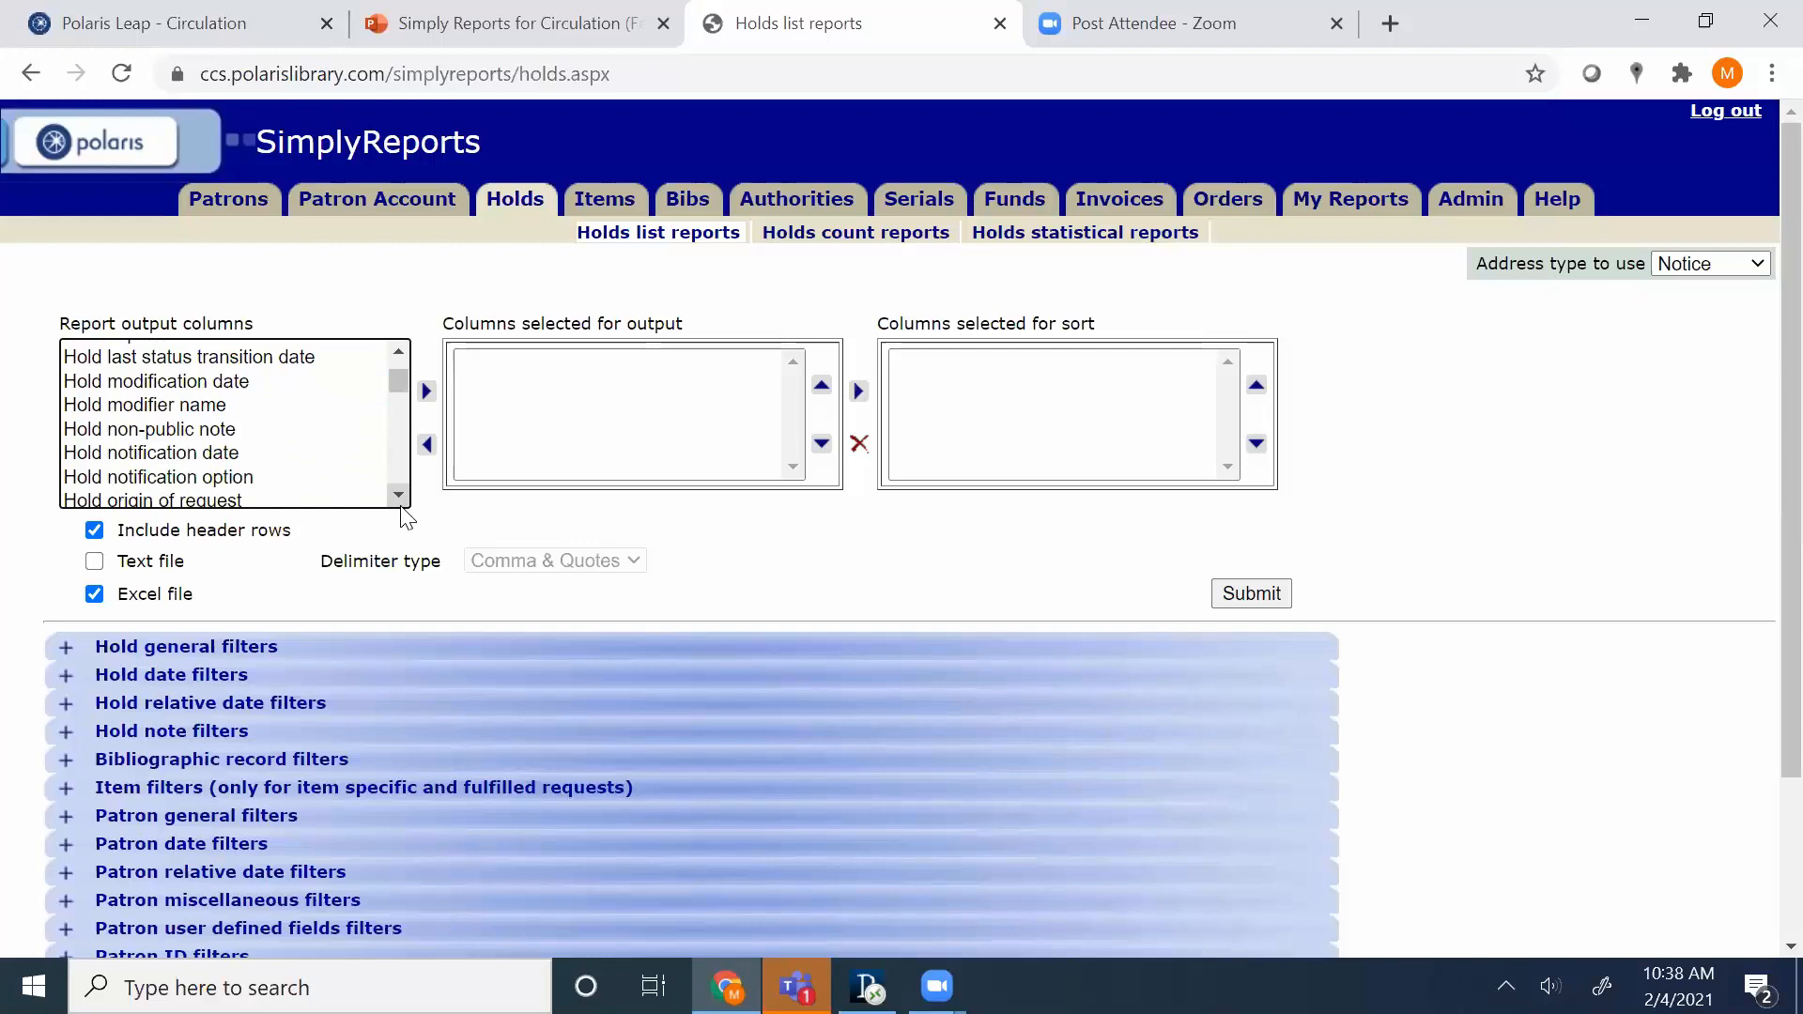
{"action": "left_click", "coordinate": [400, 504]}
{"action": "left_click", "coordinate": [248, 421]}
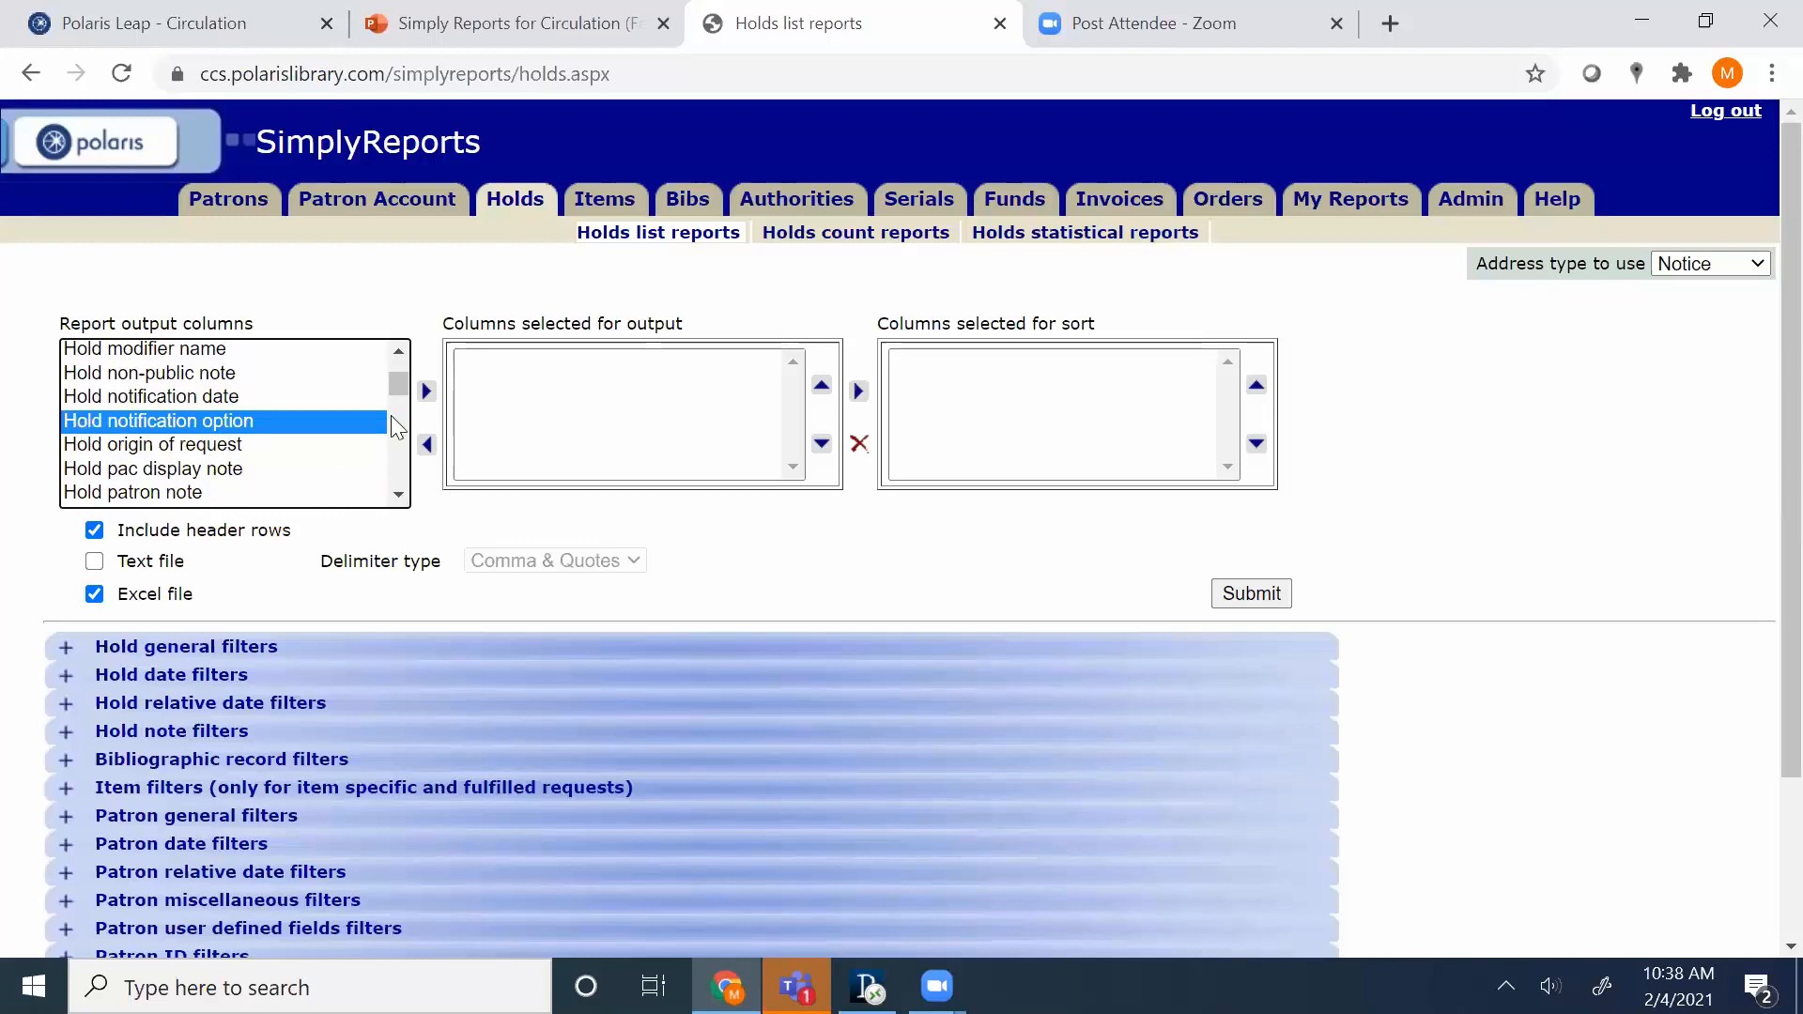
{"action": "left_click", "coordinate": [428, 392]}
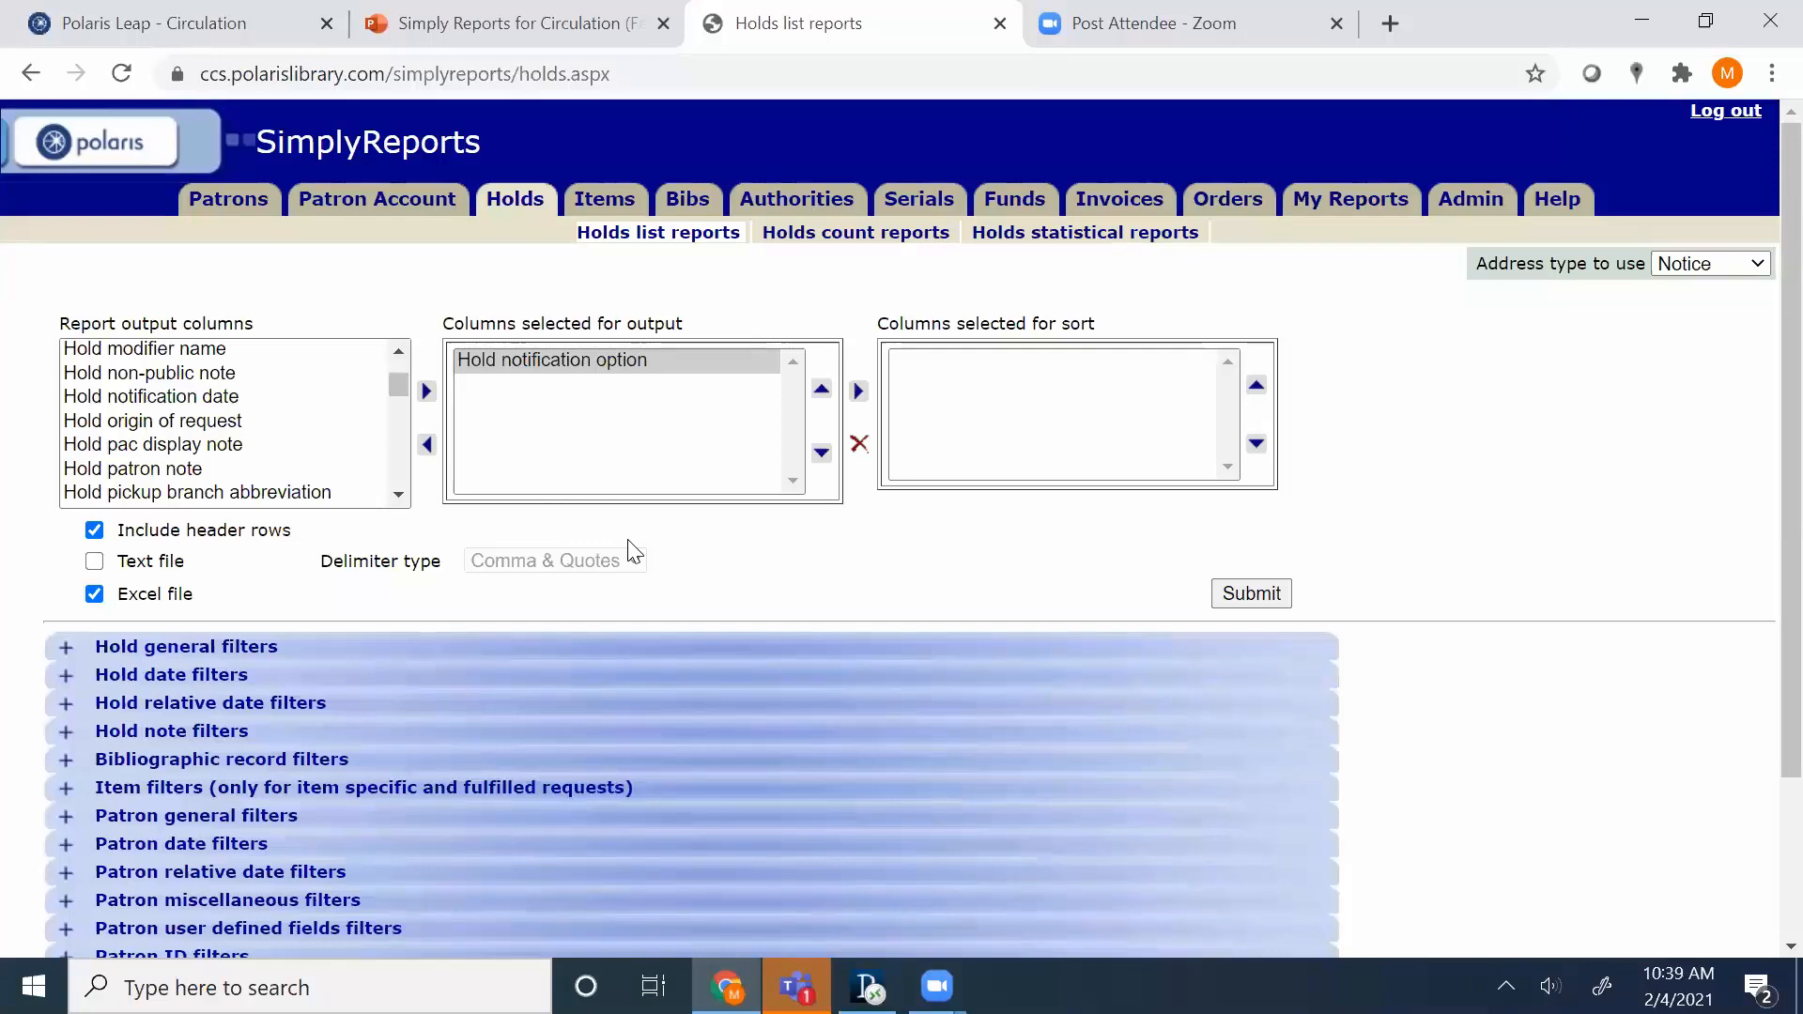
Add Hold request ID and Hold till date to the holds list report's output columns.
{"action": "scroll", "coordinate": [411, 503], "scroll_direction": "down", "scroll_amount": 1}
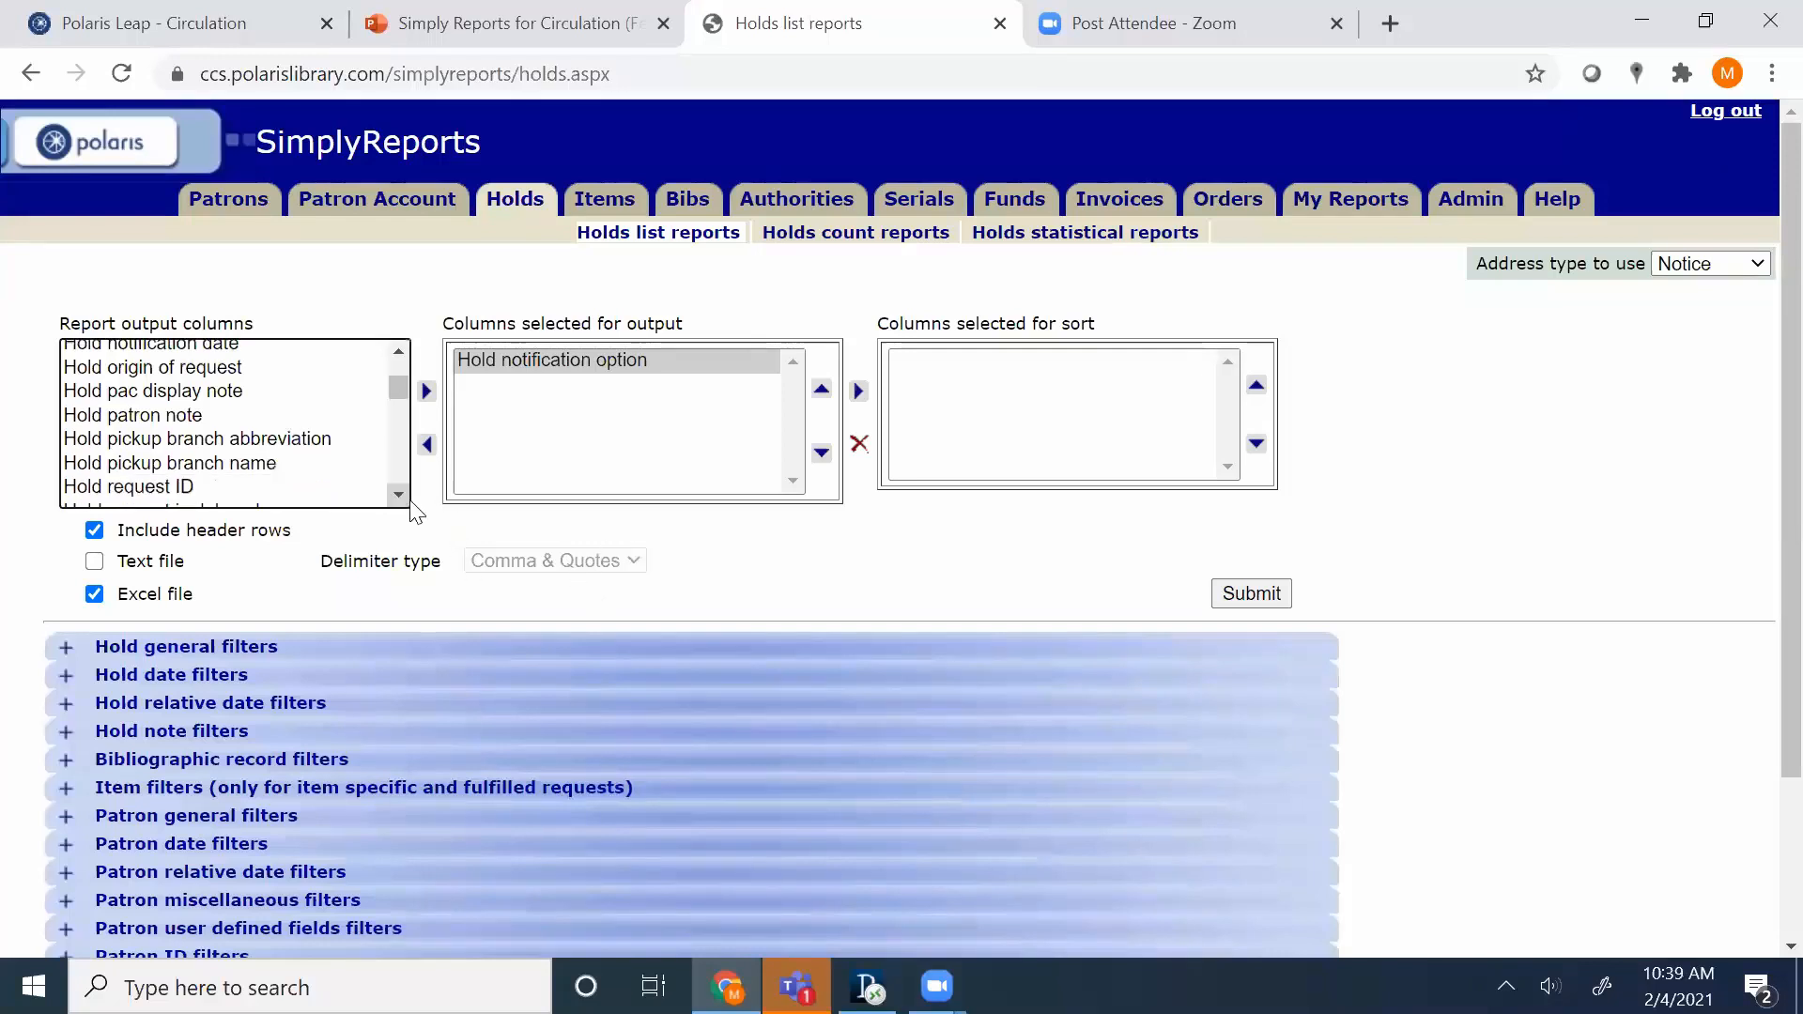
{"action": "left_click", "coordinate": [407, 501]}
{"action": "left_click", "coordinate": [408, 501]}
{"action": "left_click", "coordinate": [408, 502]}
{"action": "left_click", "coordinate": [184, 375]}
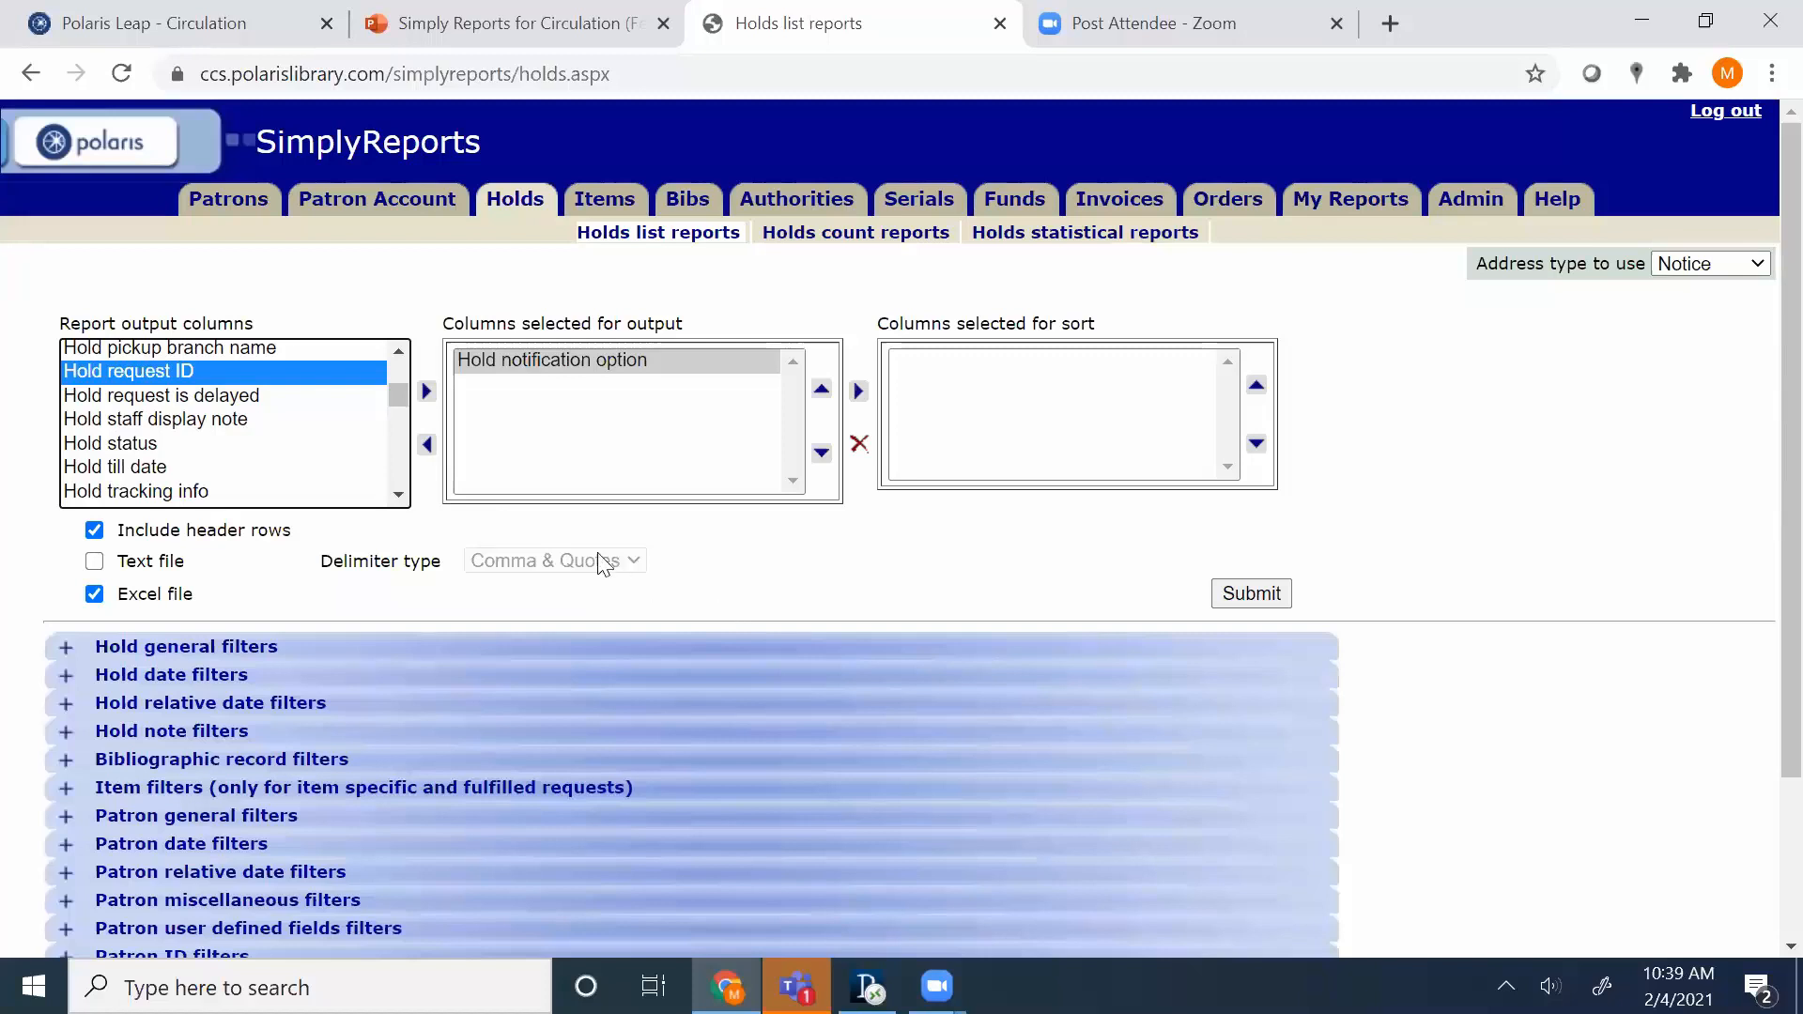
{"action": "left_click", "coordinate": [428, 393]}
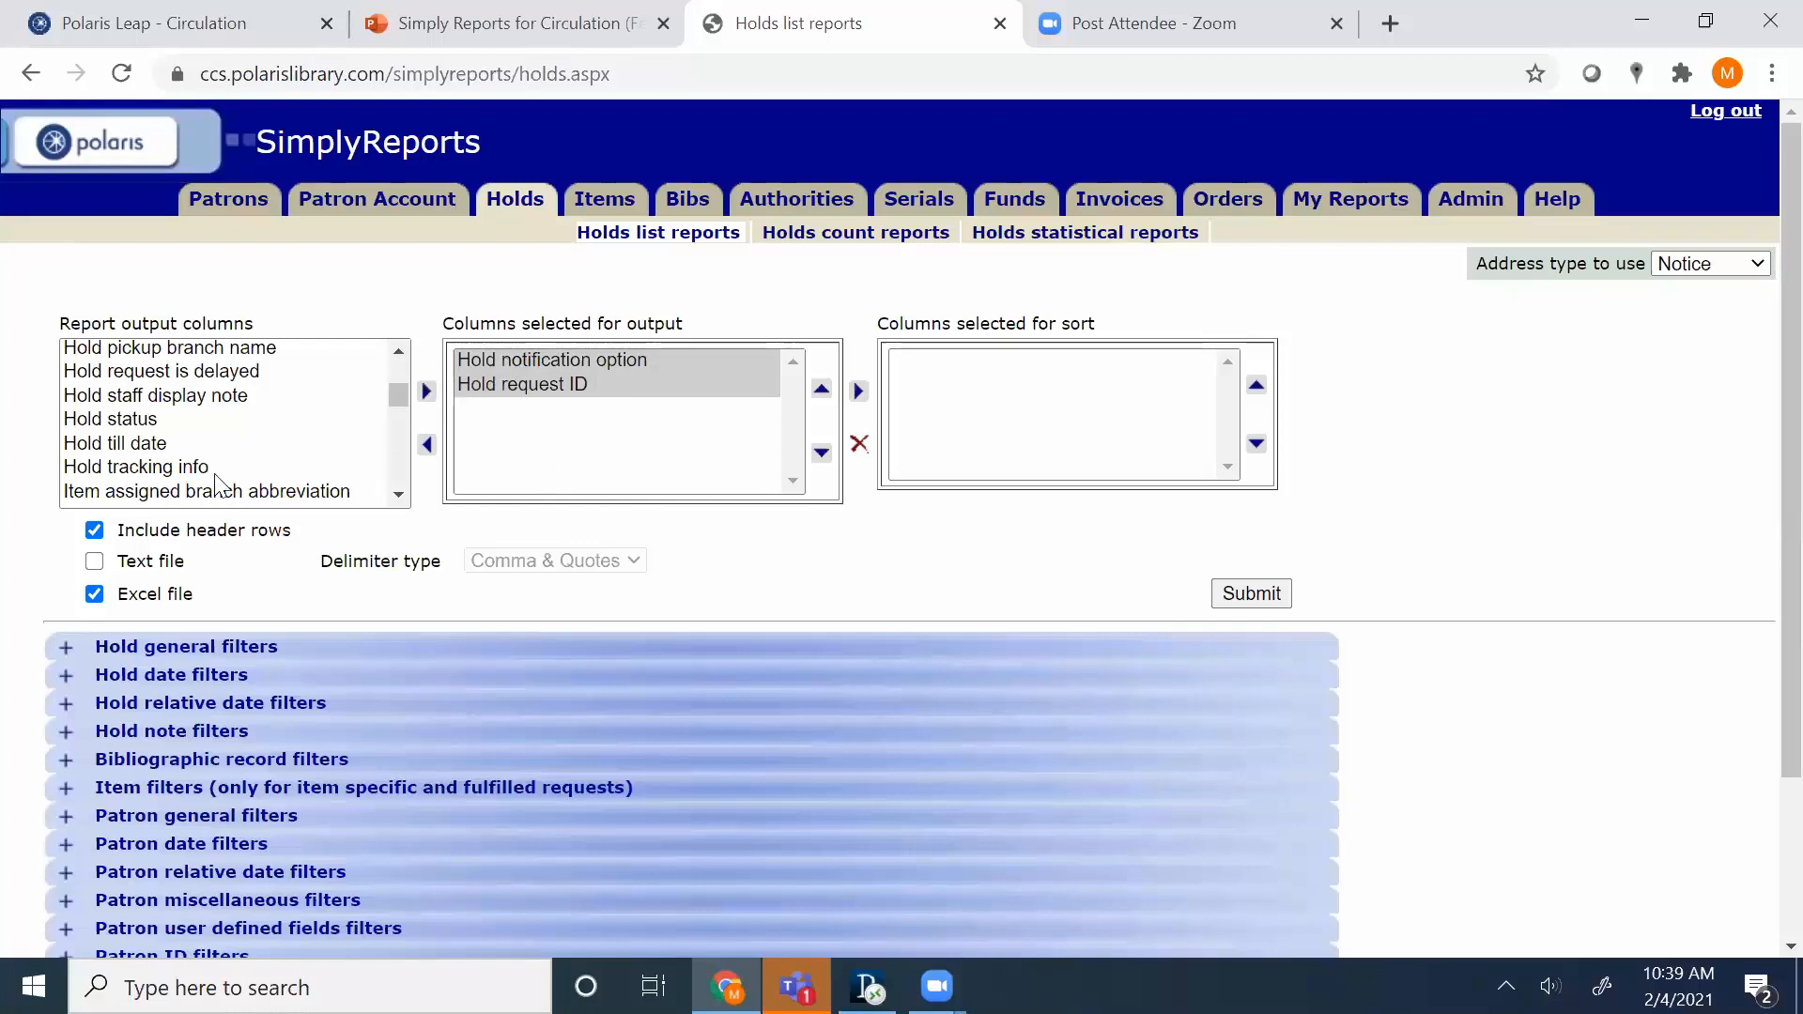
{"action": "left_click", "coordinate": [179, 443]}
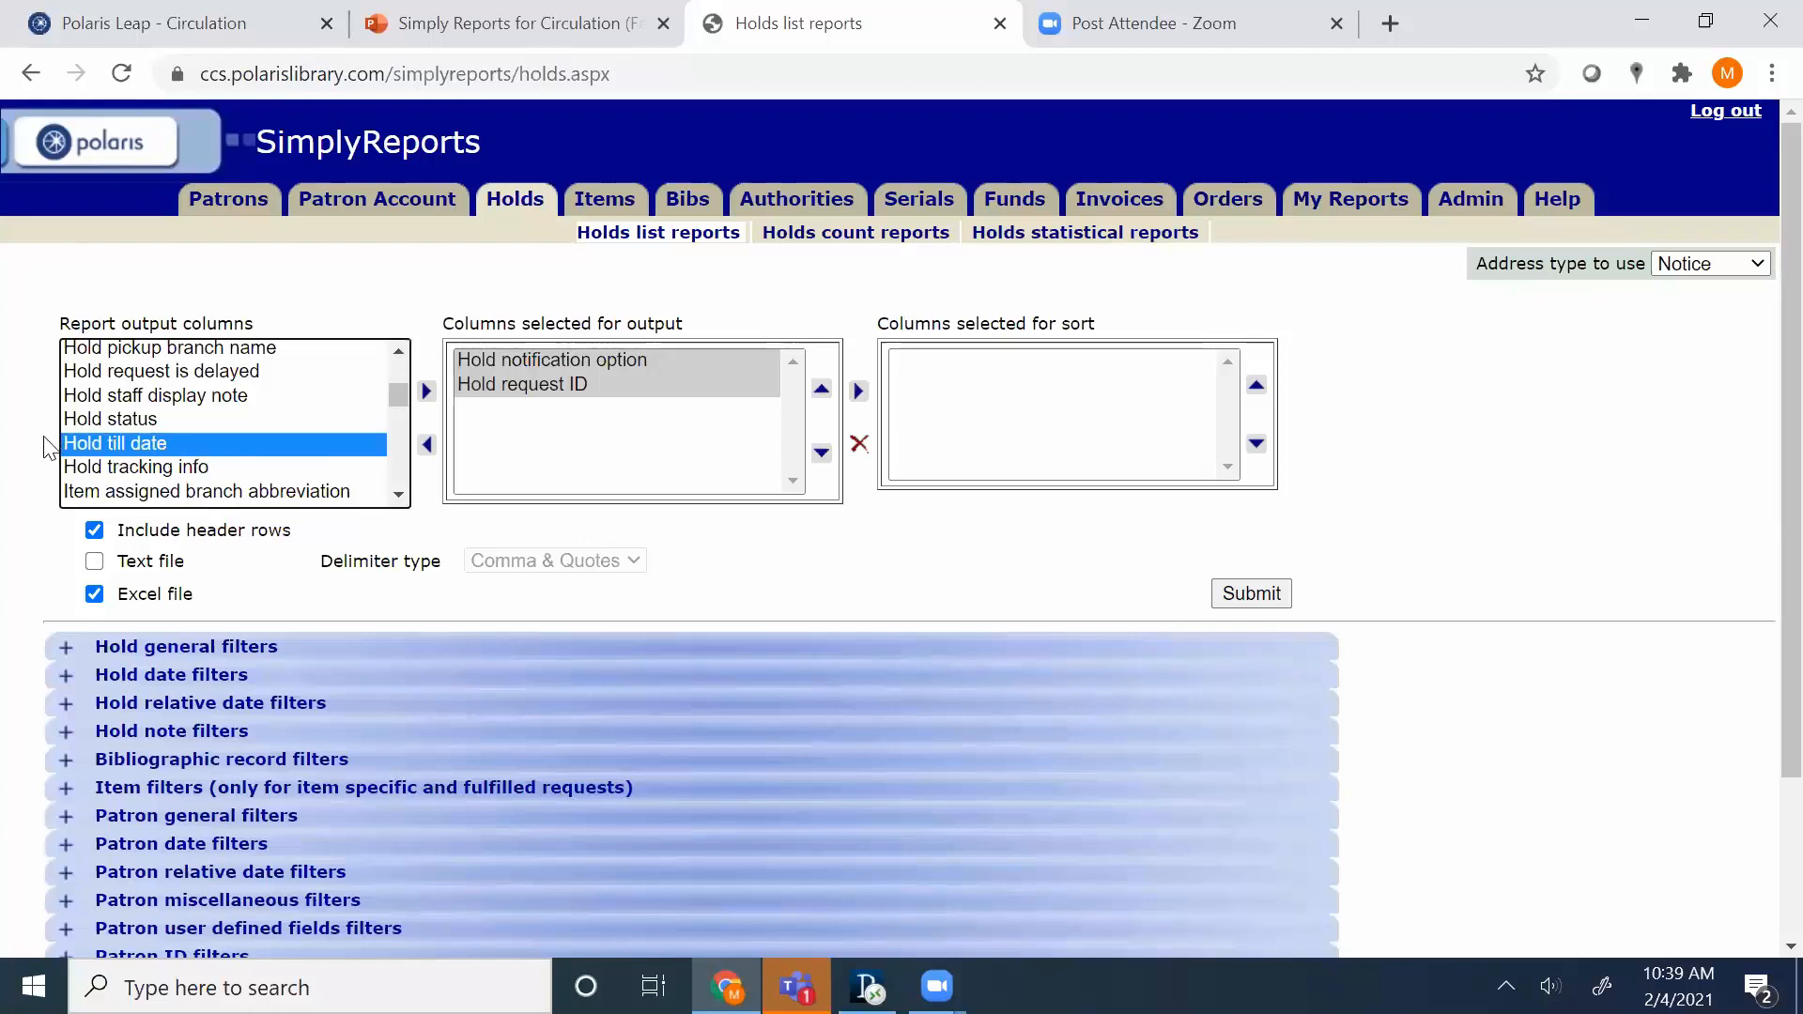
{"action": "left_click", "coordinate": [427, 390]}
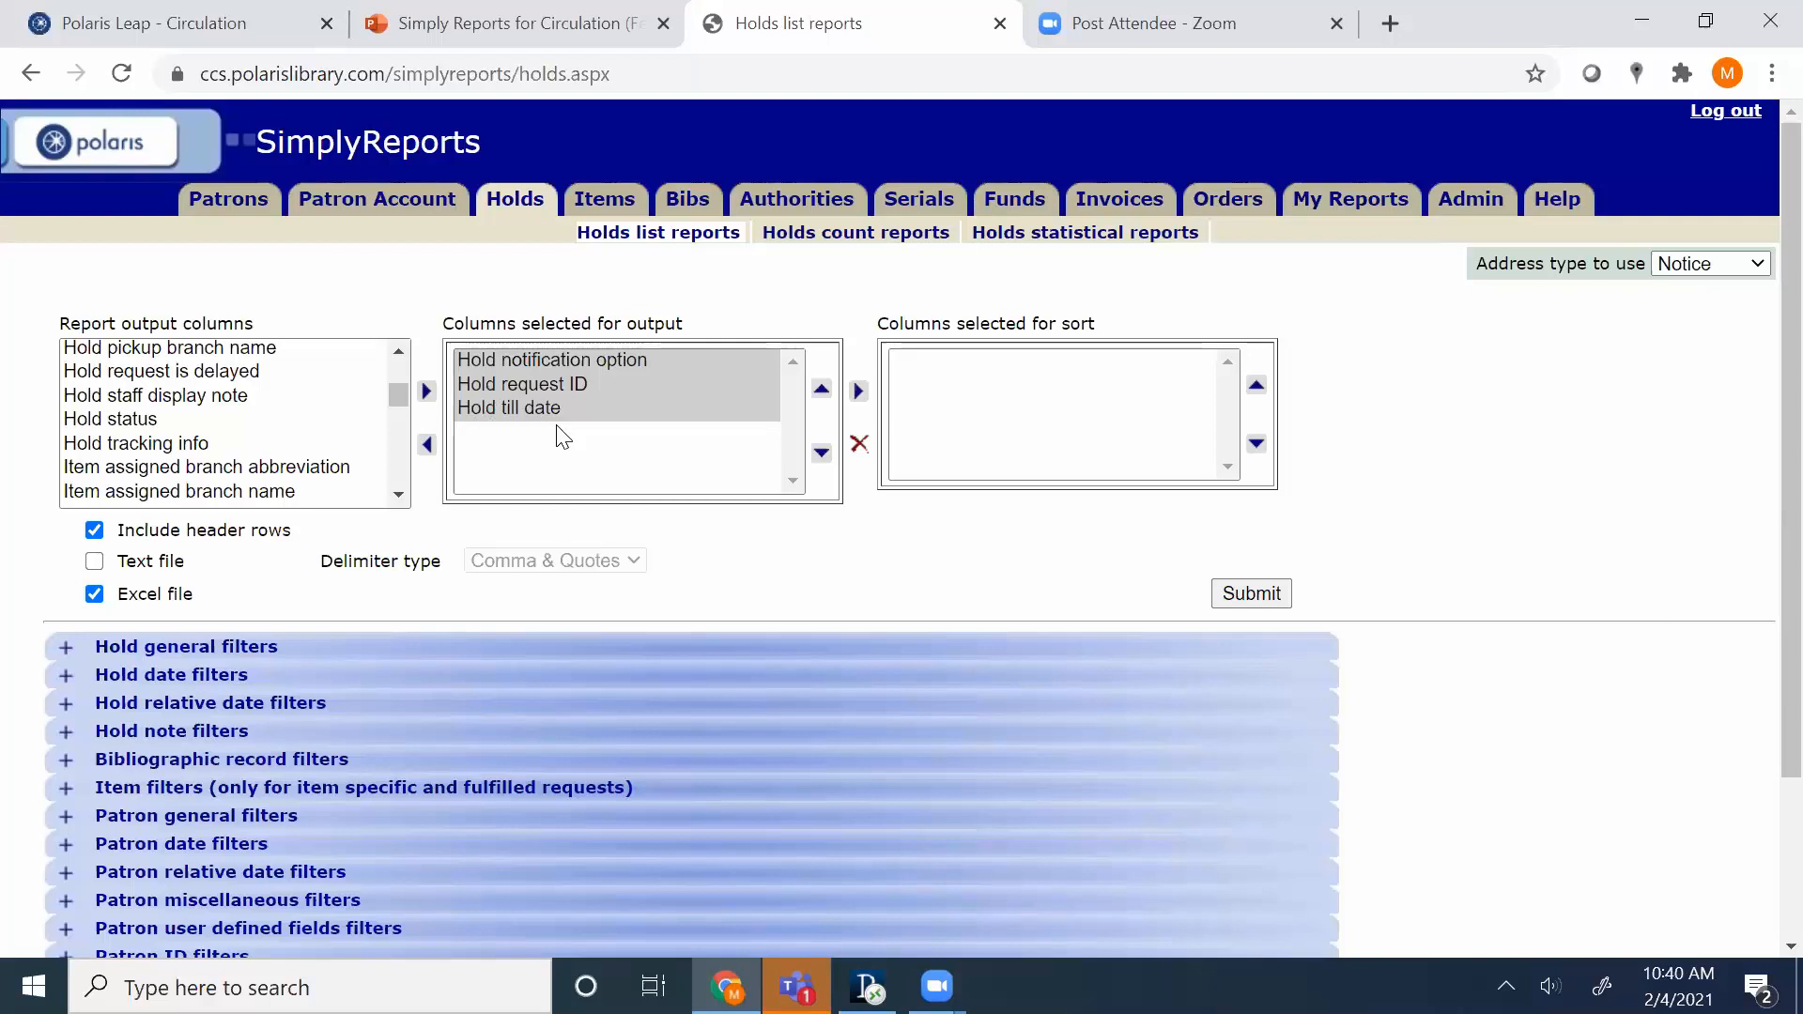
Look through the item columns and add MARC browse title to the holds list report's output columns.
{"action": "left_click", "coordinate": [396, 496]}
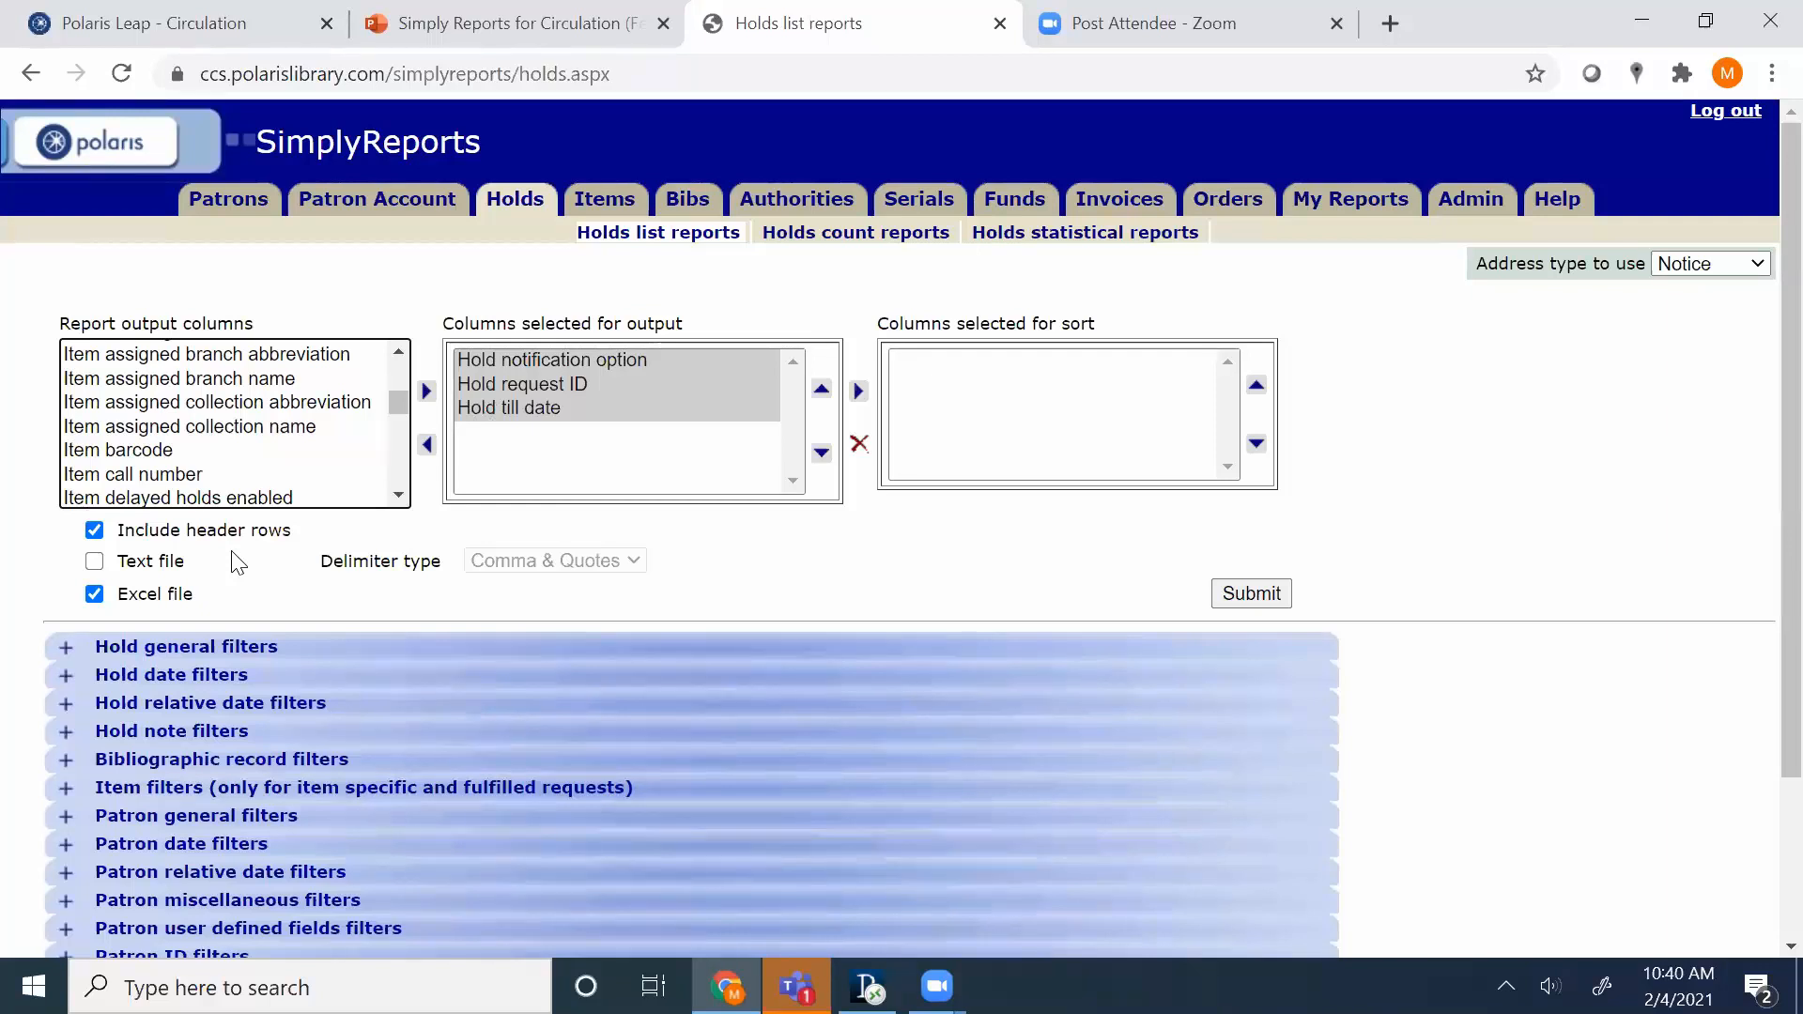
{"action": "left_click", "coordinate": [183, 451]}
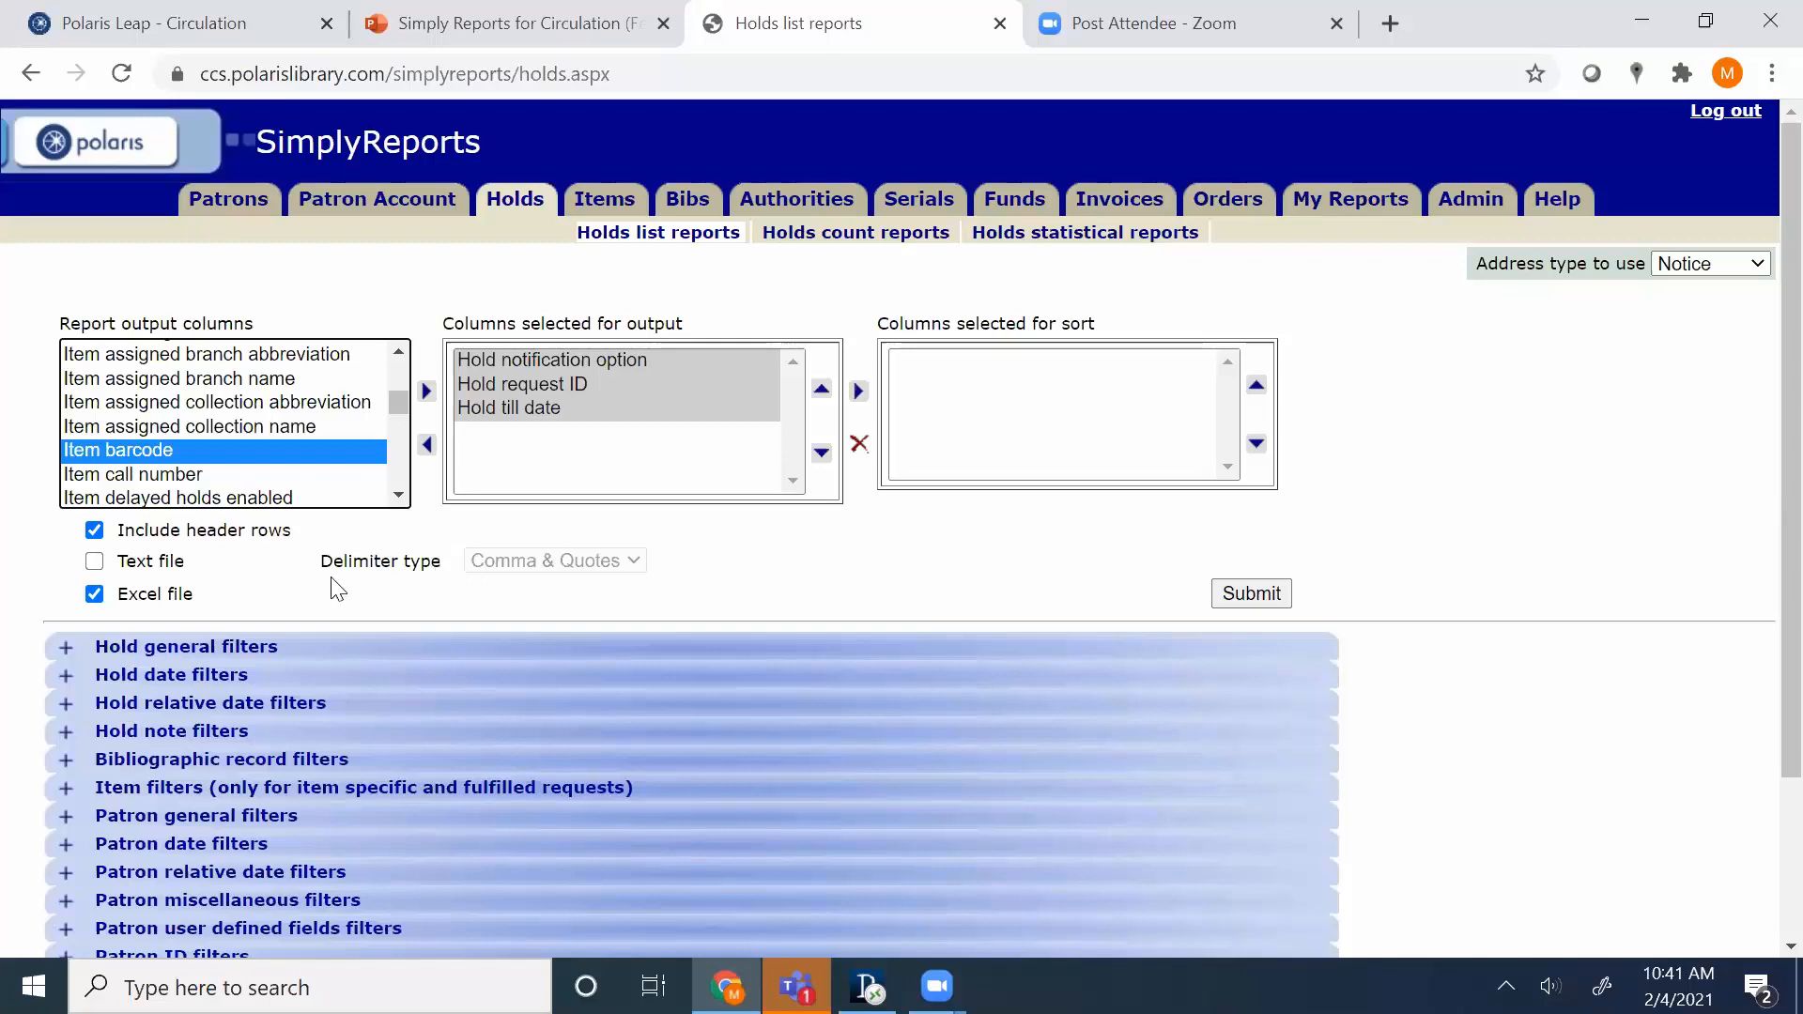
{"action": "left_click", "coordinate": [399, 495]}
{"action": "left_click", "coordinate": [399, 495]}
{"action": "left_click", "coordinate": [400, 495]}
{"action": "left_click", "coordinate": [399, 495]}
{"action": "left_click", "coordinate": [399, 496]}
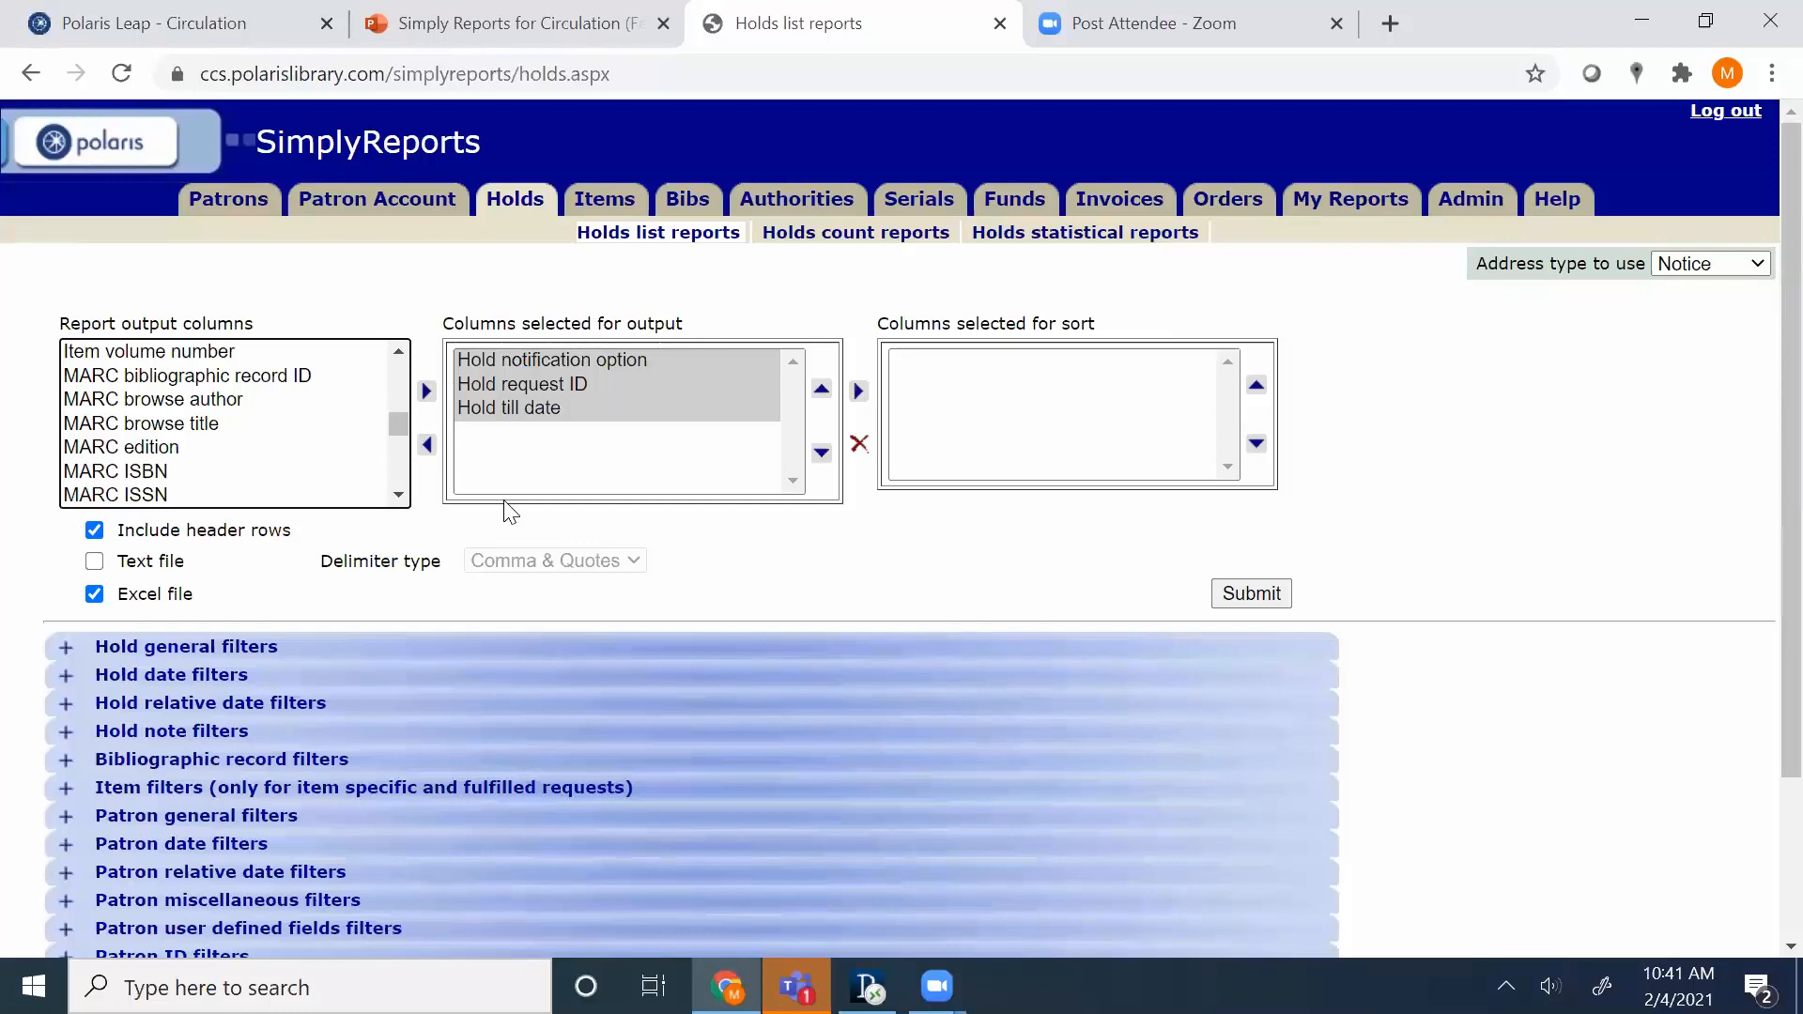
{"action": "left_click", "coordinate": [192, 423]}
{"action": "left_click", "coordinate": [426, 391]}
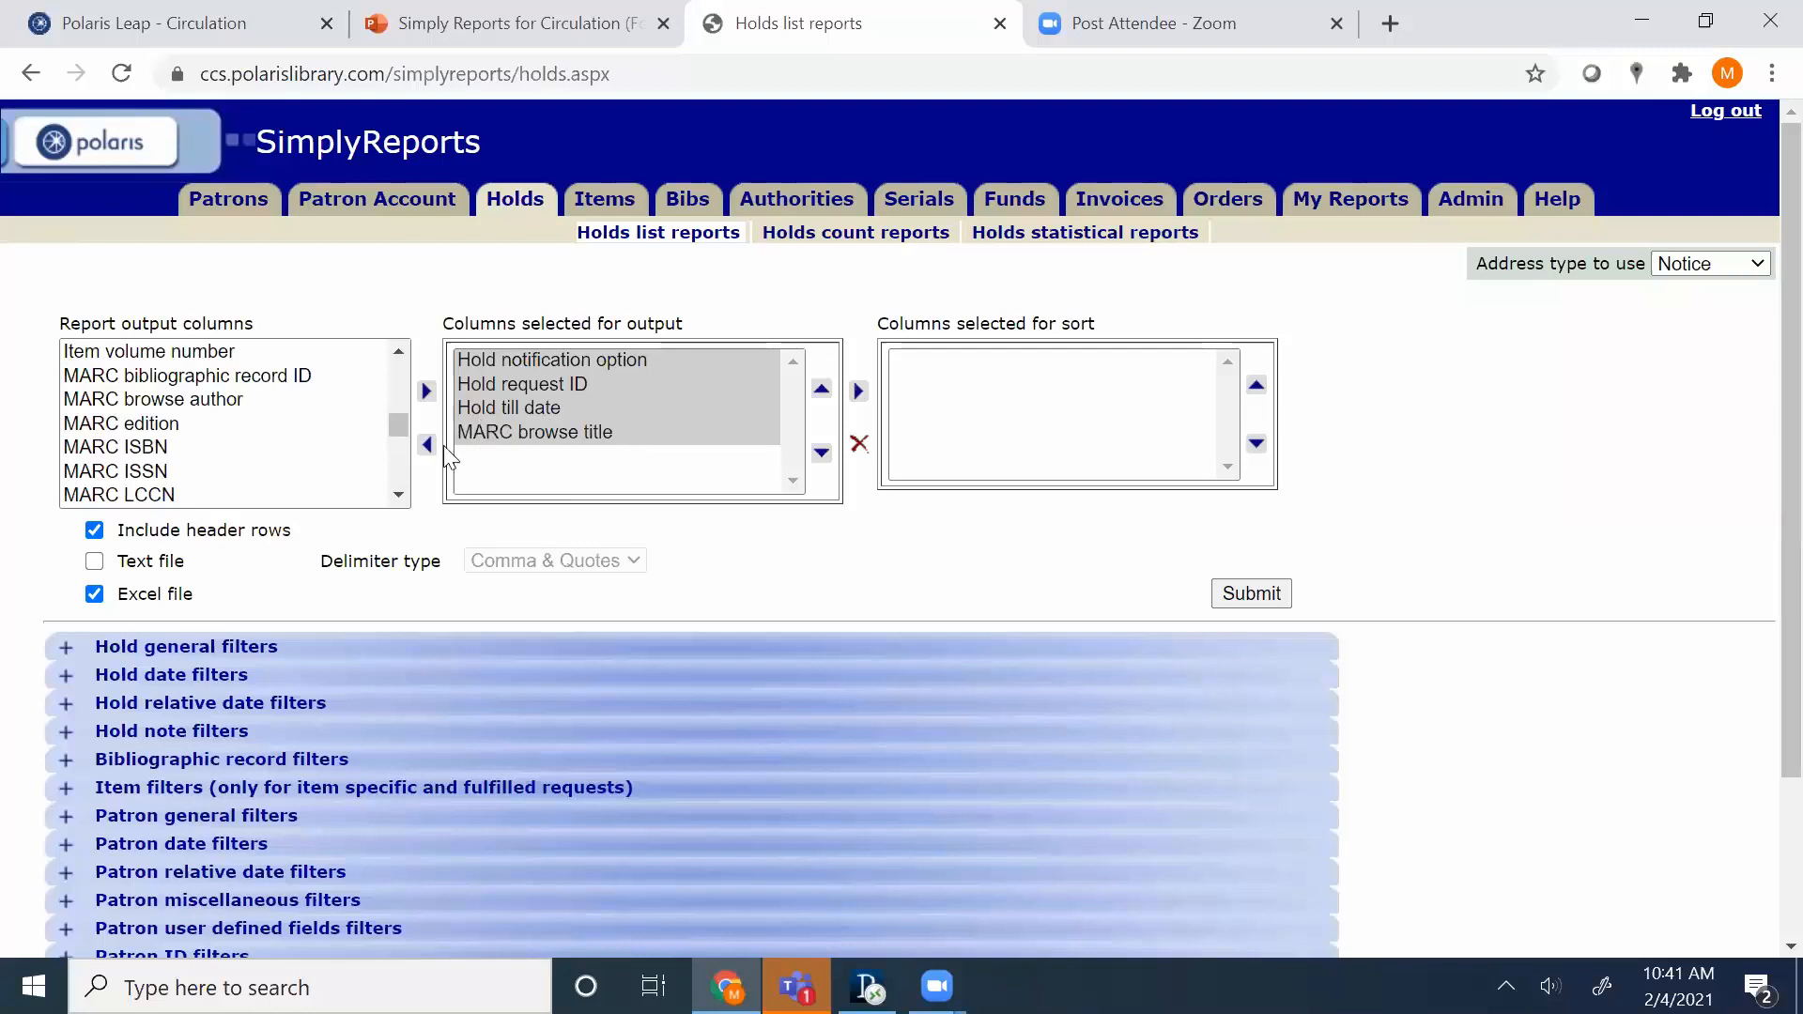
Add MARC primary type of material to the holds list report's output columns.
{"action": "left_click", "coordinate": [400, 495]}
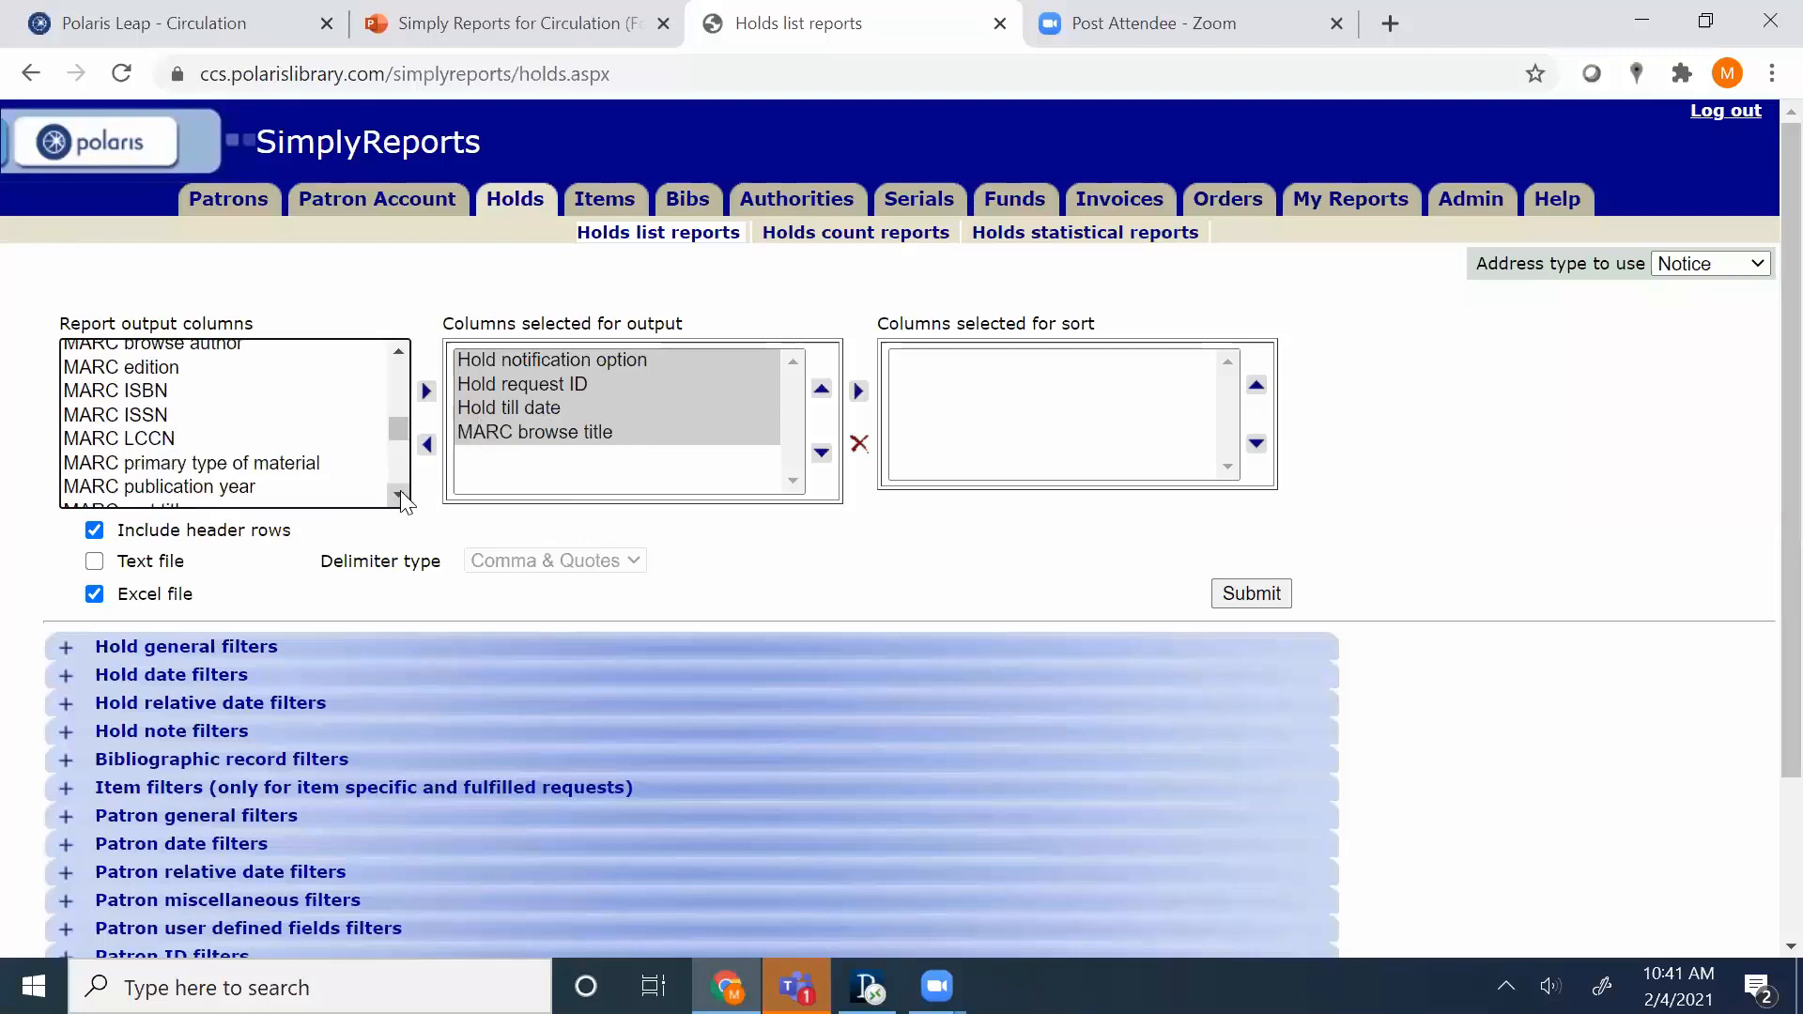
{"action": "left_click", "coordinate": [296, 466]}
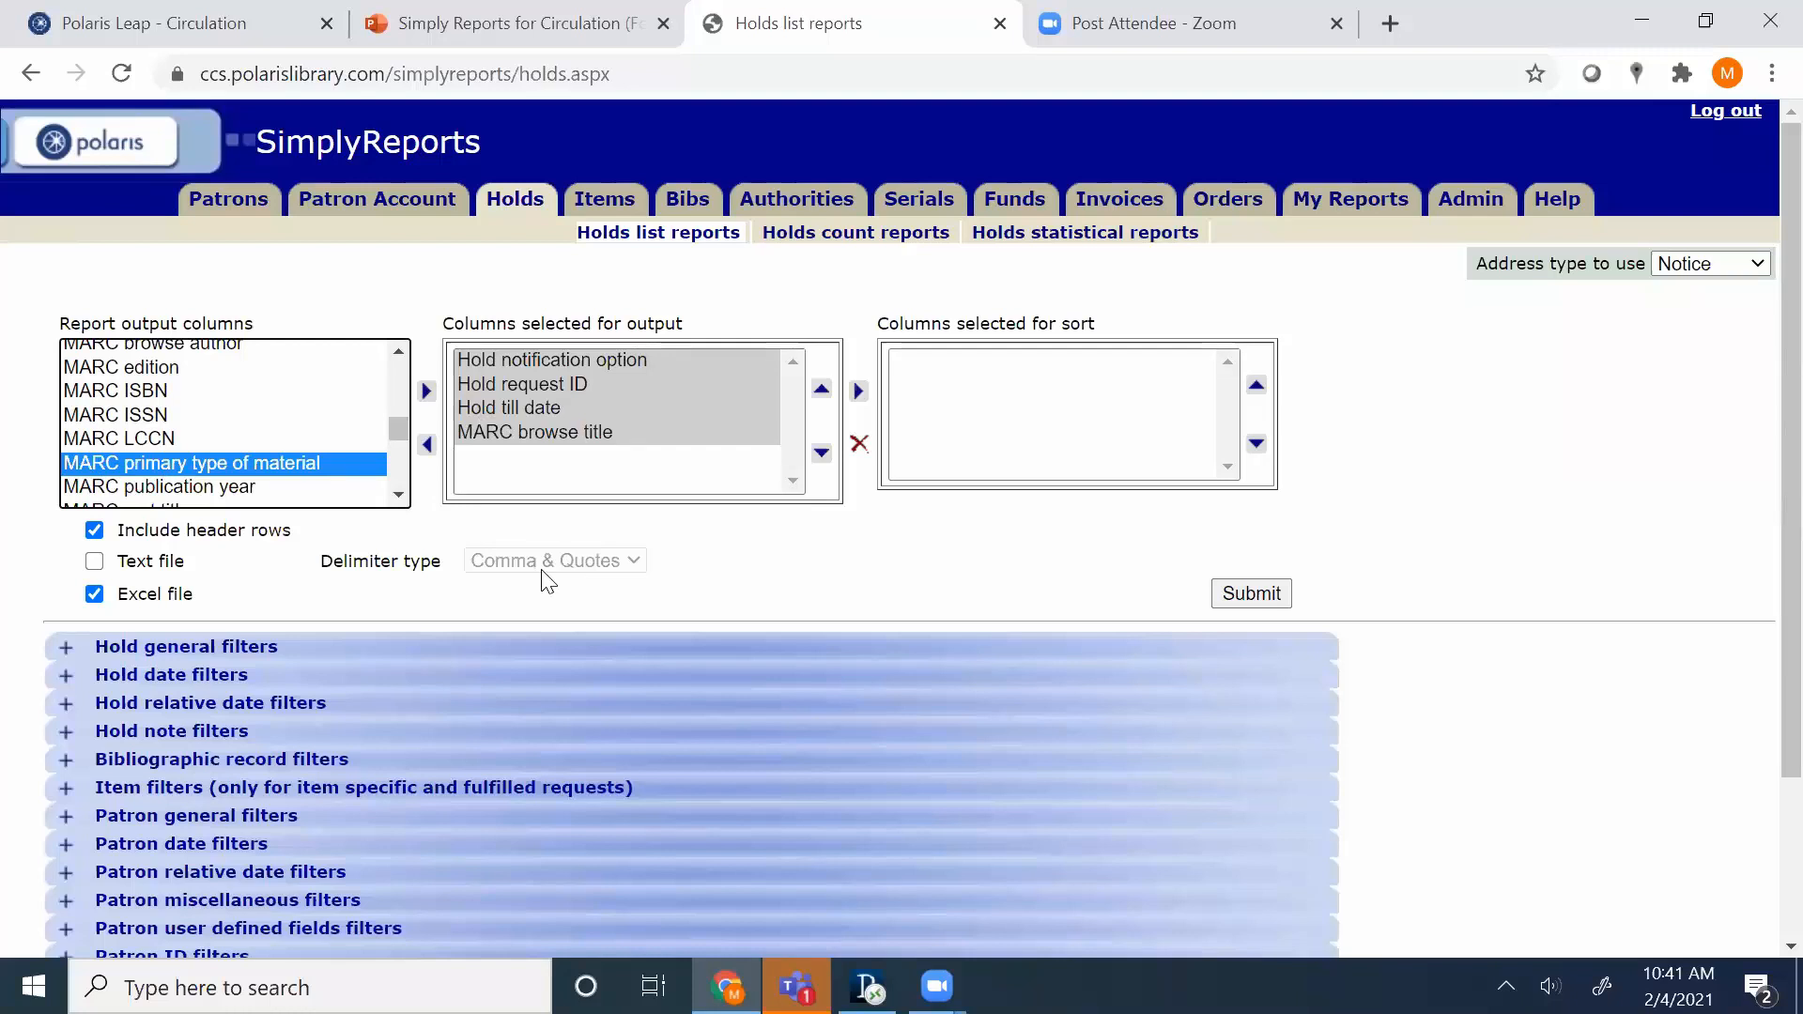
{"action": "left_click", "coordinate": [427, 391]}
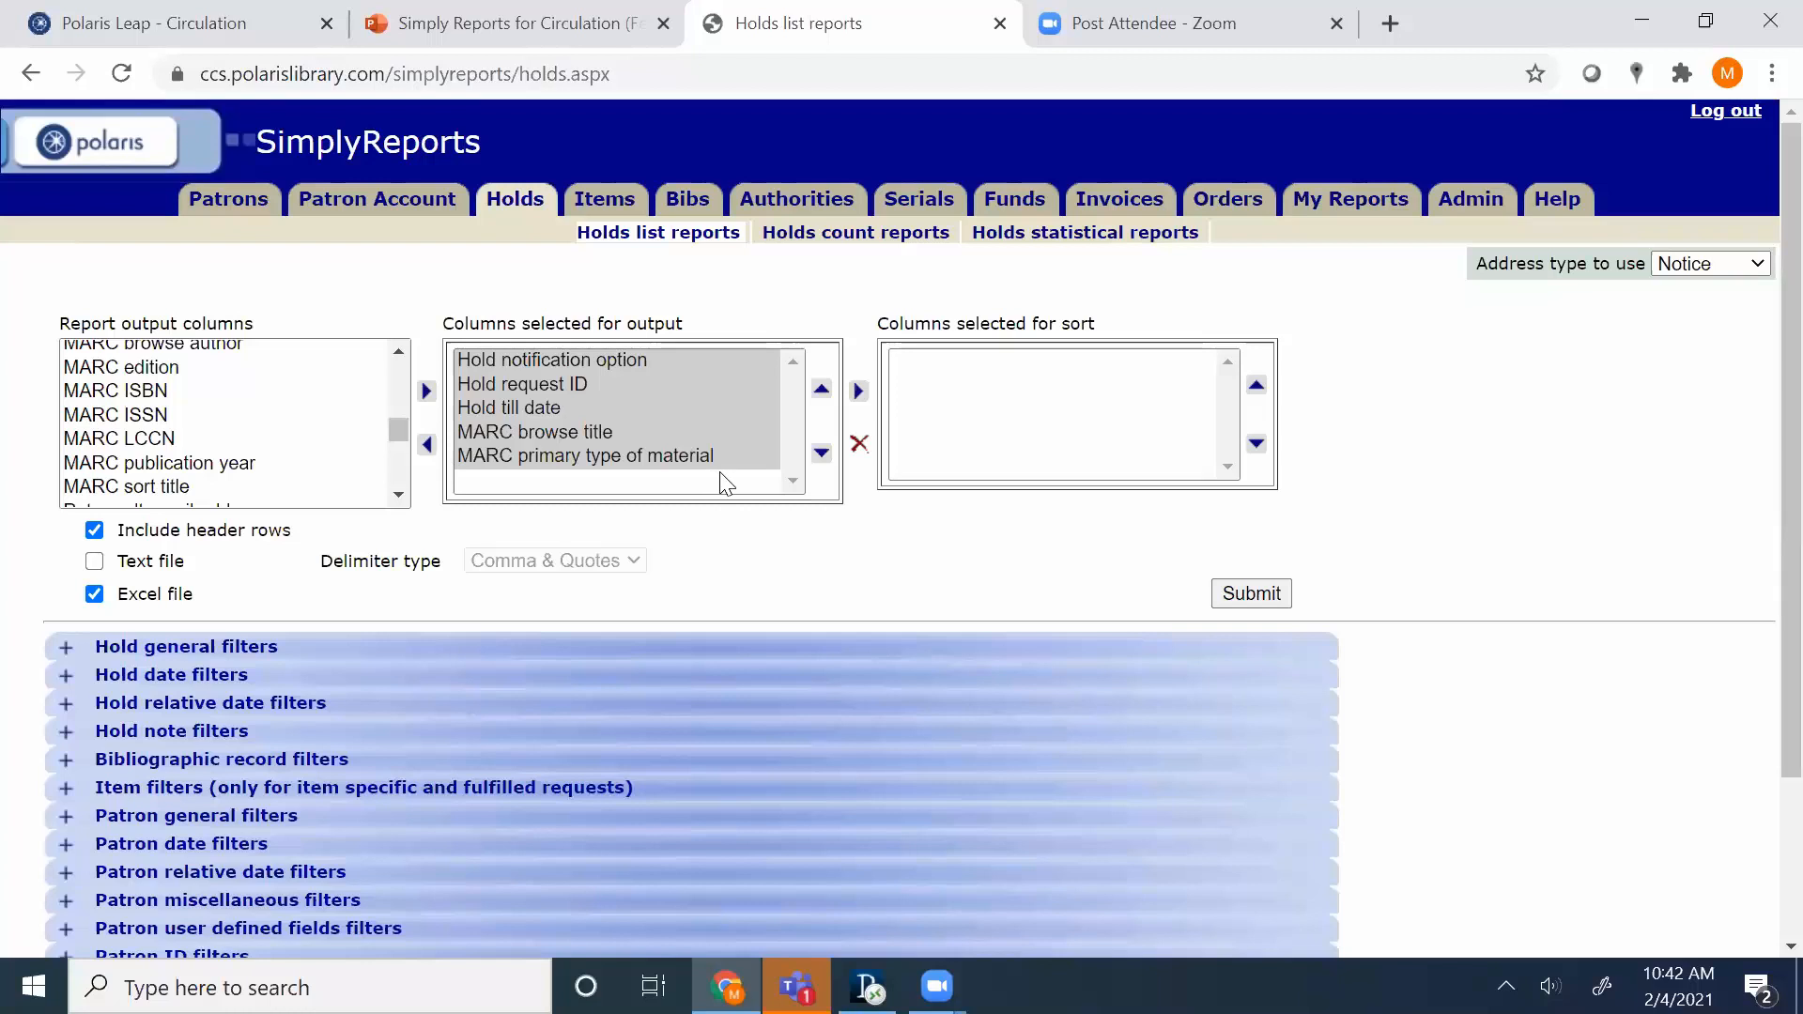
Look through the patron columns and add Patron ID to the holds list report's output columns.
{"action": "left_click", "coordinate": [398, 495]}
{"action": "left_click", "coordinate": [398, 497]}
{"action": "left_click", "coordinate": [399, 498]}
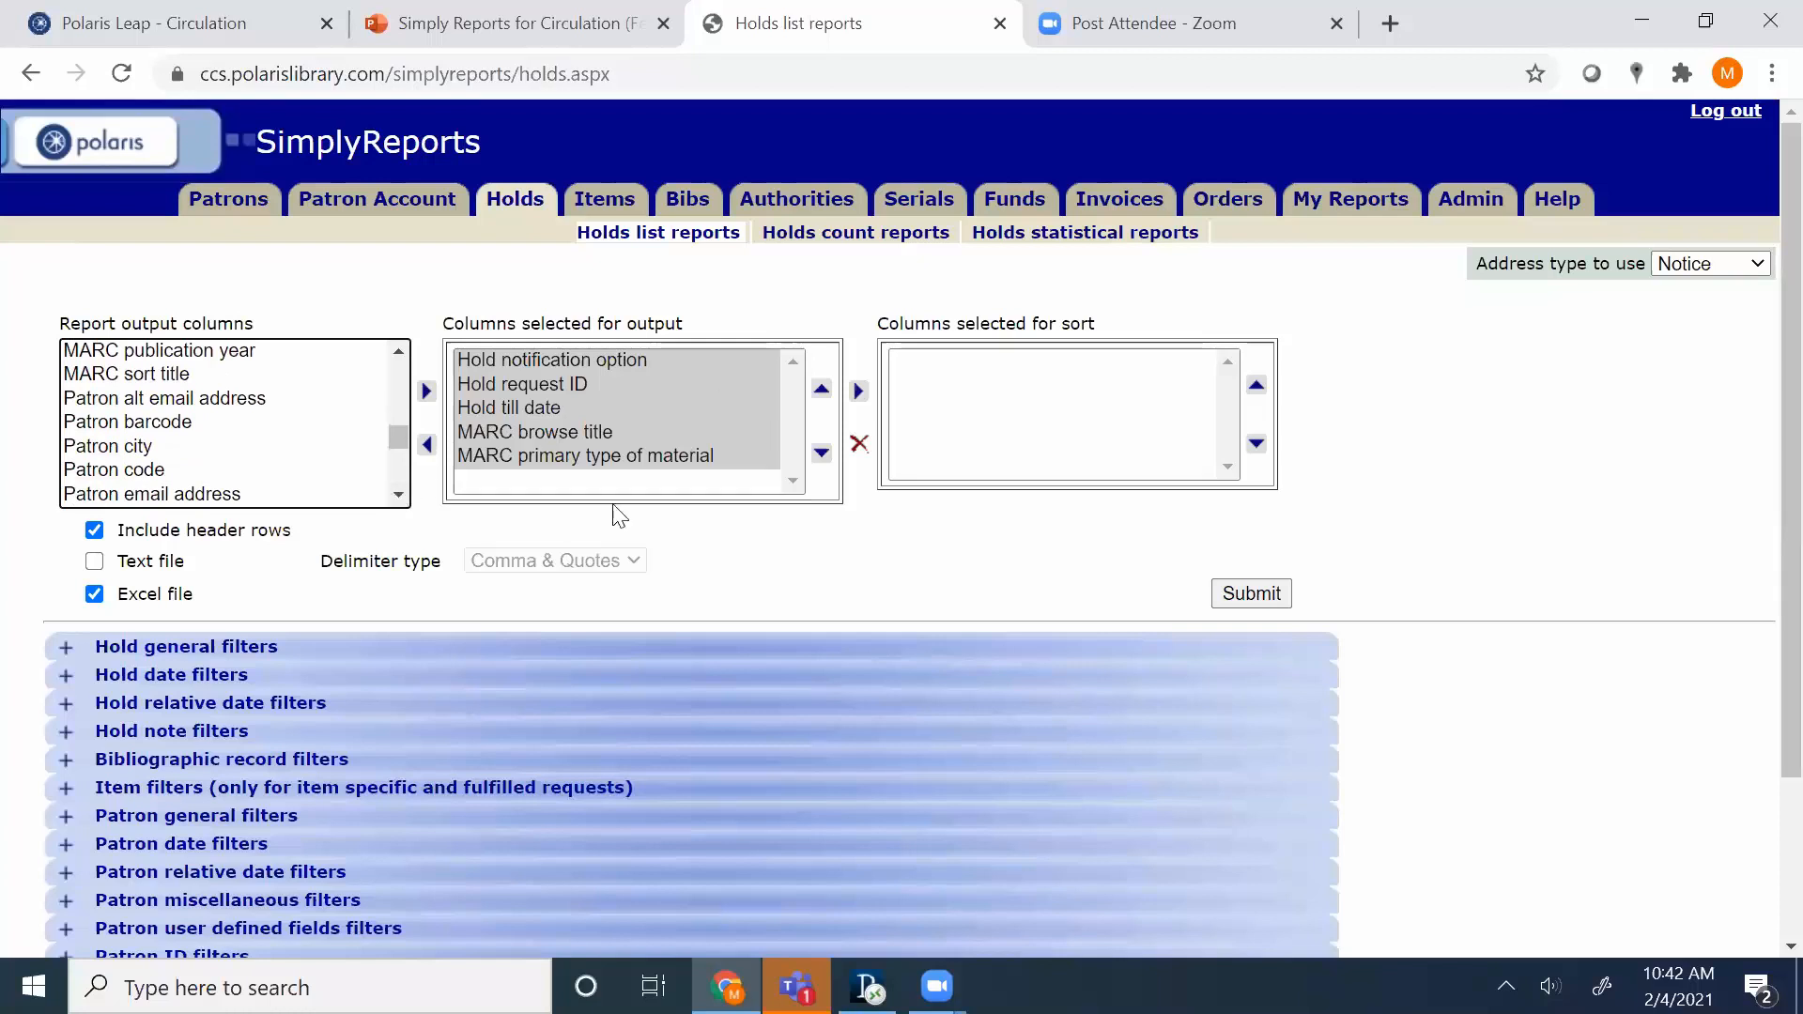
{"action": "left_click", "coordinate": [399, 498]}
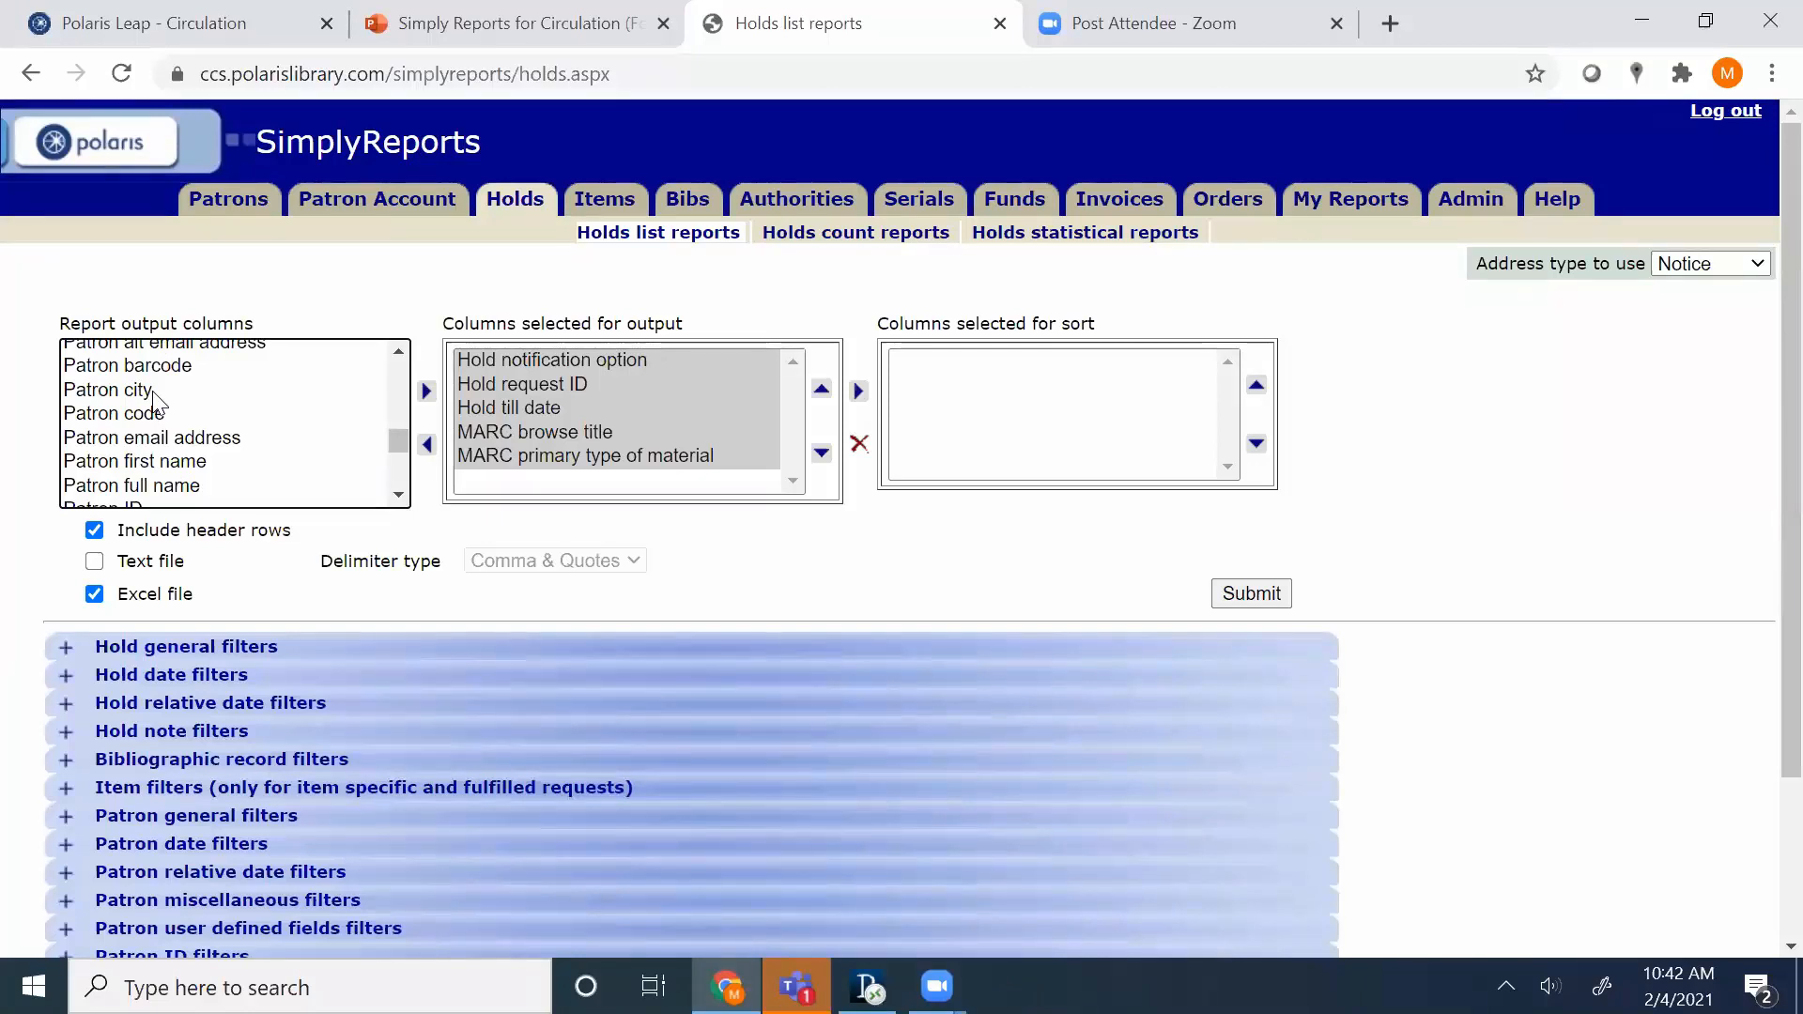
{"action": "left_click", "coordinate": [279, 441]}
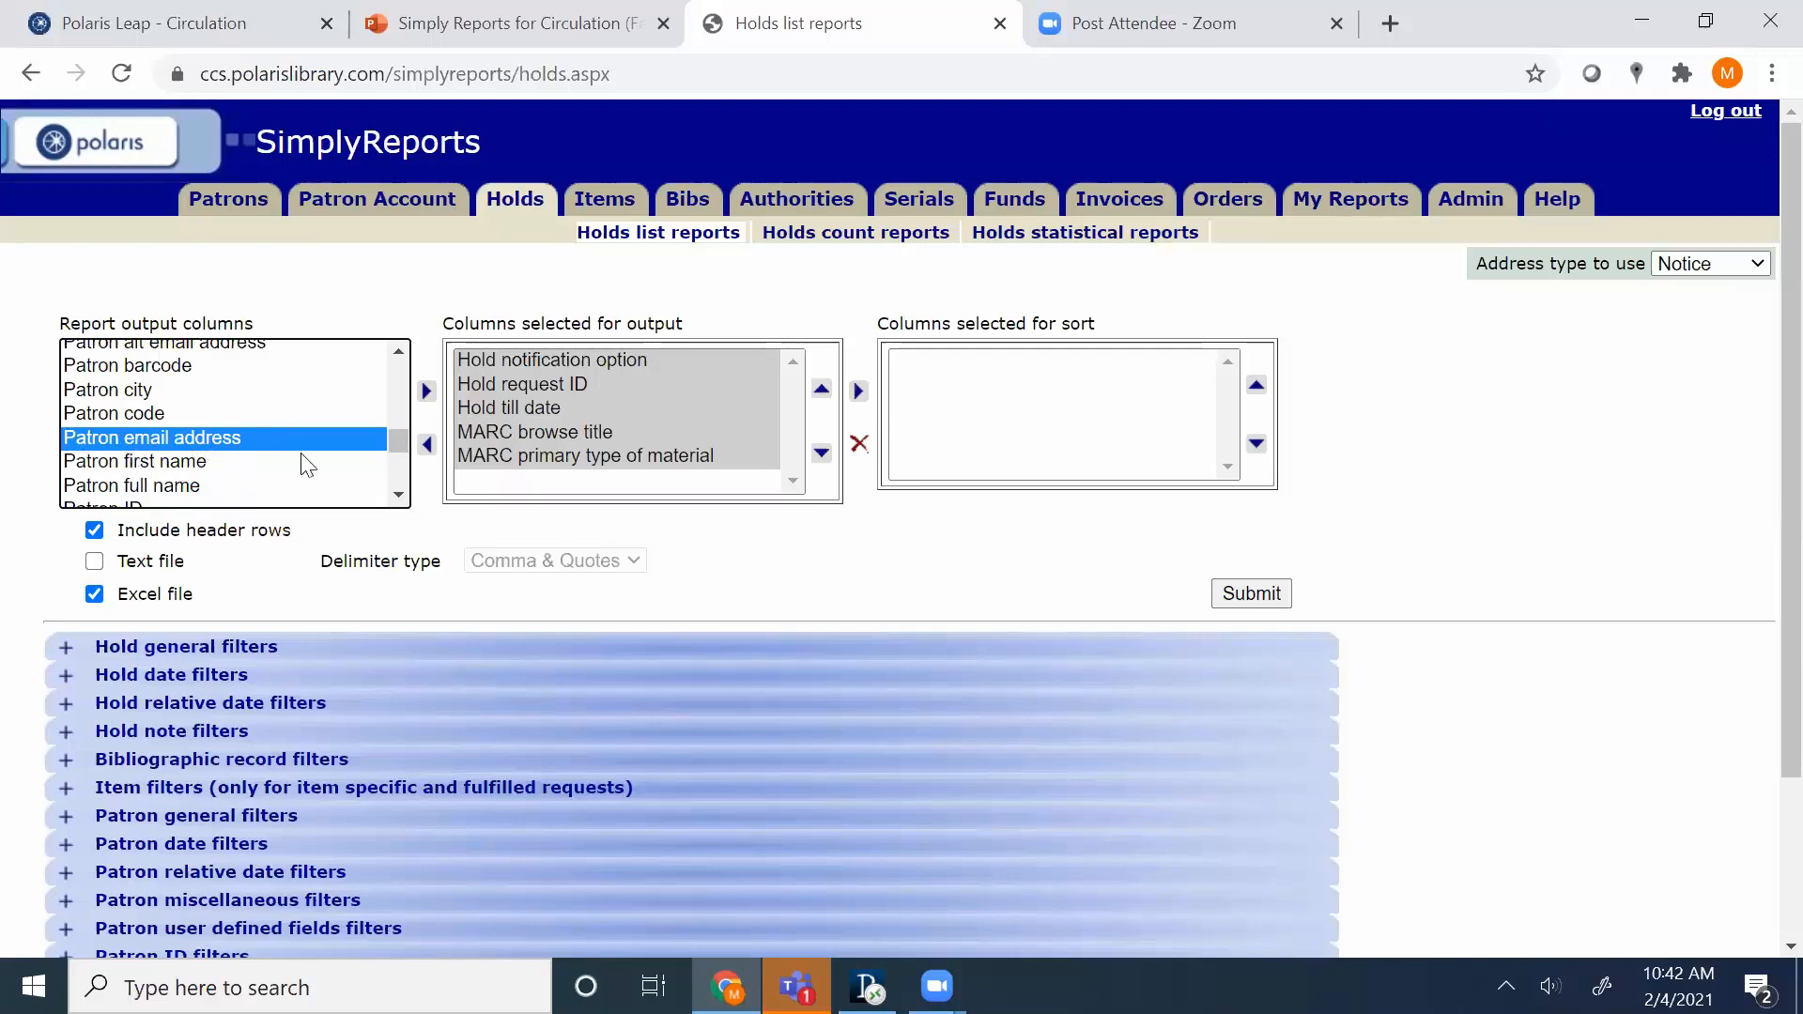
{"action": "left_click", "coordinate": [399, 495]}
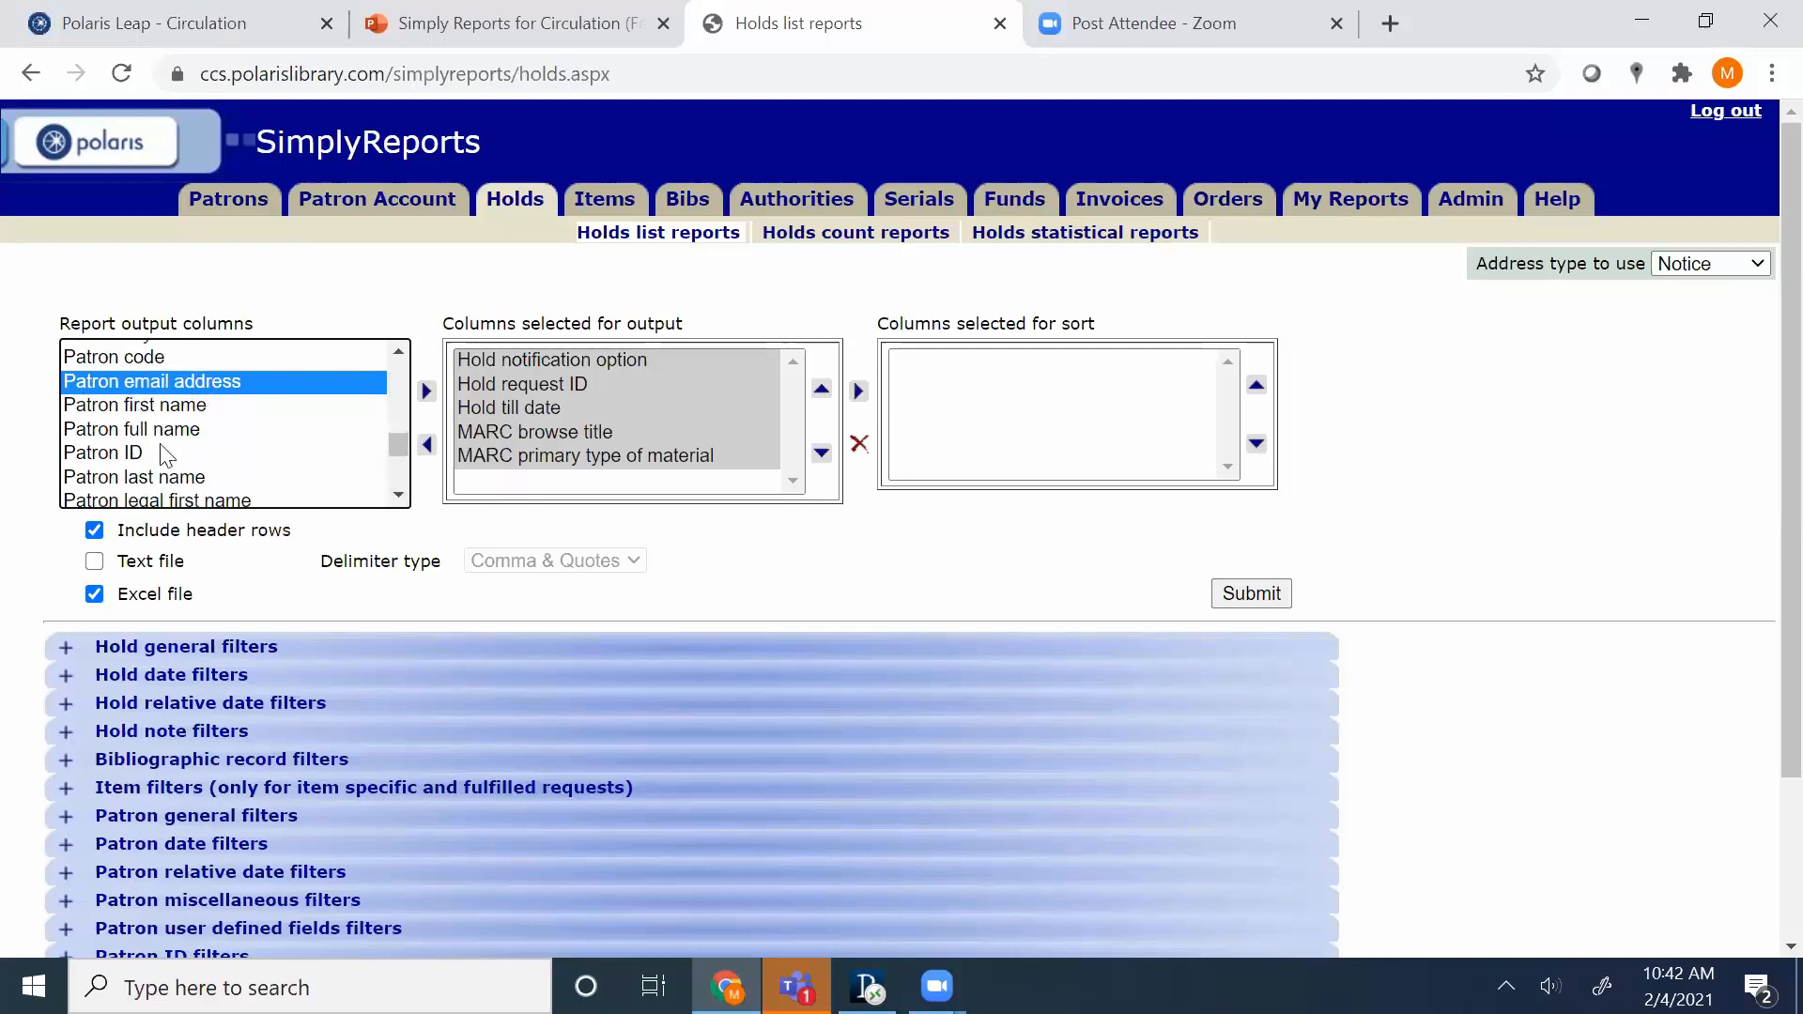
{"action": "left_click", "coordinate": [399, 496]}
{"action": "left_click", "coordinate": [399, 496]}
{"action": "left_click", "coordinate": [399, 356]}
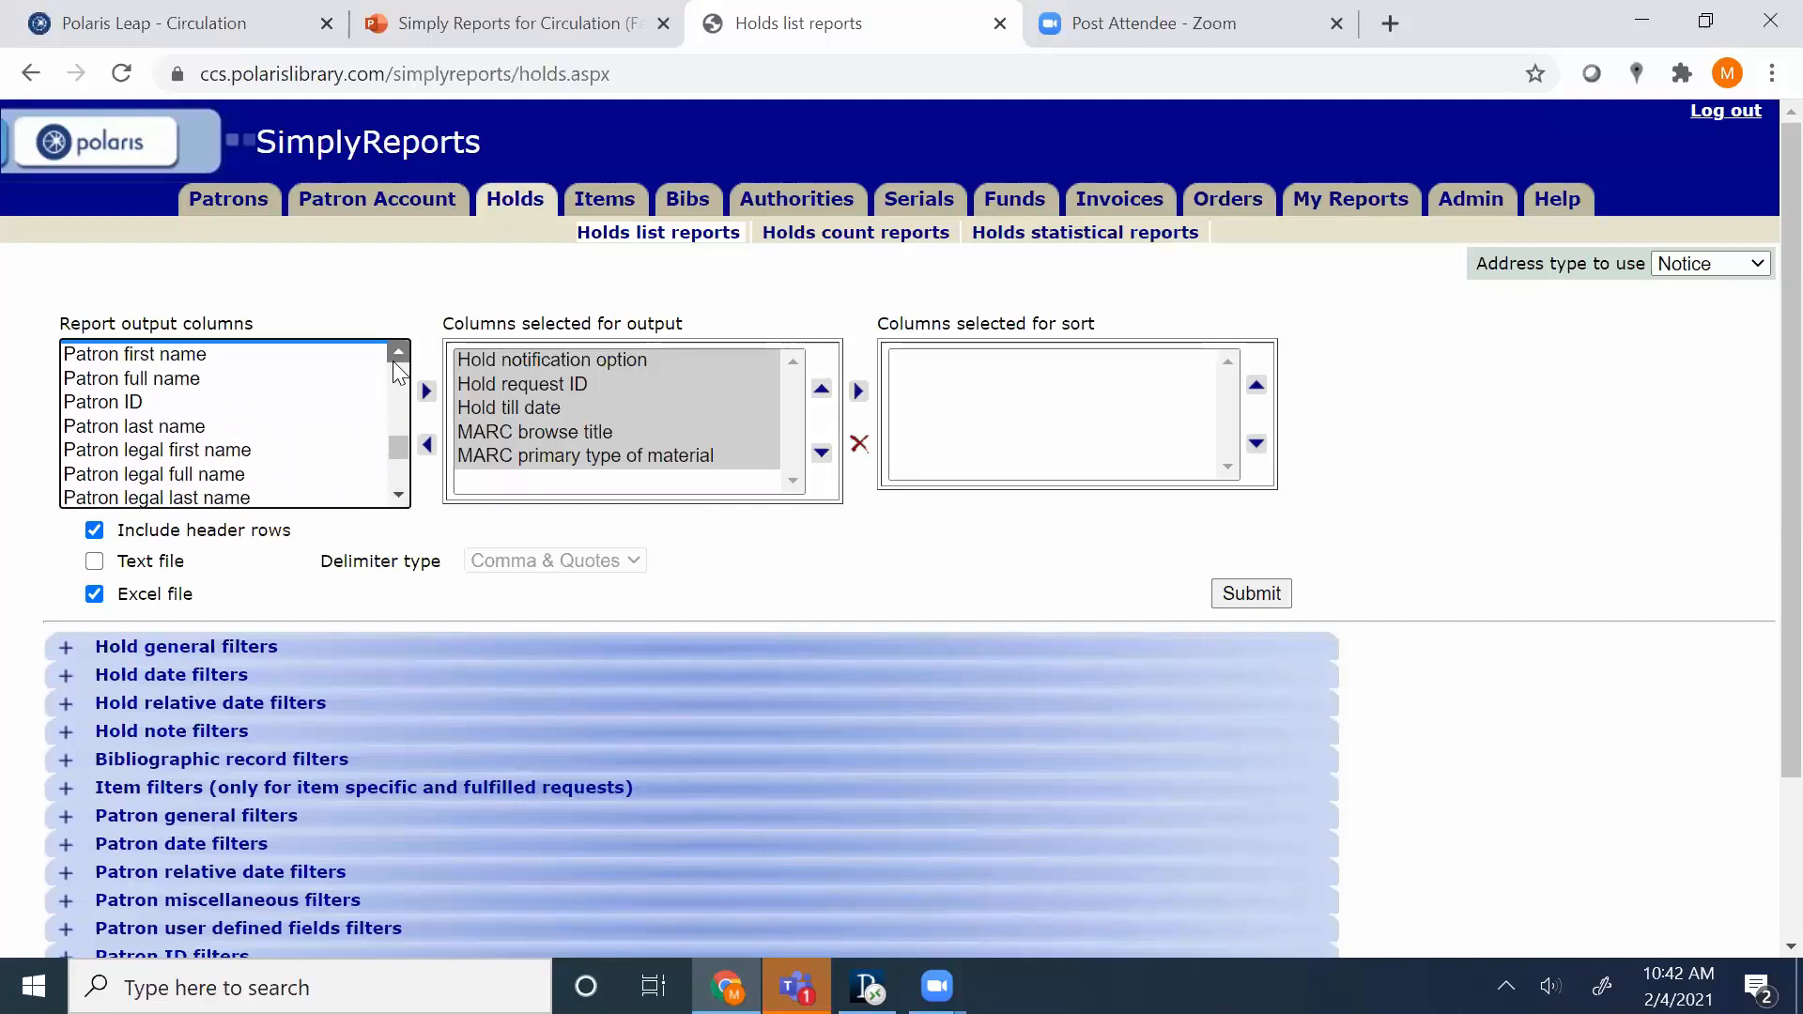
{"action": "left_click", "coordinate": [398, 358]}
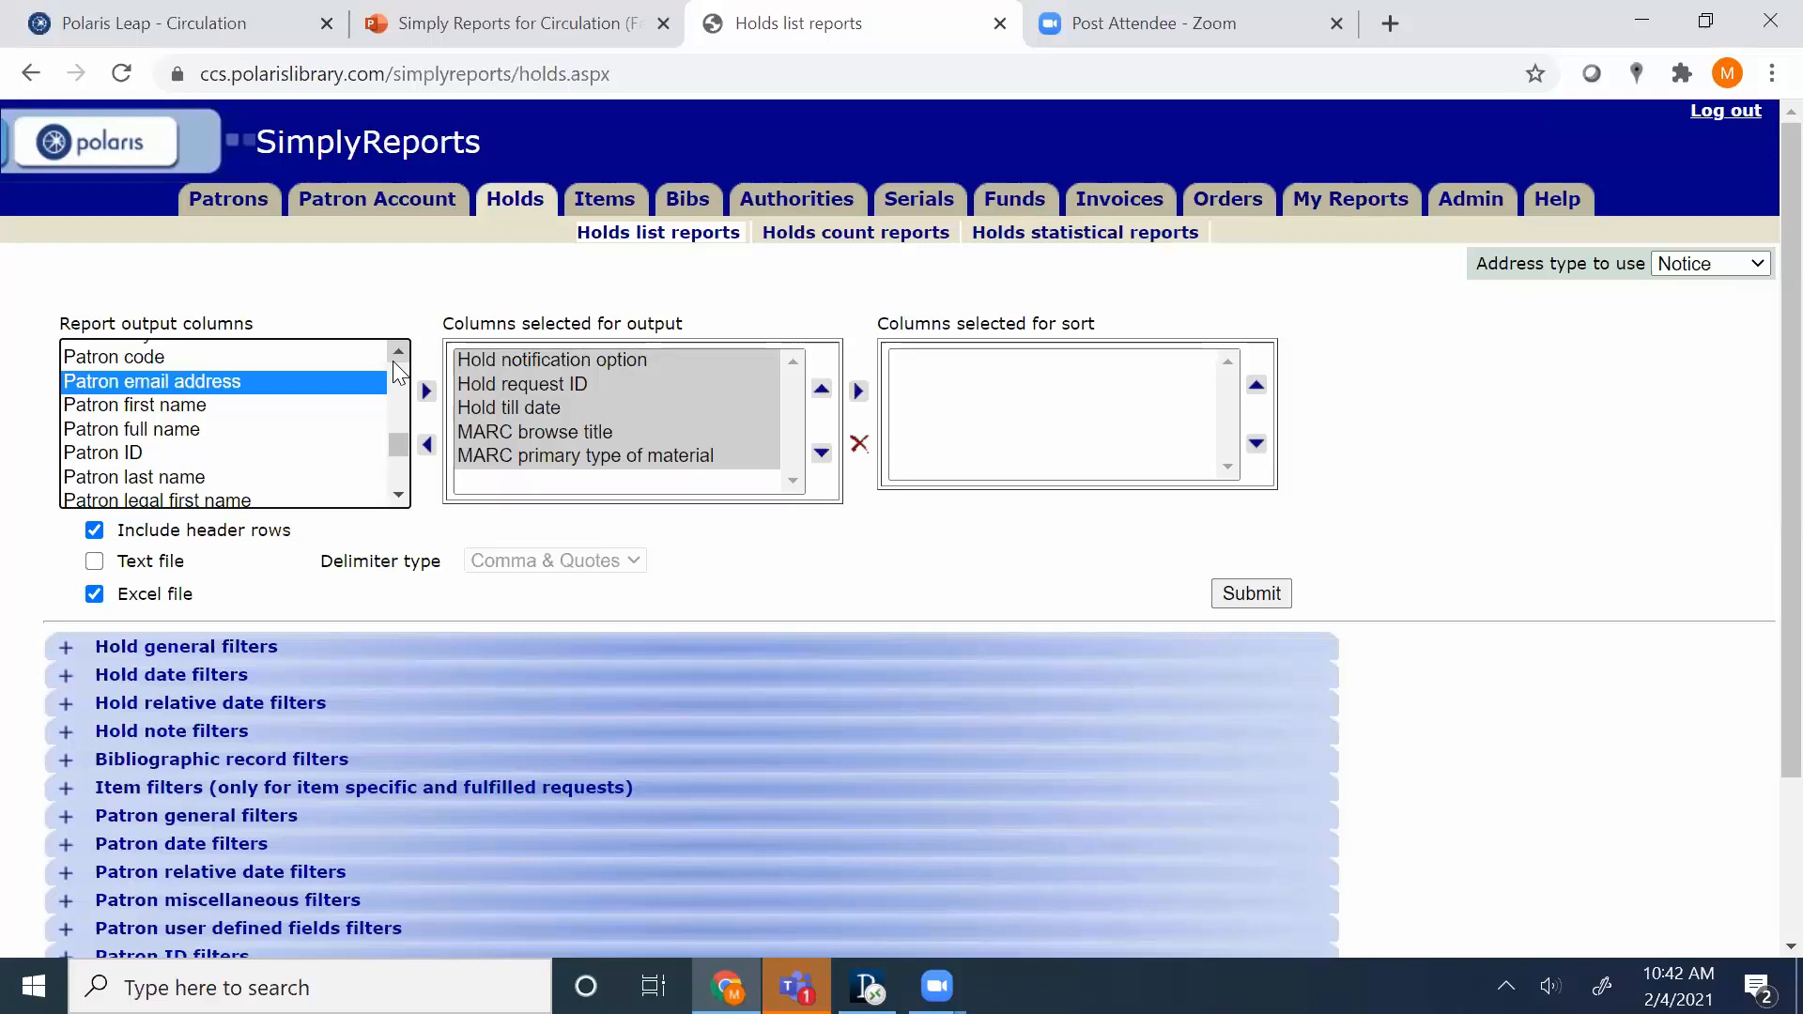
{"action": "left_click", "coordinate": [154, 453]}
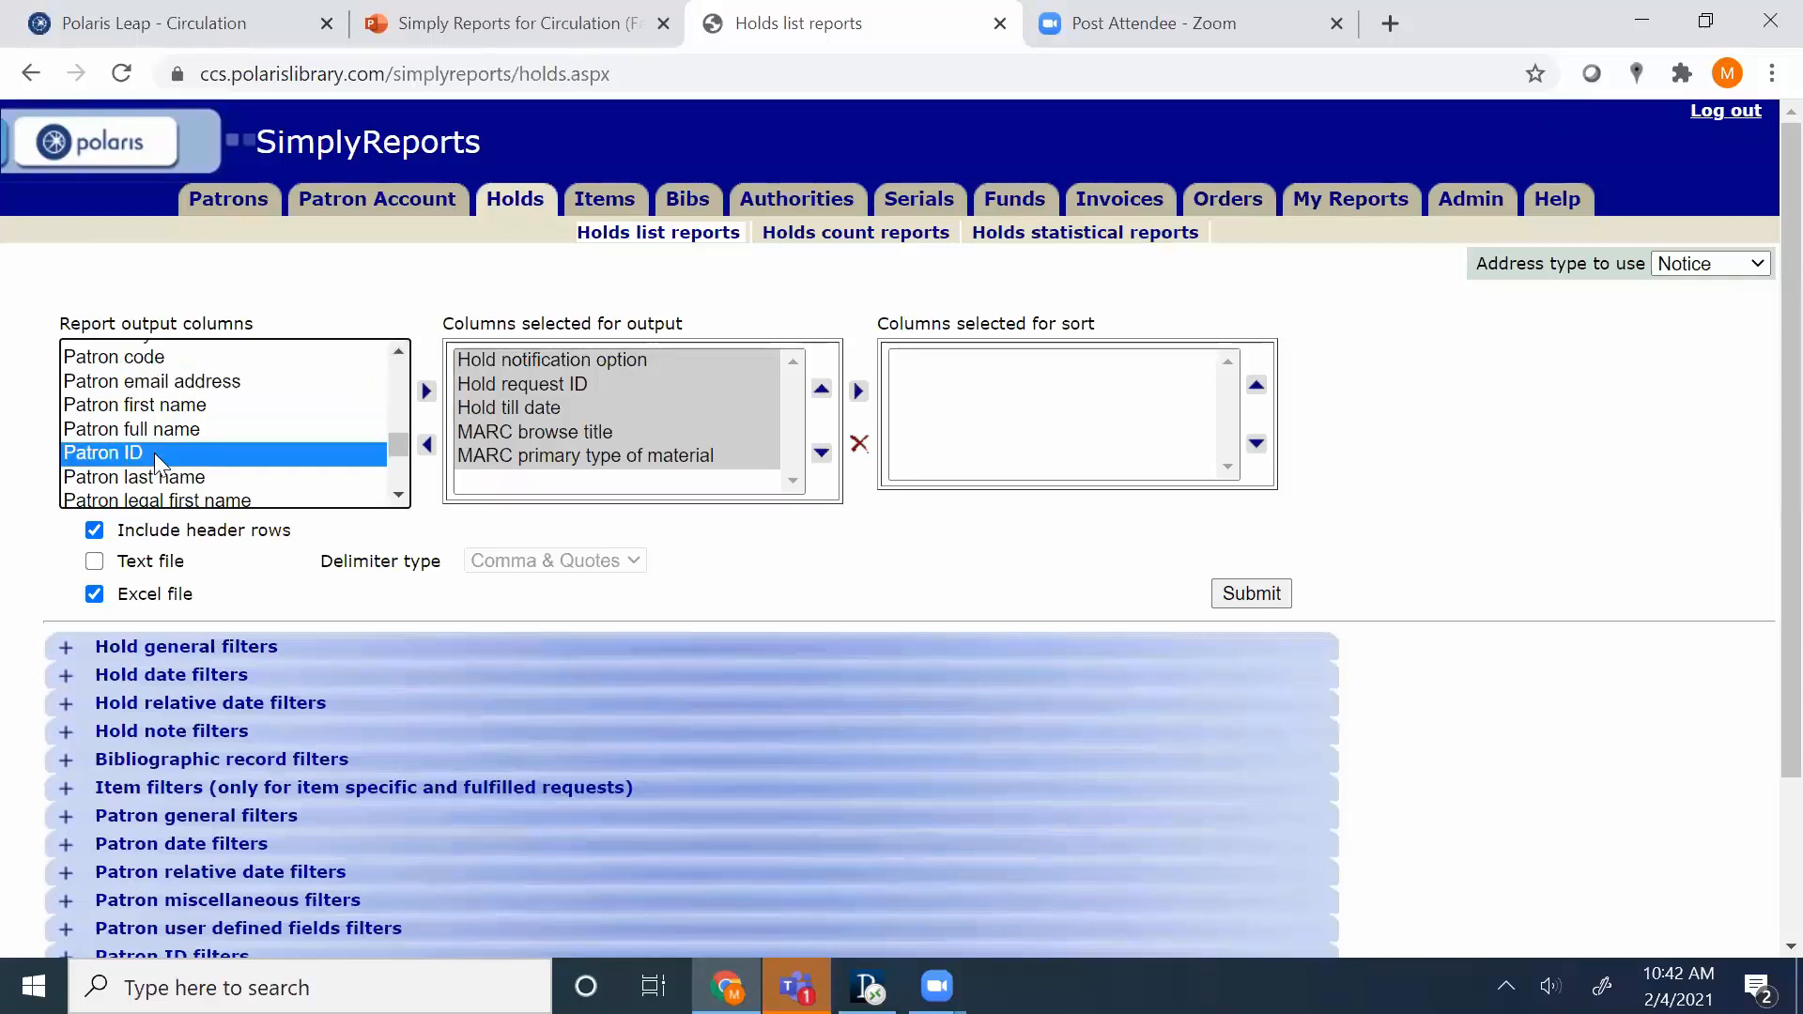
{"action": "left_click", "coordinate": [425, 390]}
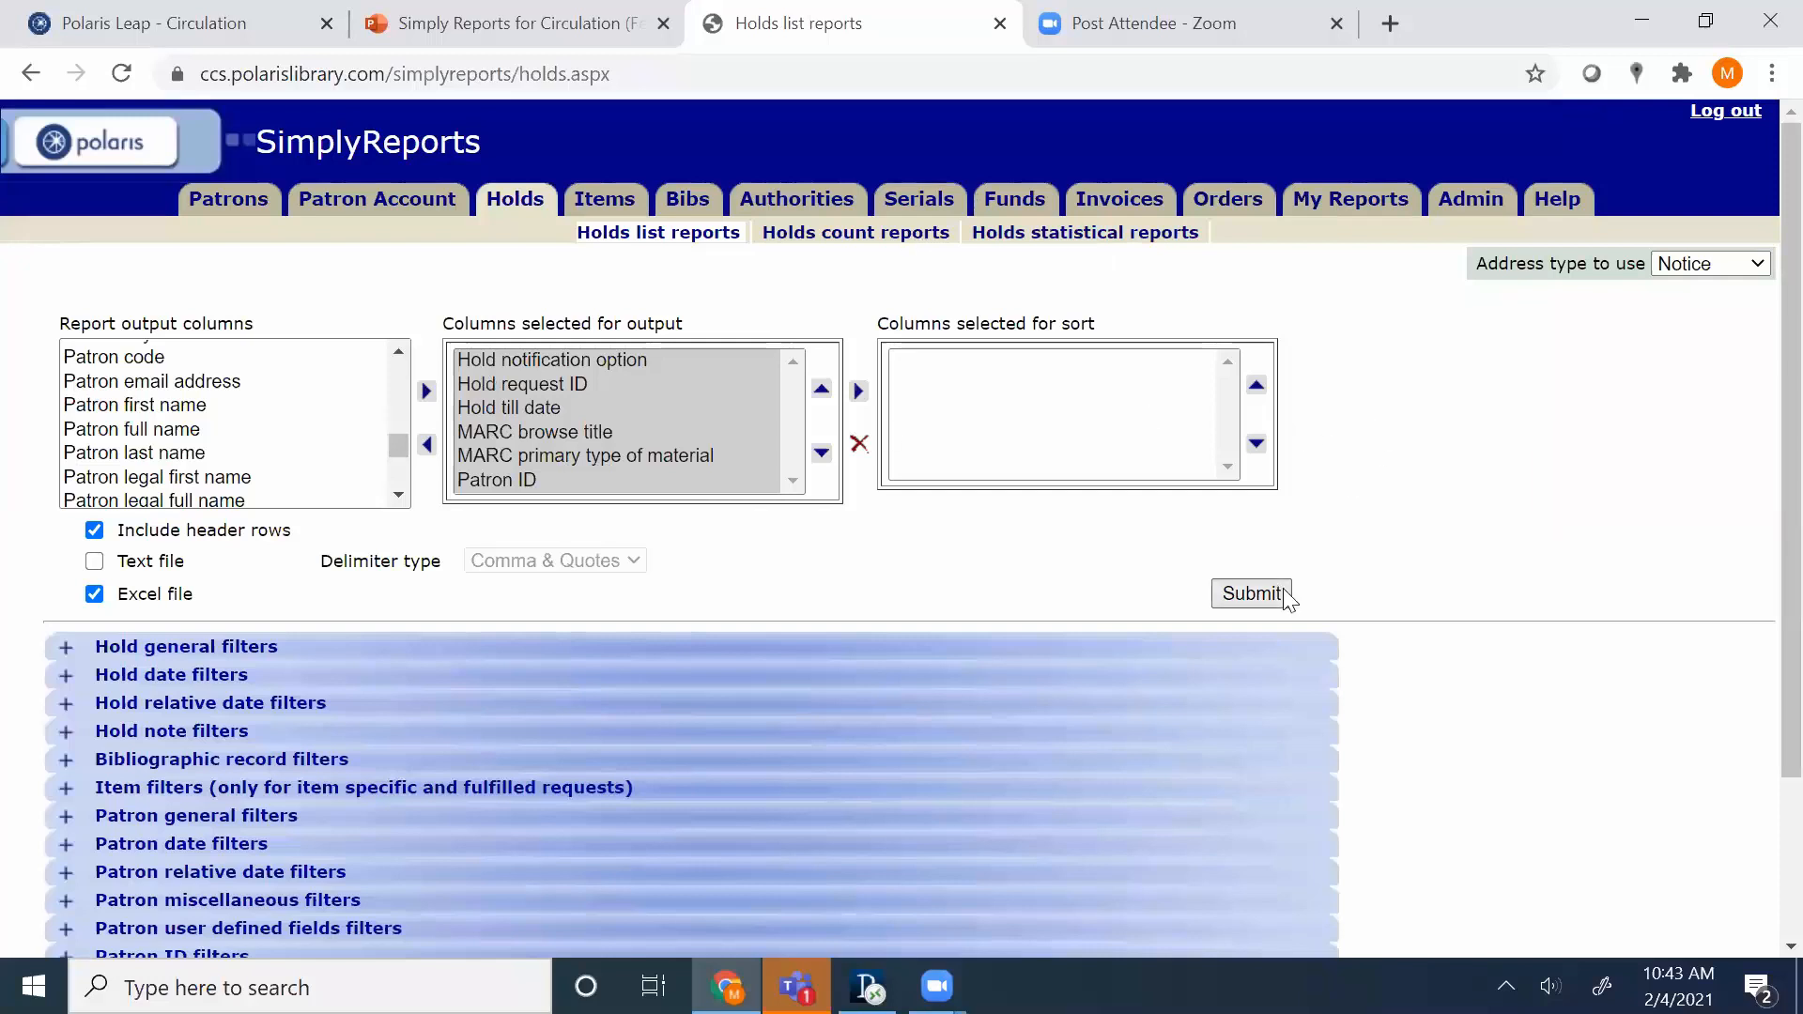
In the hold general filters, limit the pickup branch to Algonquin Area Public Library (Branch) within Algonquin Area Public Library District.
{"action": "scroll", "coordinate": [1362, 601], "scroll_direction": "down", "scroll_amount": 1}
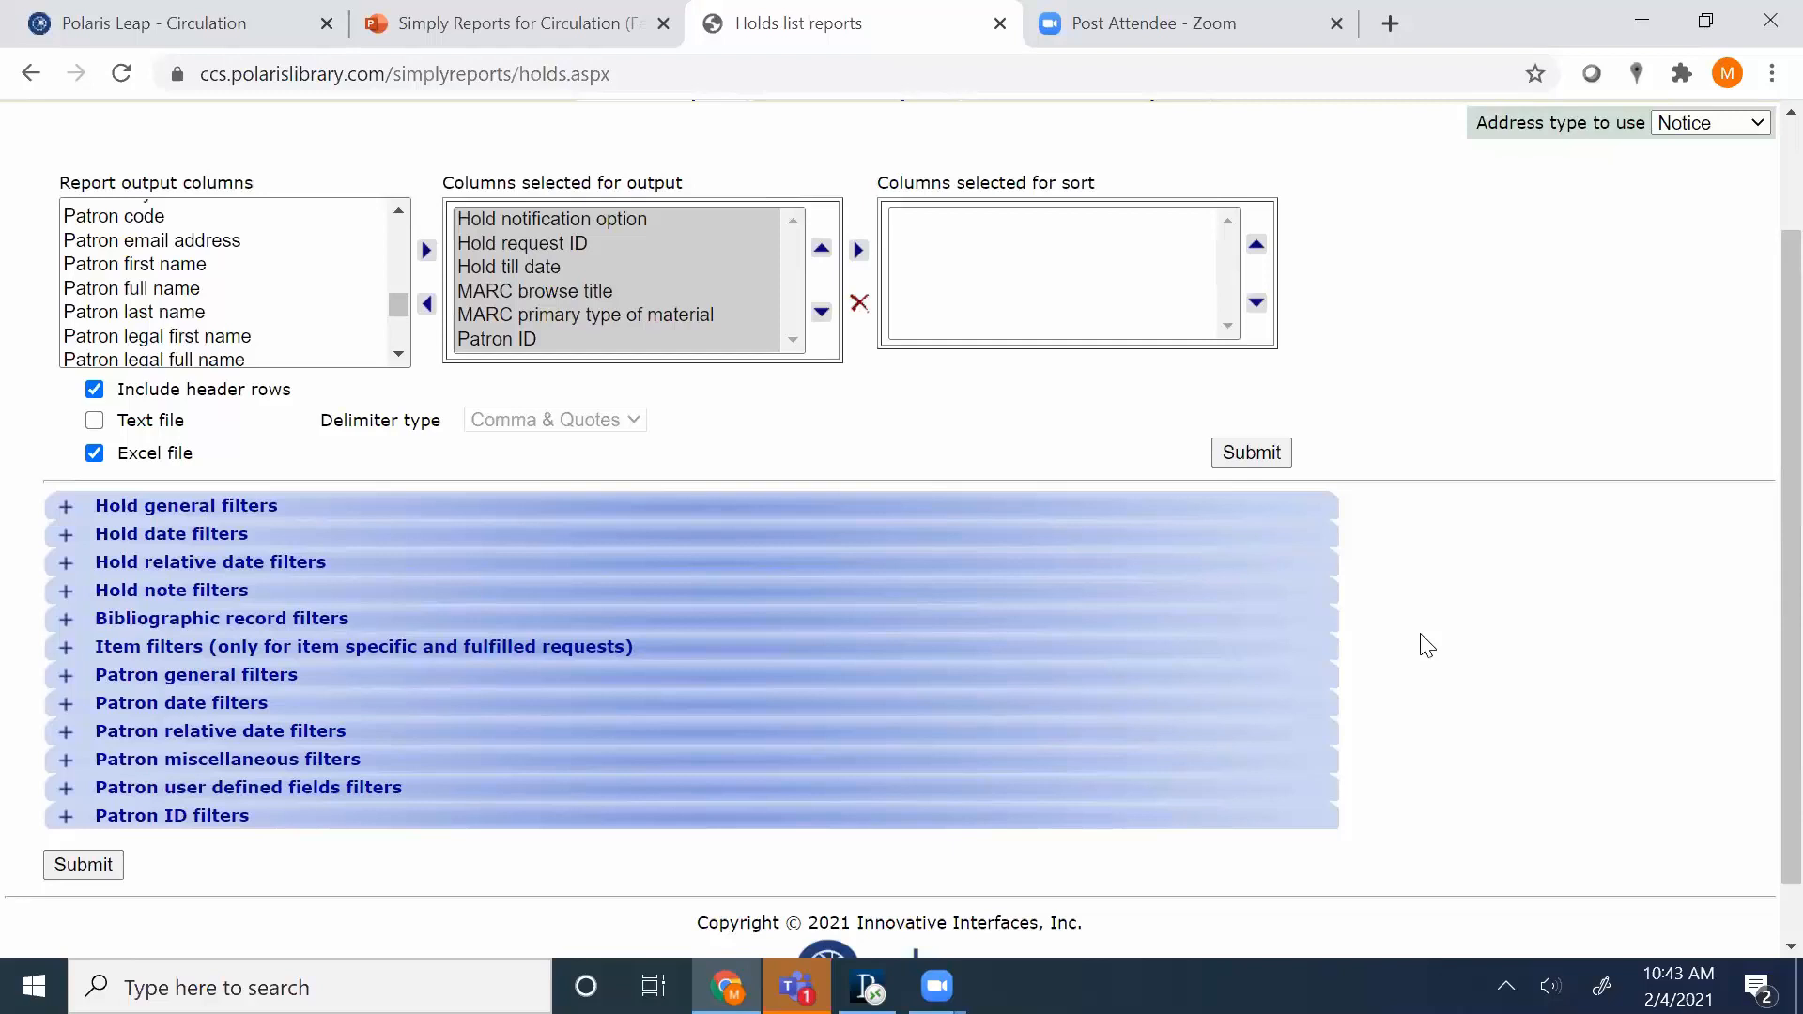
{"action": "left_click", "coordinate": [66, 507]}
{"action": "scroll", "coordinate": [1052, 638], "scroll_direction": "down", "scroll_amount": 1}
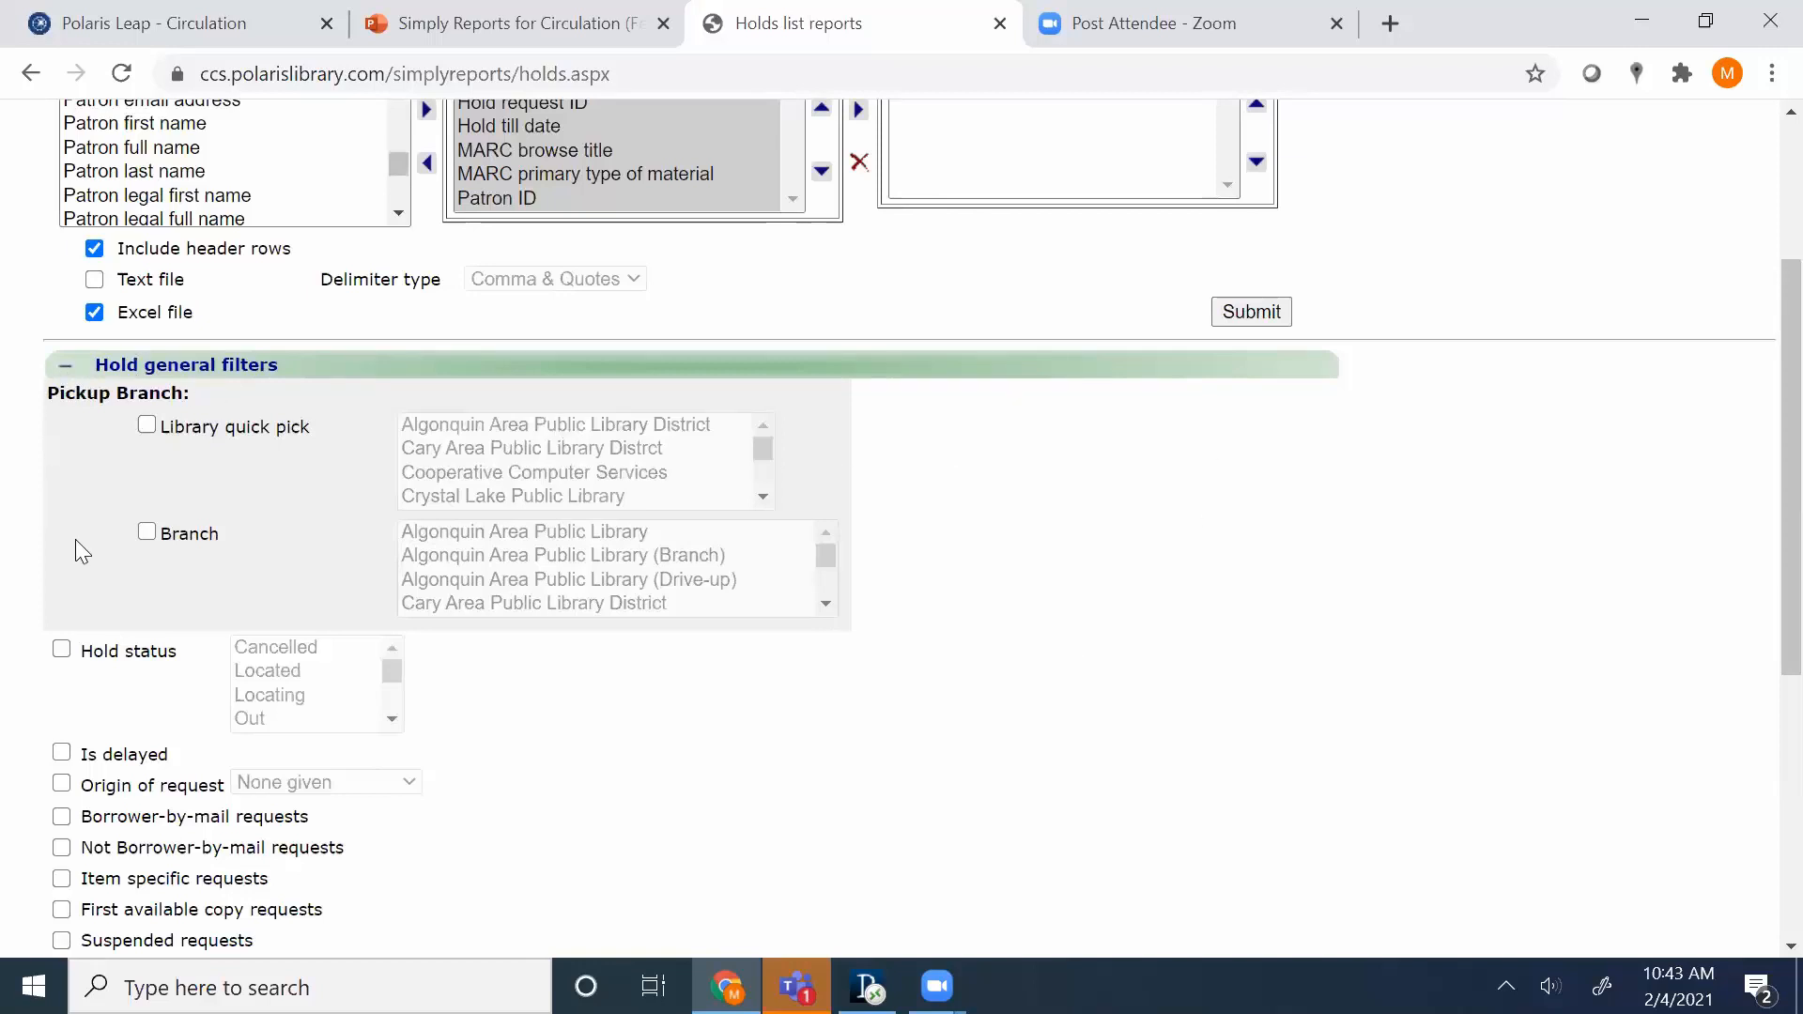
{"action": "scroll", "coordinate": [927, 559], "scroll_direction": "down", "scroll_amount": 3}
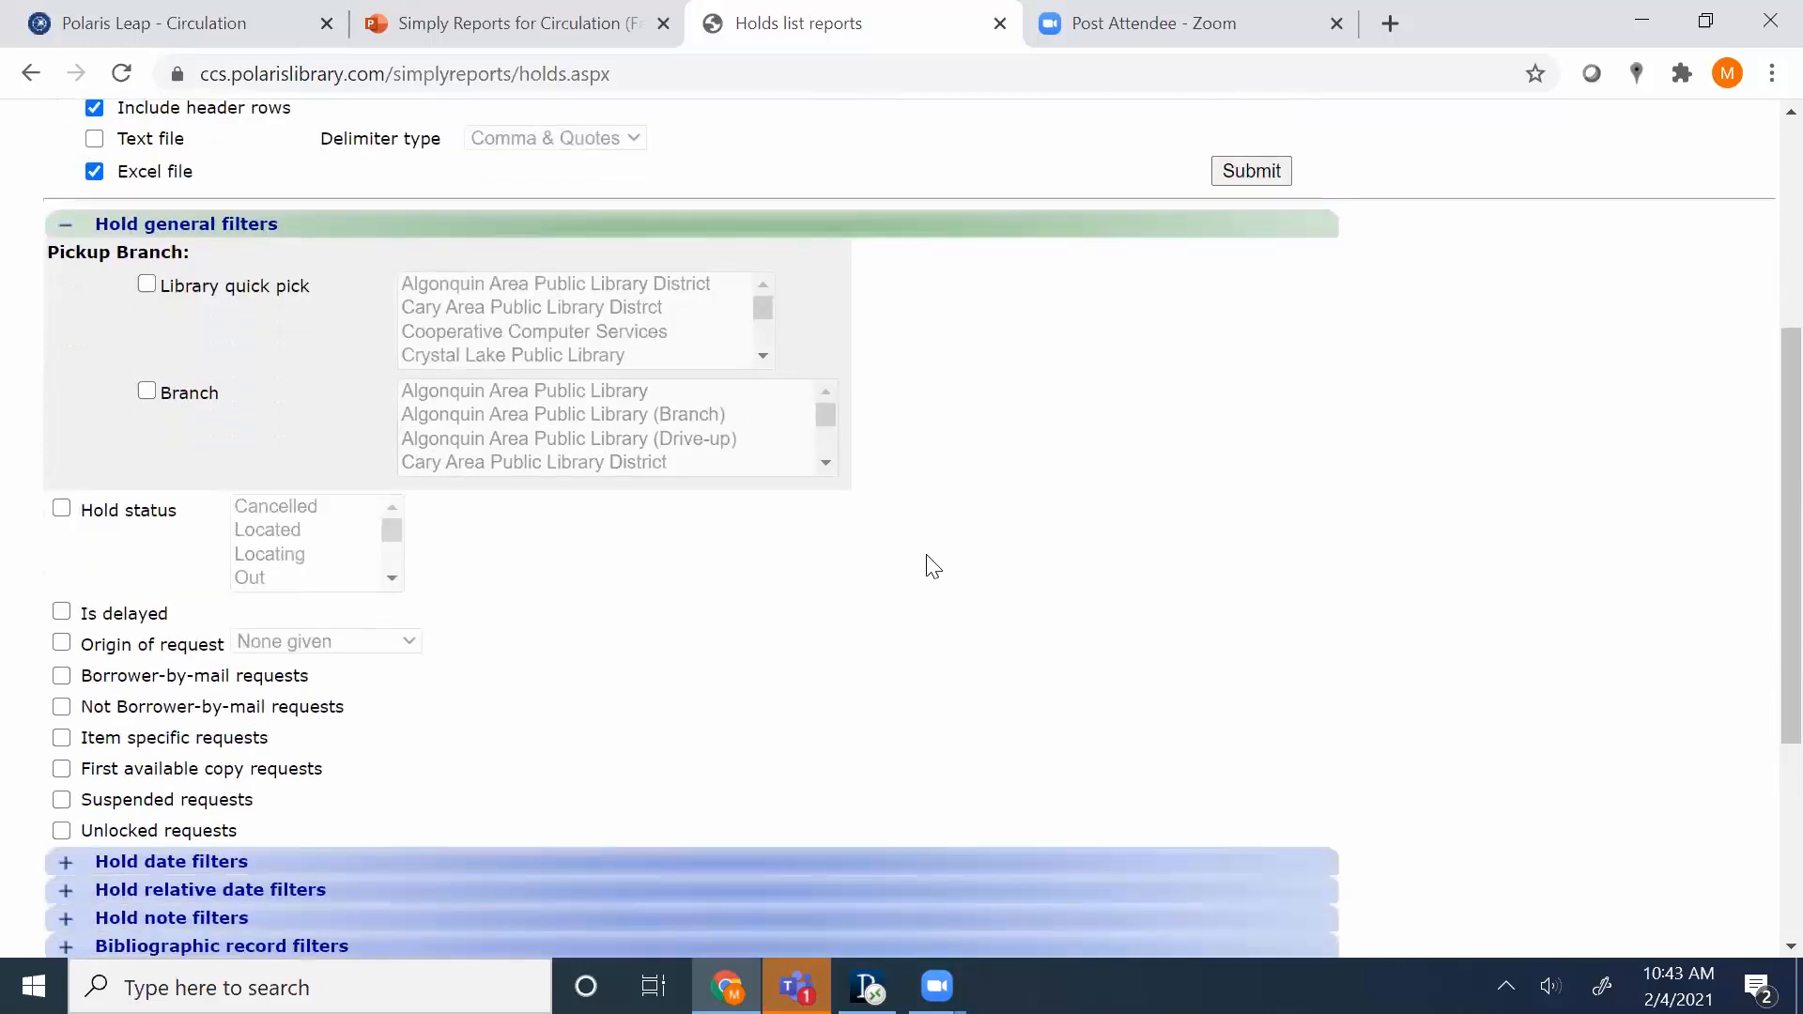
{"action": "scroll", "coordinate": [929, 579], "scroll_direction": "down", "scroll_amount": 2}
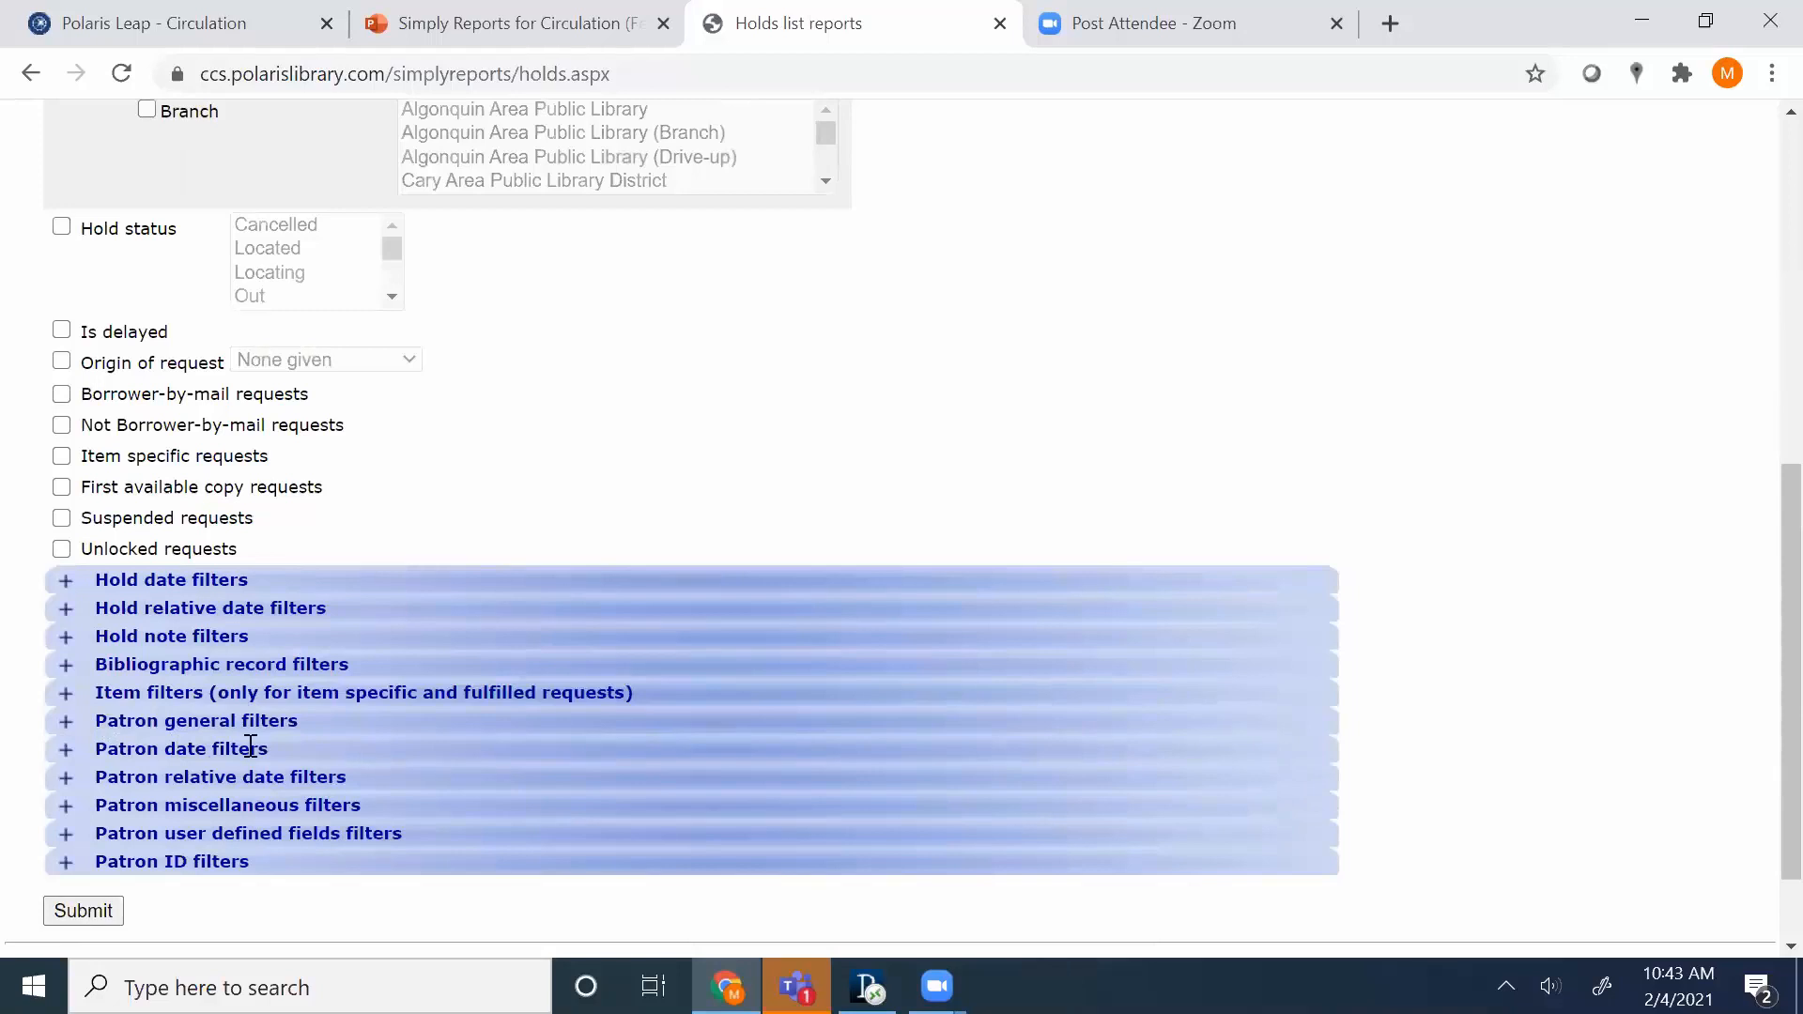
{"action": "scroll", "coordinate": [644, 648], "scroll_direction": "up", "scroll_amount": 3}
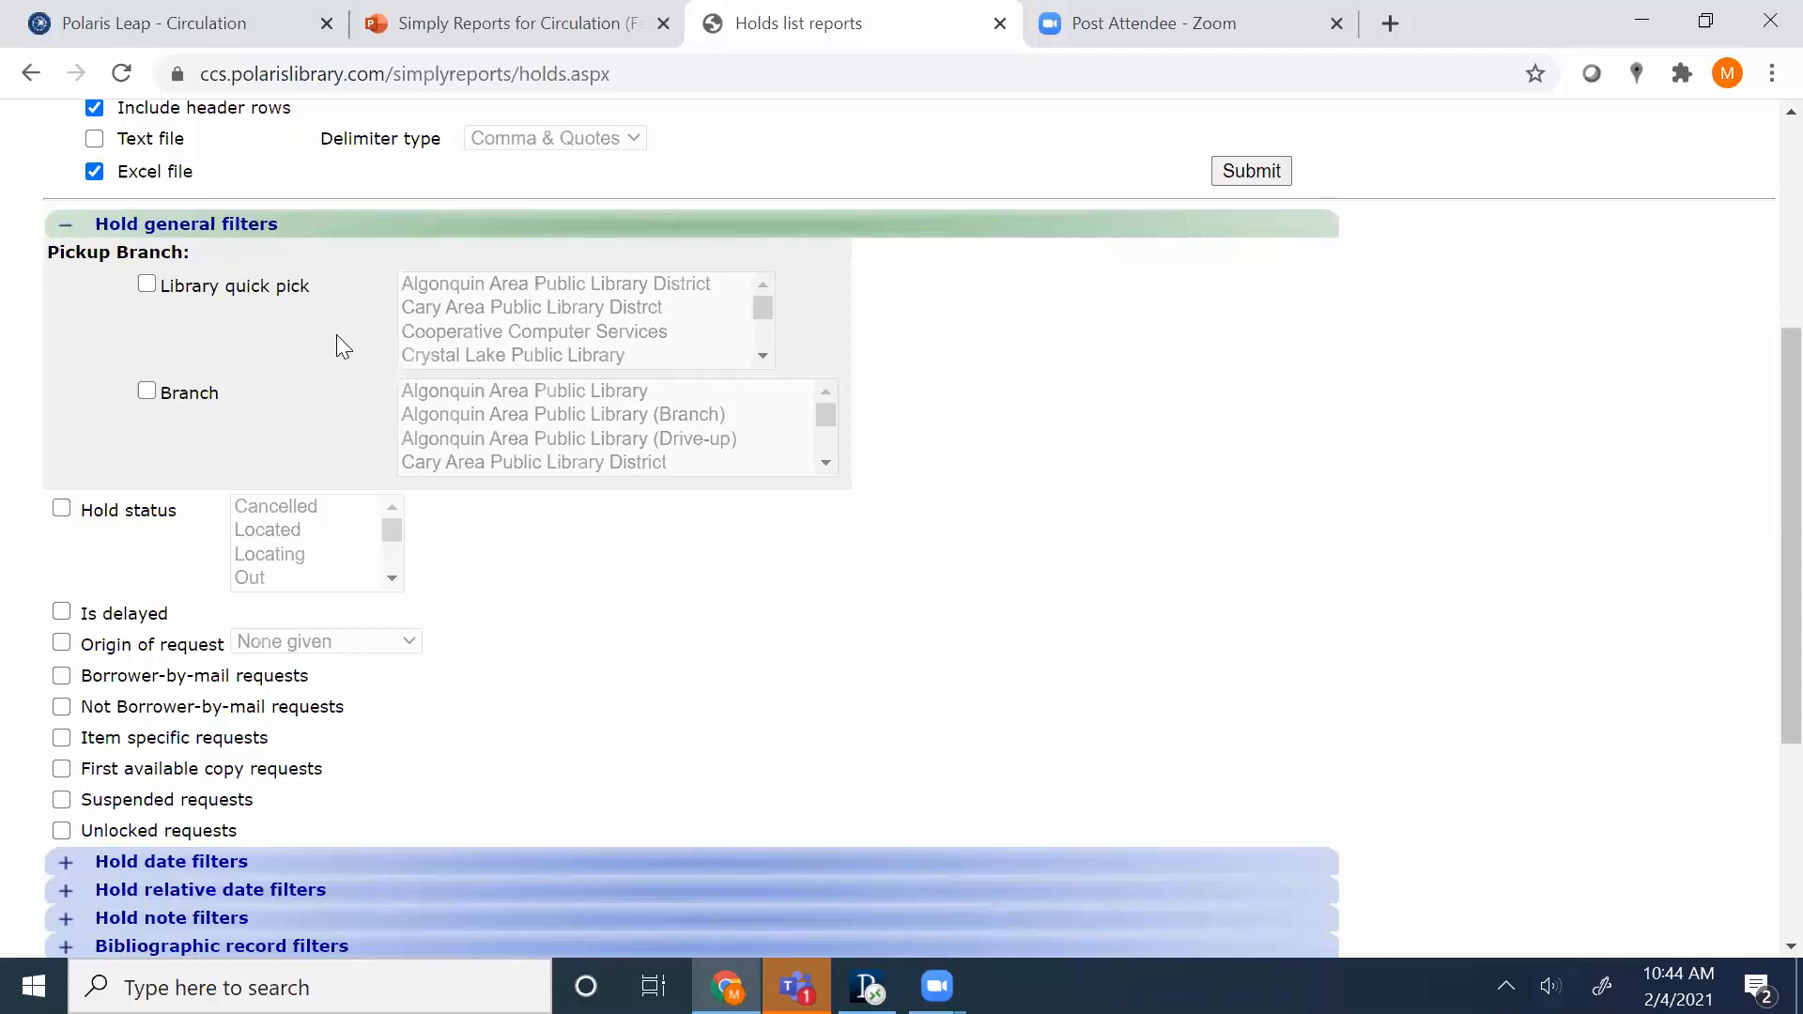
{"action": "left_click", "coordinate": [147, 285]}
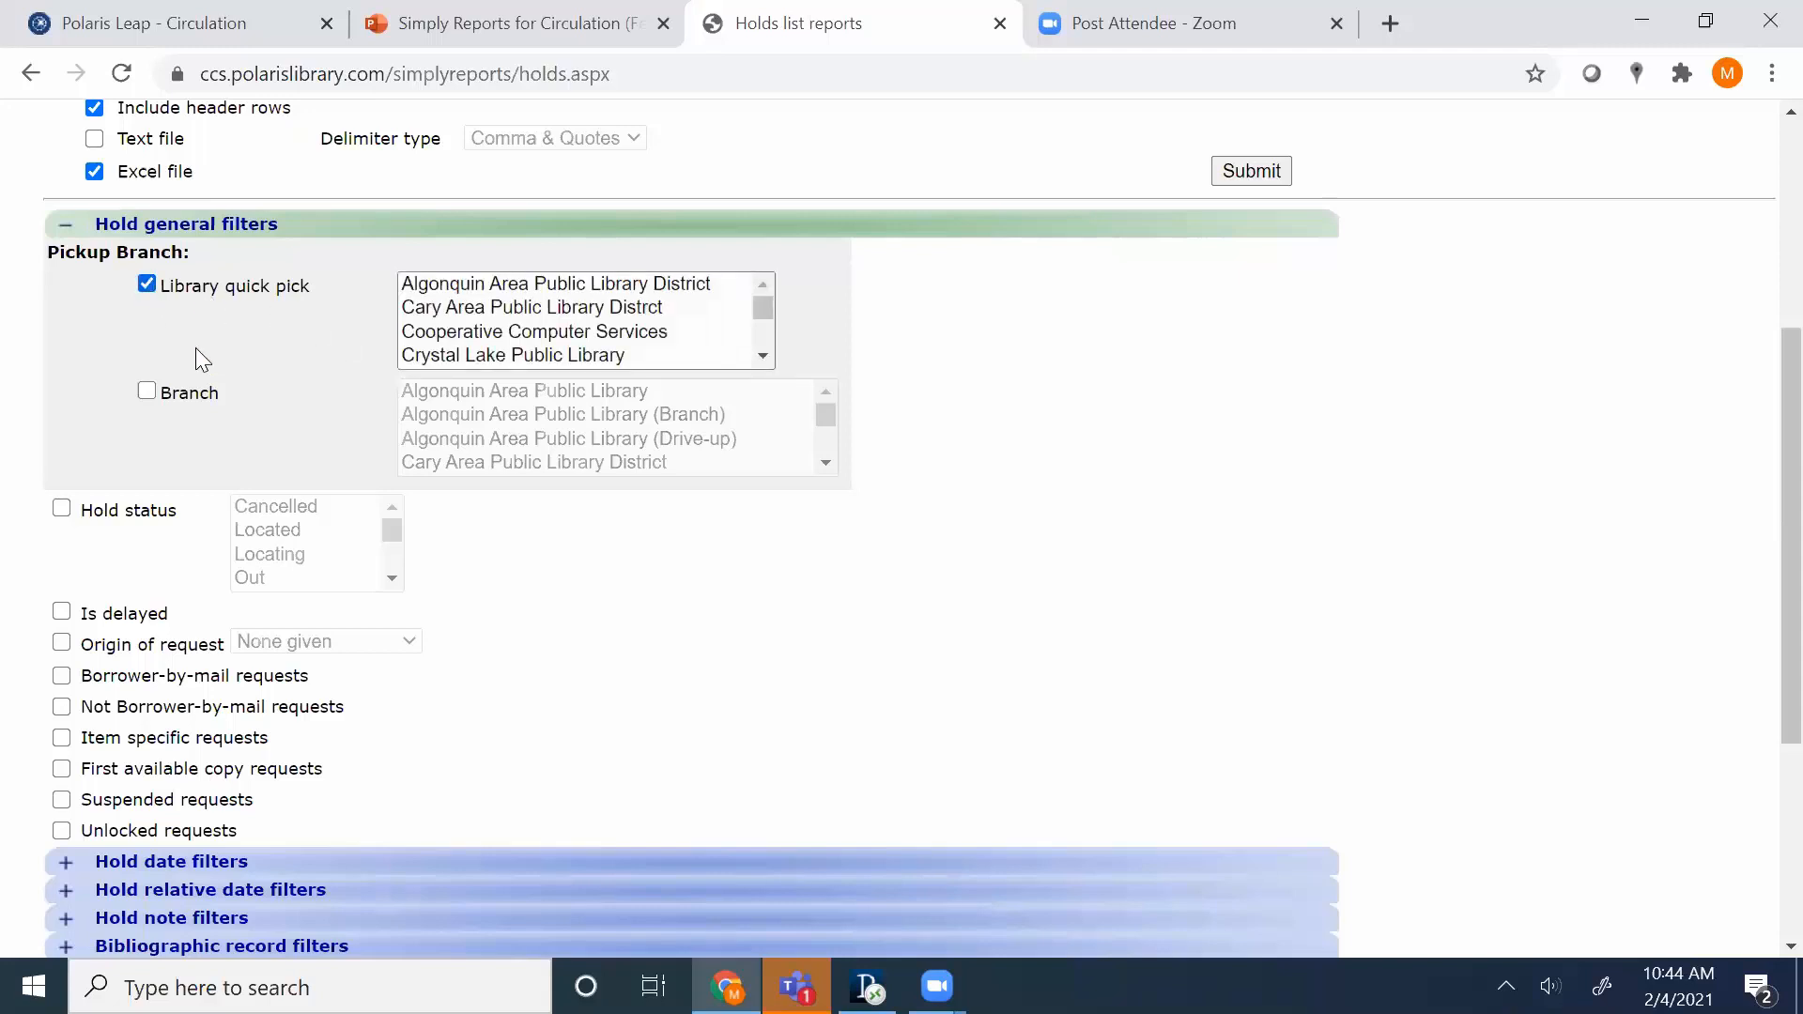
{"action": "left_click", "coordinate": [539, 283]}
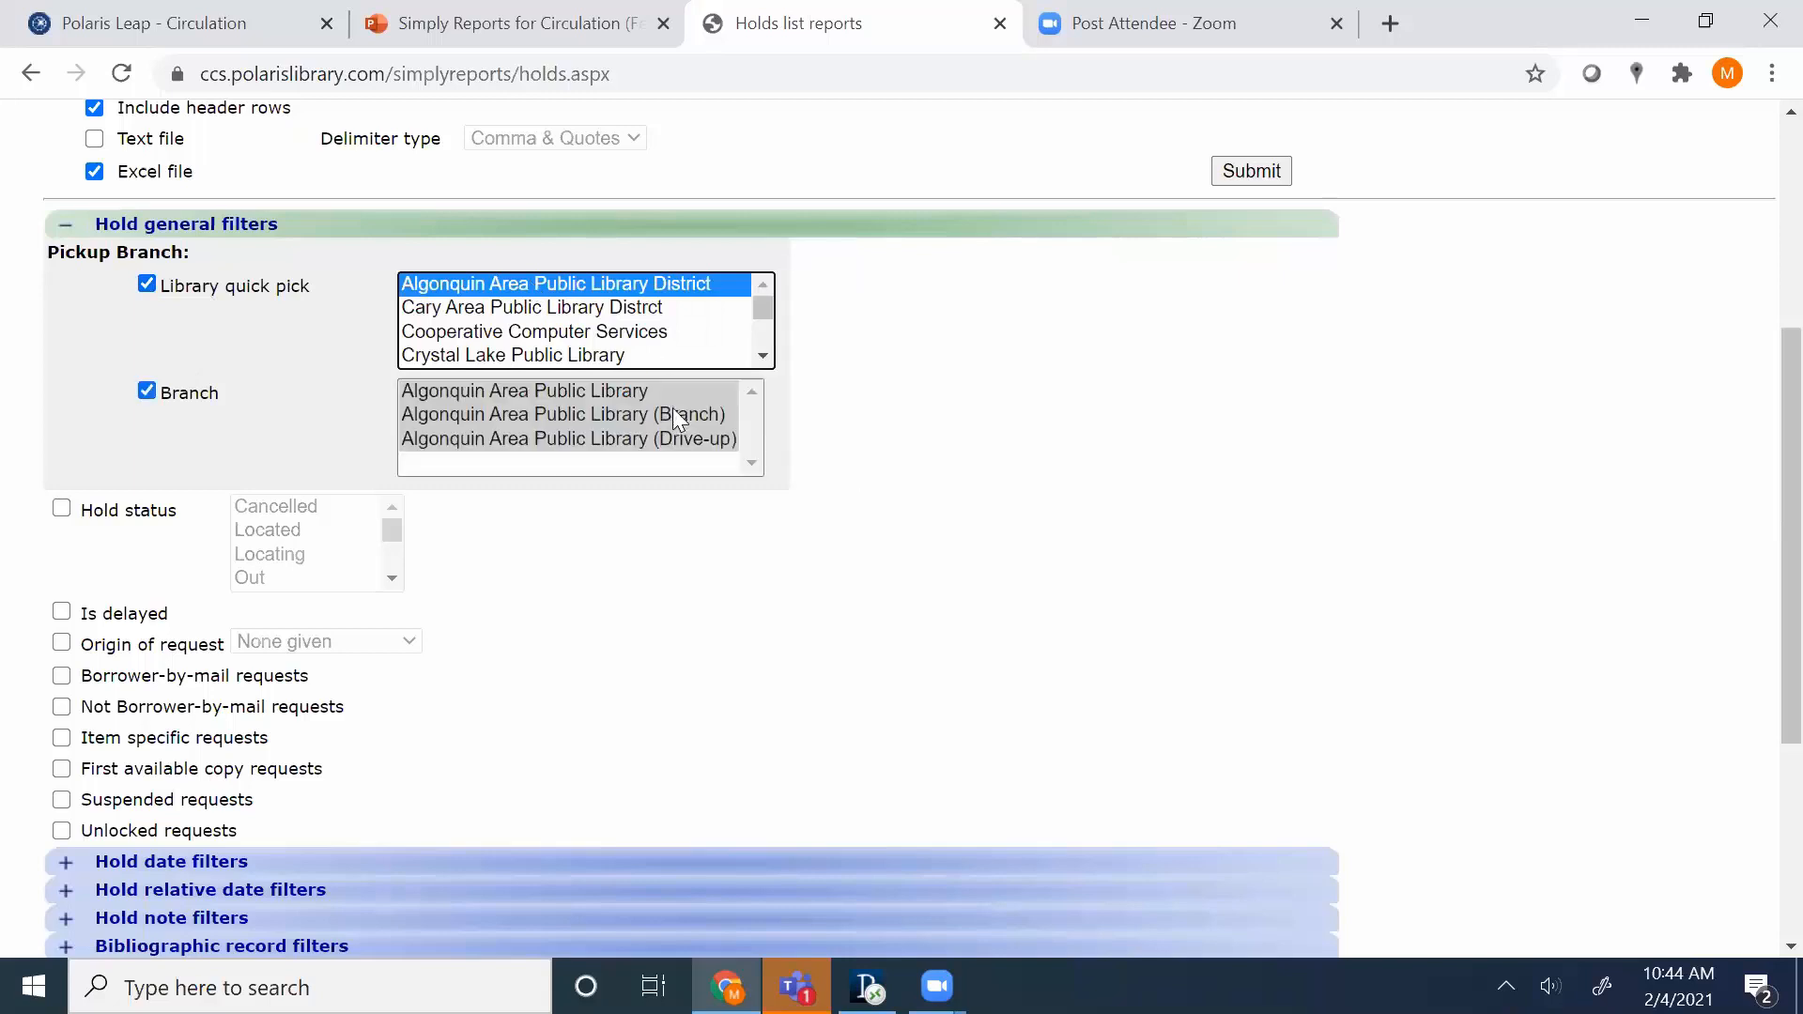
{"action": "left_click", "coordinate": [641, 414]}
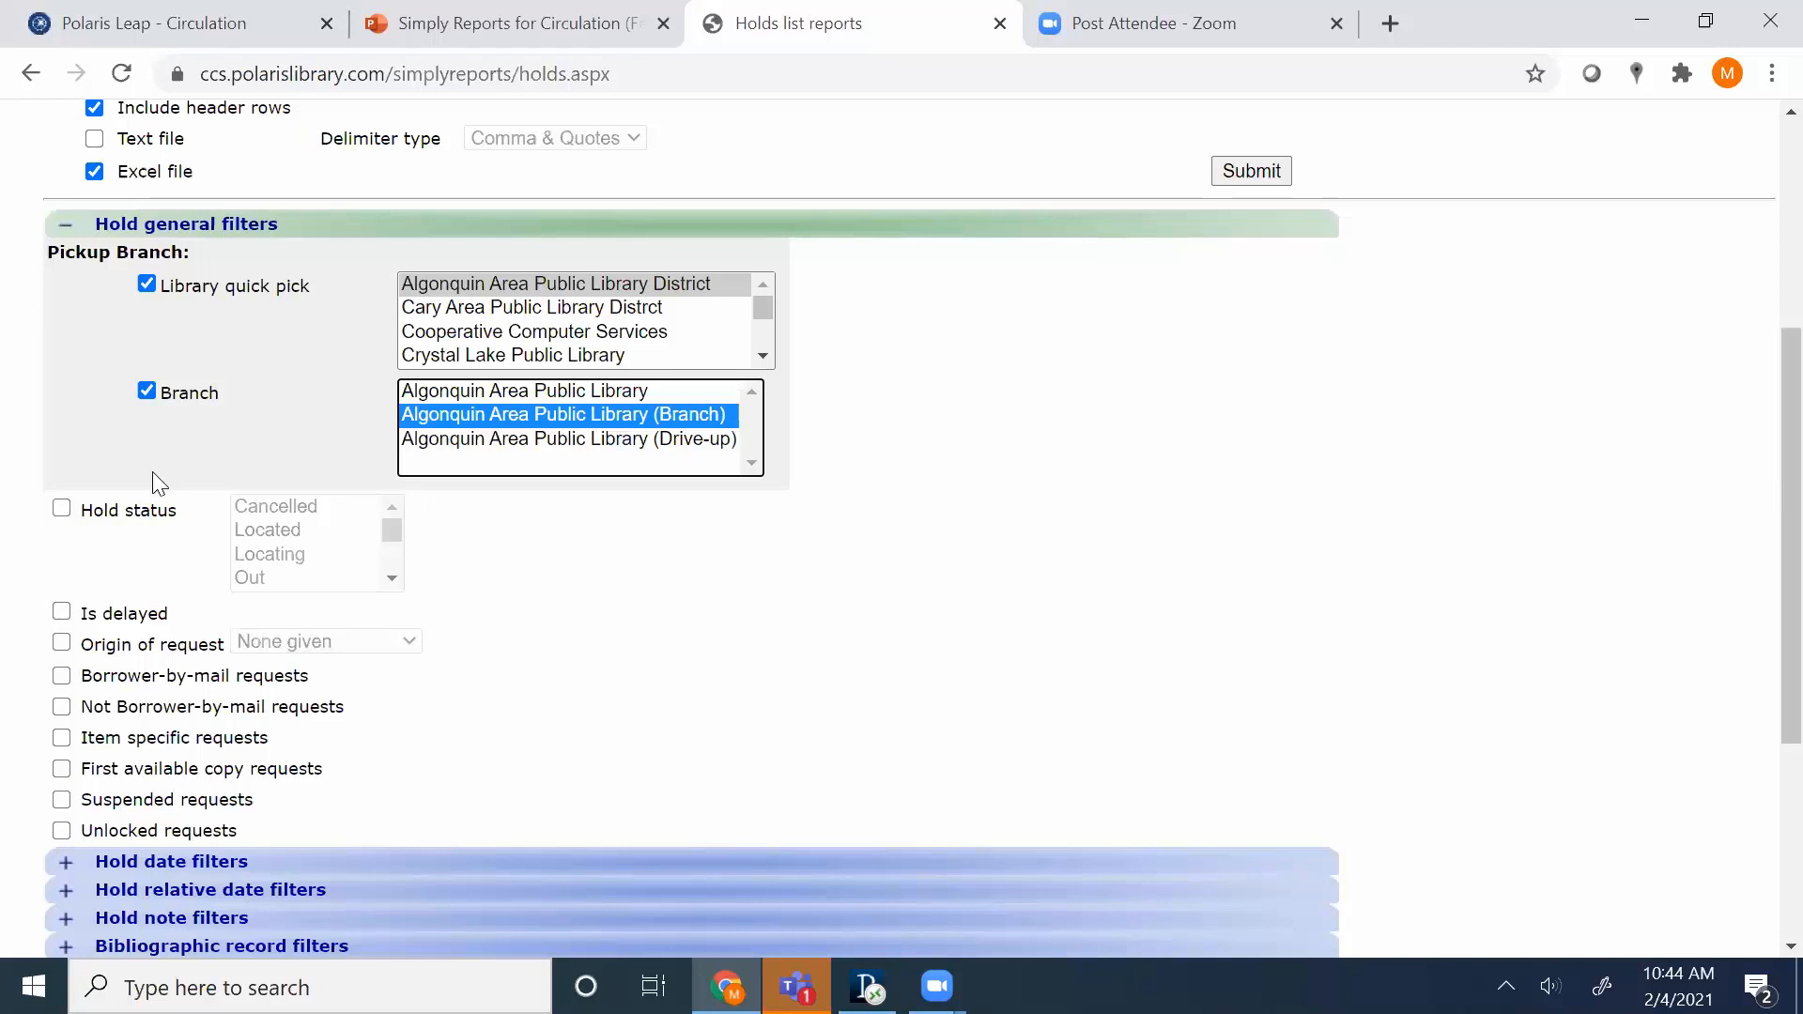
Filter the holds list report by the hold status Ready for Pickup.
{"action": "left_click", "coordinate": [62, 510]}
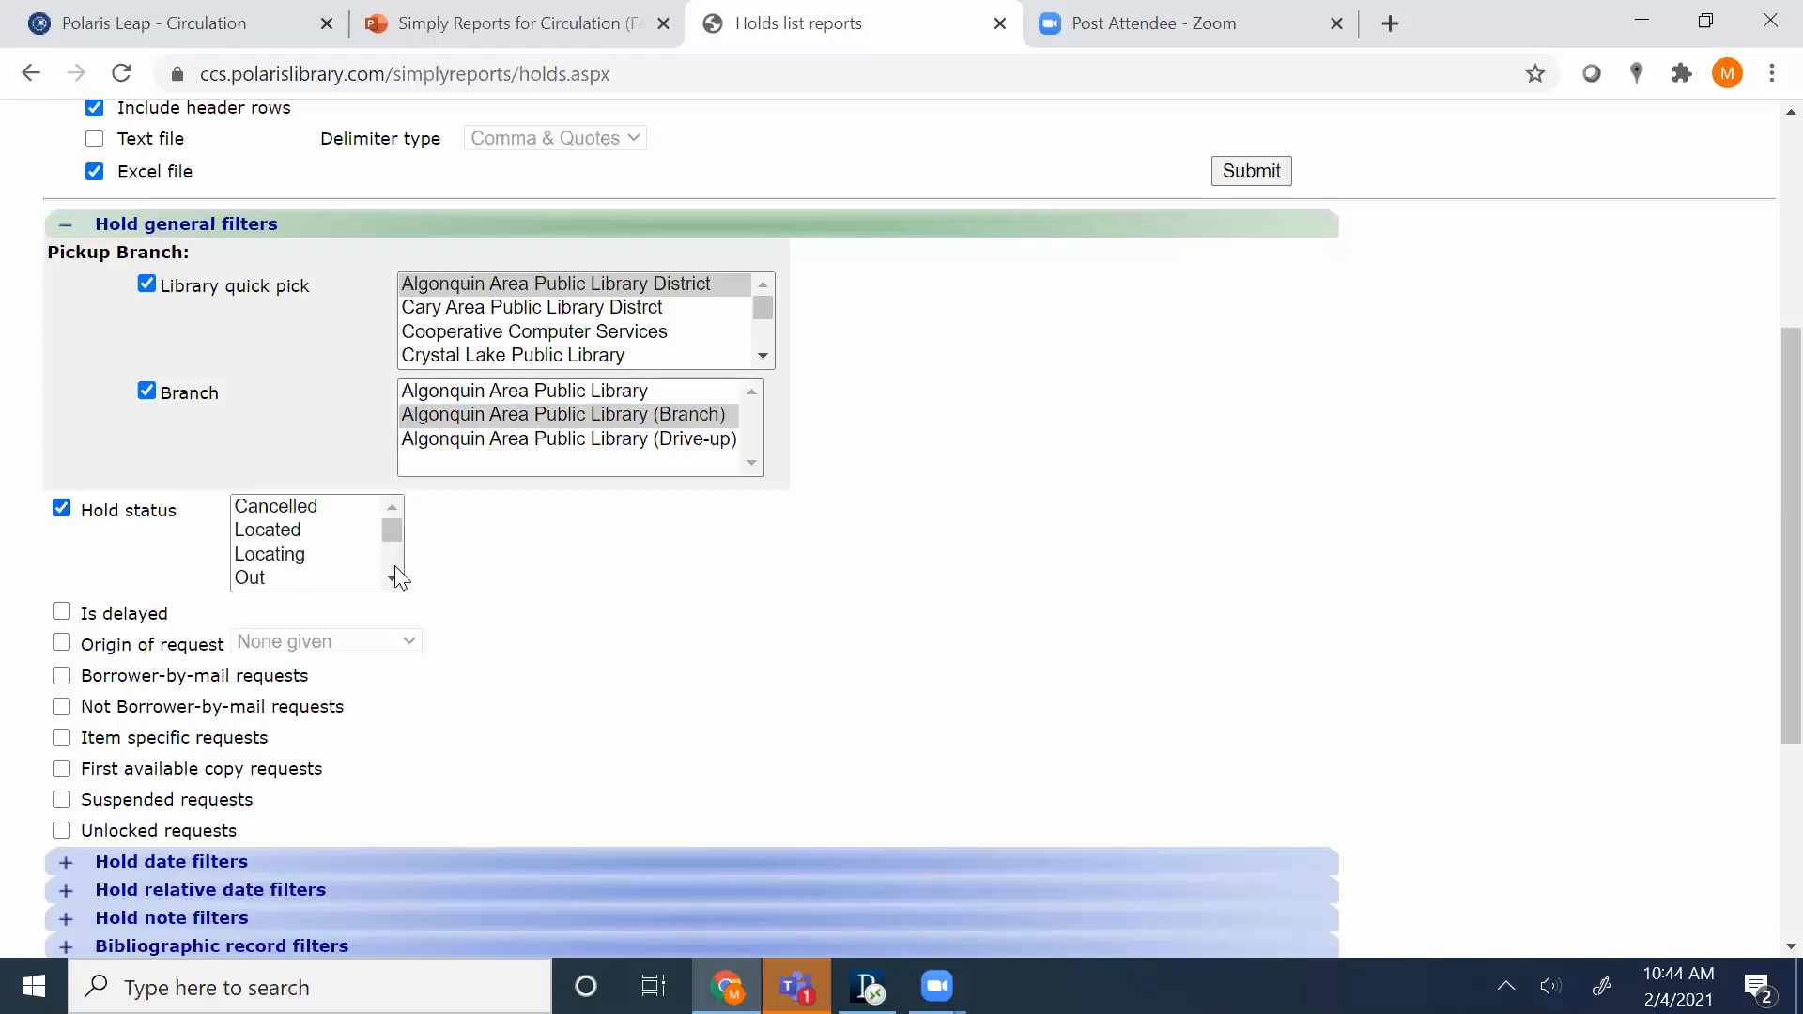
{"action": "scroll", "coordinate": [391, 579], "scroll_direction": "down", "scroll_amount": 1}
{"action": "scroll", "coordinate": [392, 554], "scroll_direction": "down", "scroll_amount": 1}
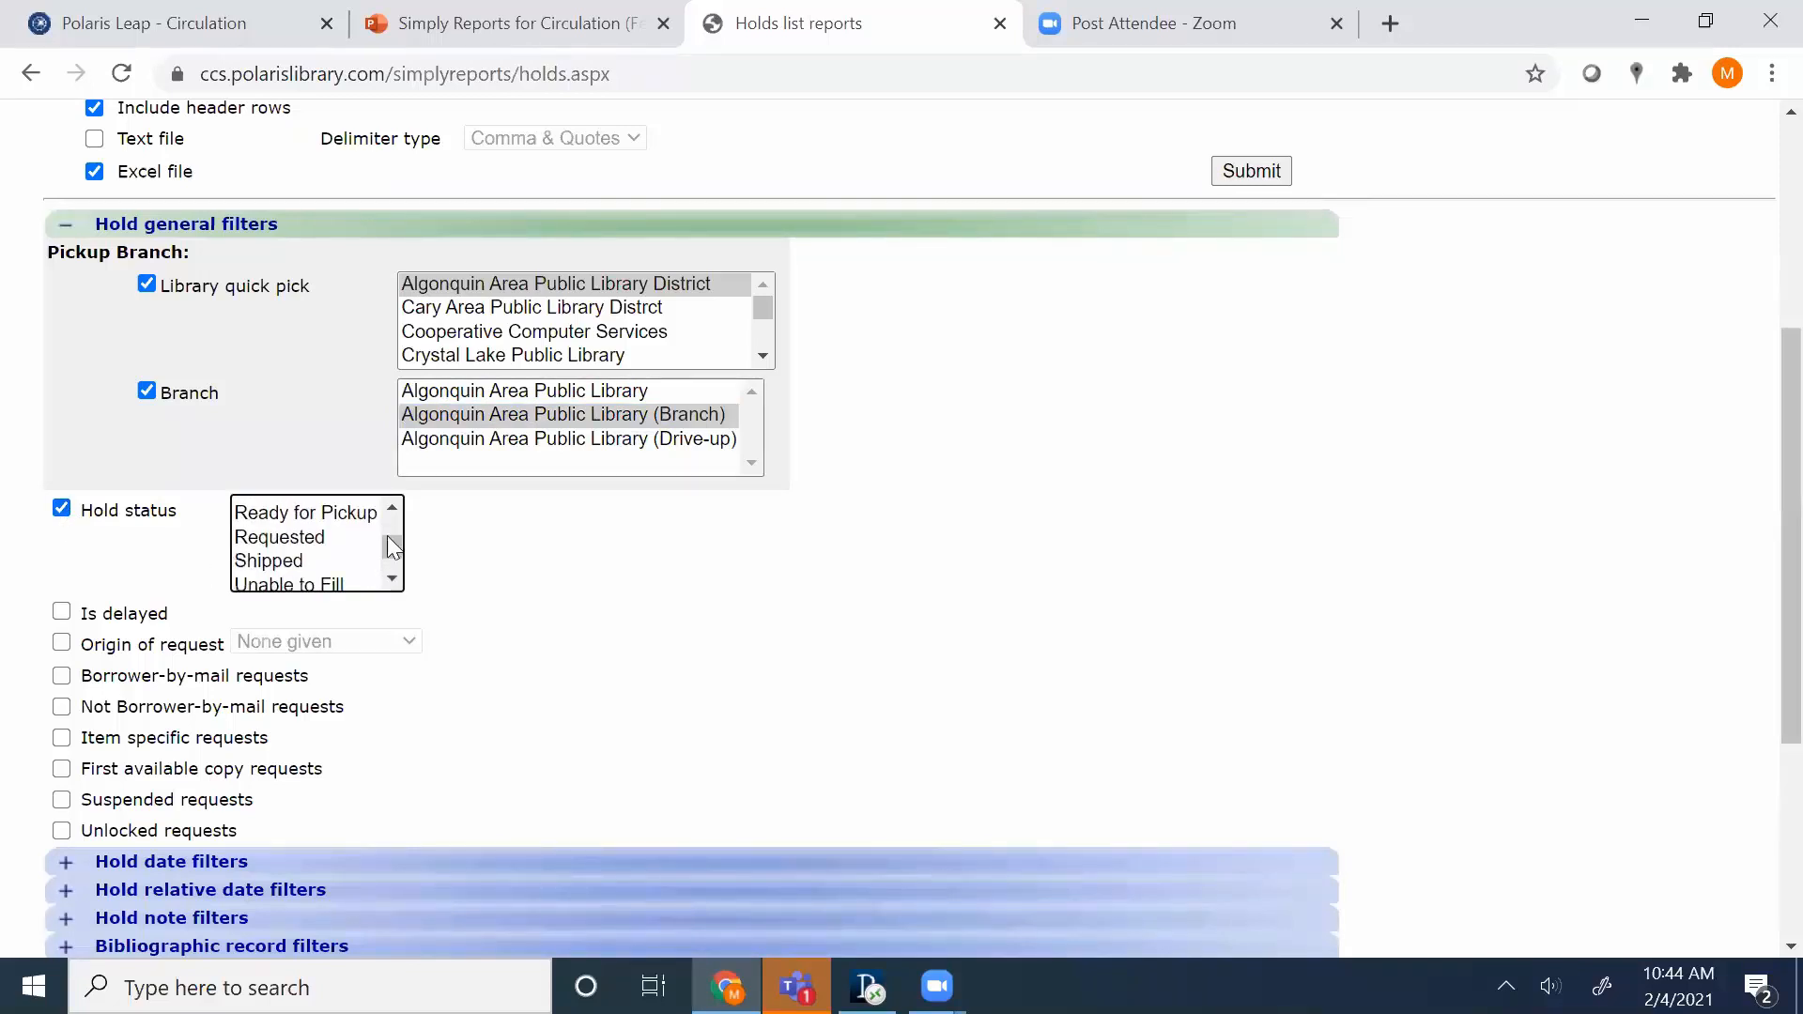
{"action": "left_click", "coordinate": [371, 522]}
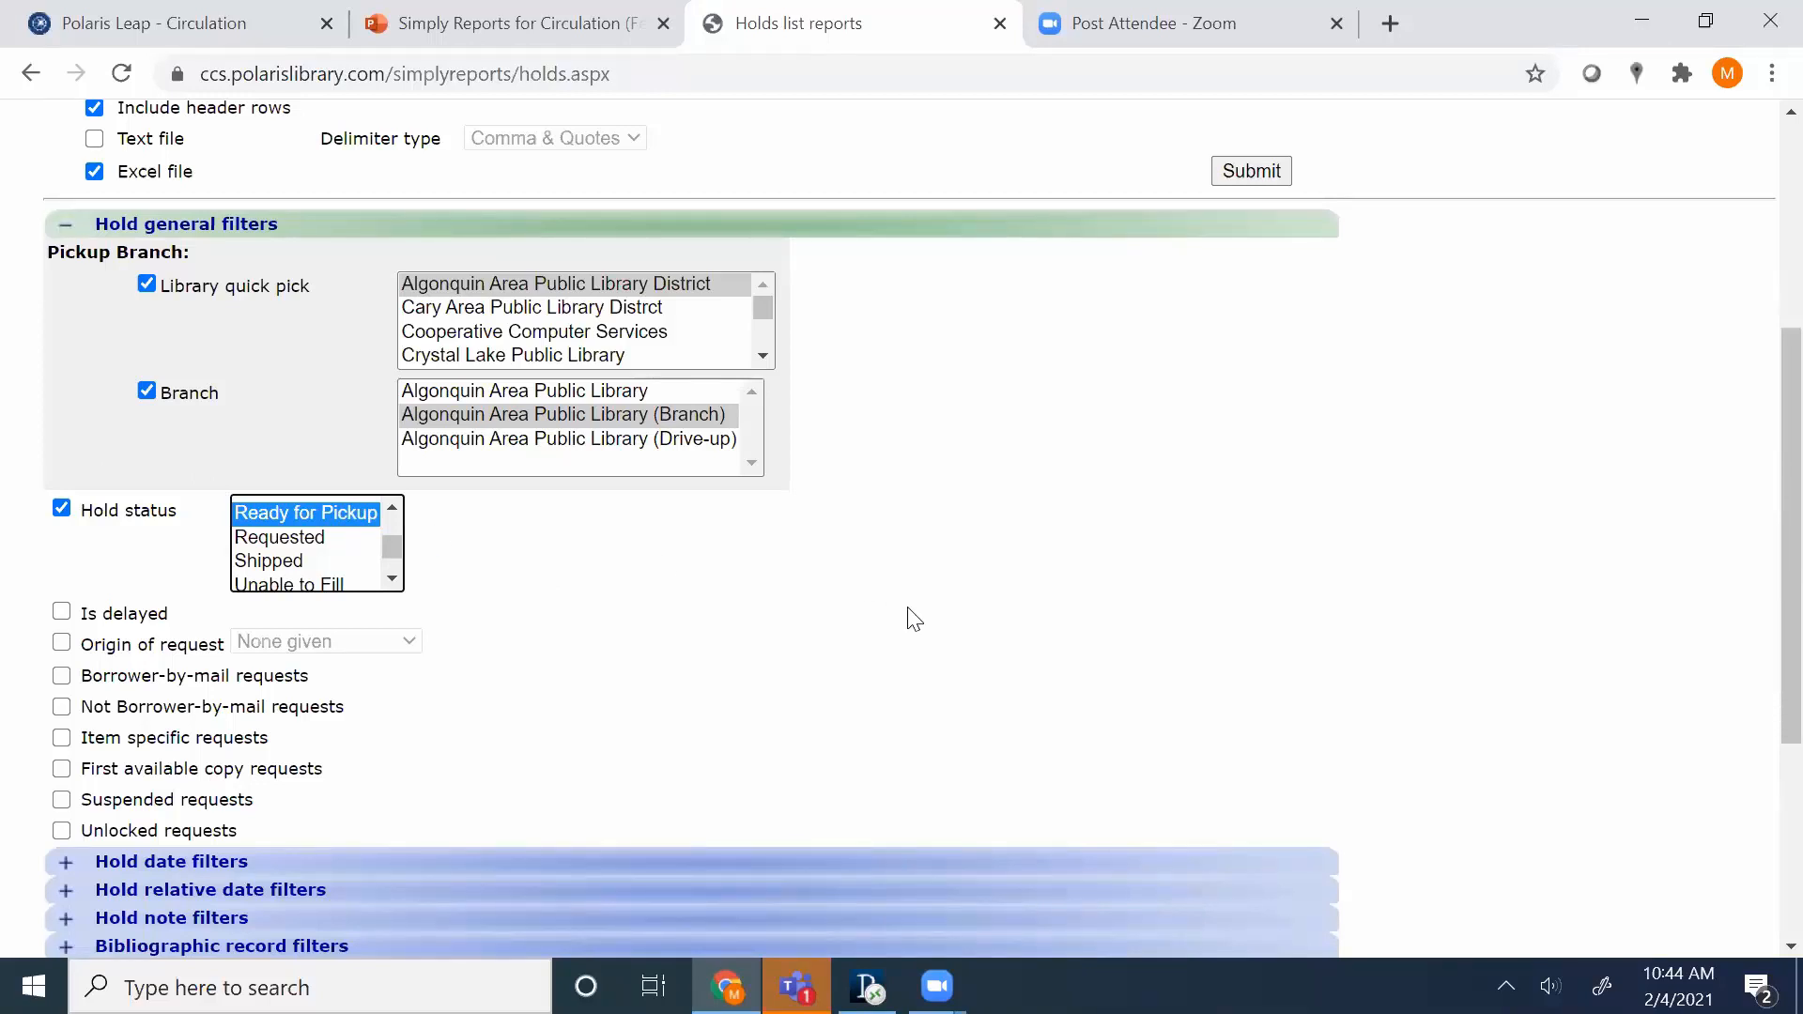
Submit the holds list report and examine its preview, highlighting the hold request ID column heading.
{"action": "scroll", "coordinate": [914, 620], "scroll_direction": "up", "scroll_amount": 1}
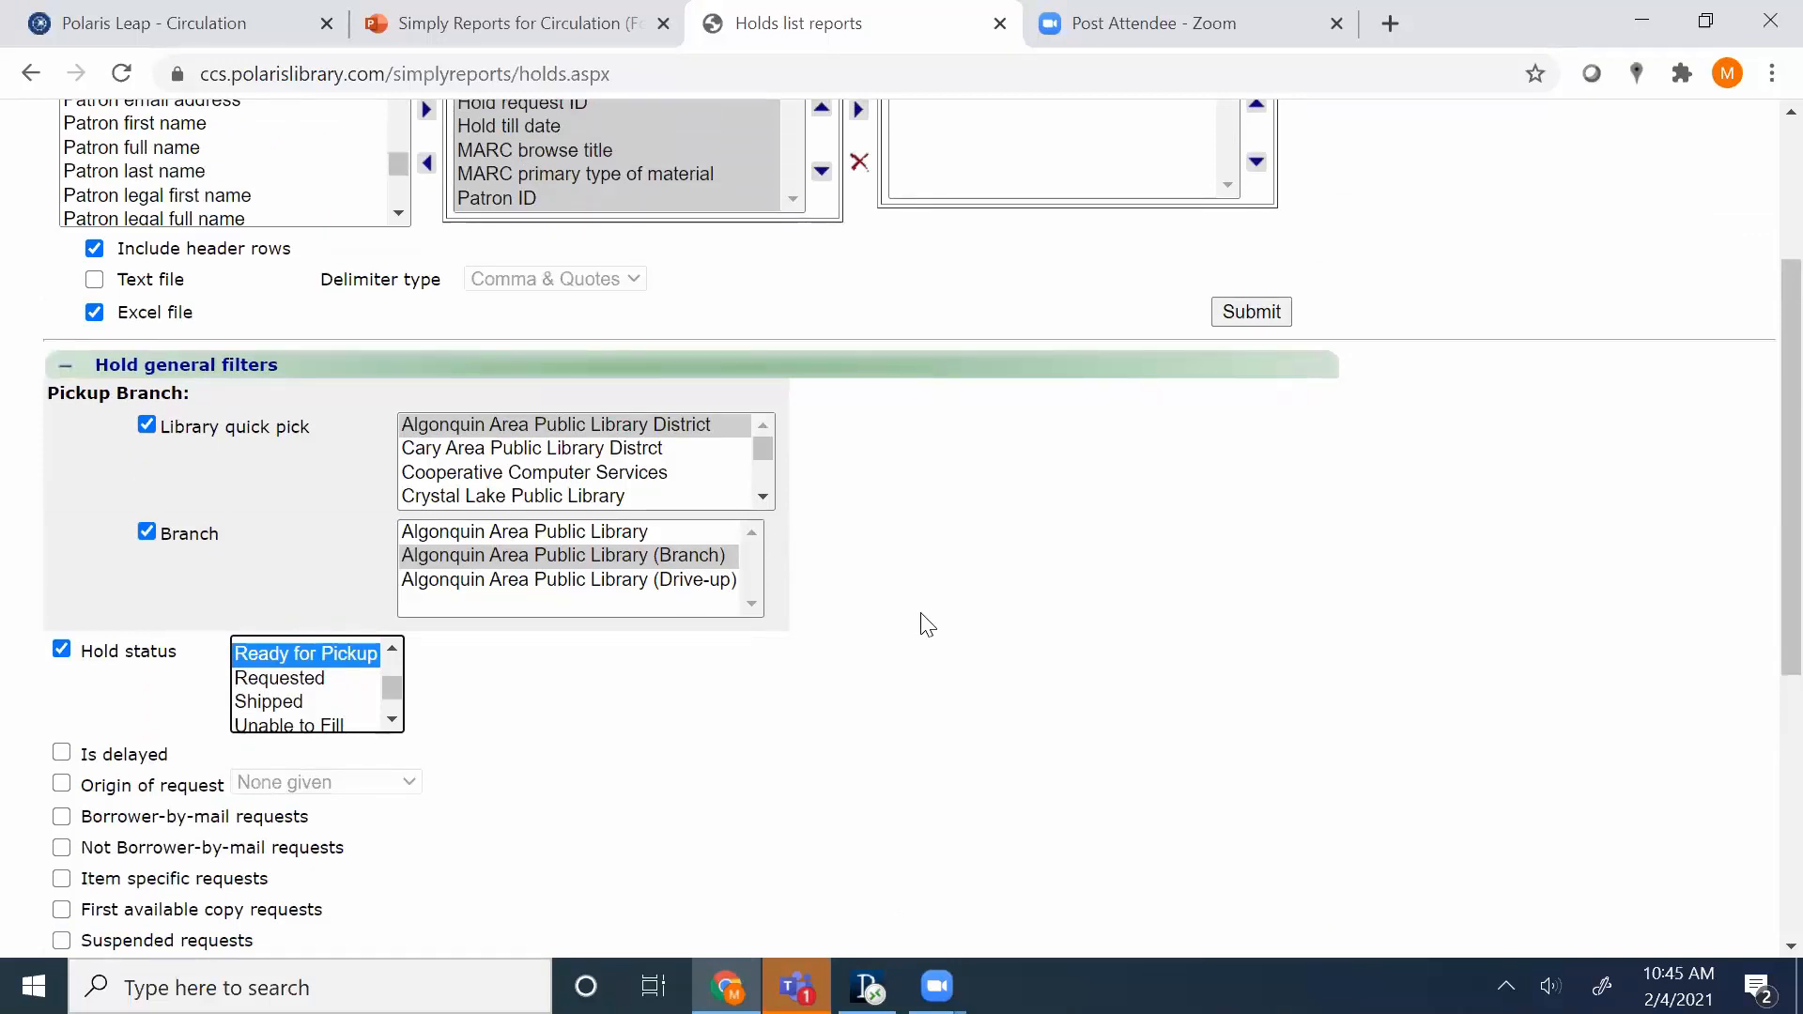
{"action": "scroll", "coordinate": [929, 625], "scroll_direction": "down", "scroll_amount": 1}
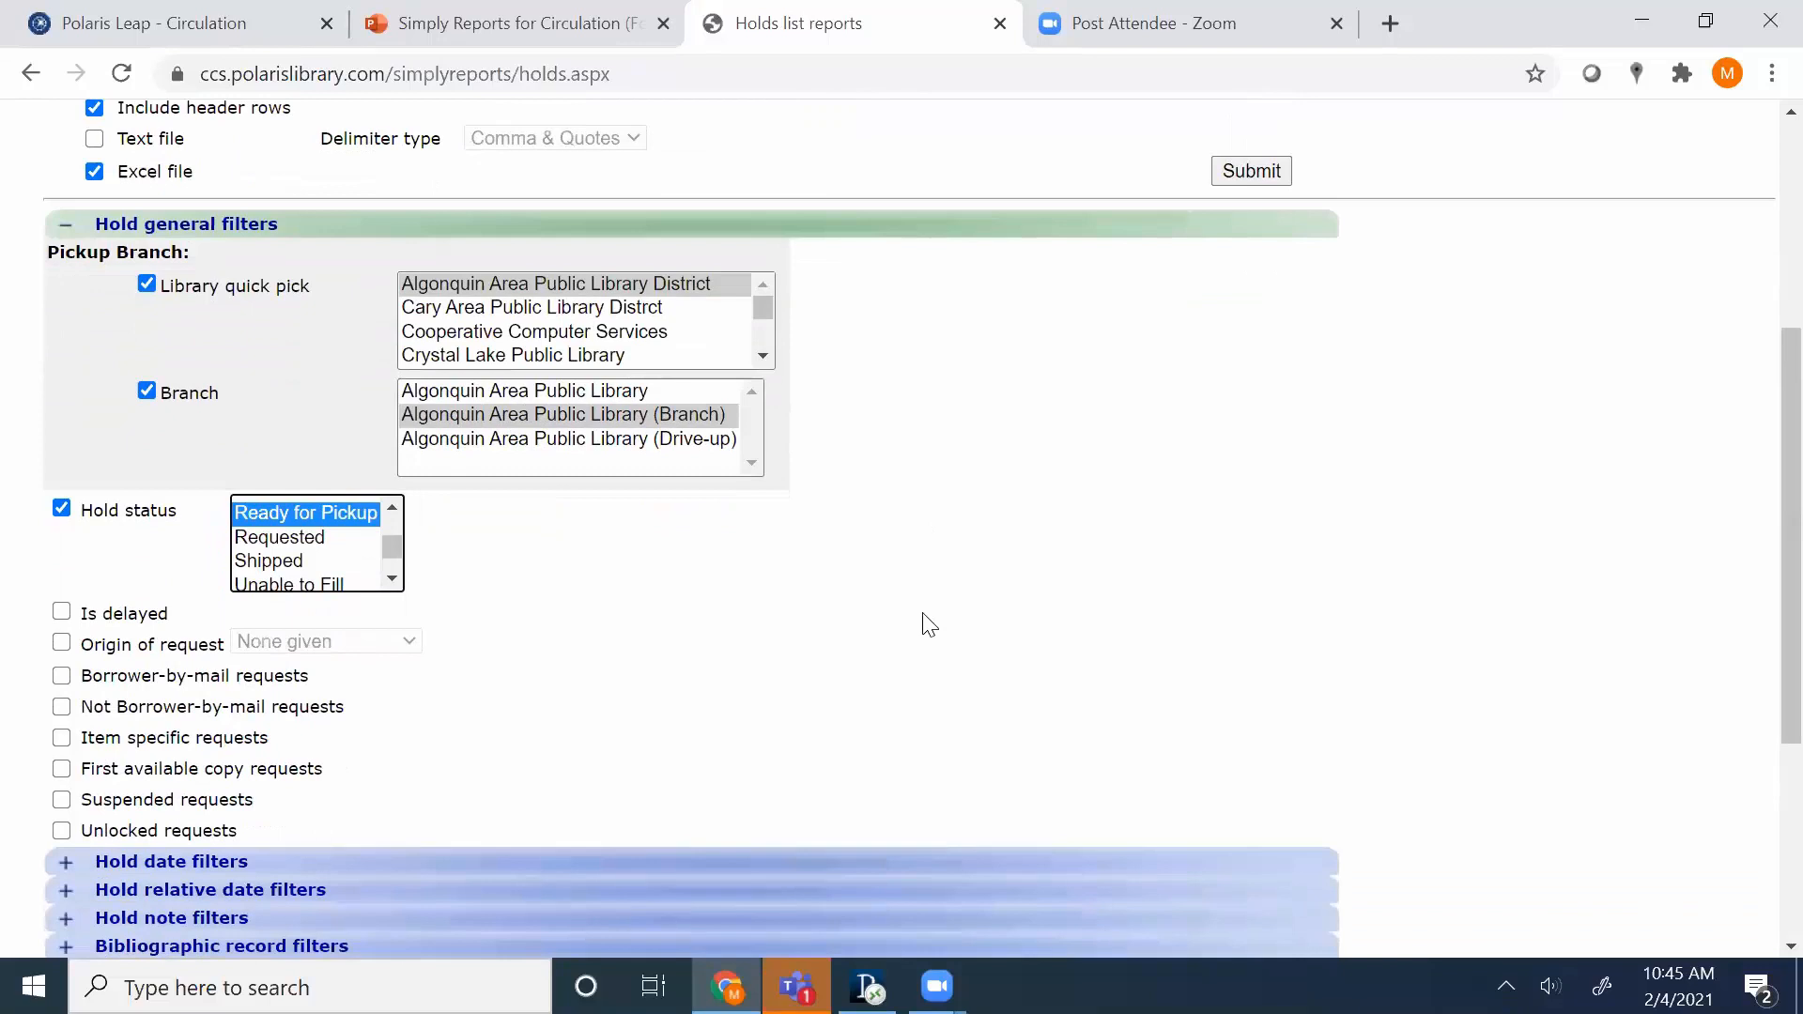
{"action": "scroll", "coordinate": [928, 624], "scroll_direction": "up", "scroll_amount": 2}
{"action": "left_click", "coordinate": [1266, 456]}
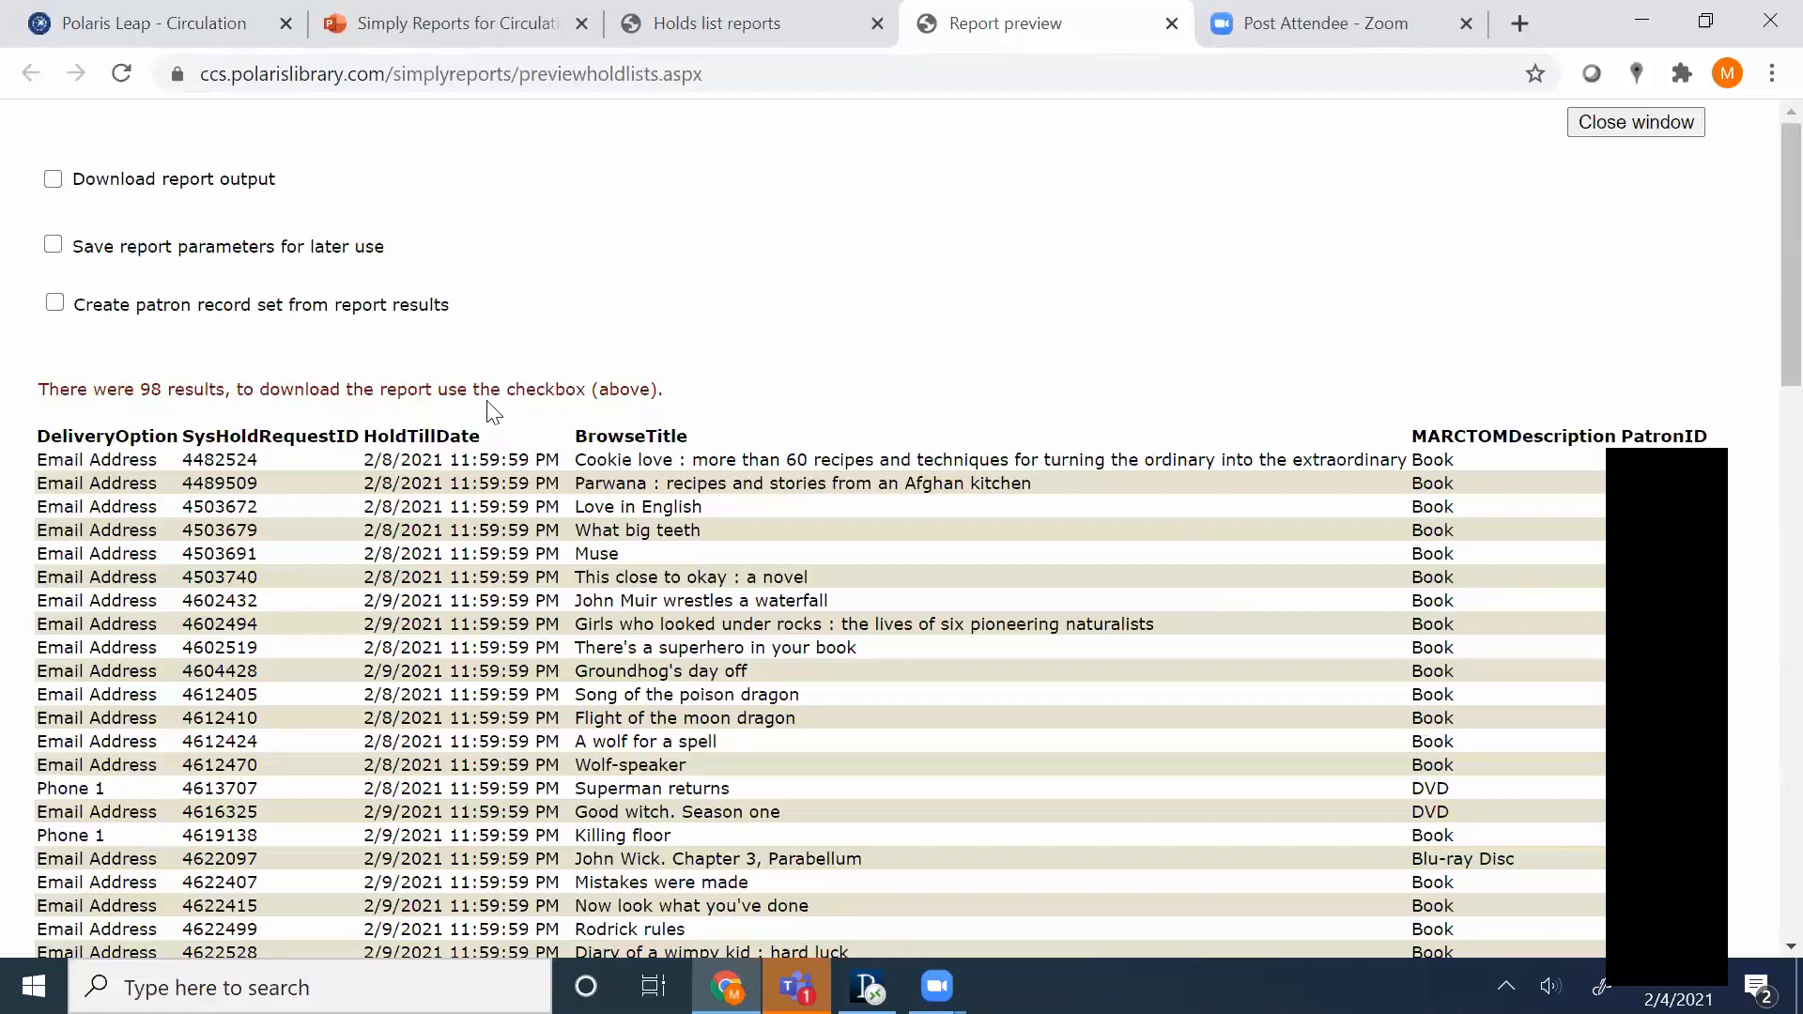
{"action": "left_click_drag", "start_coordinate": [184, 437], "coordinate": [359, 440]}
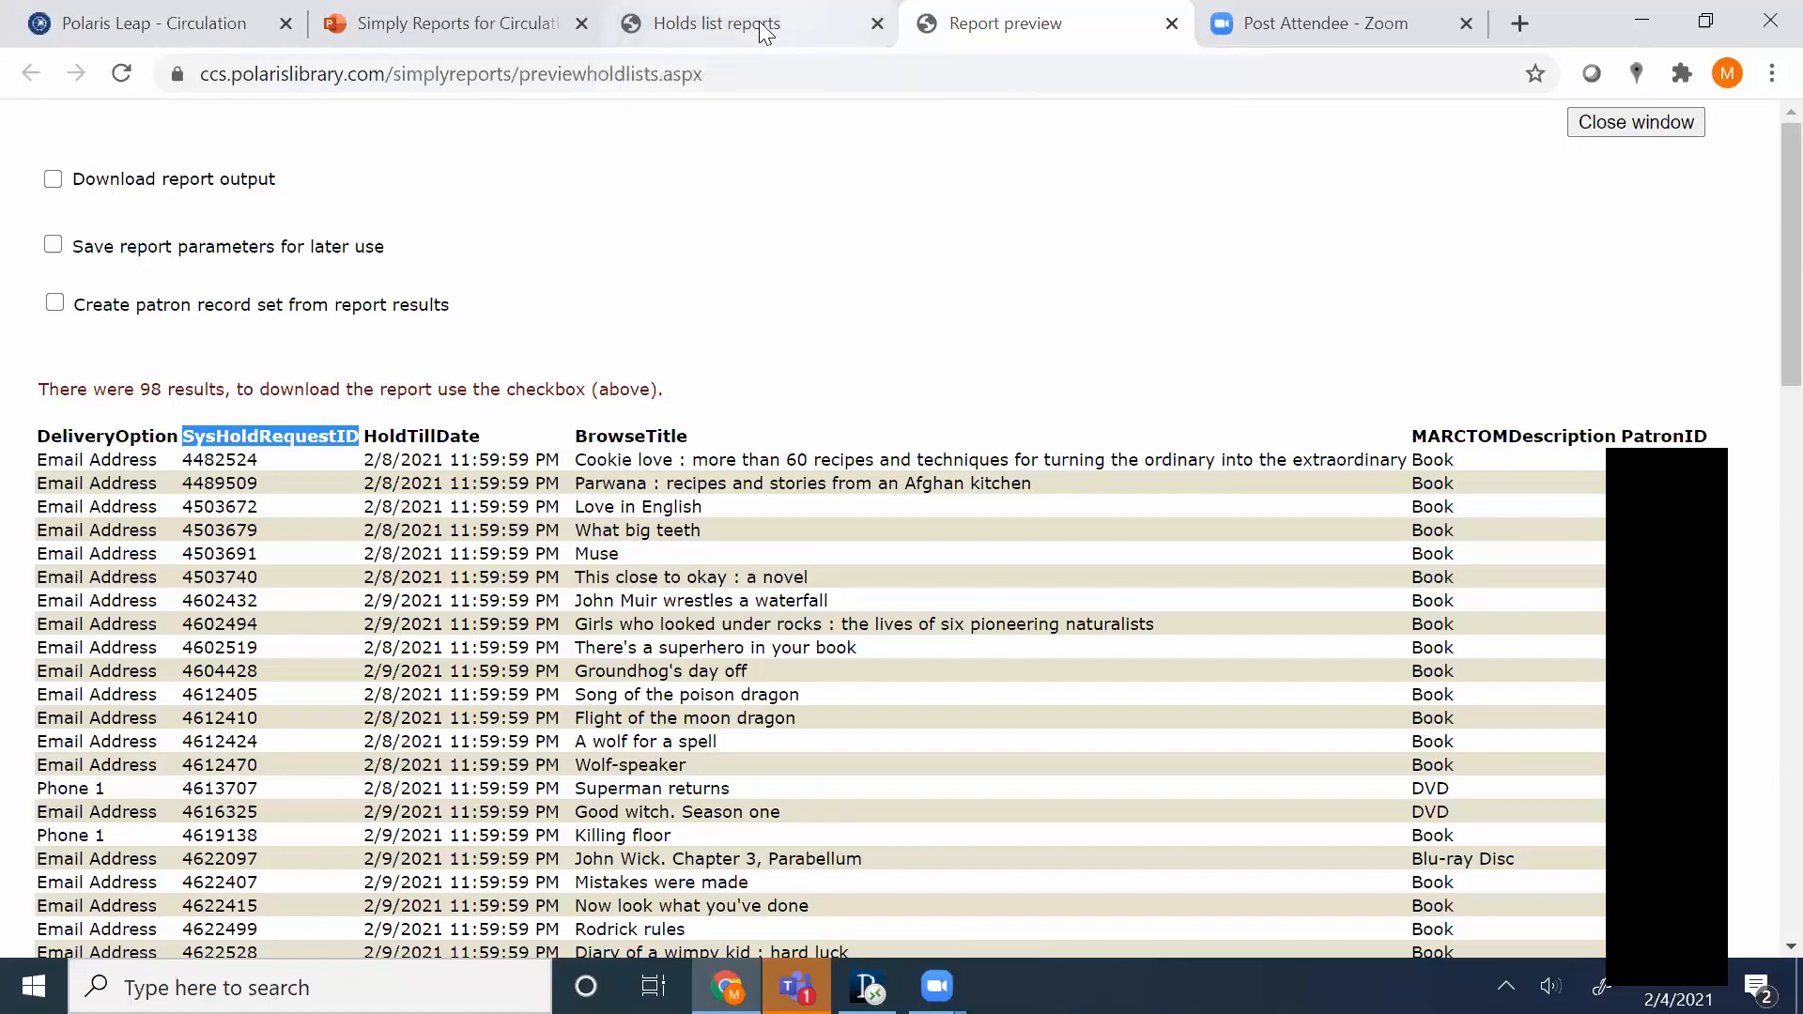
Return to the holds list report setup and add Hold notification option as the sort column.
{"action": "left_click", "coordinate": [809, 21]}
{"action": "scroll", "coordinate": [1756, 508], "scroll_direction": "up", "scroll_amount": 2}
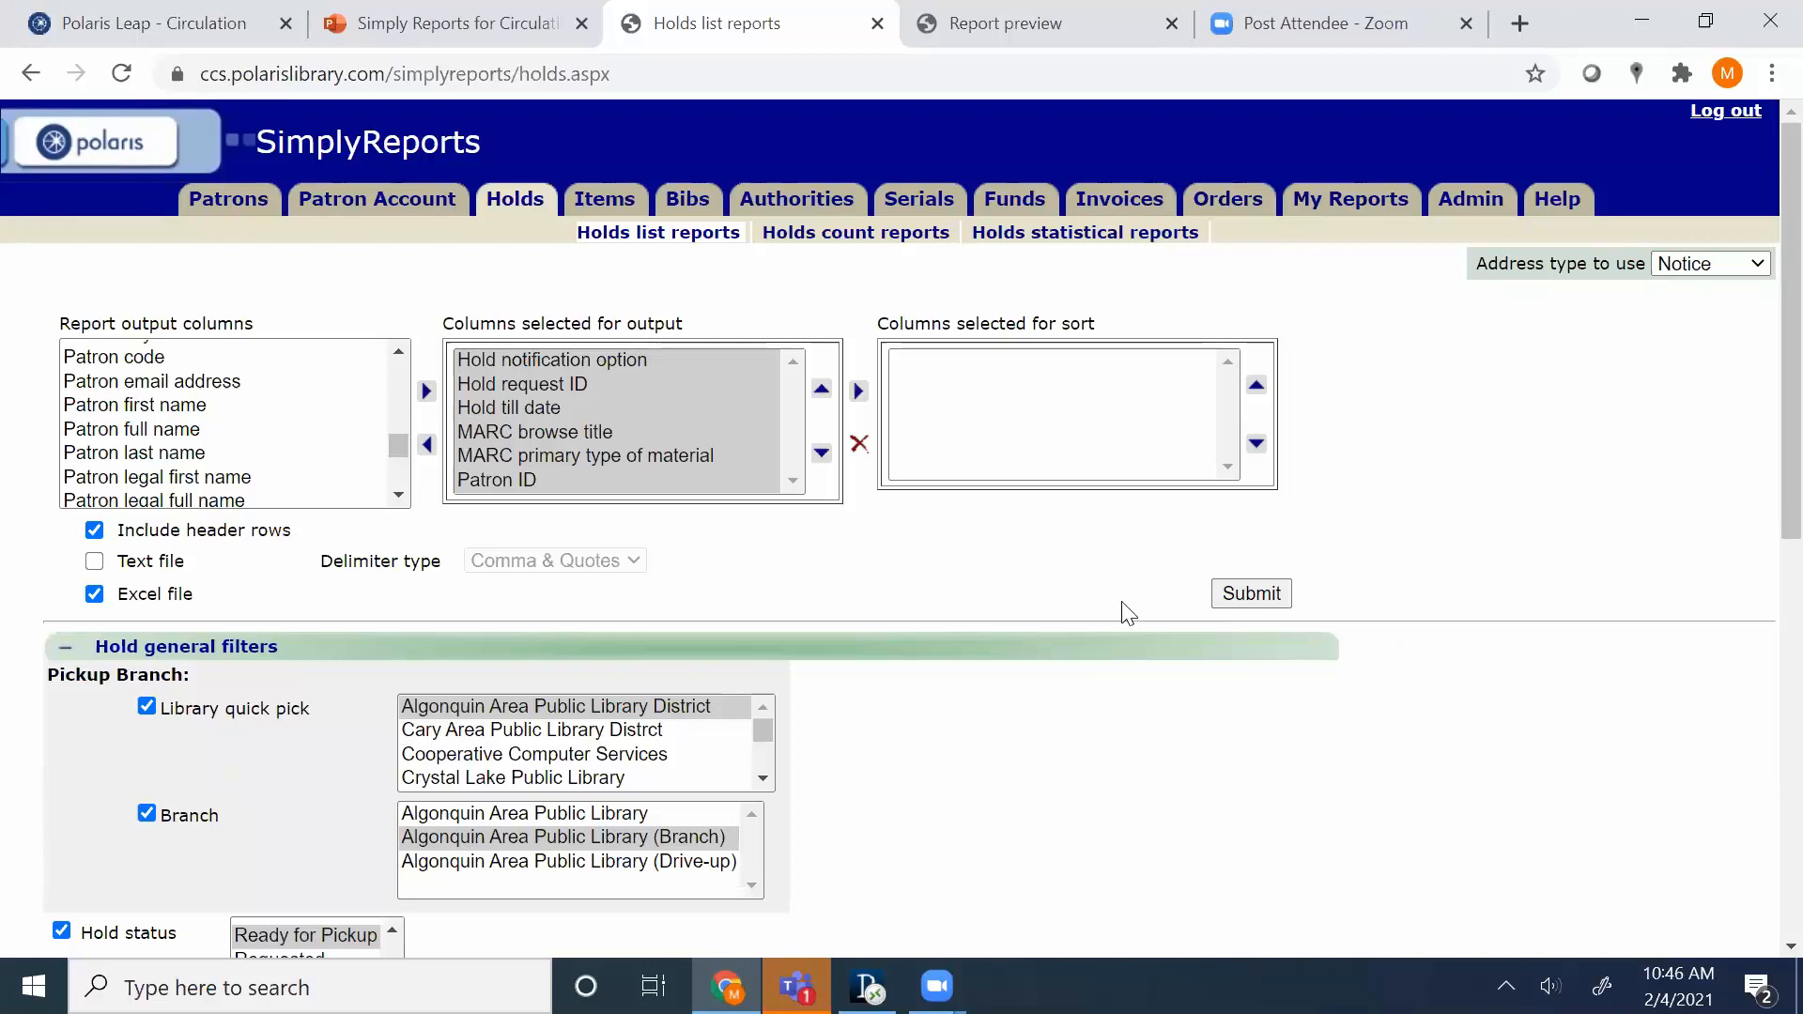
{"action": "left_click", "coordinate": [689, 362]}
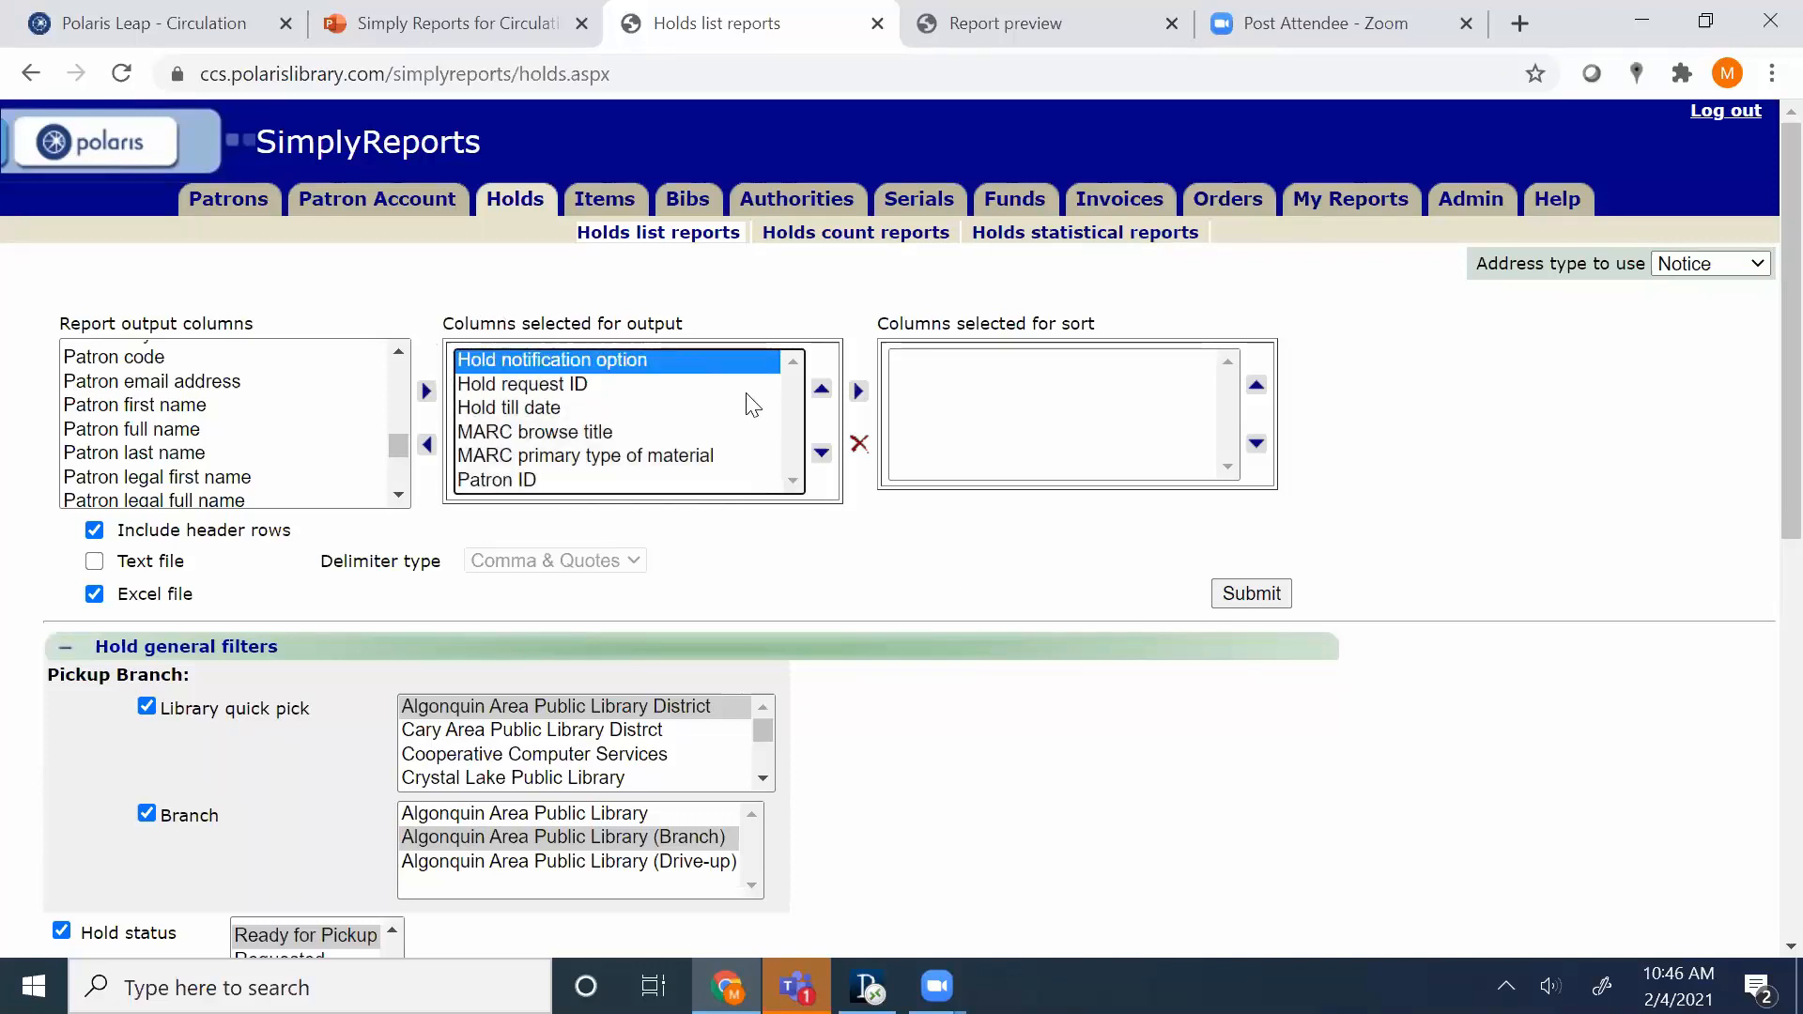
{"action": "left_click", "coordinate": [859, 393]}
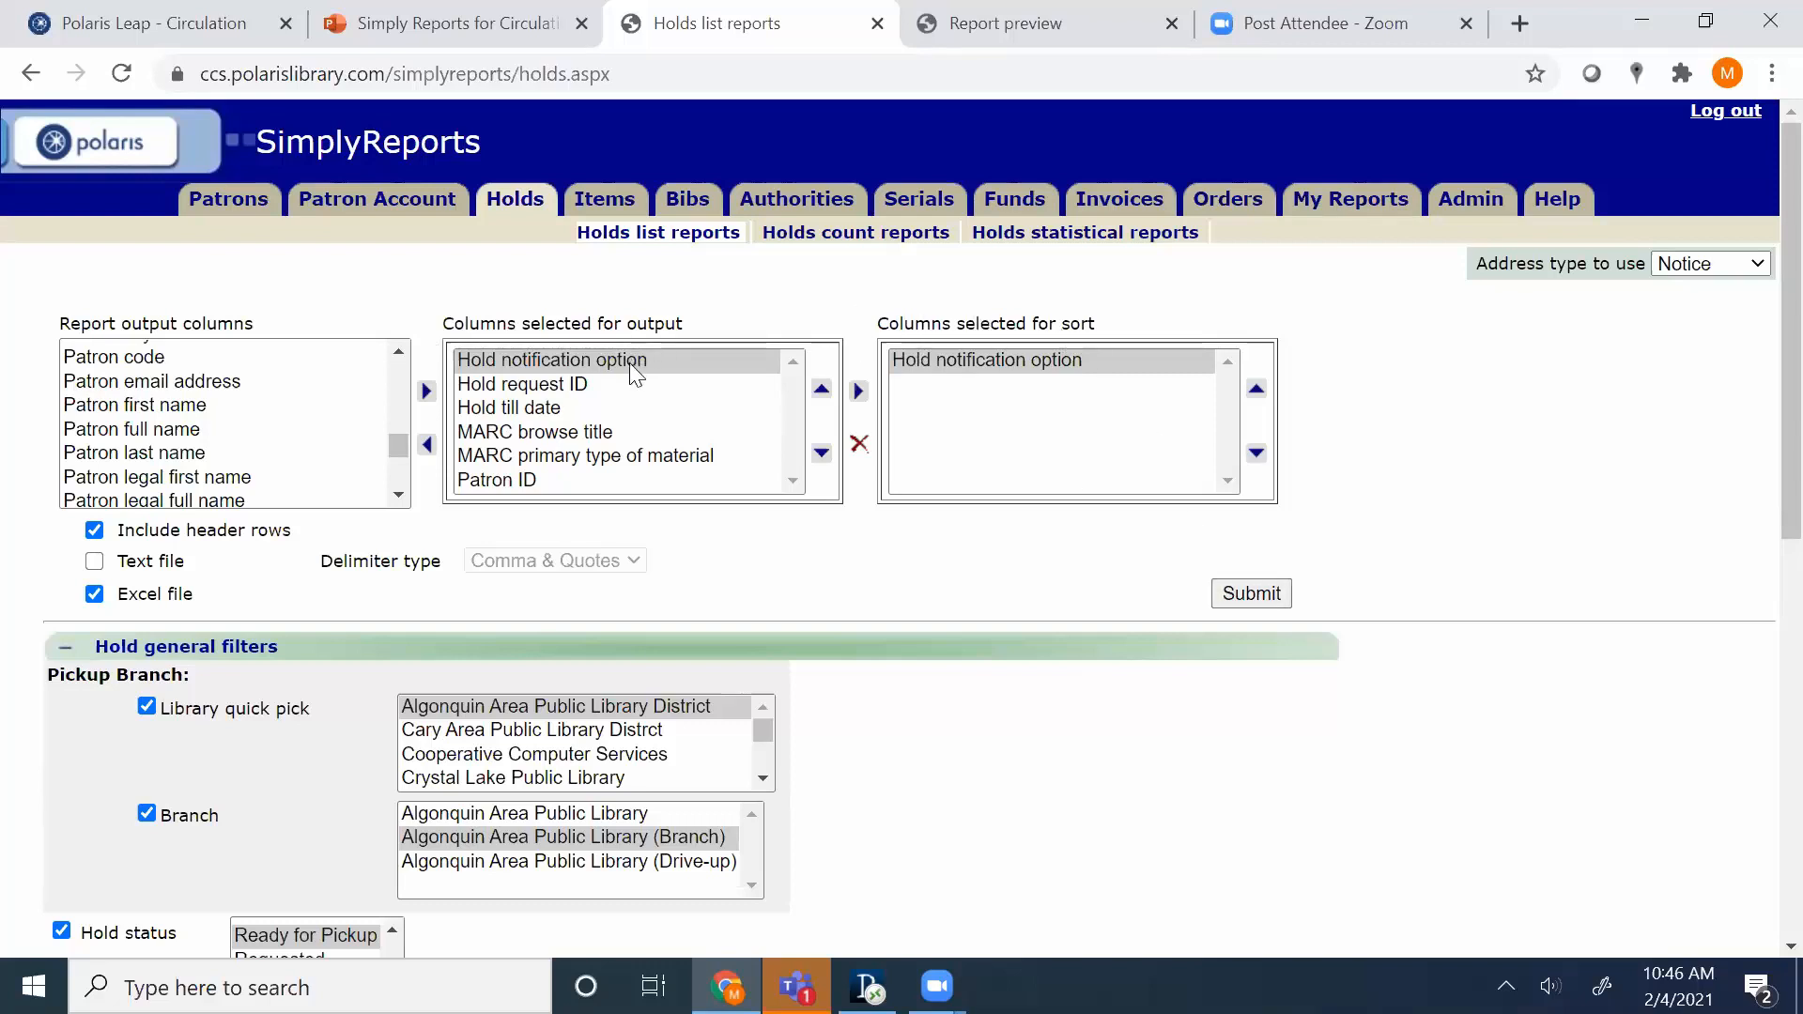
{"action": "left_click", "coordinate": [601, 362]}
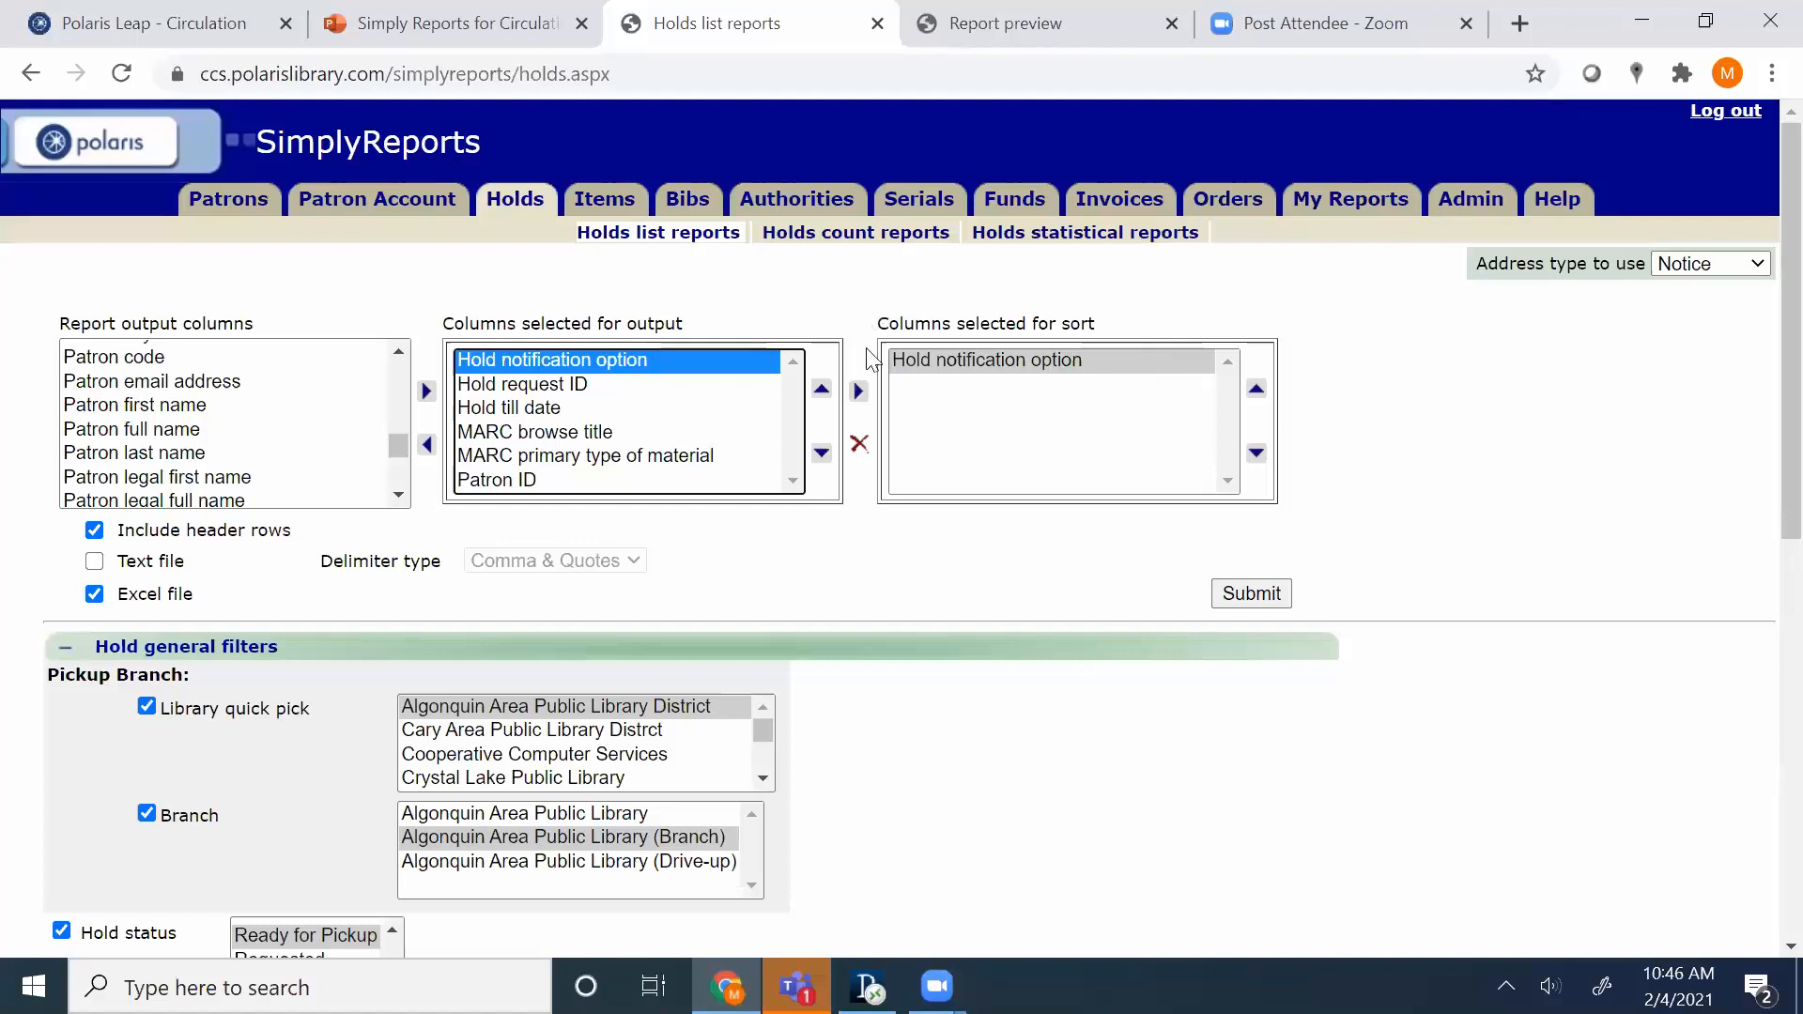
Submit the sorted report and examine how the preview groups holds by notification option, including the Phone 1 rows.
{"action": "left_click", "coordinate": [1226, 596]}
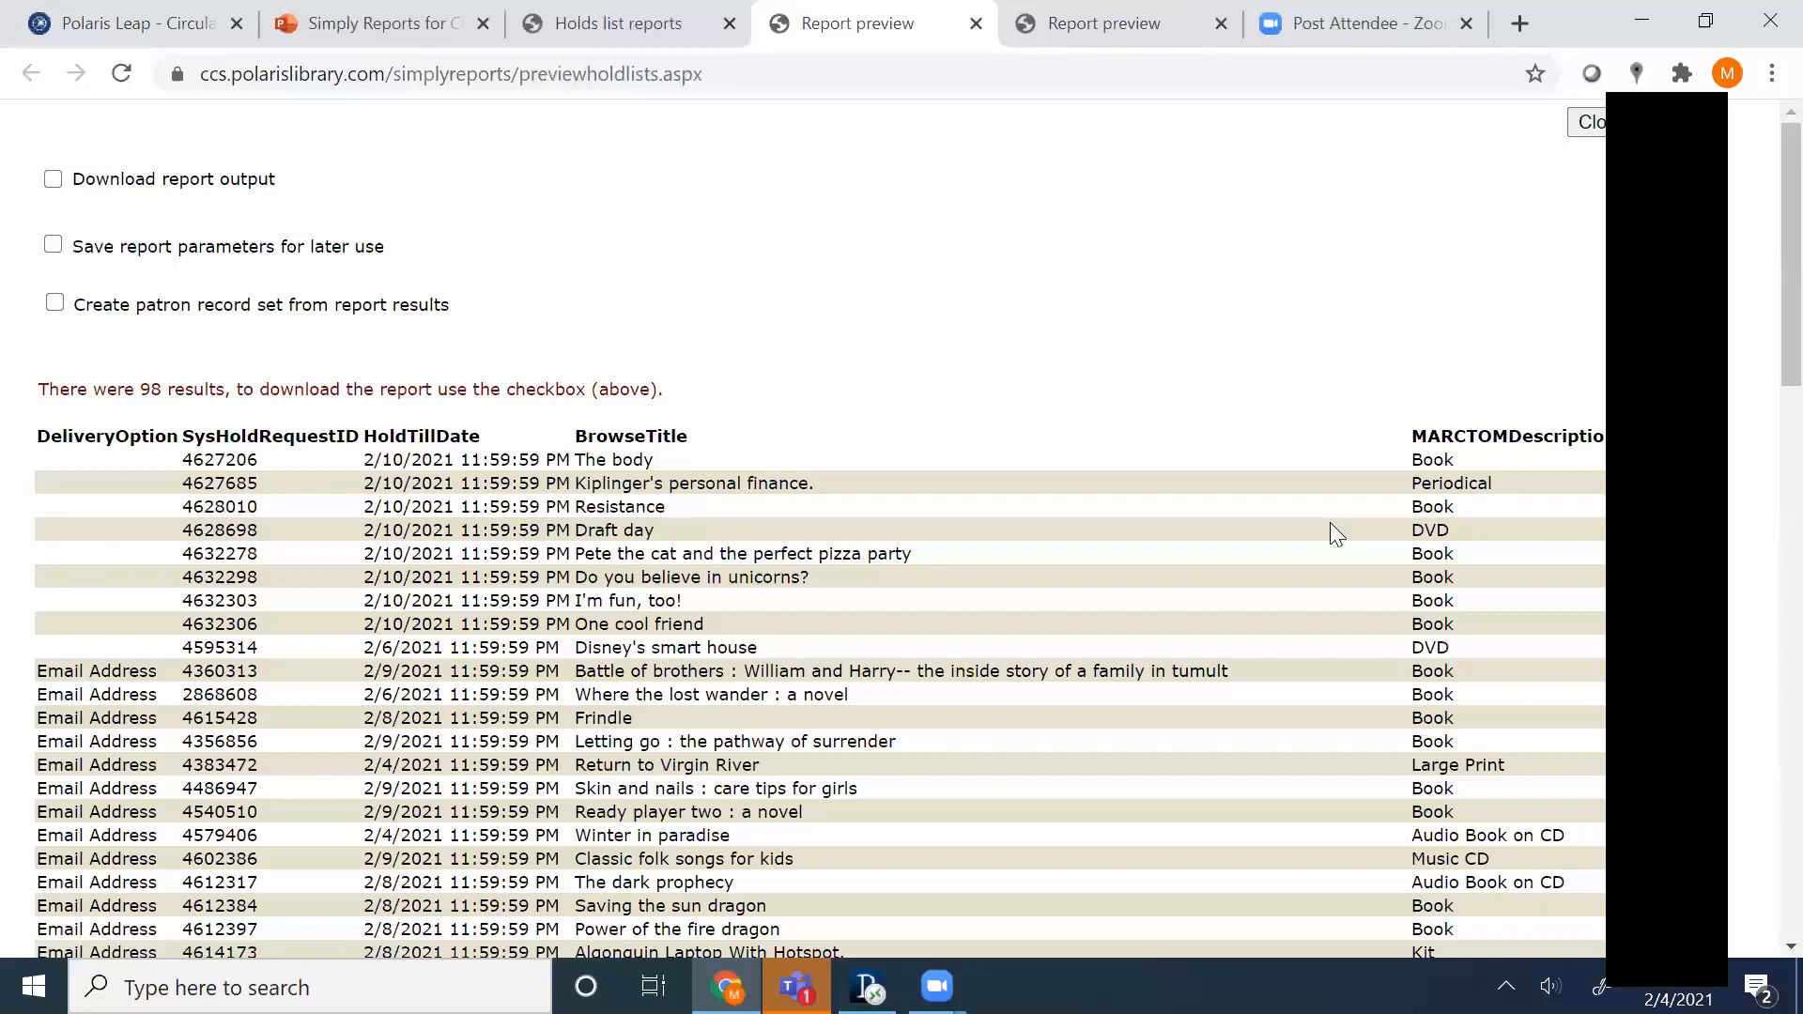
{"action": "scroll", "coordinate": [1206, 511], "scroll_direction": "down", "scroll_amount": 3}
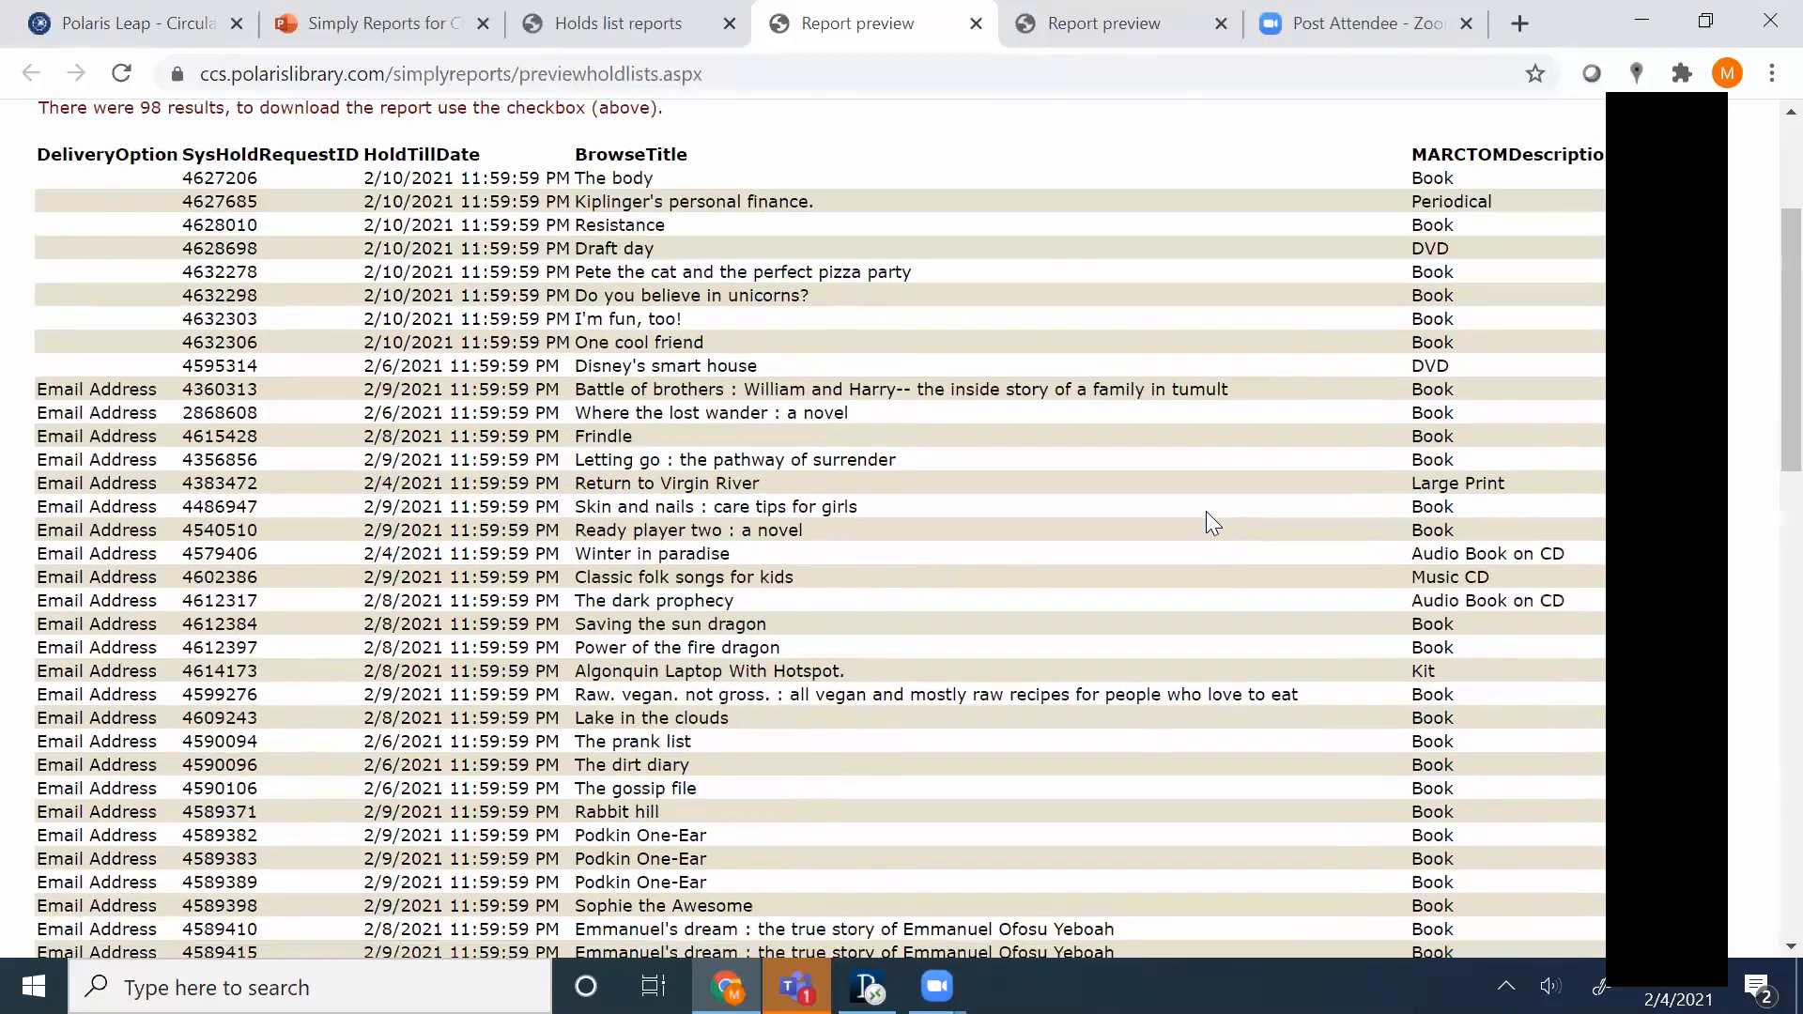
{"action": "scroll", "coordinate": [1206, 513], "scroll_direction": "down", "scroll_amount": 1}
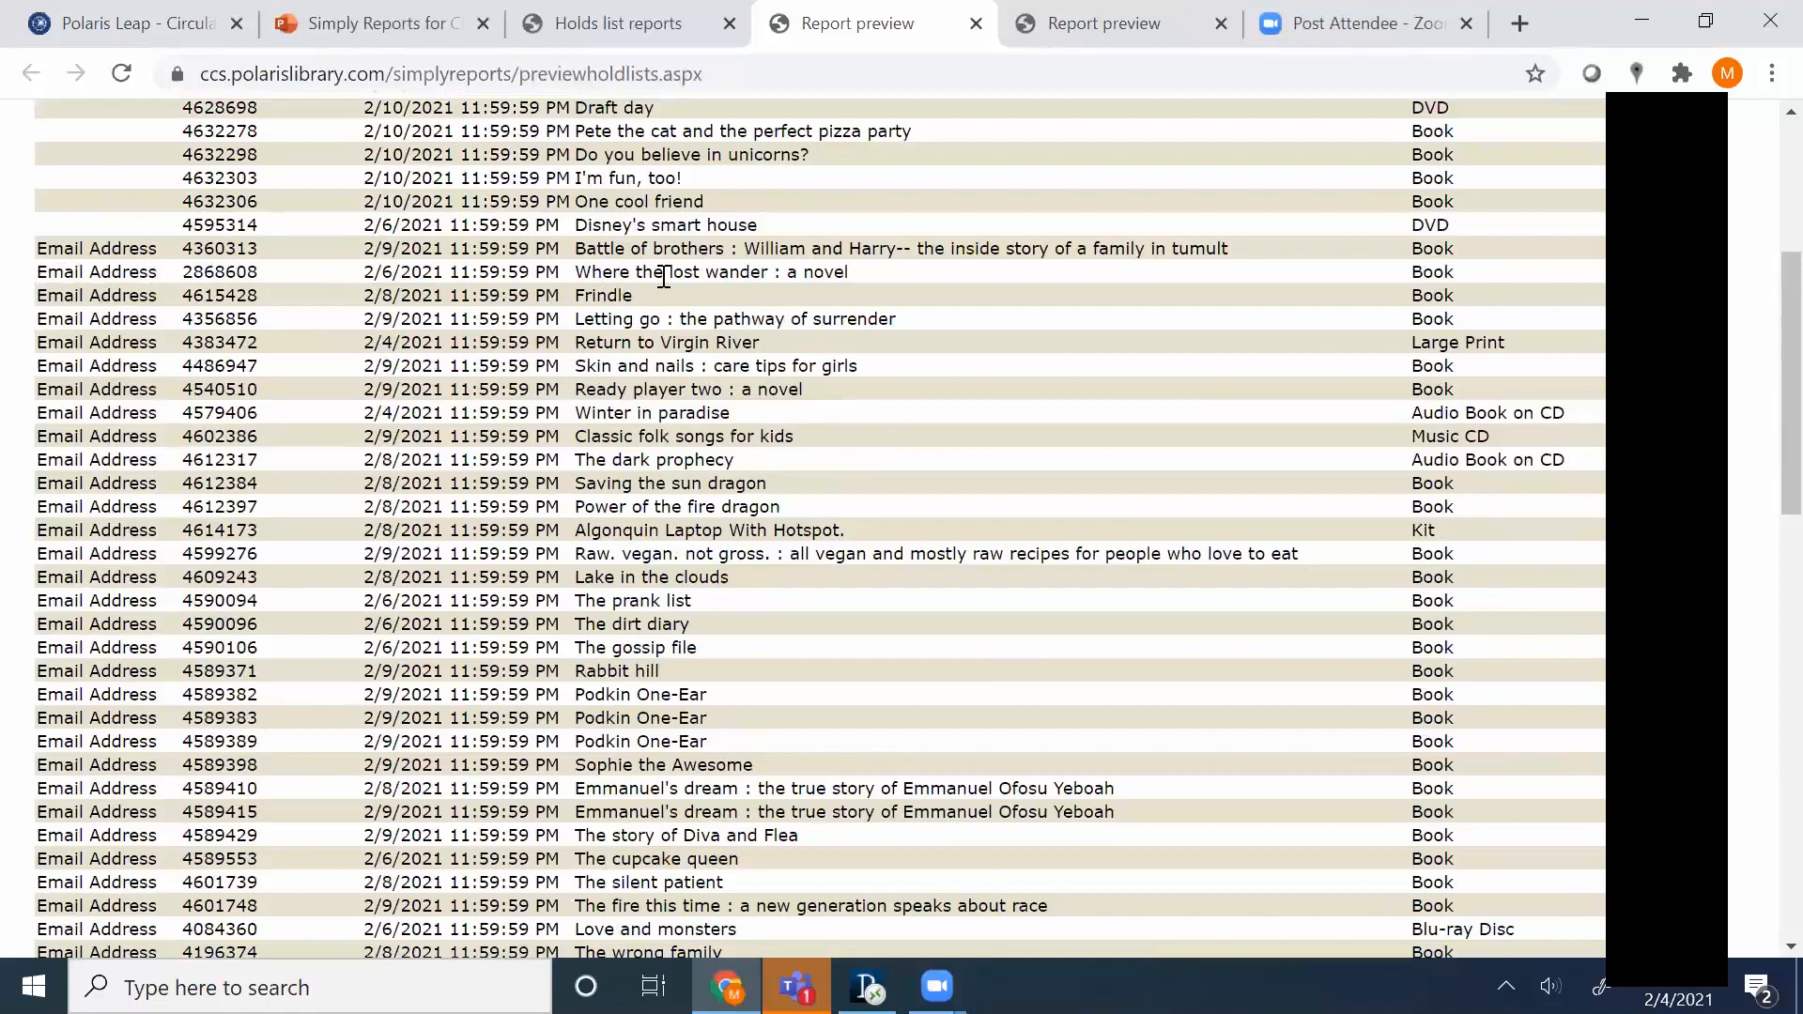
{"action": "scroll", "coordinate": [690, 282], "scroll_direction": "down", "scroll_amount": 15}
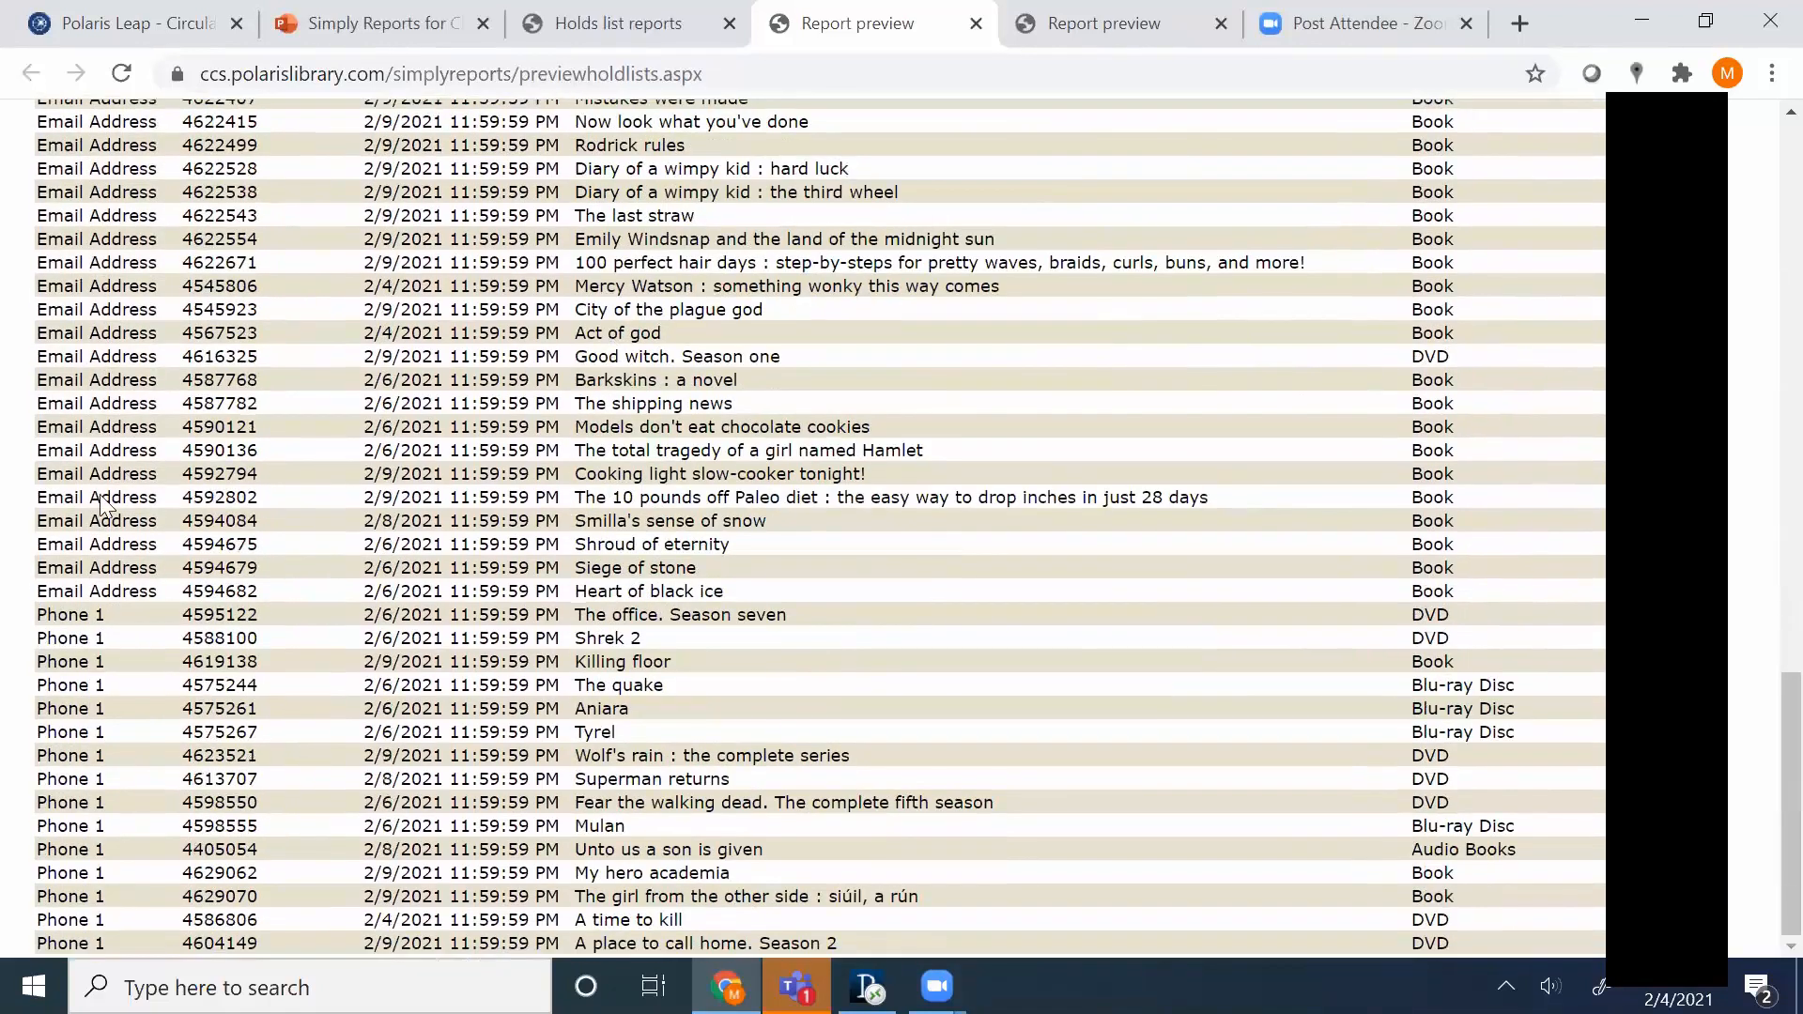
{"action": "left_click_drag", "start_coordinate": [38, 615], "coordinate": [832, 742]}
{"action": "left_click", "coordinate": [832, 735]}
{"action": "scroll", "coordinate": [1018, 752], "scroll_direction": "up", "scroll_amount": 15}
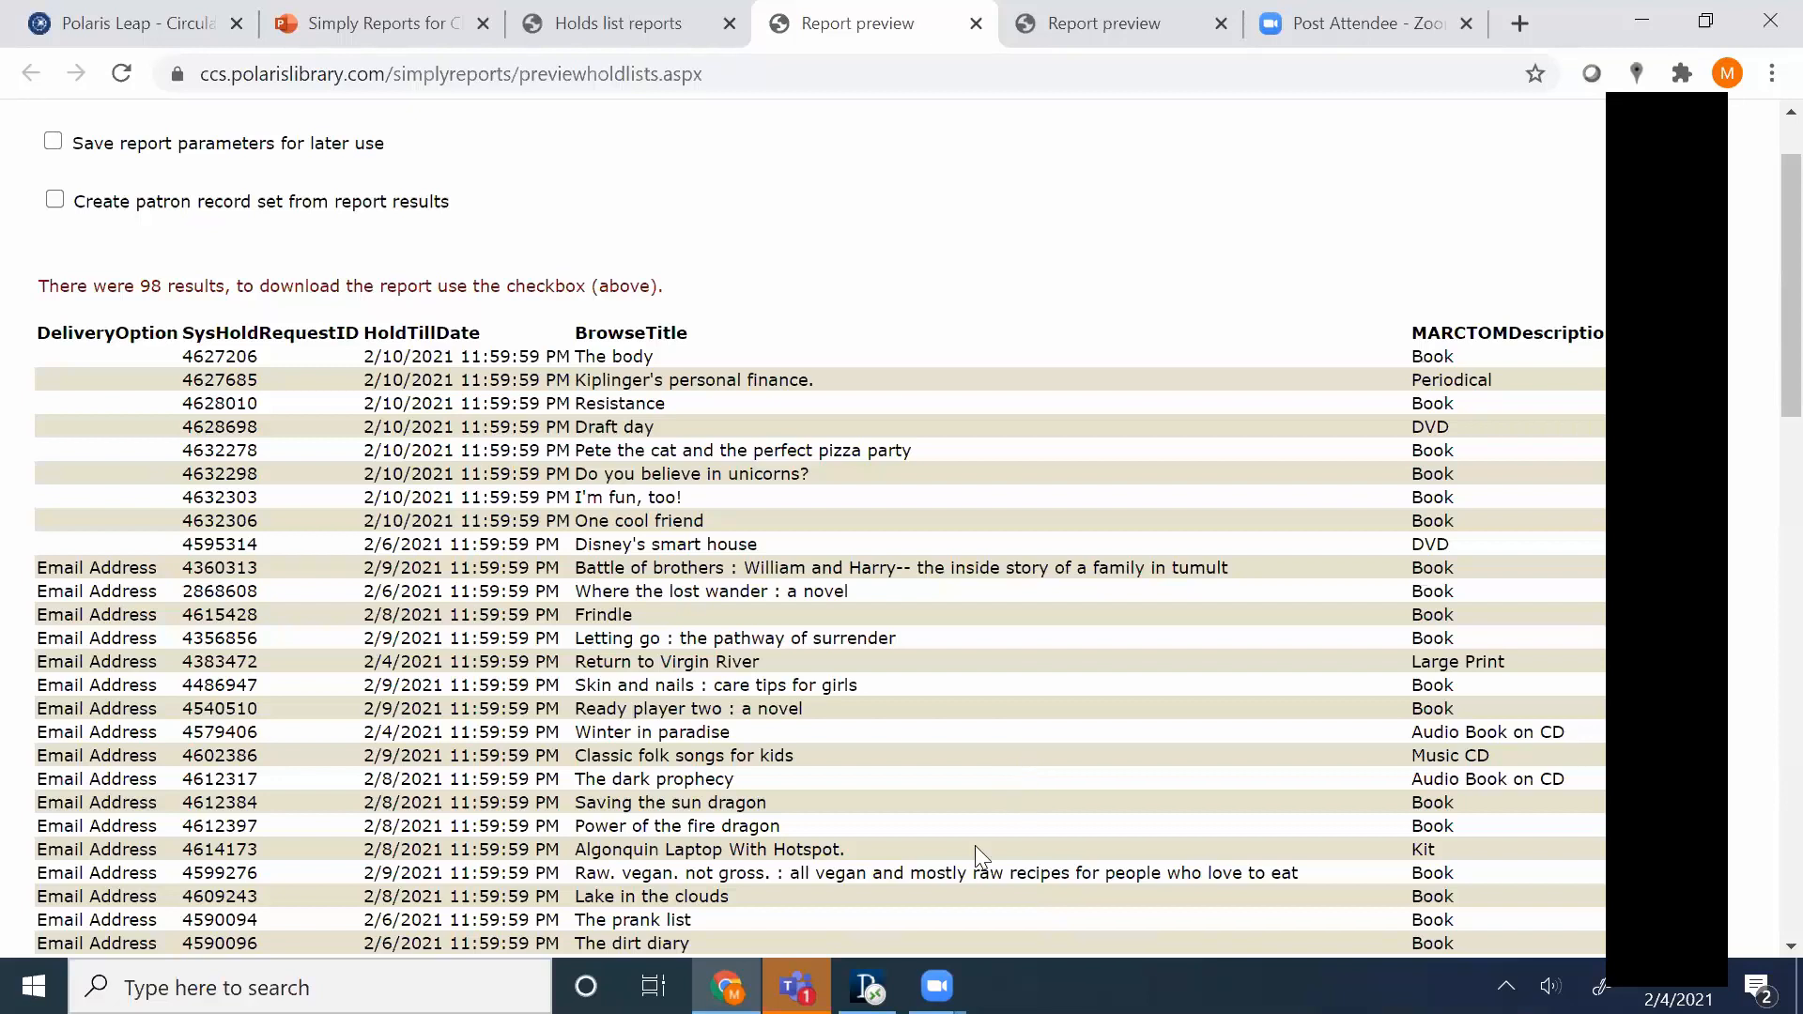
Examine the whole sorted holds preview, from the rows without a delivery option through the Email Address rows to the Phone 1 rows.
{"action": "scroll", "coordinate": [596, 751], "scroll_direction": "down", "scroll_amount": 1}
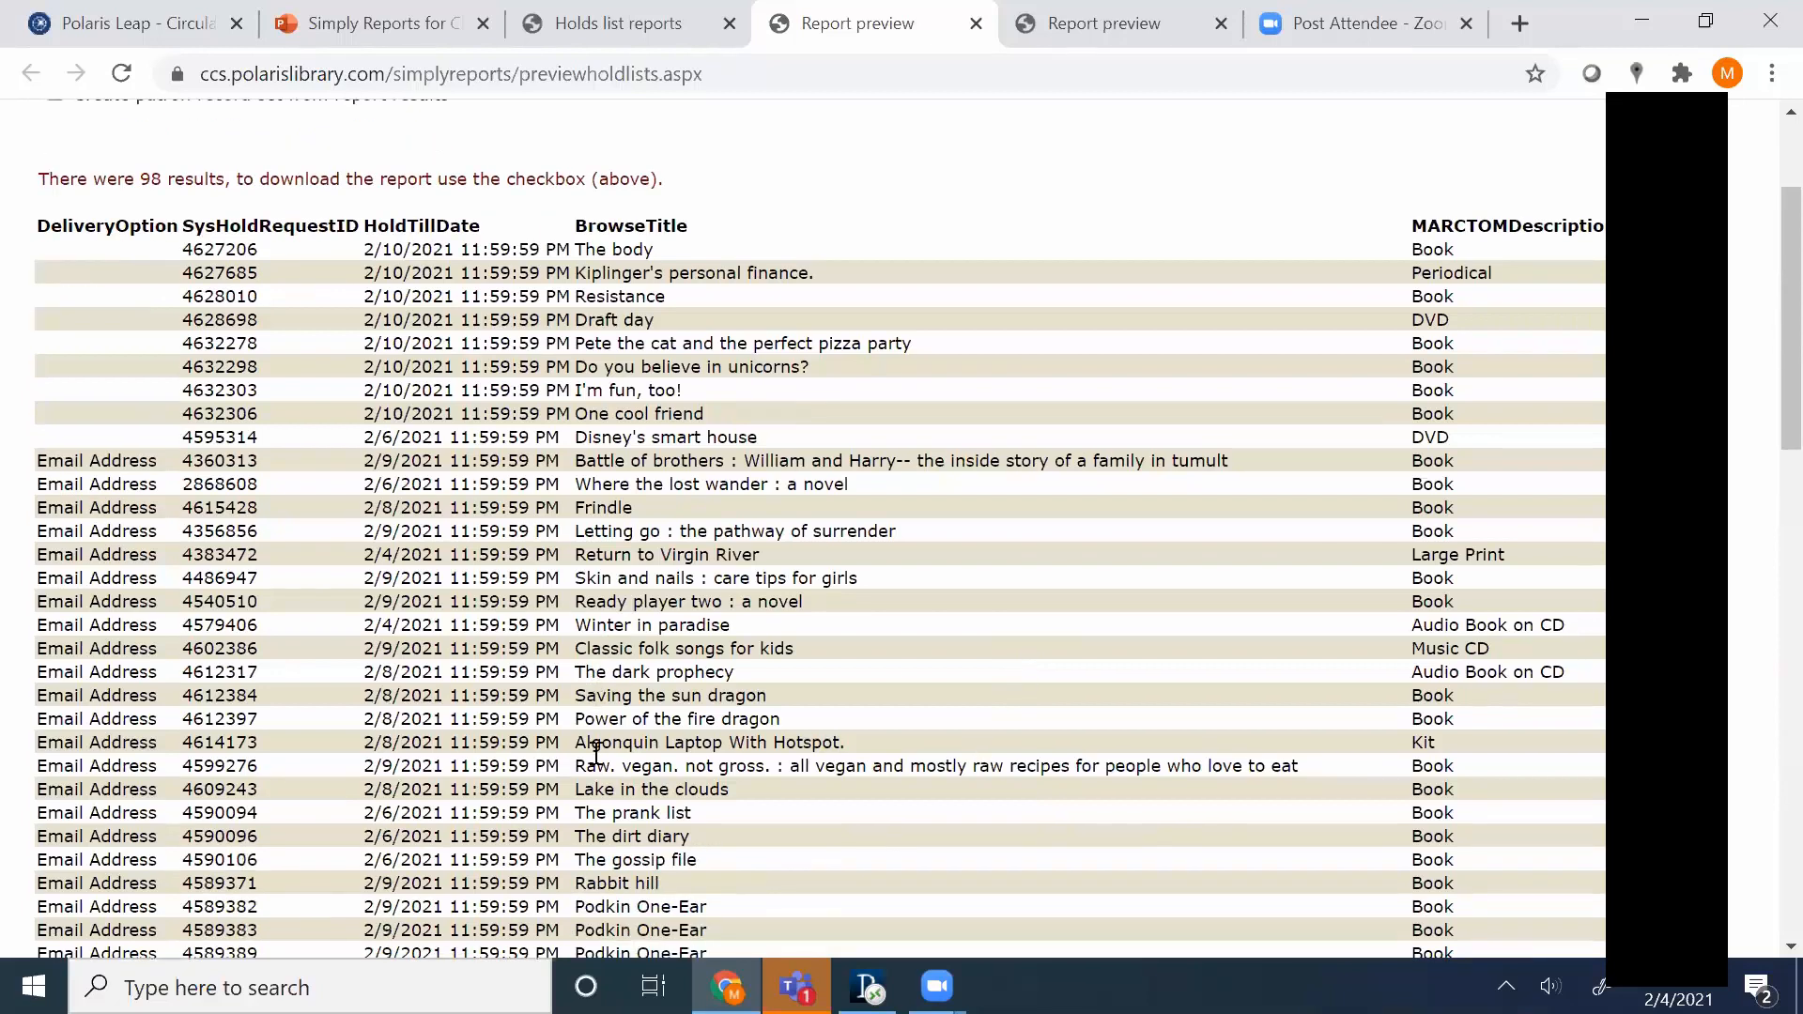
{"action": "scroll", "coordinate": [596, 751], "scroll_direction": "down", "scroll_amount": 6}
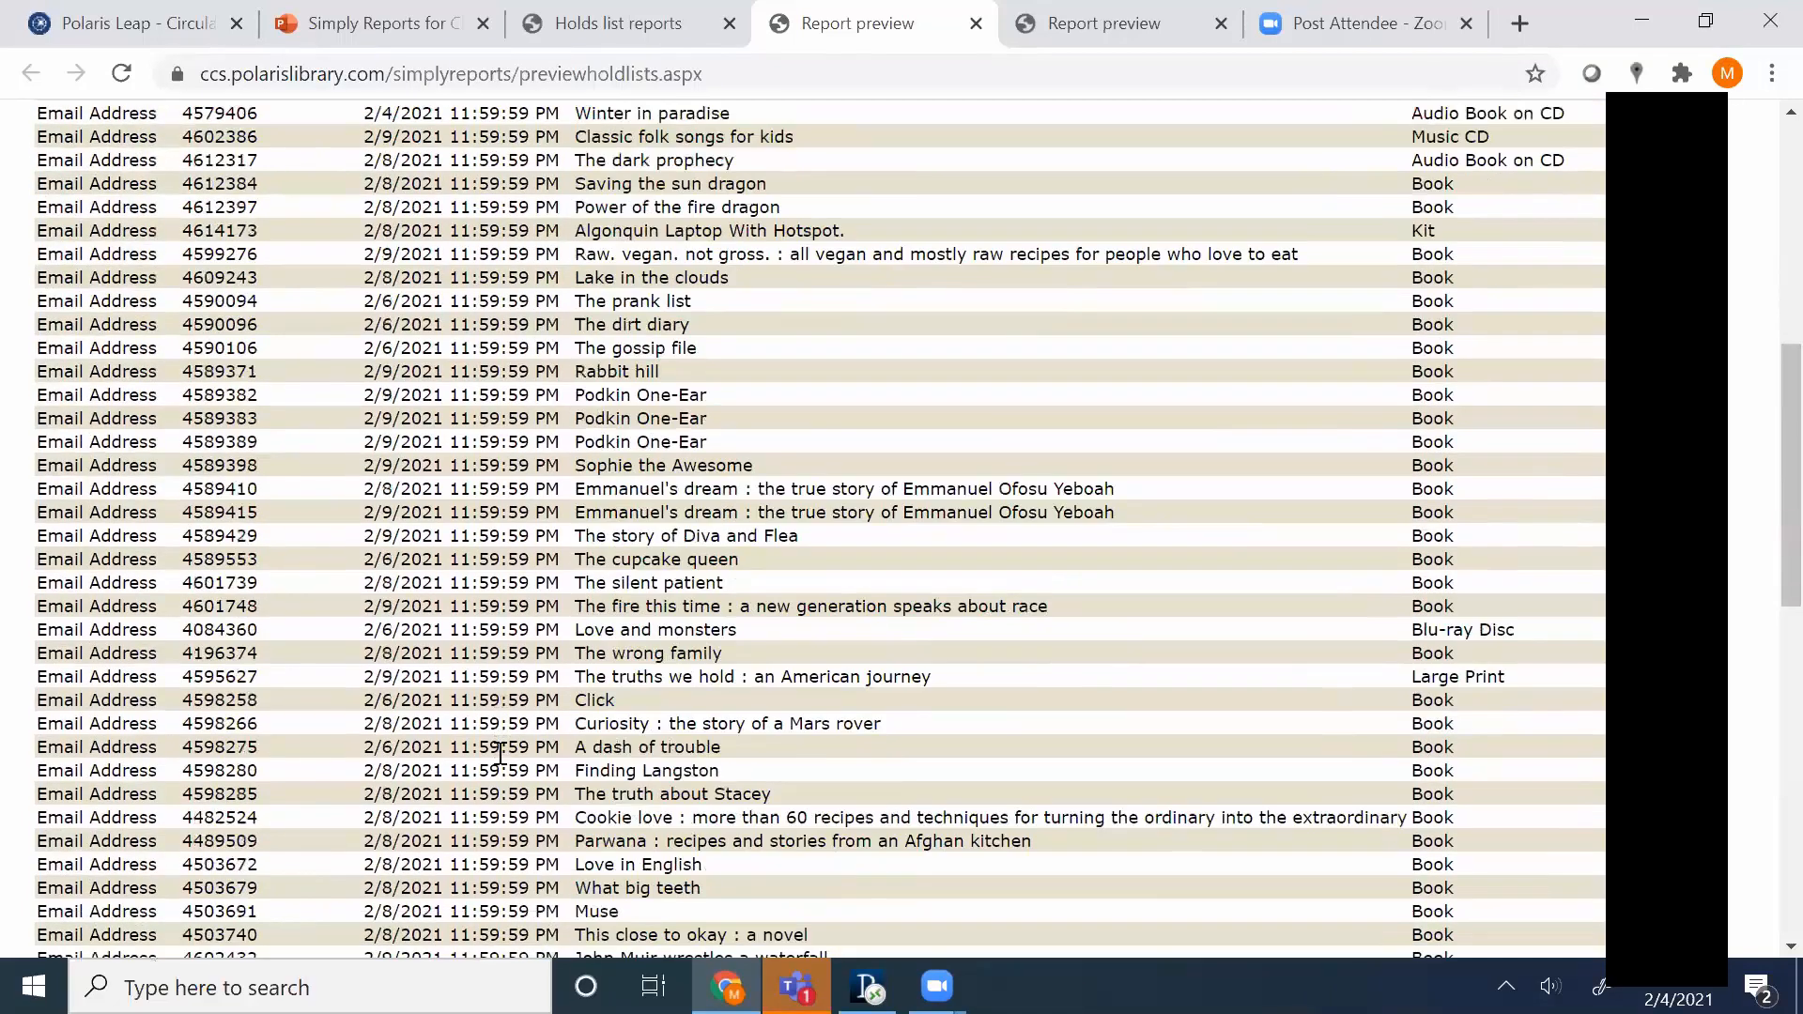
{"action": "scroll", "coordinate": [497, 753], "scroll_direction": "down", "scroll_amount": 3}
{"action": "scroll", "coordinate": [240, 610], "scroll_direction": "down", "scroll_amount": 1}
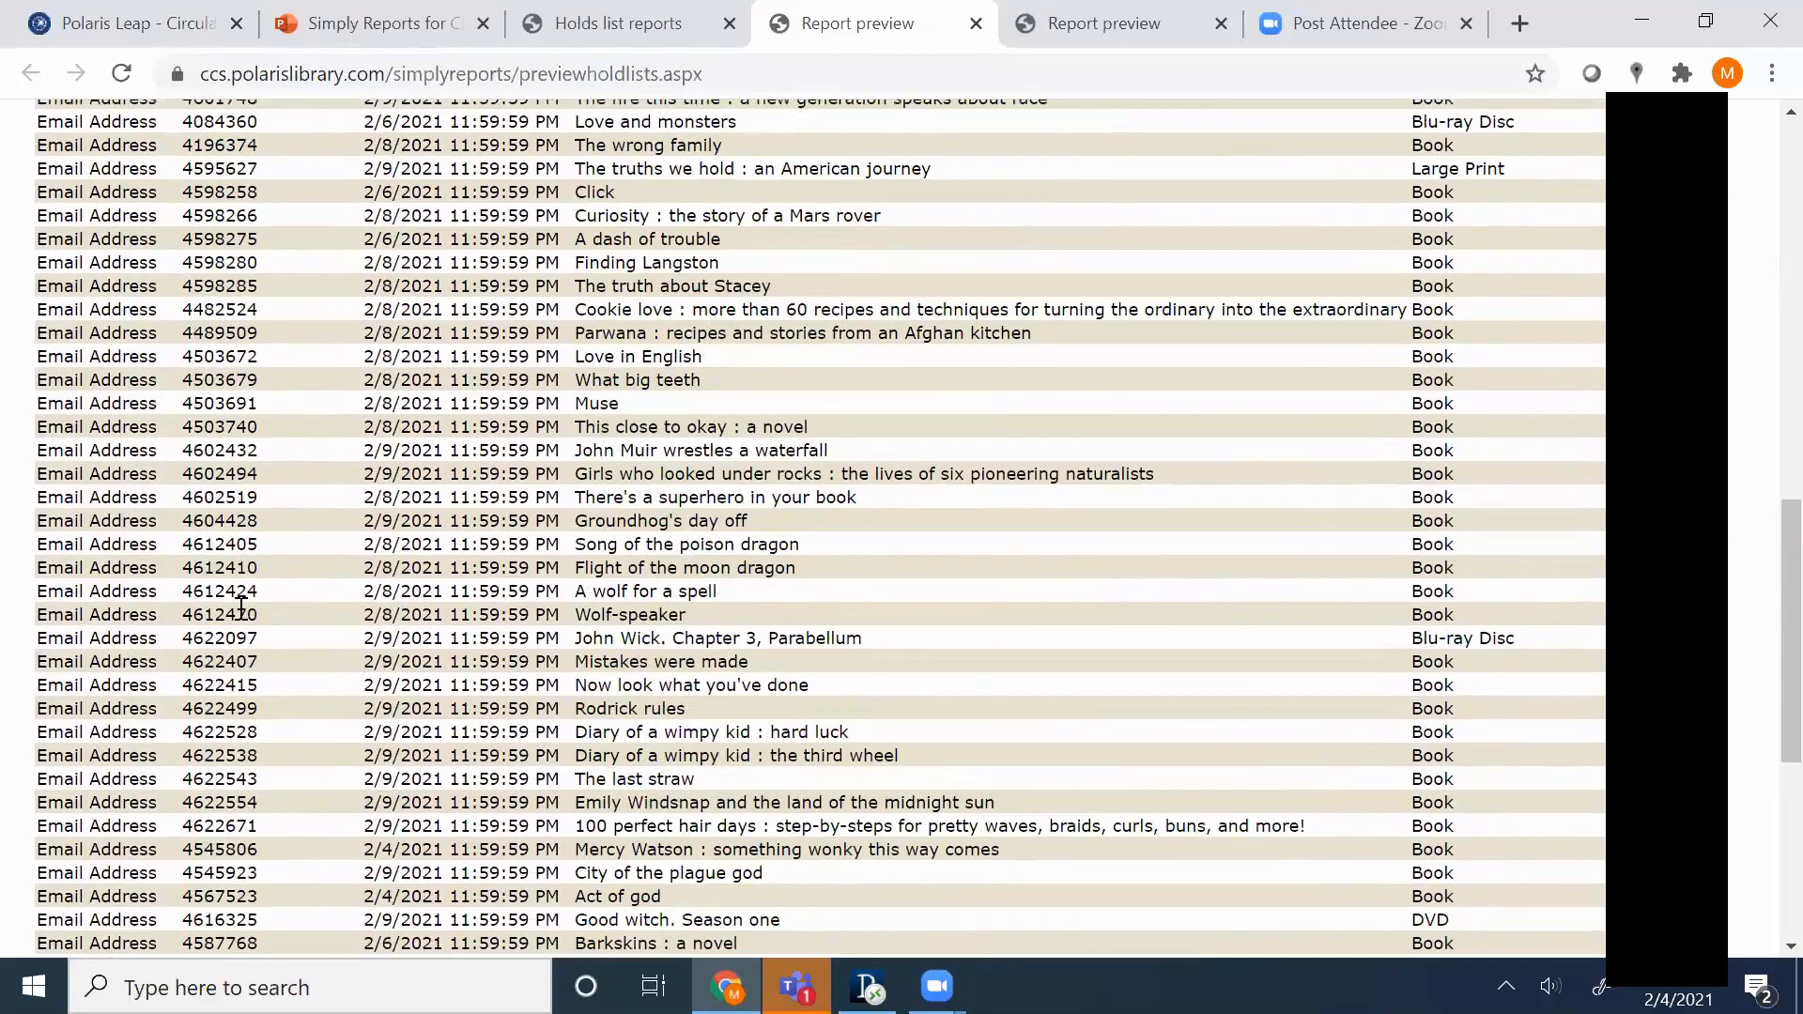
{"action": "scroll", "coordinate": [241, 658], "scroll_direction": "down", "scroll_amount": 4}
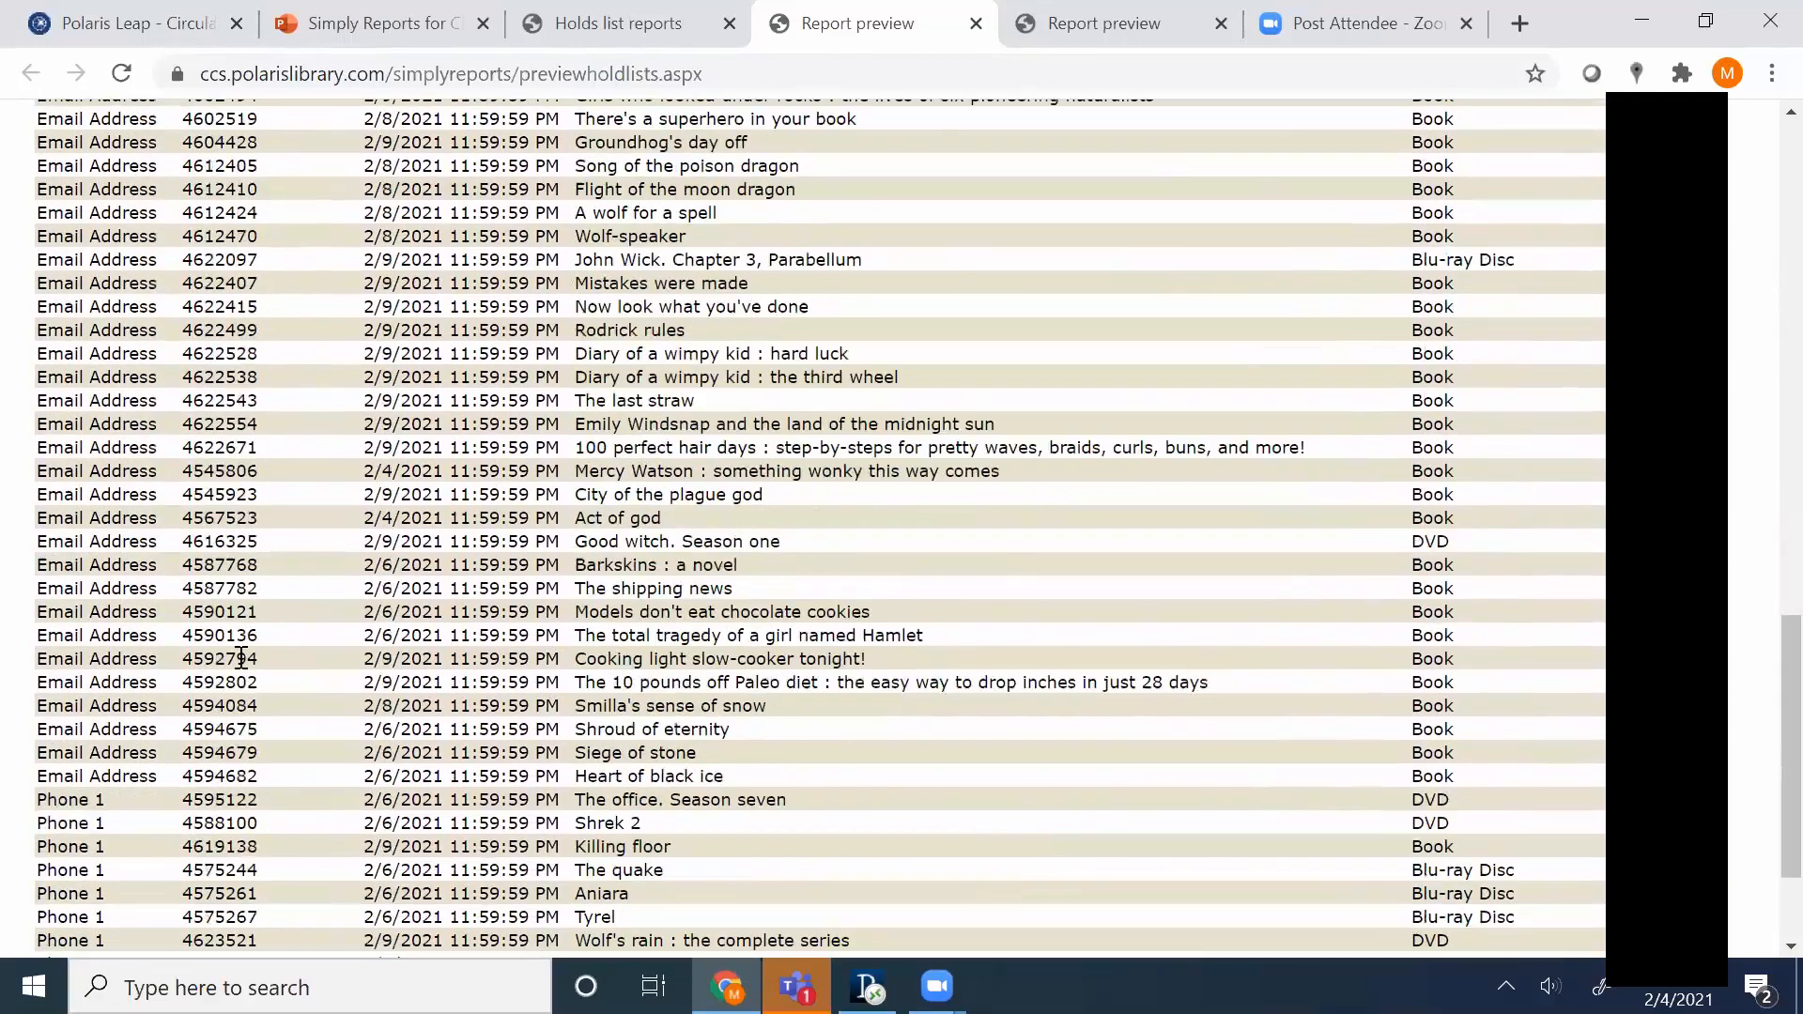
{"action": "scroll", "coordinate": [242, 714], "scroll_direction": "down", "scroll_amount": 2}
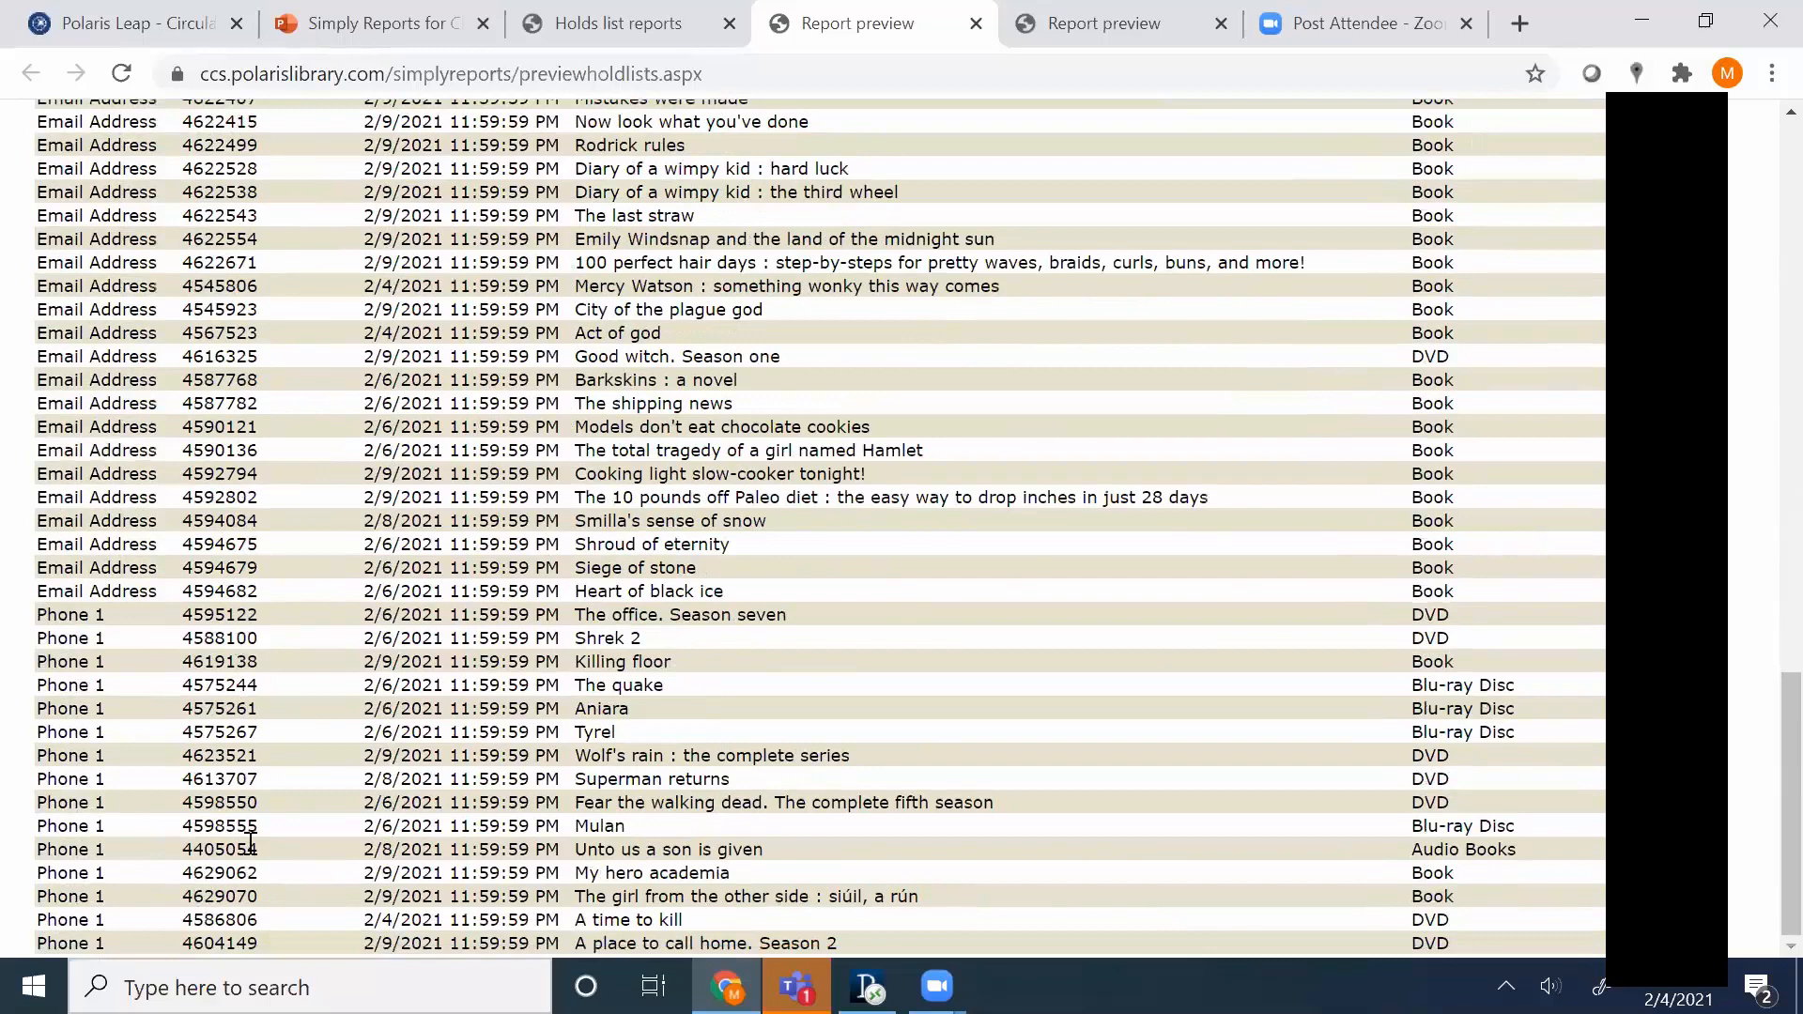
{"action": "scroll", "coordinate": [259, 925], "scroll_direction": "up", "scroll_amount": 15}
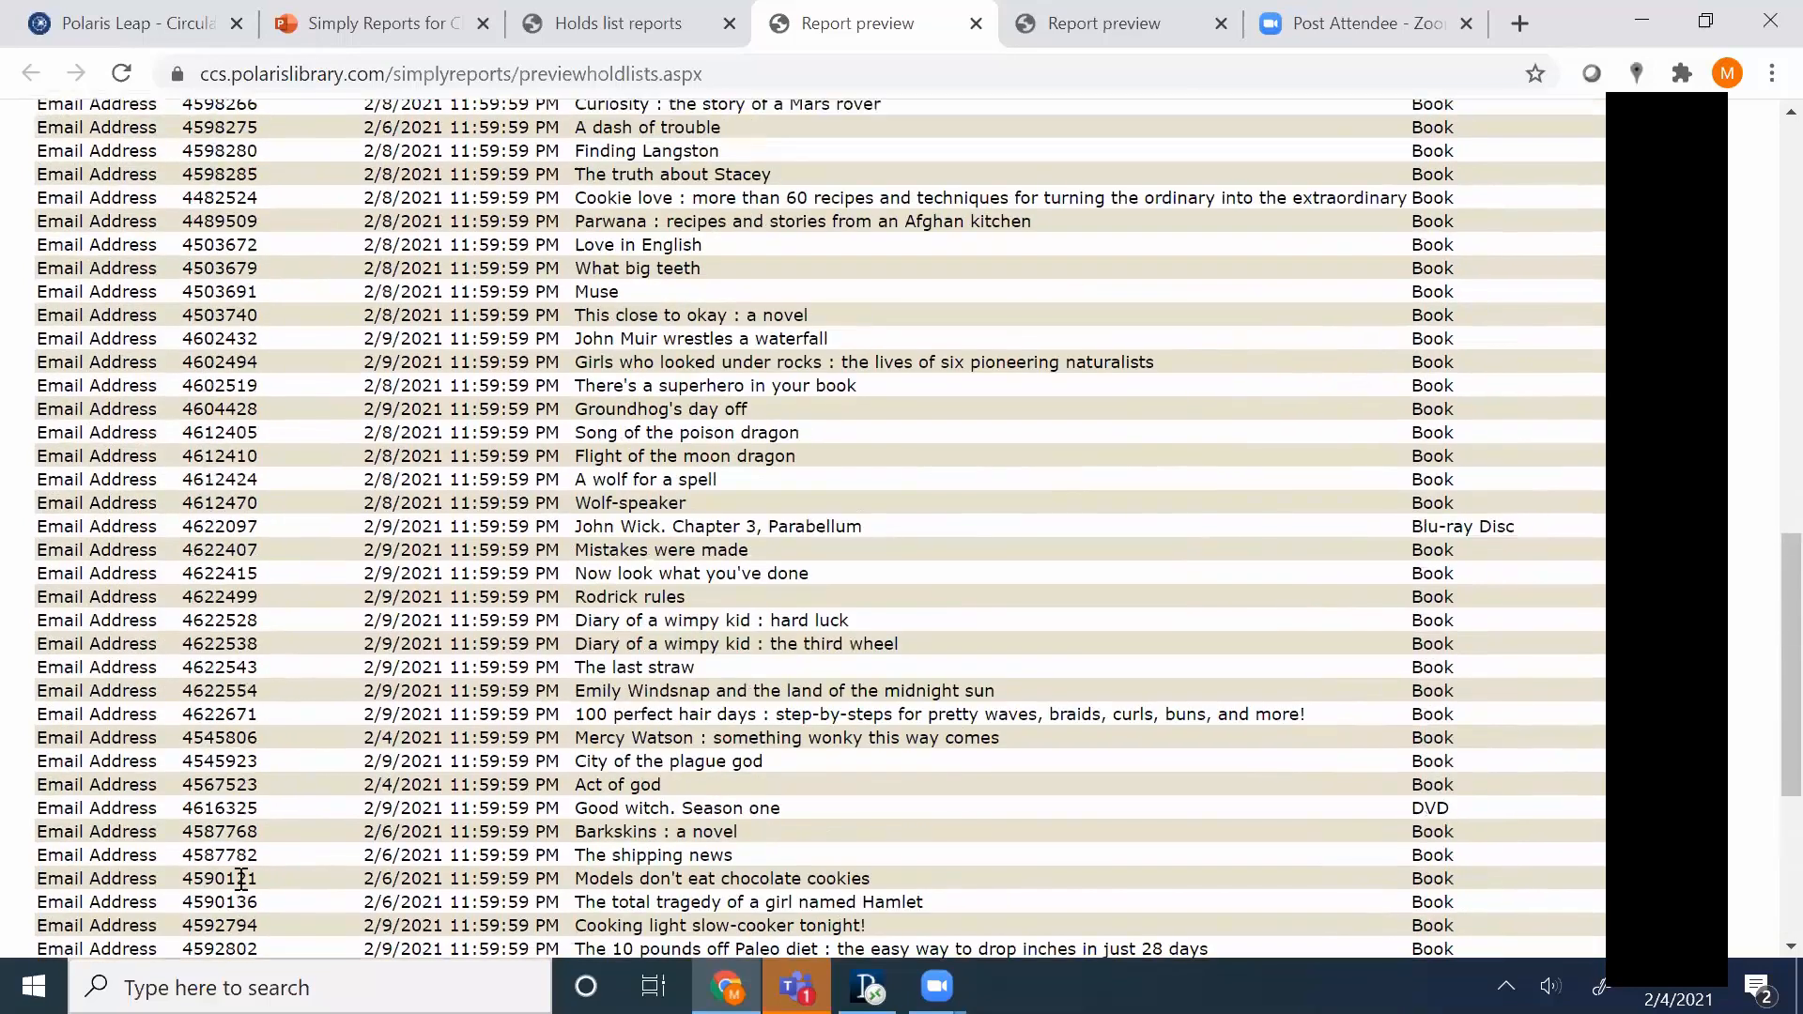
{"action": "scroll", "coordinate": [385, 427], "scroll_direction": "up", "scroll_amount": 5}
{"action": "scroll", "coordinate": [451, 700], "scroll_direction": "down", "scroll_amount": 8}
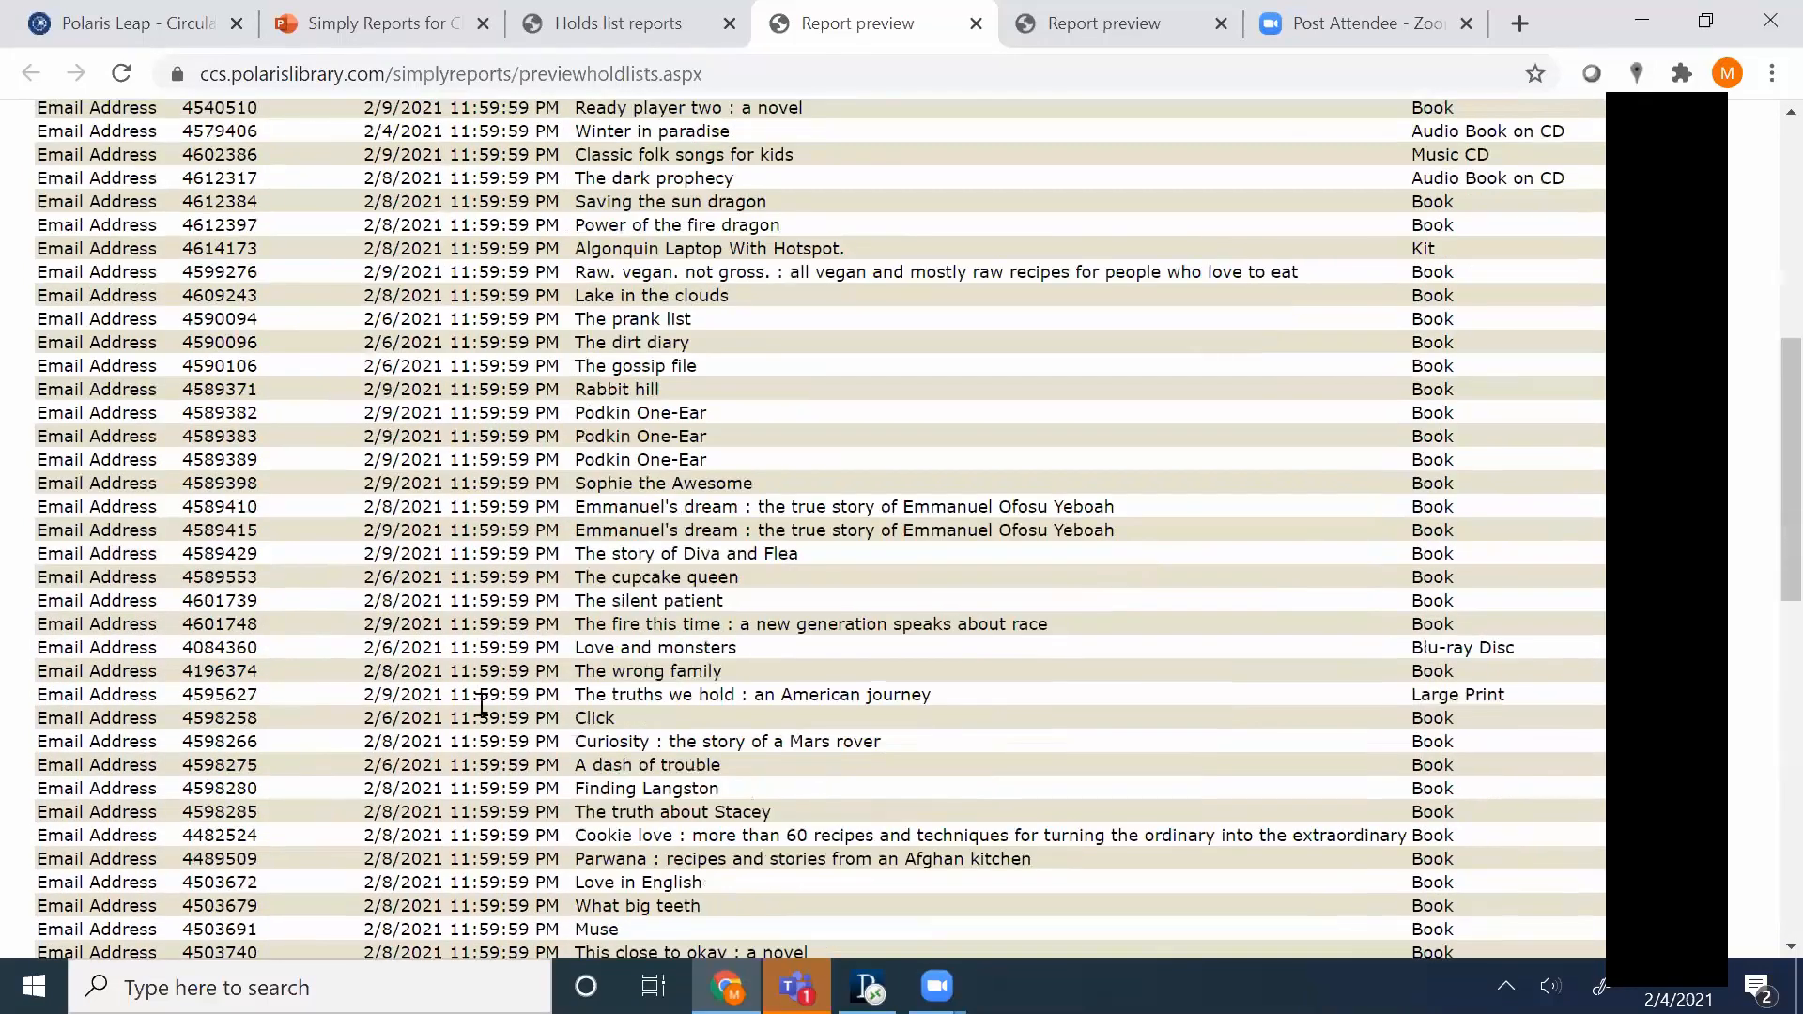
{"action": "scroll", "coordinate": [536, 740], "scroll_direction": "up", "scroll_amount": 6}
{"action": "scroll", "coordinate": [536, 741], "scroll_direction": "up", "scroll_amount": 2}
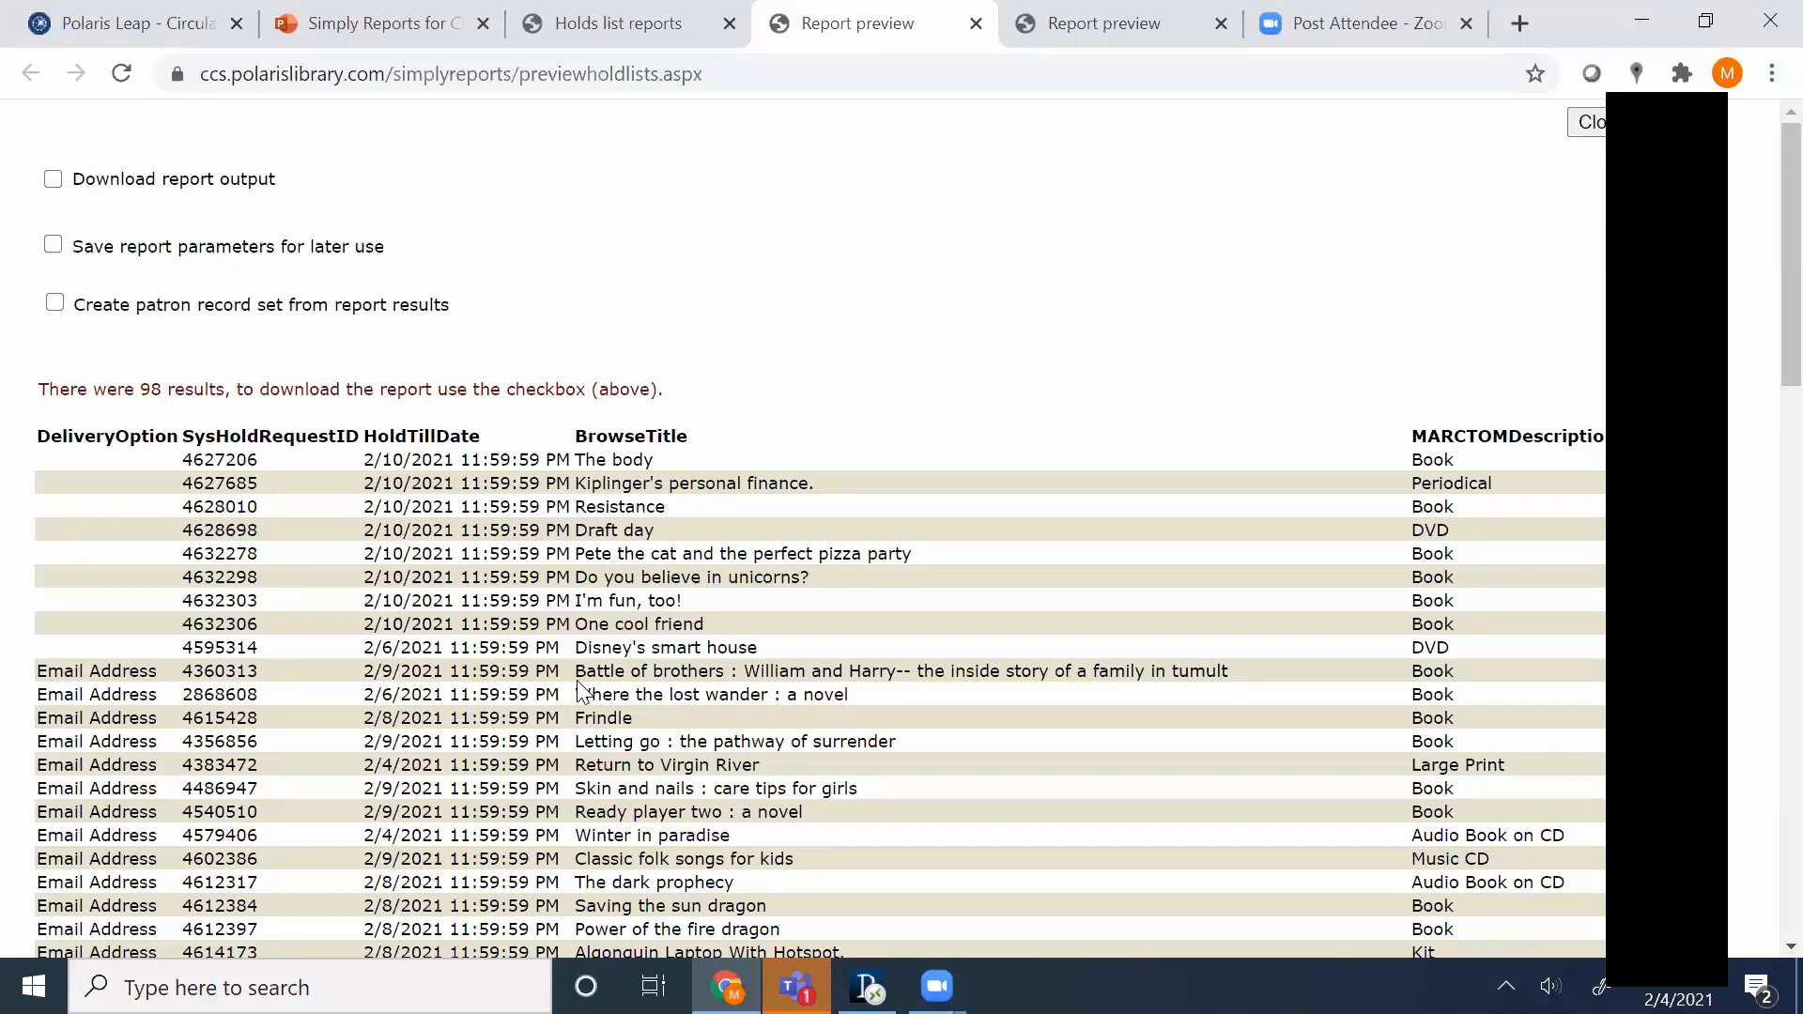
Enable downloading of the holds report output and review the listed holds.
{"action": "left_click", "coordinate": [53, 180]}
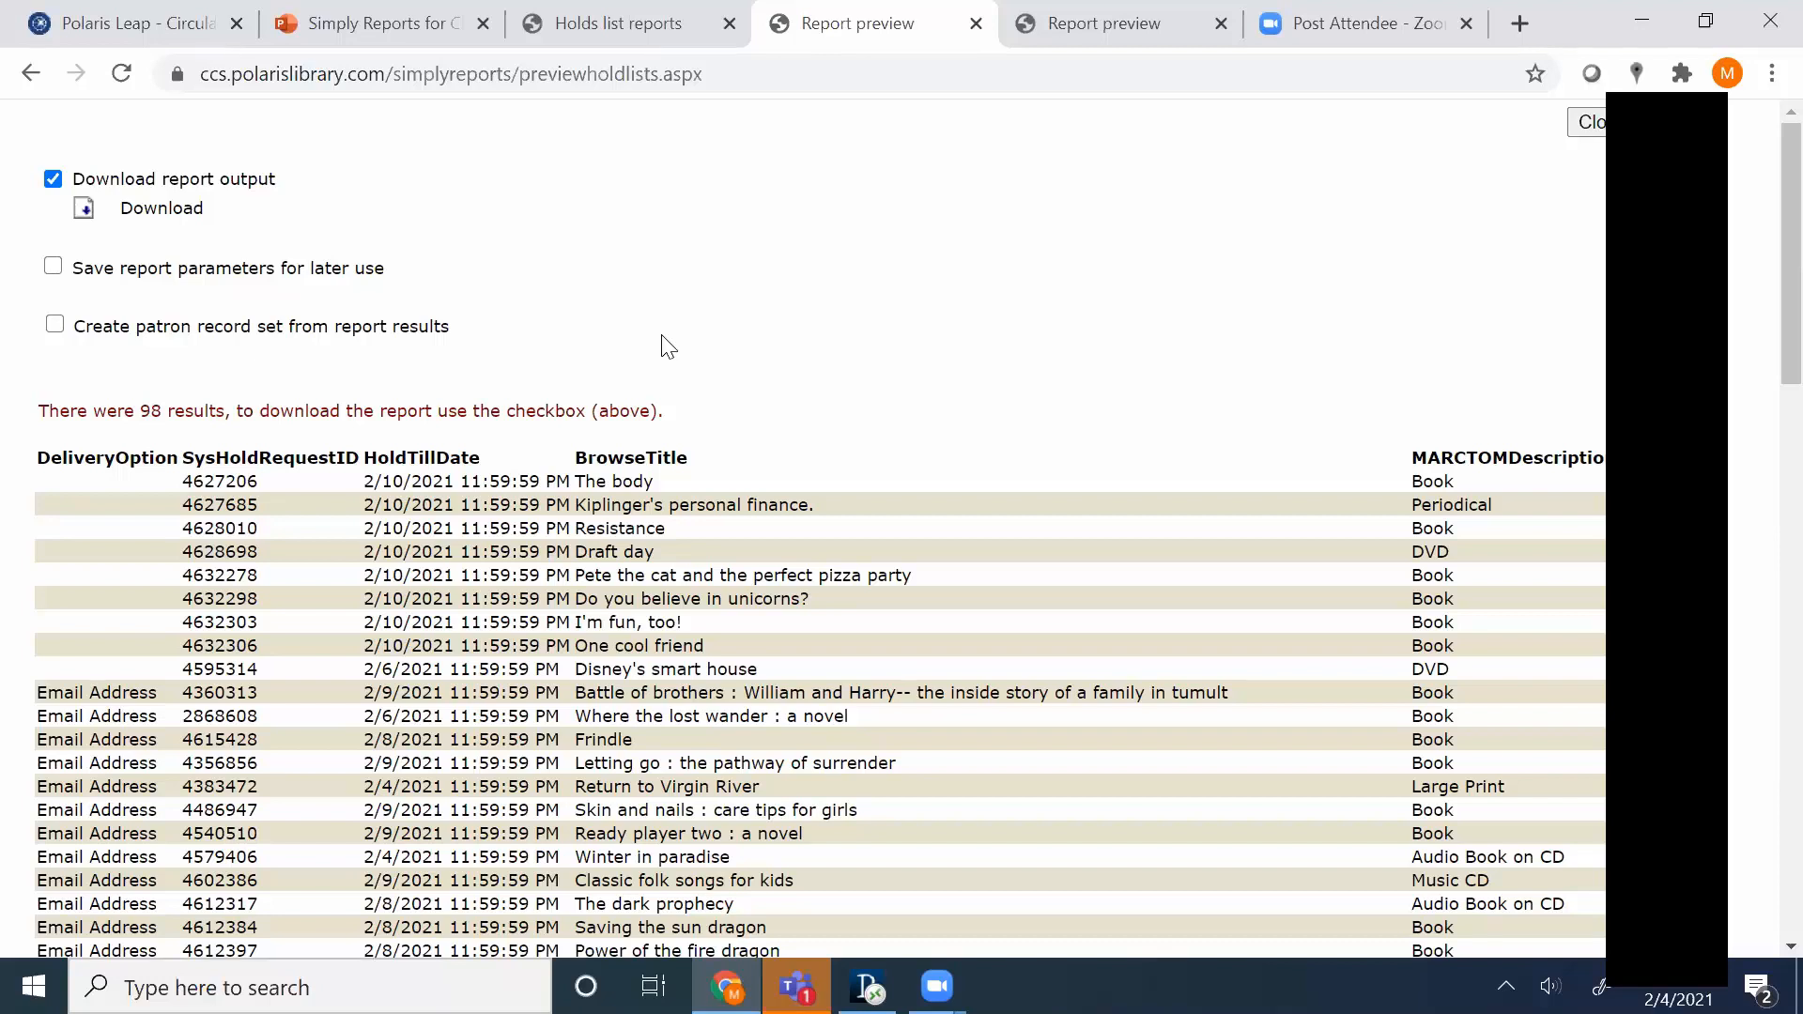
{"action": "scroll", "coordinate": [720, 622], "scroll_direction": "down", "scroll_amount": 20}
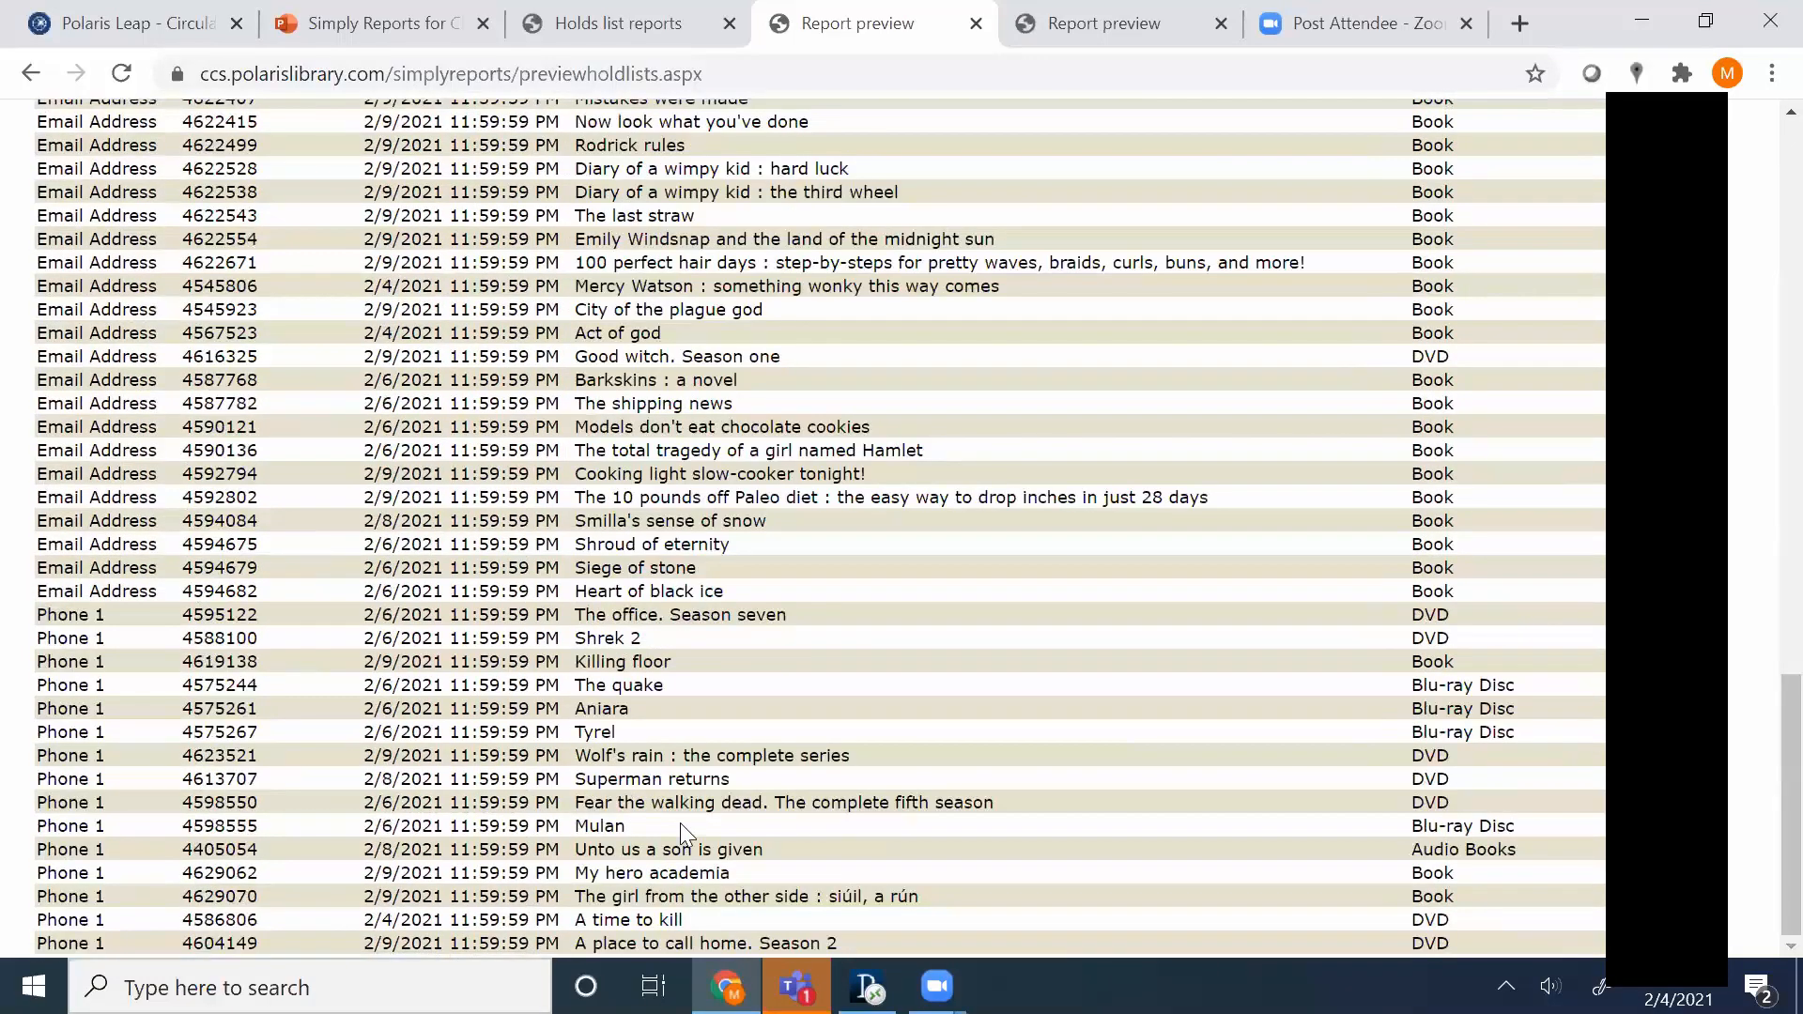
{"action": "scroll", "coordinate": [680, 822], "scroll_direction": "up", "scroll_amount": 10}
{"action": "scroll", "coordinate": [711, 807], "scroll_direction": "up", "scroll_amount": 8}
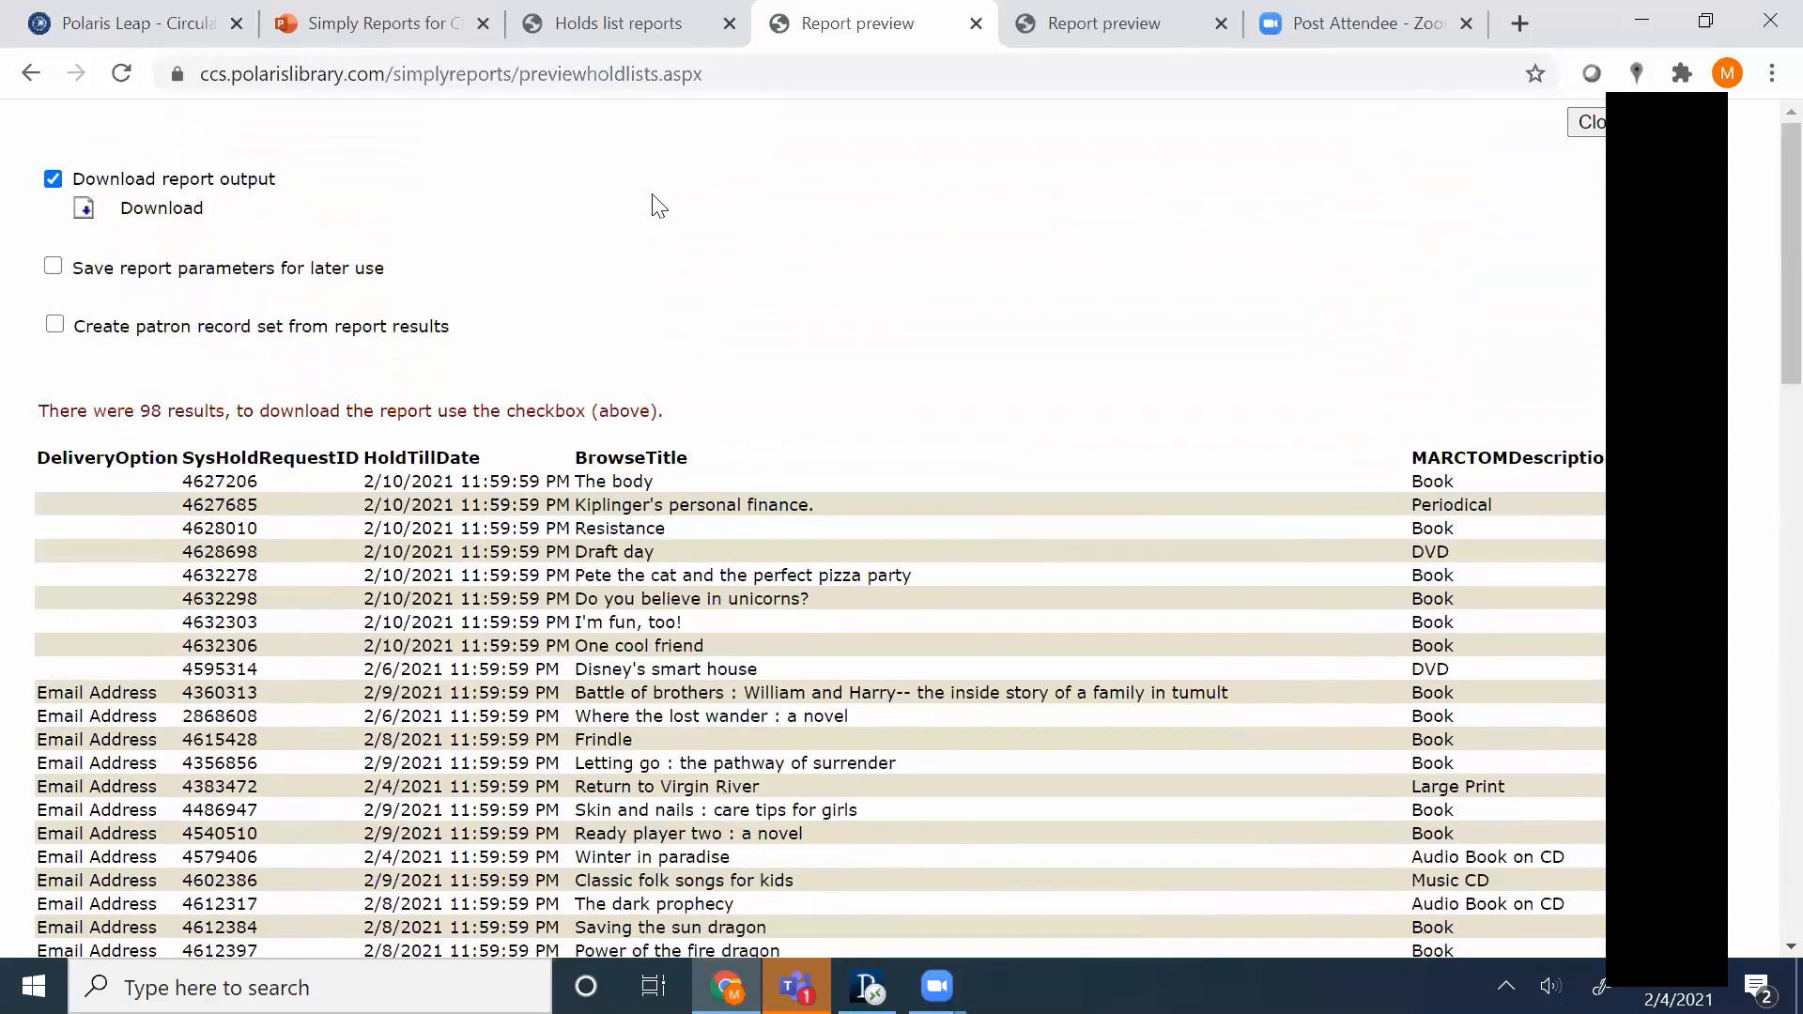
Return to the holds list report setup and add Patron ID as the second sort column after Hold notification option.
{"action": "left_click", "coordinate": [638, 35]}
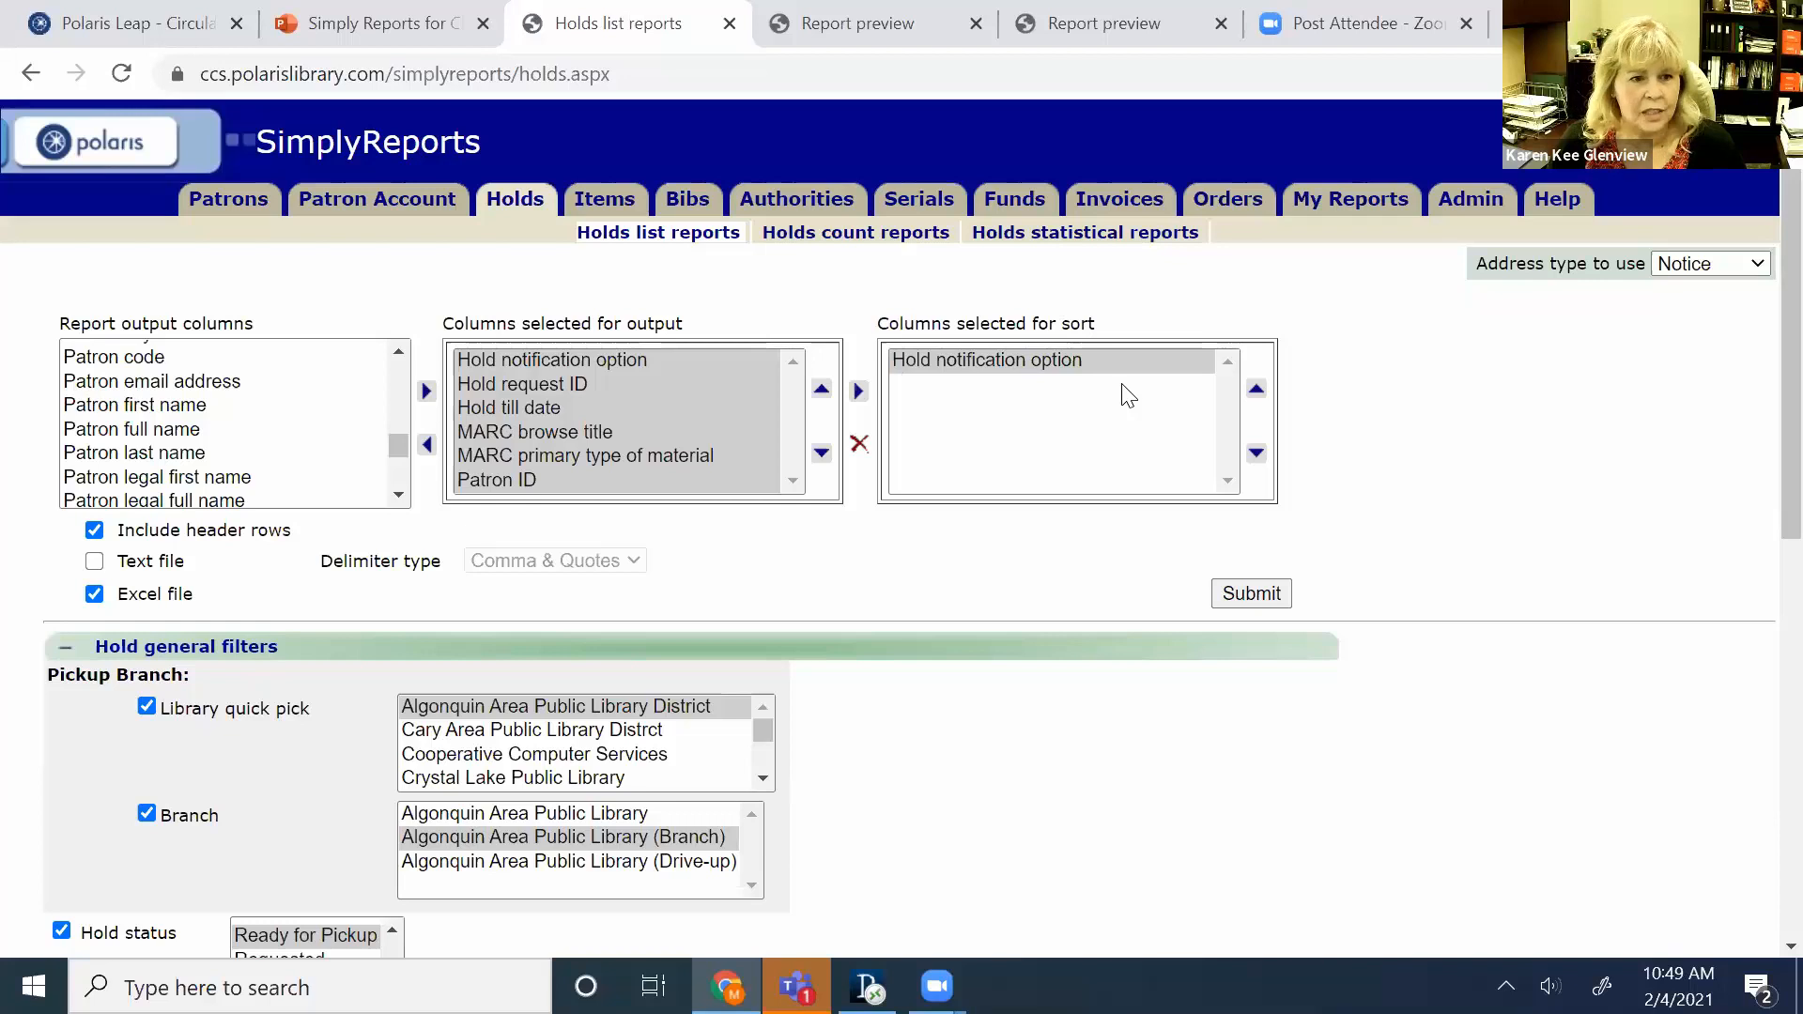
{"action": "left_click", "coordinate": [627, 383]}
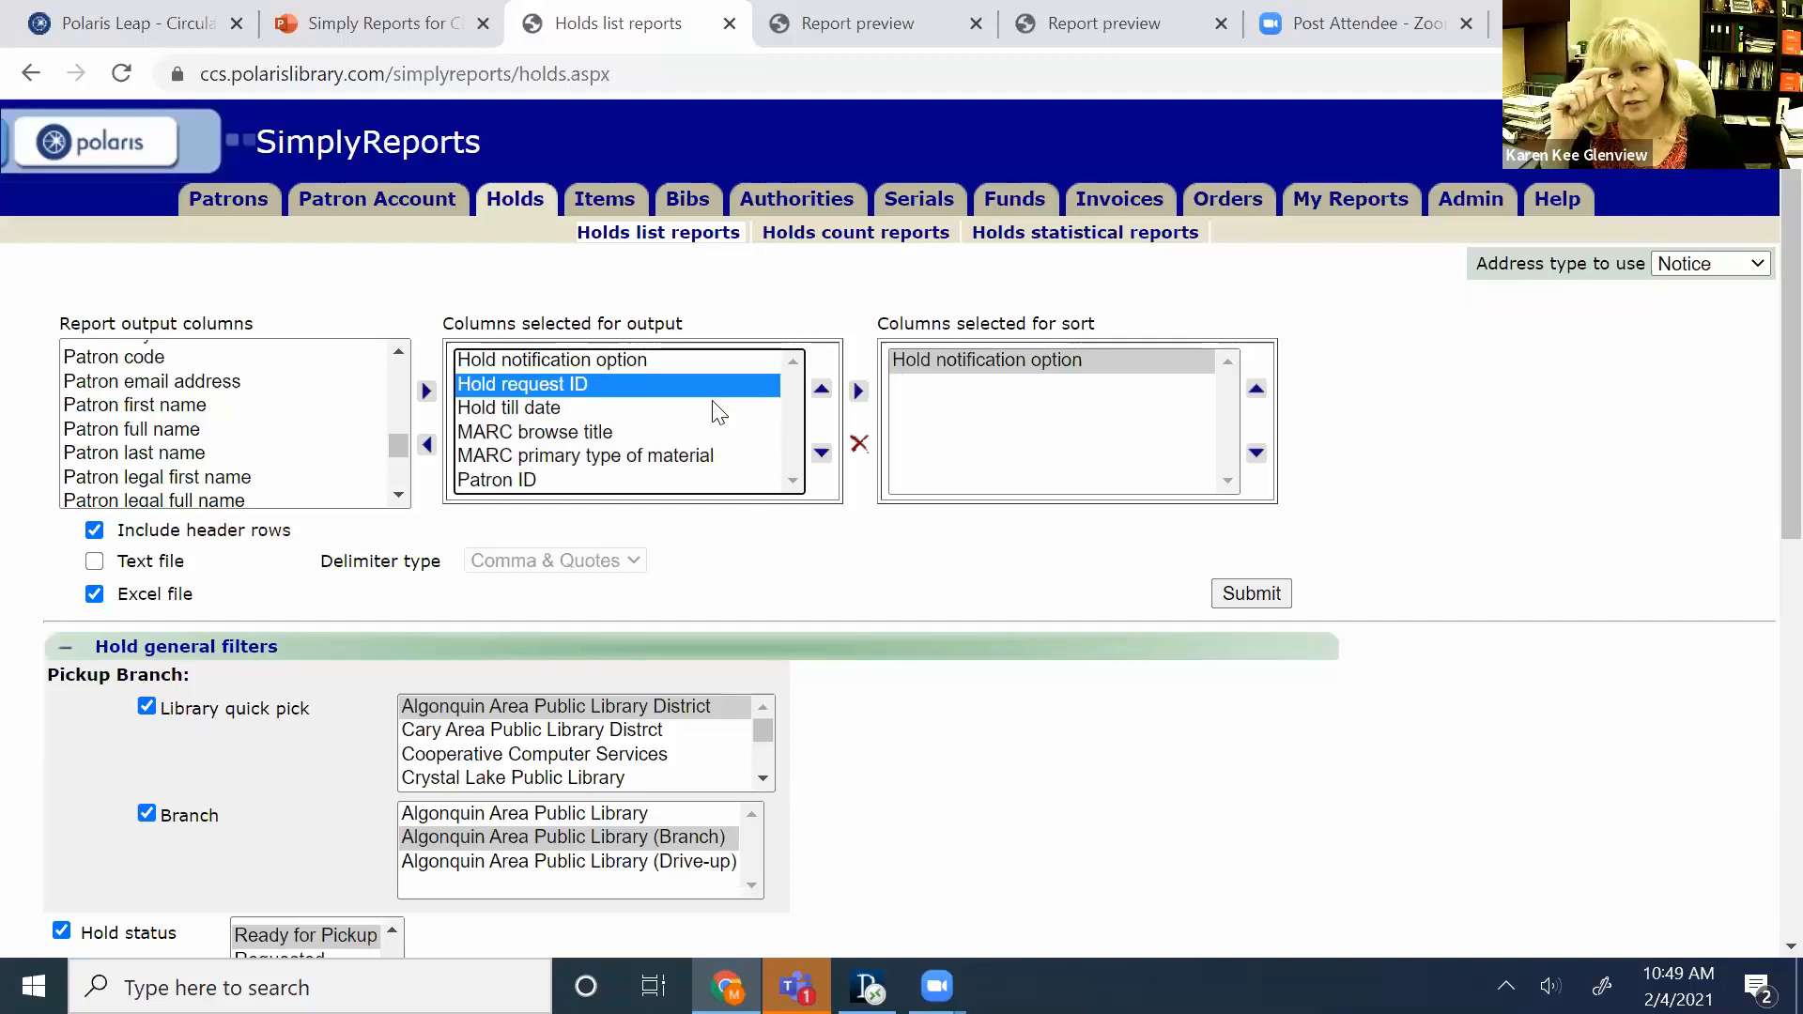
{"action": "left_click", "coordinate": [616, 479]}
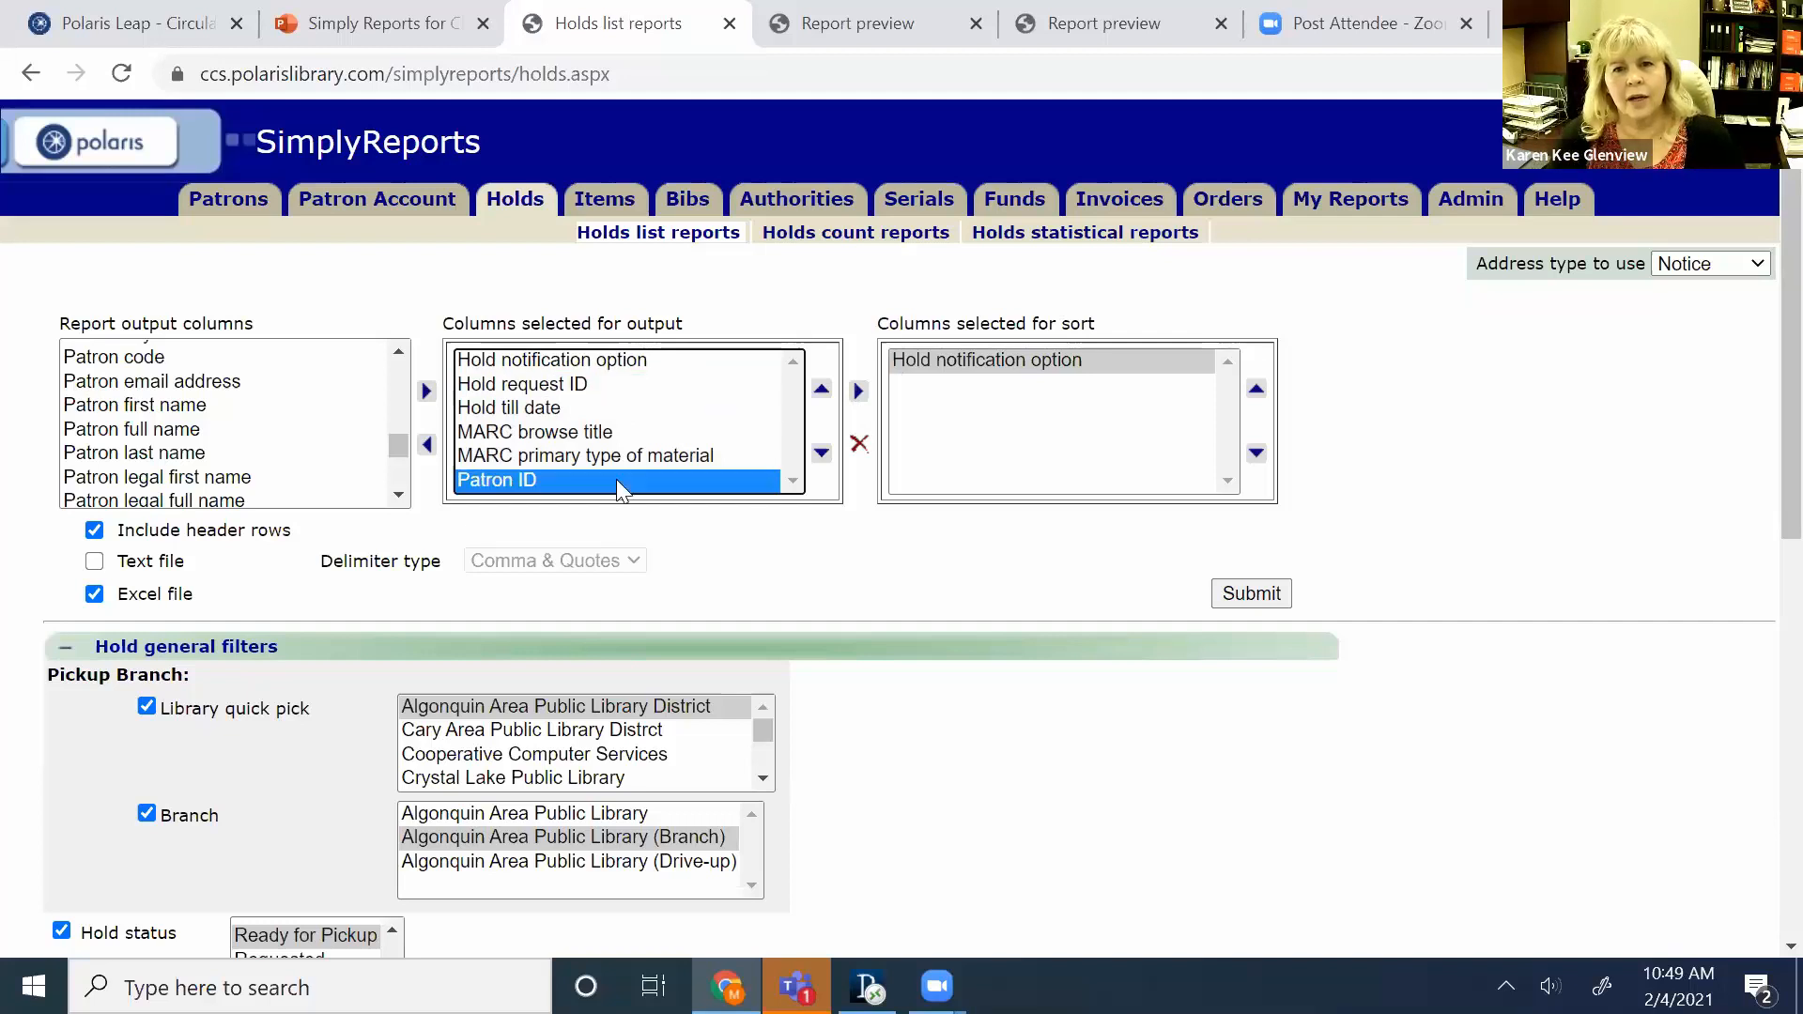
{"action": "left_click", "coordinate": [858, 395]}
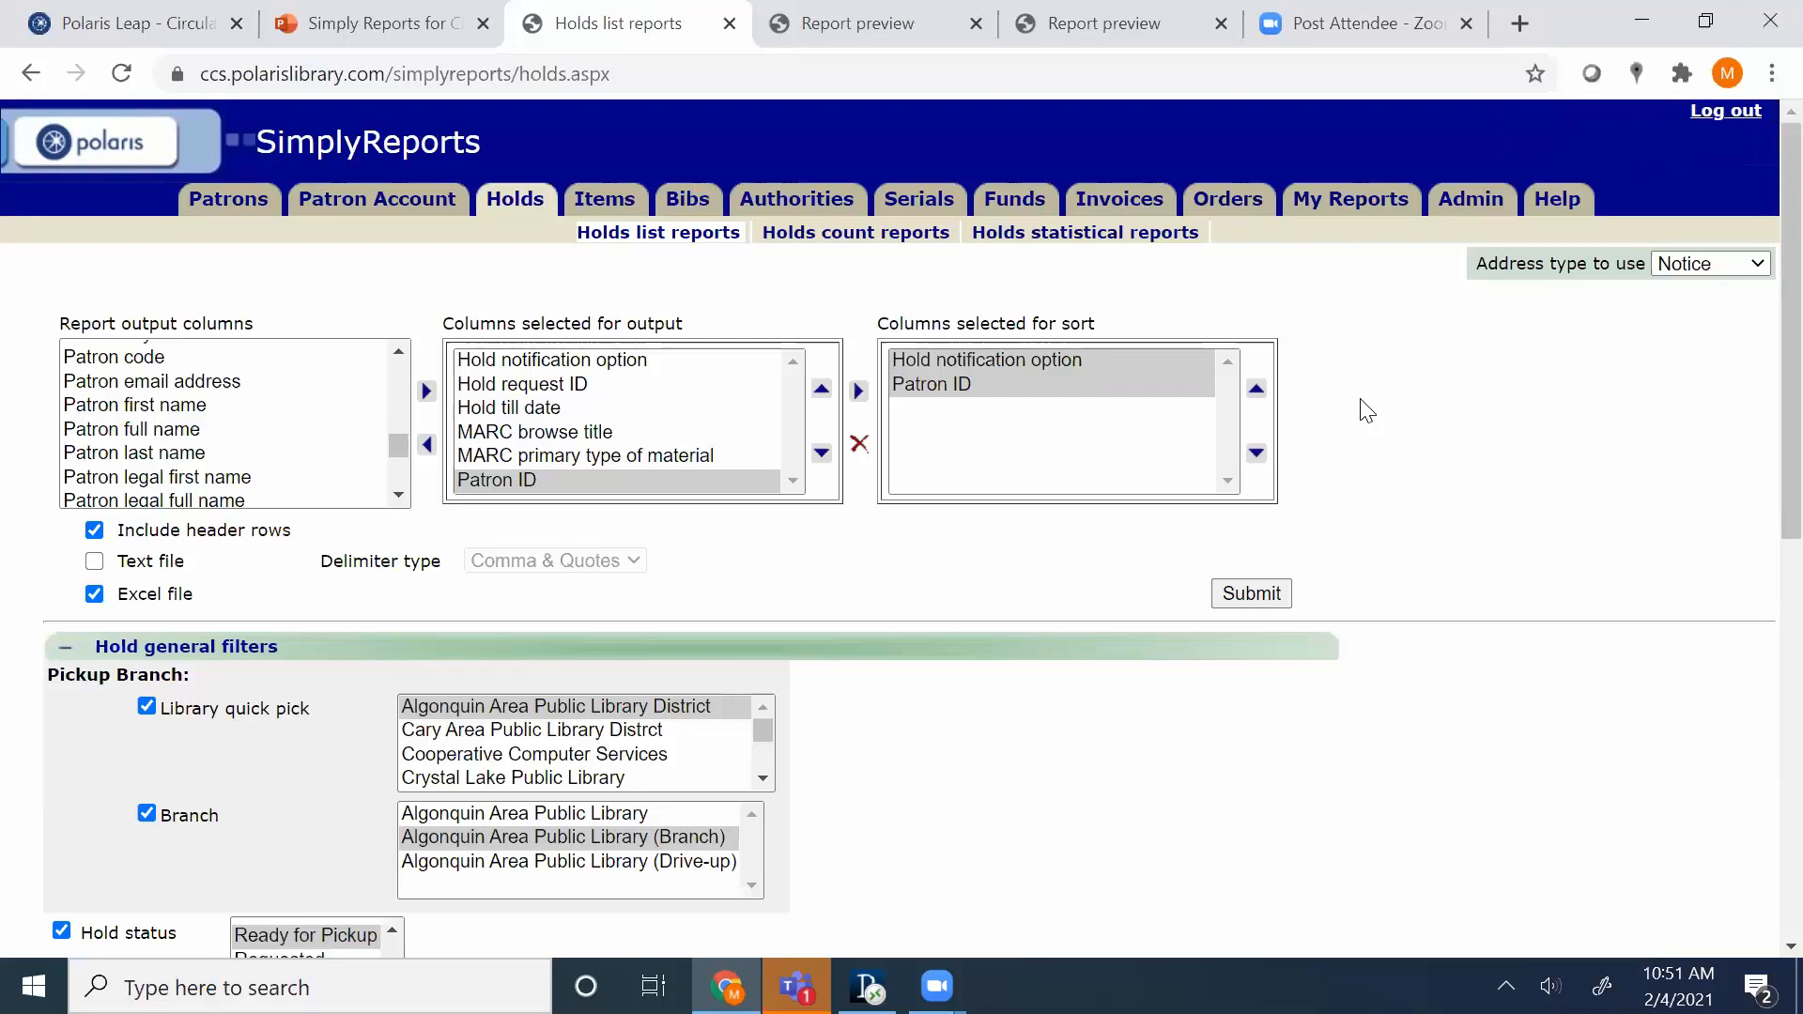
Switch to the PowerPoint presentation and start the slide show from the Report Example 3 slide.
{"action": "left_click", "coordinate": [405, 24]}
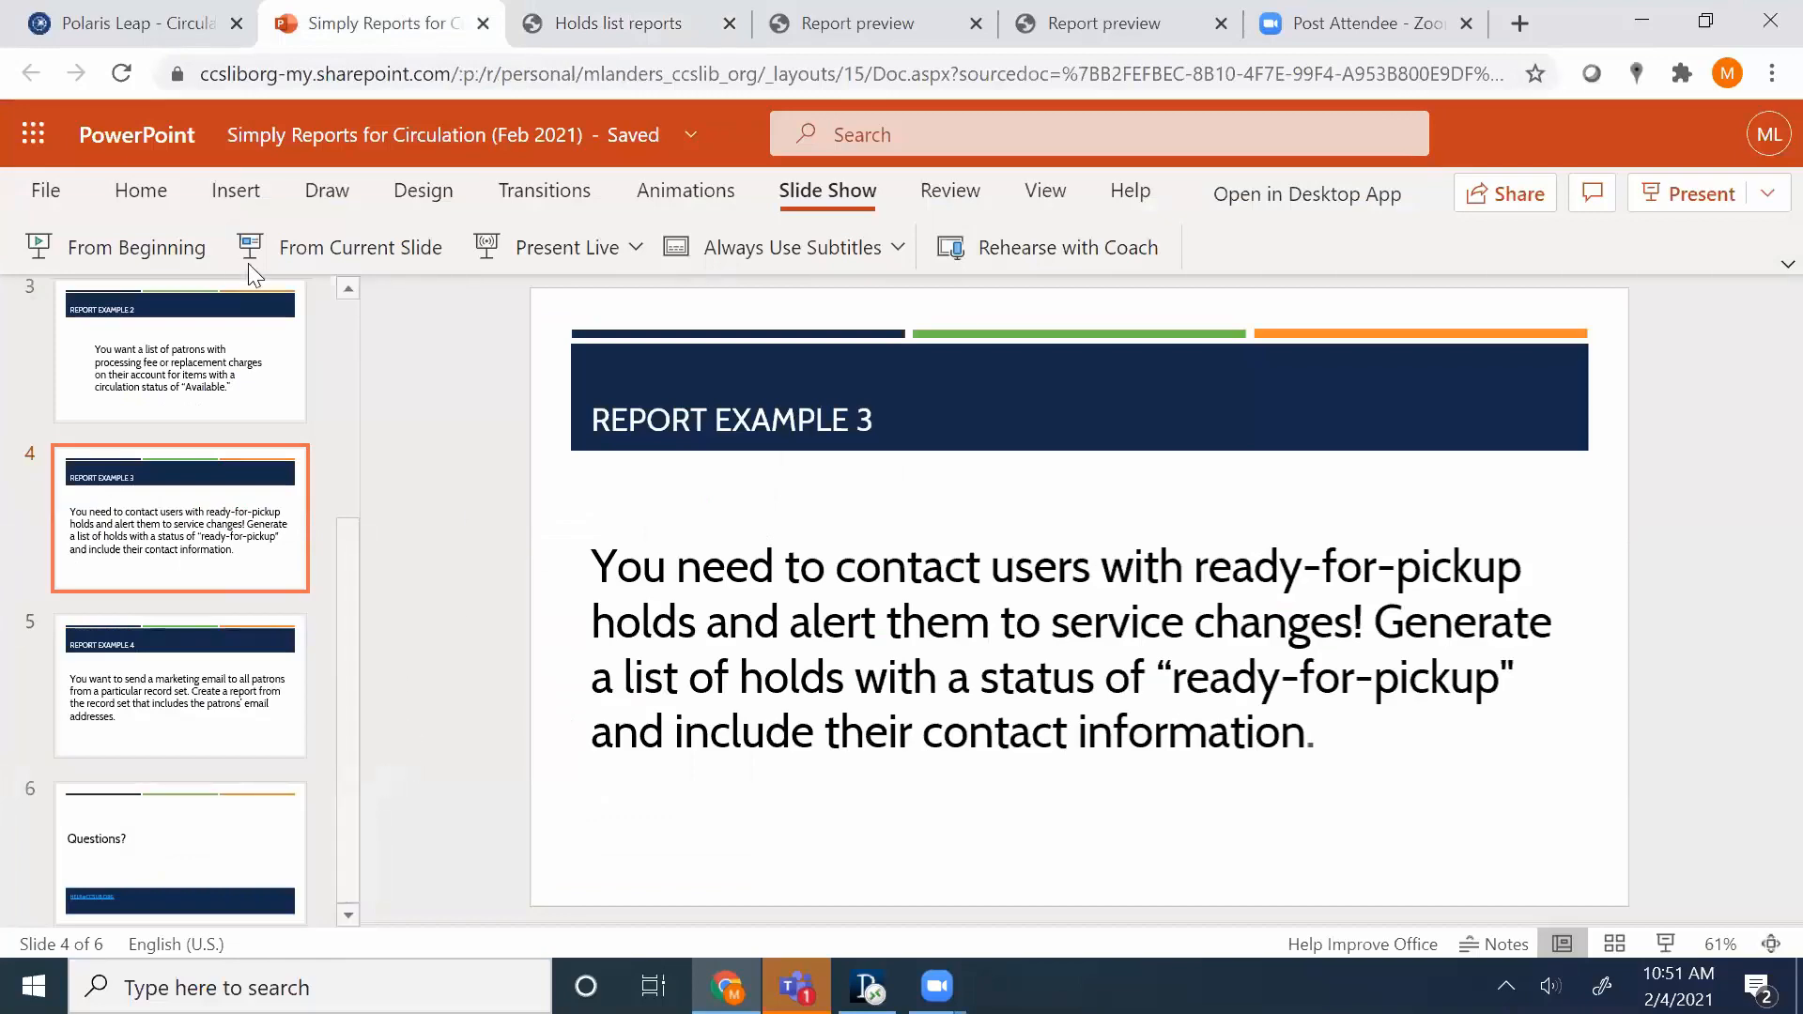
{"action": "left_click", "coordinate": [276, 251]}
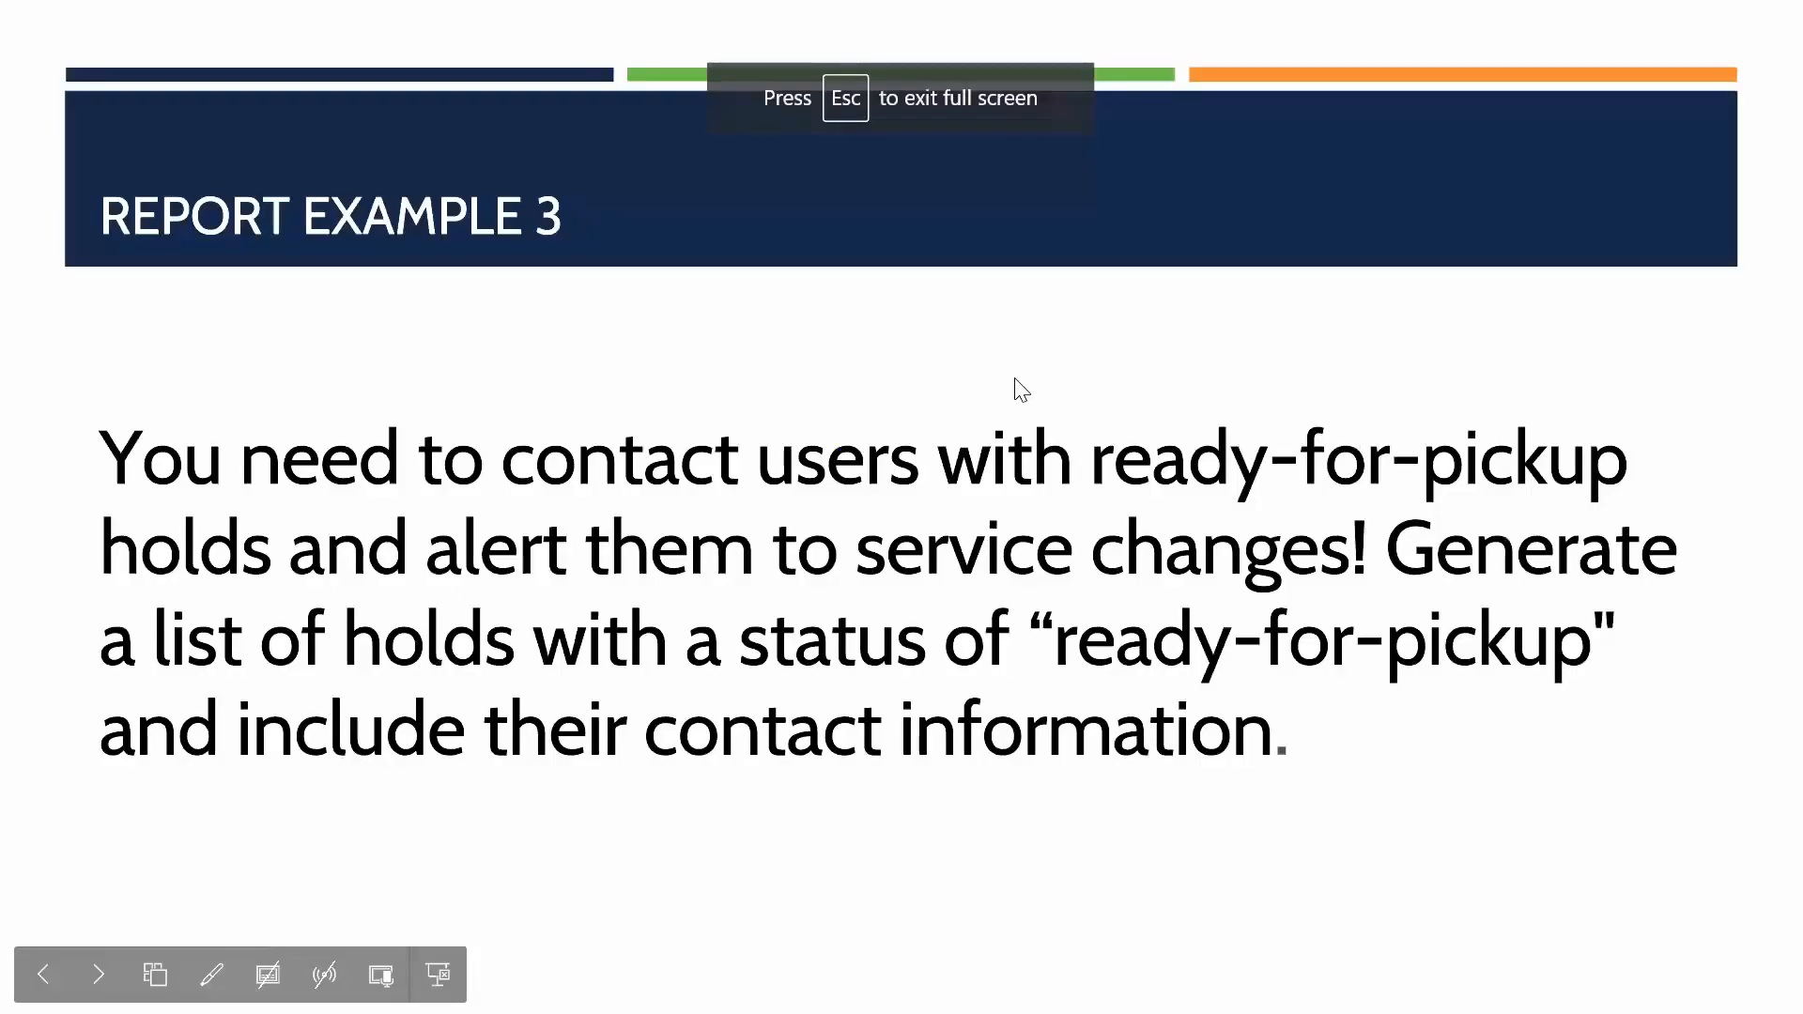
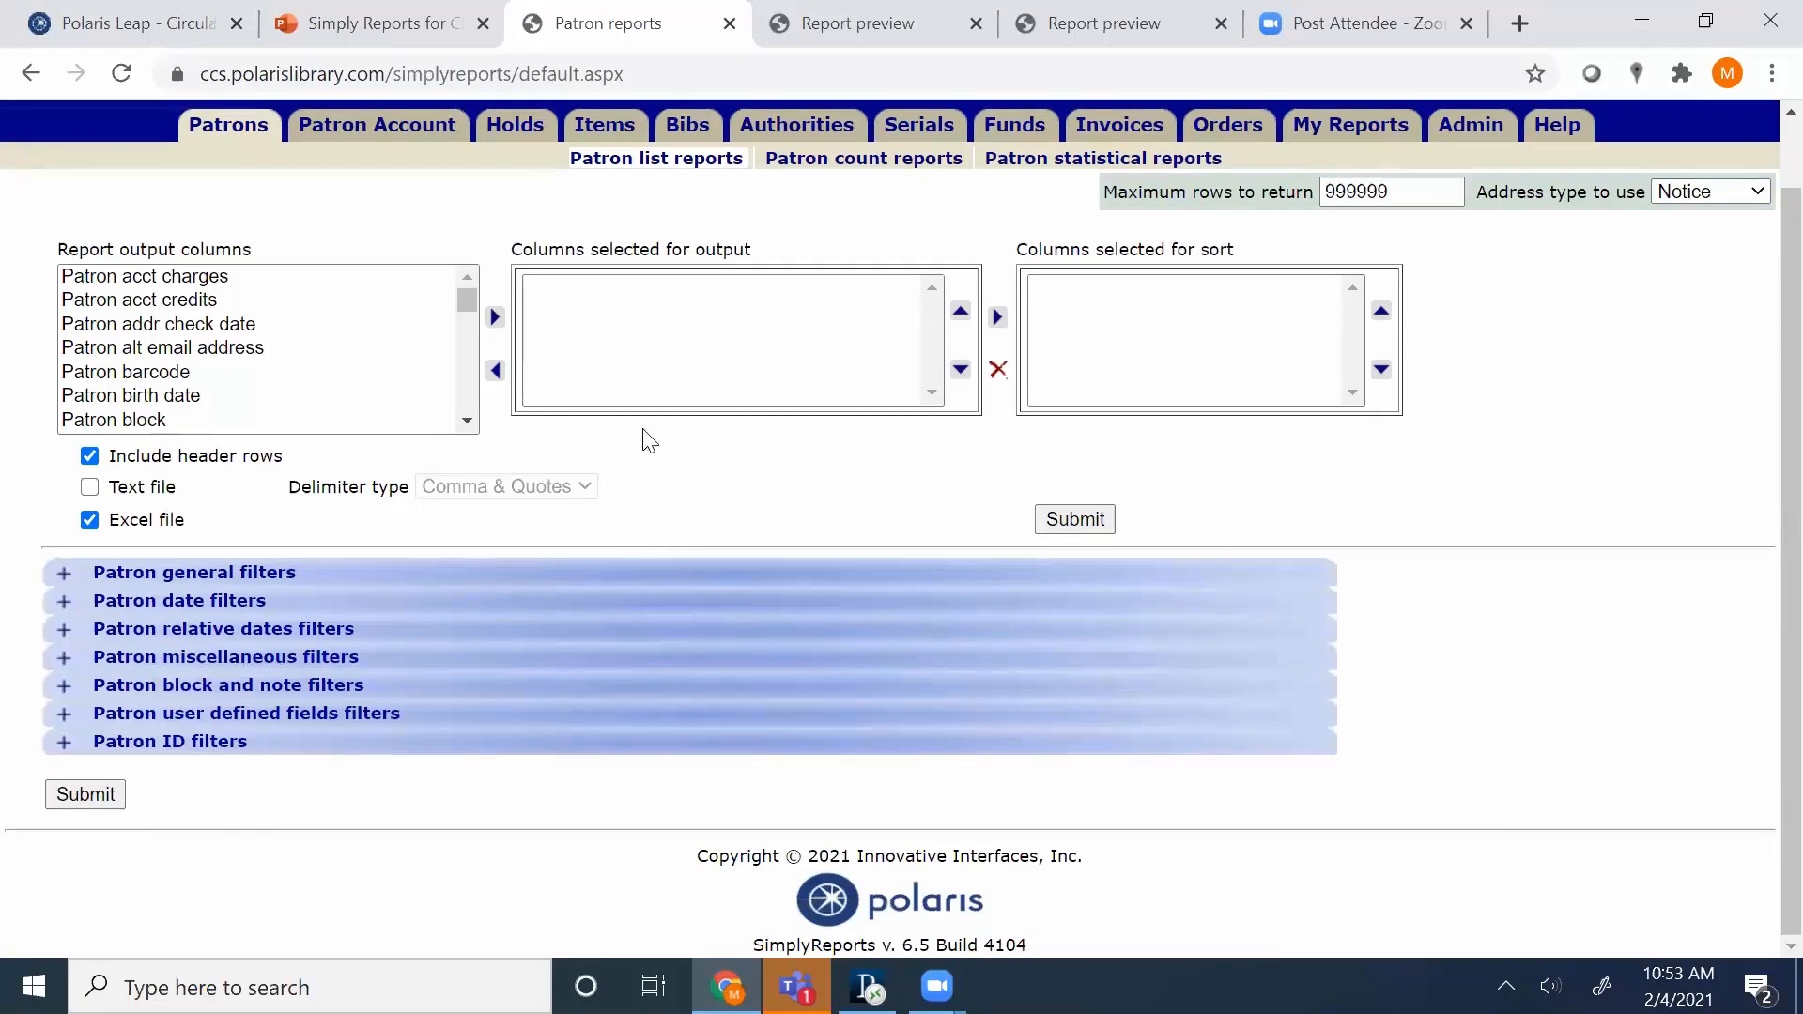
Filter the patron list report by the patron record set CCS MFL TEST SET in the general filters.
{"action": "left_click", "coordinate": [64, 573]}
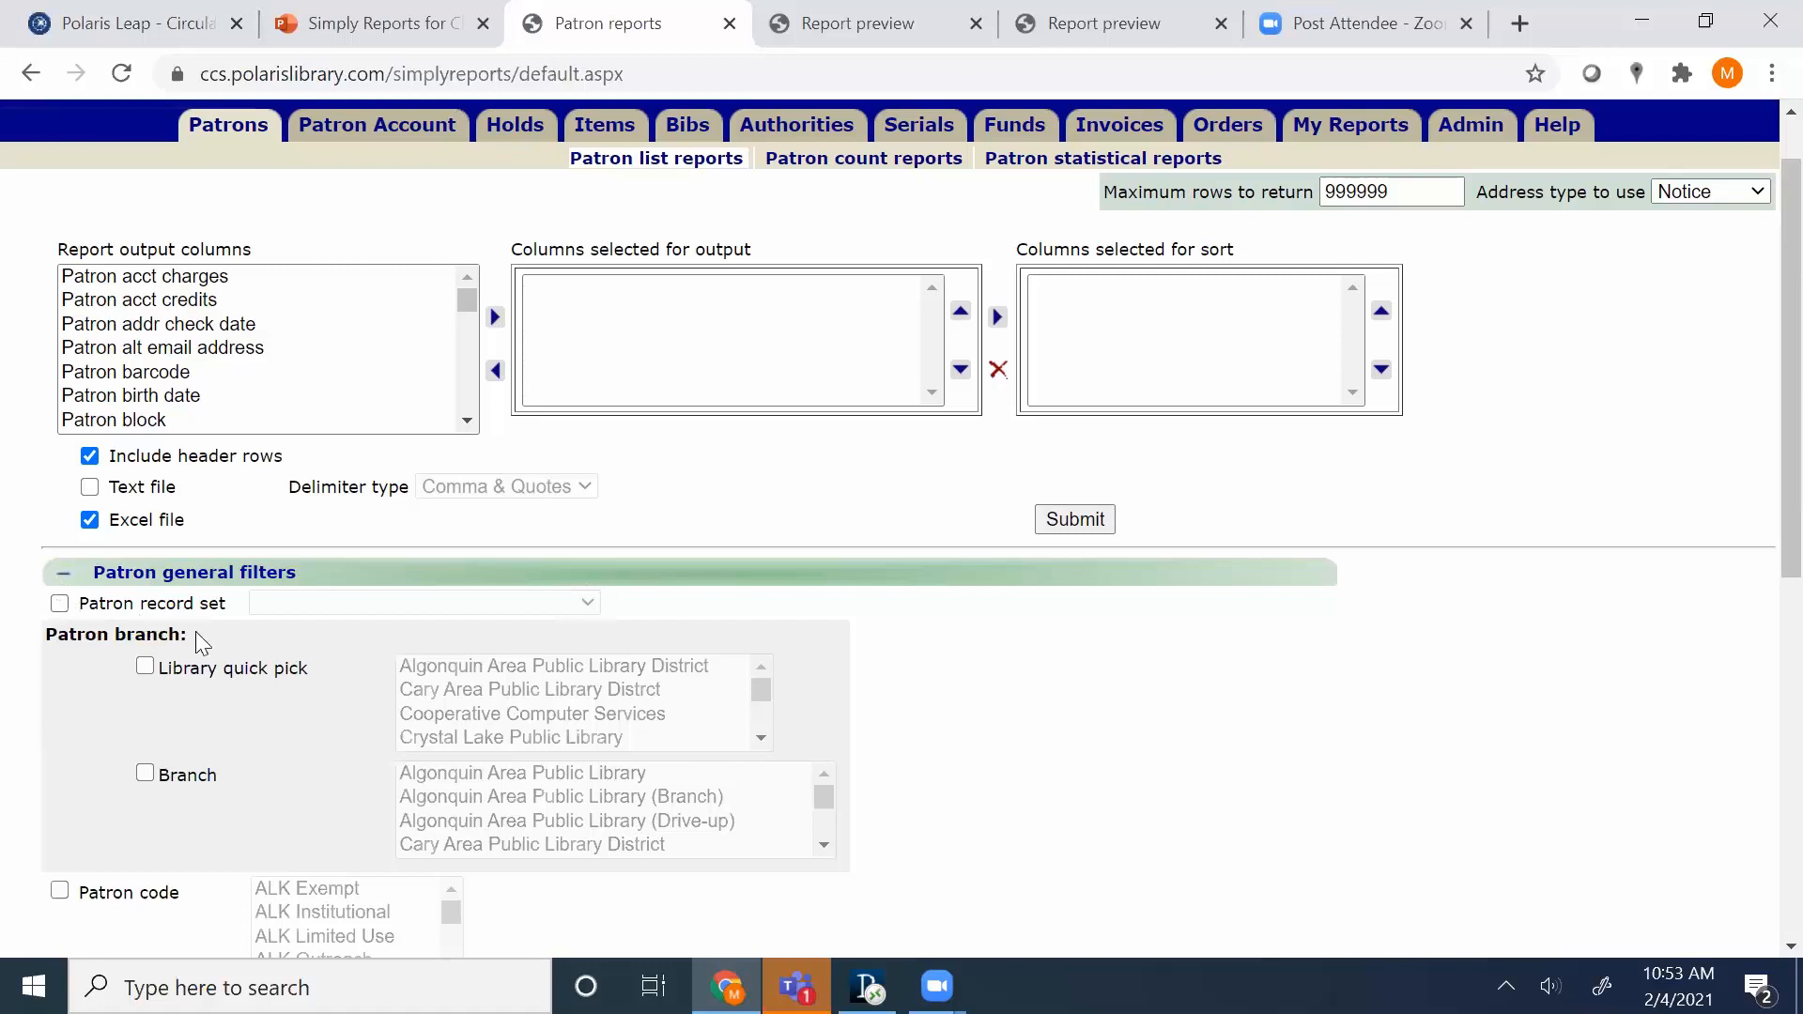
{"action": "left_click", "coordinate": [59, 606]}
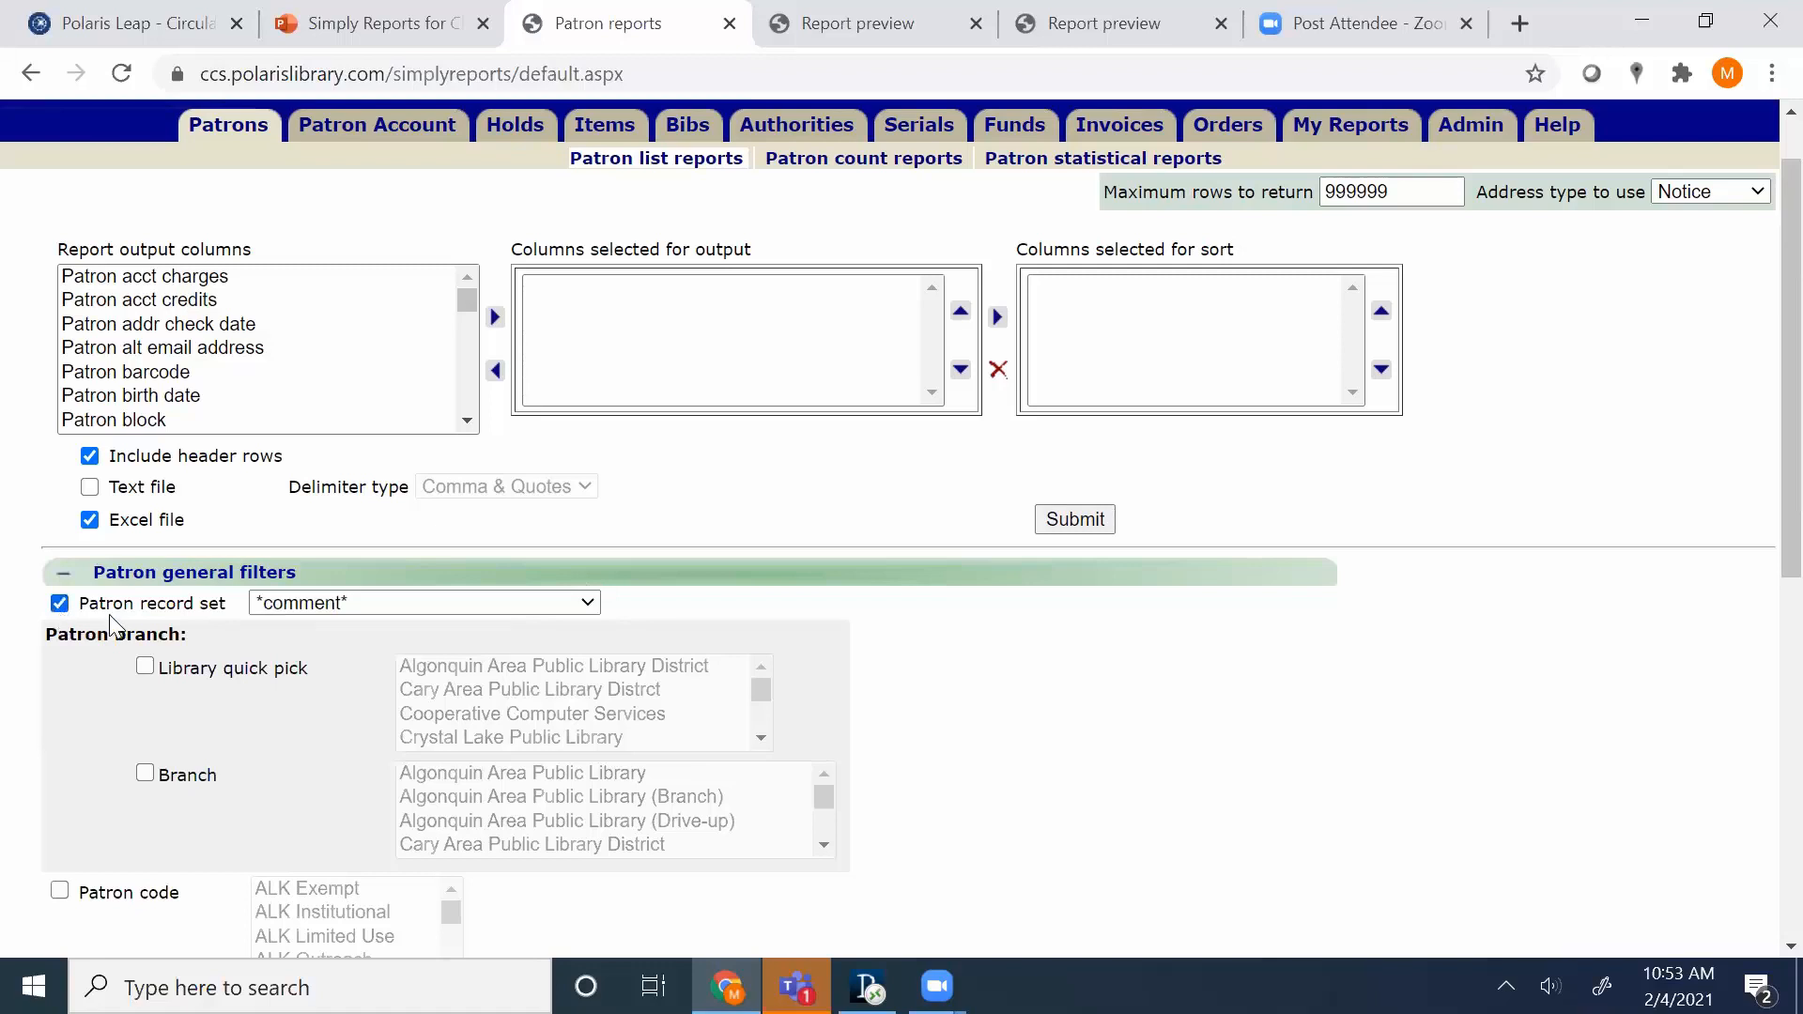
{"action": "left_click", "coordinate": [584, 610]}
{"action": "scroll", "coordinate": [695, 366], "scroll_direction": "down", "scroll_amount": 2}
{"action": "scroll", "coordinate": [695, 368], "scroll_direction": "down", "scroll_amount": 10}
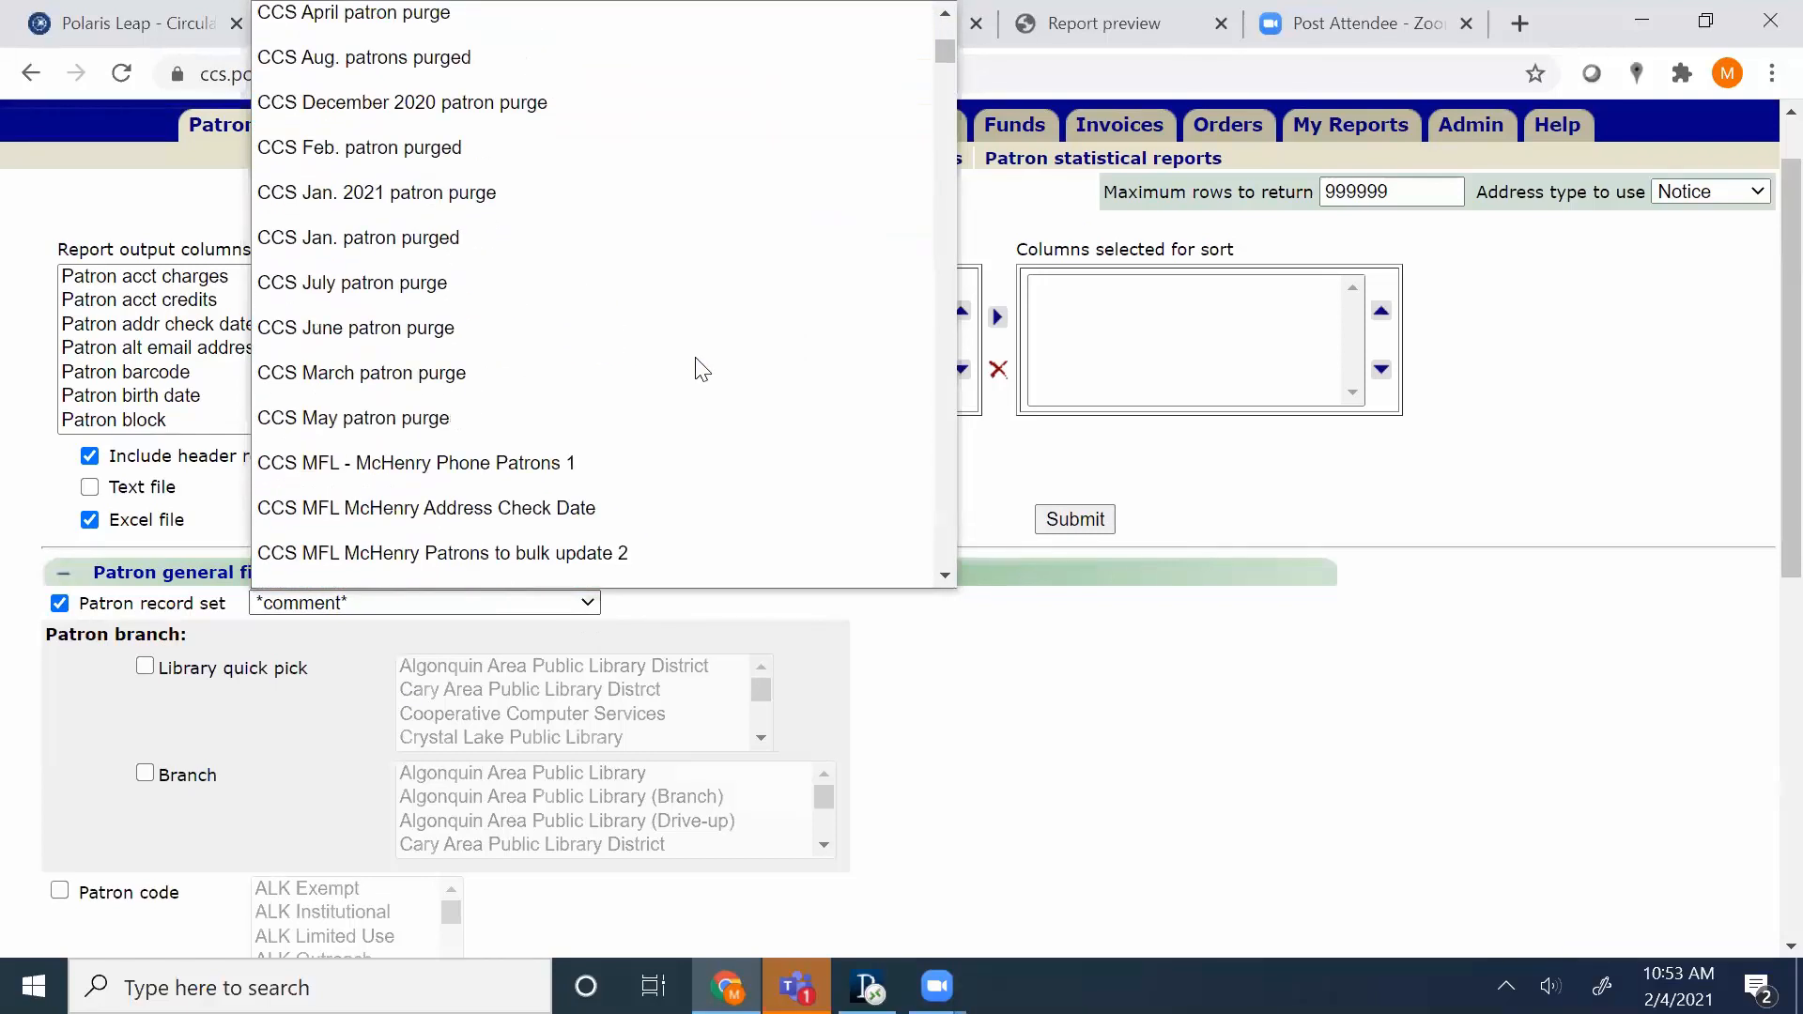
{"action": "scroll", "coordinate": [703, 368], "scroll_direction": "down", "scroll_amount": 6}
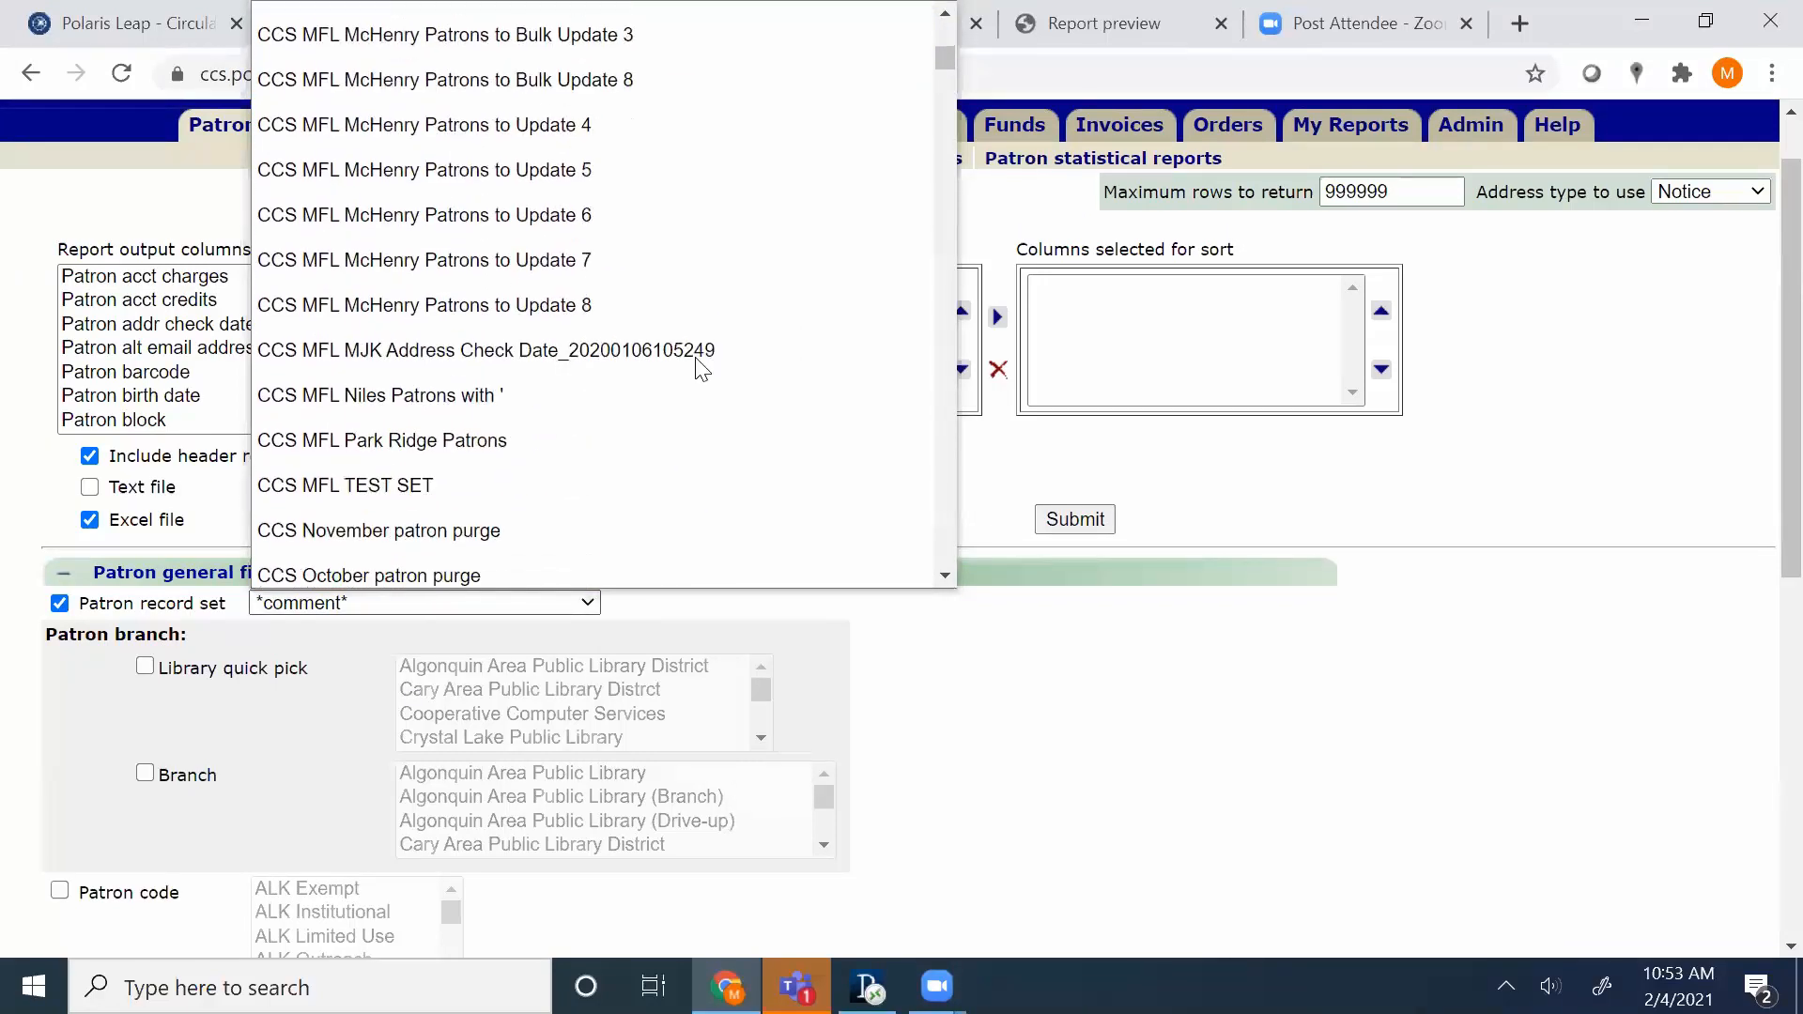
{"action": "left_click", "coordinate": [423, 498]}
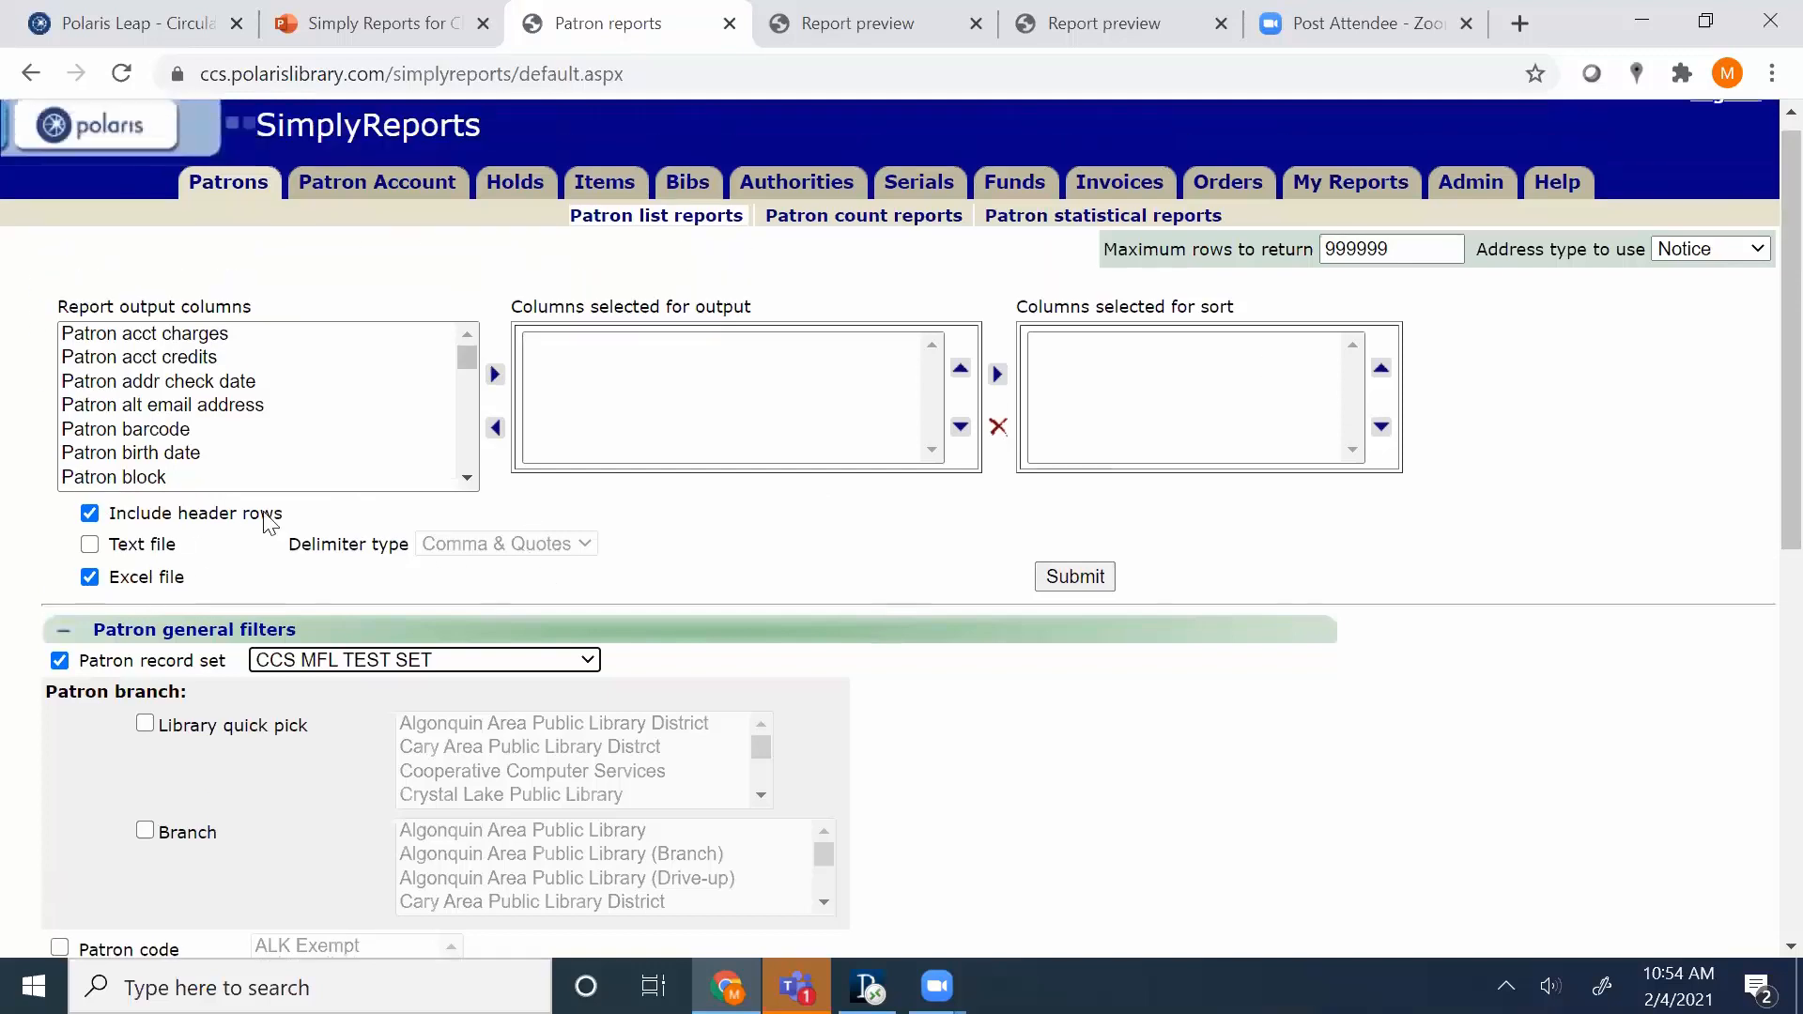
Add Patron barcode as an output column of the patron list report.
{"action": "scroll", "coordinate": [207, 498], "scroll_direction": "up", "scroll_amount": 1}
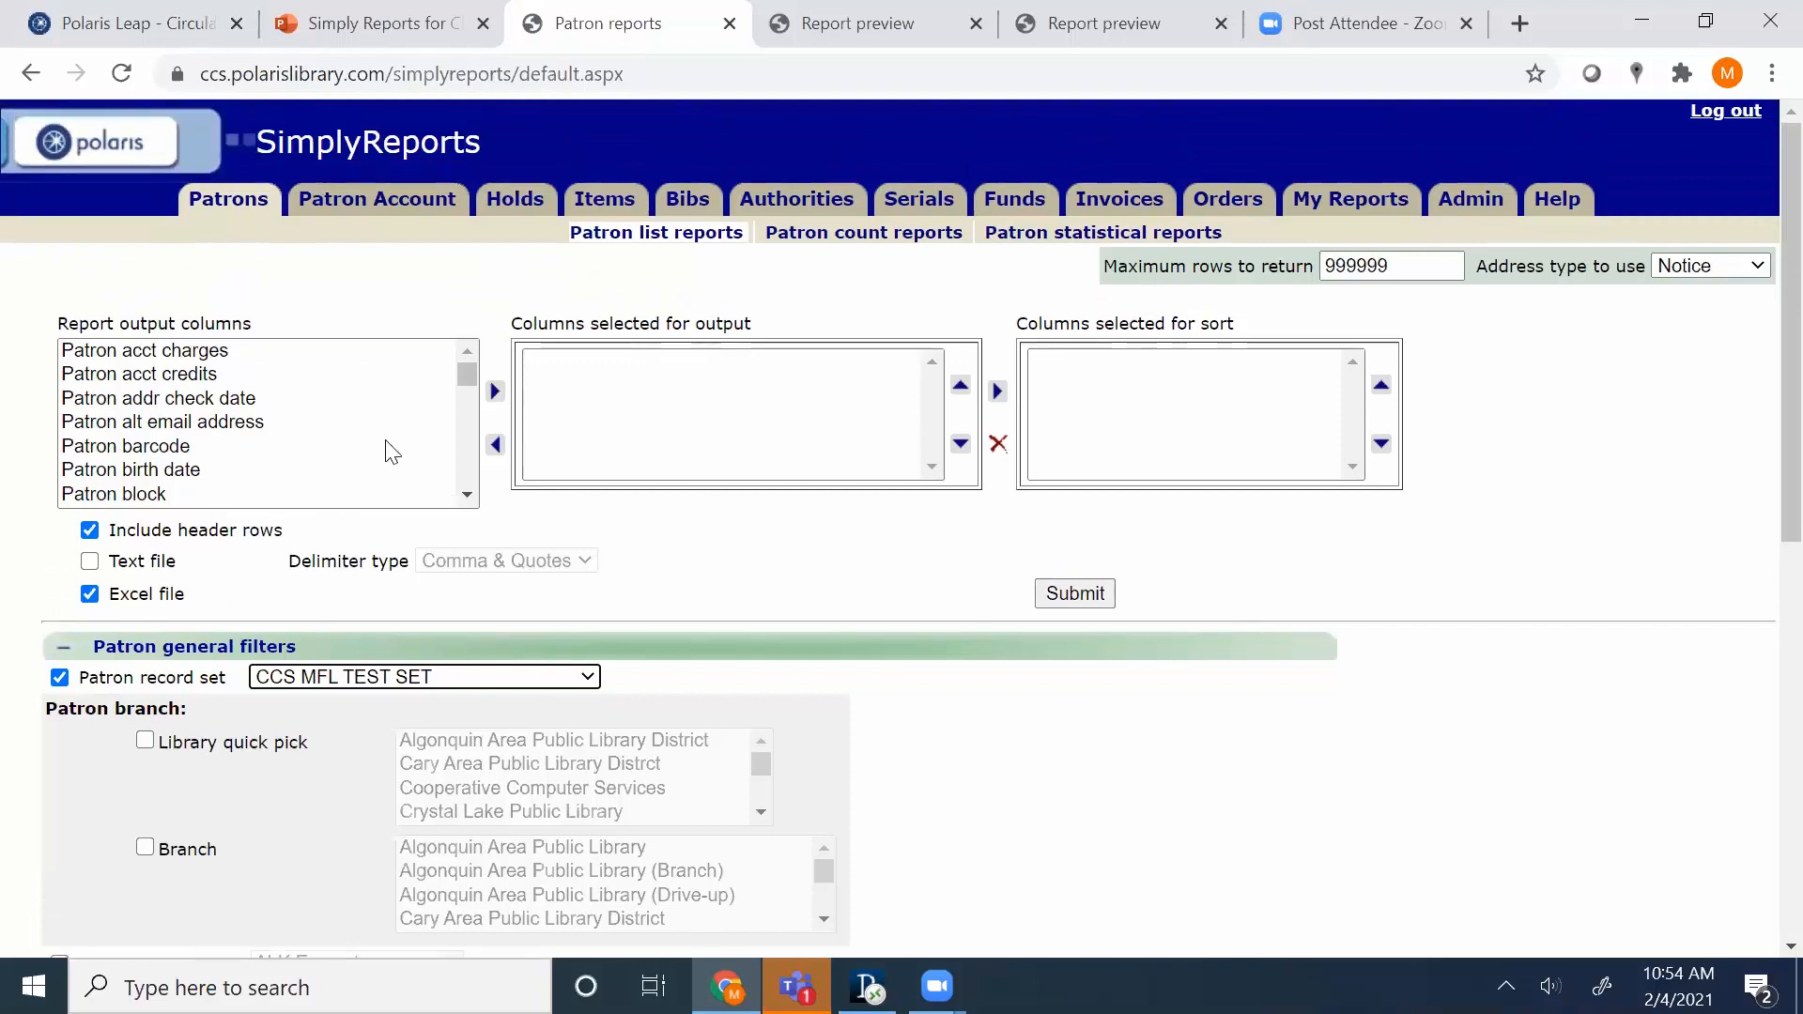
{"action": "left_click", "coordinate": [211, 447]}
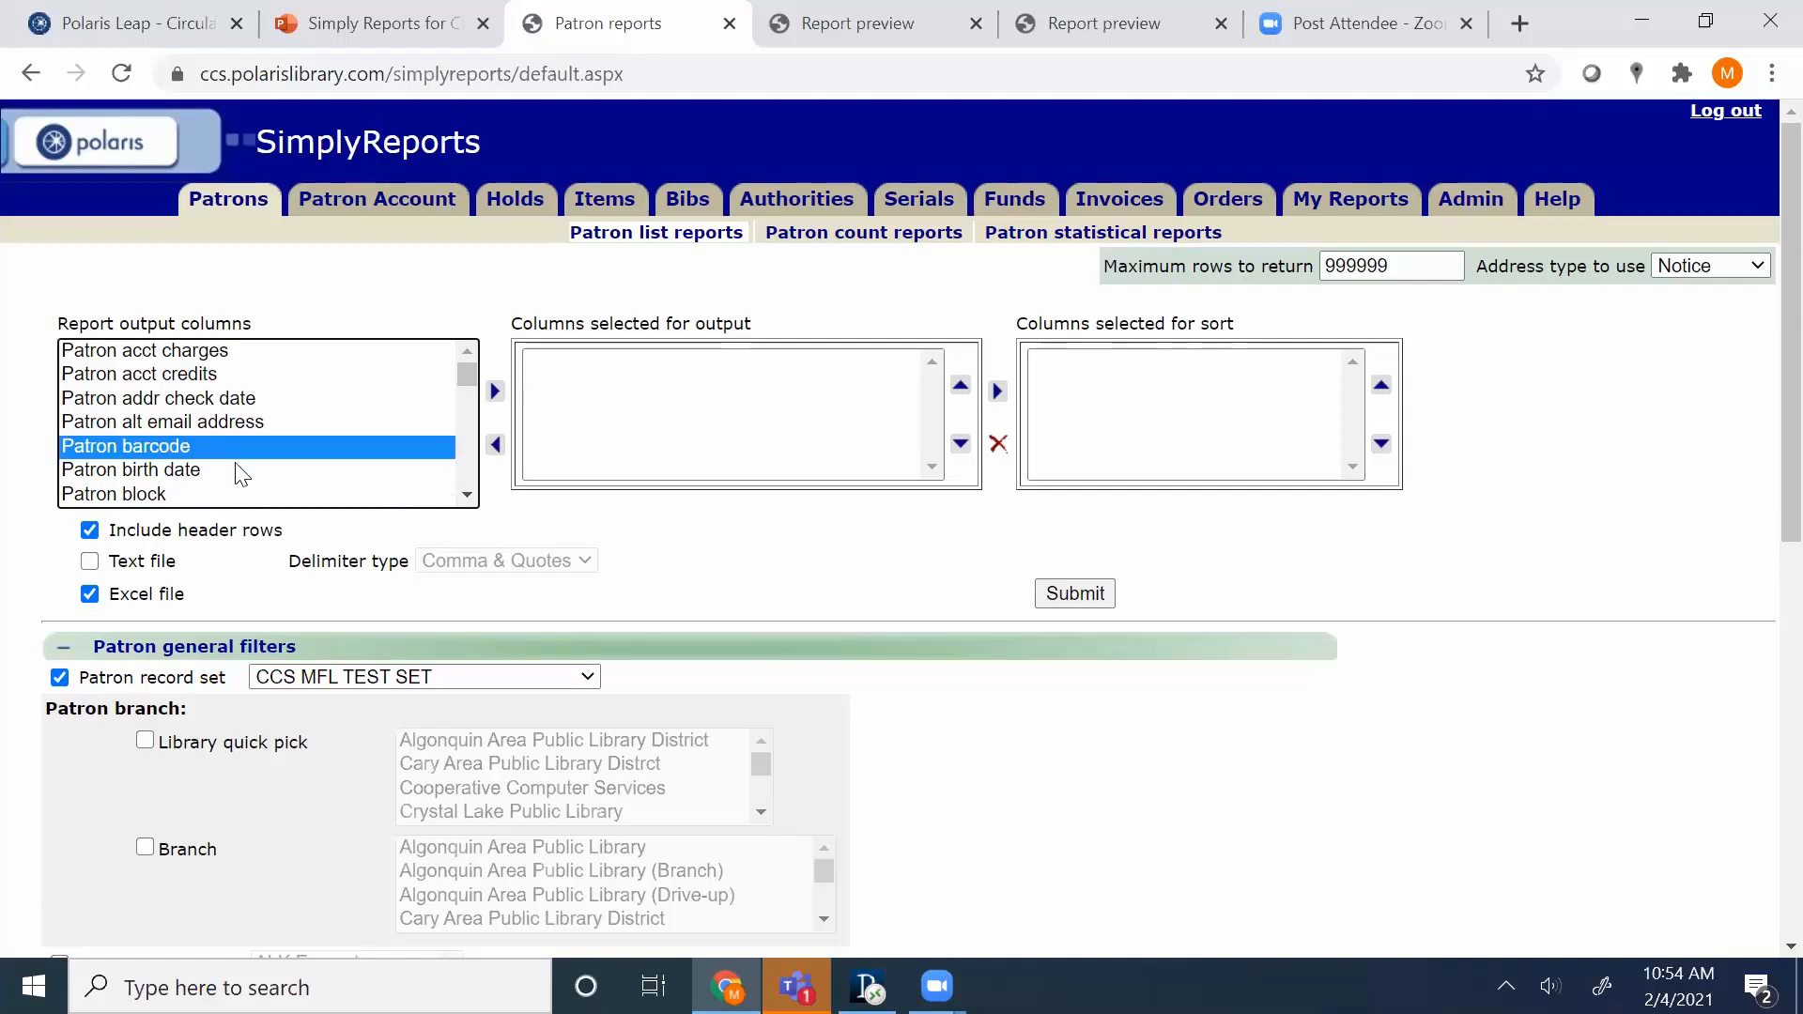
{"action": "left_click", "coordinate": [495, 391]}
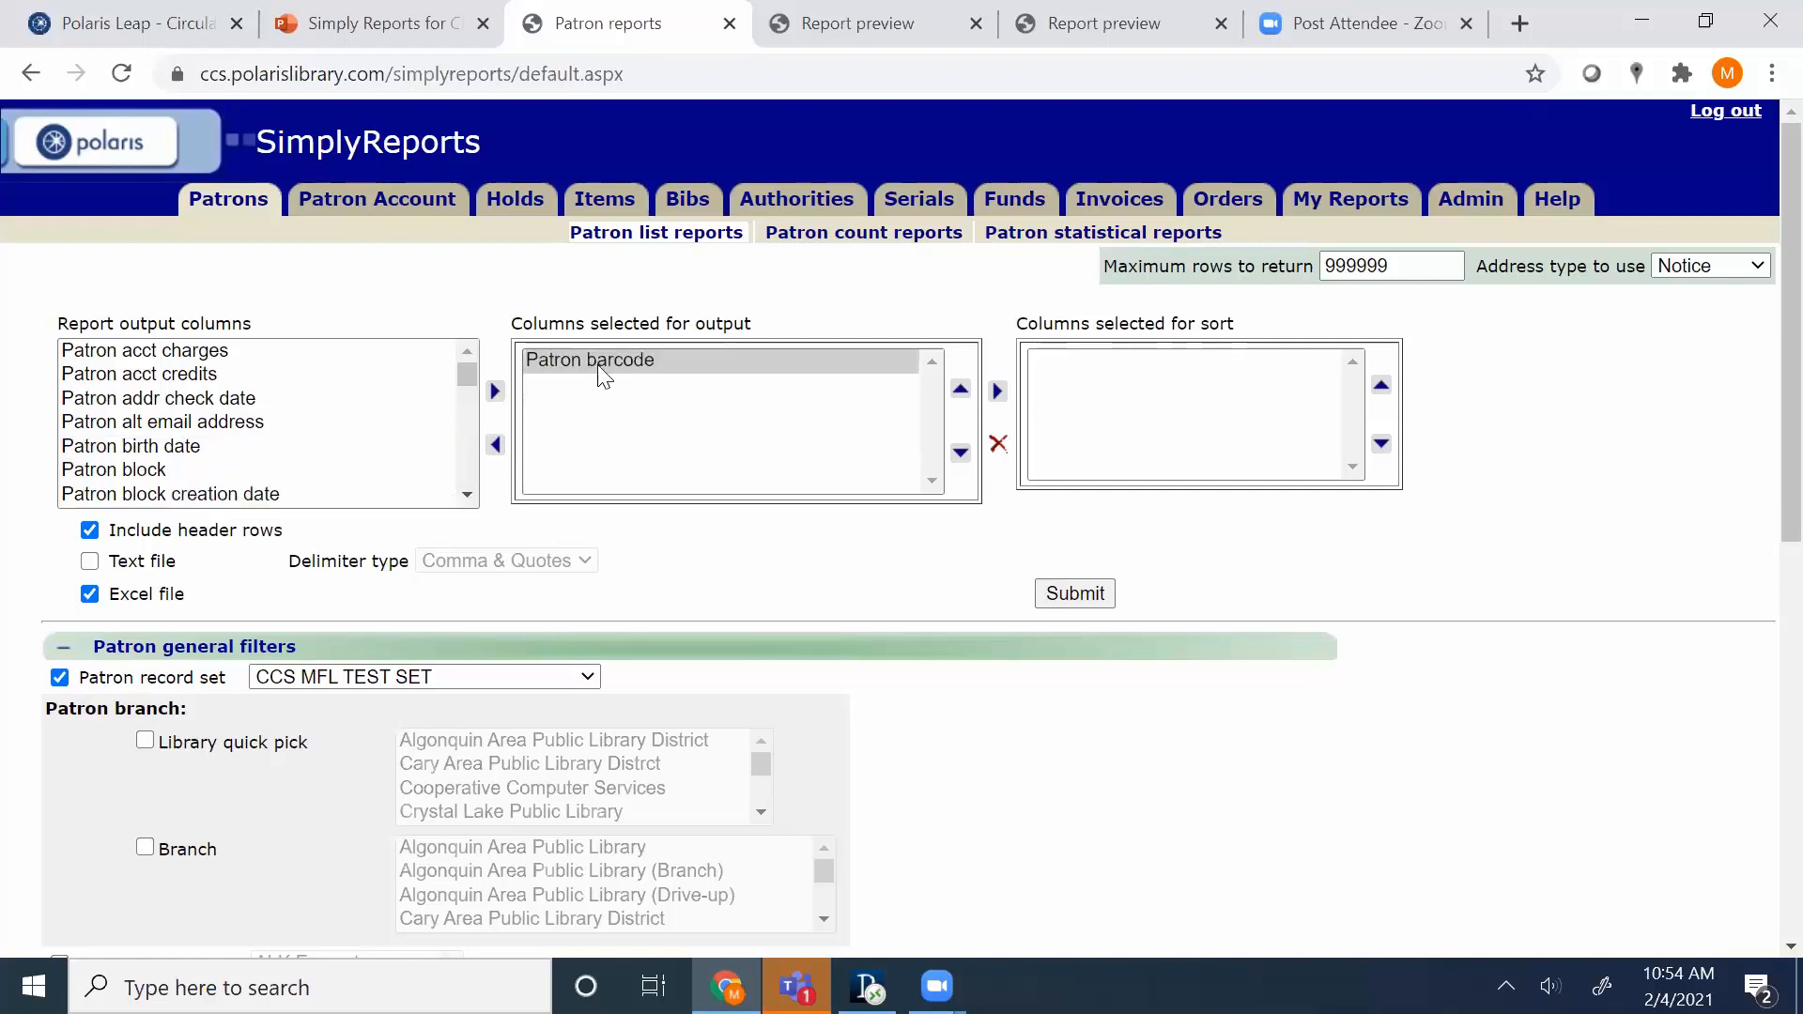
Find Patron email address among the available report columns and add it to the output.
{"action": "left_click", "coordinate": [467, 496]}
{"action": "left_click", "coordinate": [467, 496]}
{"action": "left_click", "coordinate": [466, 495]}
{"action": "left_click", "coordinate": [462, 496]}
{"action": "left_click", "coordinate": [462, 496]}
{"action": "left_click", "coordinate": [462, 495]}
{"action": "left_click", "coordinate": [462, 496]}
{"action": "left_click", "coordinate": [462, 496]}
{"action": "left_click", "coordinate": [462, 495]}
{"action": "left_click", "coordinate": [462, 496]}
{"action": "left_click", "coordinate": [462, 496]}
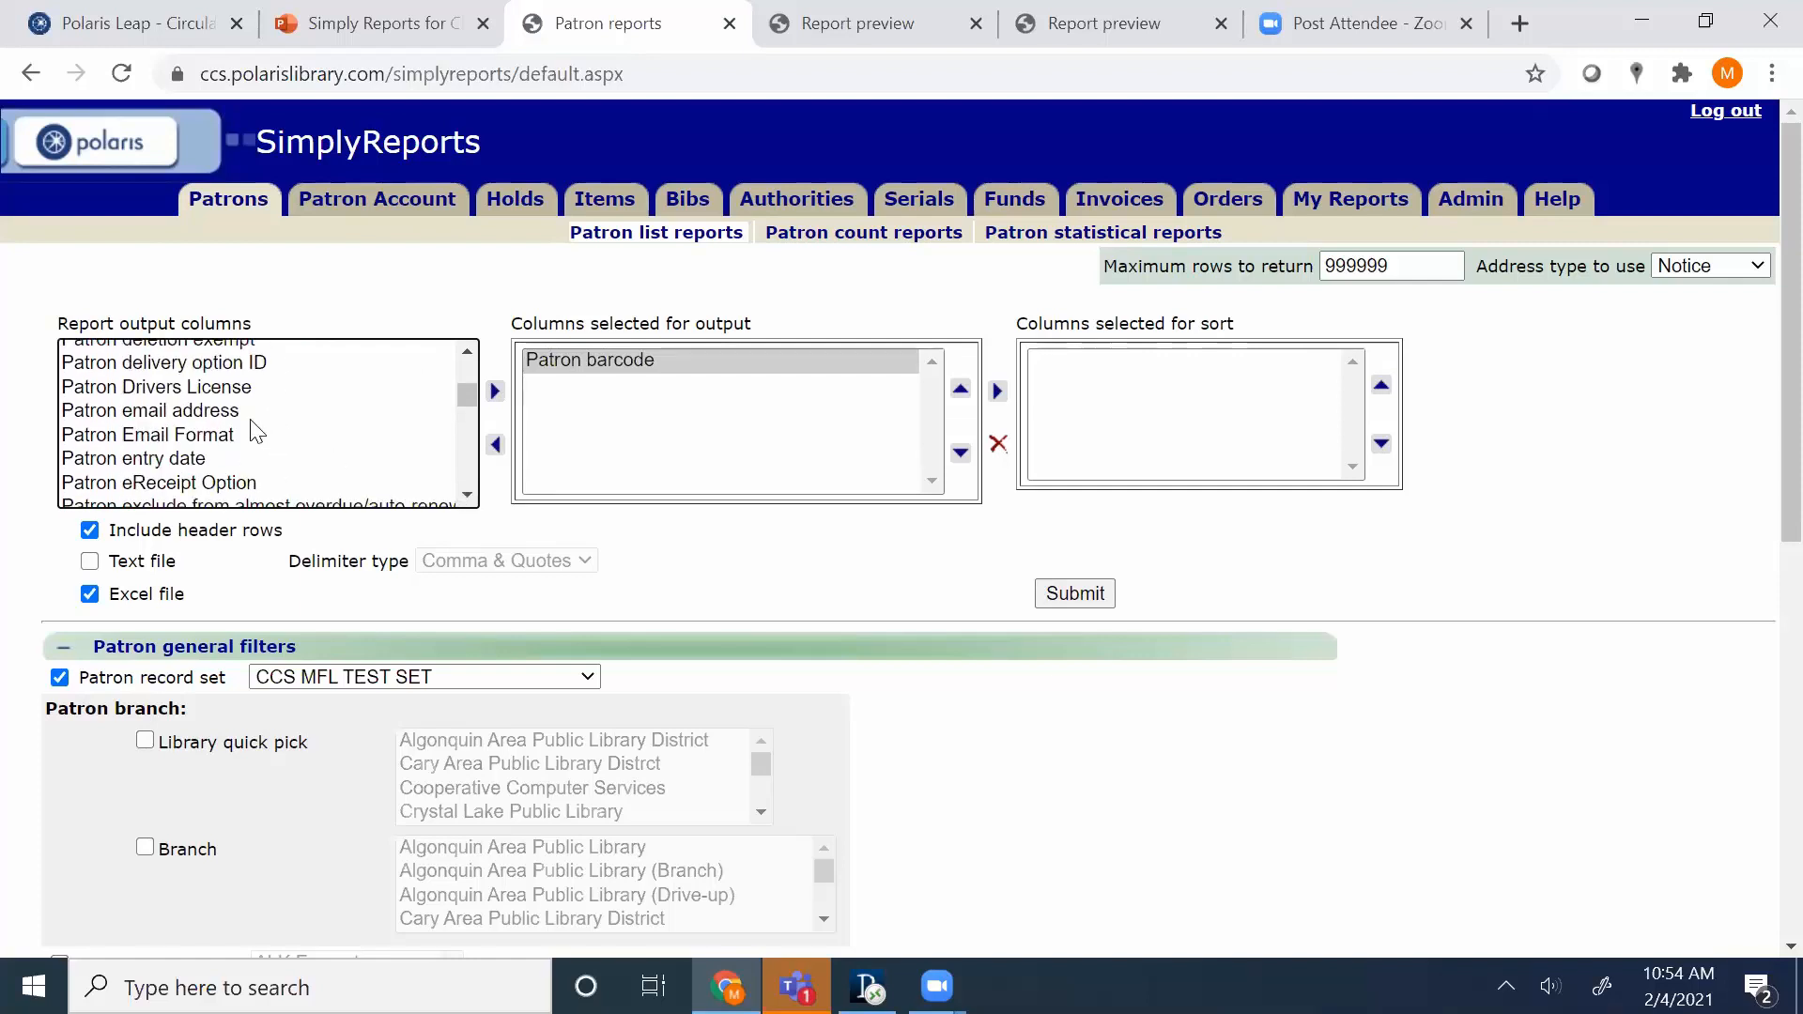
{"action": "left_click", "coordinate": [226, 413]}
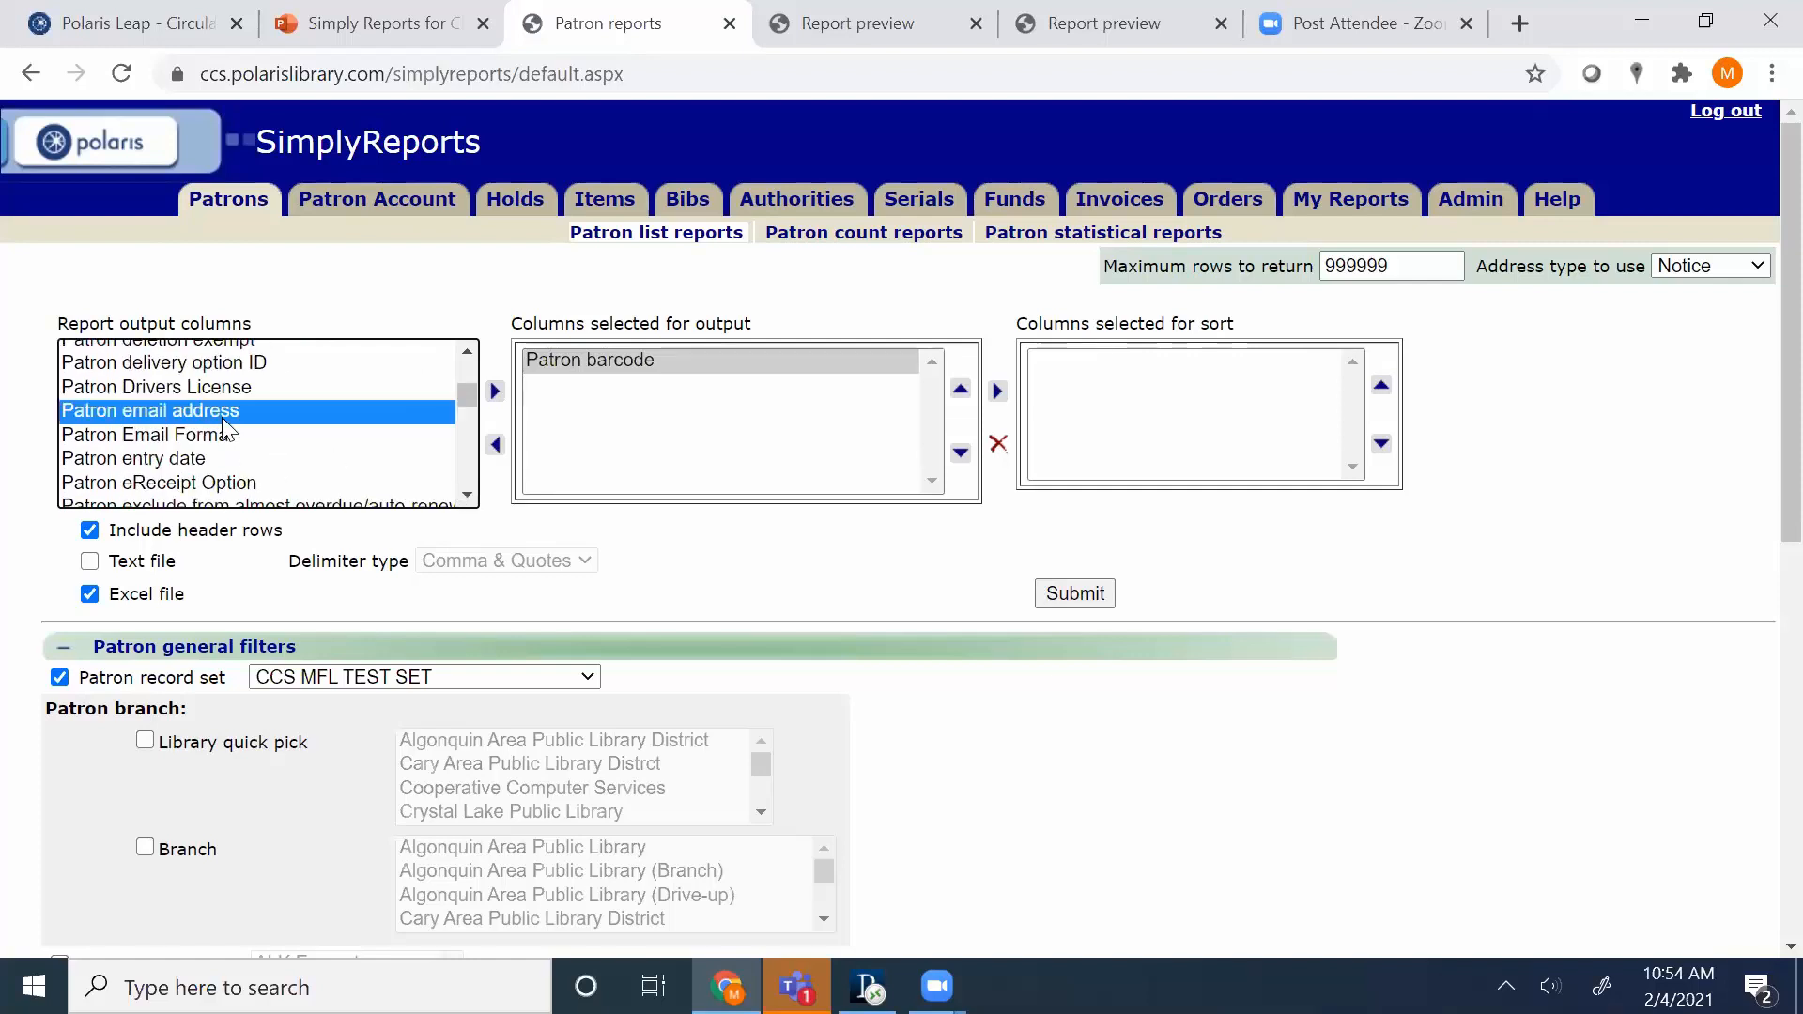
{"action": "left_click", "coordinate": [496, 390]}
Add Patron full name as the third output column and submit the patron list report for preview.
{"action": "scroll", "coordinate": [385, 432], "scroll_direction": "down", "scroll_amount": 4}
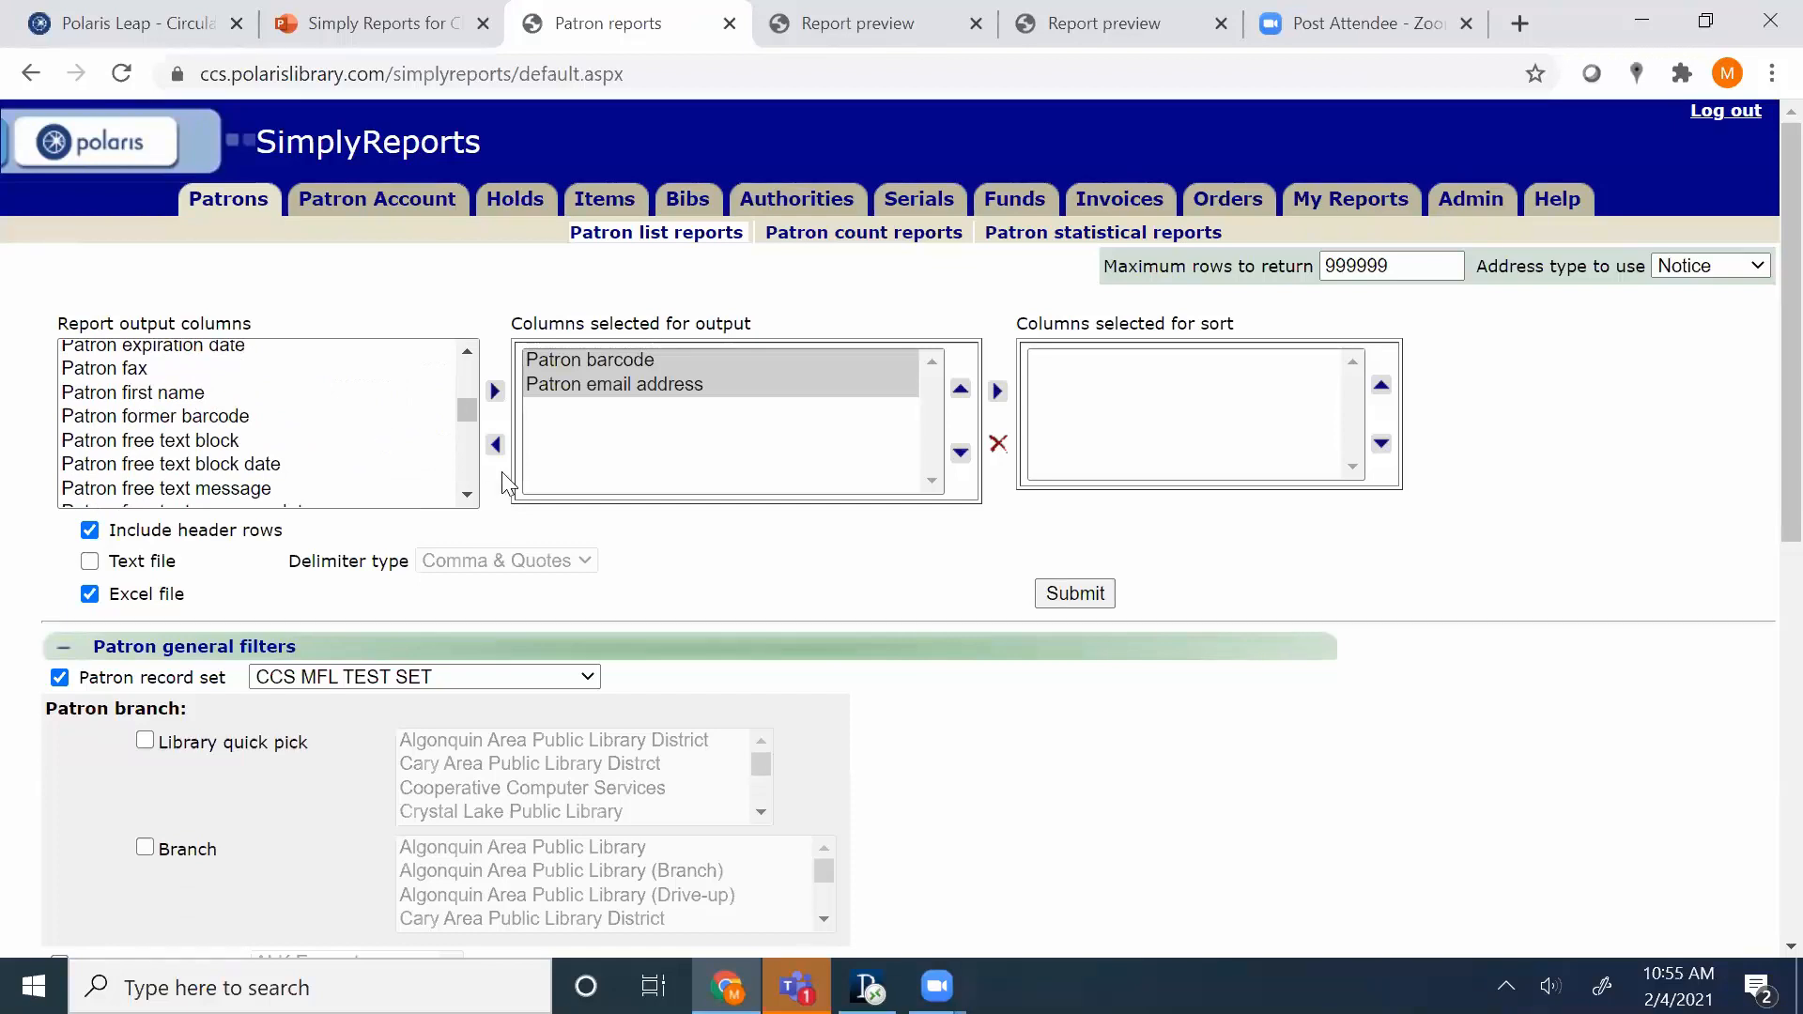
{"action": "scroll", "coordinate": [467, 488], "scroll_direction": "down", "scroll_amount": 2}
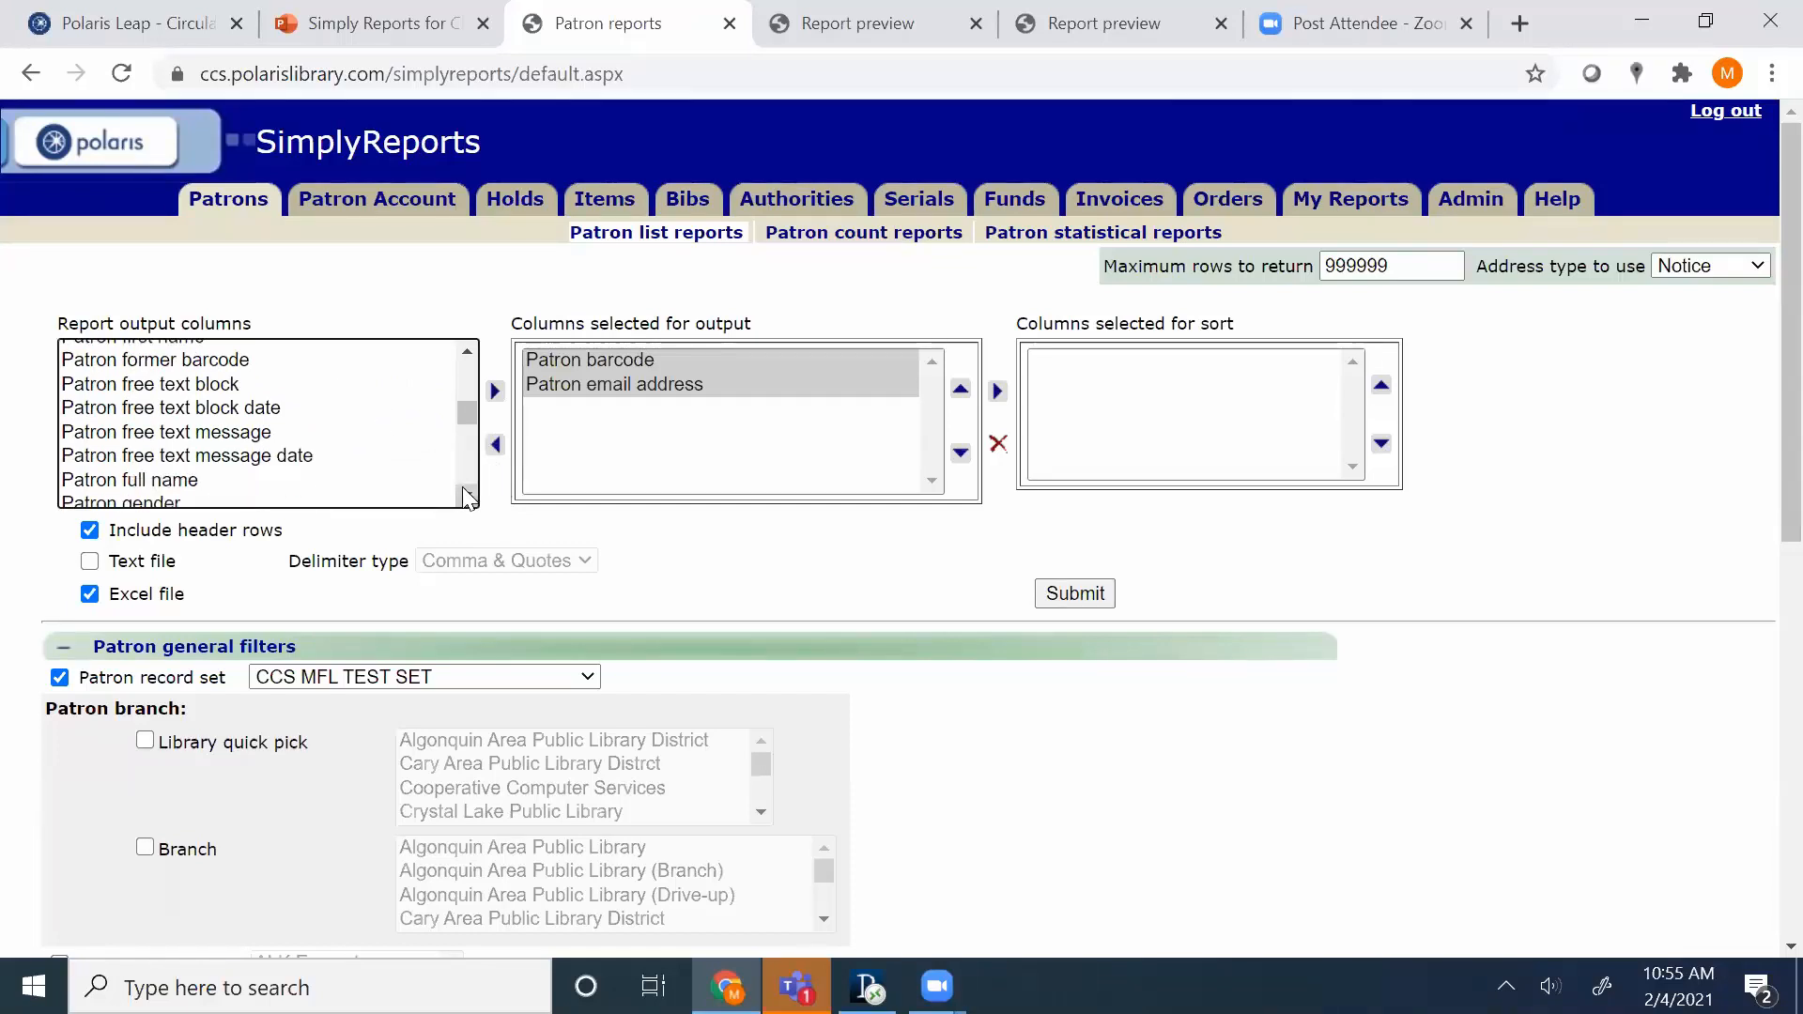
{"action": "left_click", "coordinate": [340, 427]}
{"action": "double_click", "coordinate": [339, 433]}
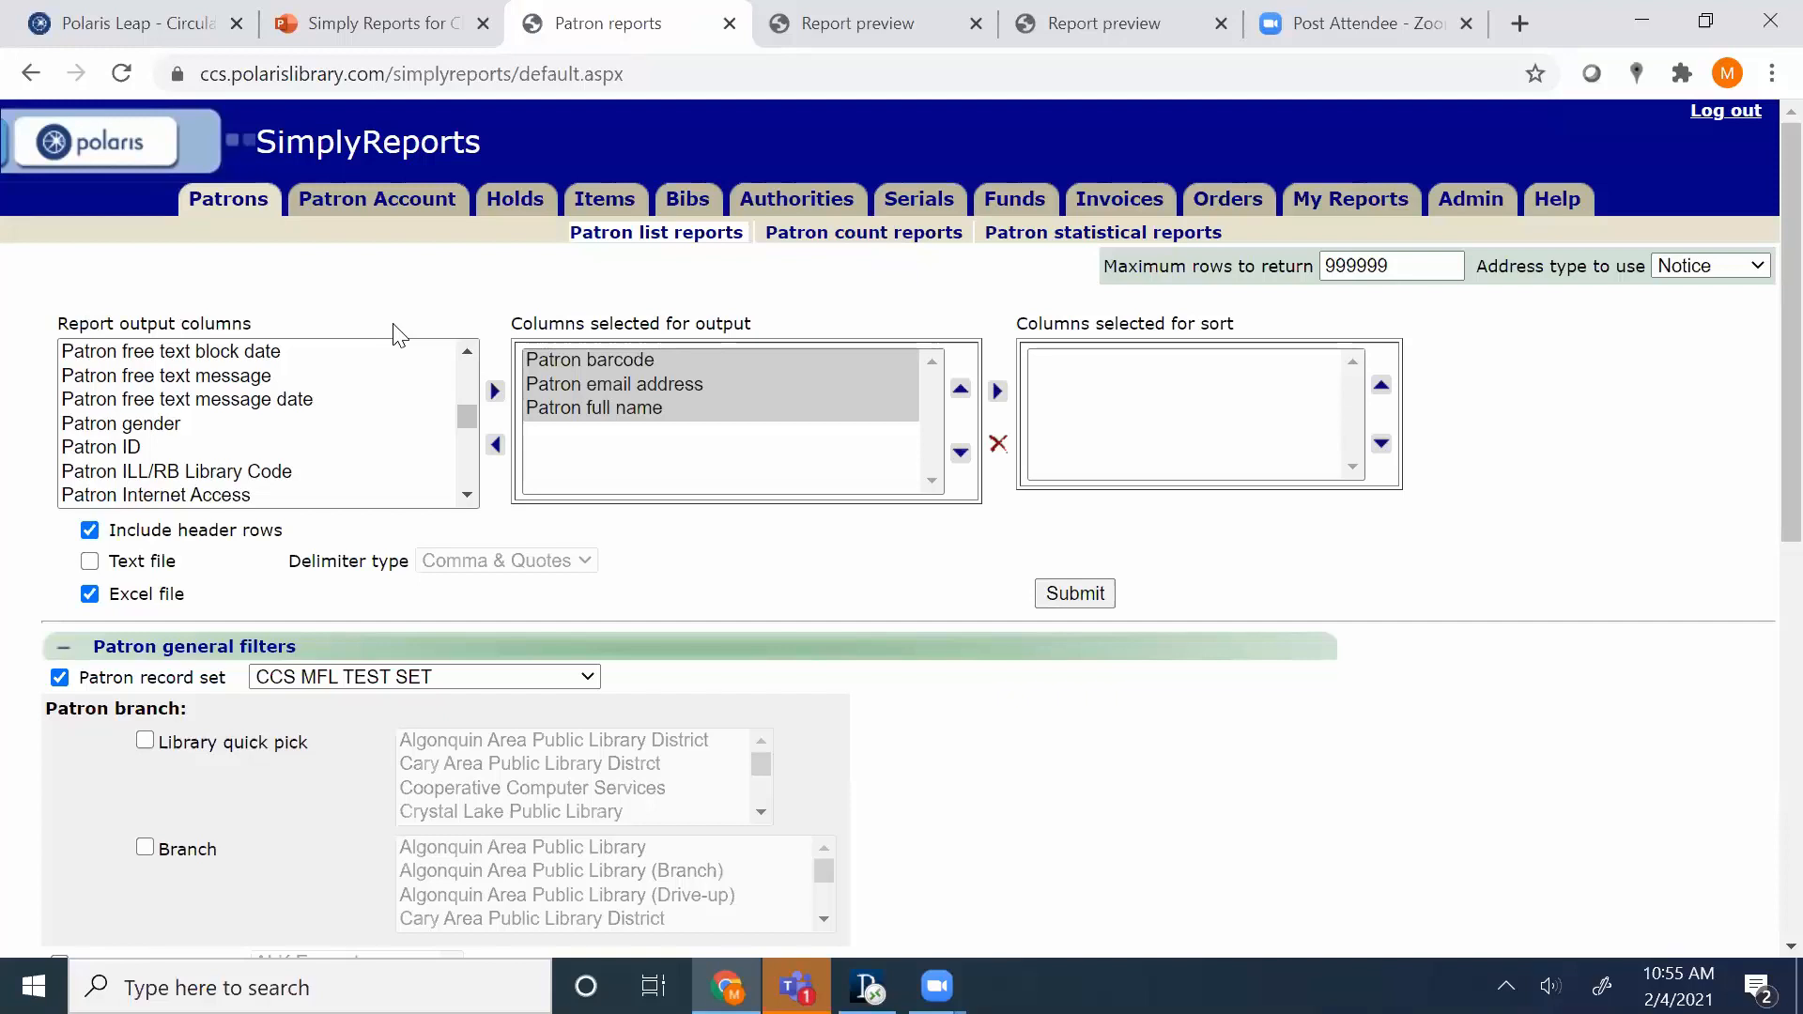
{"action": "left_click", "coordinate": [1075, 594]}
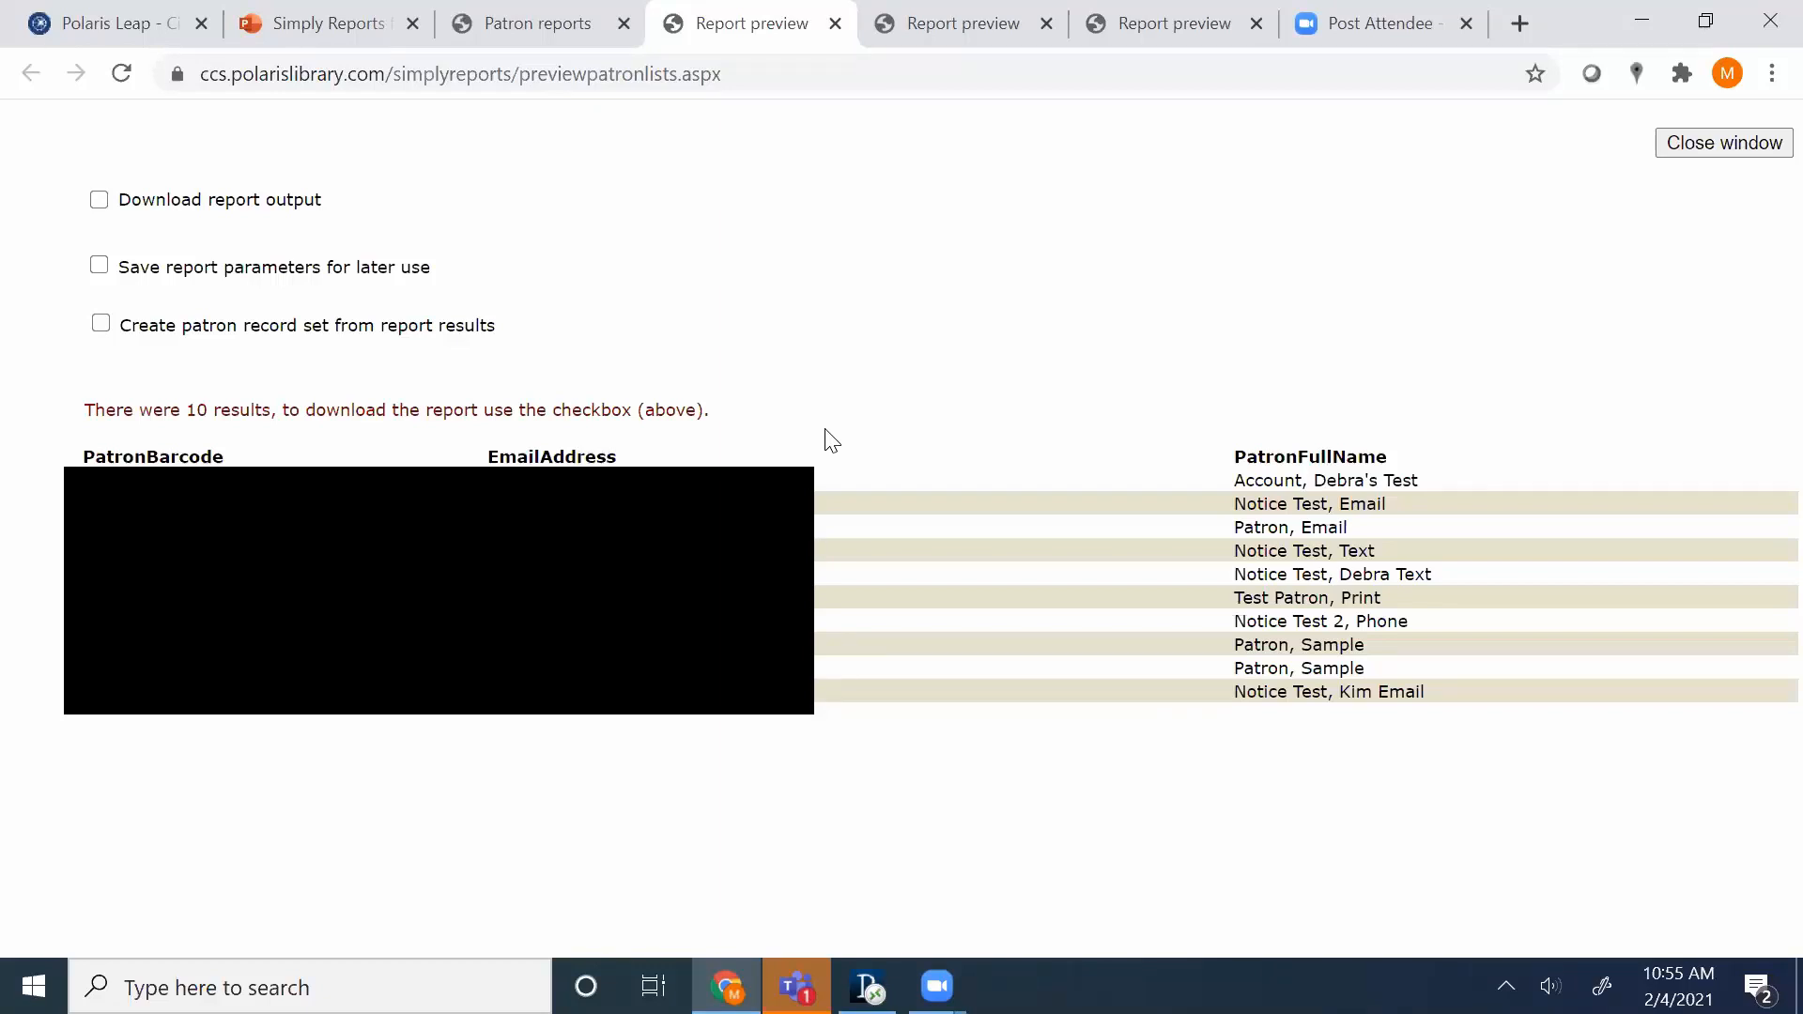
Add Patron last activity date as the fourth output column of the patron list report and submit it for preview.
{"action": "left_click", "coordinate": [527, 21]}
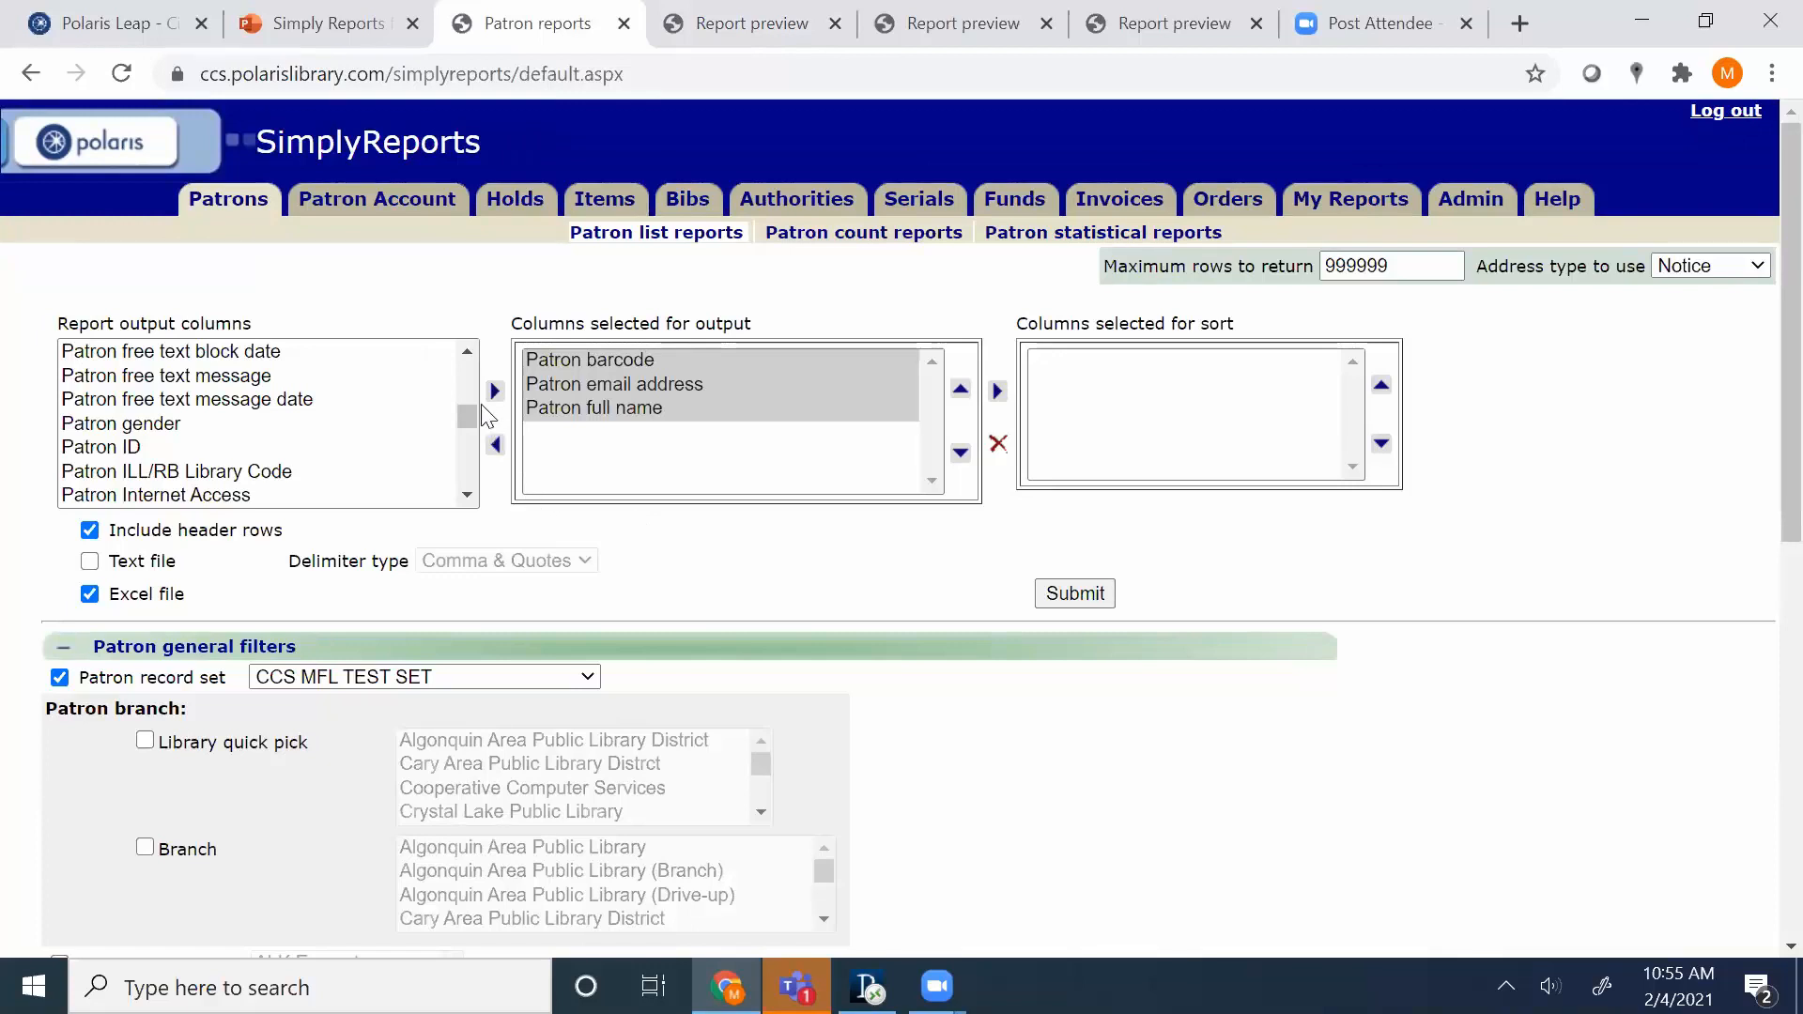
{"action": "scroll", "coordinate": [464, 417], "scroll_direction": "down", "scroll_amount": 3}
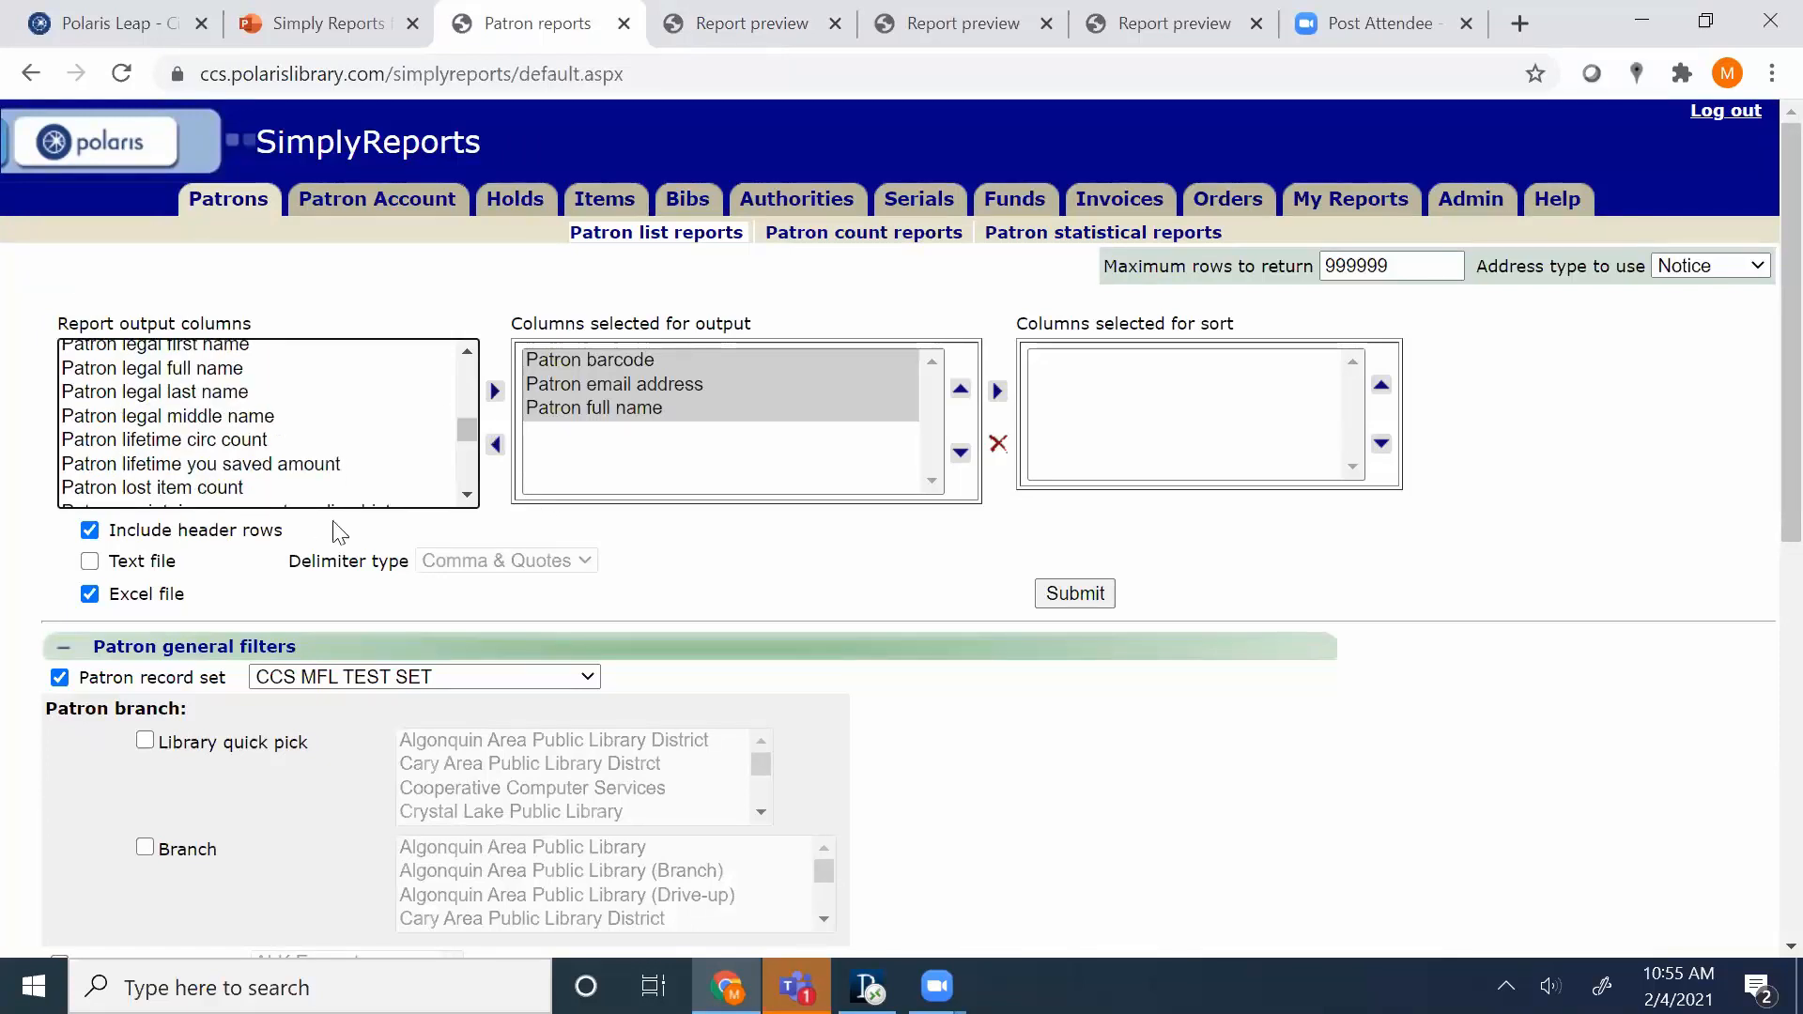
{"action": "left_click_drag", "start_coordinate": [467, 446], "coordinate": [404, 475]}
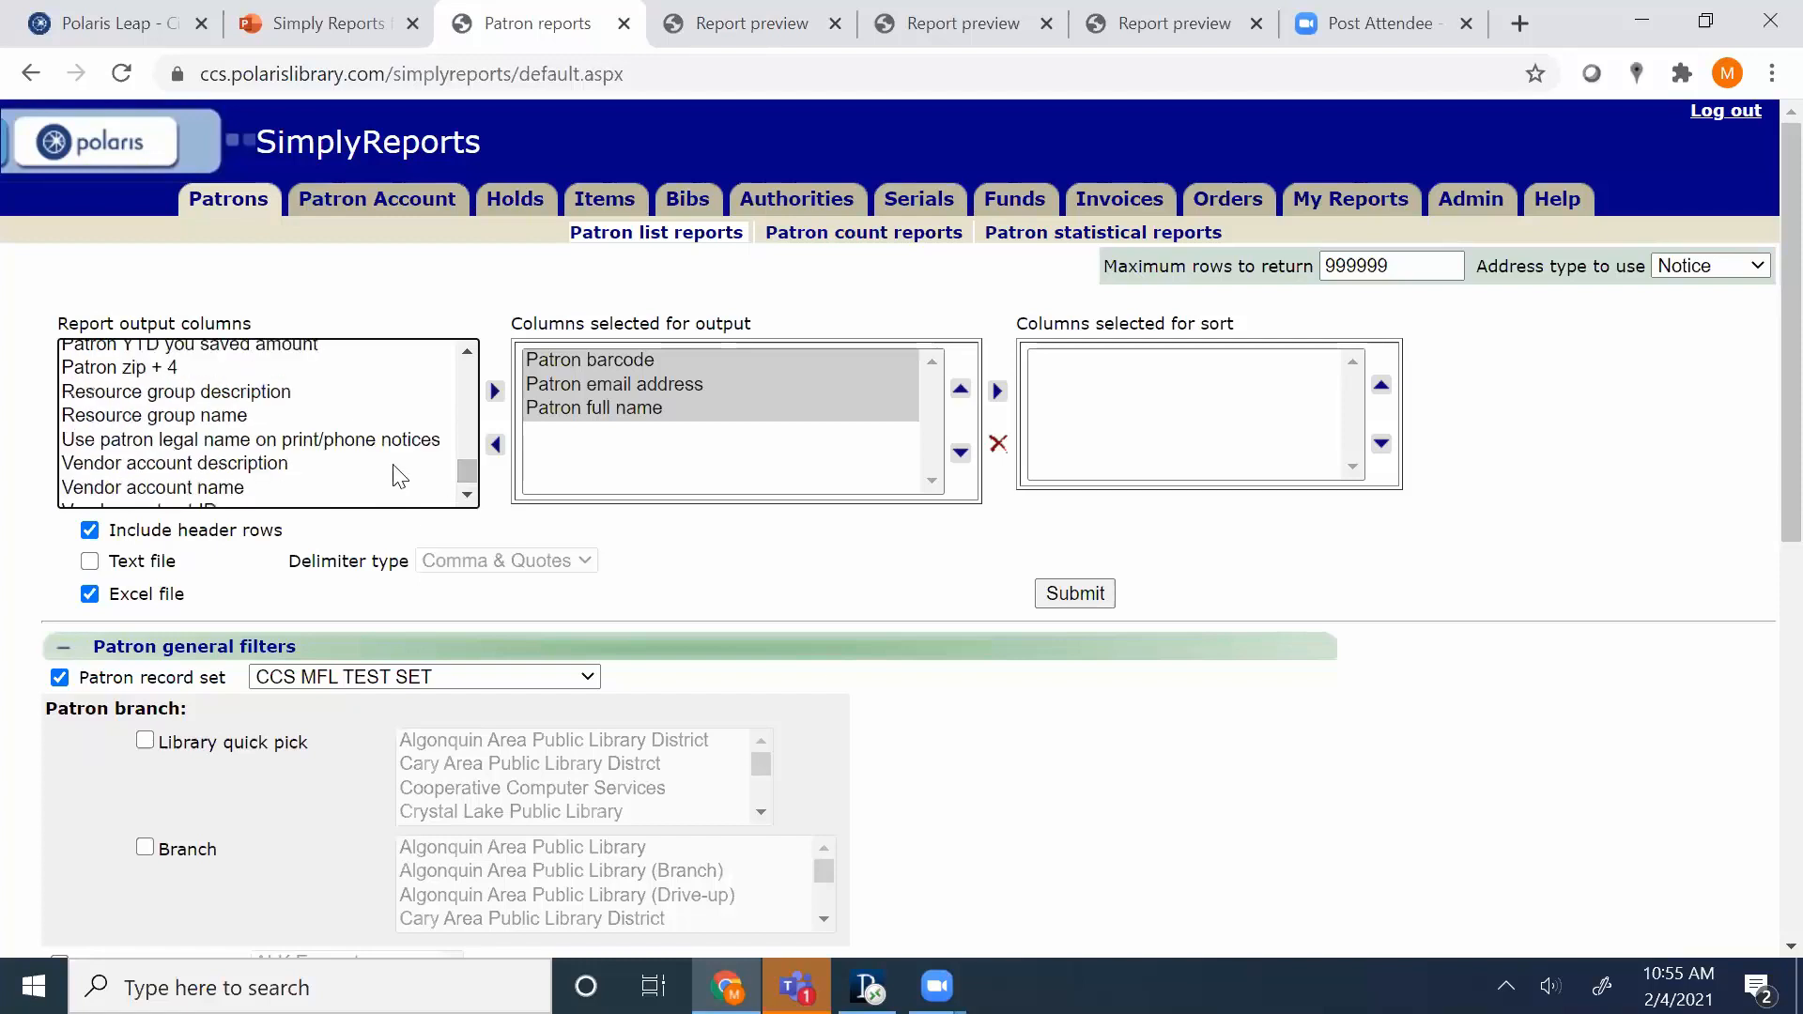
{"action": "scroll", "coordinate": [391, 455], "scroll_direction": "up", "scroll_amount": 2}
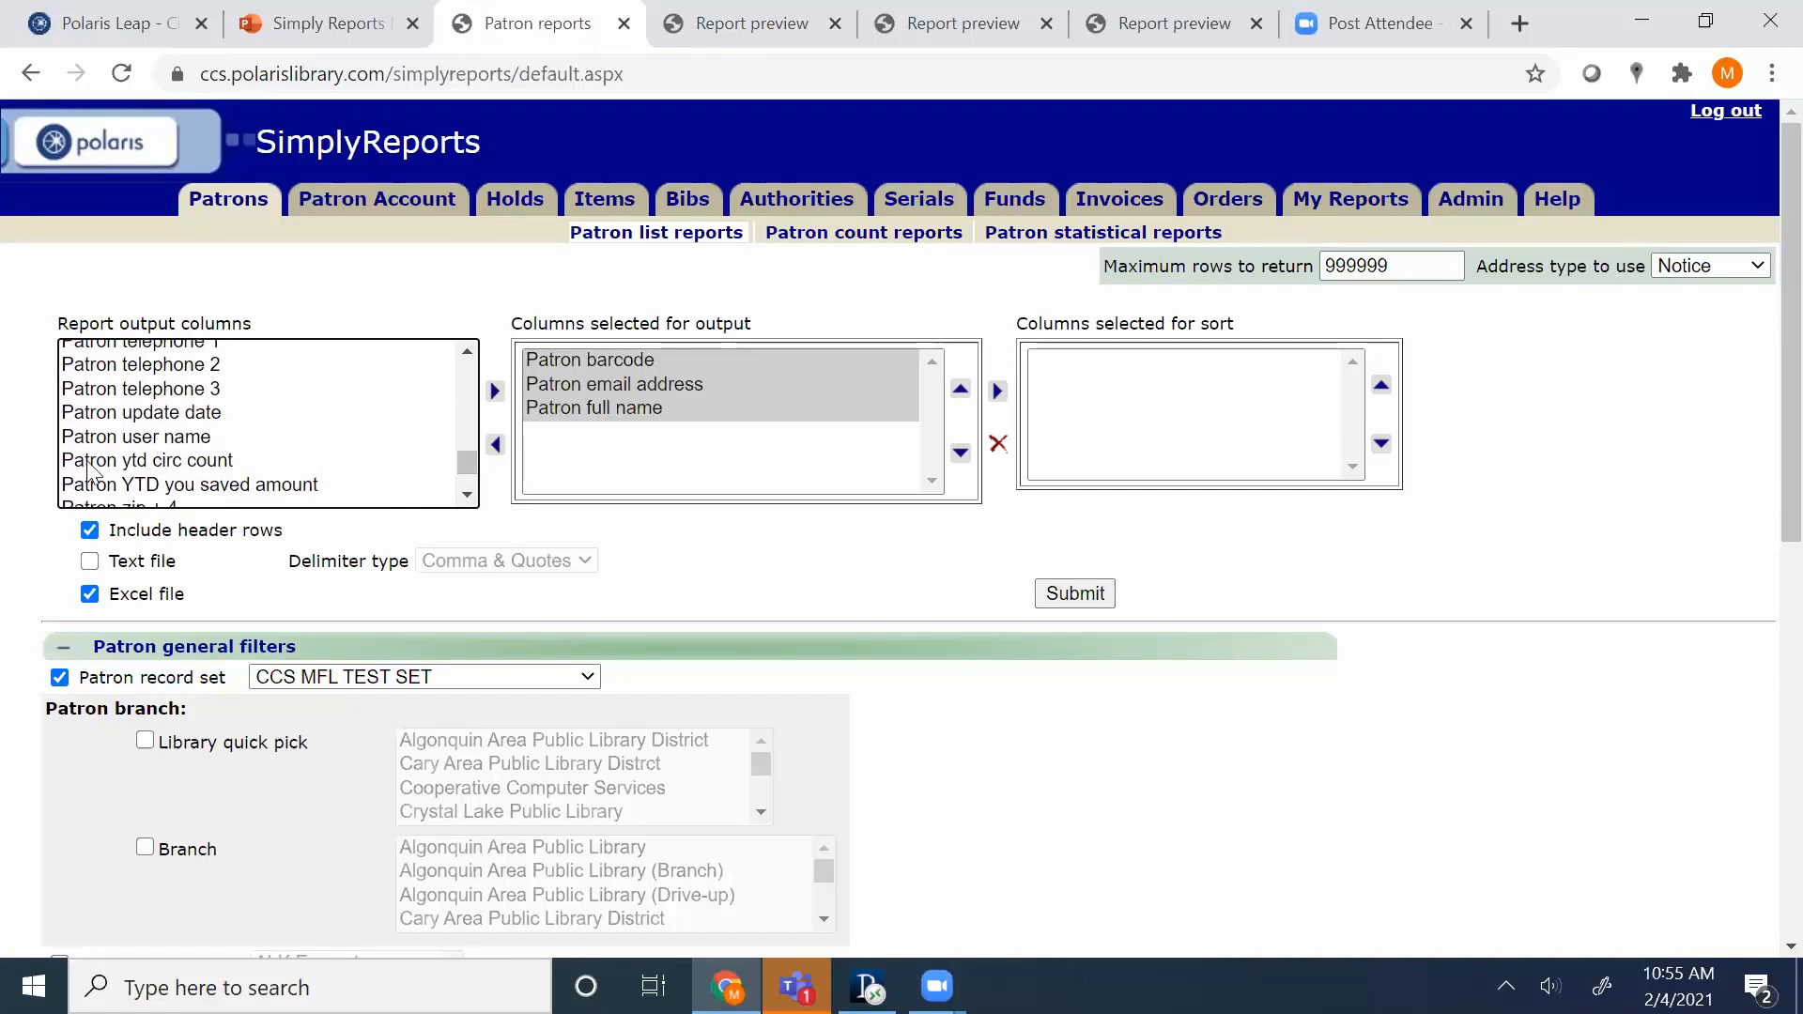
{"action": "left_click", "coordinate": [175, 462]}
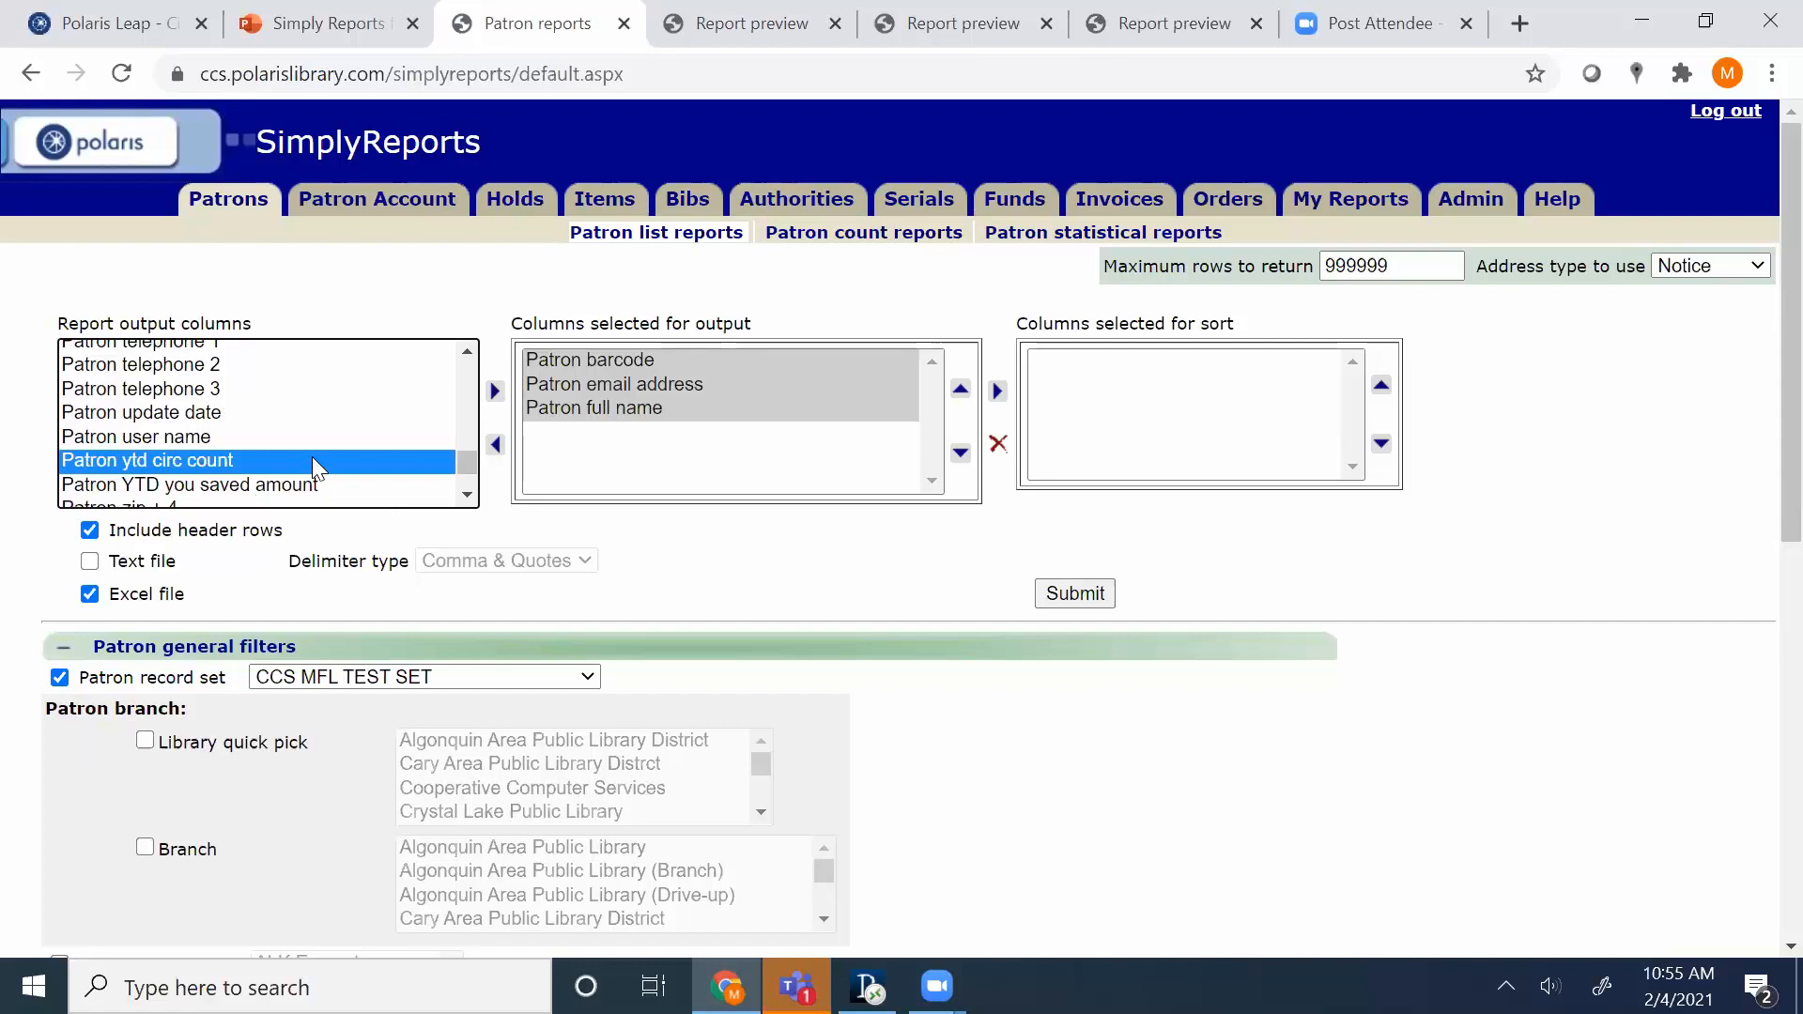
{"action": "scroll", "coordinate": [288, 438], "scroll_direction": "up", "scroll_amount": 3}
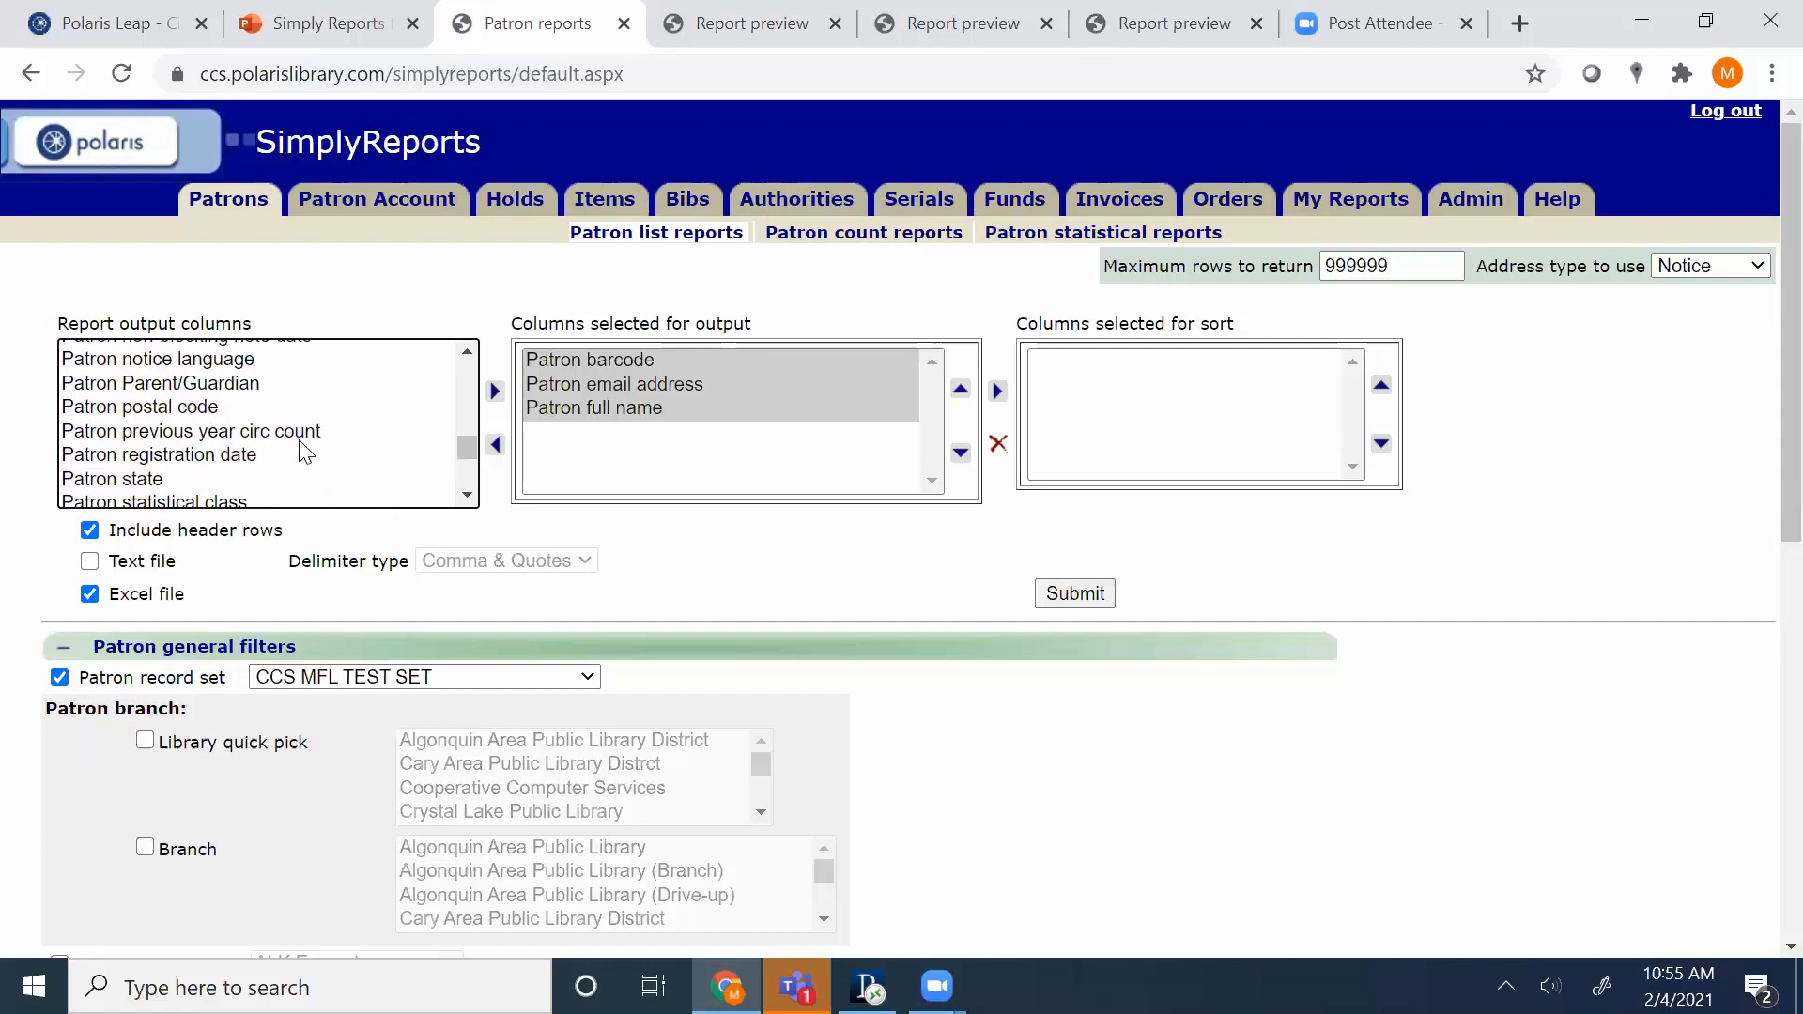
{"action": "scroll", "coordinate": [443, 422], "scroll_direction": "up", "scroll_amount": 5}
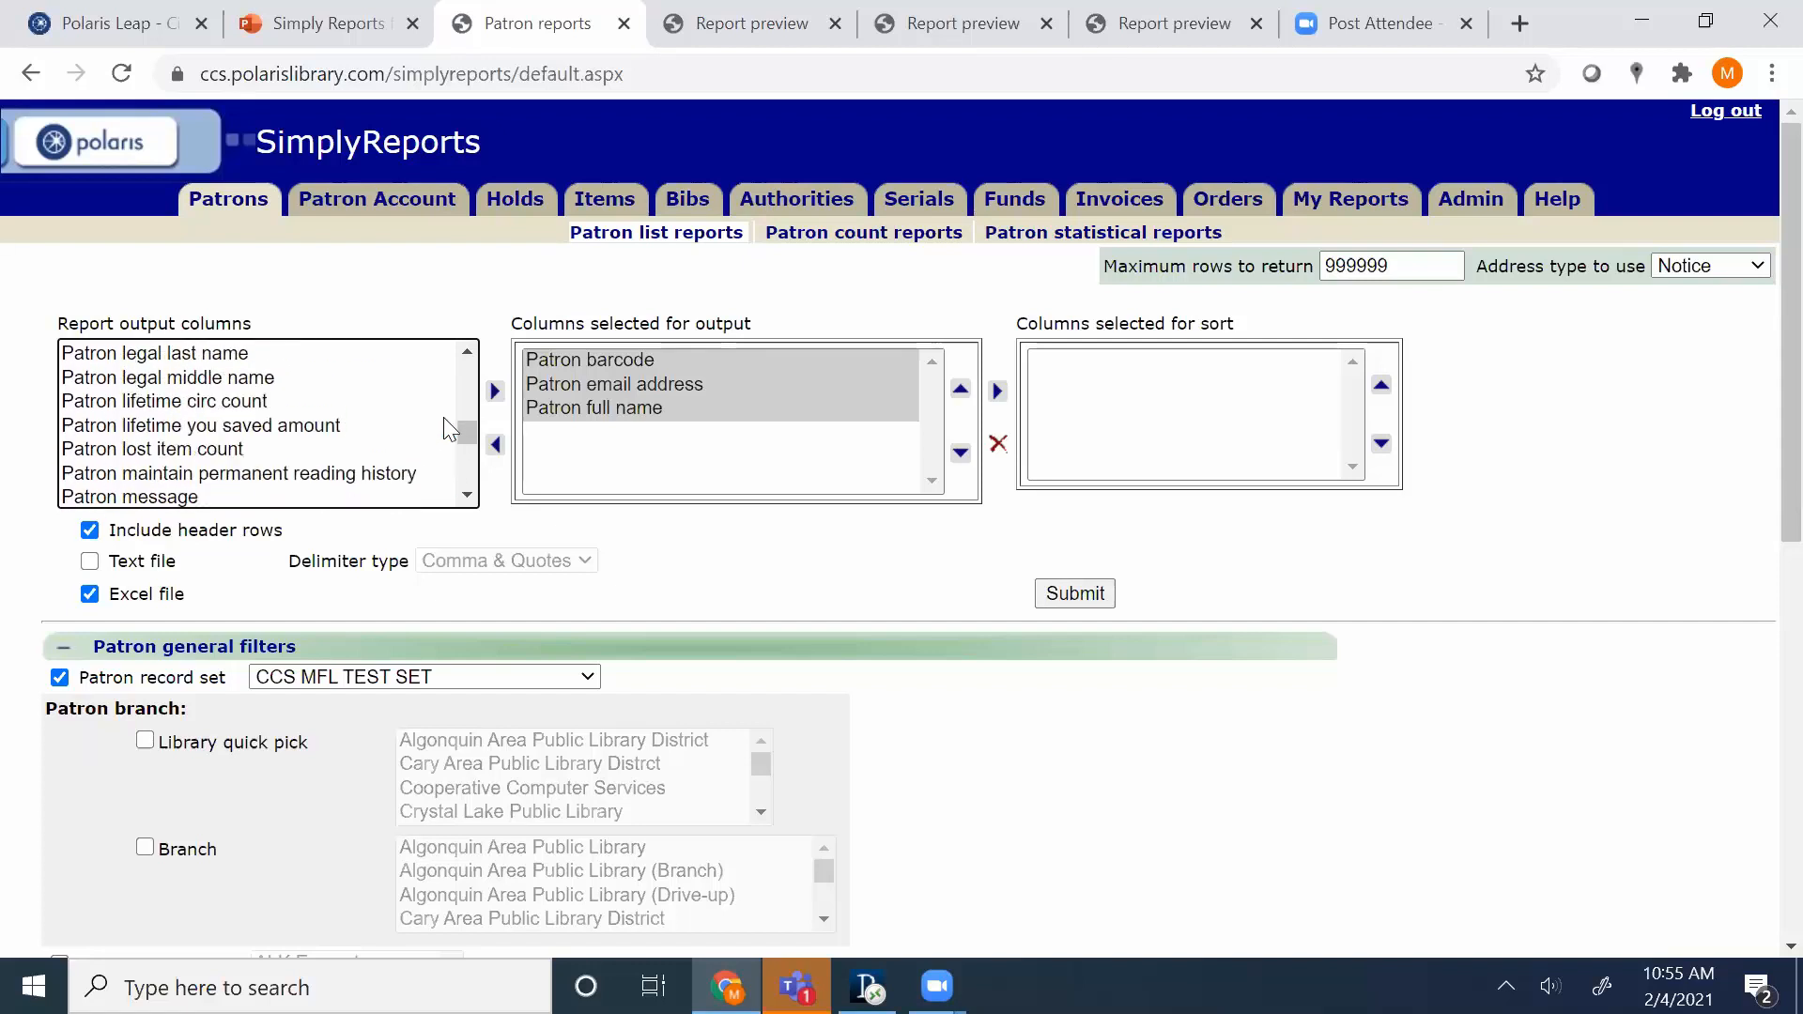
{"action": "scroll", "coordinate": [443, 417], "scroll_direction": "up", "scroll_amount": 2}
{"action": "left_click", "coordinate": [310, 402]}
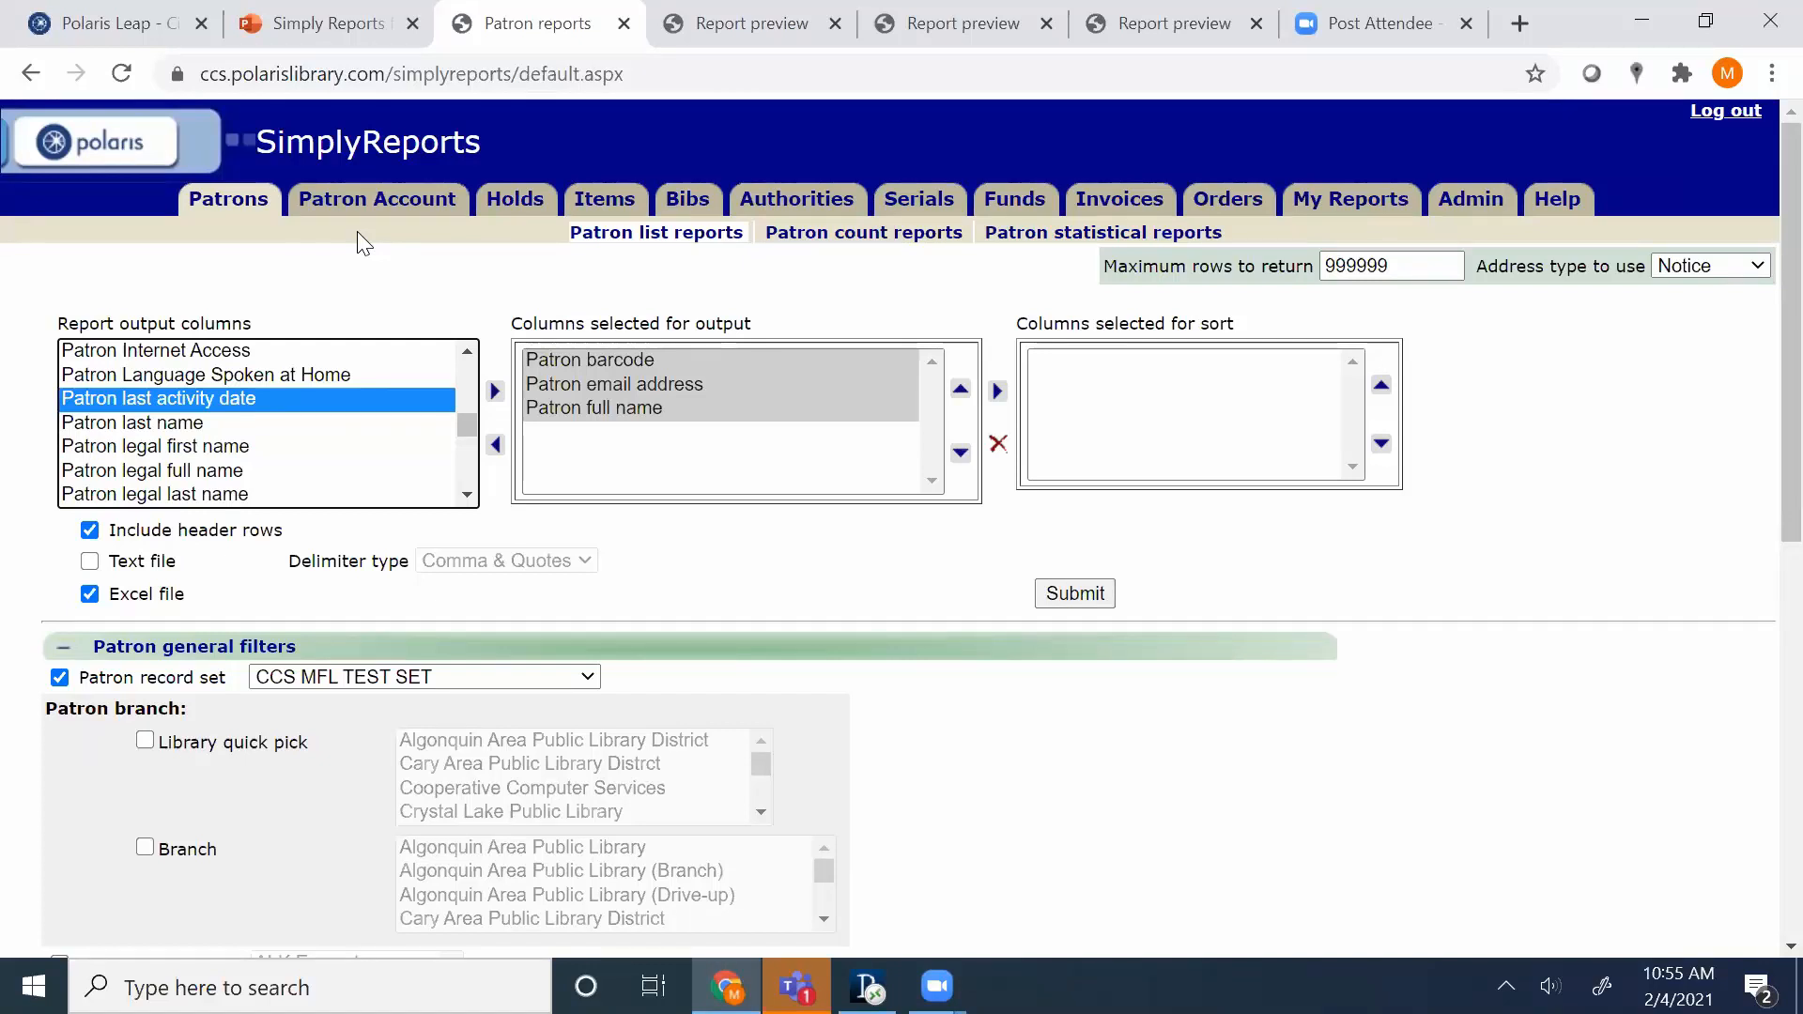
{"action": "left_click", "coordinate": [495, 391]}
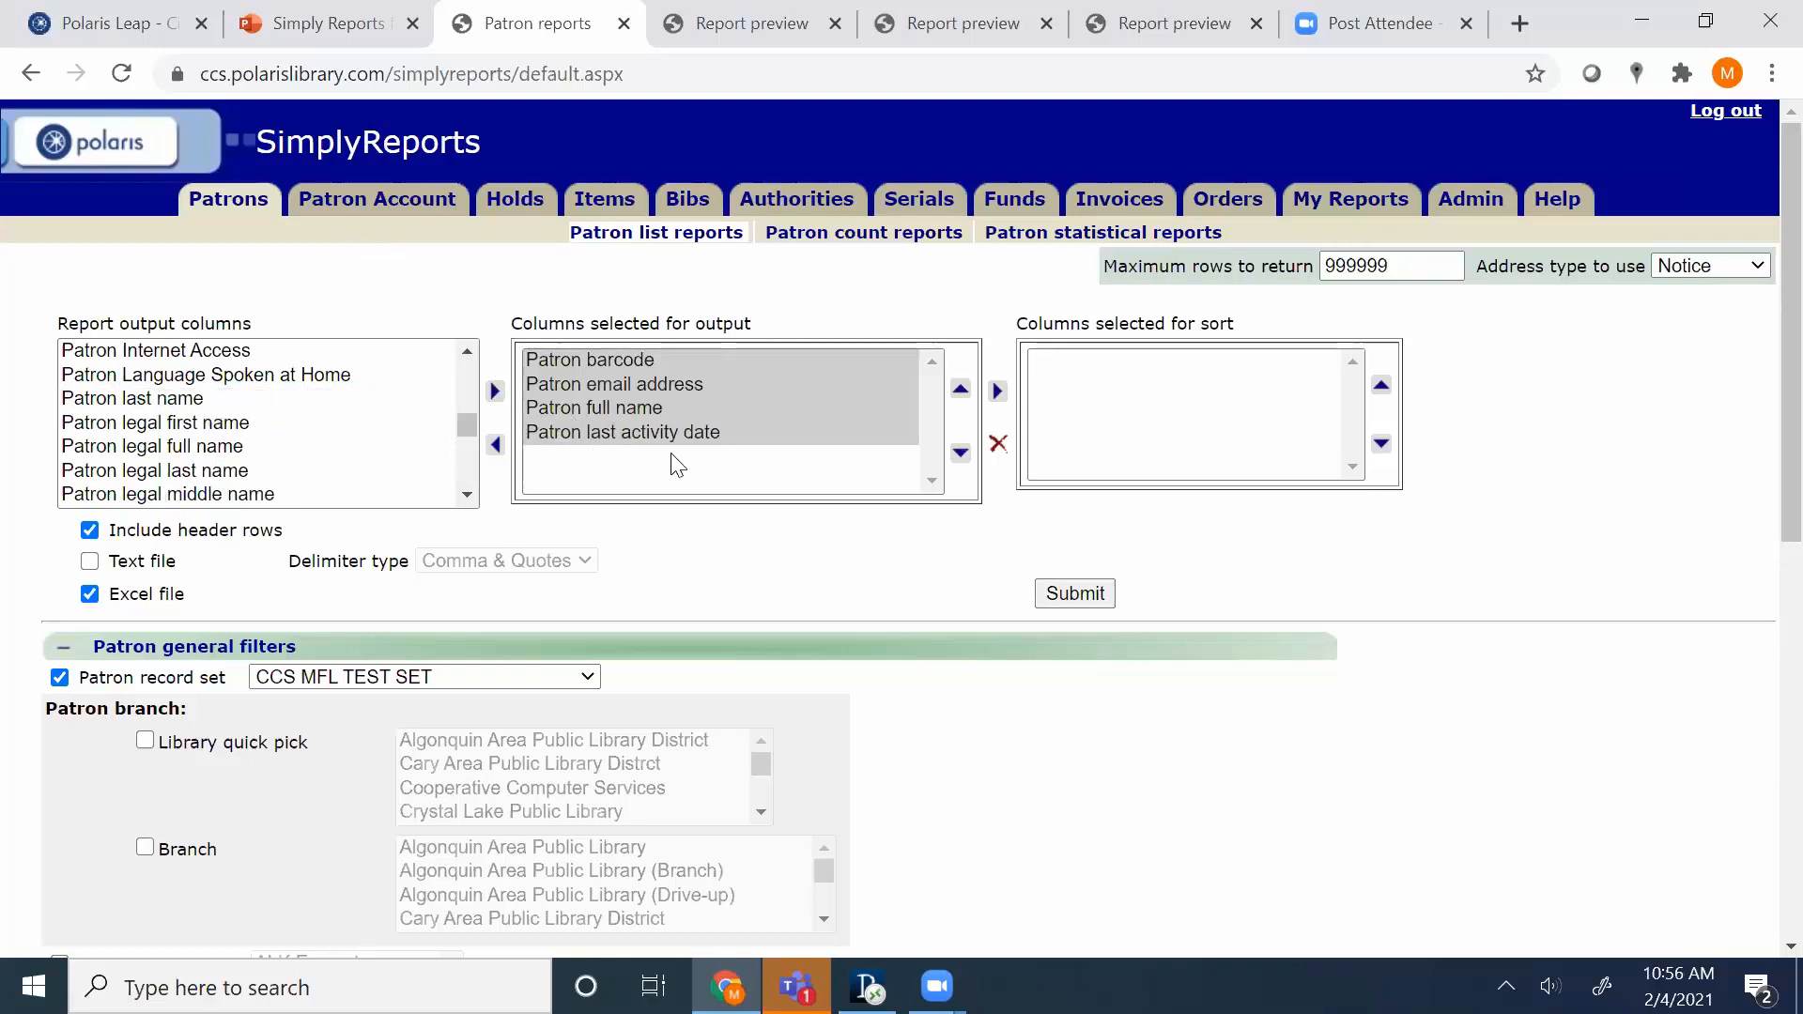
{"action": "left_click", "coordinate": [1059, 592]}
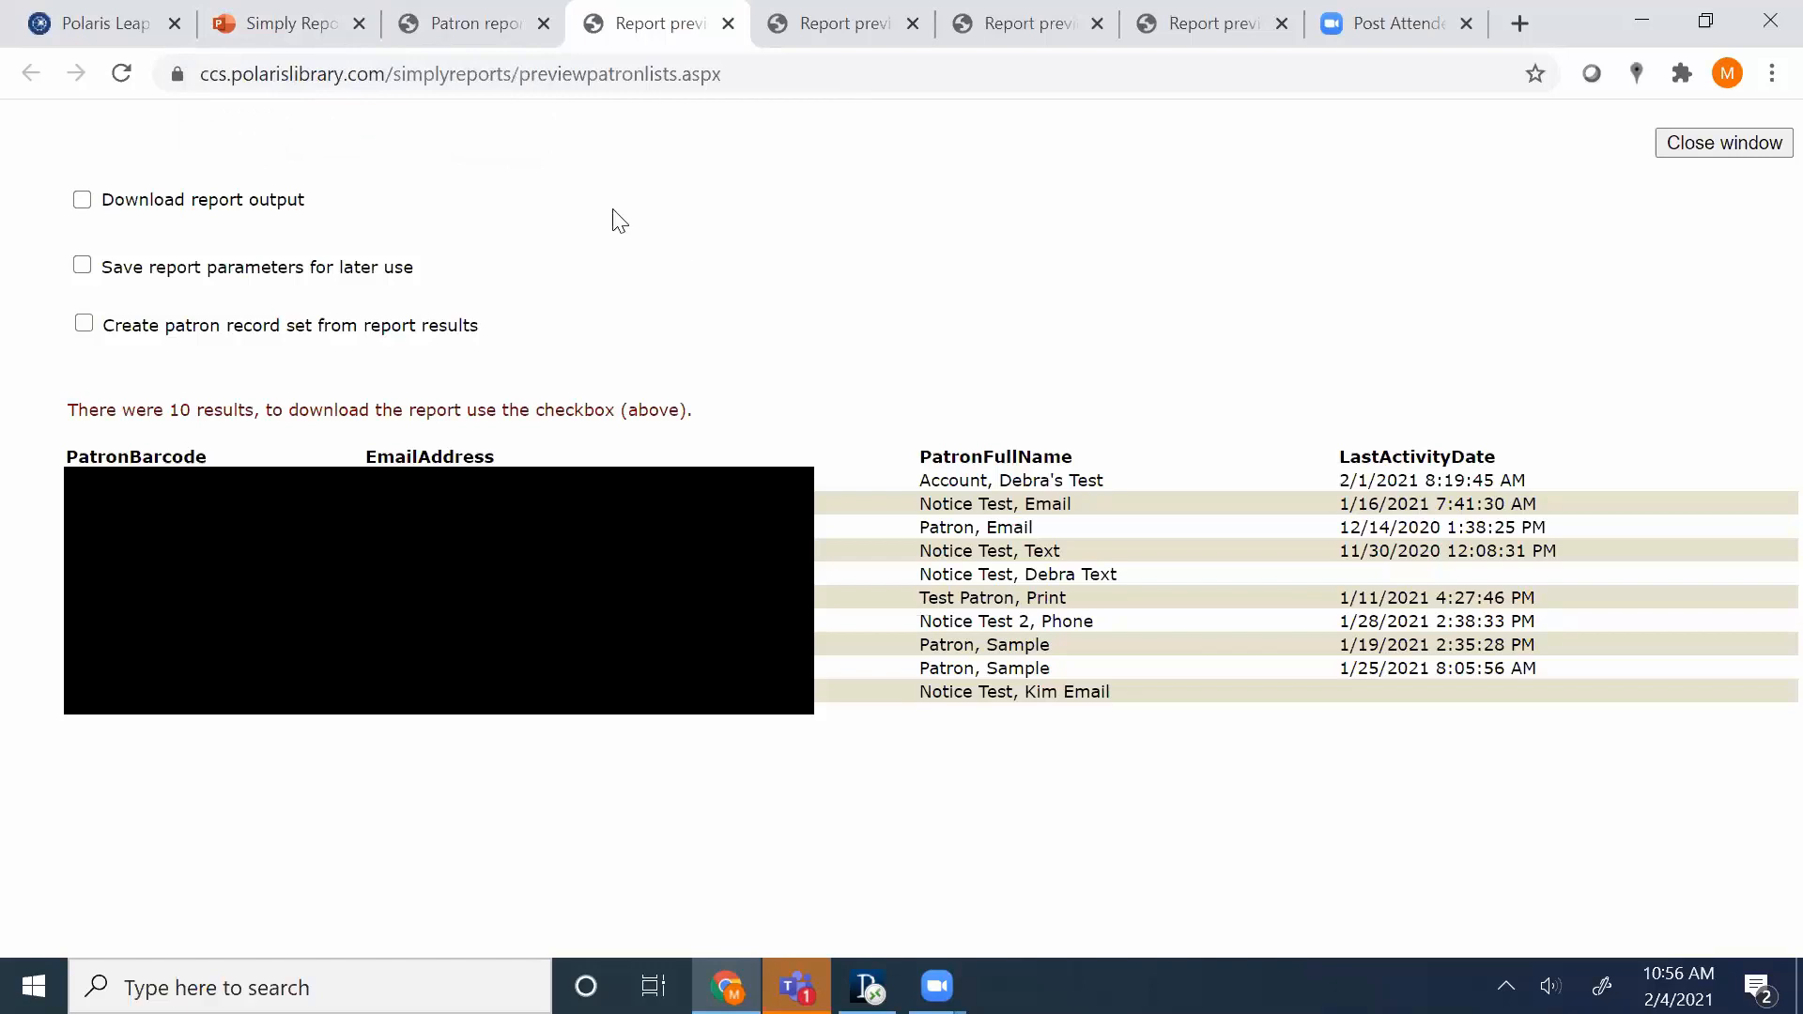
Switch to the PowerPoint presentation and show its closing Questions slide.
{"action": "left_click", "coordinate": [310, 19]}
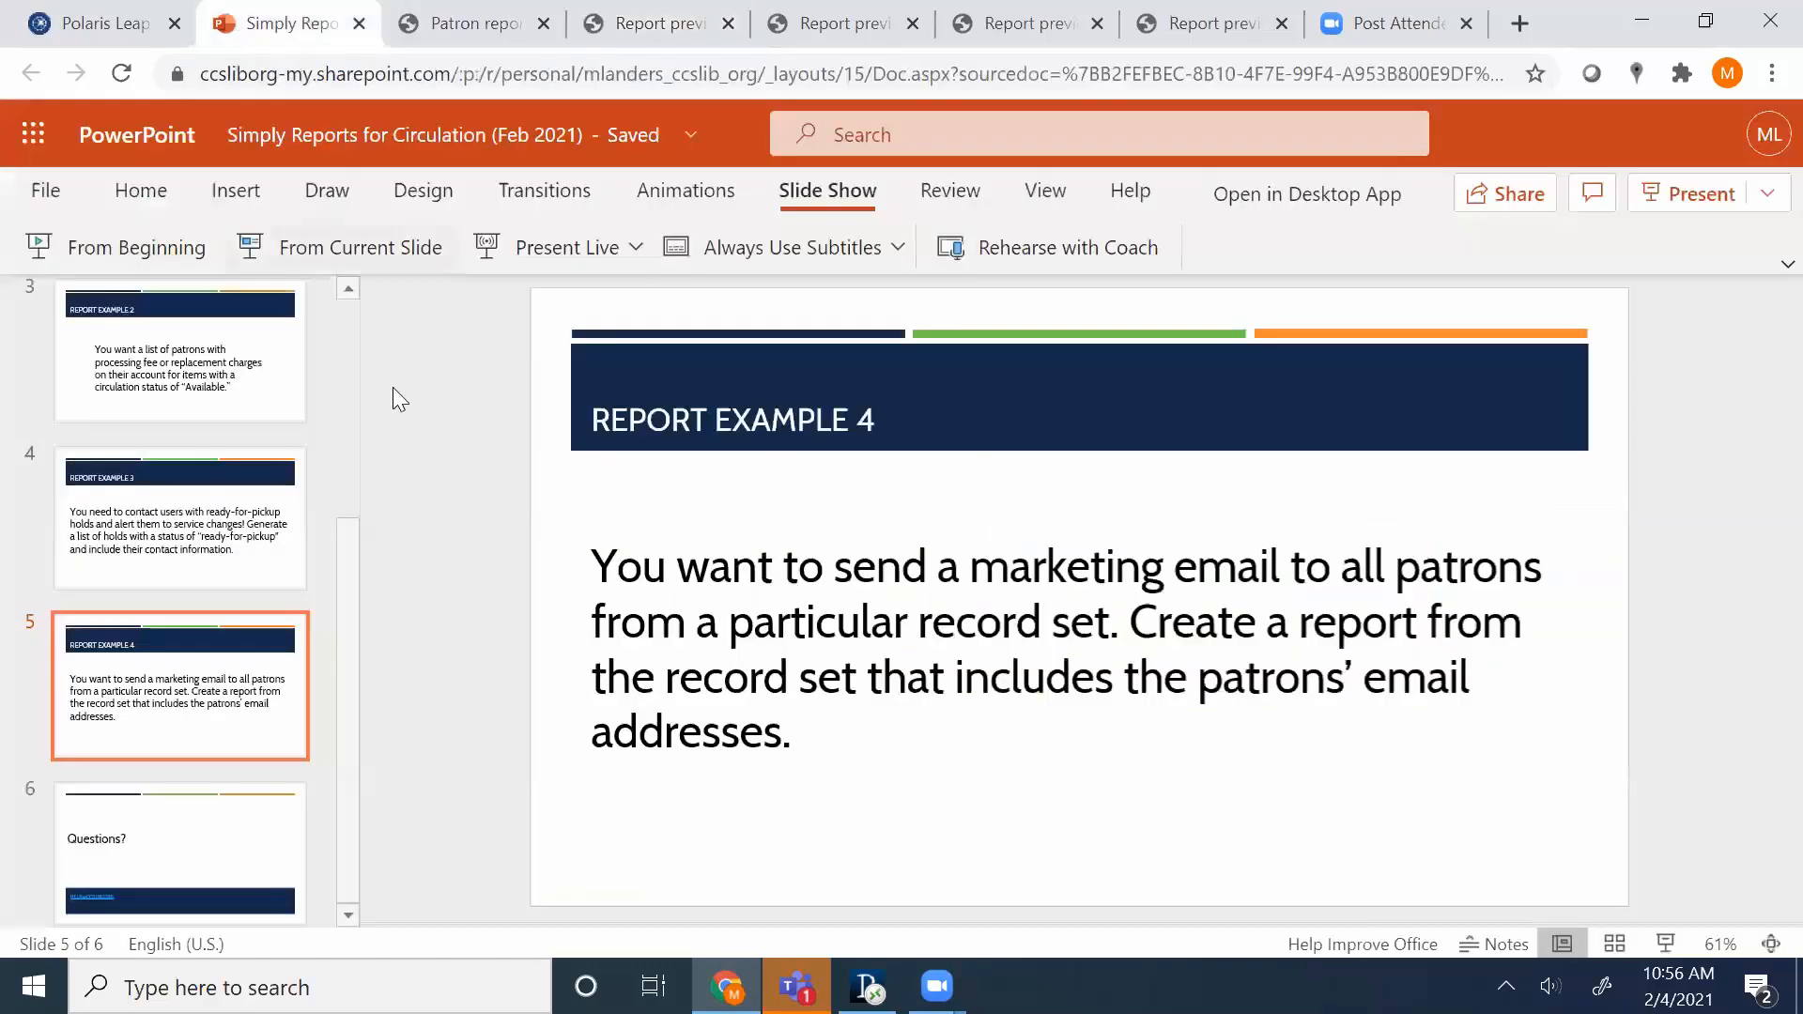
{"action": "left_click", "coordinate": [280, 815]}
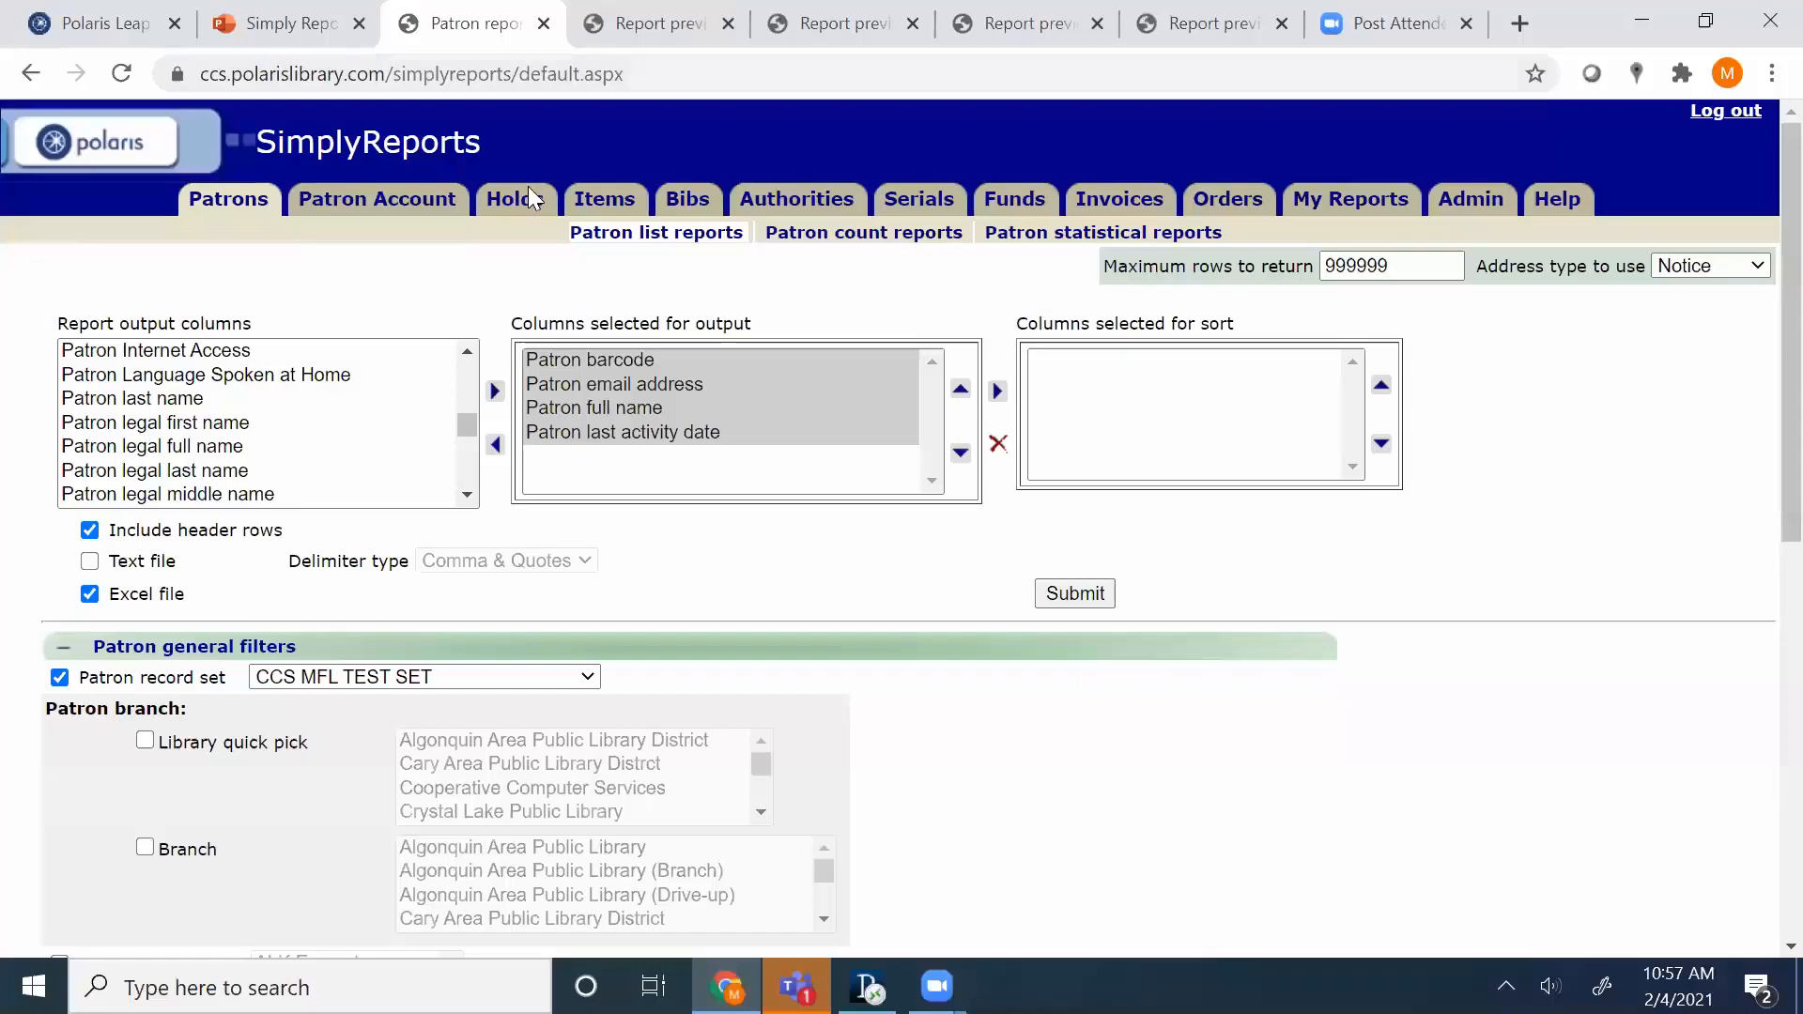
Open the SimplyReports holds list report and examine its hold date filters, including hold activation date and hold last status transition date.
{"action": "left_click", "coordinate": [522, 202]}
{"action": "scroll", "coordinate": [218, 573], "scroll_direction": "down", "scroll_amount": 3}
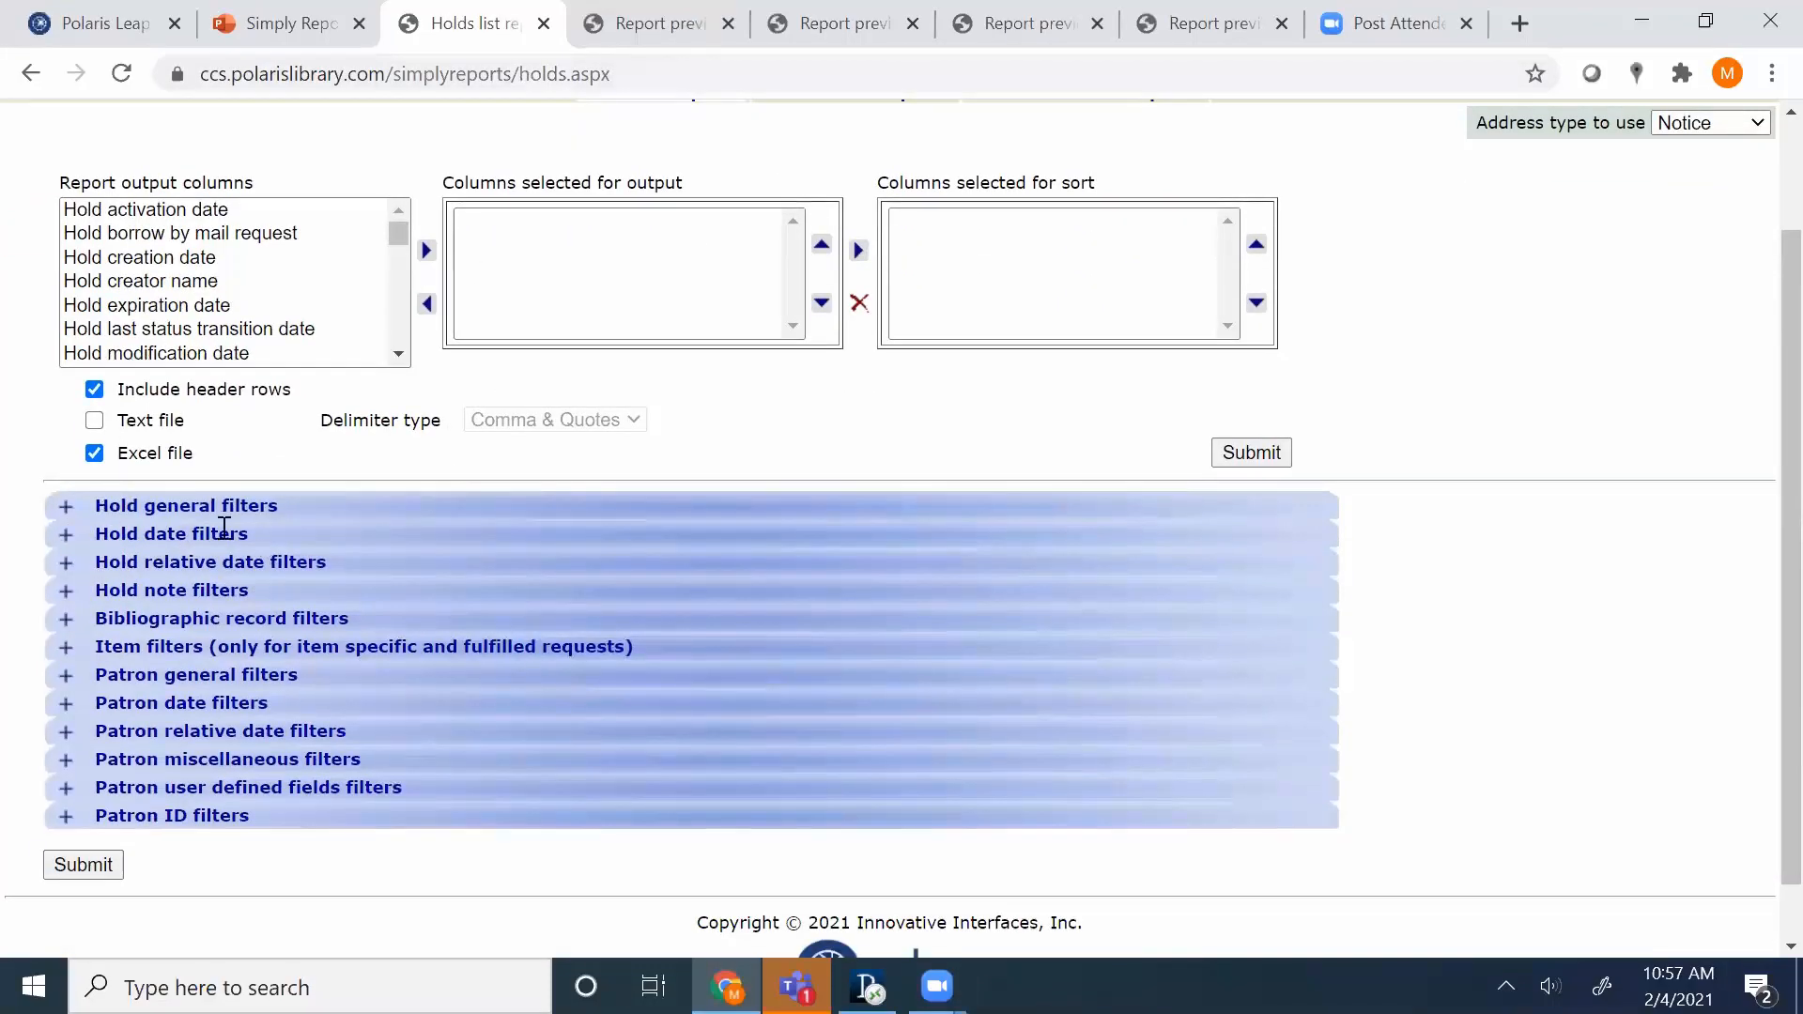
{"action": "left_click", "coordinate": [77, 537]}
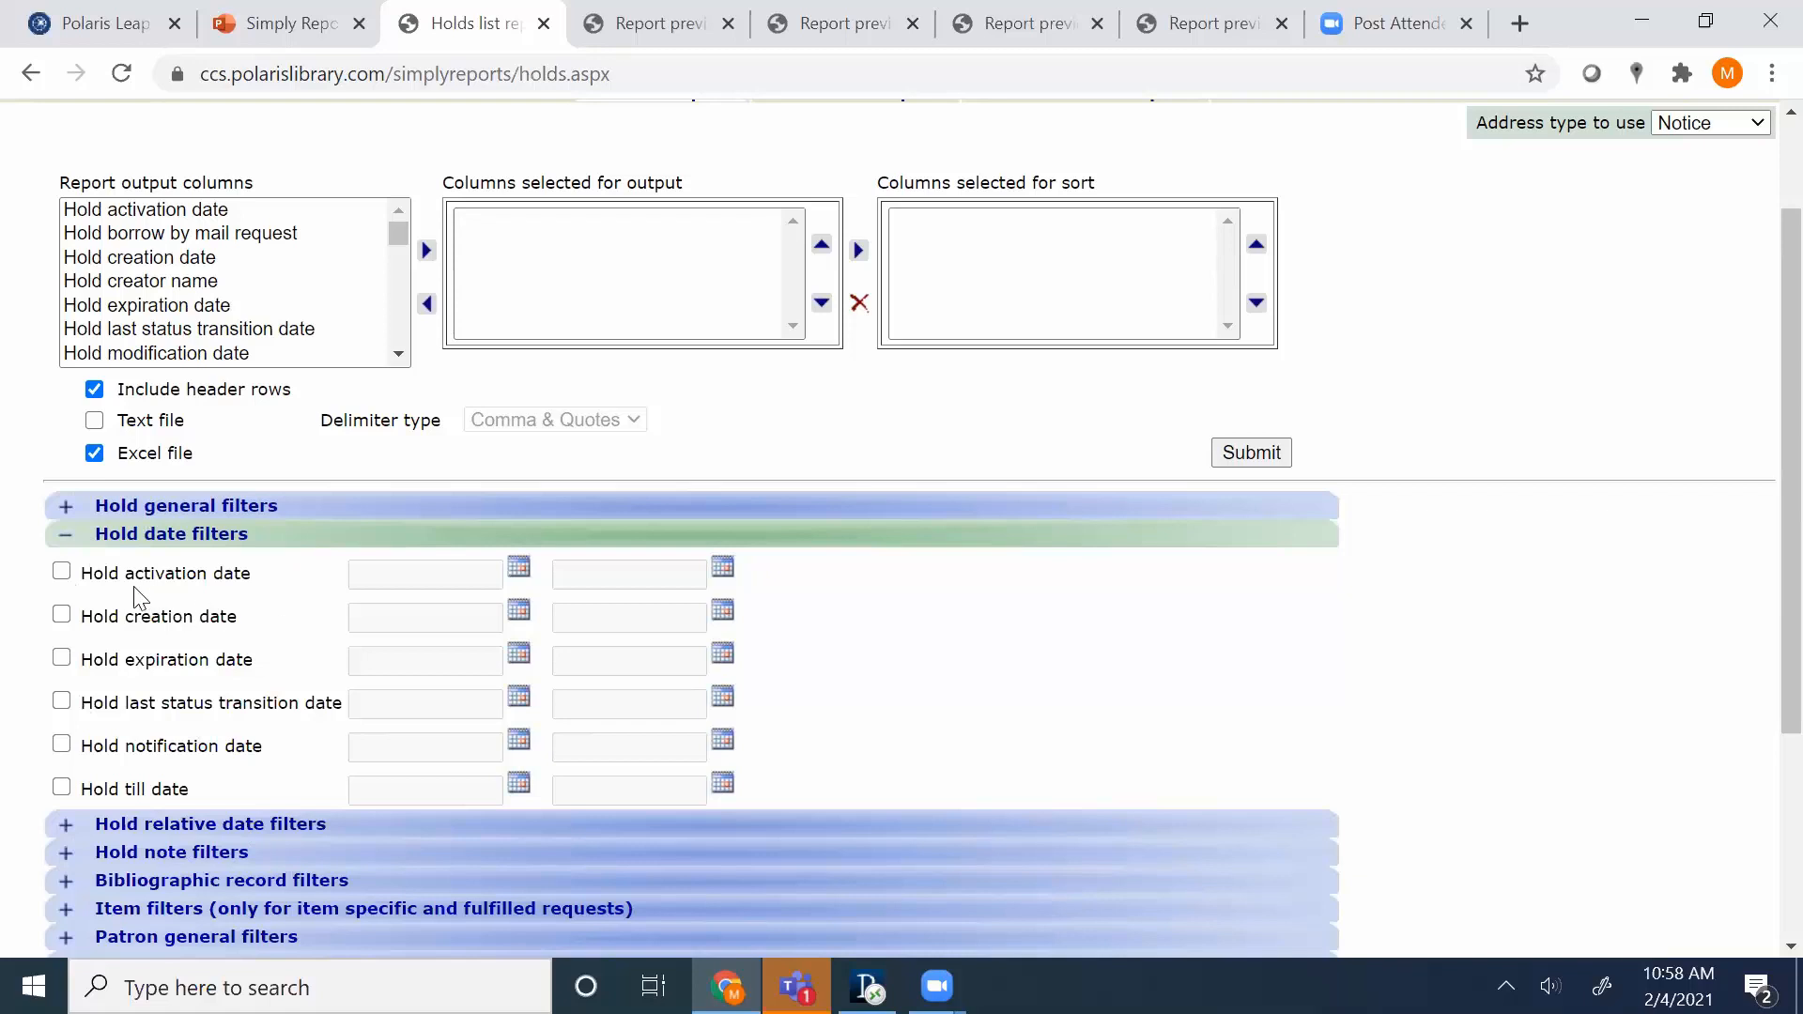
{"action": "left_click_drag", "start_coordinate": [120, 576], "coordinate": [244, 572]}
{"action": "left_click", "coordinate": [243, 572]}
{"action": "left_click_drag", "start_coordinate": [79, 702], "coordinate": [343, 708]}
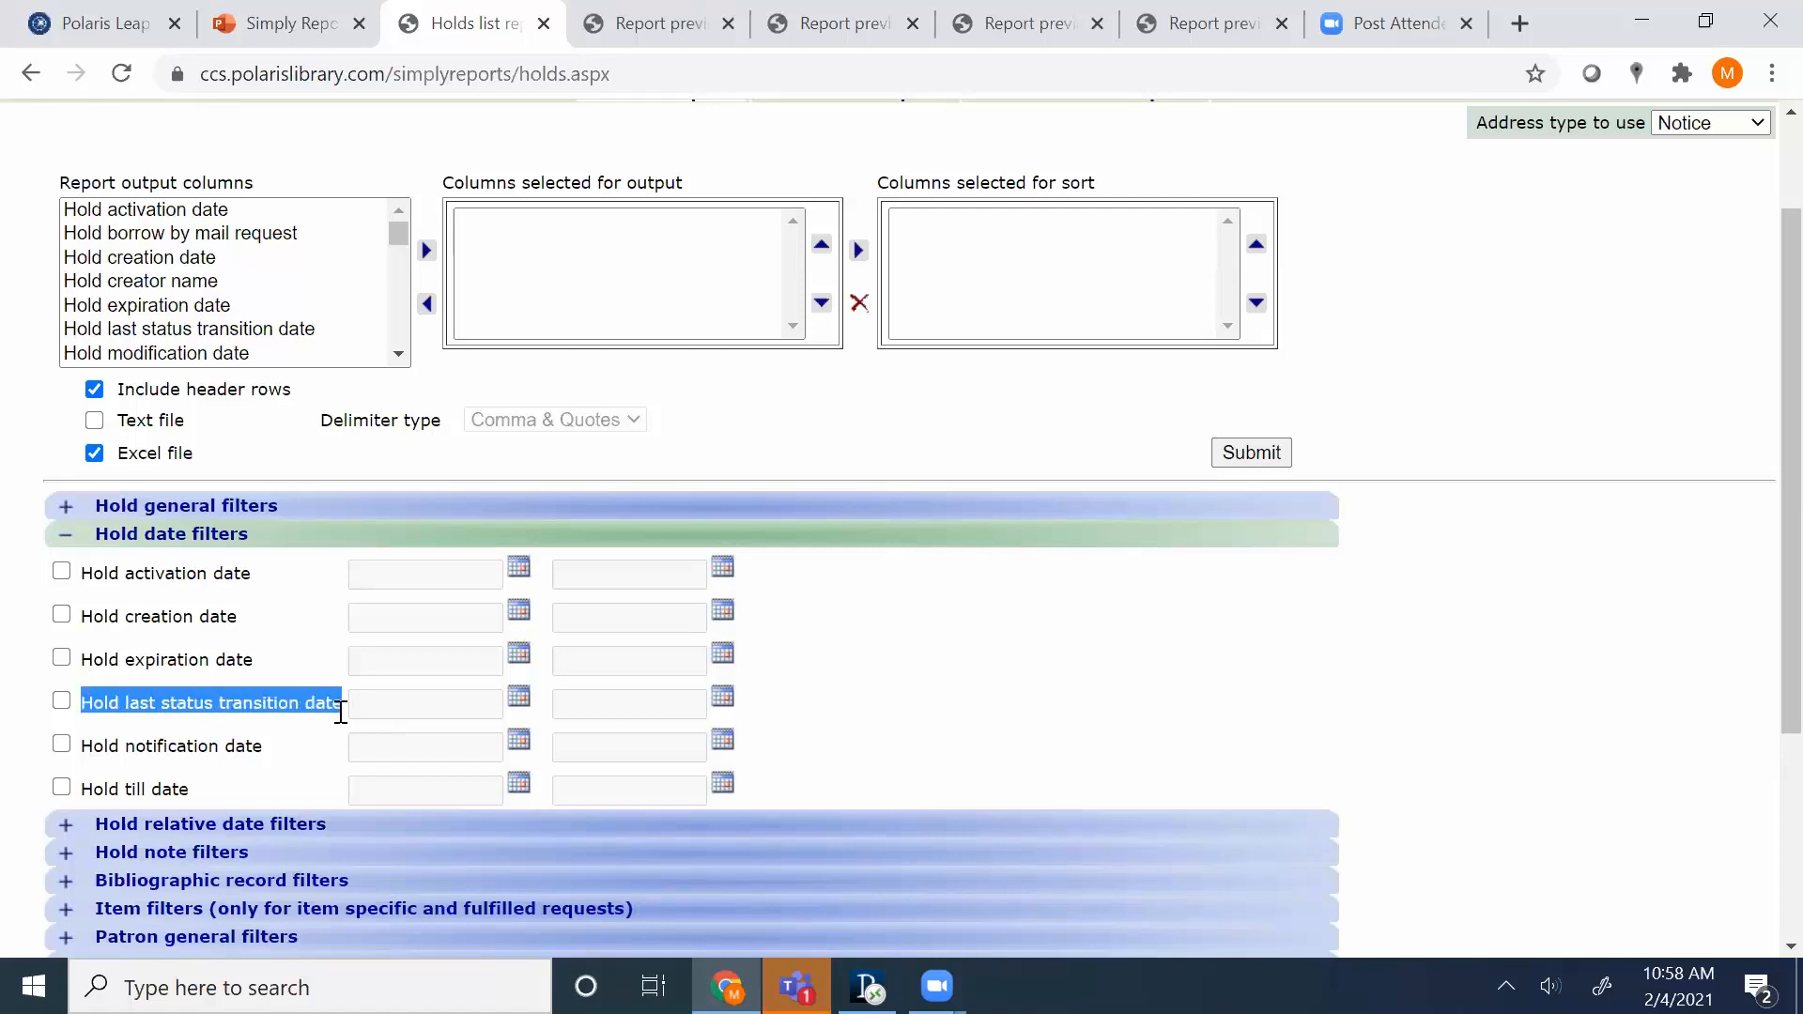
{"action": "left_click", "coordinate": [921, 719]}
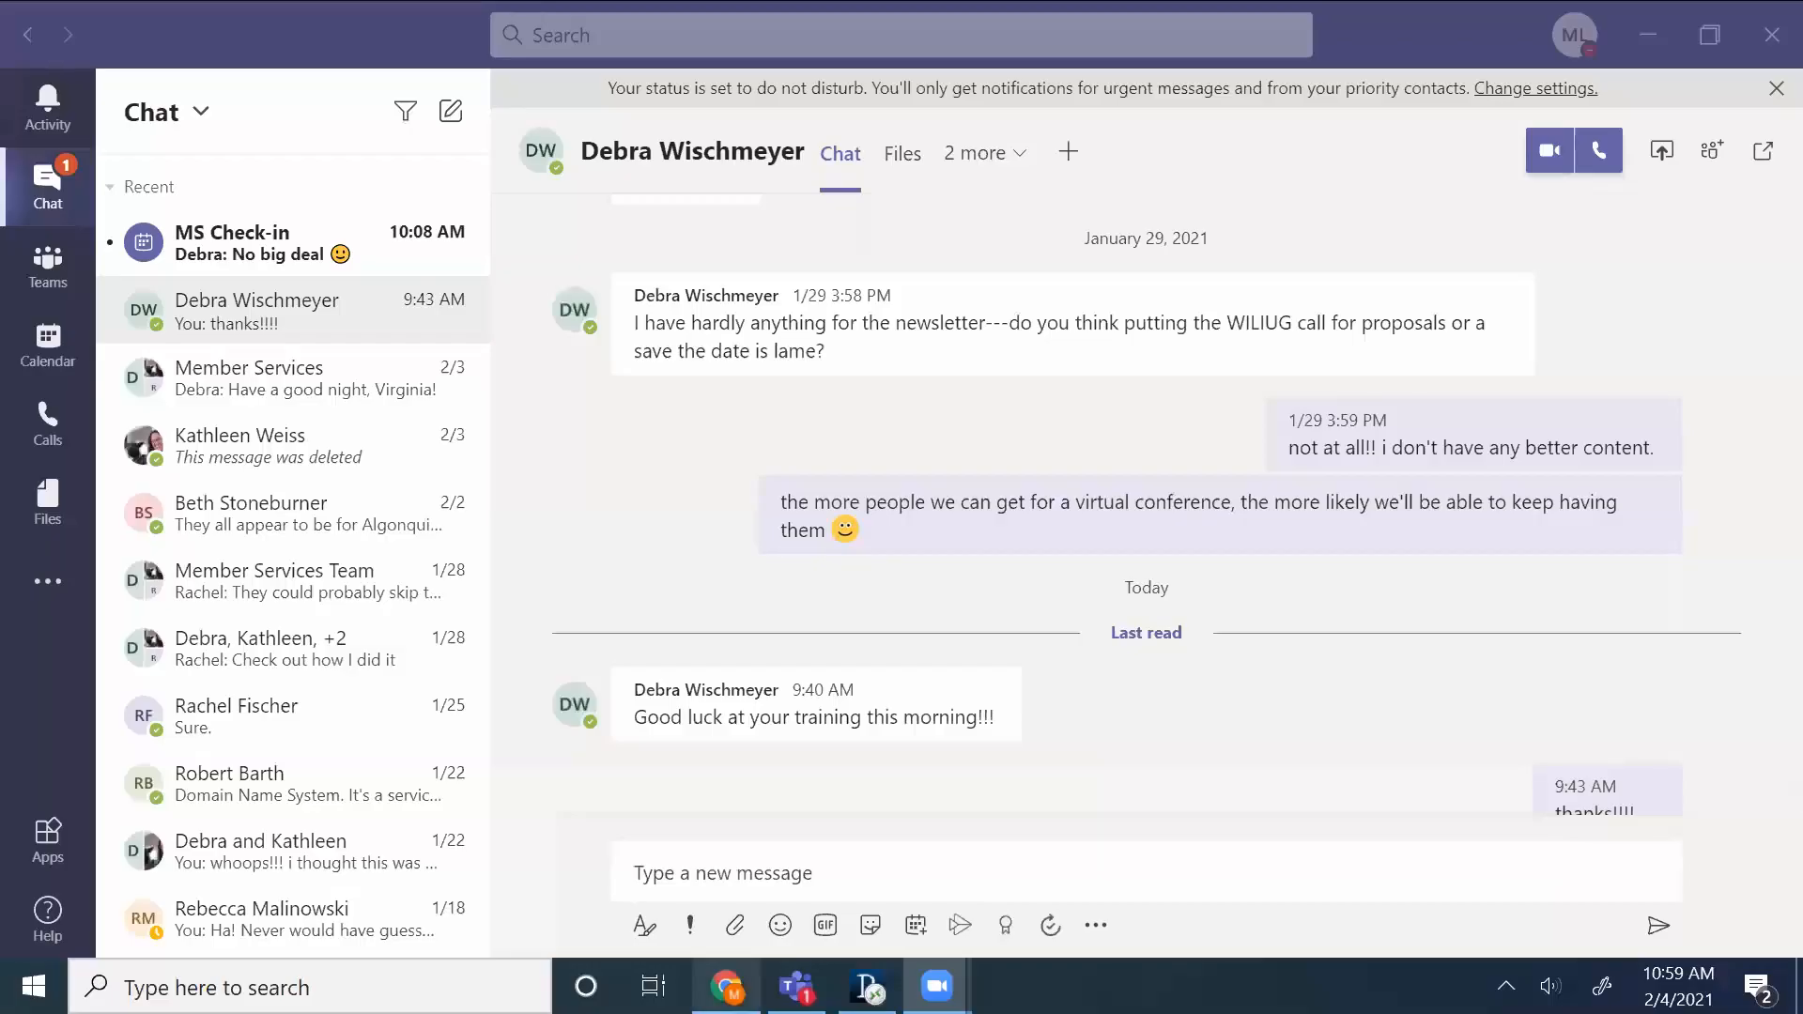
Return to the browser and filter the patron count report to Fremont Public Library using the library quick pick.
{"action": "left_click", "coordinate": [727, 986]}
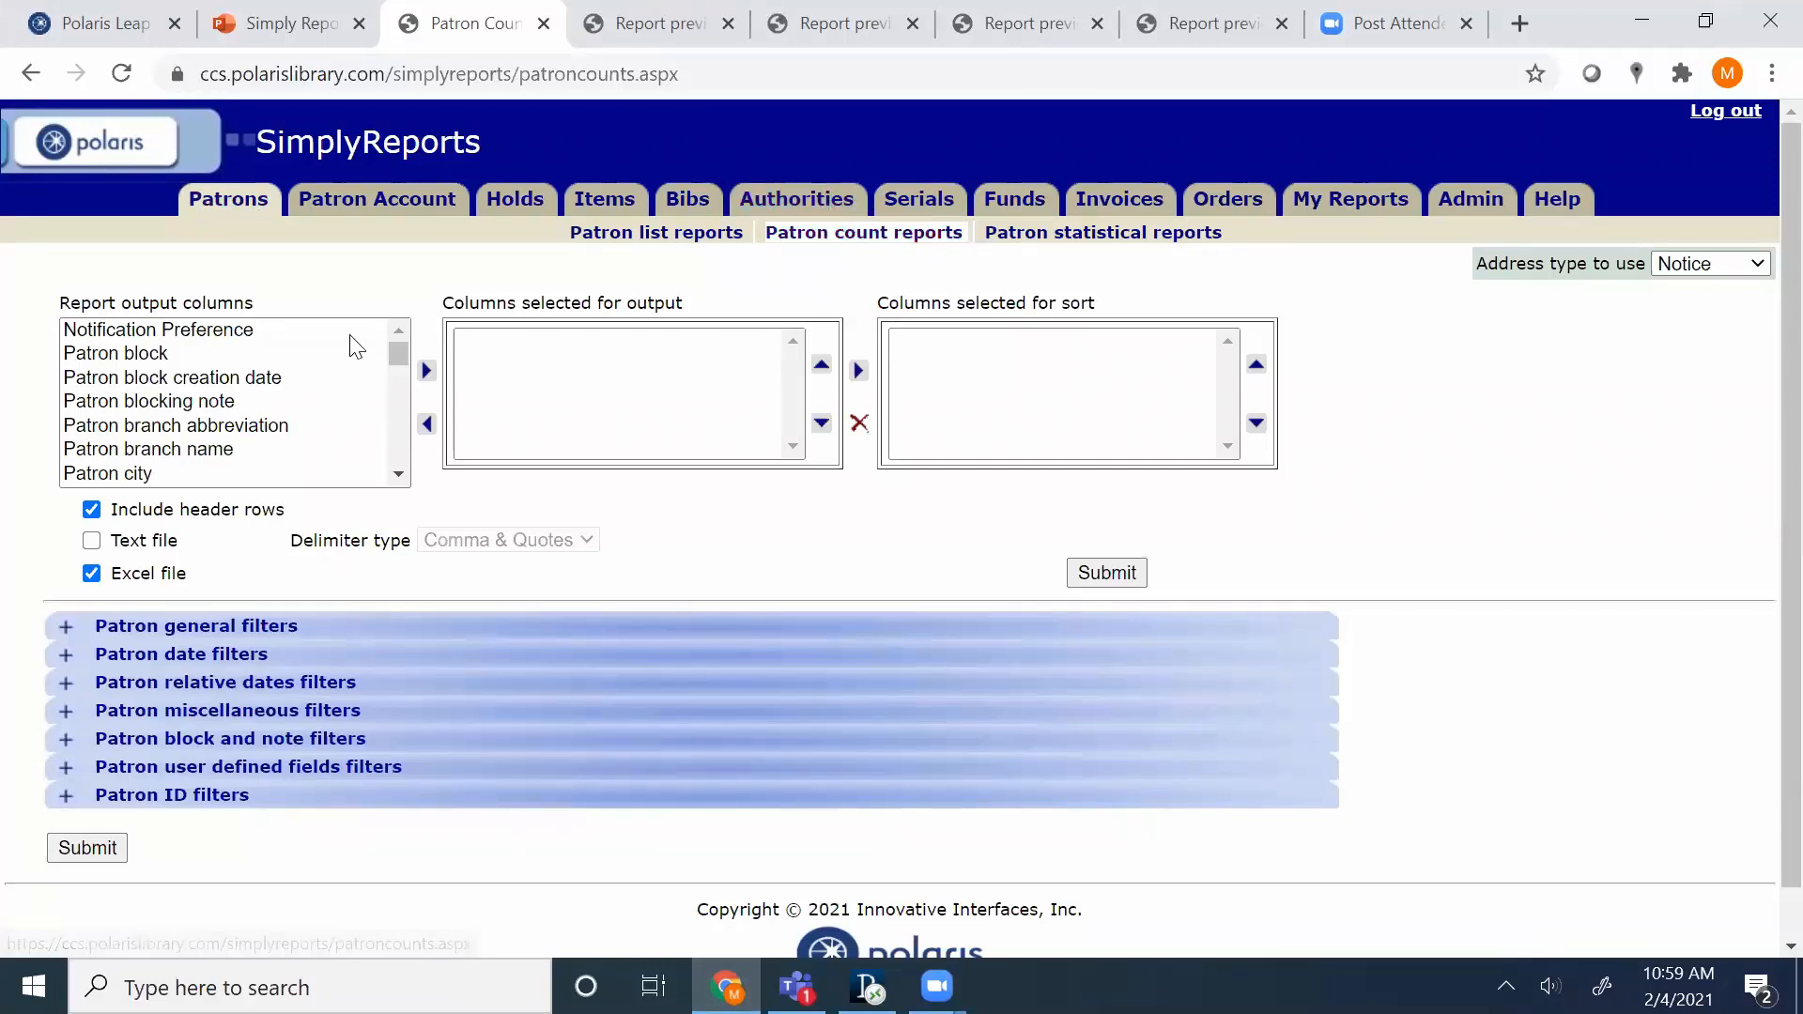
{"action": "scroll", "coordinate": [355, 347], "scroll_direction": "down", "scroll_amount": 2}
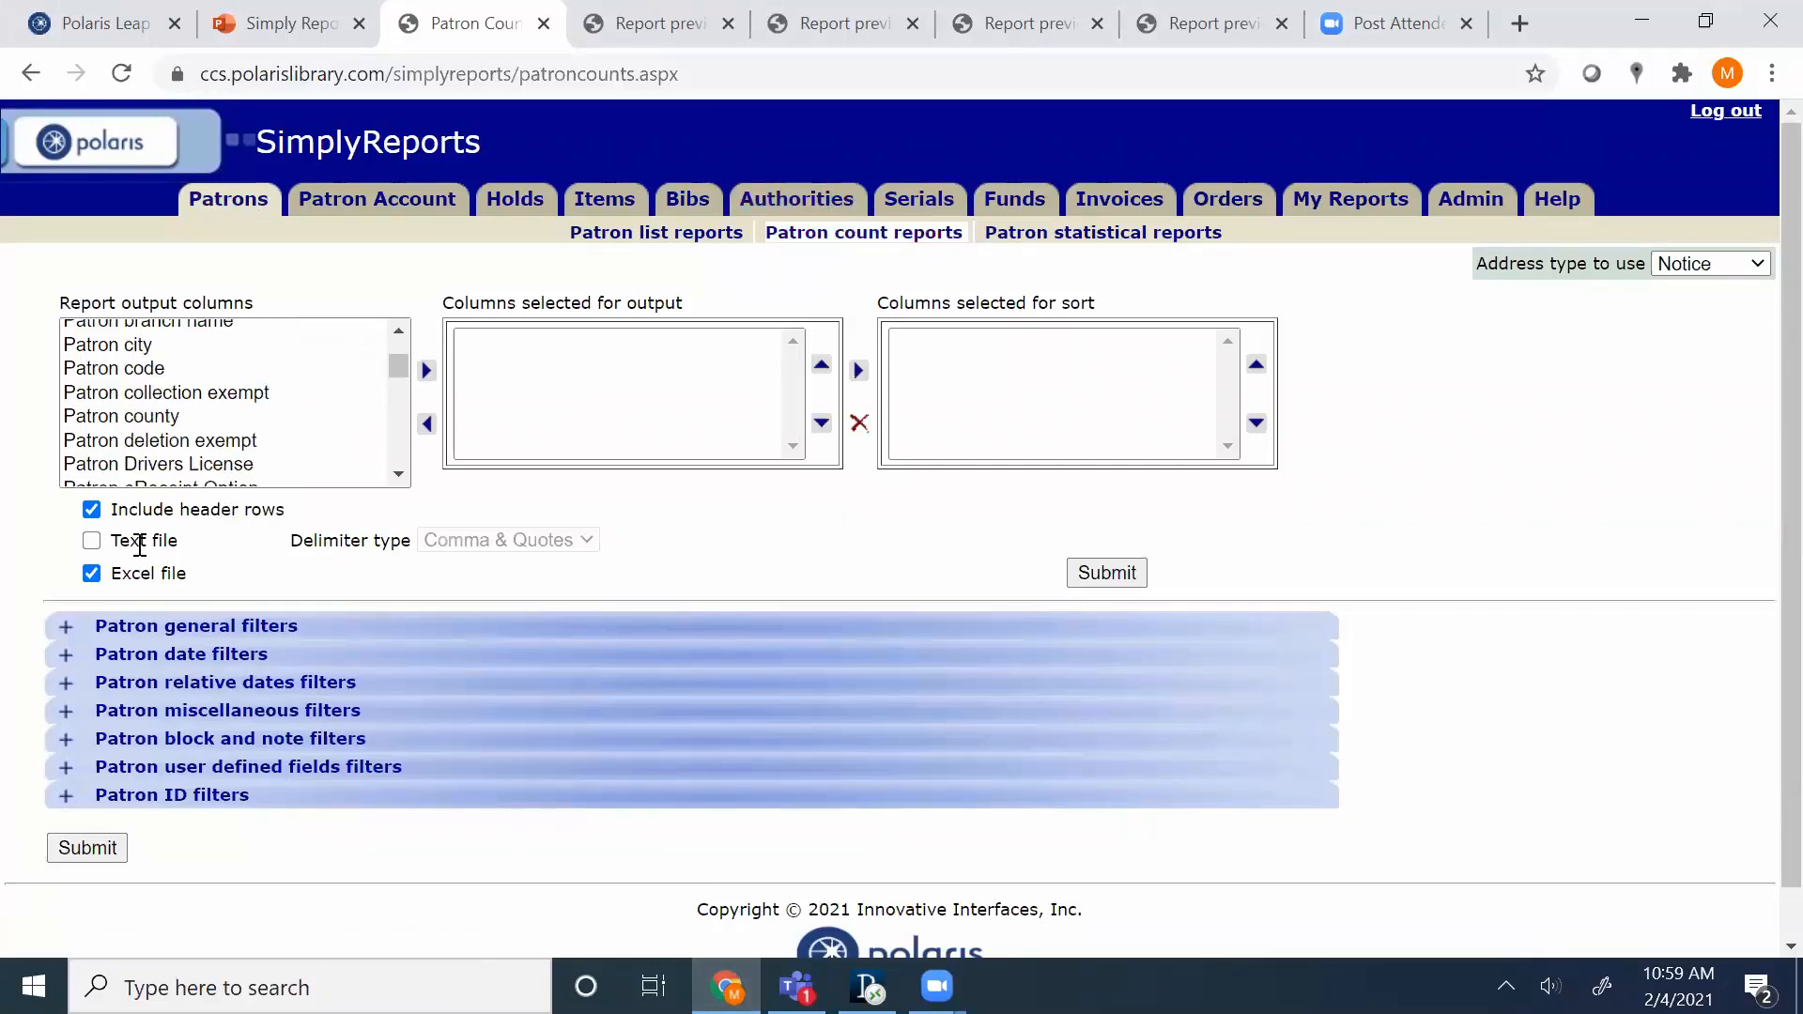
{"action": "left_click", "coordinate": [64, 627]}
{"action": "scroll", "coordinate": [374, 632], "scroll_direction": "down", "scroll_amount": 4}
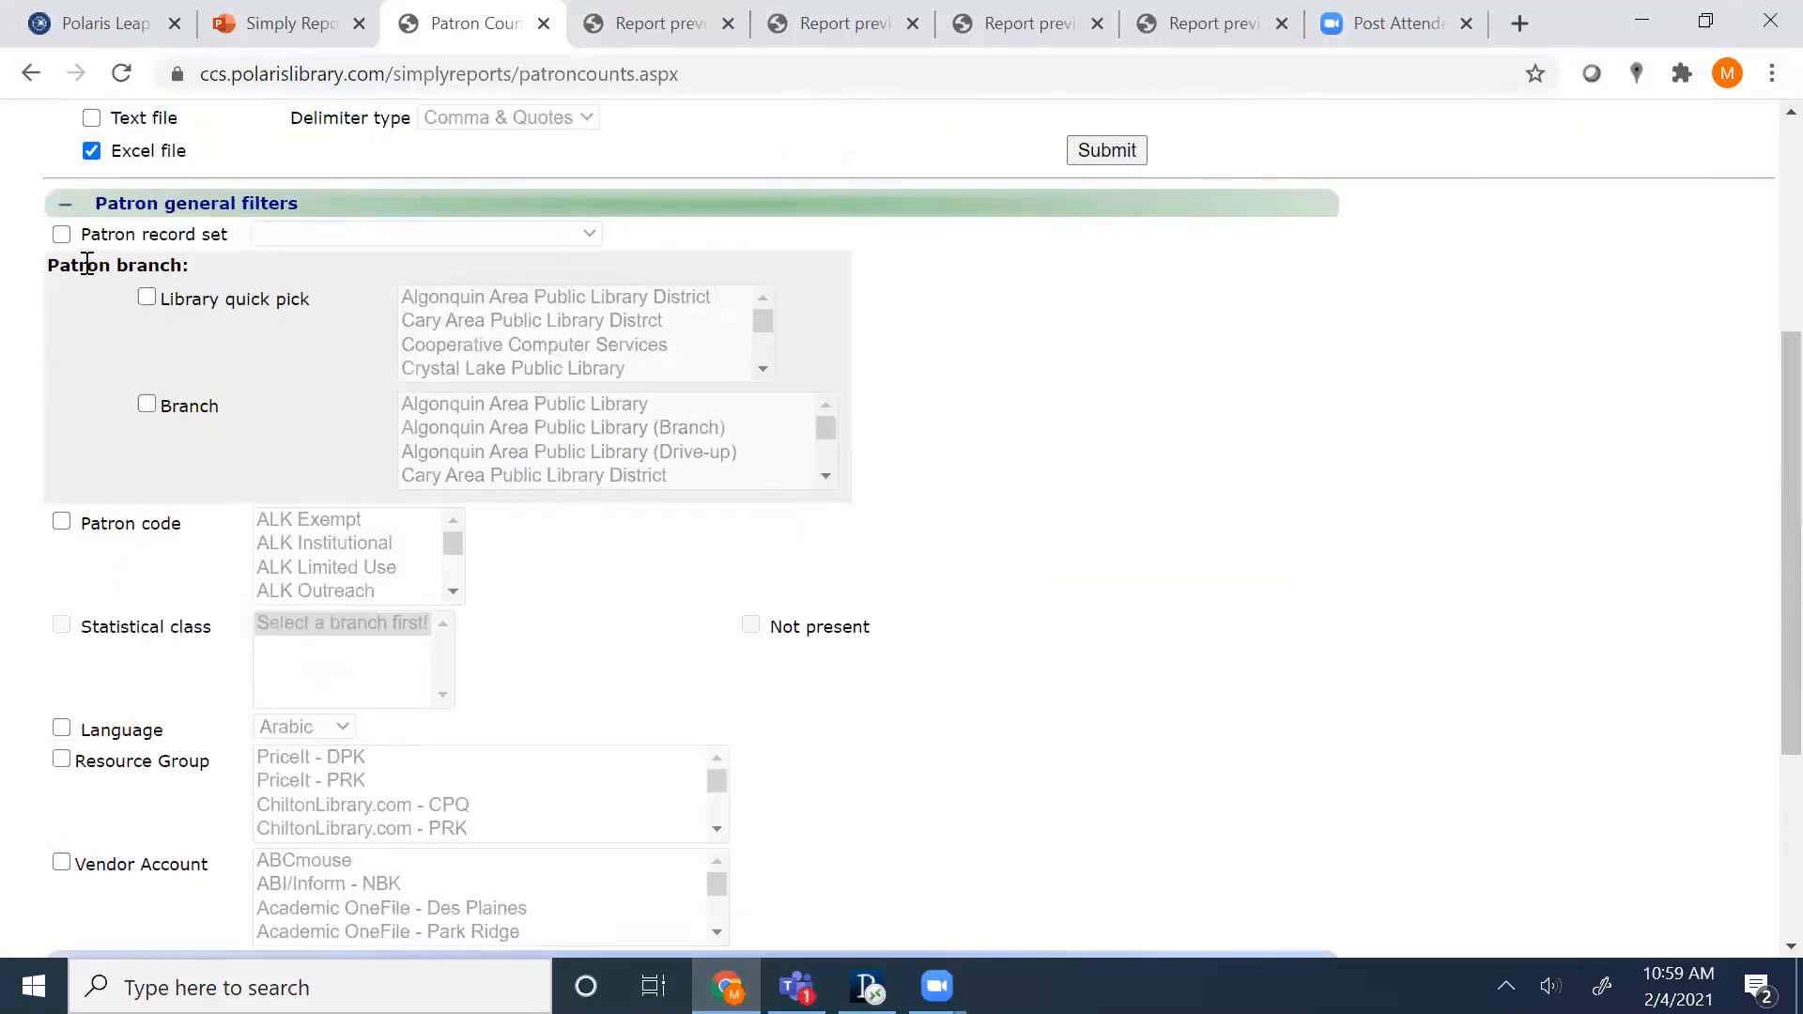
{"action": "left_click", "coordinate": [146, 299]}
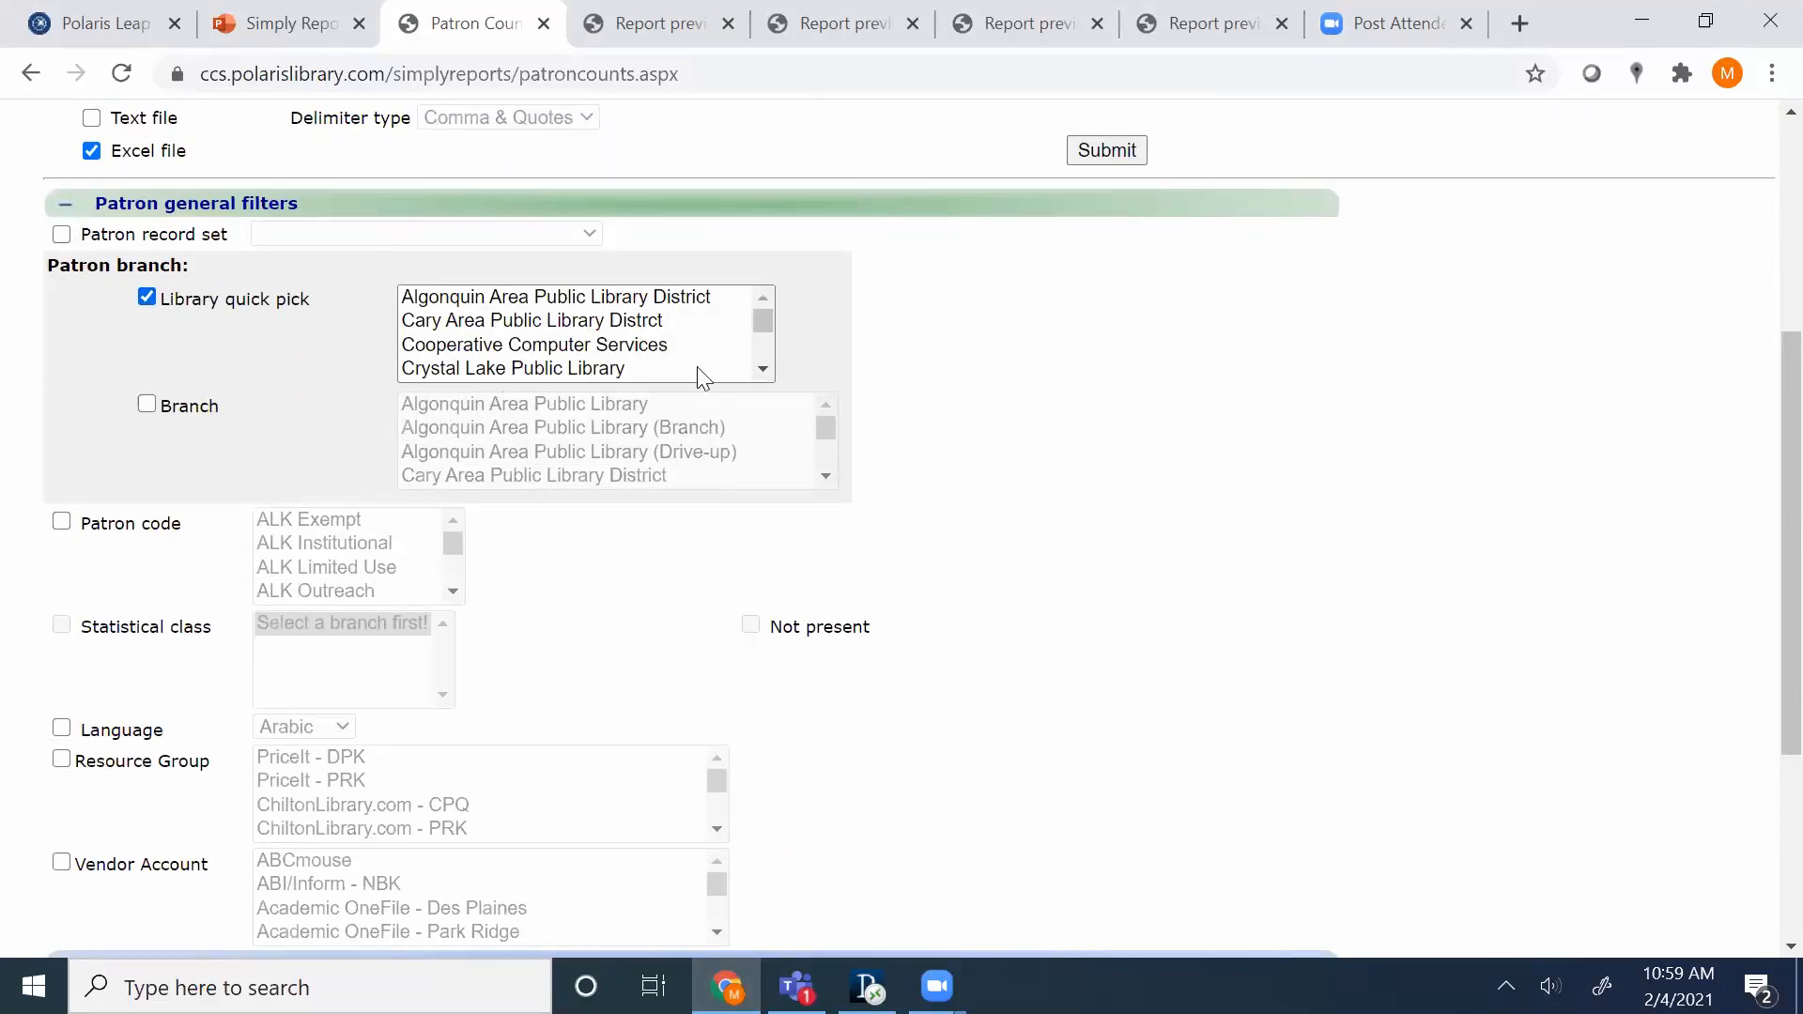
{"action": "left_click", "coordinate": [763, 369]}
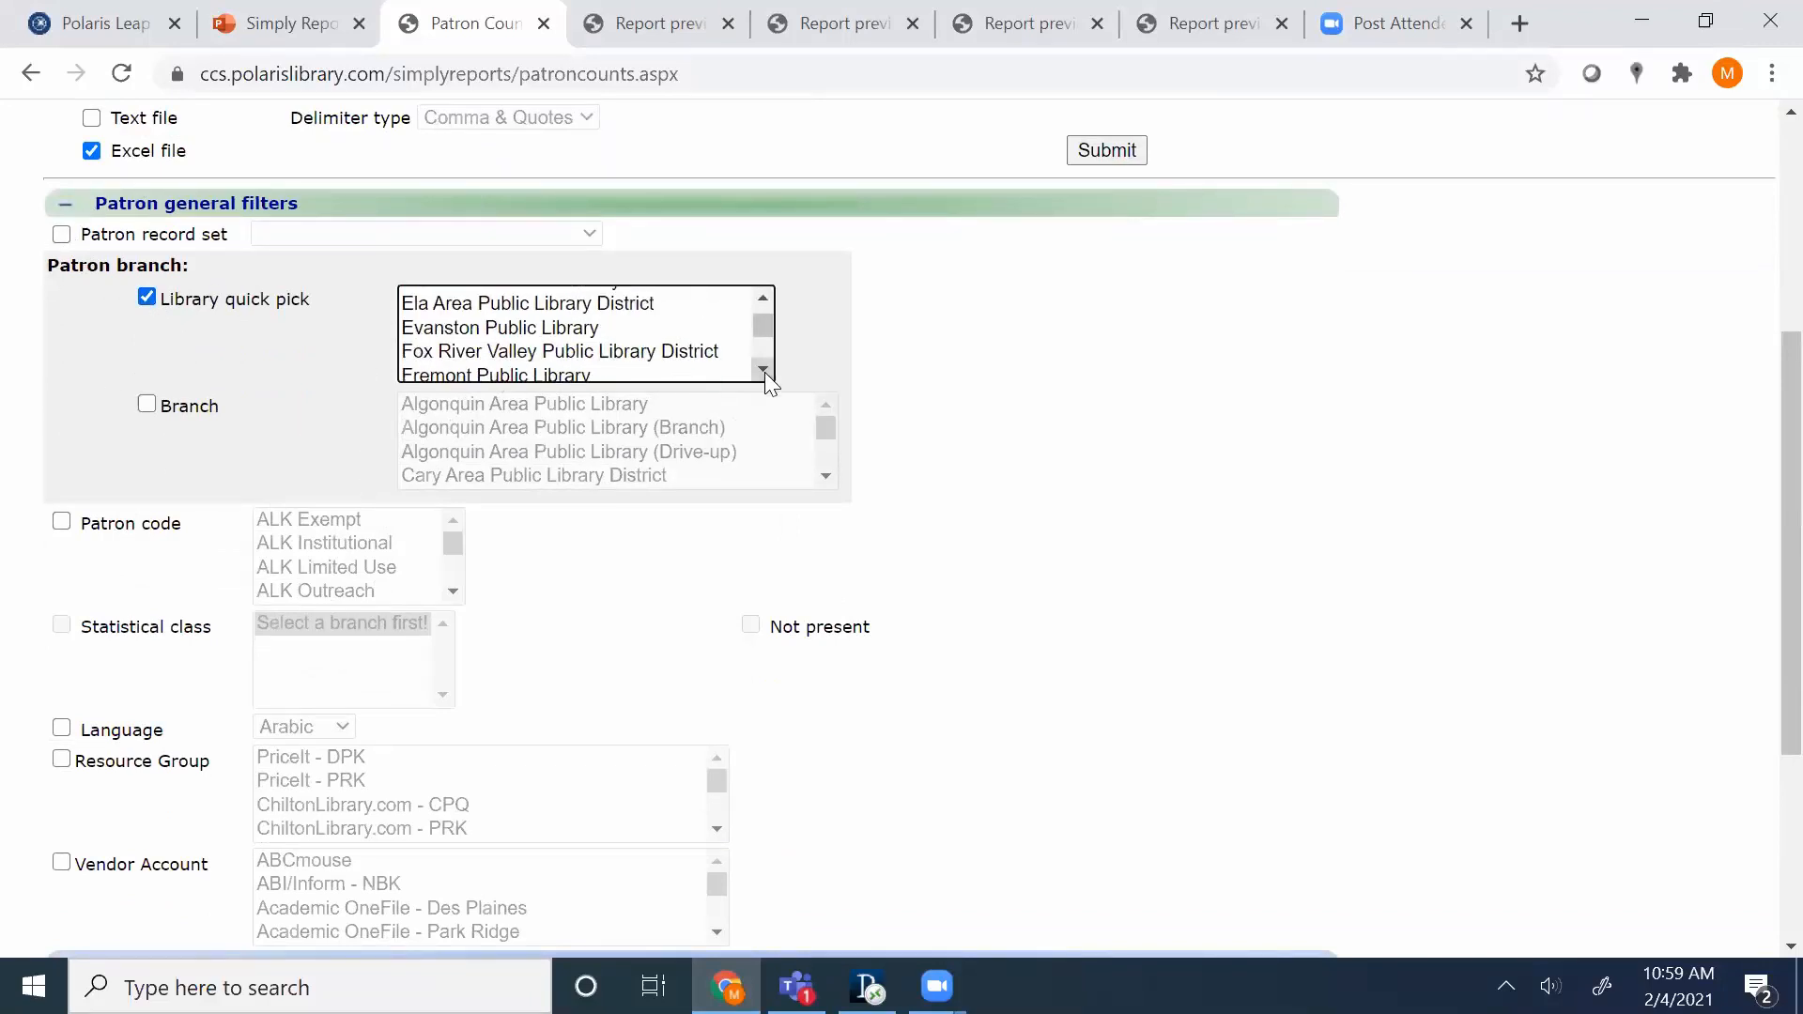
{"action": "left_click", "coordinate": [693, 374]}
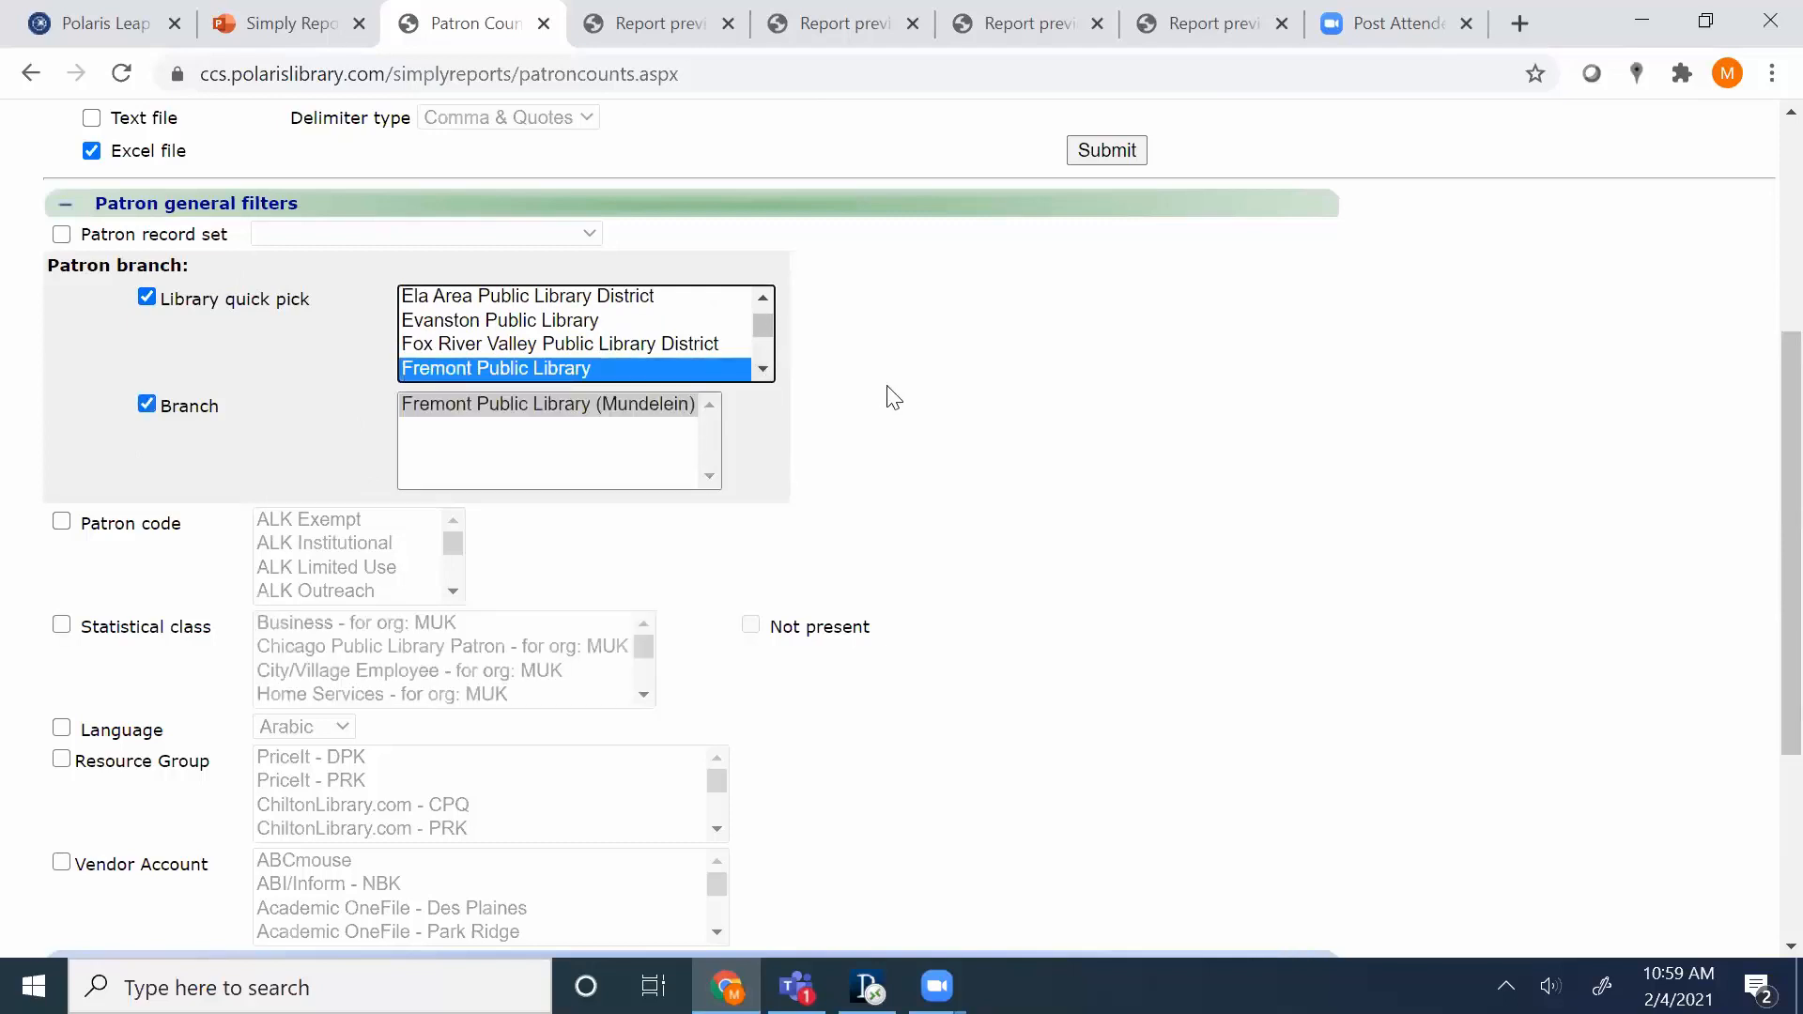
Limit the patron count report to registration dates between 1 month ago and the report run date in the relative dates filters.
{"action": "scroll", "coordinate": [960, 438], "scroll_direction": "down", "scroll_amount": 3}
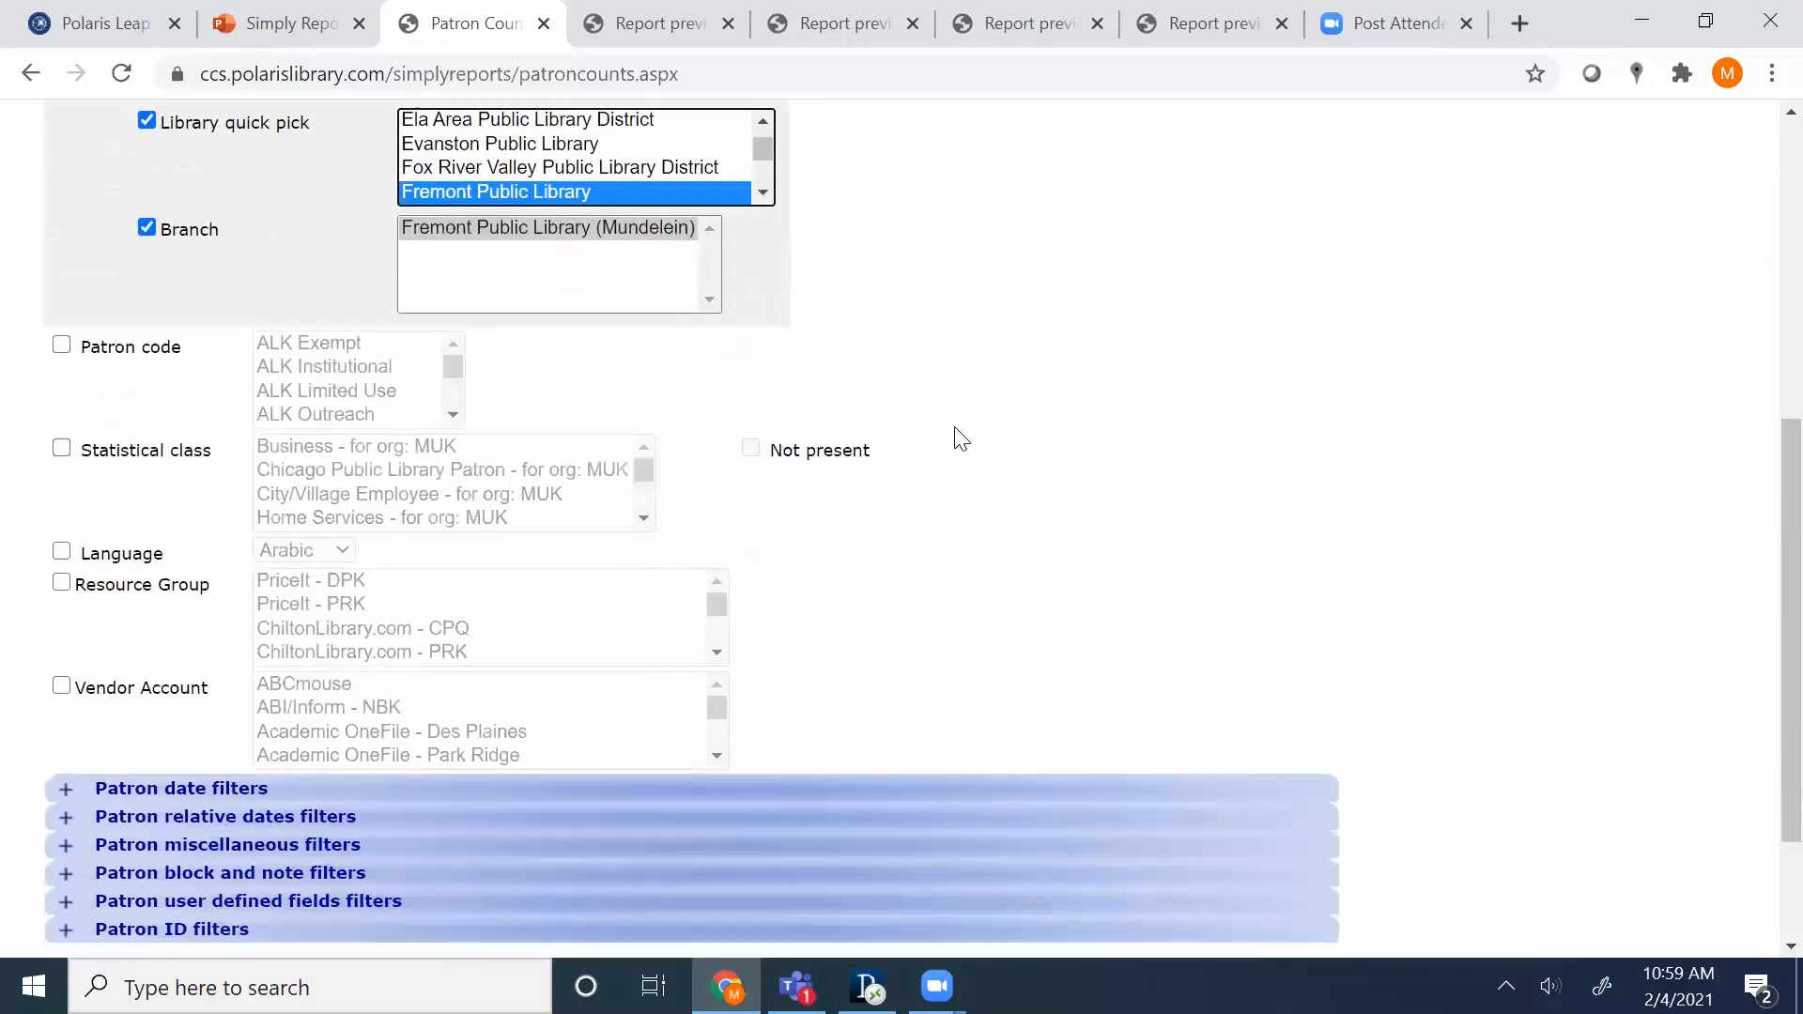
{"action": "scroll", "coordinate": [960, 438], "scroll_direction": "up", "scroll_amount": 4}
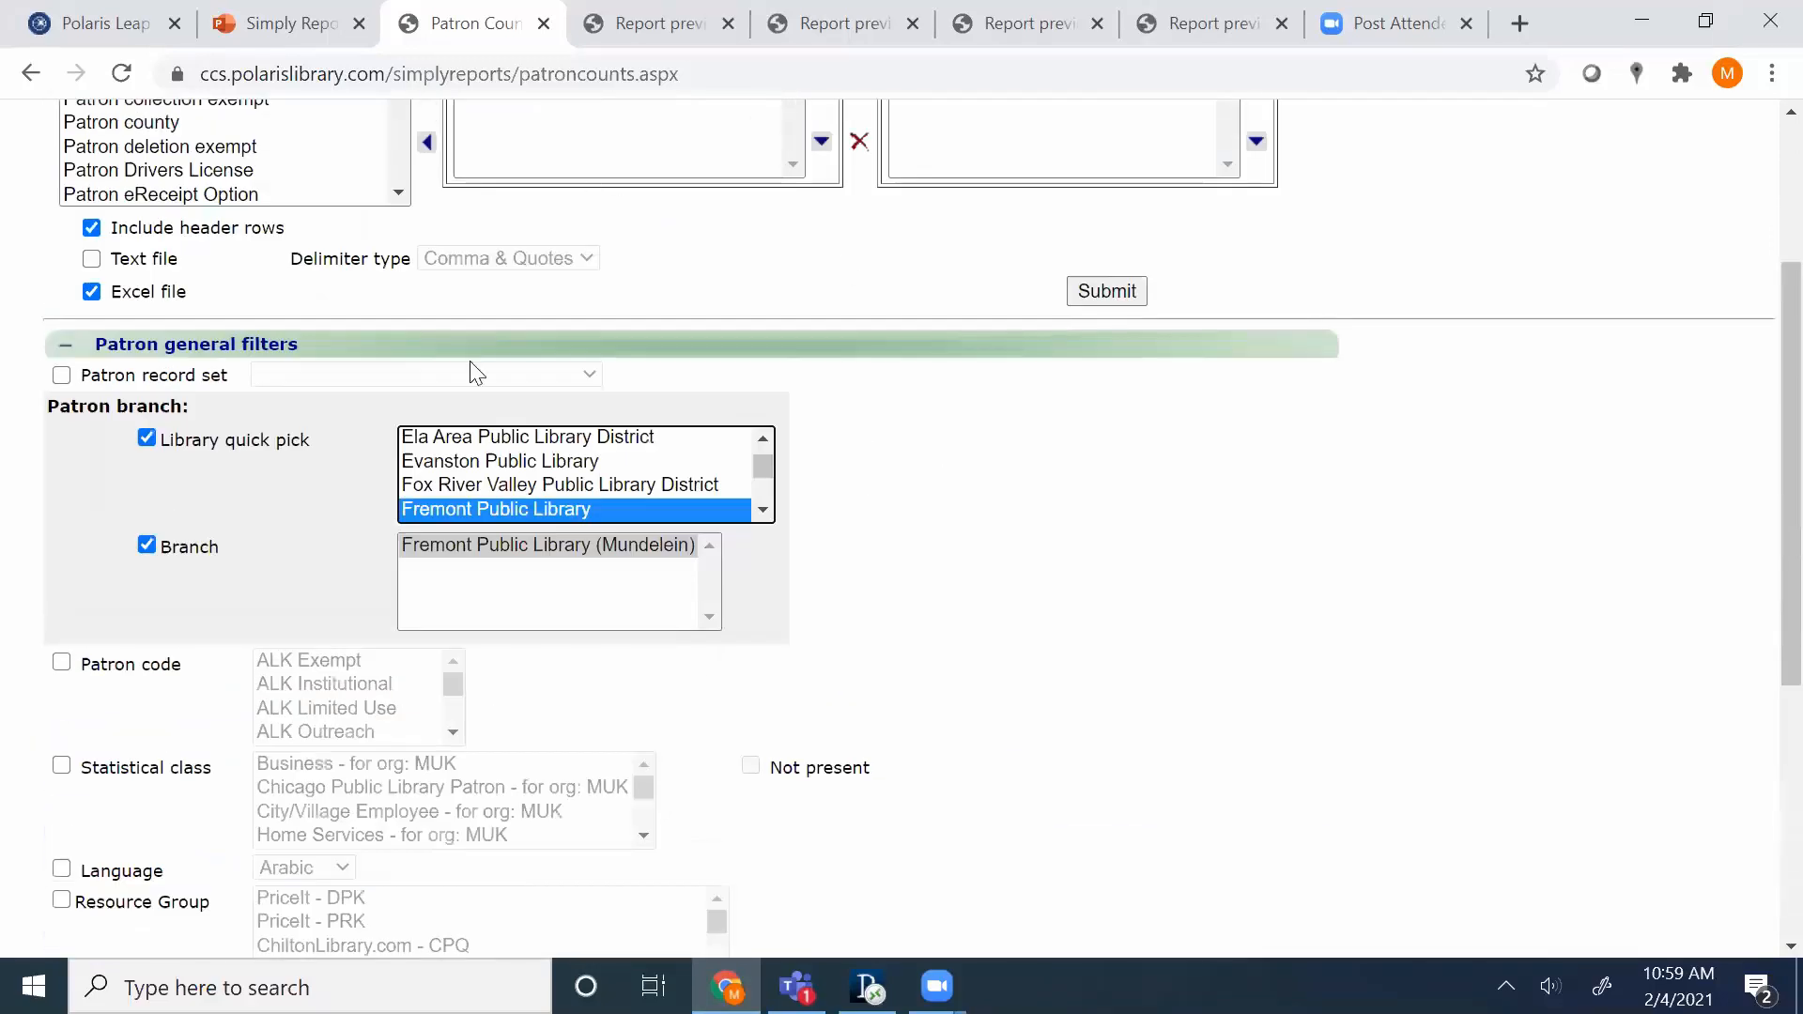
{"action": "scroll", "coordinate": [890, 537], "scroll_direction": "down", "scroll_amount": 4}
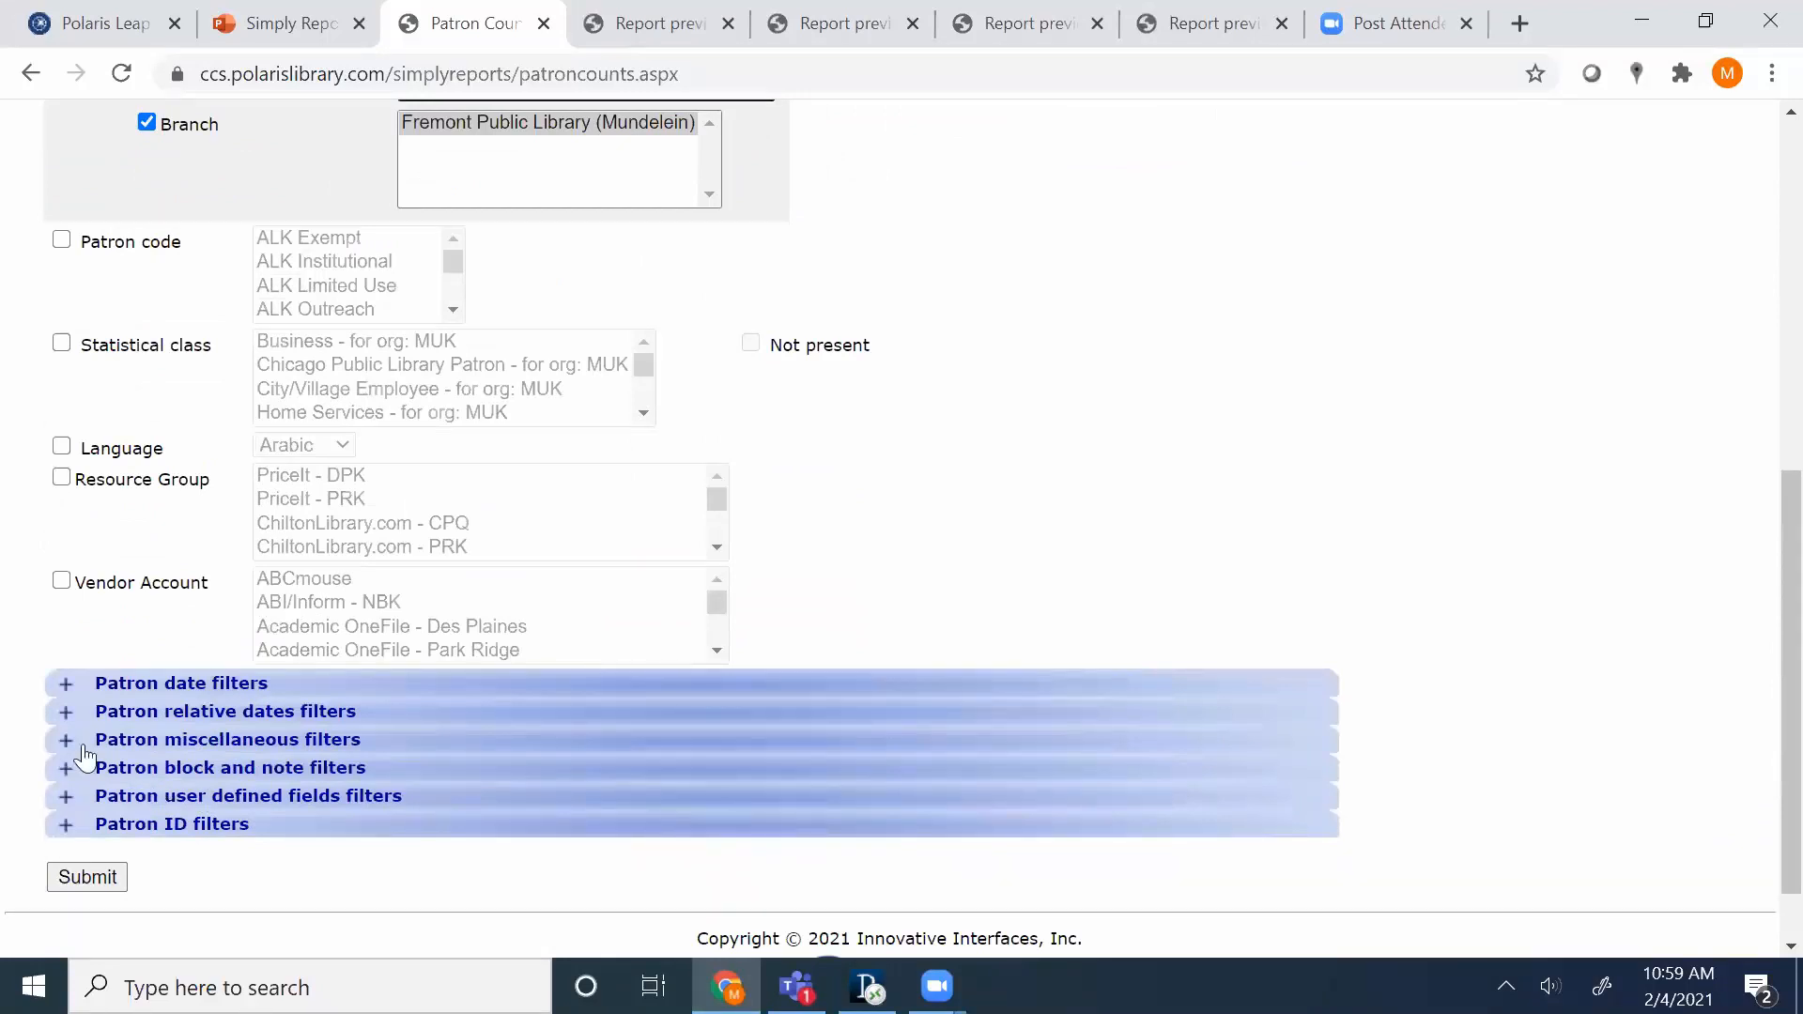
{"action": "scroll", "coordinate": [83, 752], "scroll_direction": "down", "scroll_amount": 1}
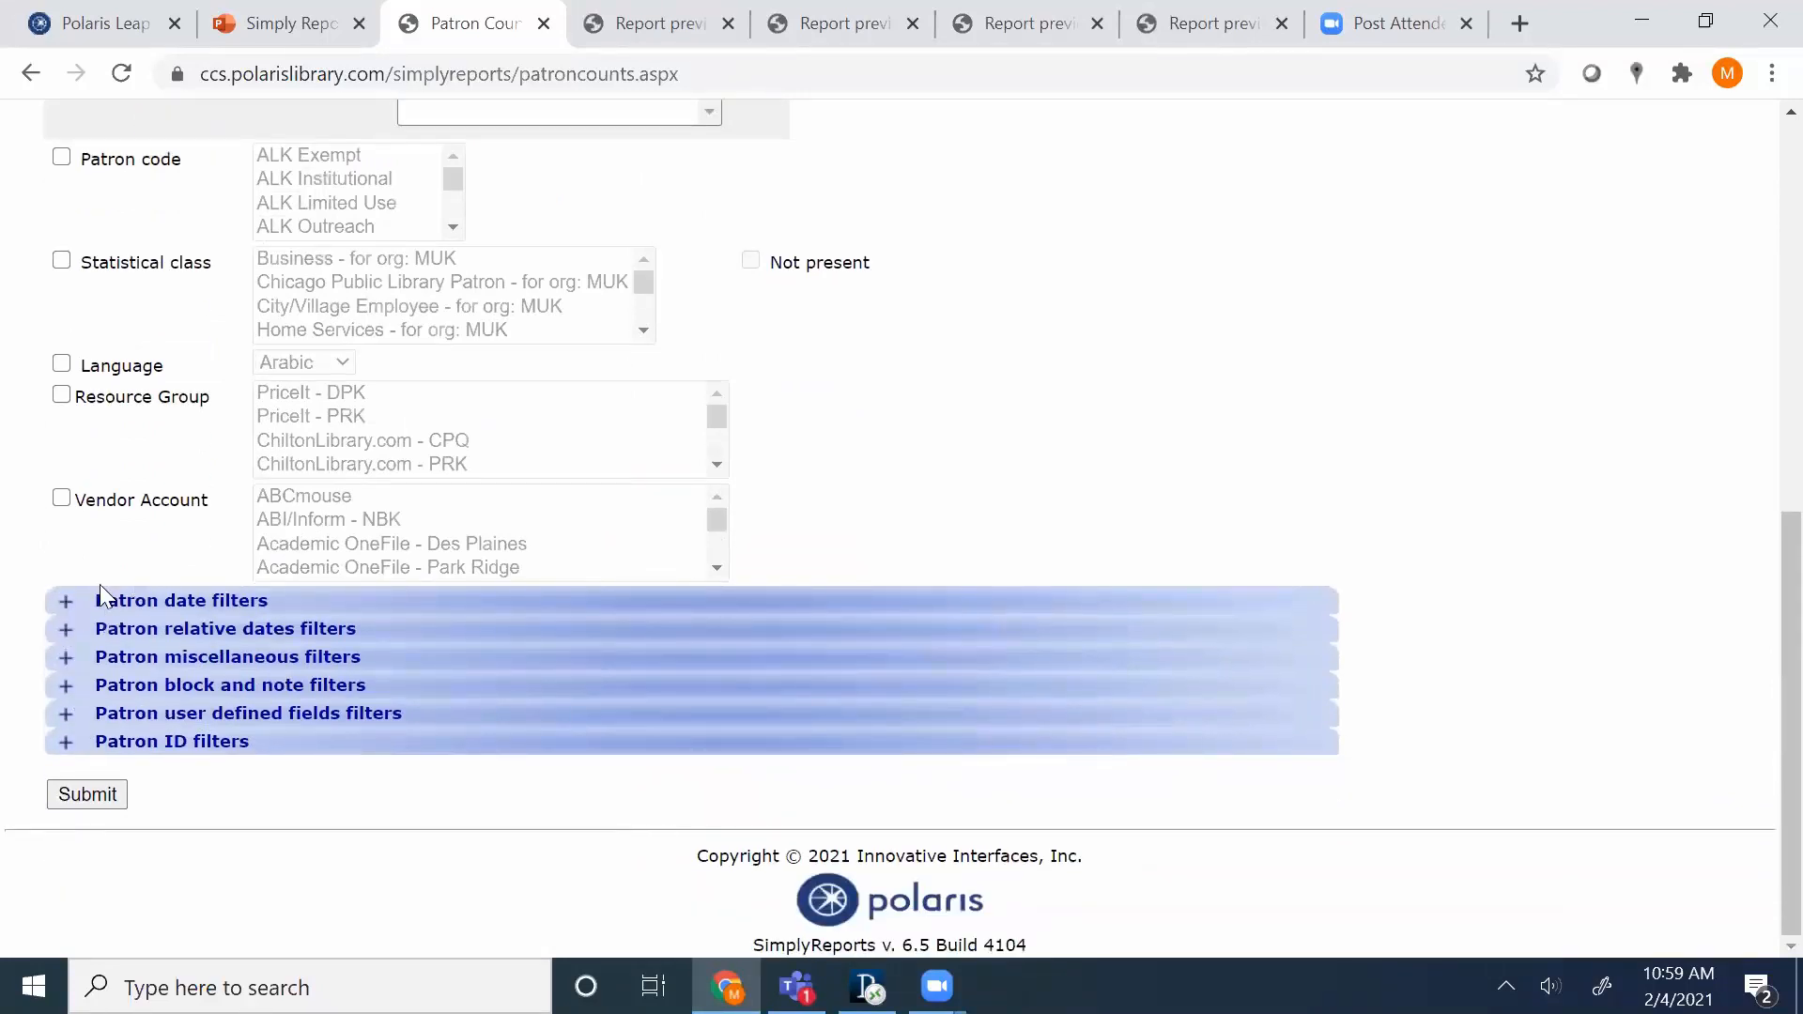
{"action": "left_click", "coordinate": [73, 635]}
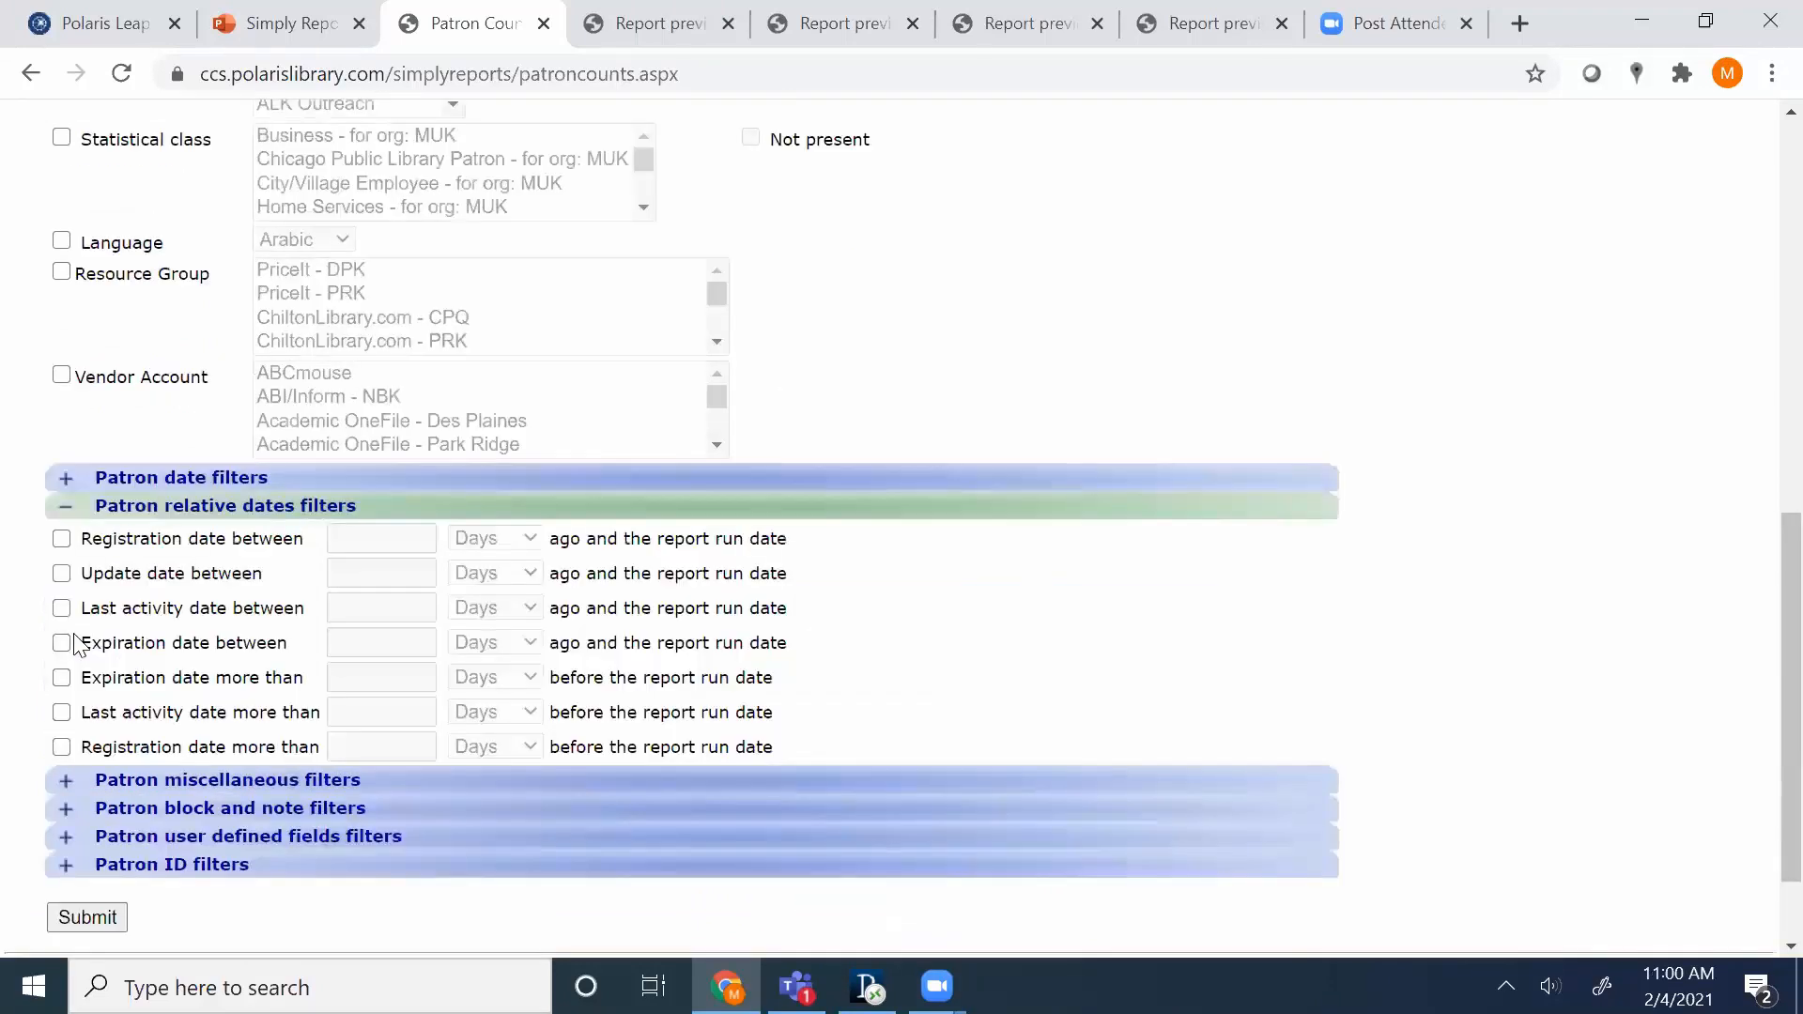
{"action": "left_click_drag", "start_coordinate": [82, 538], "coordinate": [275, 571]}
{"action": "left_click", "coordinate": [61, 540]}
{"action": "left_click", "coordinate": [493, 540]}
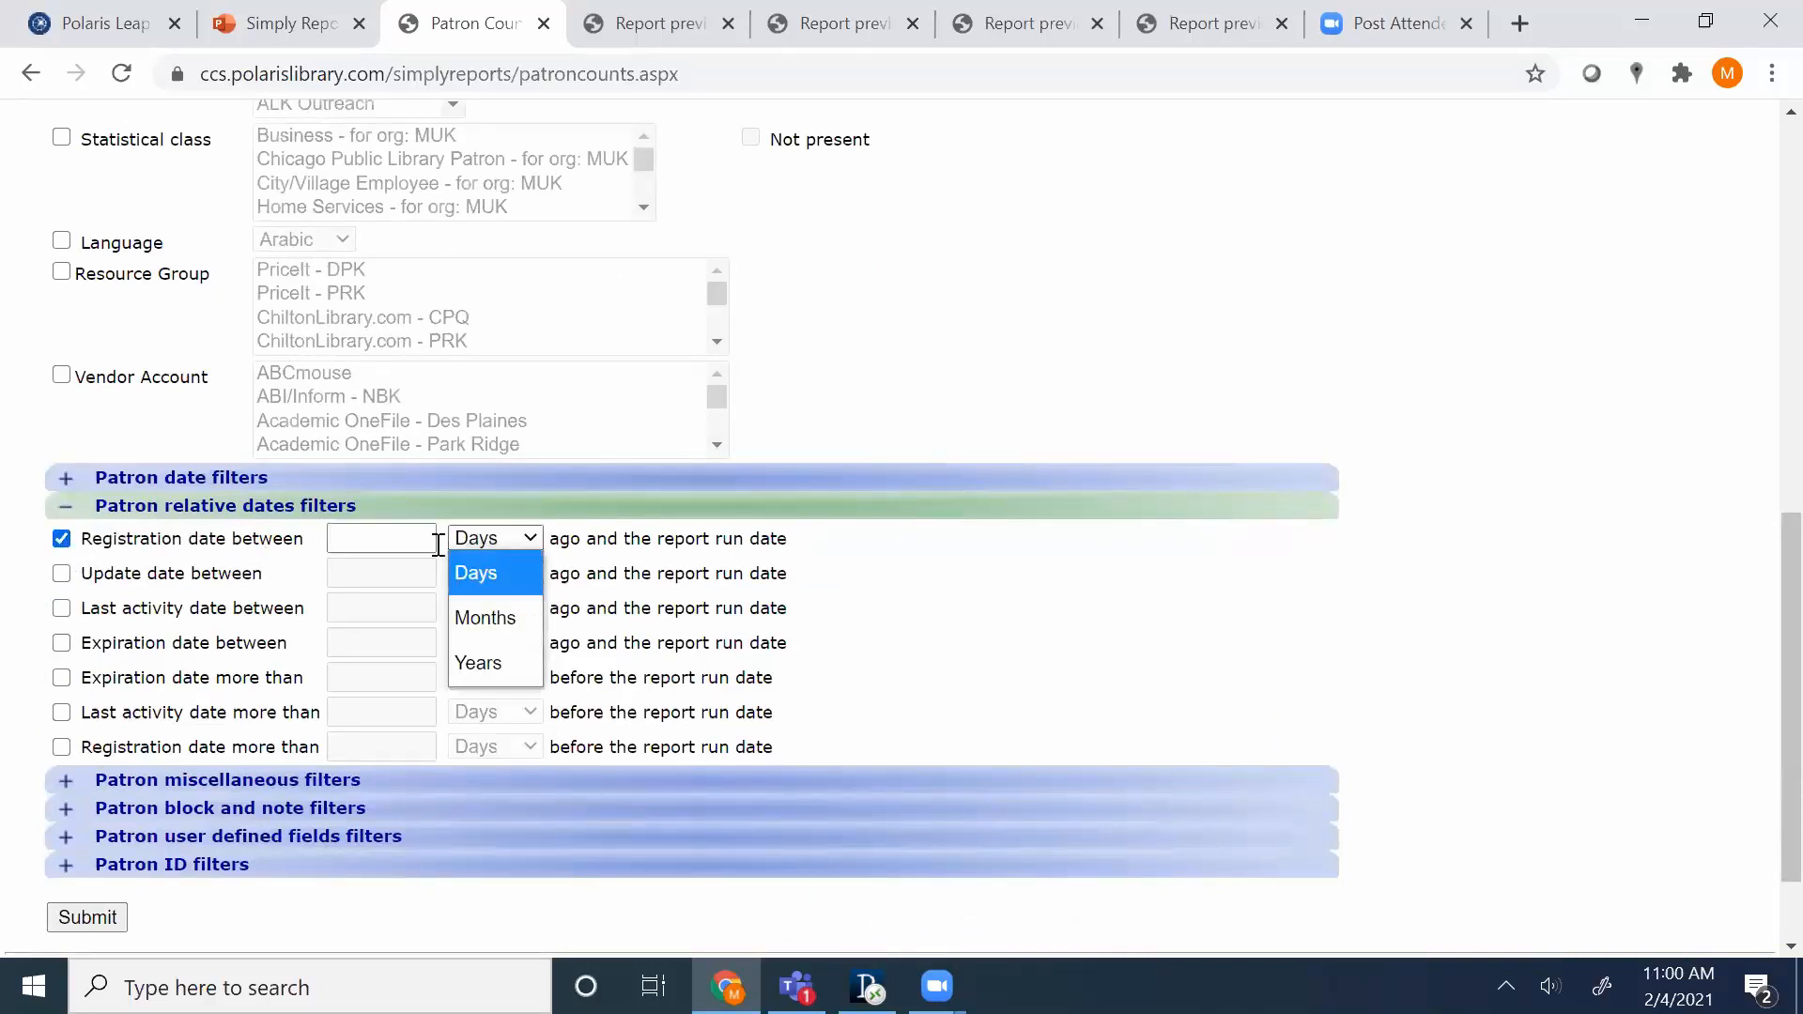
{"action": "left_click", "coordinate": [479, 616]}
{"action": "type", "text": "1"}
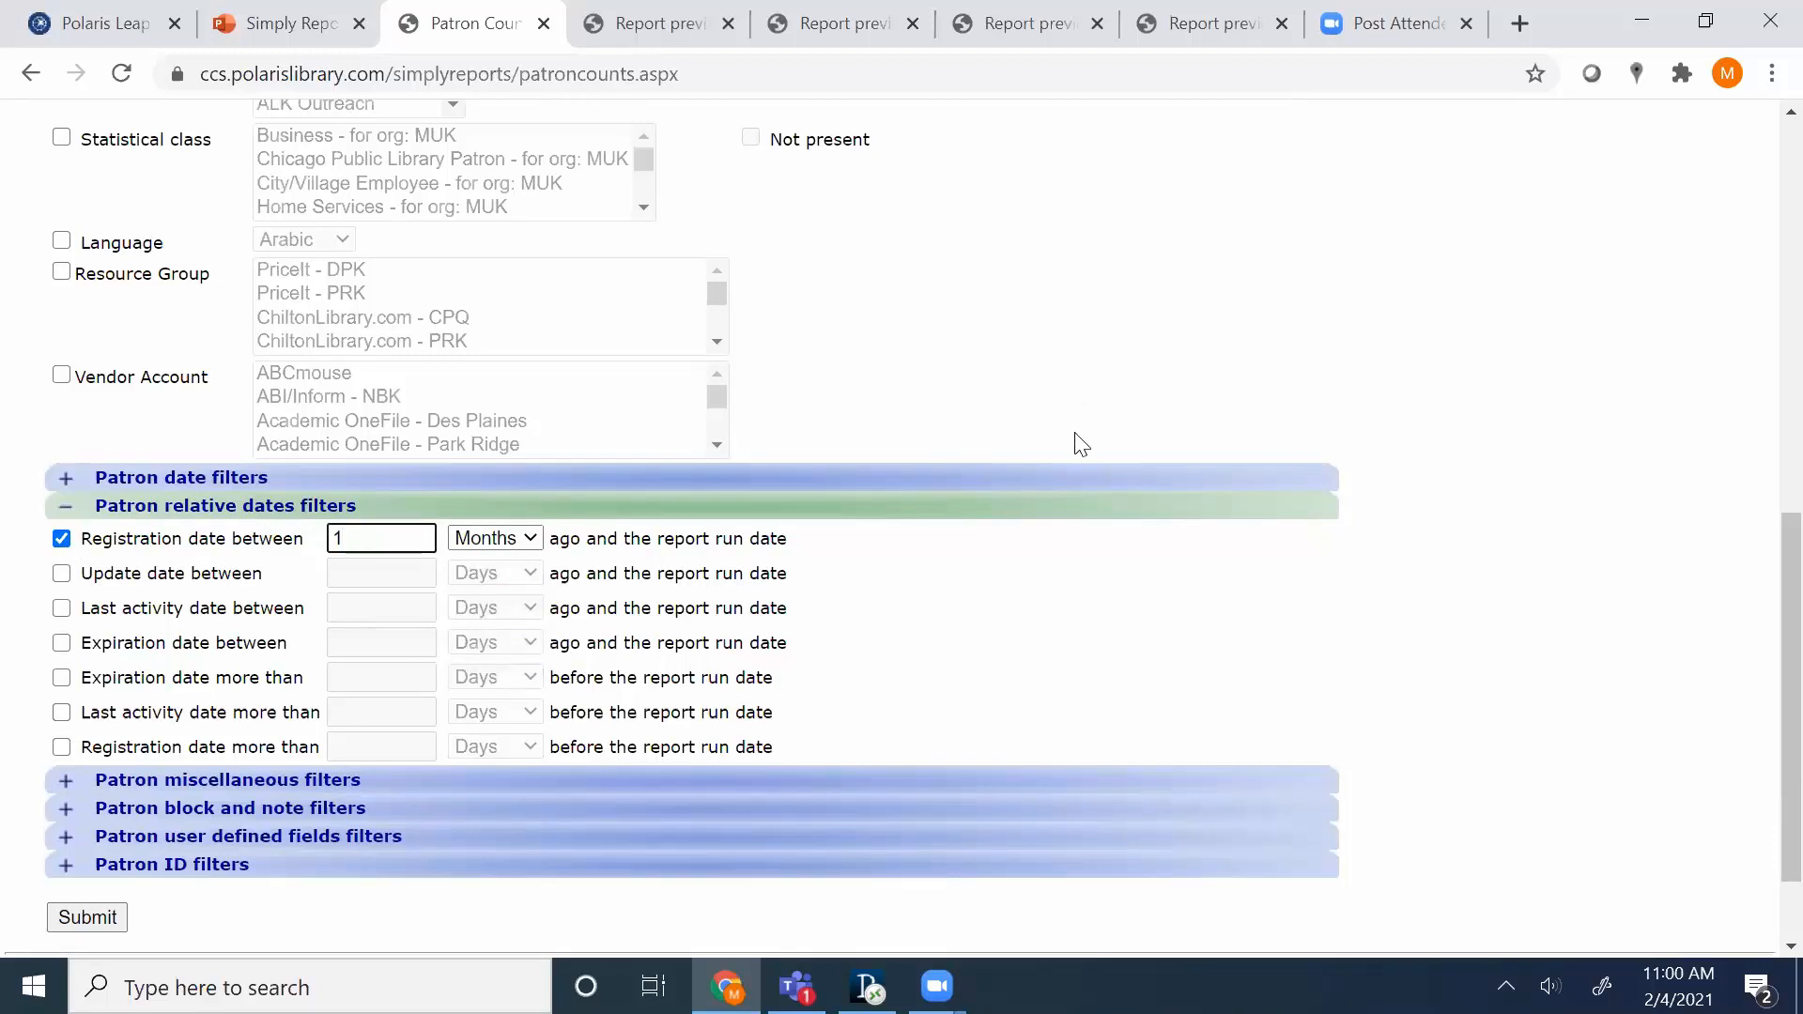
Preview the patron count report with Patron code as its output column, and return to the report setup.
{"action": "scroll", "coordinate": [813, 648], "scroll_direction": "up", "scroll_amount": 6}
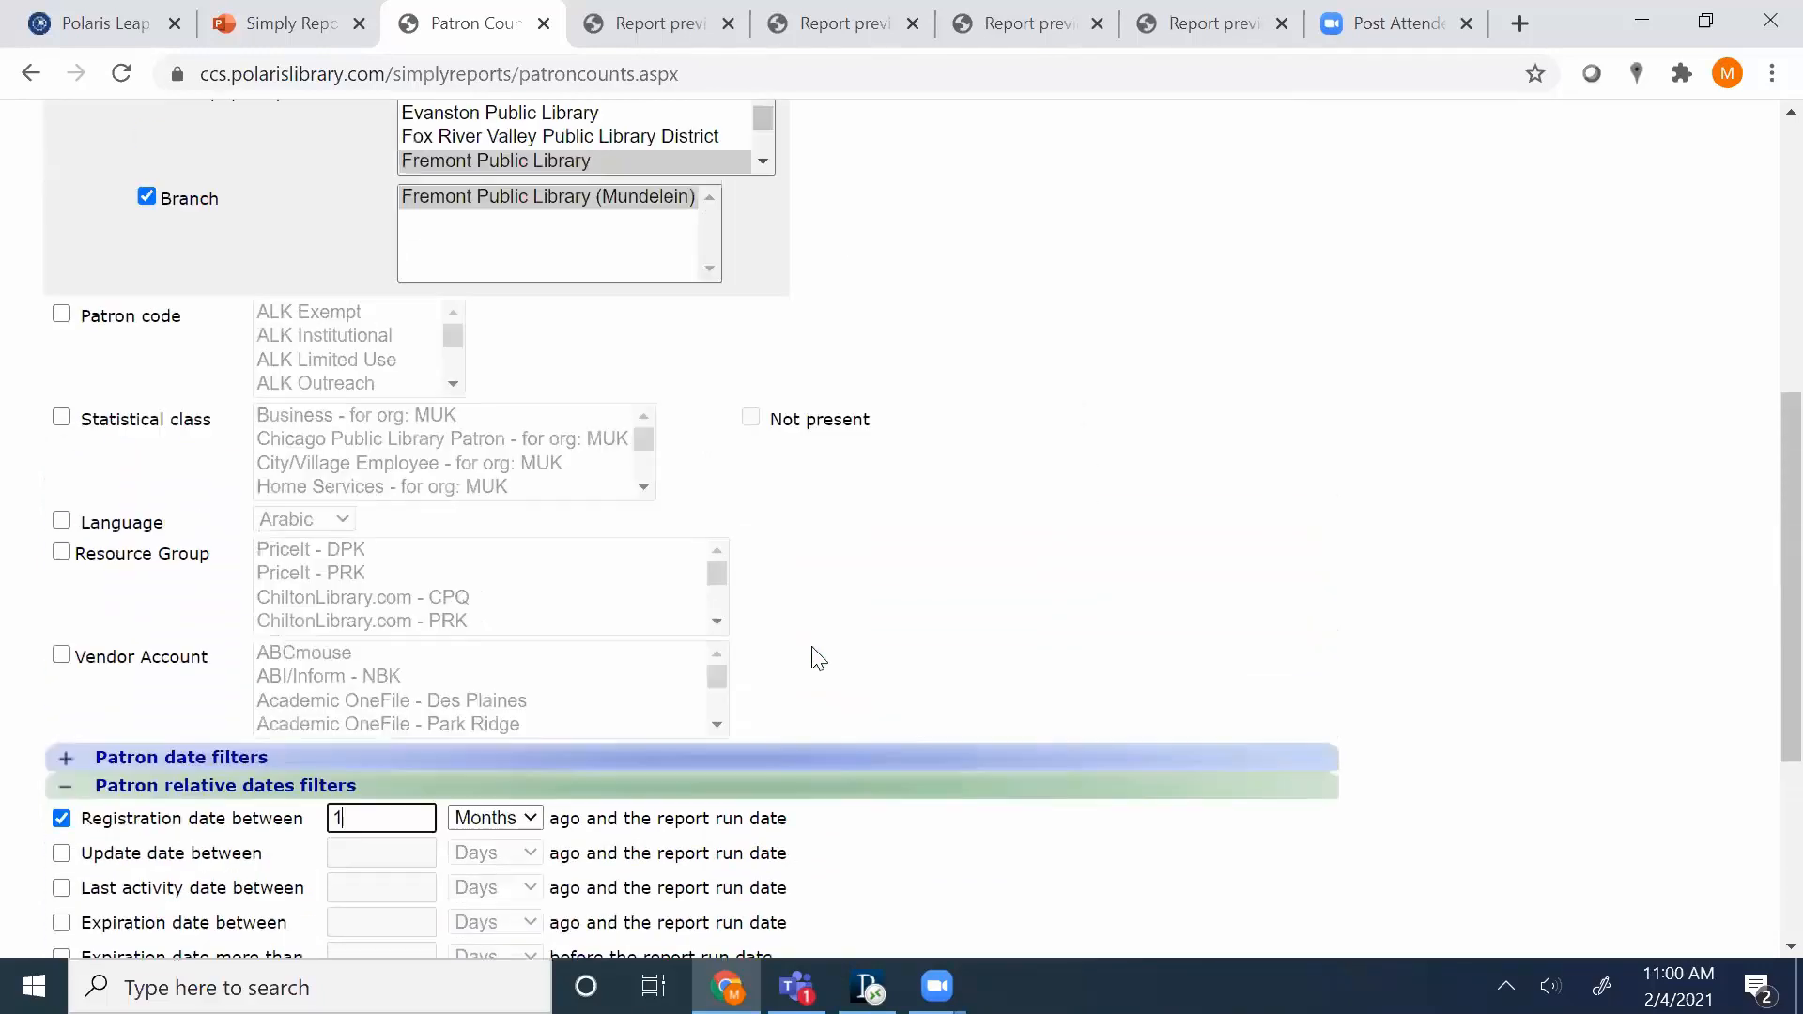
{"action": "scroll", "coordinate": [813, 658], "scroll_direction": "up", "scroll_amount": 3}
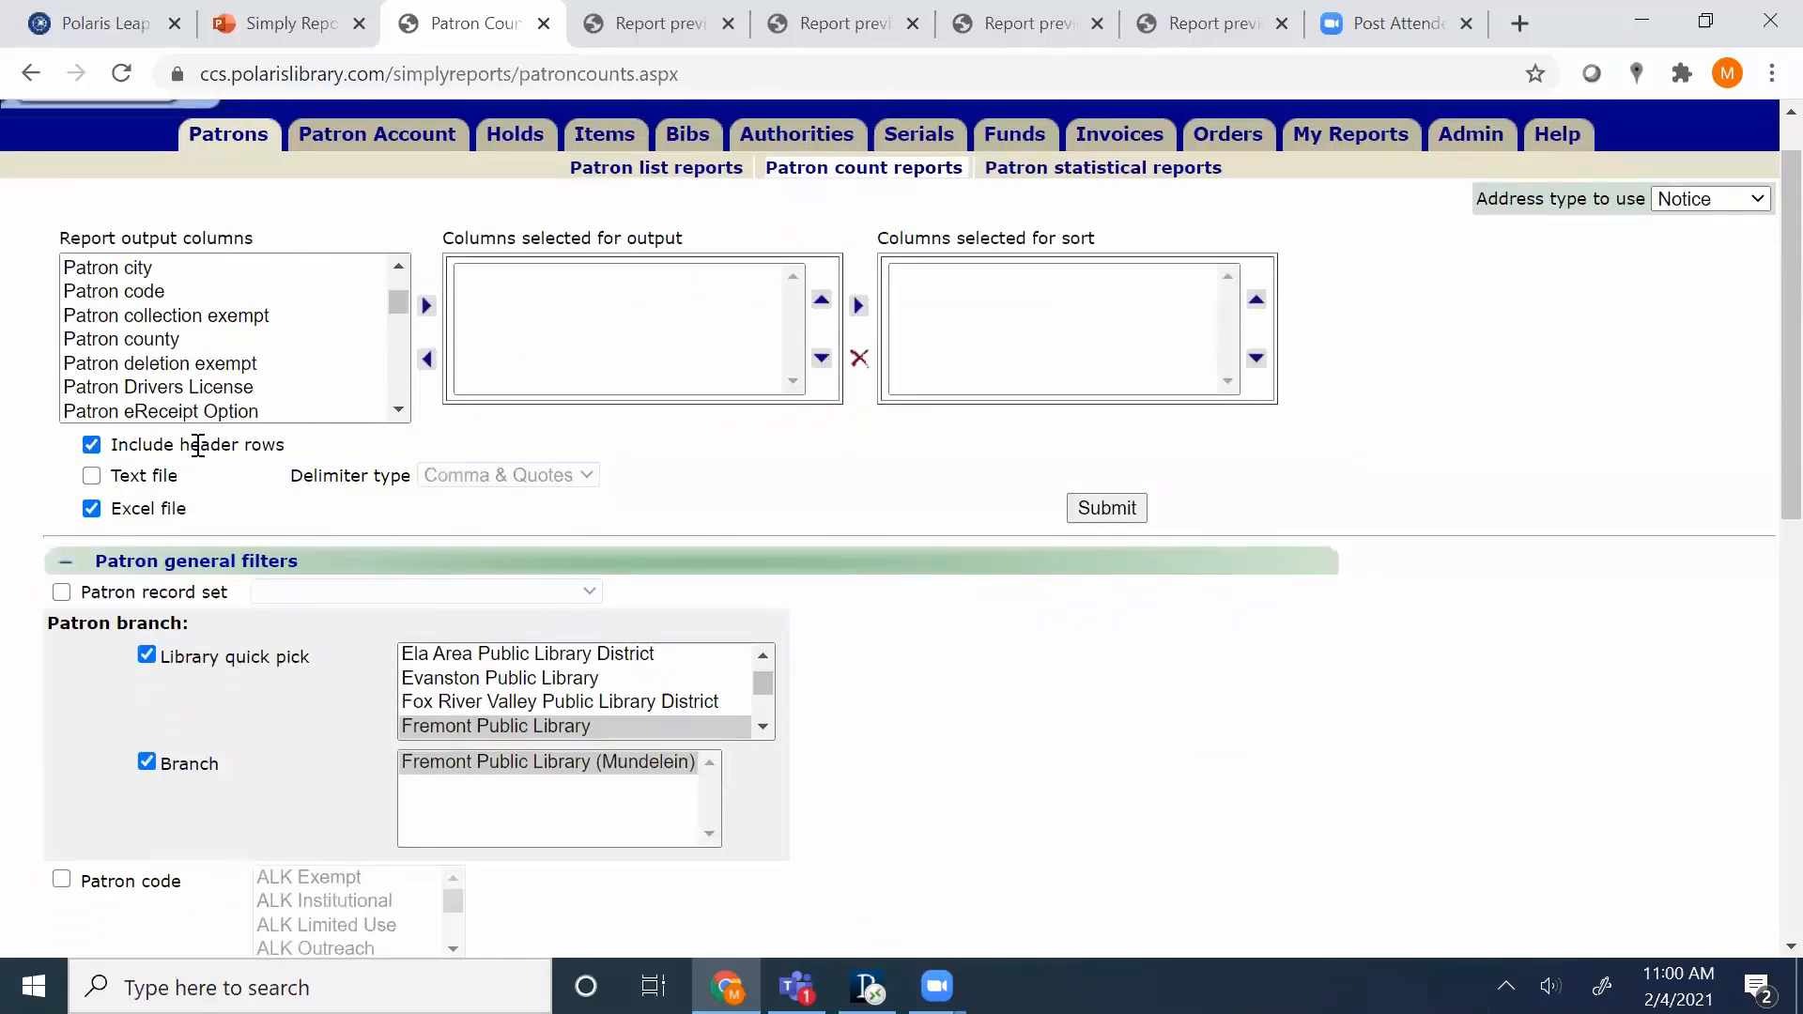
{"action": "left_click", "coordinate": [141, 293]}
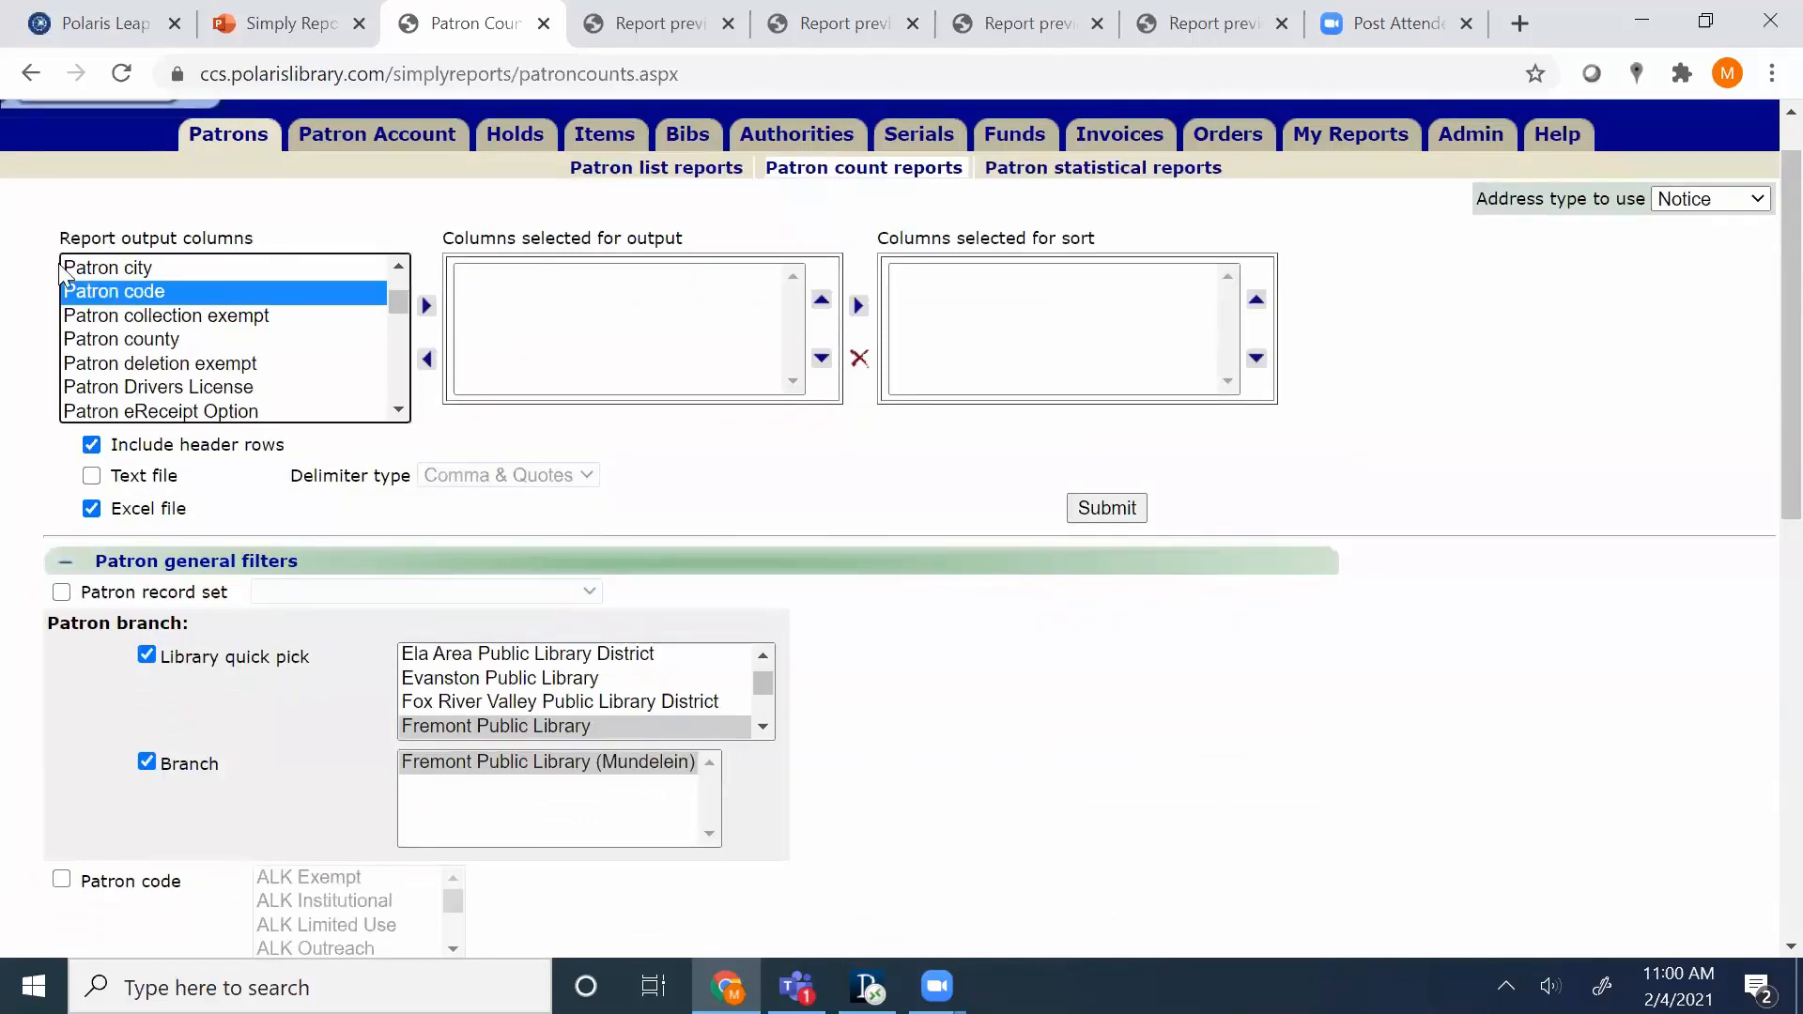
{"action": "left_click", "coordinate": [427, 307]}
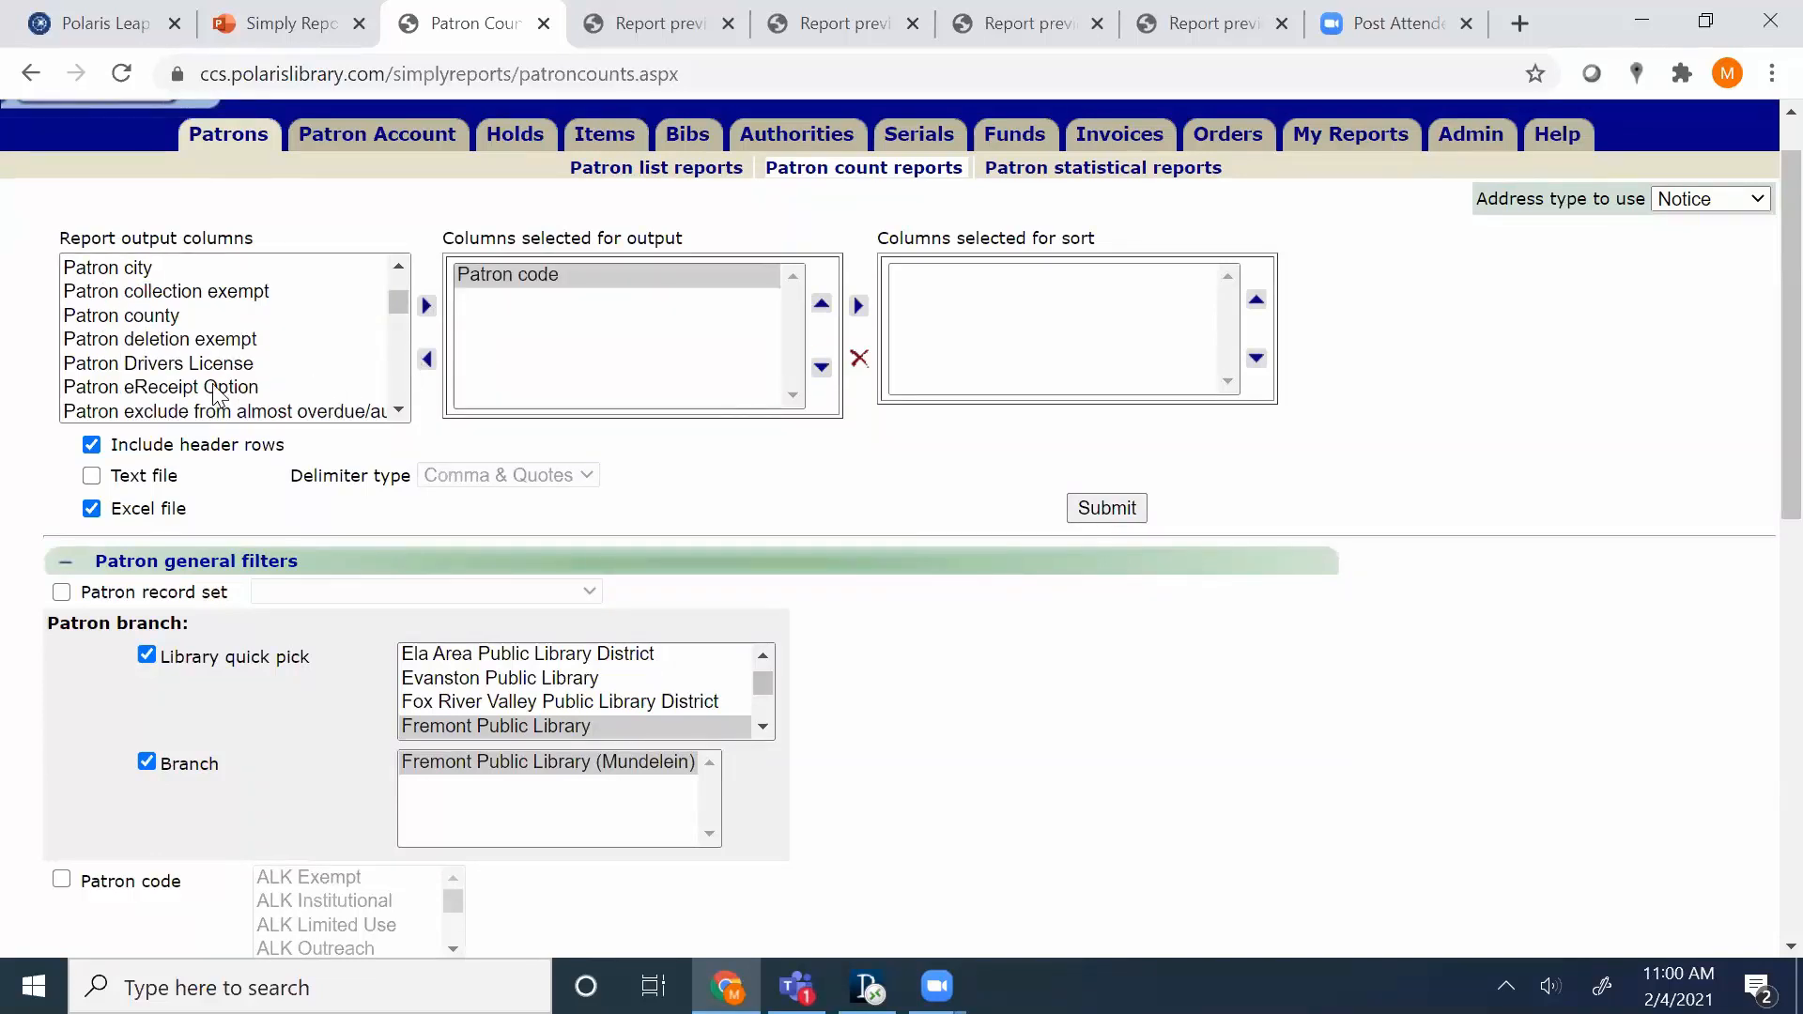
{"action": "left_click", "coordinate": [1117, 511]}
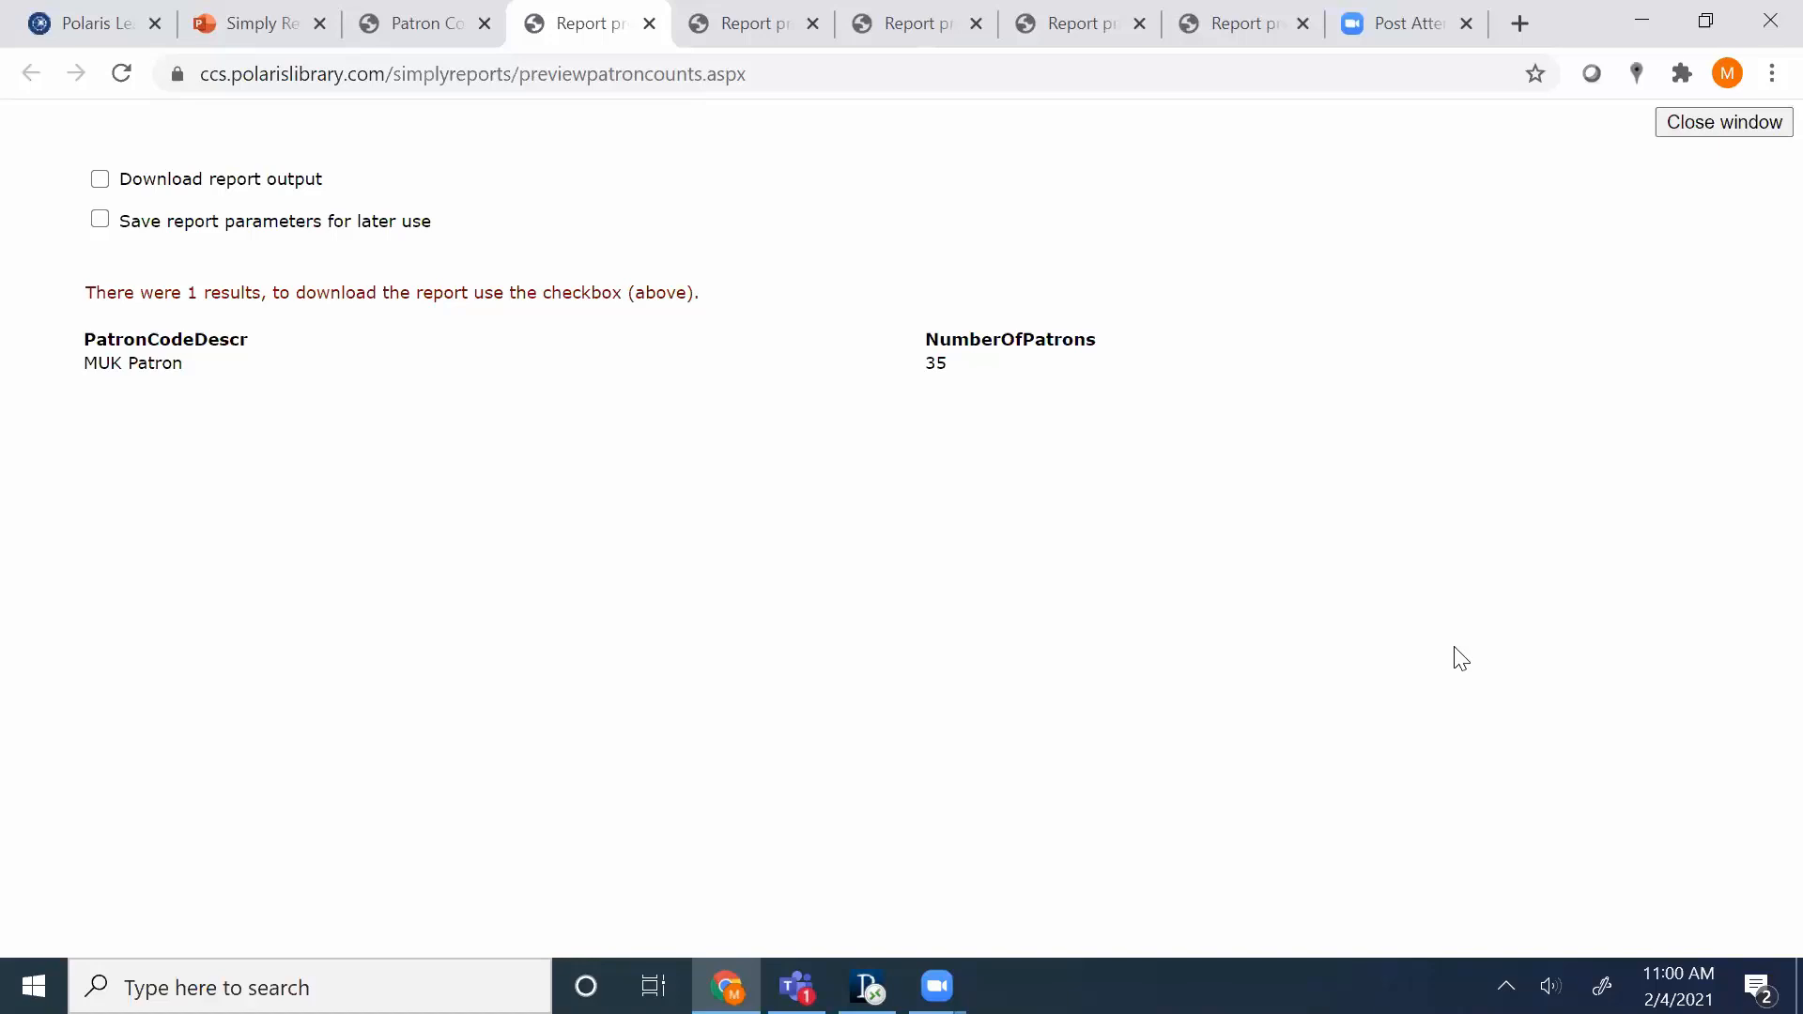
{"action": "left_click", "coordinate": [457, 14]}
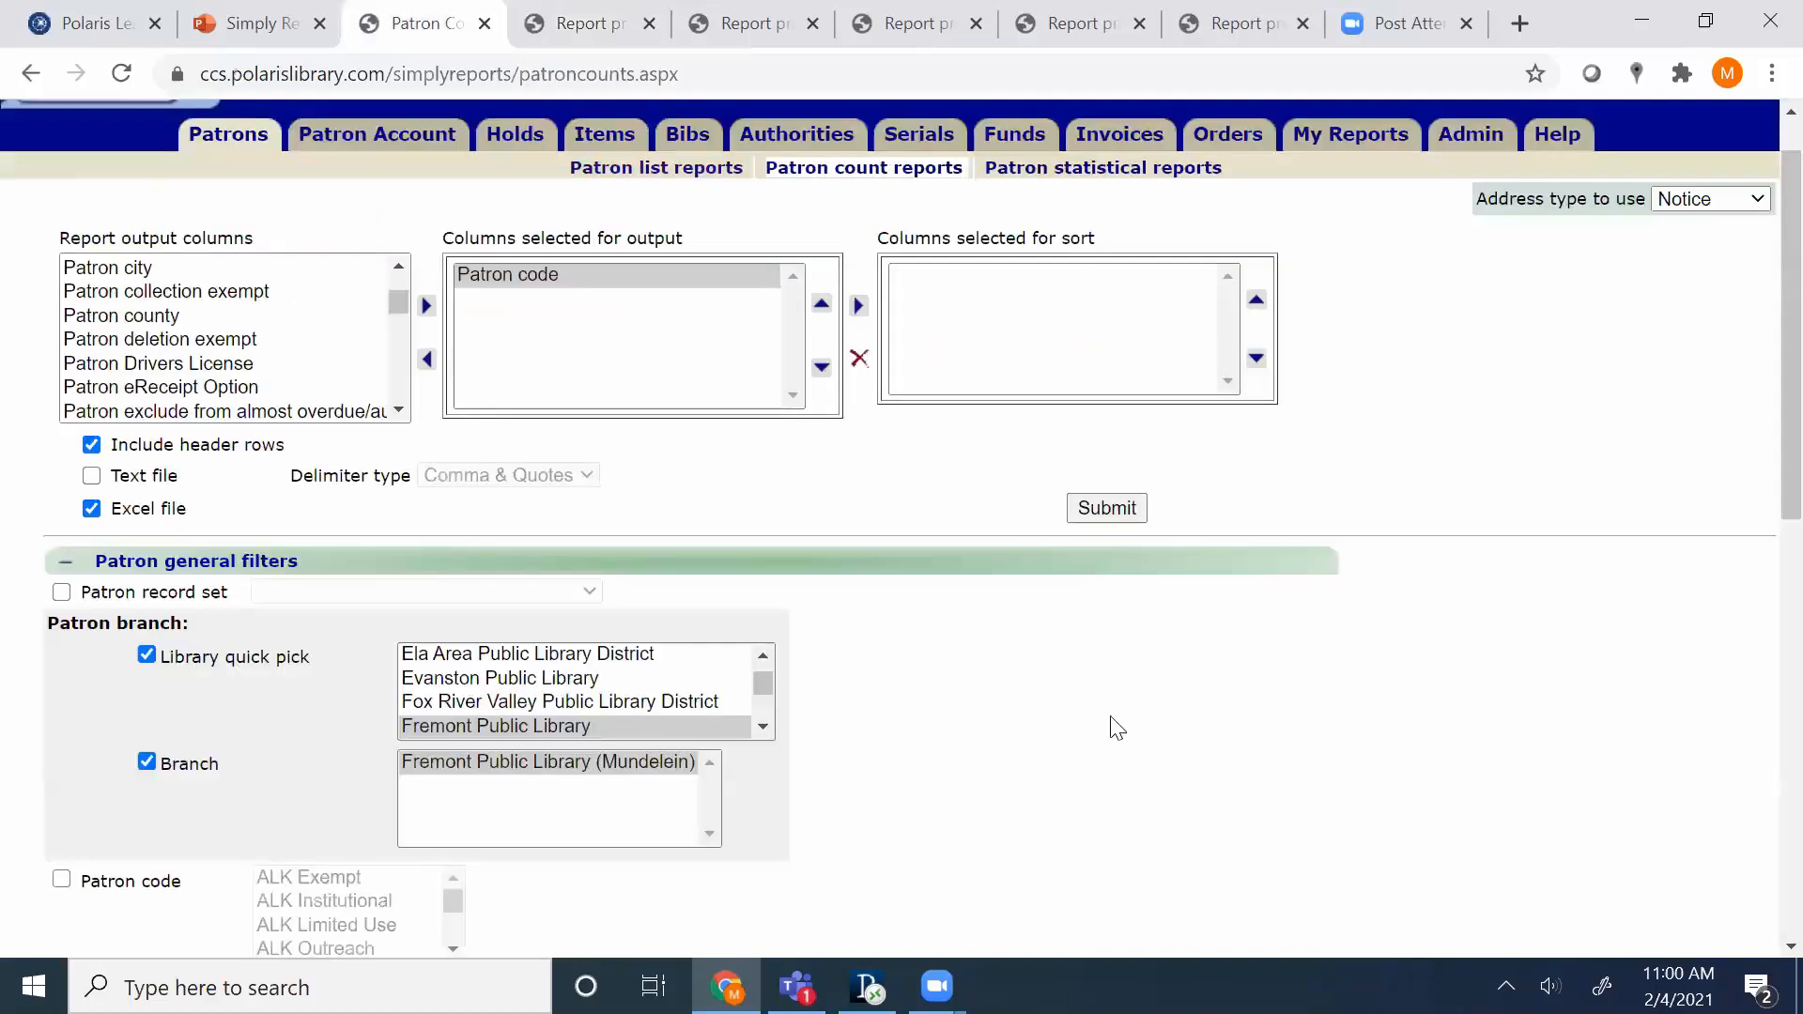